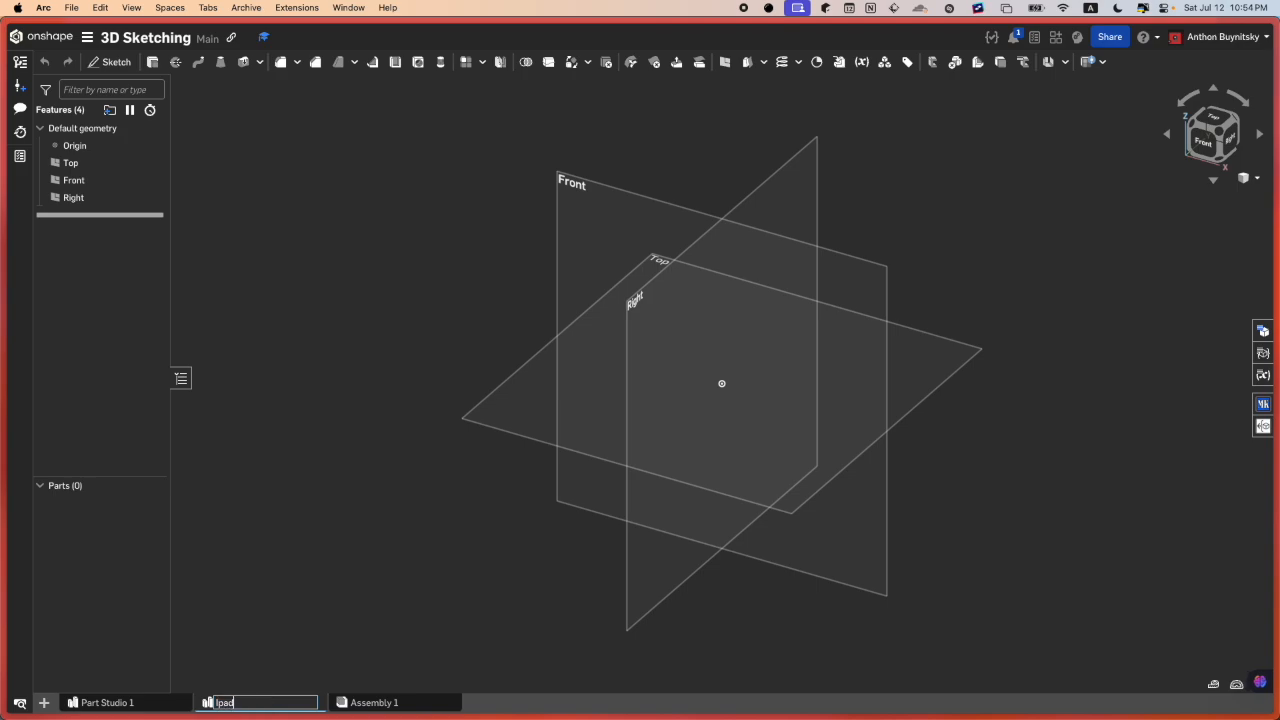
- Name the second part studio "Ipad Case" and rename Part Studio 1 as the named person's "lamp box"
type("Case")
key("Return")
right_click(100, 702)
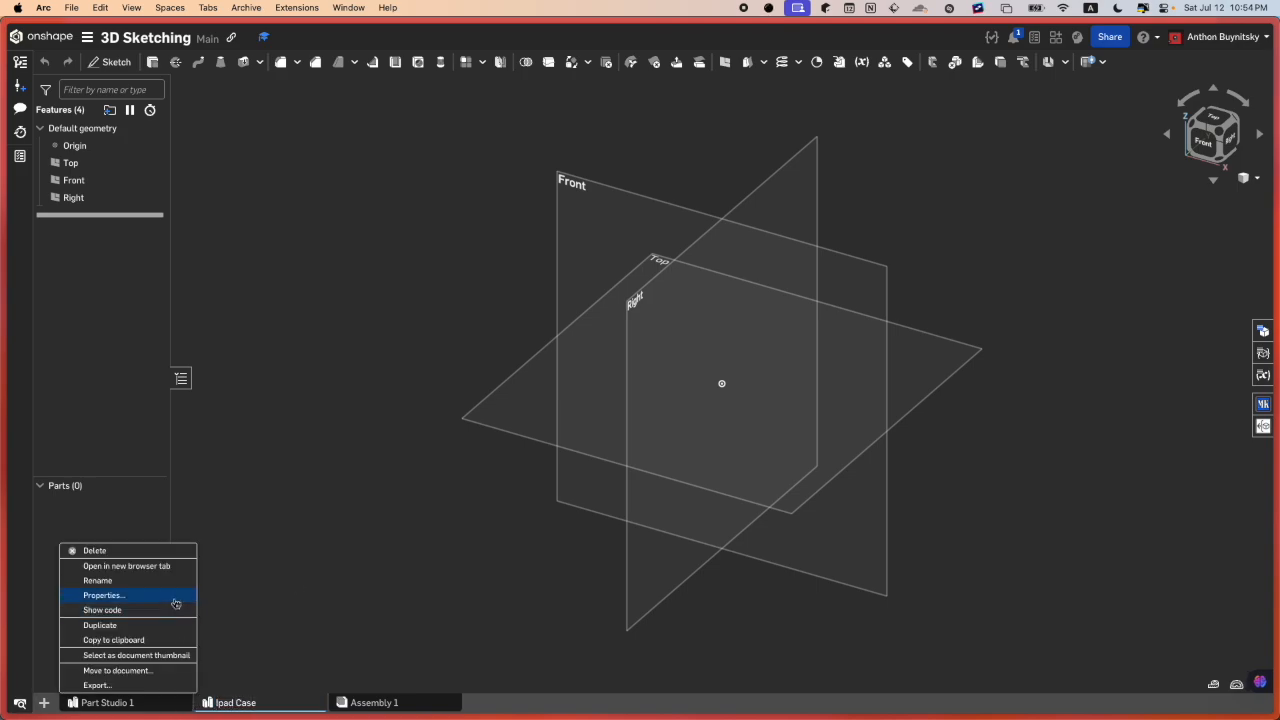
left_click(165, 581)
type("Raj's lamp box")
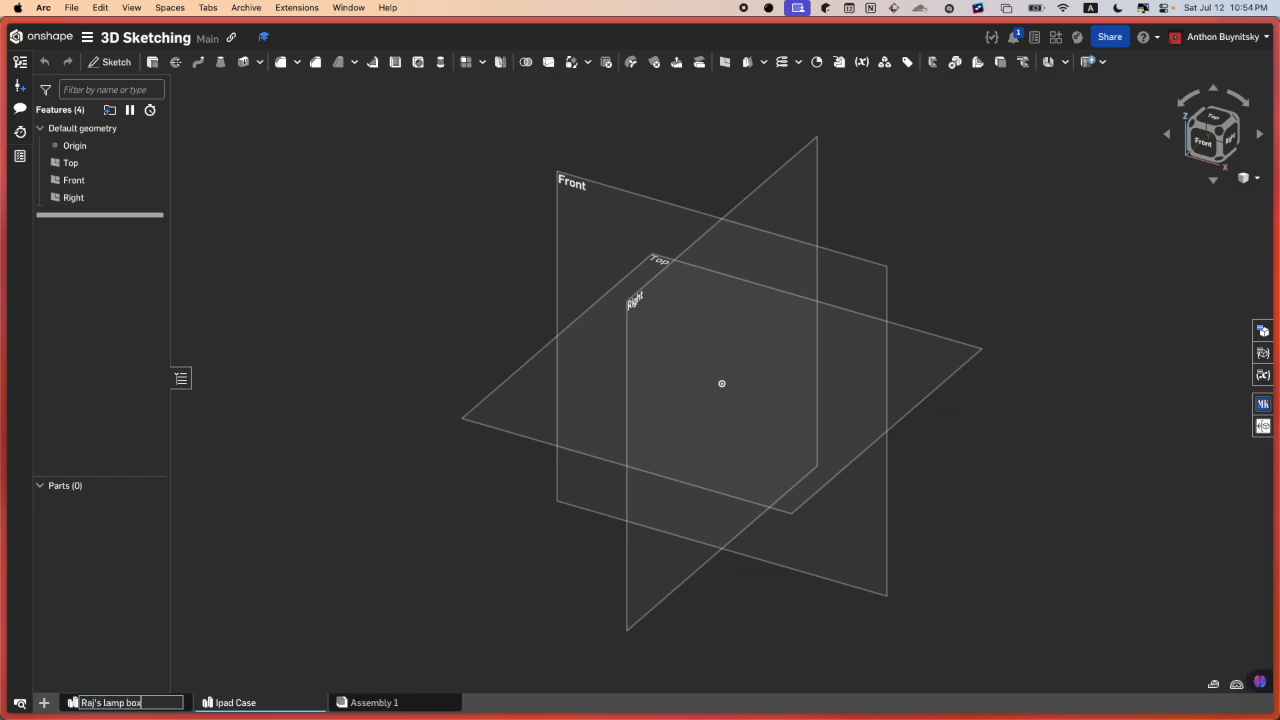
key("Return")
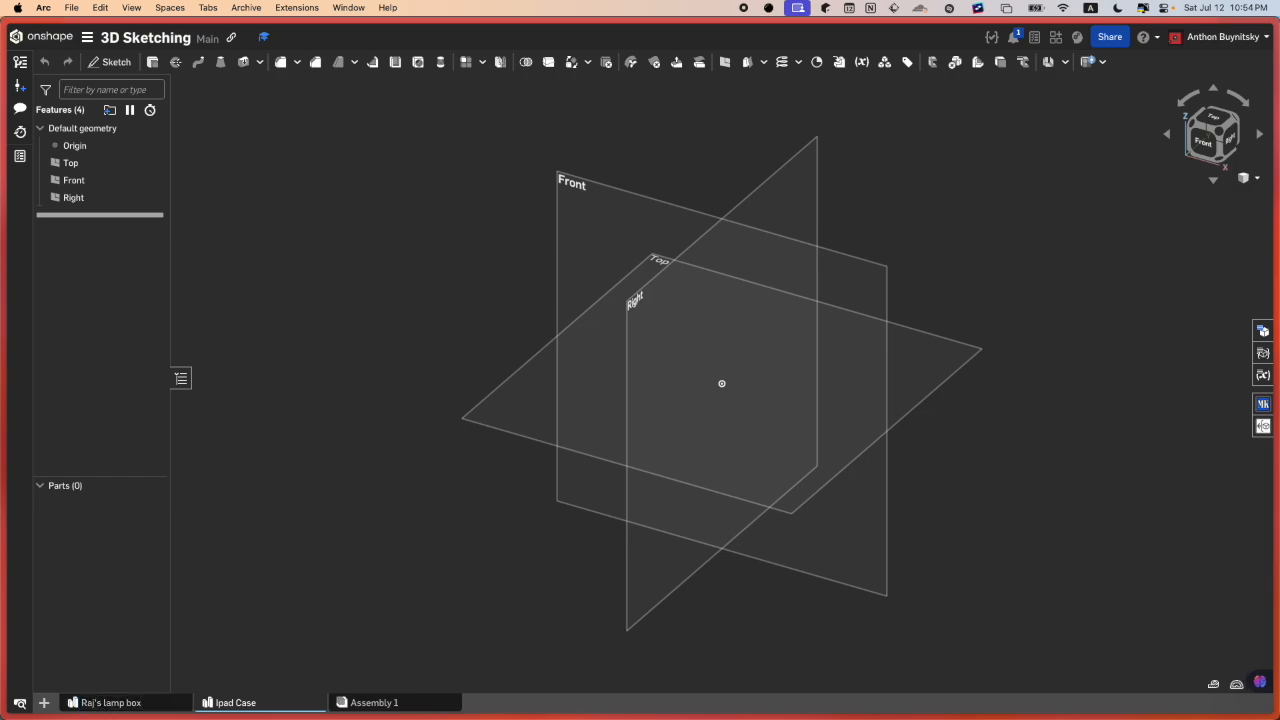
left_click(1221, 136)
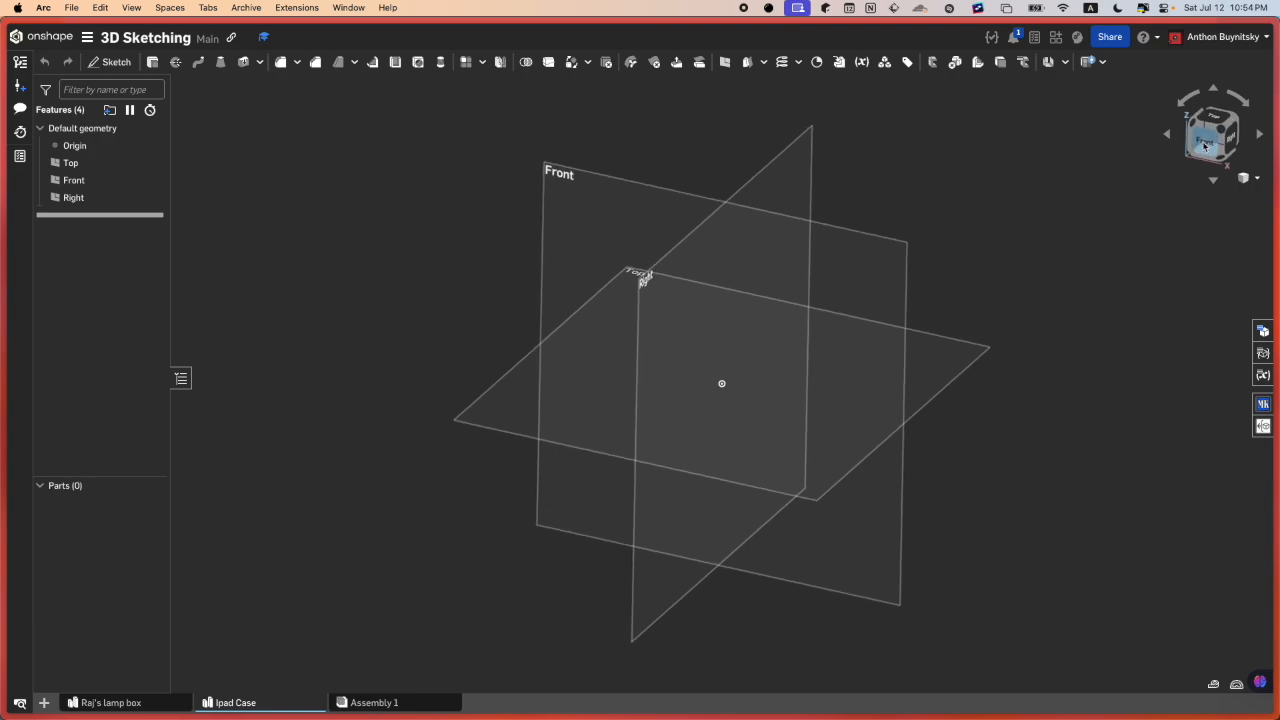
key("super+t")
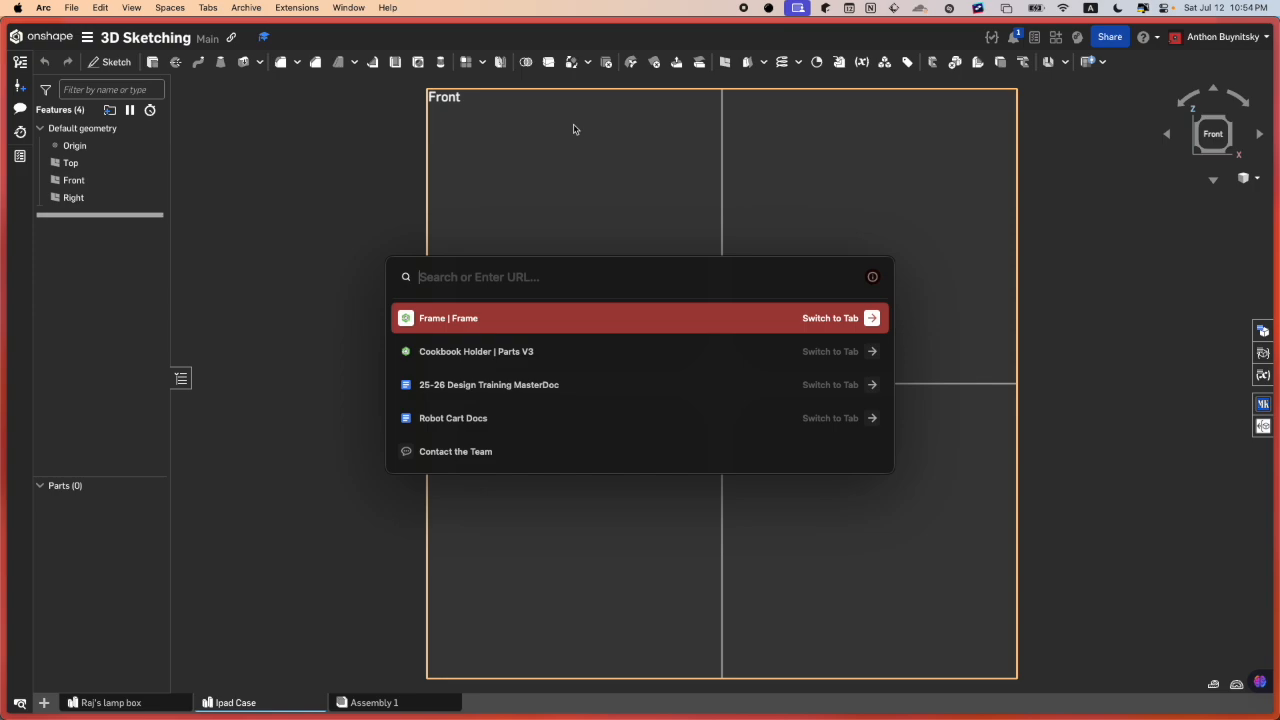
type("ipad case")
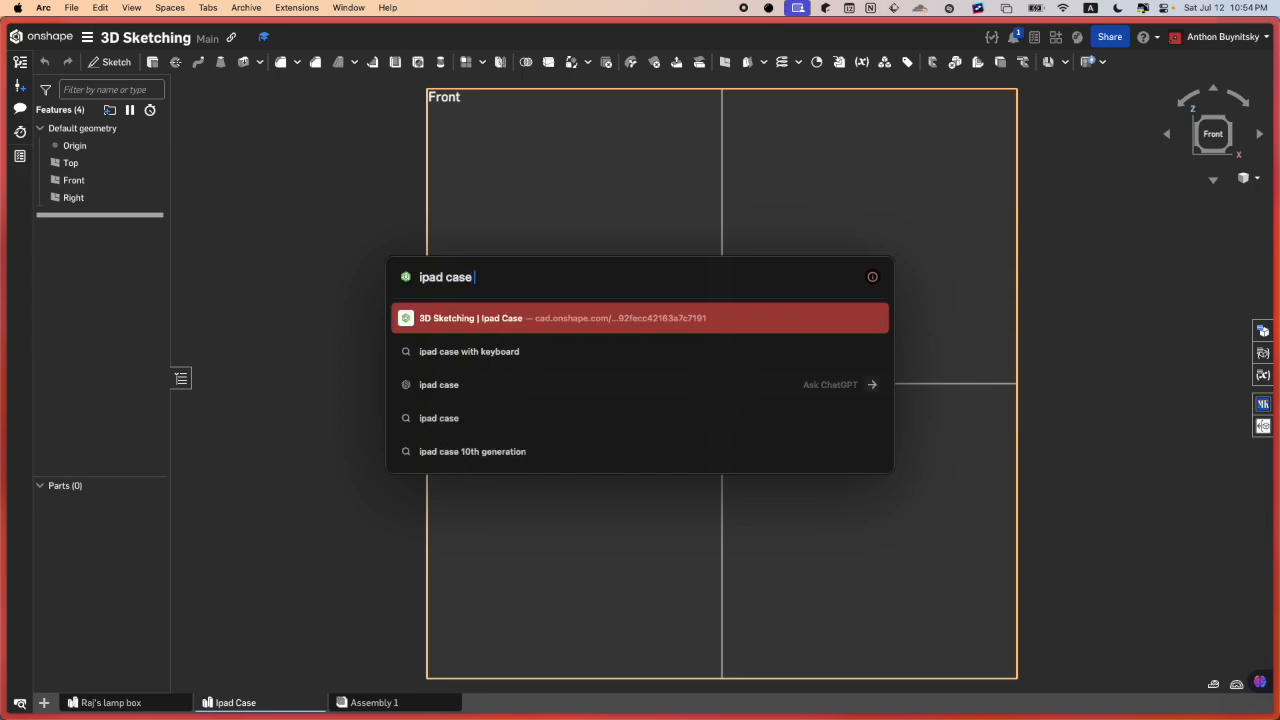
key("Return")
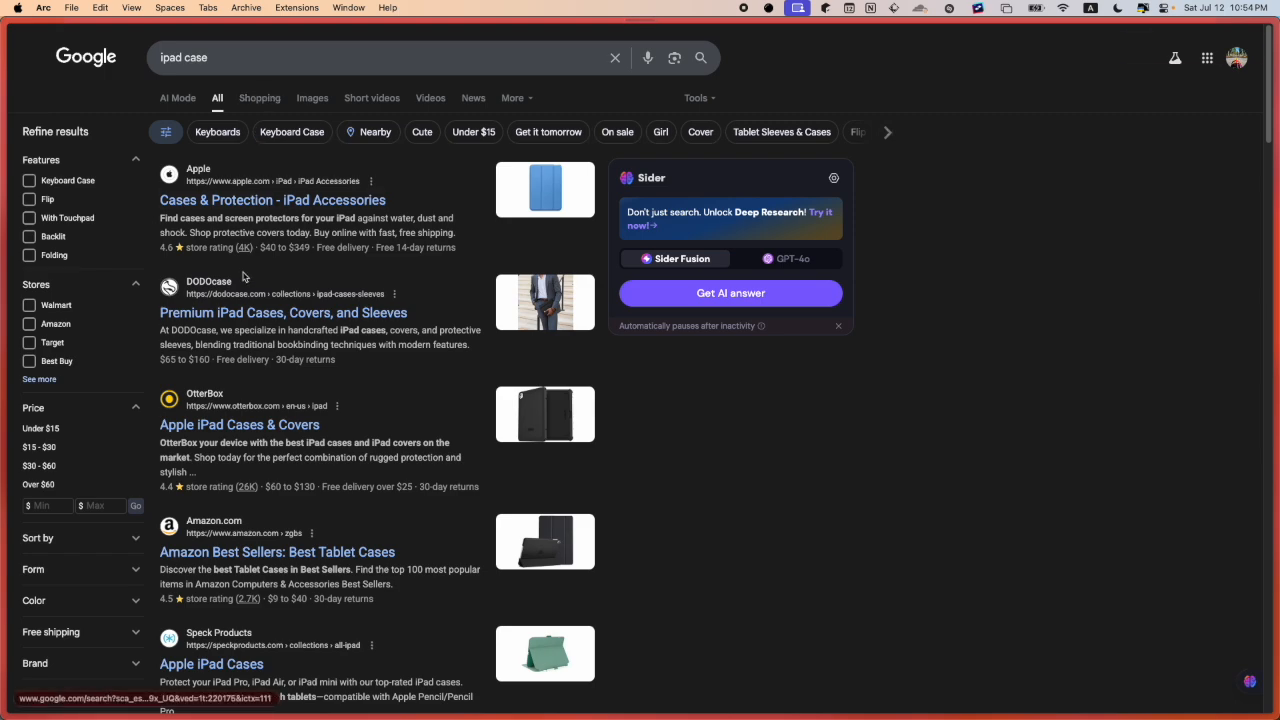
left_click(271, 552)
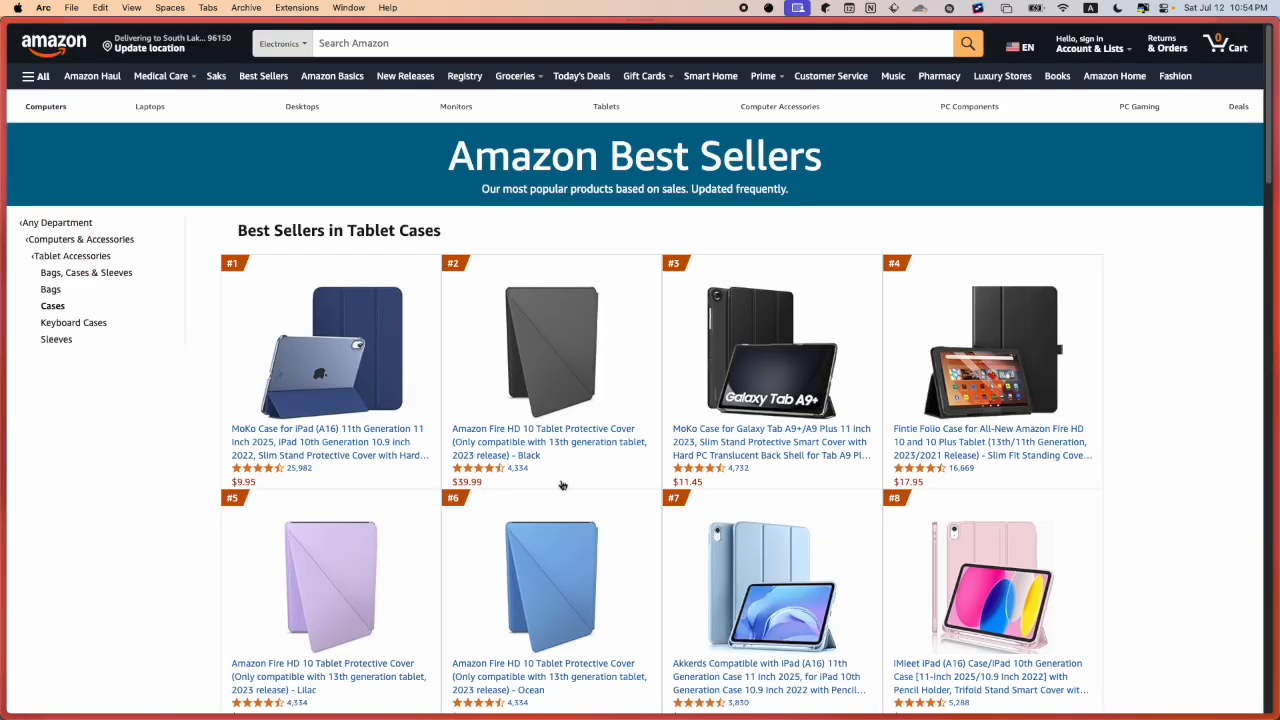
left_click(305, 435)
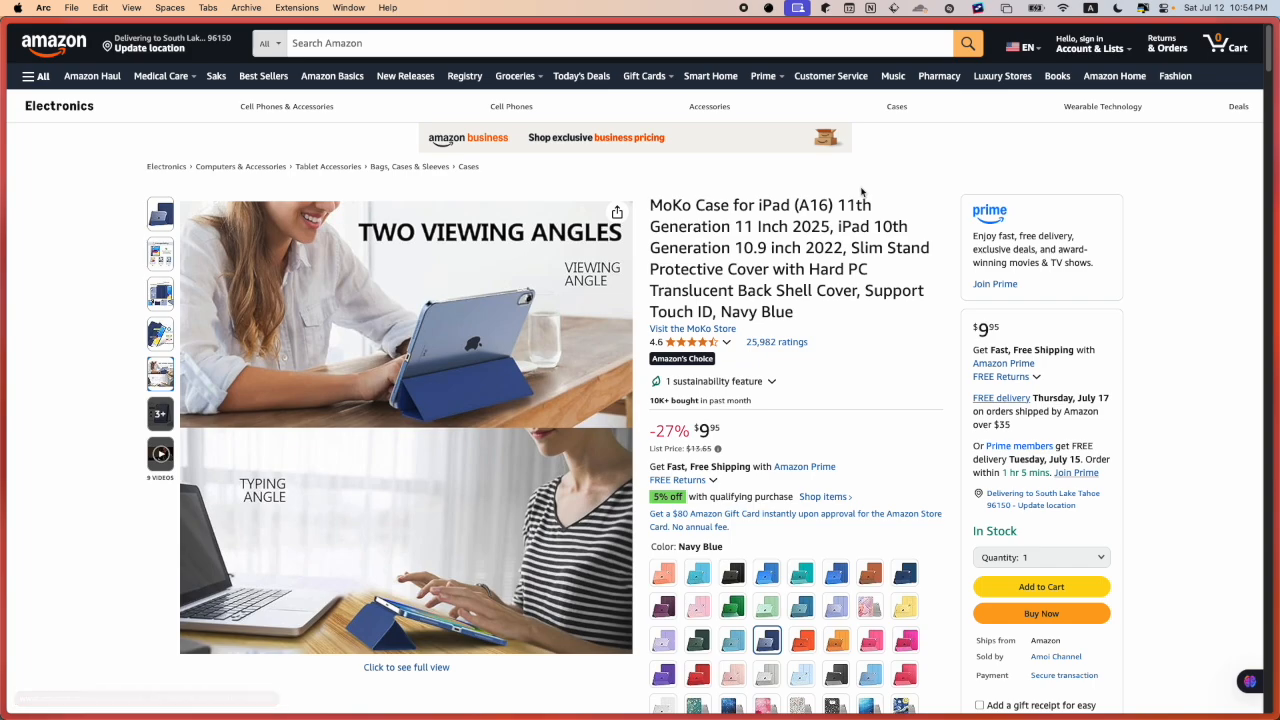
- Search the web for "ipad 11th generation dimension"
key("super+l")
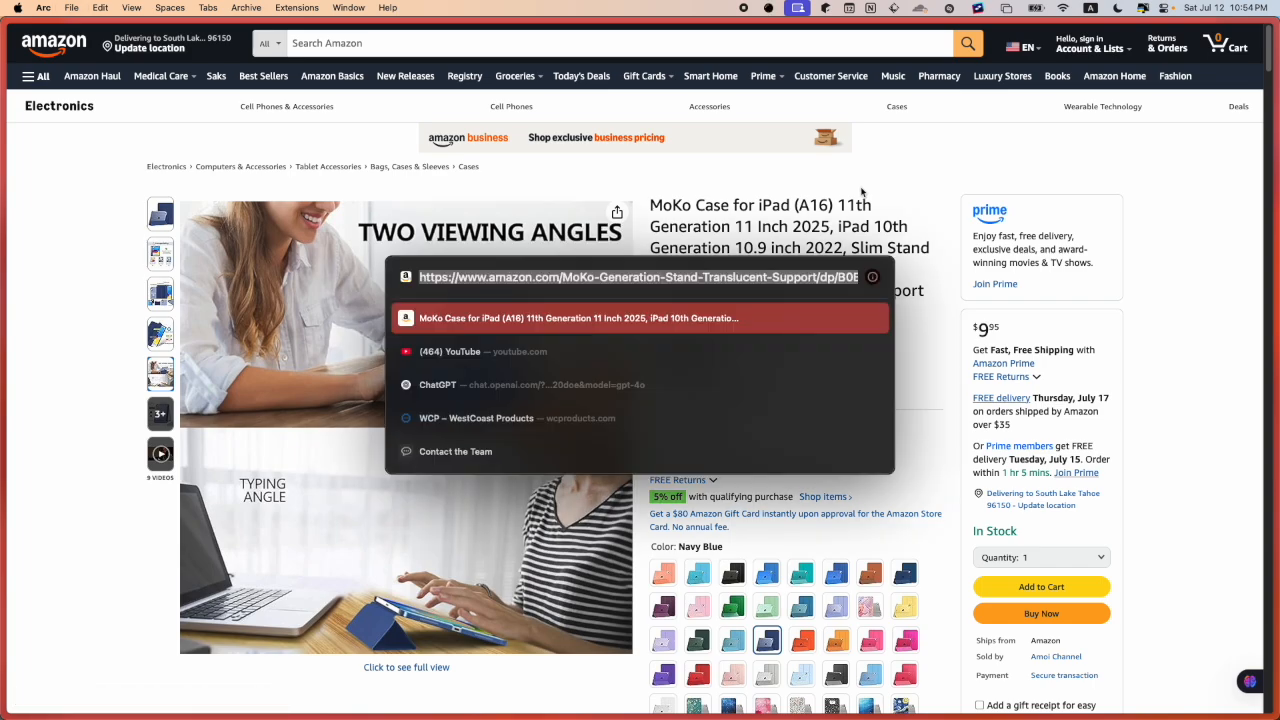
type("ipad 11th ")
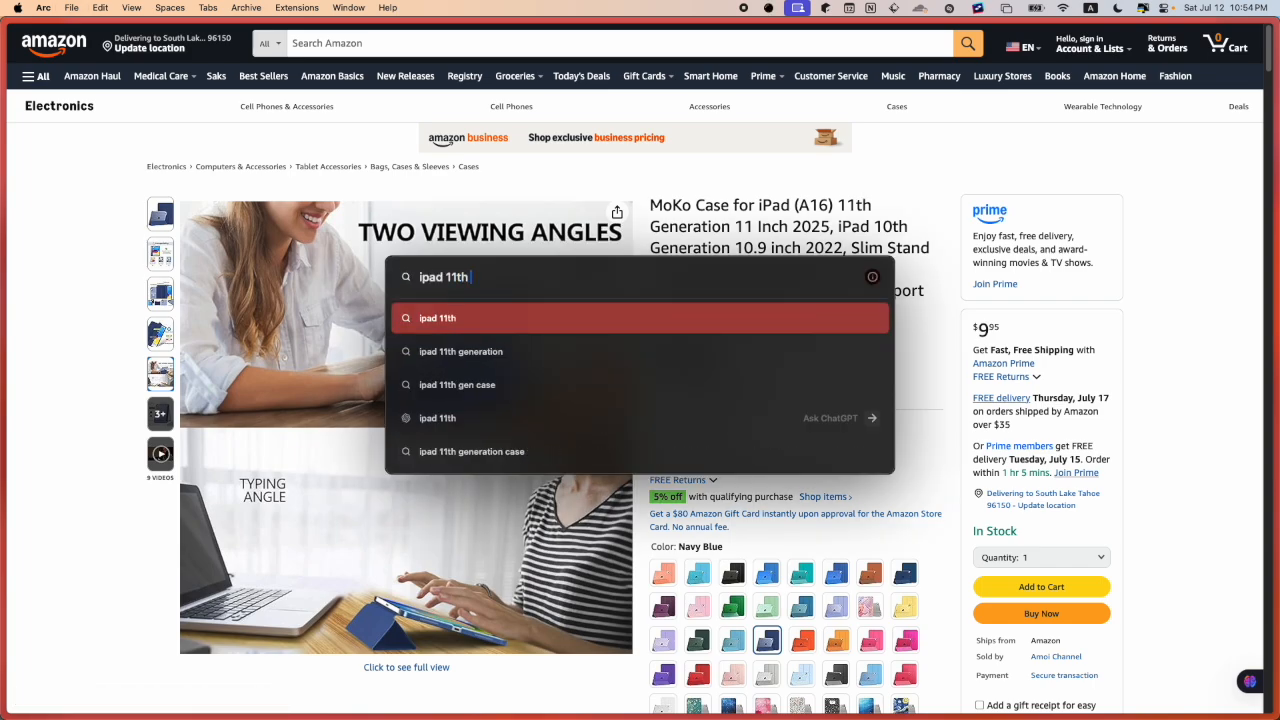
type("generation ")
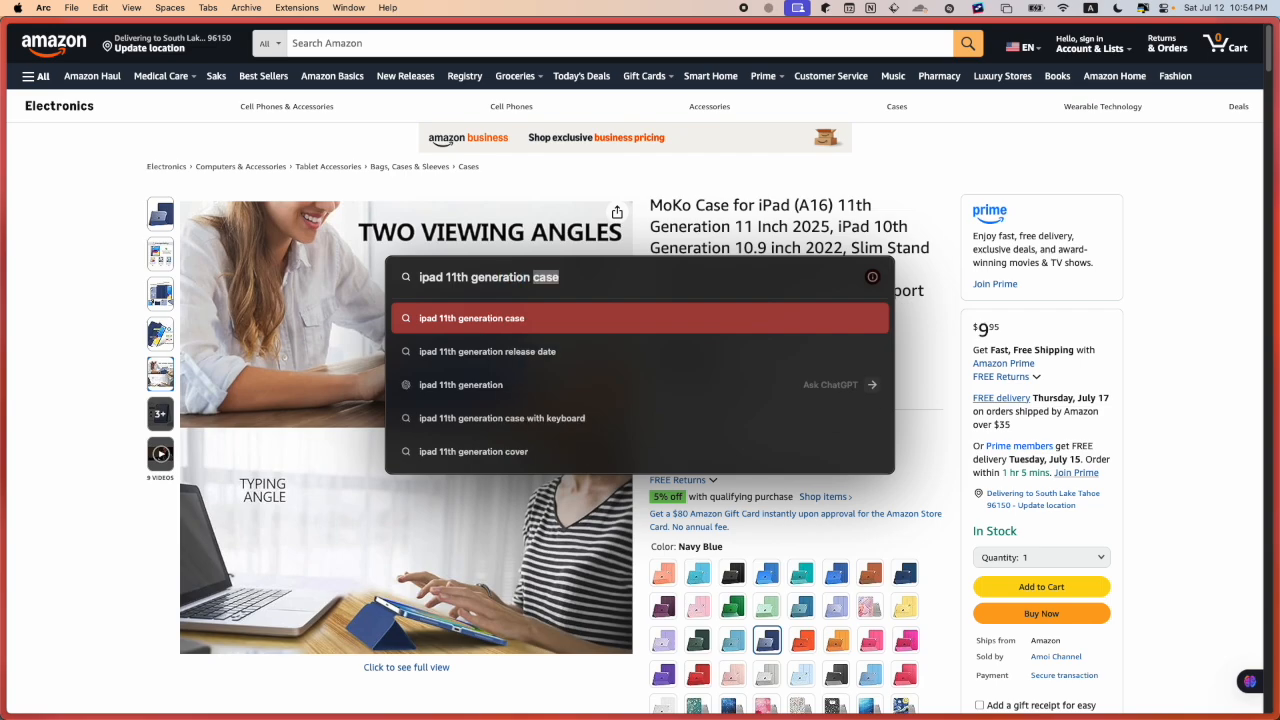
type("dimension")
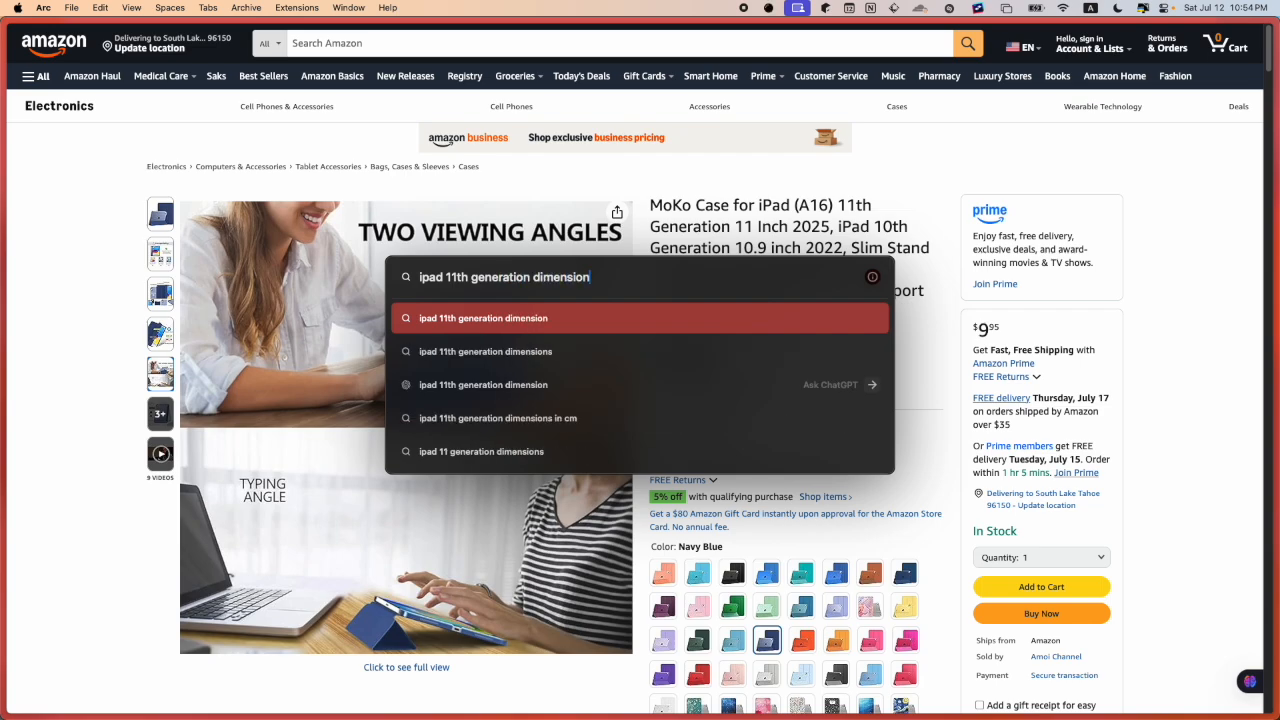
key("Return")
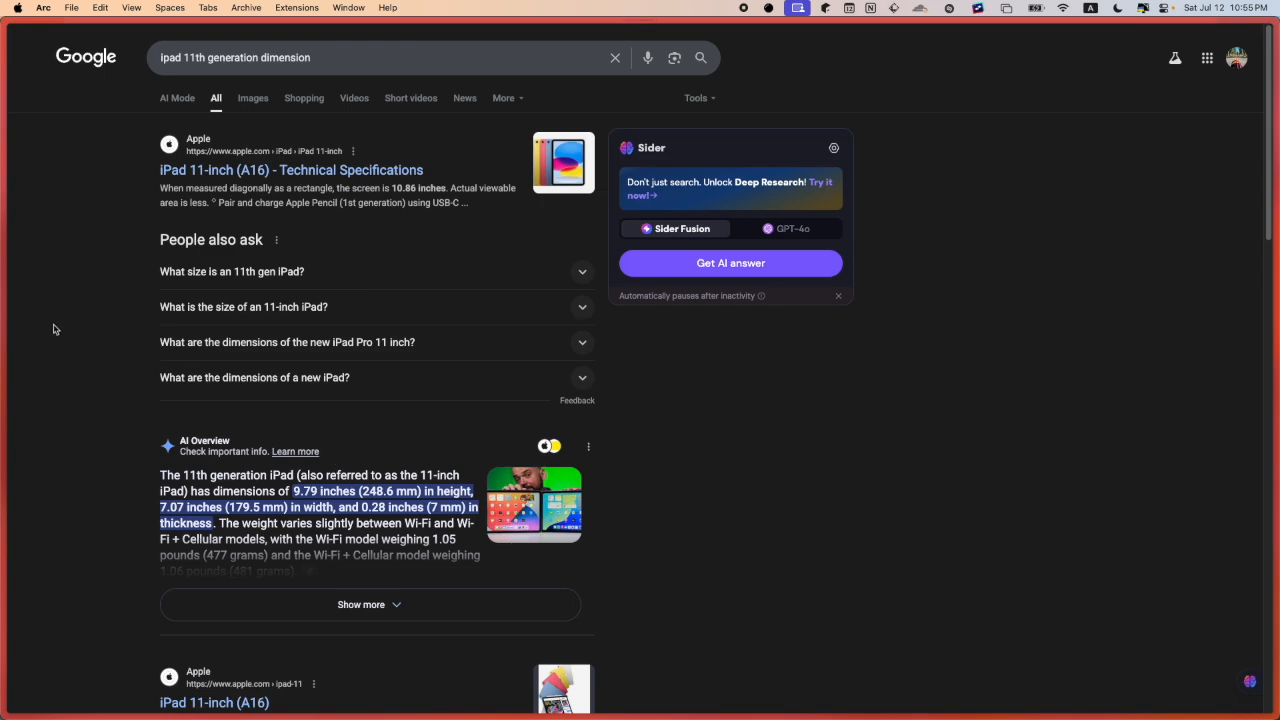
- Switch back to the Ipad Case part studio of the 3D Sketching document in Onshape
mouse_move(24, 333)
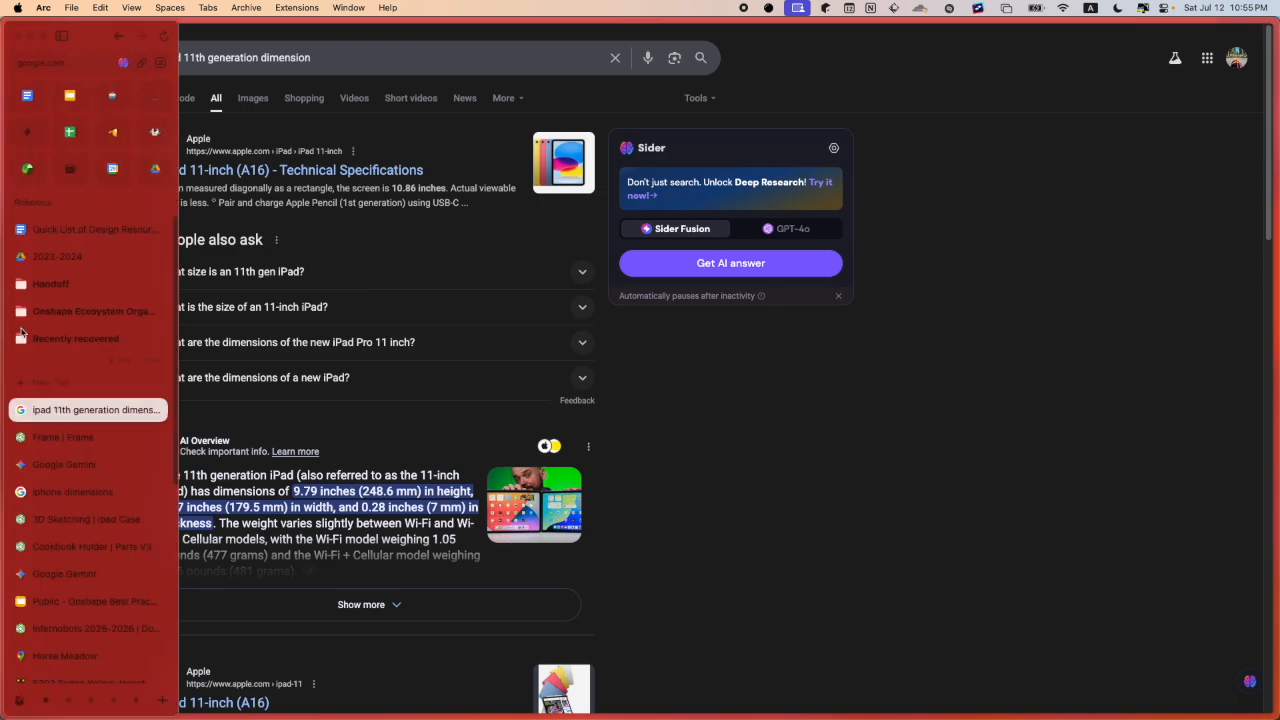
left_click(104, 437)
left_click(101, 416)
left_click(97, 522)
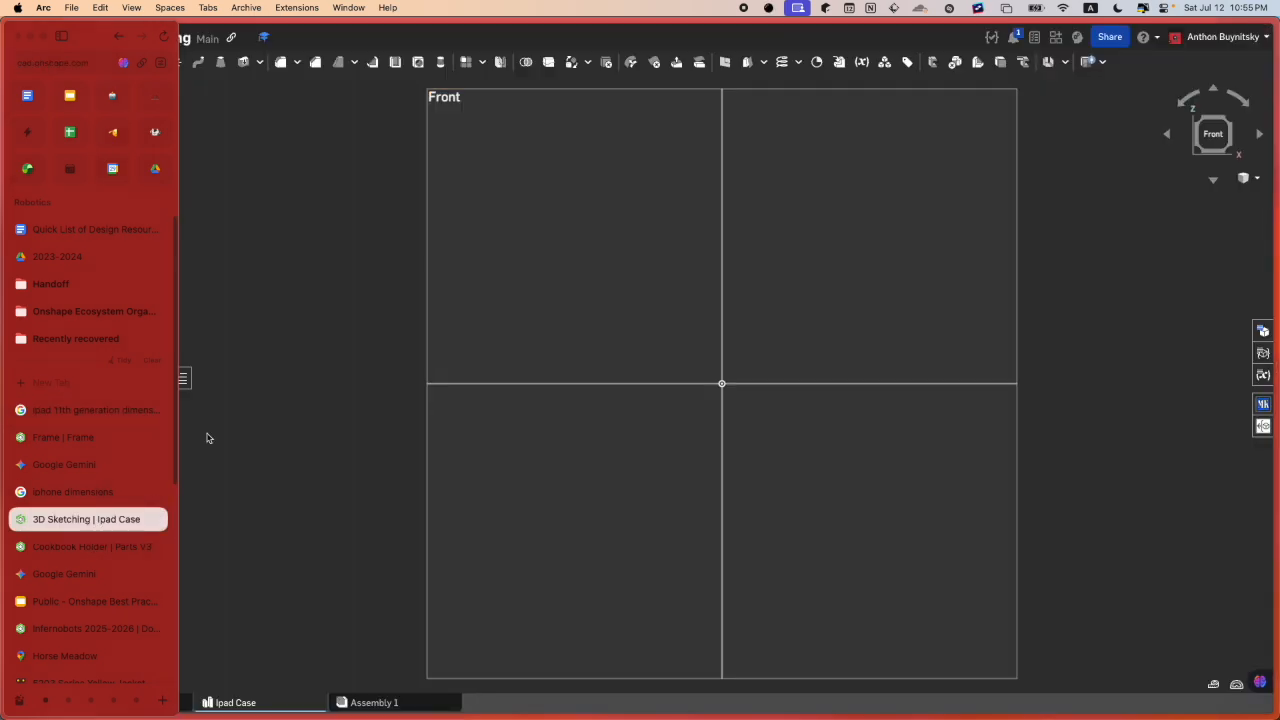
- Look straight at the Right plane and compare it with the layout in the lamp box part studio
right_click_drag(1126, 211, 1219, 221)
right_click_drag(1126, 270, 1035, 257)
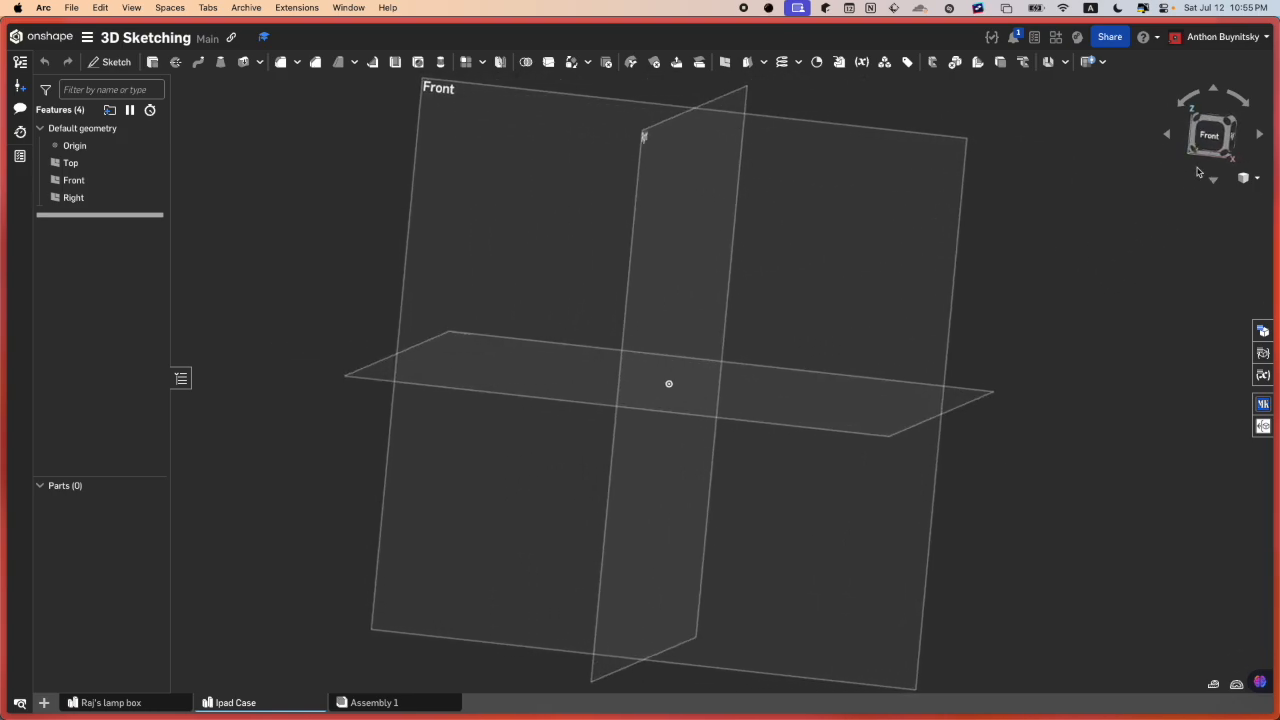
right_click_drag(1154, 202, 1119, 197)
left_click(1229, 143)
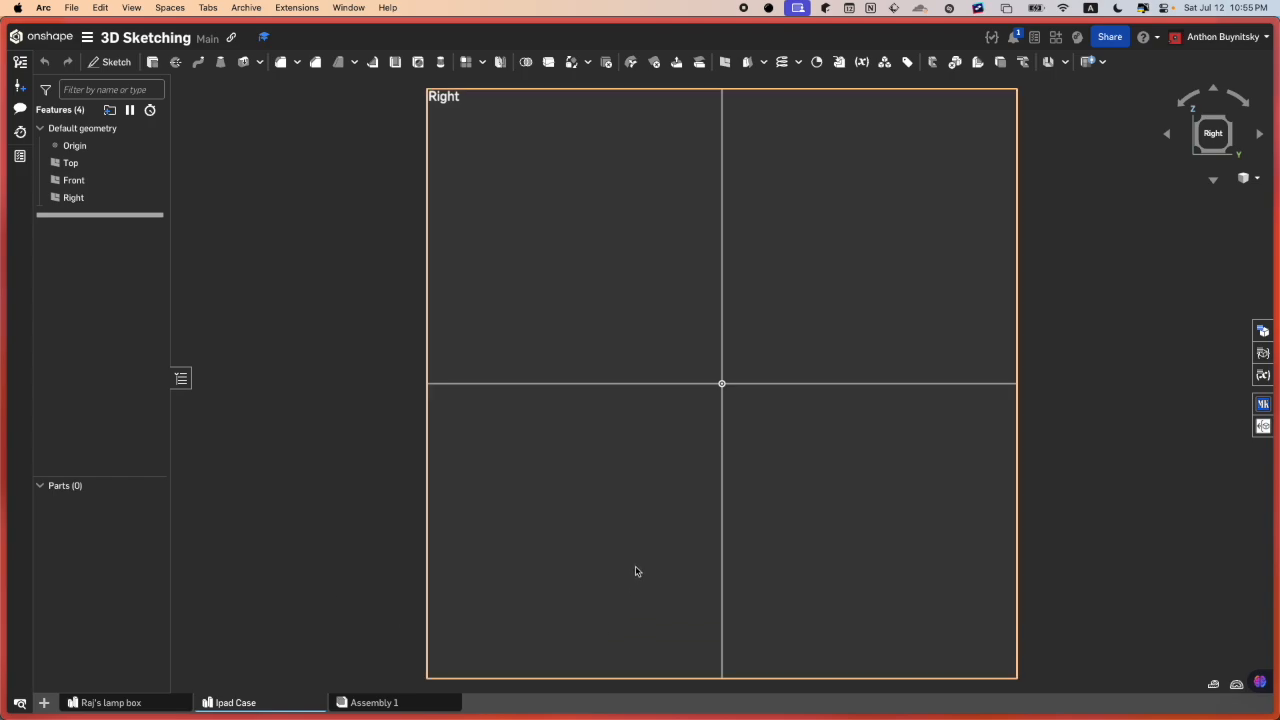
left_click(128, 702)
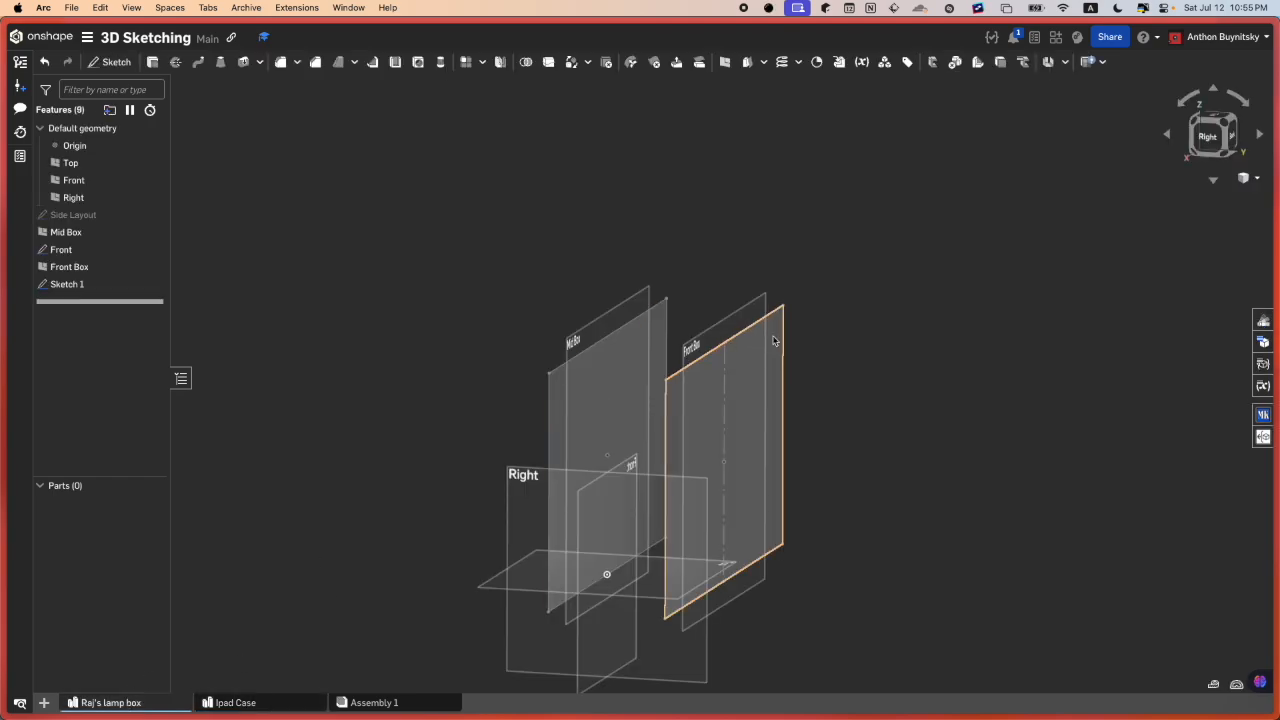
left_click(277, 702)
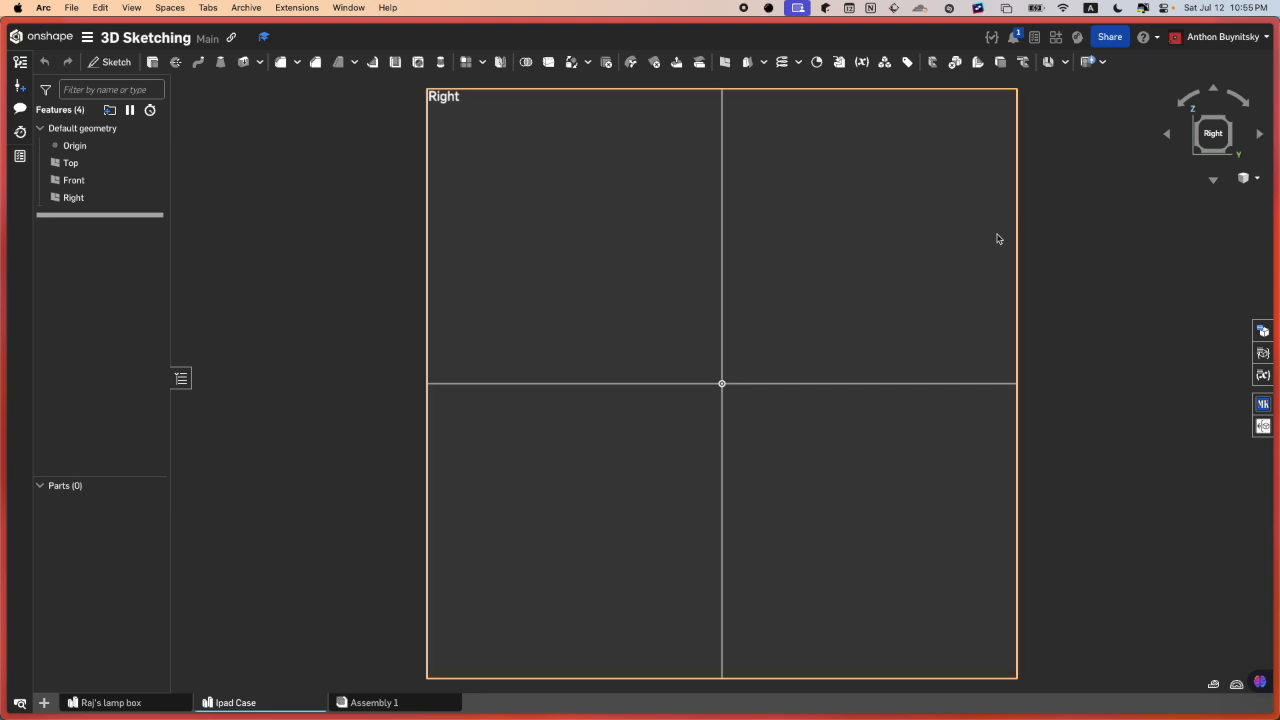
- Start a sketch on the Right plane and draw a long horizontal construction line running through the origin
scroll(990, 245, "down", 3)
scroll(958, 270, "up", 2)
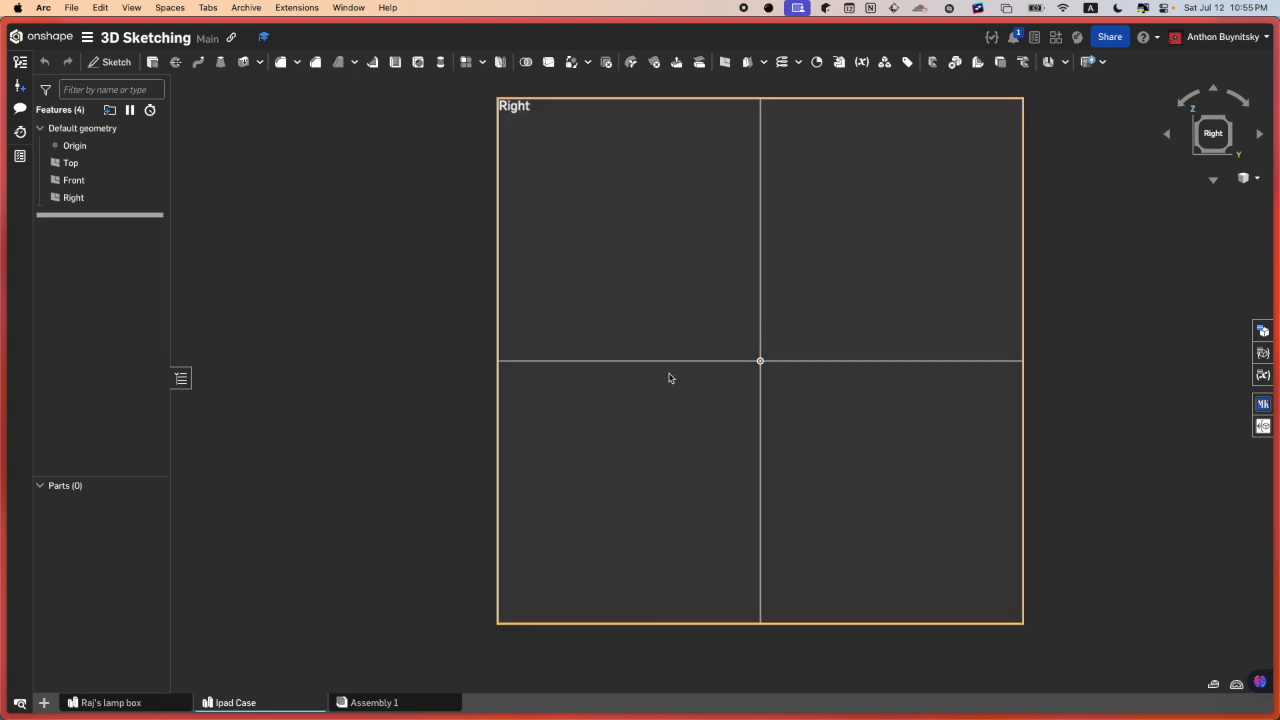
key("shift+s")
left_click(670, 335)
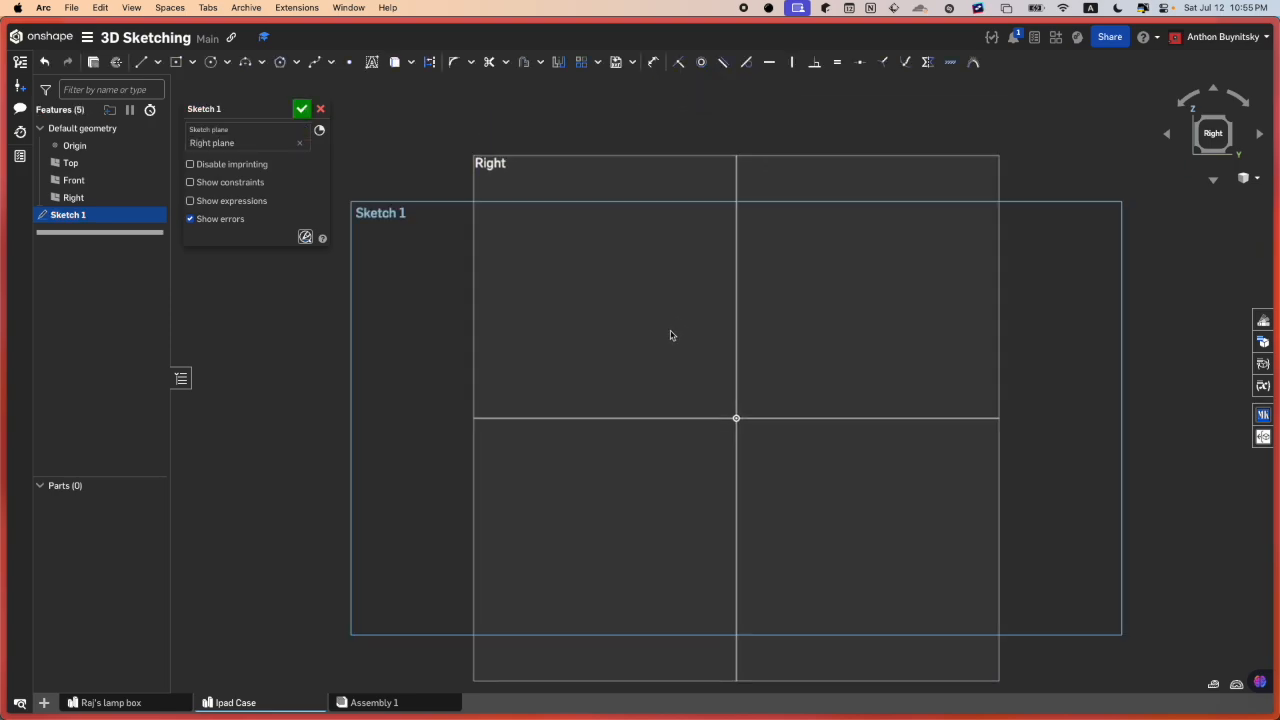
key("l")
key("q")
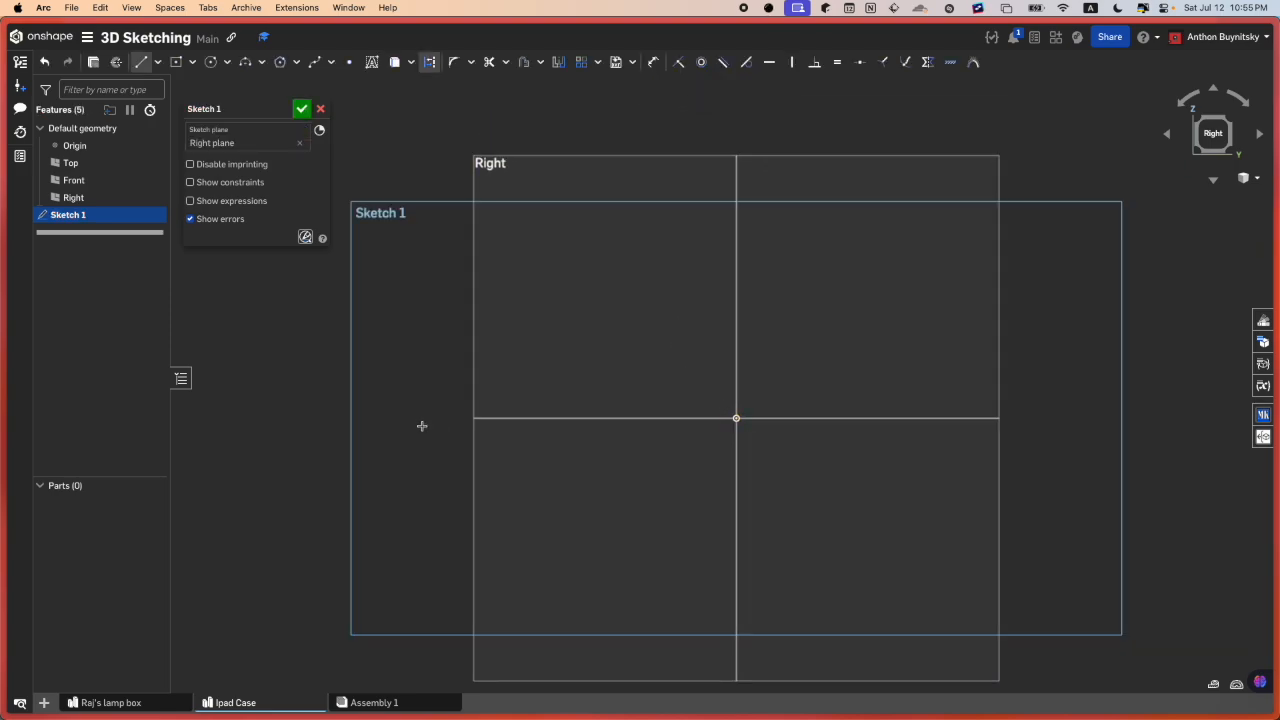
left_click(474, 417)
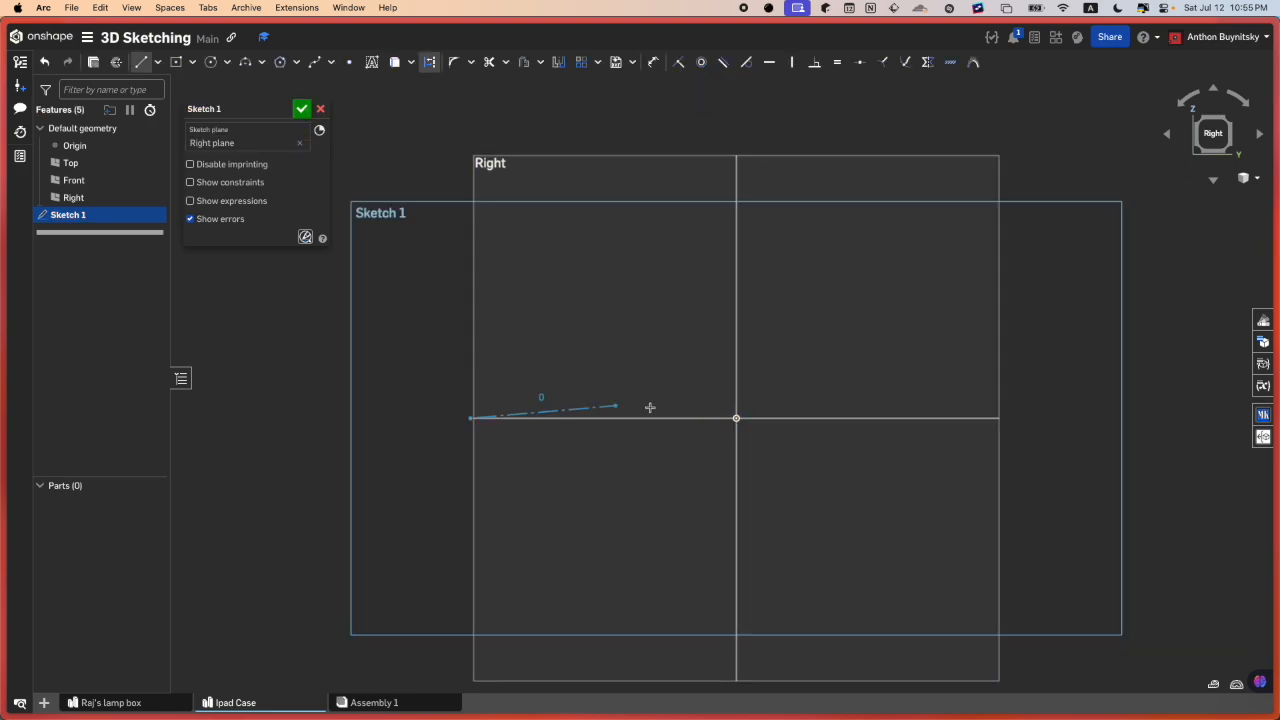
left_click(1139, 418)
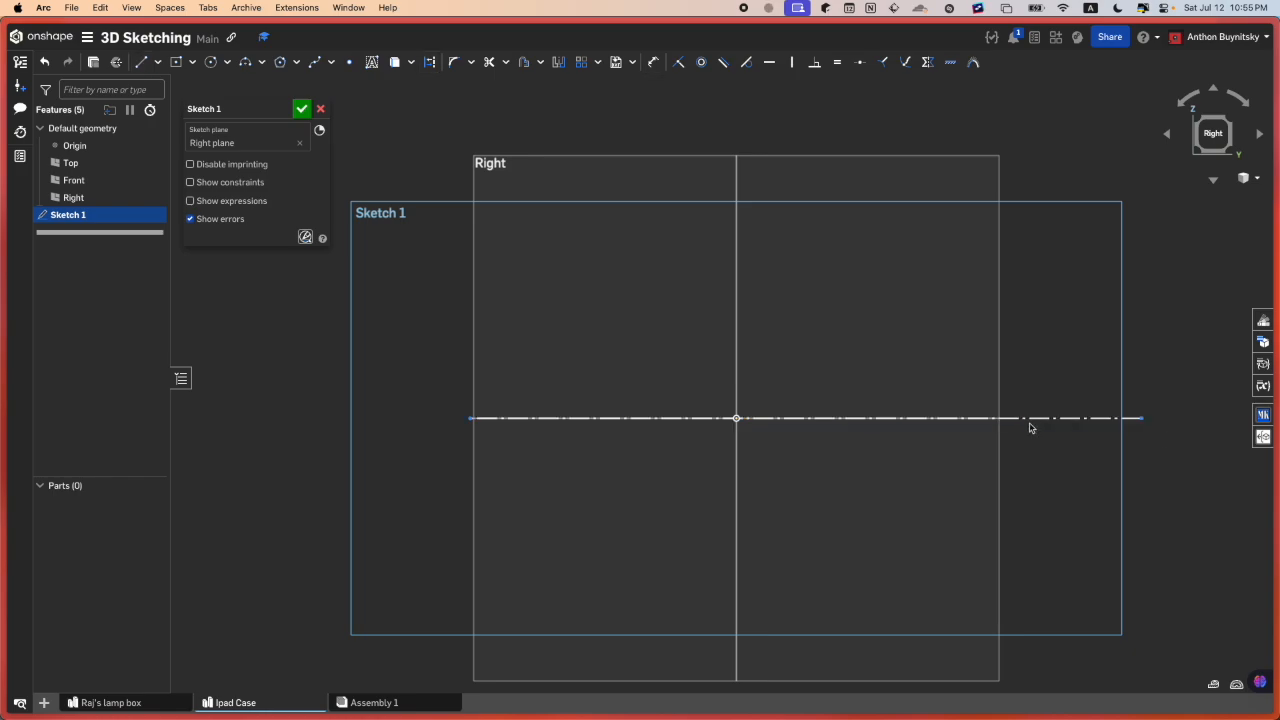
- Constrain the construction line's midpoint to the origin
left_click(737, 419)
left_click(803, 420)
key("shift+m")
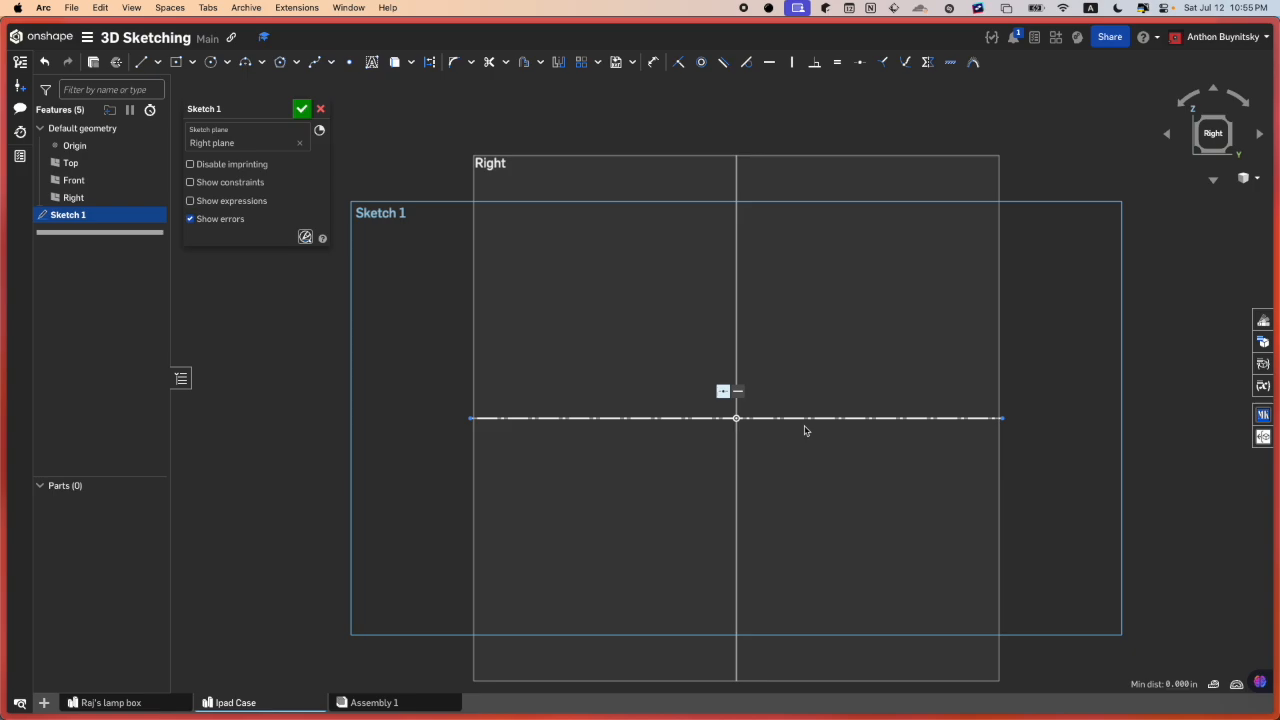
key("d")
scroll(795, 436, "down", 2)
key("Escape")
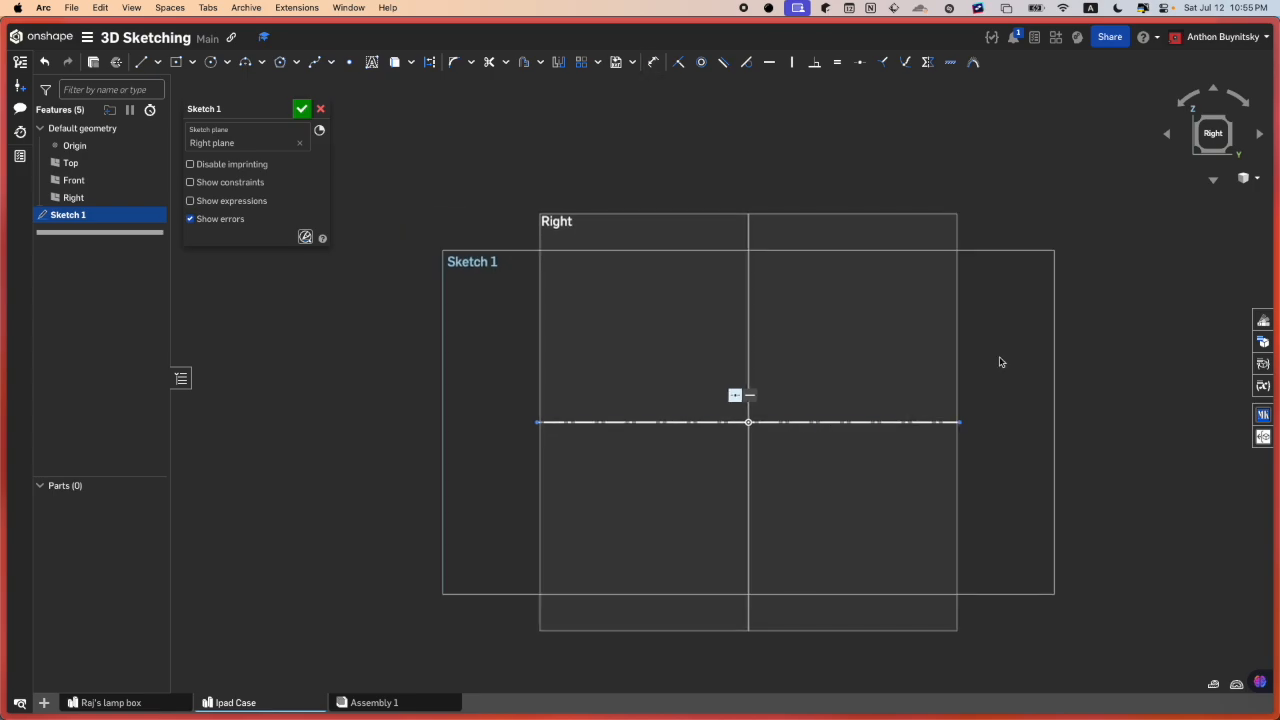
- Rename the open sketch as "Ground"
scroll(849, 364, "up", 2)
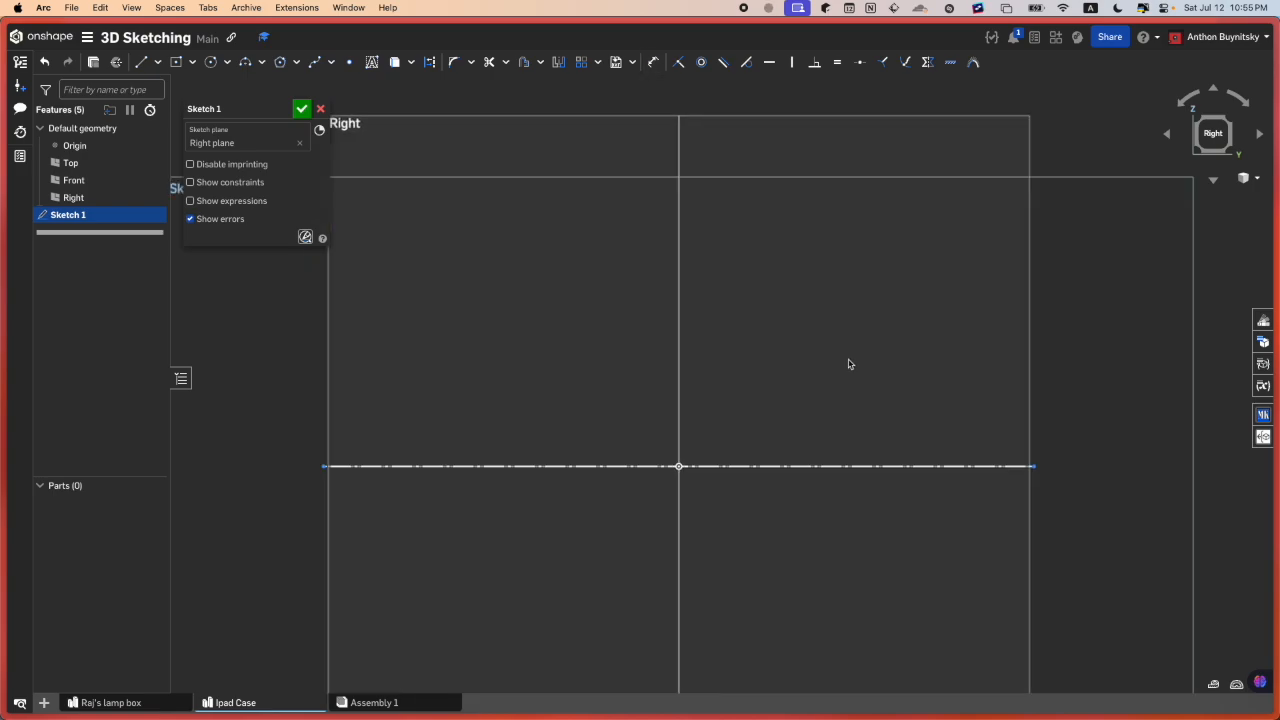
left_click(277, 108)
type("Ground")
key("Return")
middle_click_drag(648, 288, 633, 384)
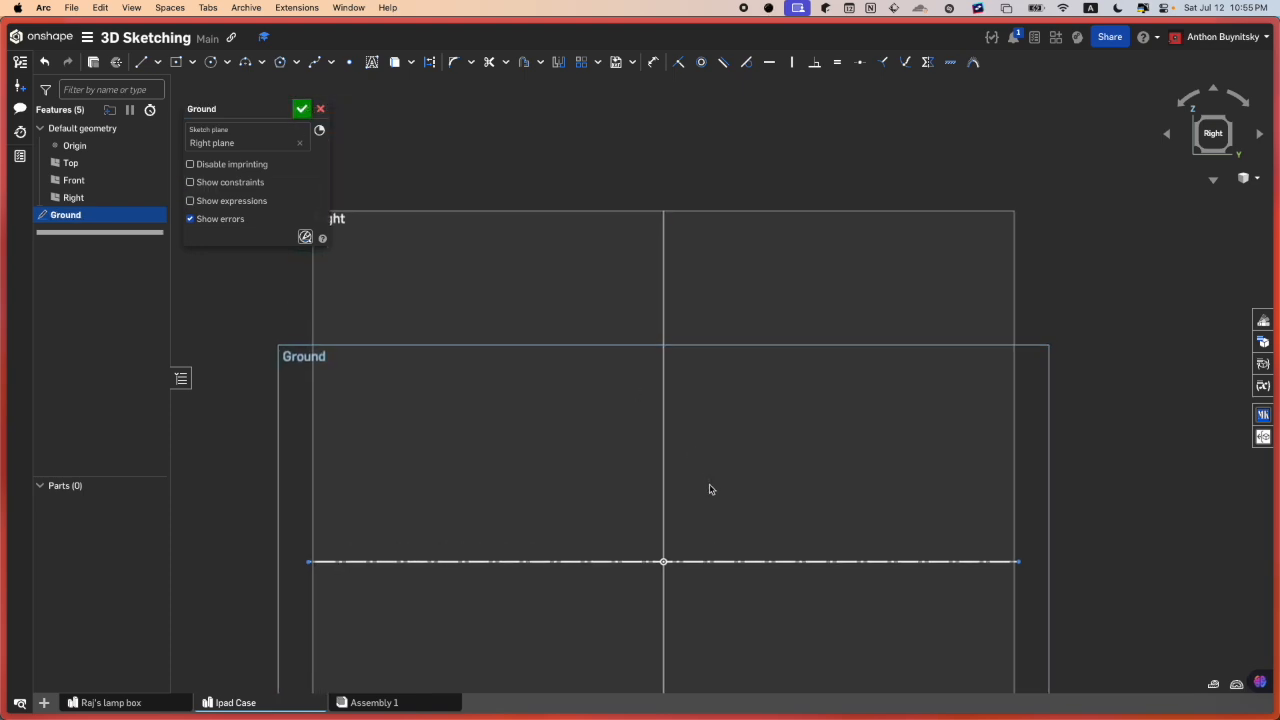
left_click(192, 62)
left_click(221, 132)
left_click(685, 510)
left_click(722, 482)
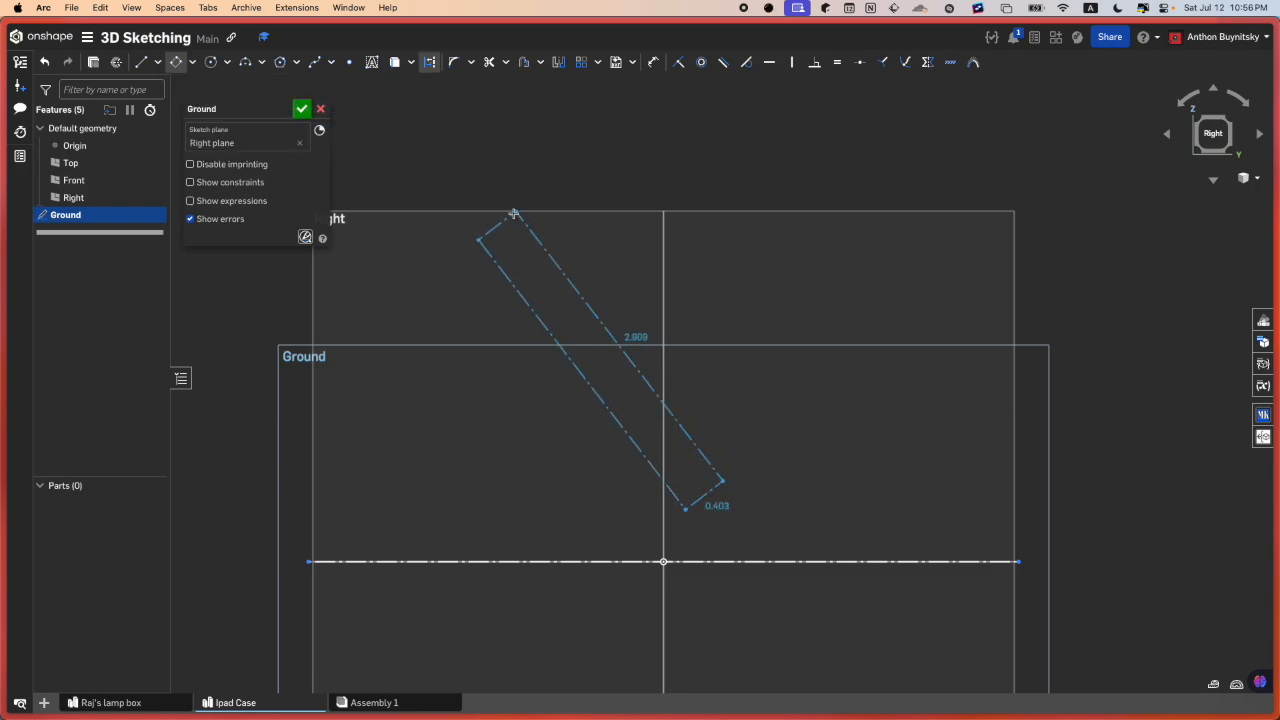
scroll(591, 362, "down", 3)
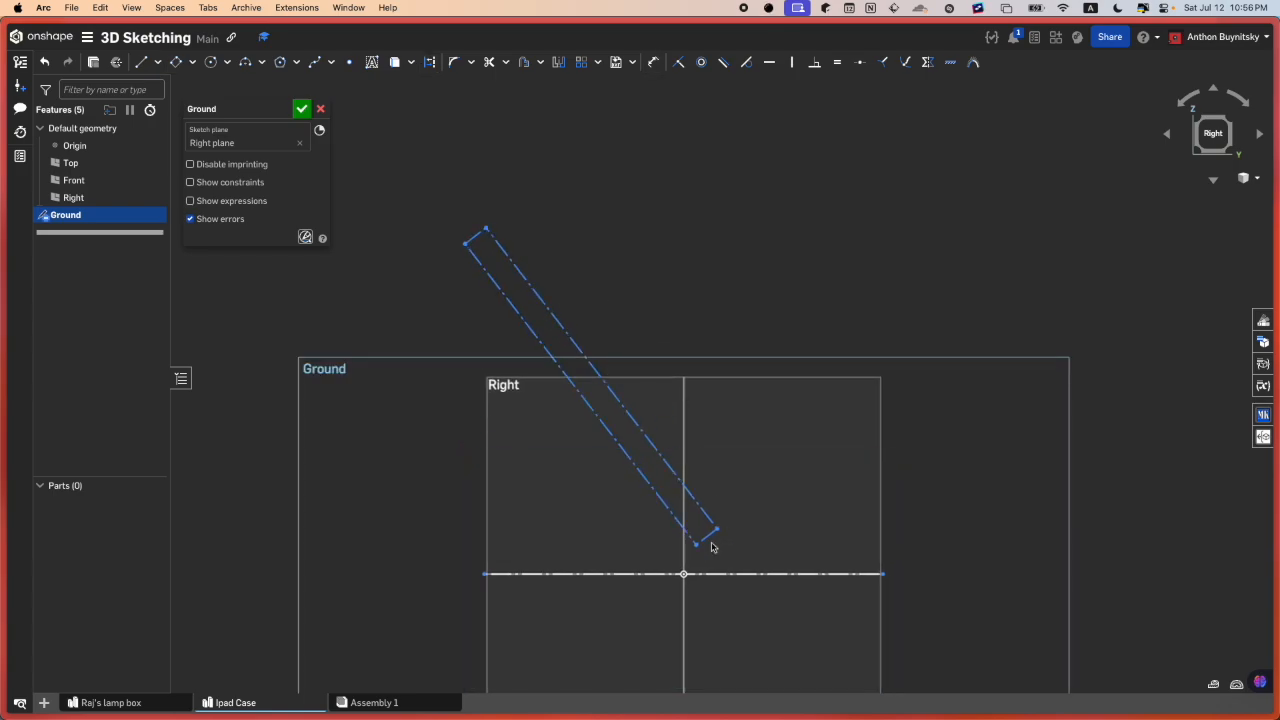
scroll(703, 531, "up", 5)
key("Escape")
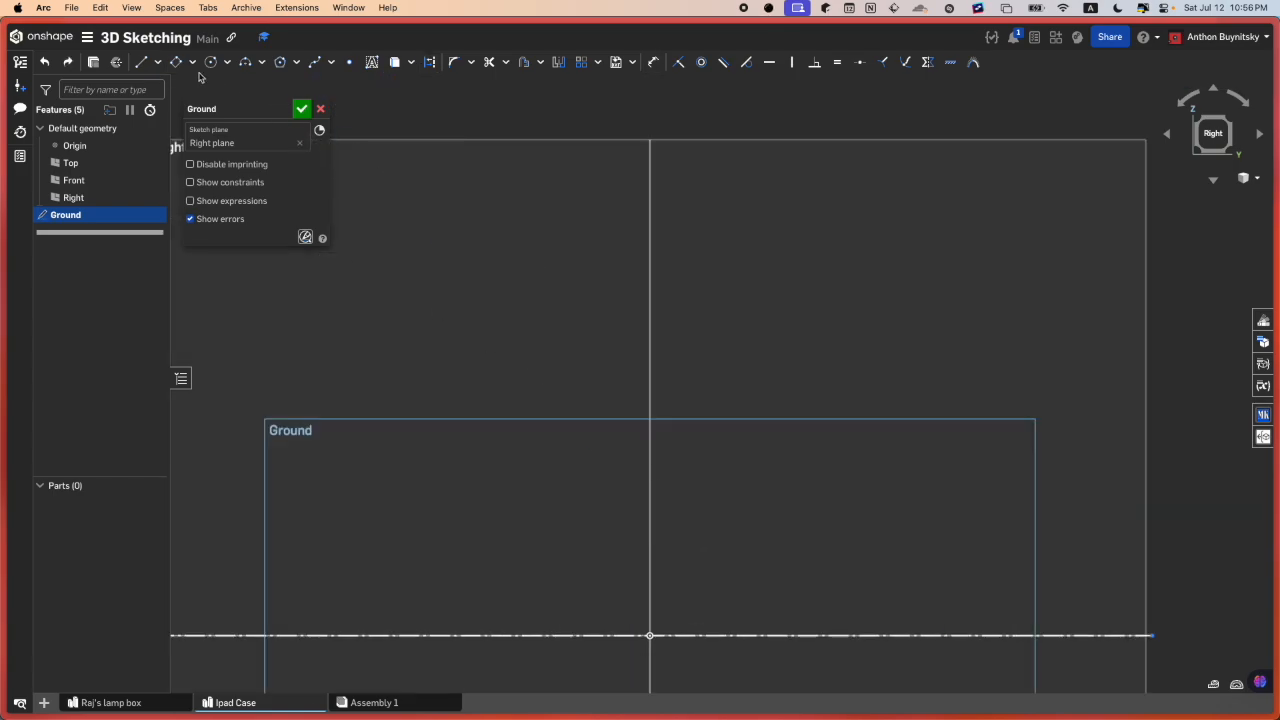
- Draw a tilted construction rectangle about 3.53 by 0.36 in above the ground line with the aligned rectangle tool, leaning toward the upper left
left_click(175, 62)
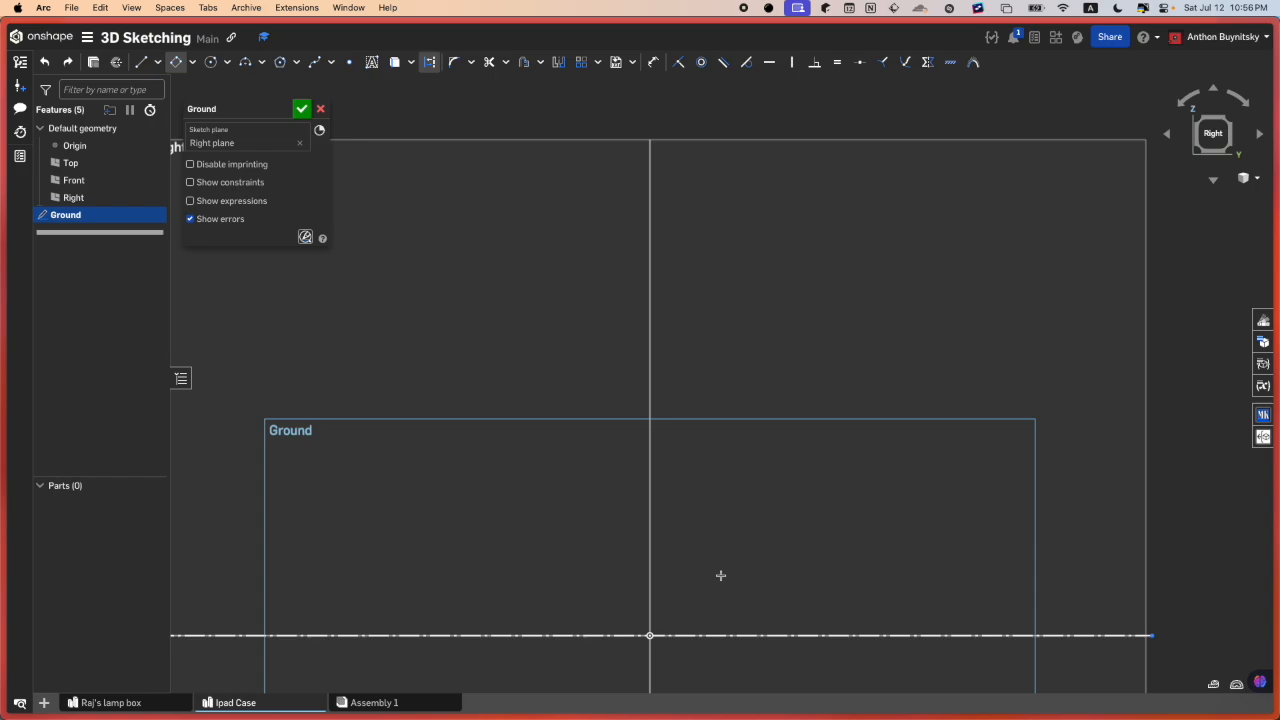
left_click(720, 575)
left_click(766, 538)
left_click(365, 115)
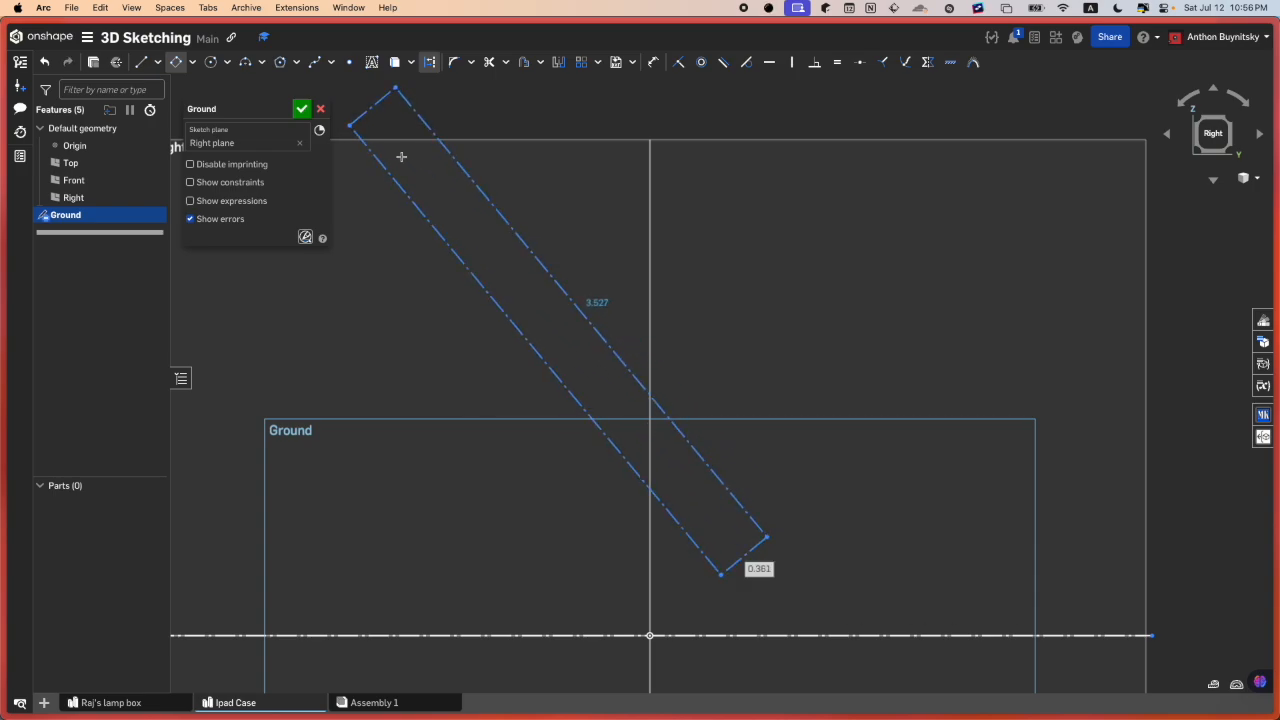
scroll(645, 410, "down", 4)
key("d")
key("Escape")
- Check the iPad 11th generation's height, width and thickness in the Google results, then return to the Onshape document and place its browser tab near the results
mouse_move(2, 322)
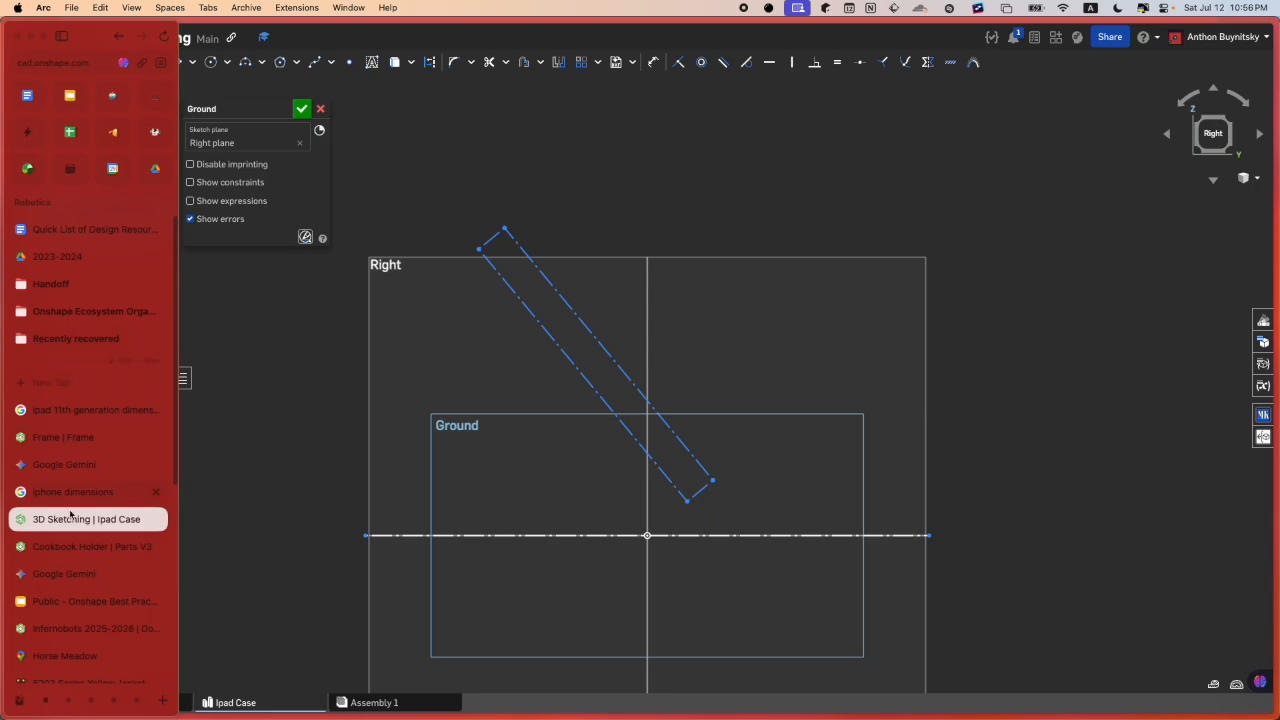
left_click(71, 410)
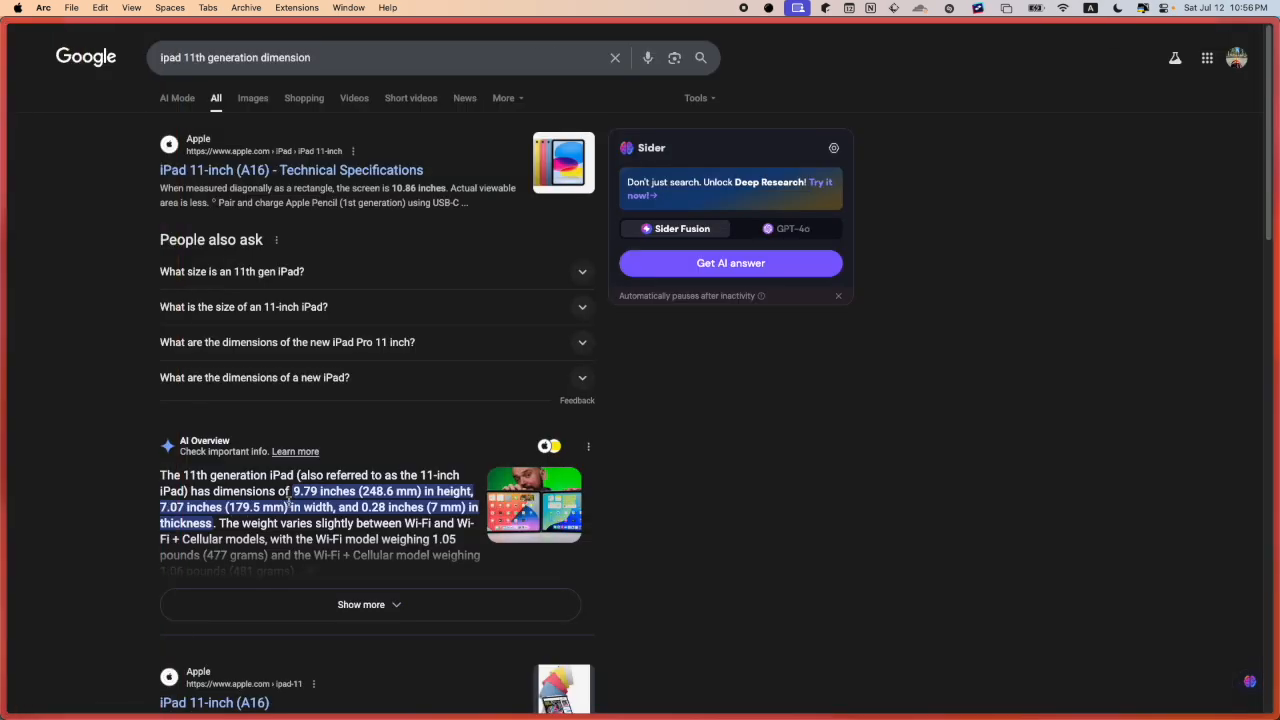
mouse_move(53, 477)
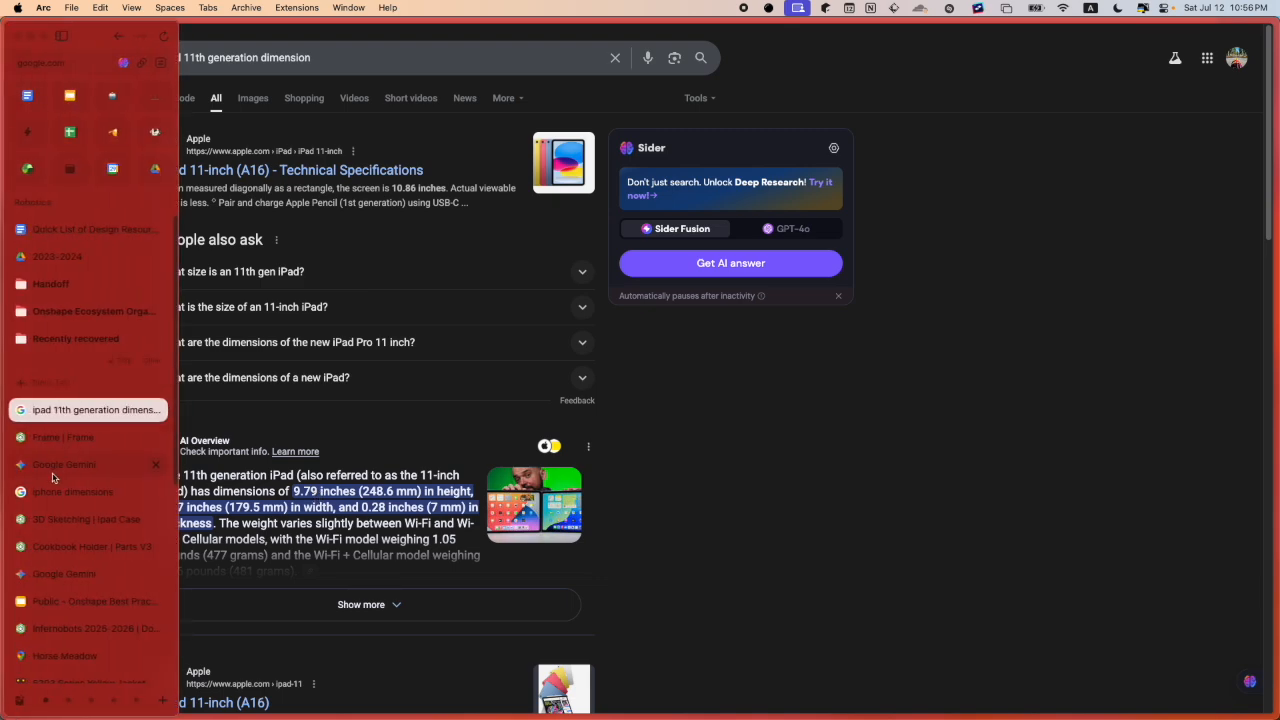
left_click(75, 442)
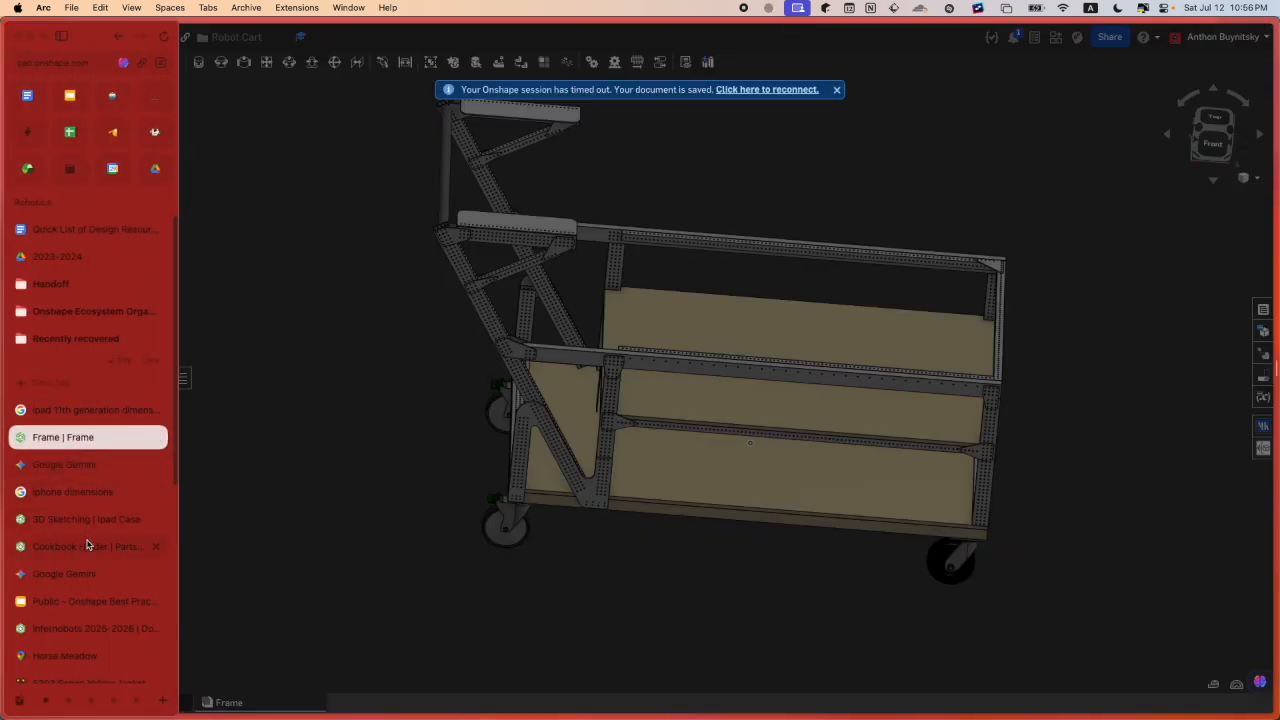
left_click(91, 545)
double_click(93, 519)
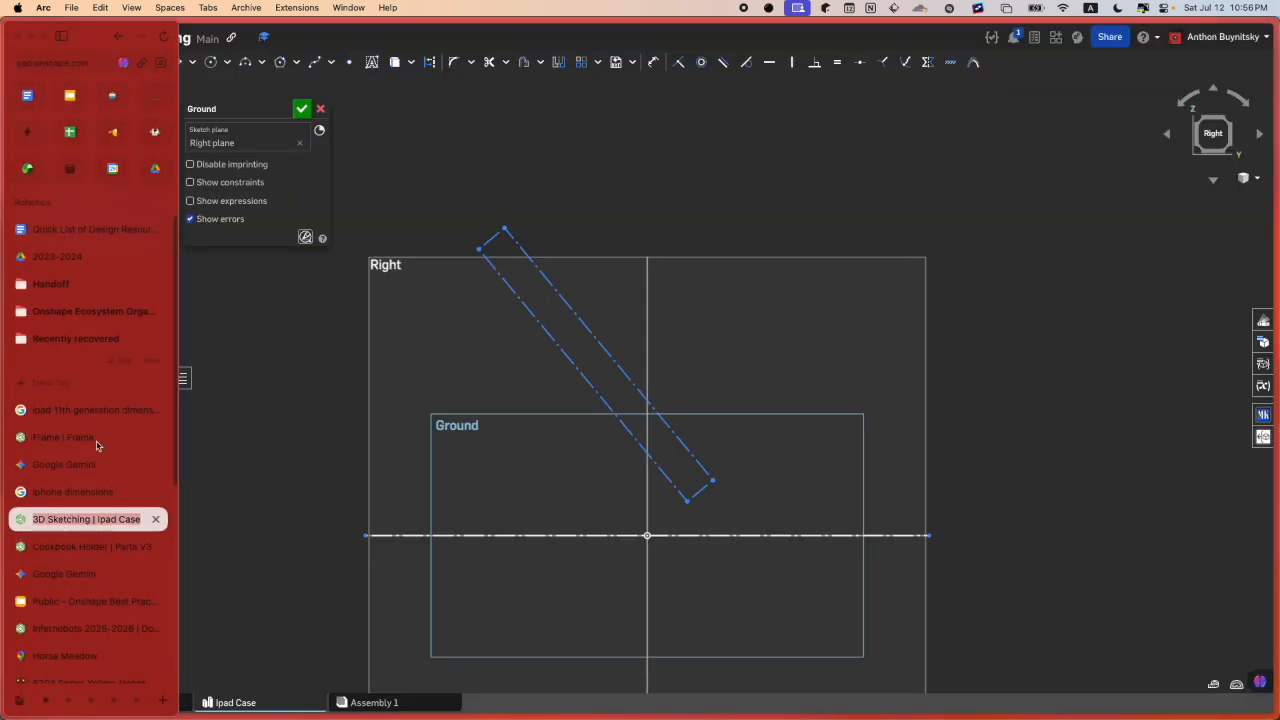
left_click_drag(97, 518, 96, 432)
- Dimension the long side of the tilted construction rectangle at 9.79 in
key("d")
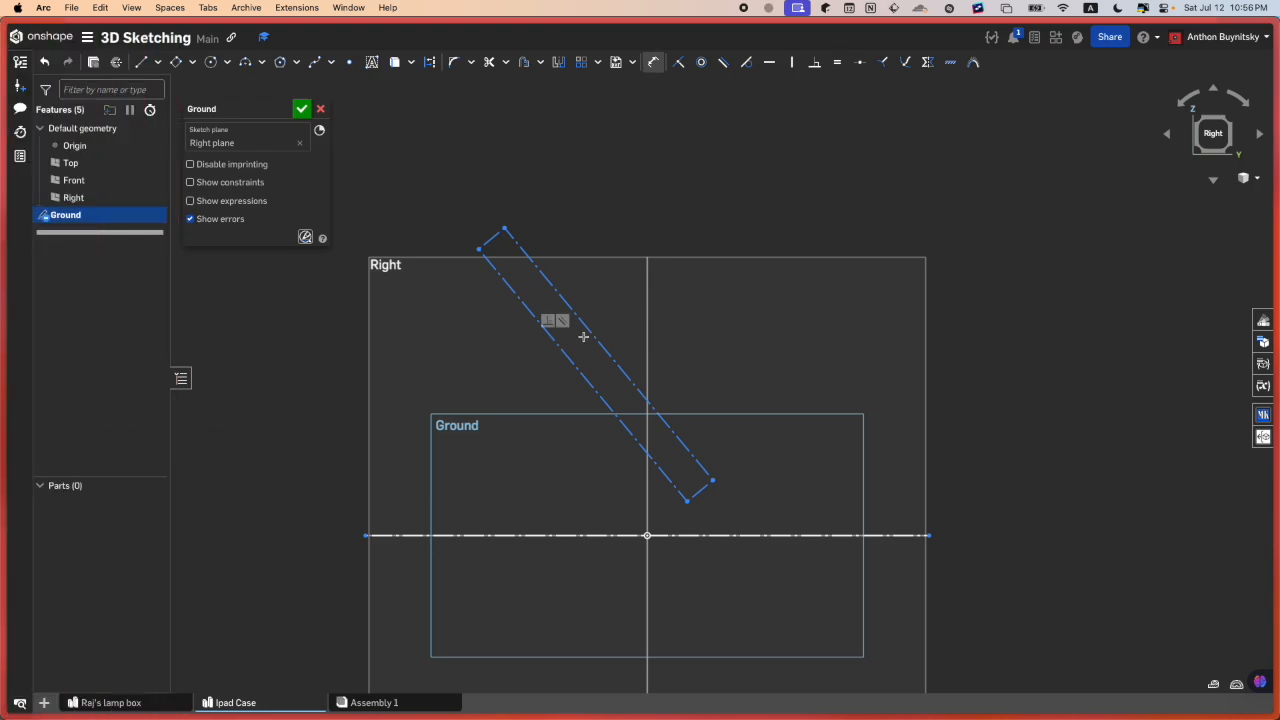
left_click(584, 331)
left_click(652, 268)
type("9")
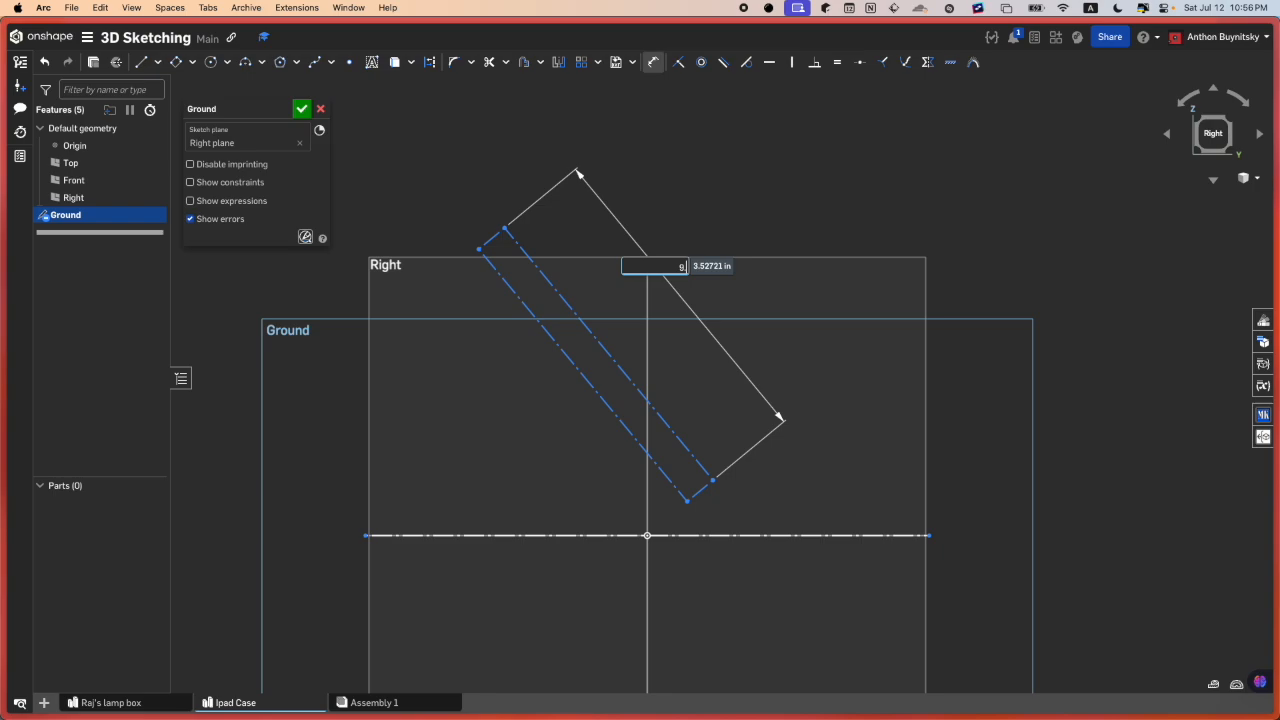
type(".79\\")
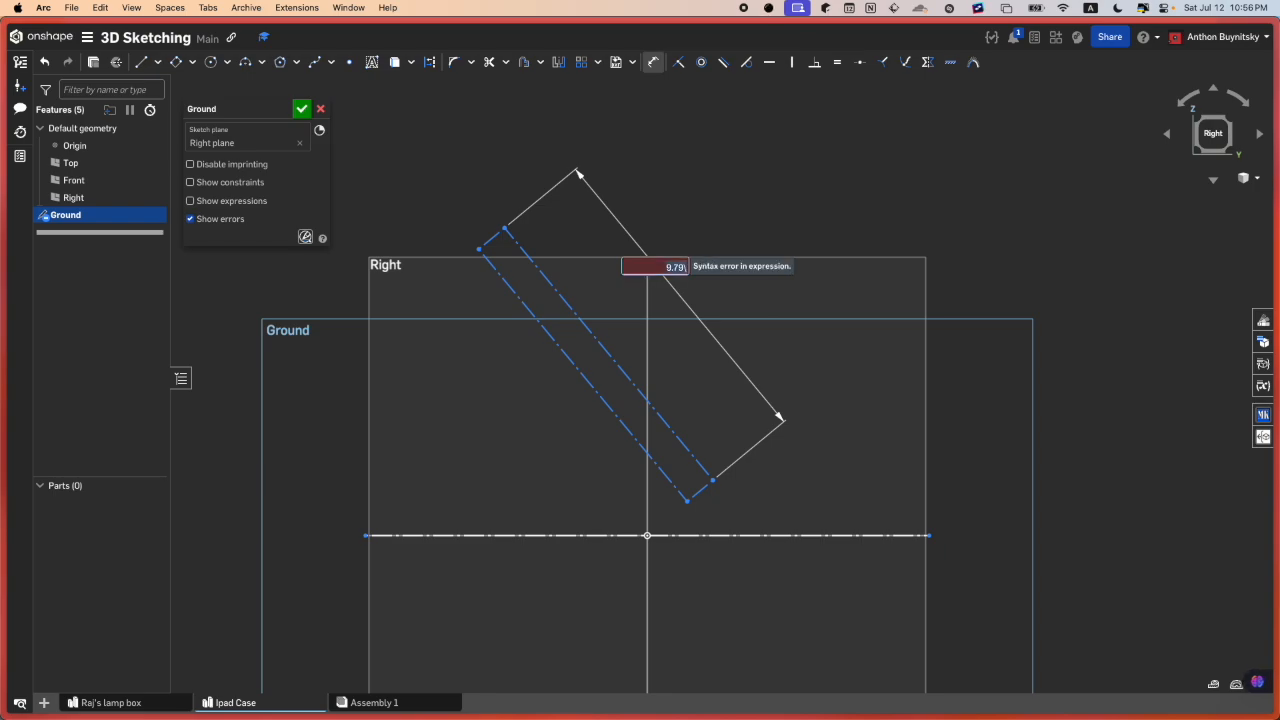
key("BackSpace")
key("BackSpace")
key("BackSpace")
key("Return")
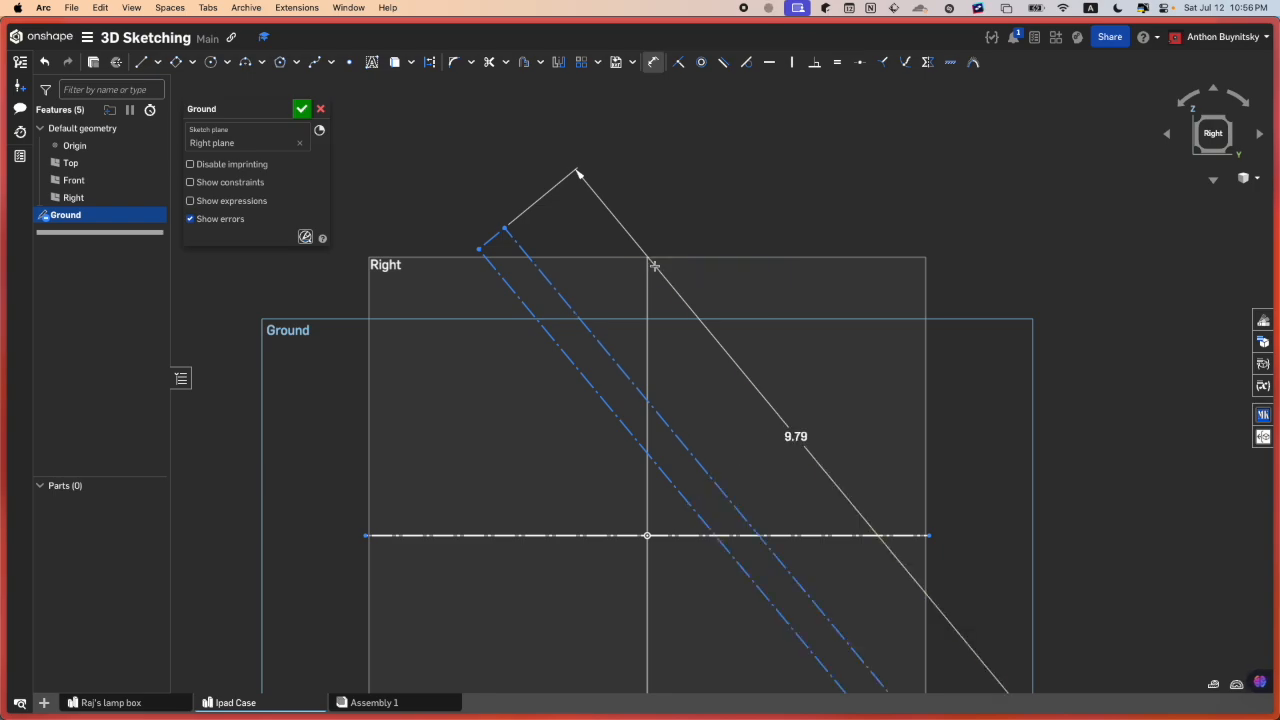
- Move the tilted rectangle up so its lower end sits just above the ground line near the origin
key("f")
left_click_drag(805, 523, 665, 351)
scroll(665, 351, "up", 3)
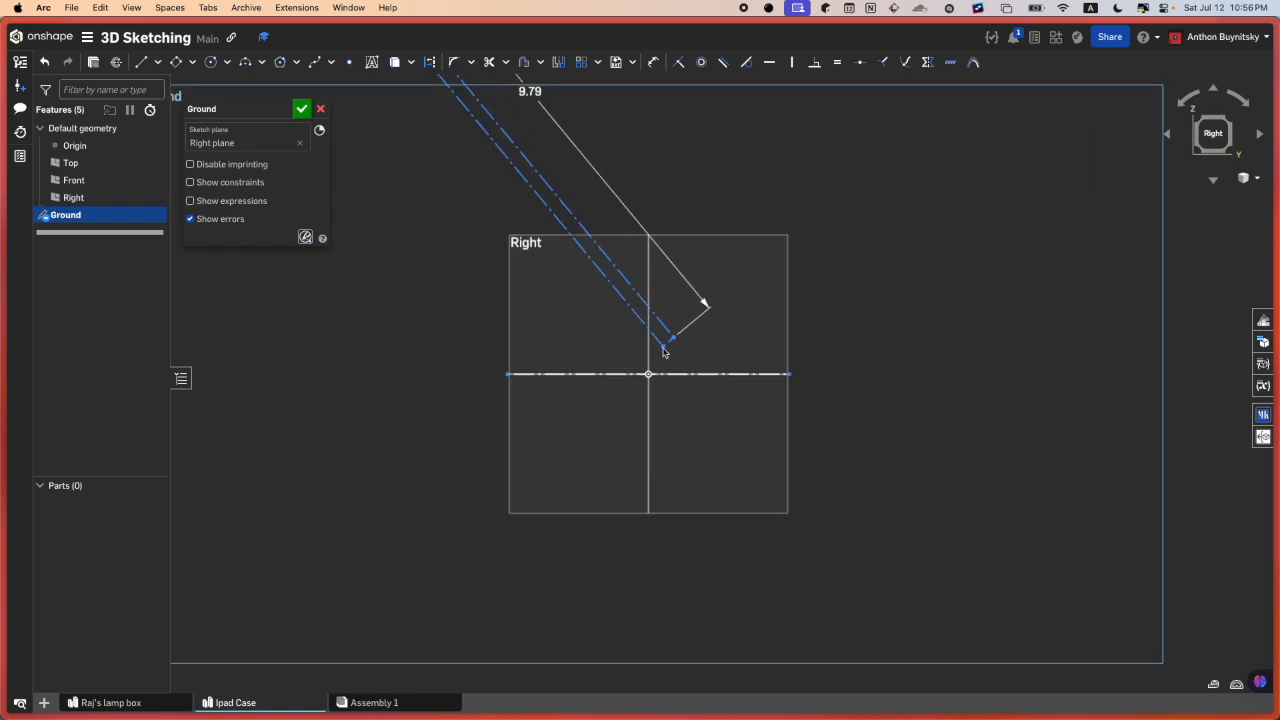
- Recheck the iPad's thickness in the Google results and return to the Onshape sketch
mouse_move(24, 338)
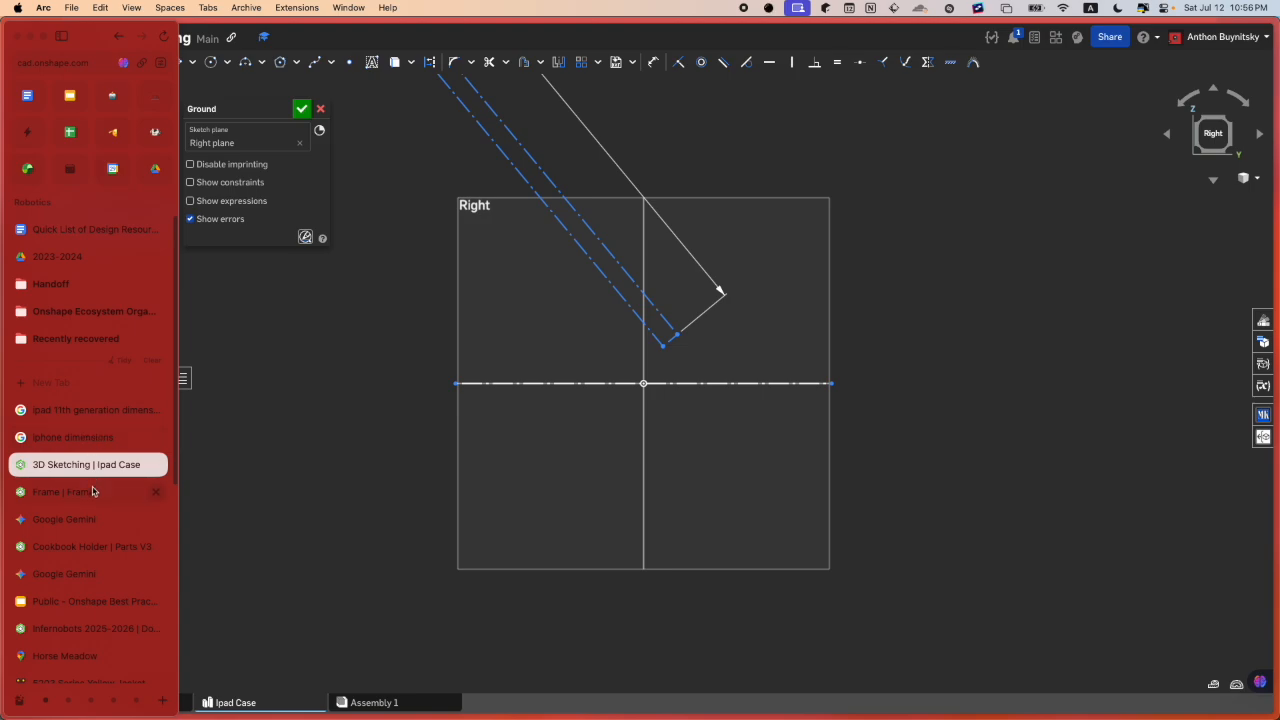
left_click(103, 419)
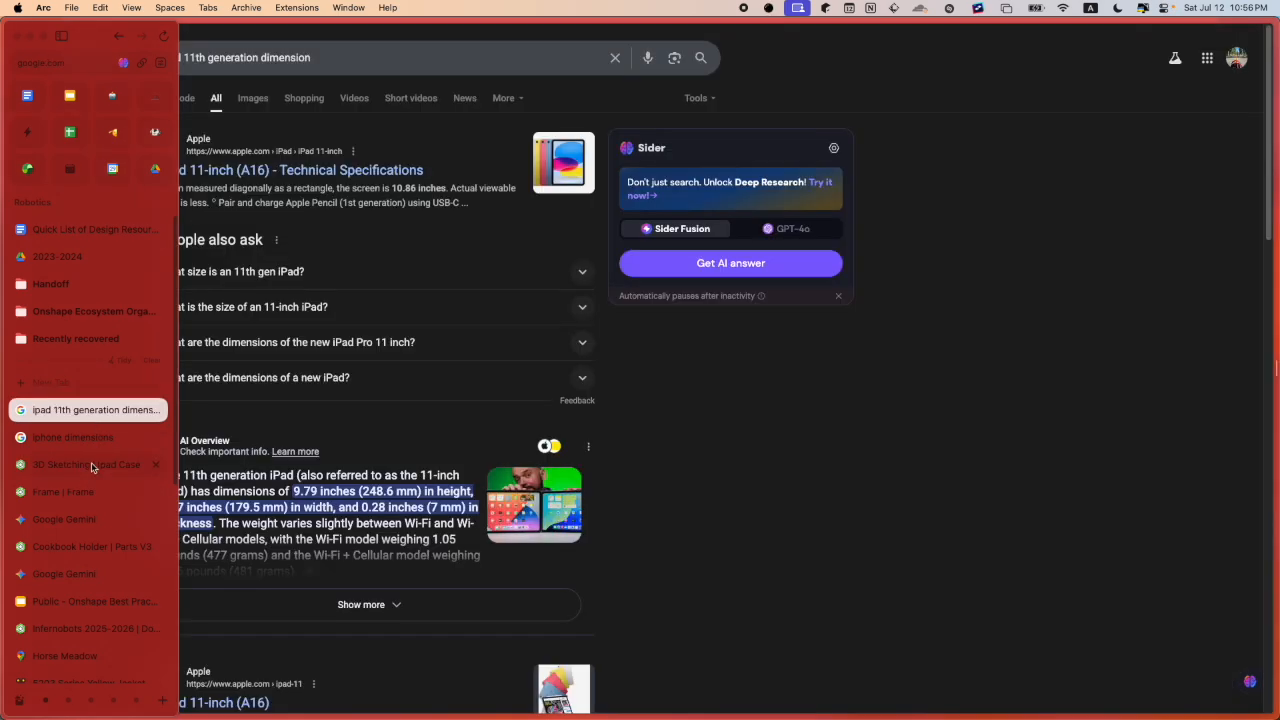
left_click(91, 465)
- Dimension the short lower edge of the tilted rectangle at 0.28 in
key("d")
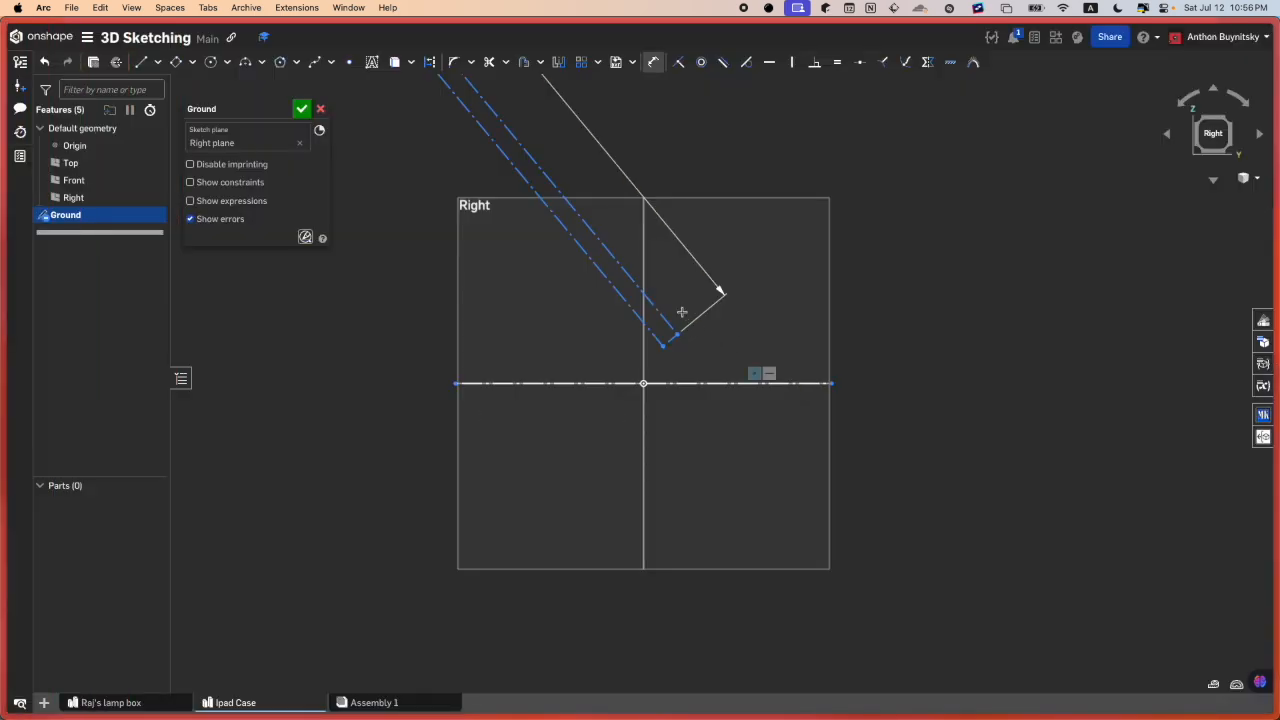
scroll(760, 371, "up", 3)
left_click(655, 382)
left_click(677, 388)
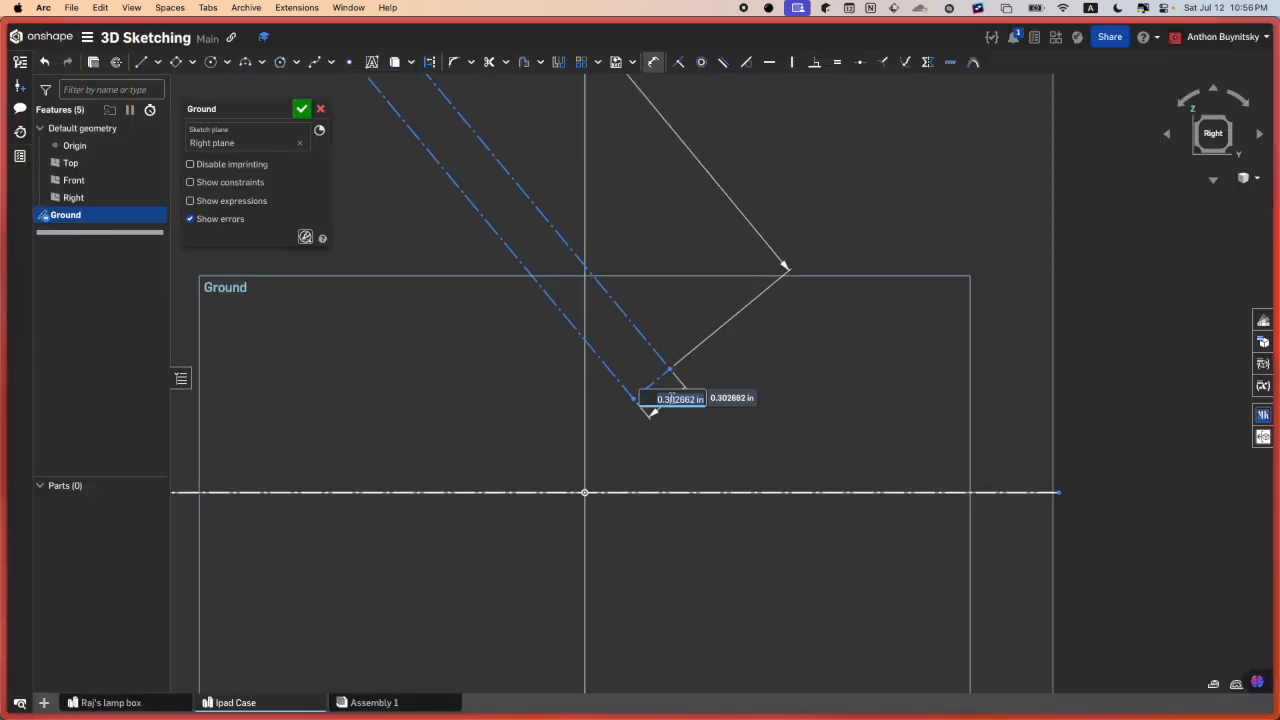
type("0.28")
key("Return")
scroll(648, 418, "down", 3)
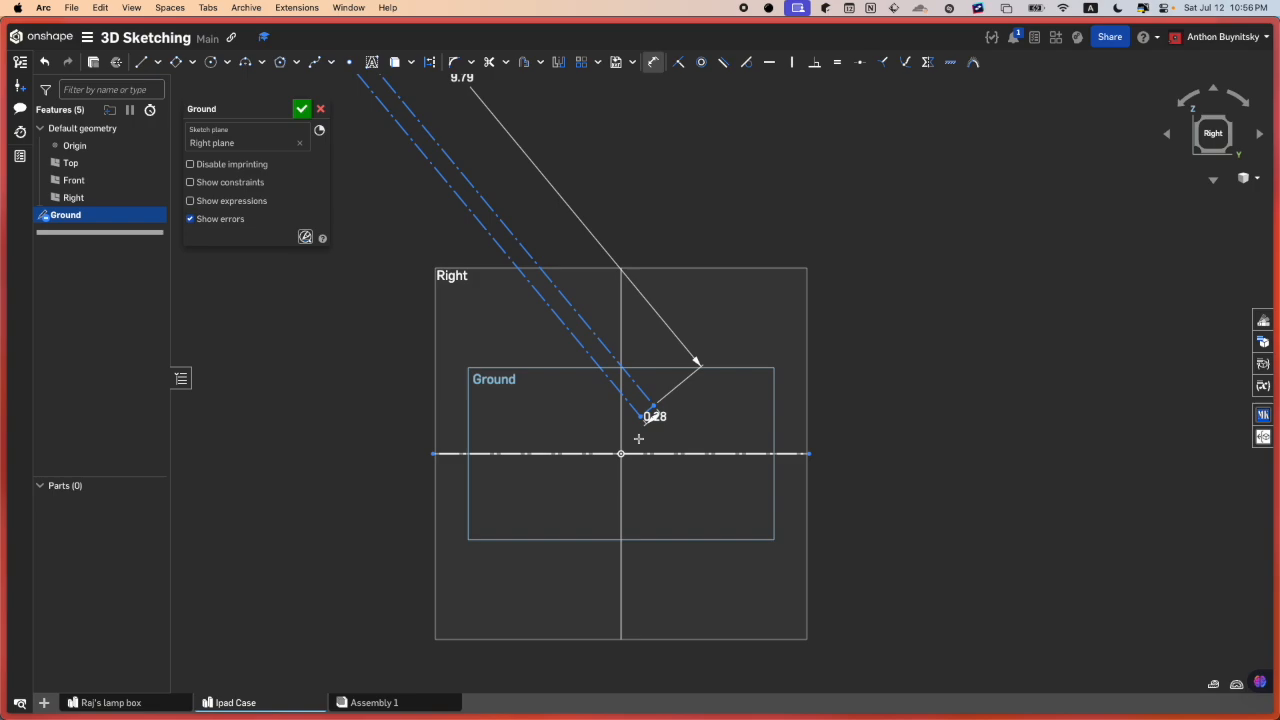
scroll(643, 425, "up", 2)
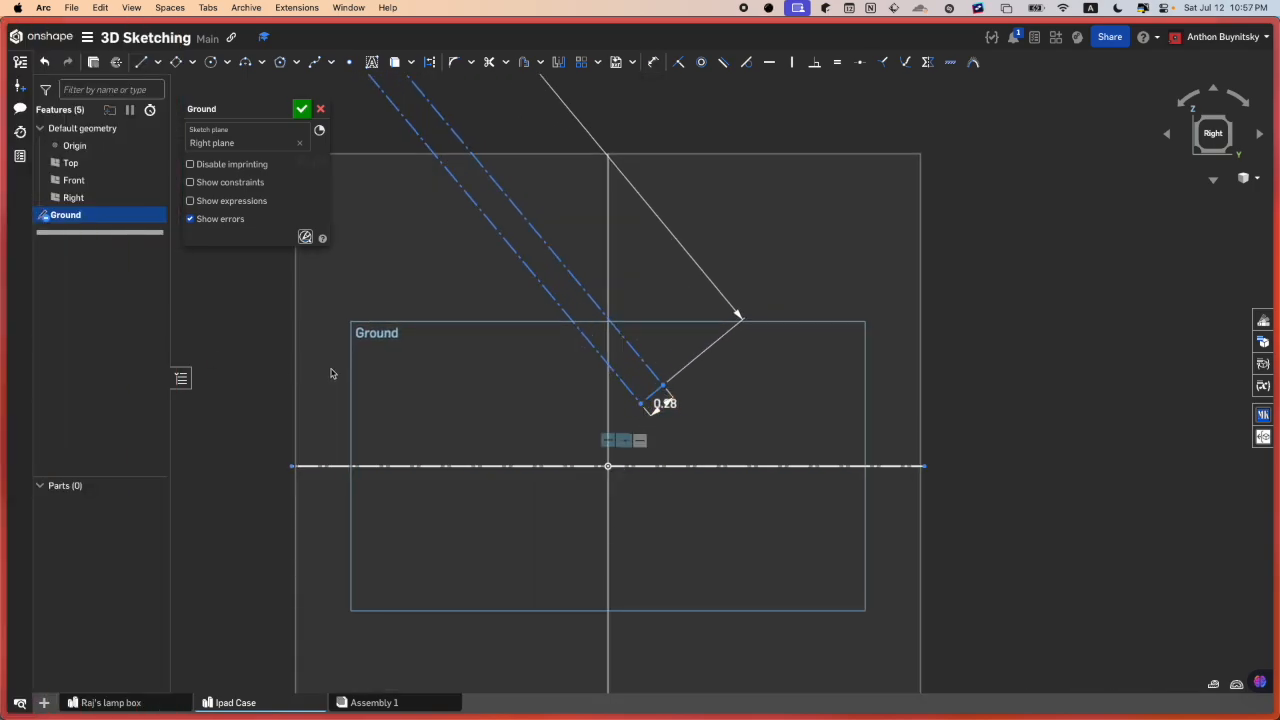
- Search the web for "ipad case ama", examine how the MoKo iPad case on Amazon props up the tablet, and return to the Onshape sketch
key("super+t")
type("ipad case ama")
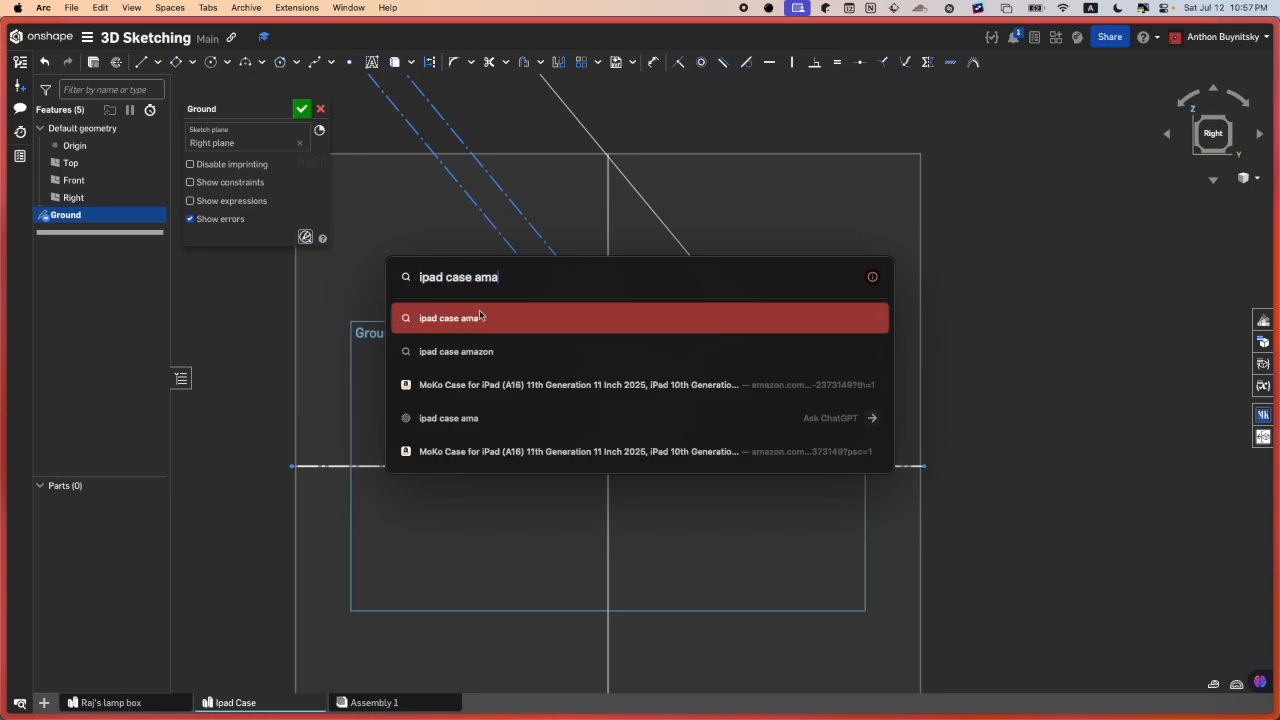
left_click(718, 388)
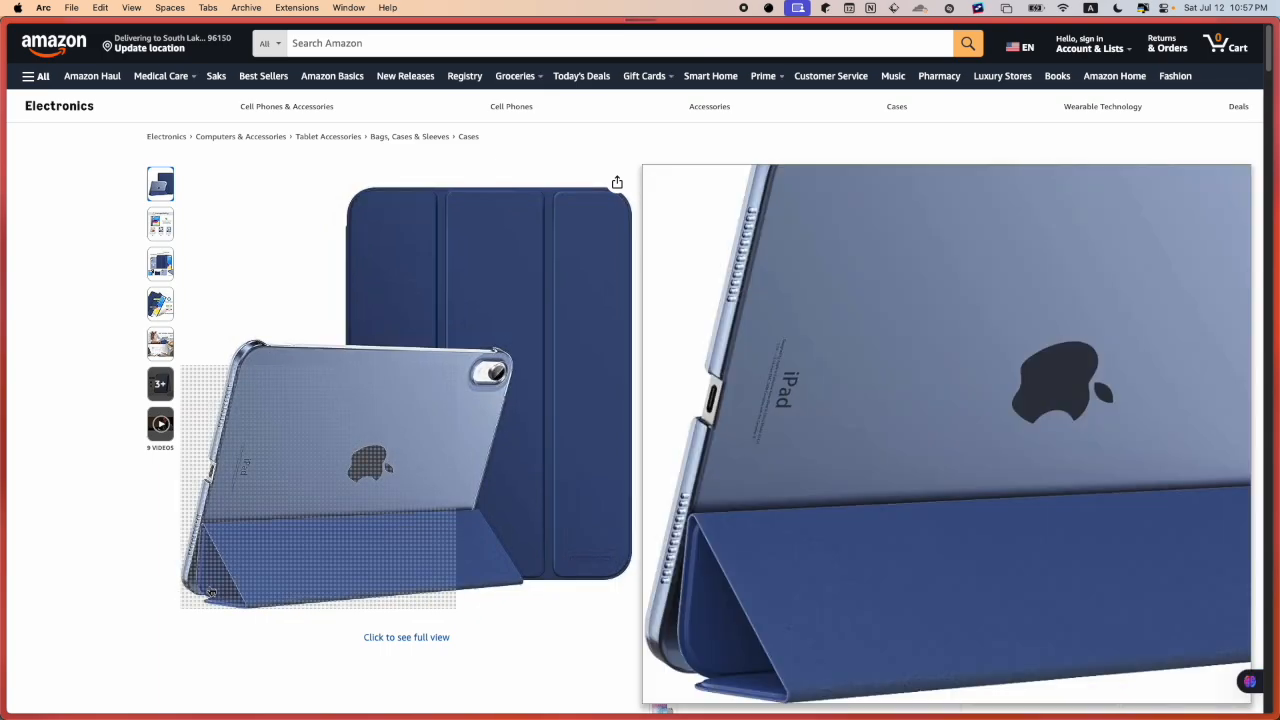
mouse_move(2, 468)
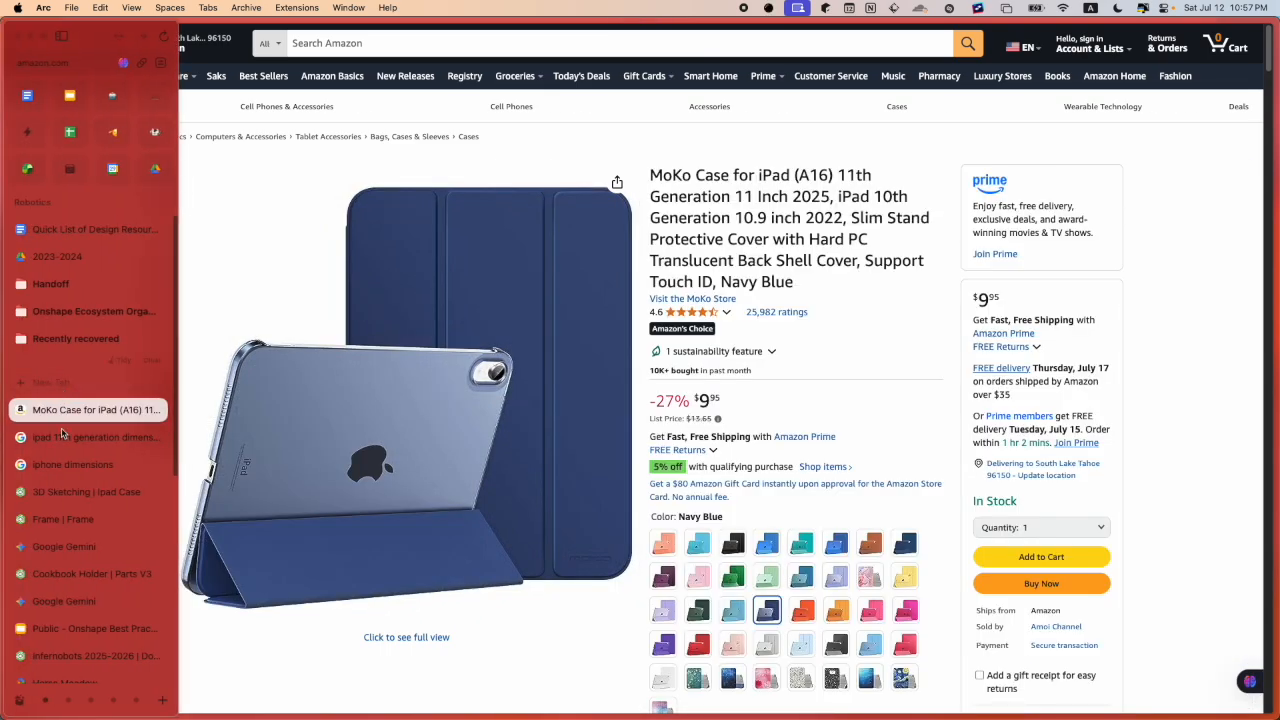
left_click(64, 491)
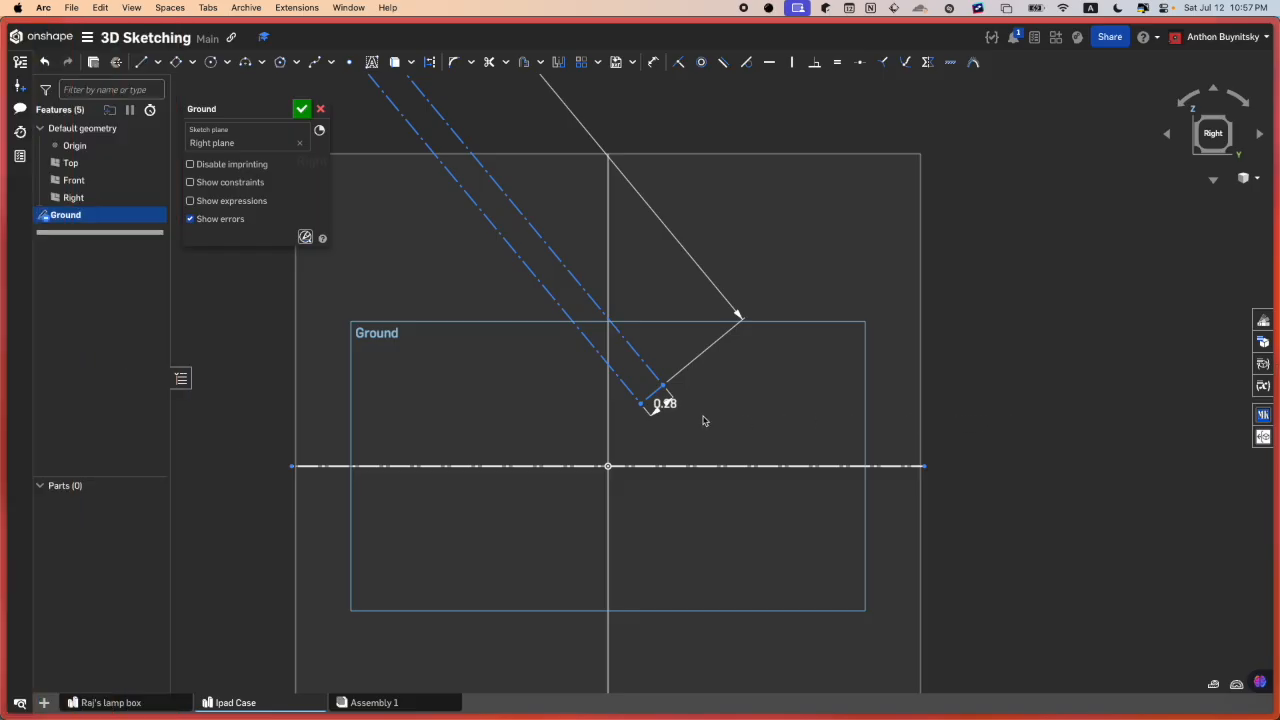
left_click(641, 403)
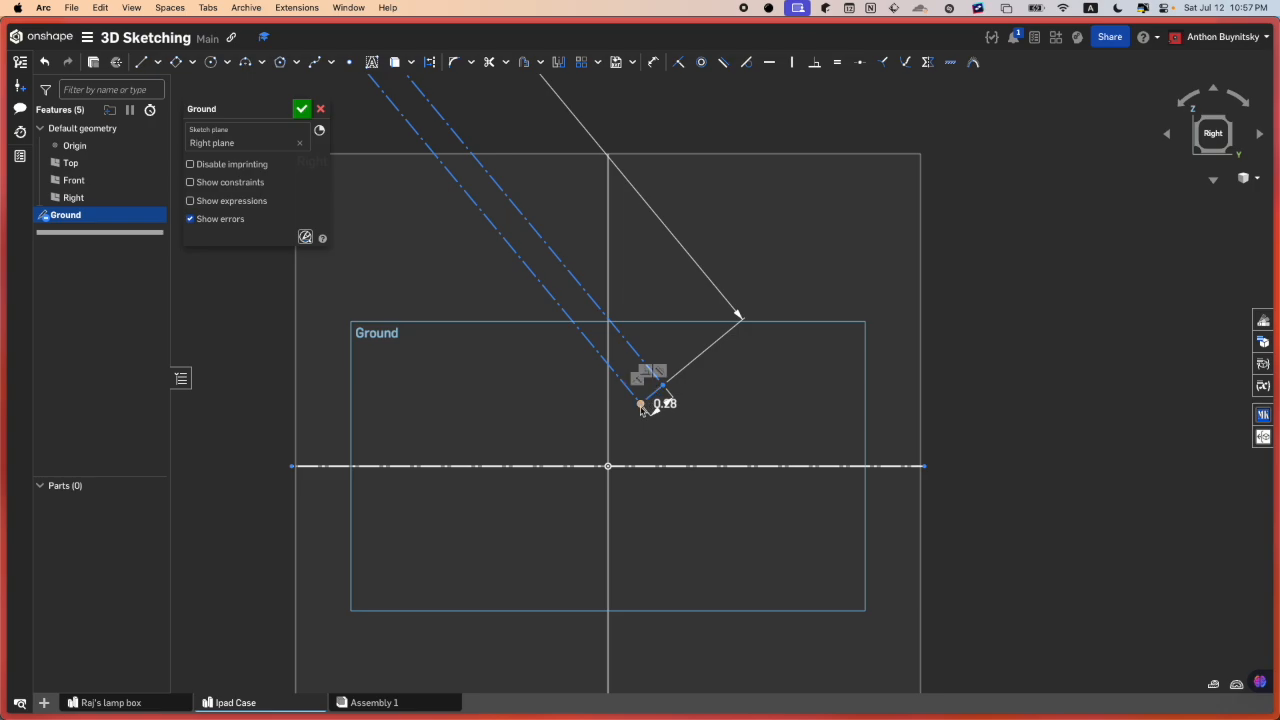
left_click(670, 466)
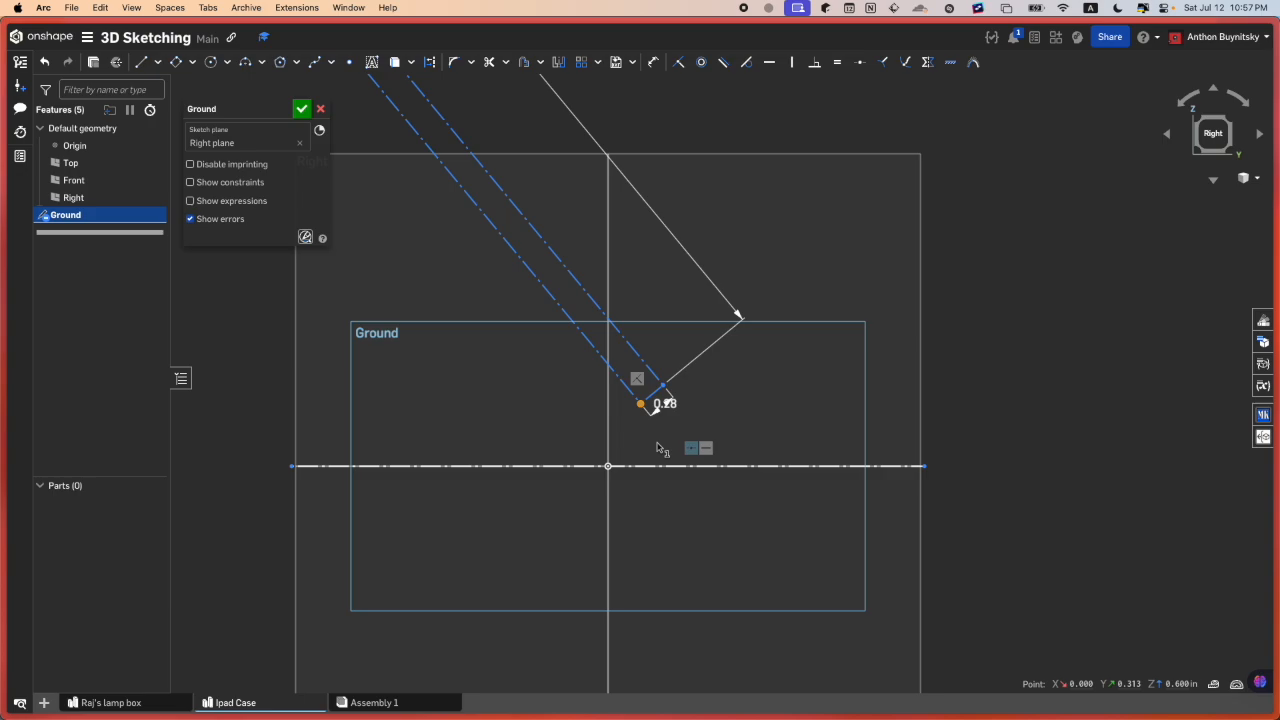
left_click(656, 439)
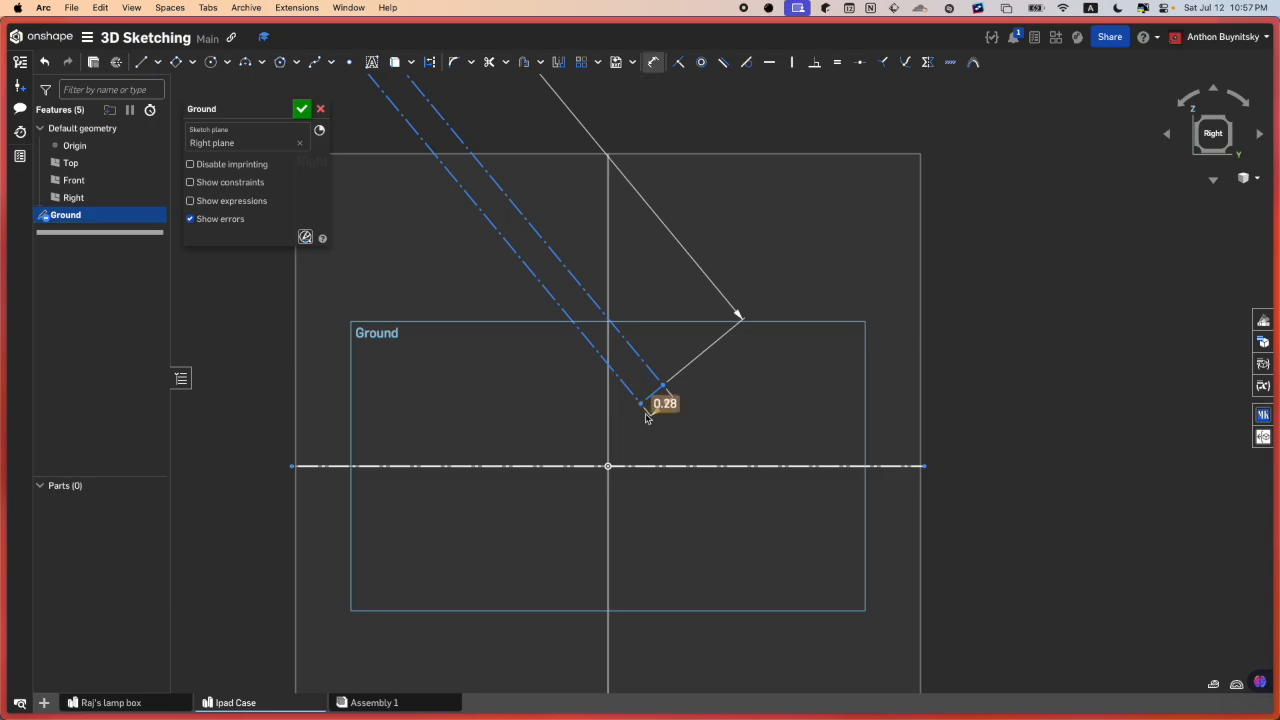
- Dimension the height of the rectangle's lowest corner above the ground line at 0.1 in
left_click(641, 403)
left_click(636, 465)
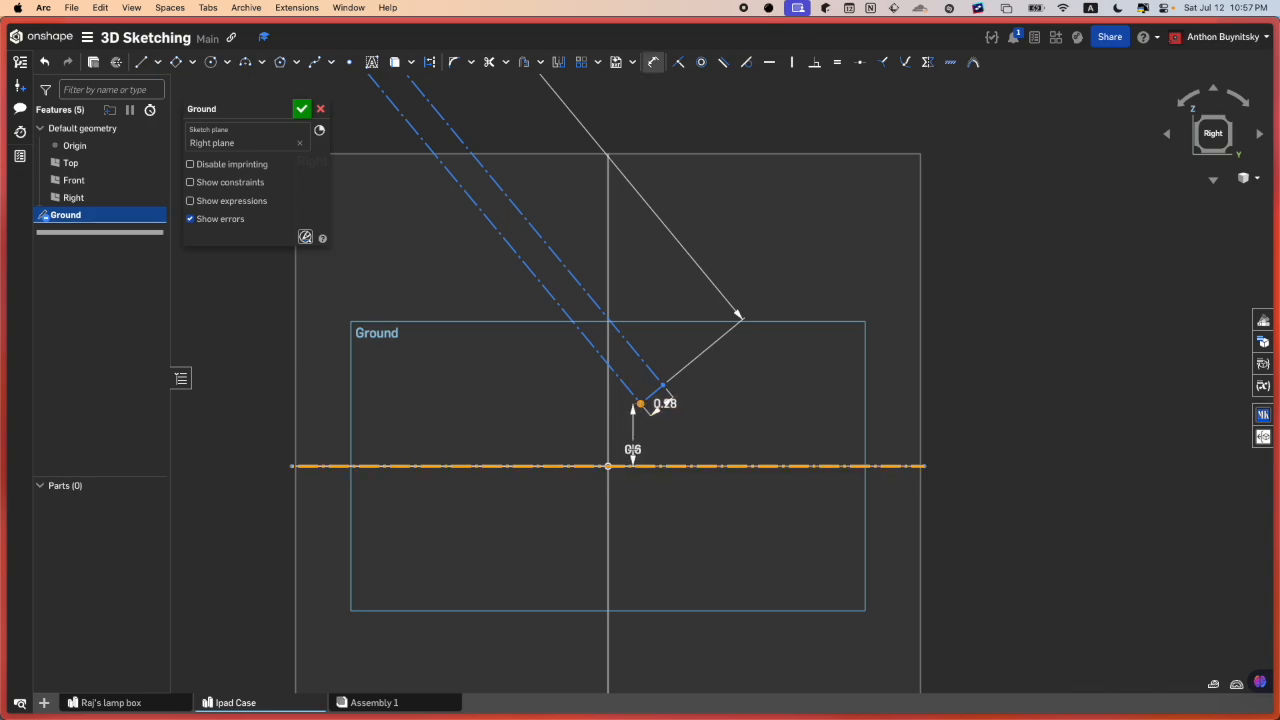
key("d")
left_click(632, 445)
type("0.1")
key("Return")
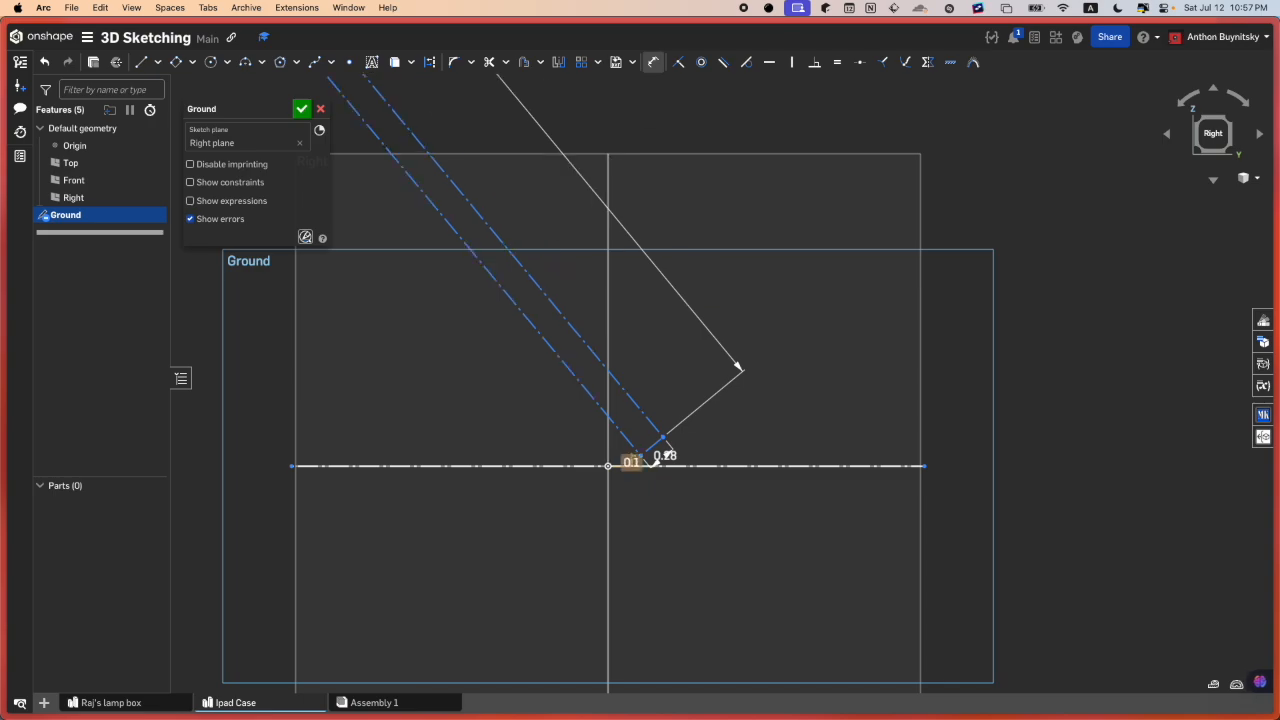
- Set the lowest corner's height above the ground line to 1/4 in
scroll(618, 611, "up", 1)
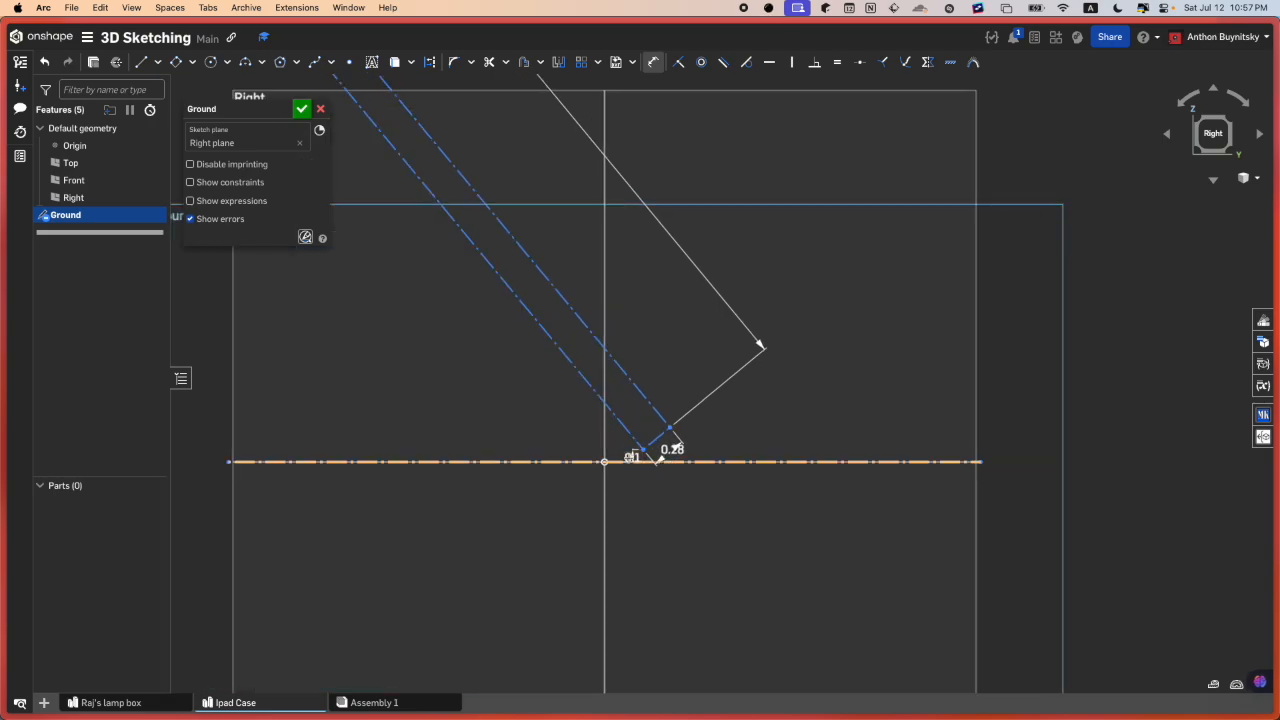
double_click(631, 457)
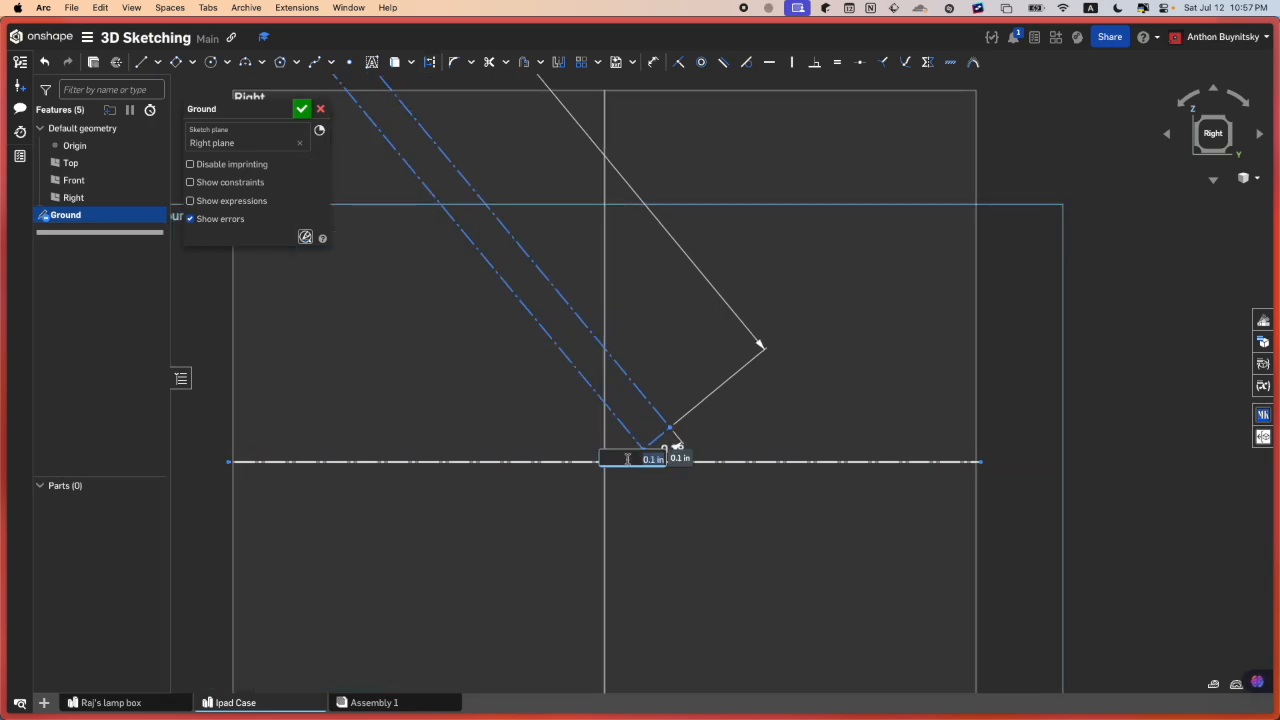
type("1/4")
key("Return")
- Dimension the angle between the rectangle's lower long side and the ground line at 50°
scroll(680, 465, "down", 6)
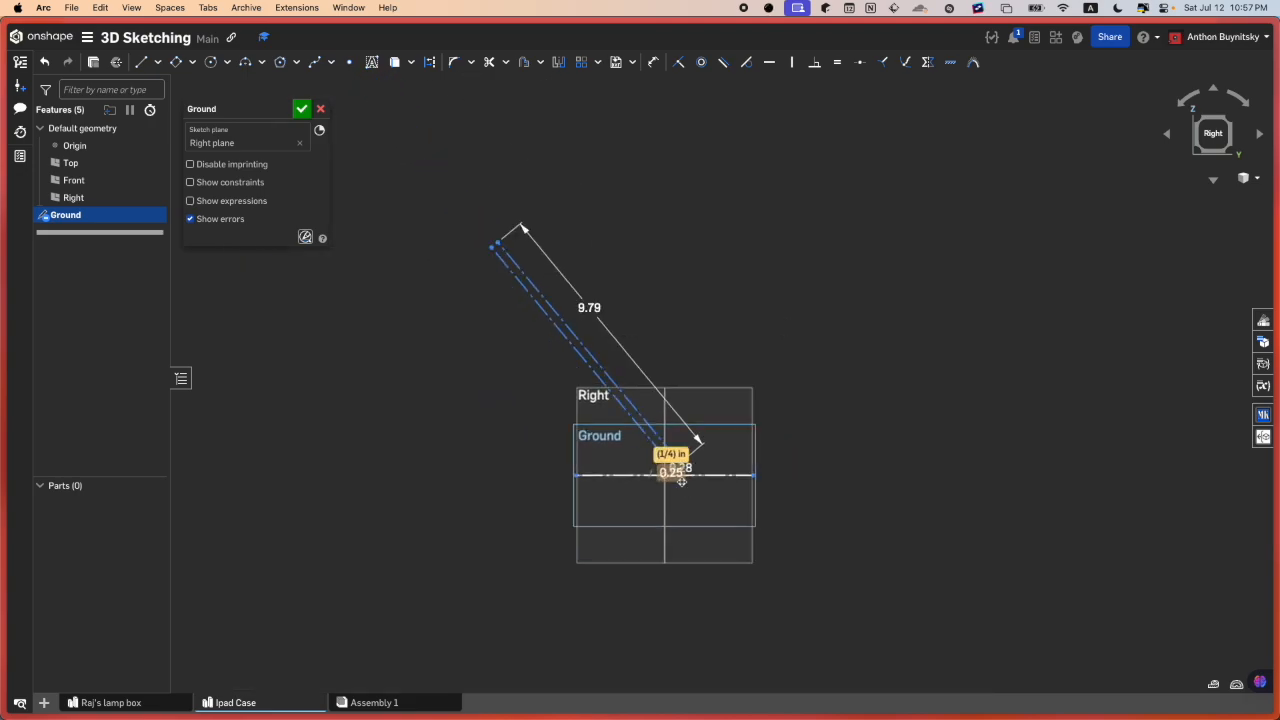
key("d")
left_click(620, 405)
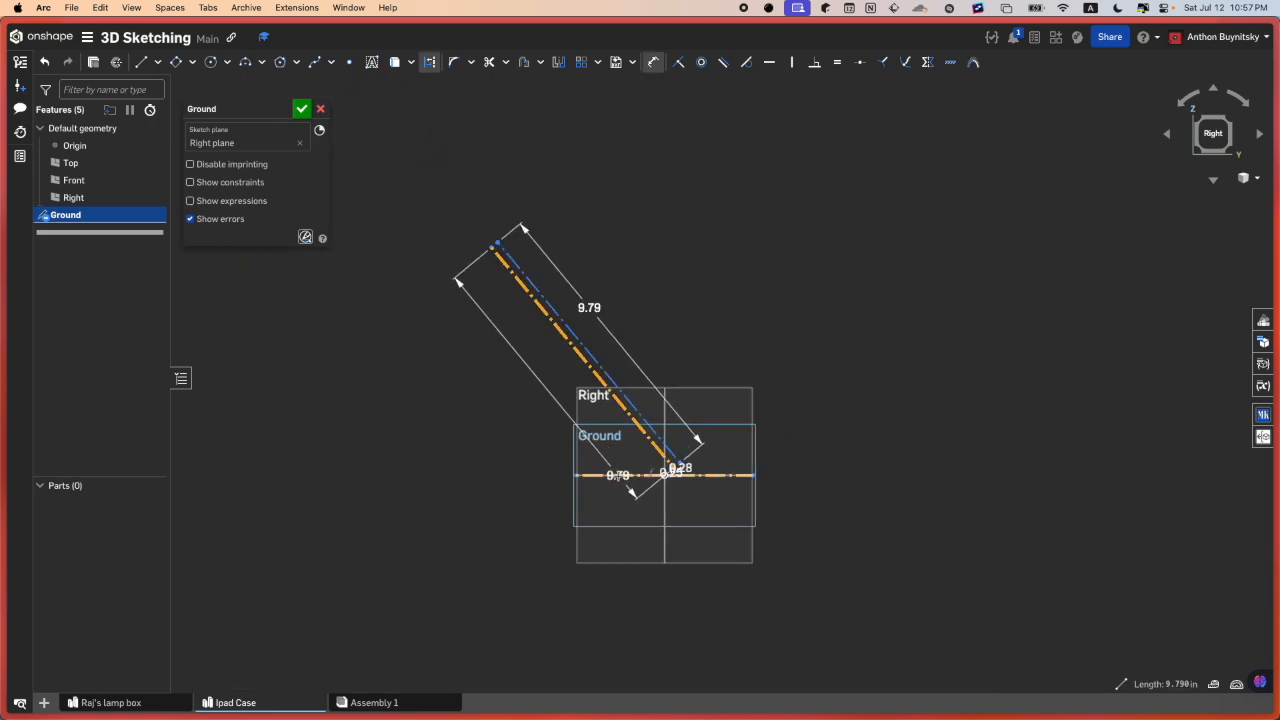
left_click(600, 476)
left_click(620, 442)
type("50.44")
key("Return")
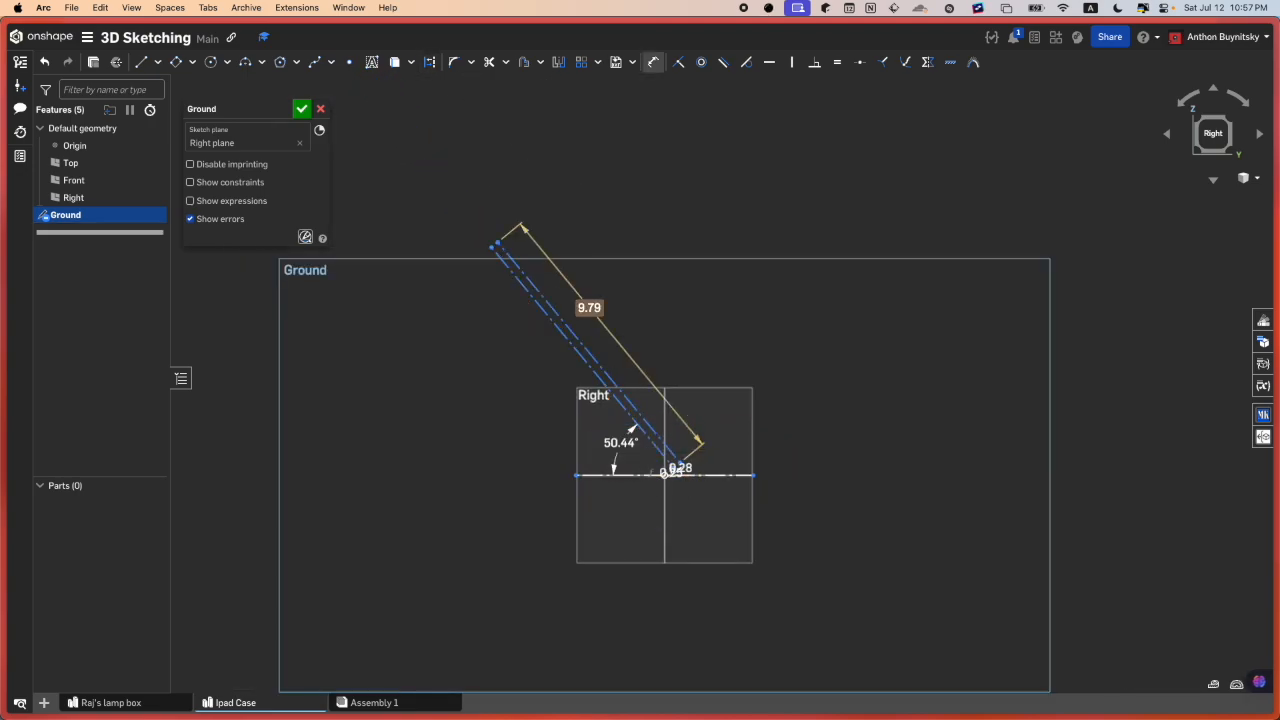
scroll(688, 436, "up", 2)
key("Escape")
- Return to the straight Right view and constrain the rectangle's lowest corner to be vertically aligned with the origin
scroll(685, 458, "up", 5)
right_click_drag(677, 477, 660, 497)
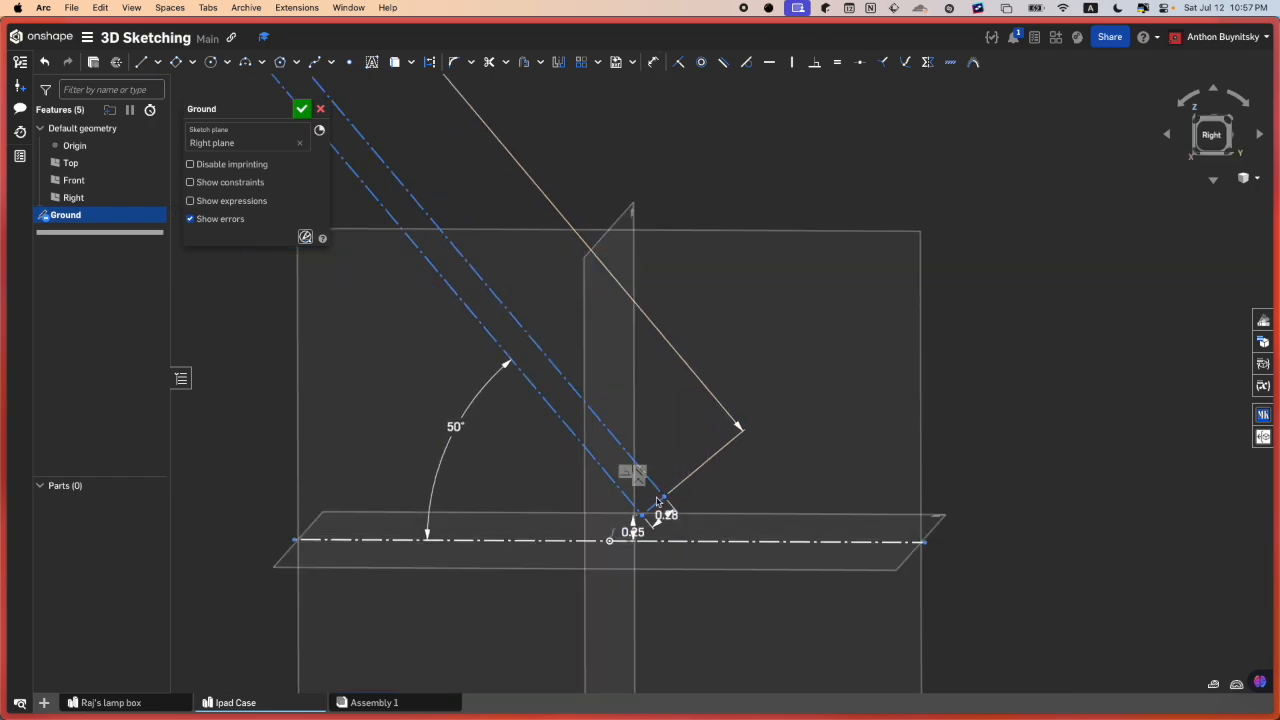
left_click(1209, 137)
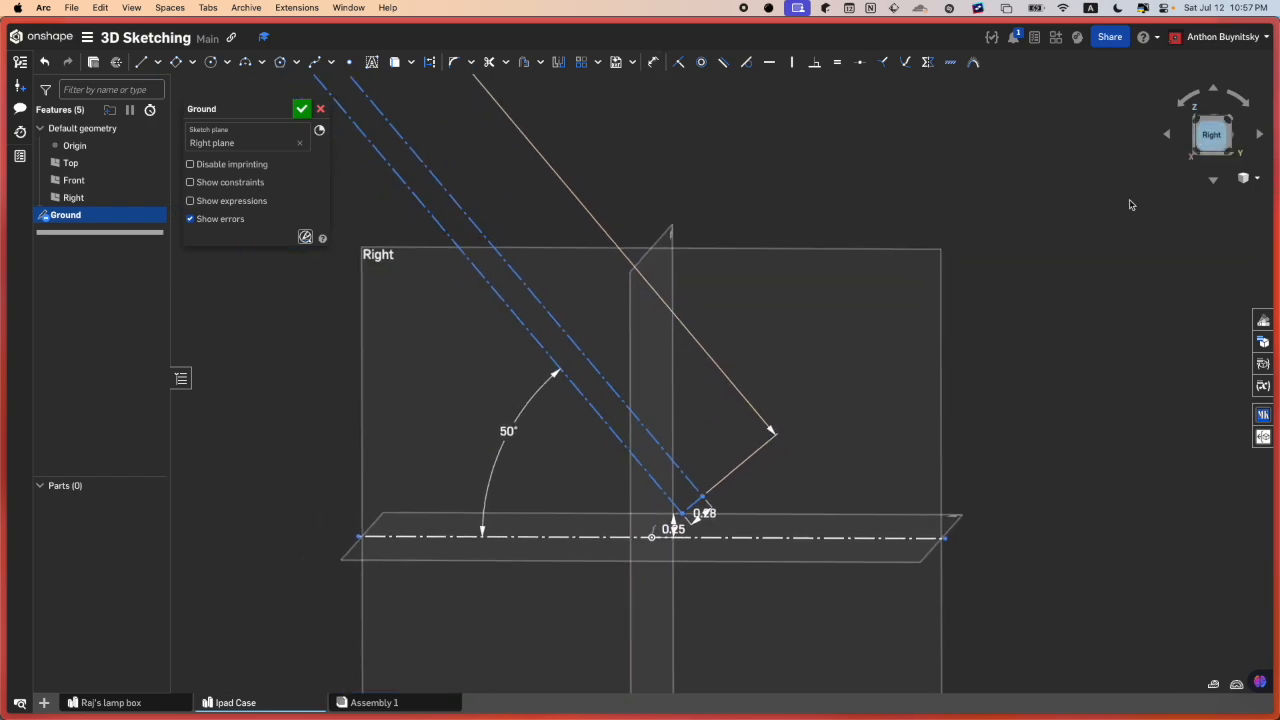
scroll(930, 548, "up", 5)
left_click(896, 405)
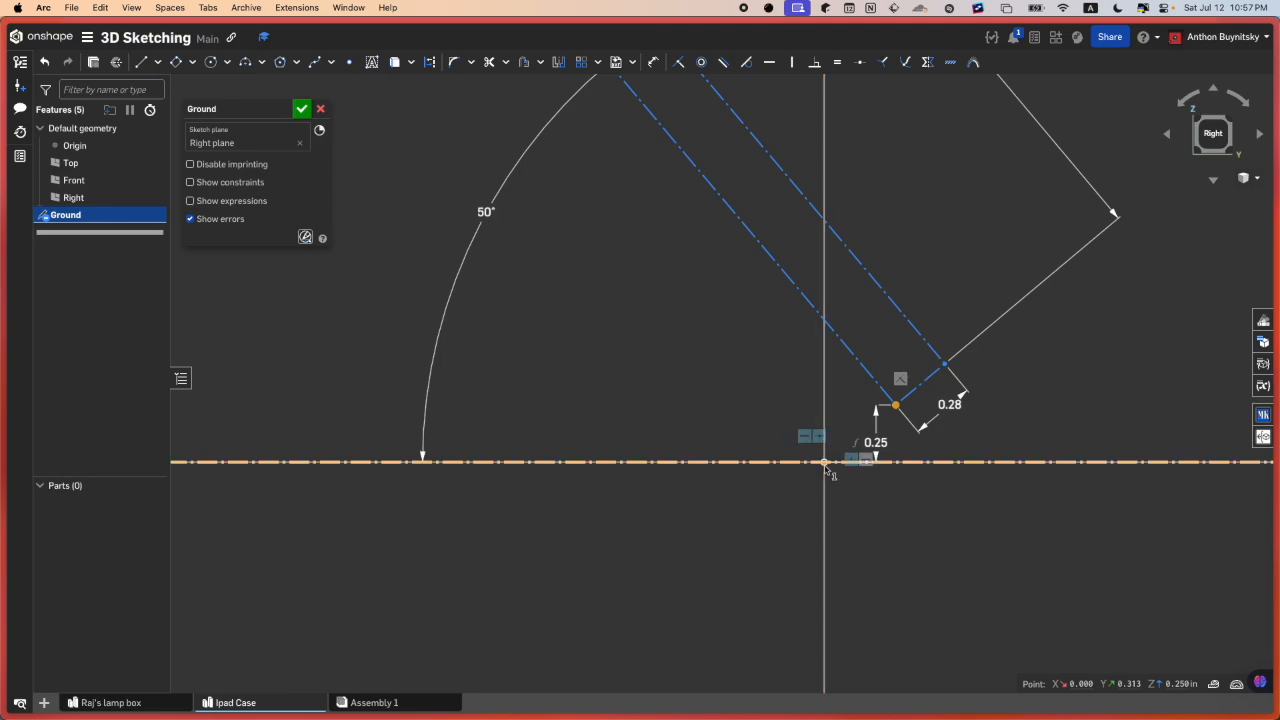
- Stretch the ground construction line outward by its end so it extends well past the tilted iPad rectangle
scroll(755, 363, "down", 5)
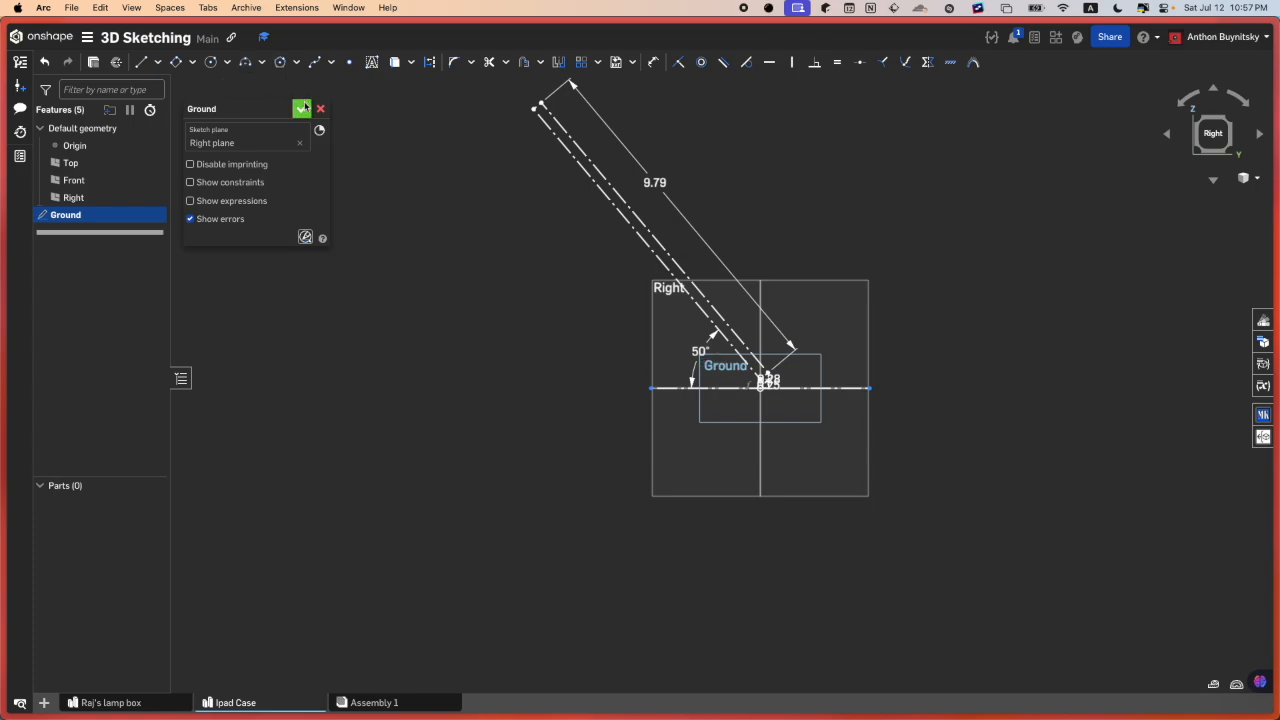
left_click_drag(651, 389, 290, 362)
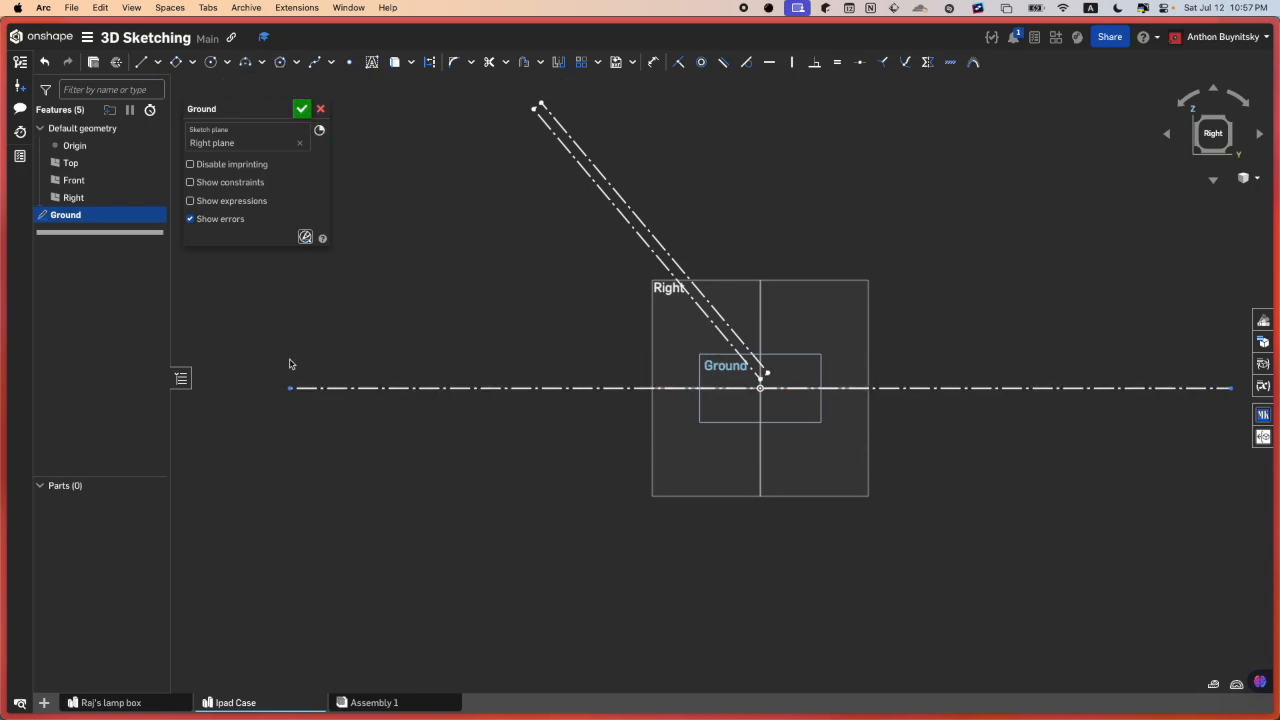
- Accept the Ground sketch and start a new sketch on the Right plane
middle_click_drag(577, 291, 541, 413)
scroll(697, 500, "up", 5)
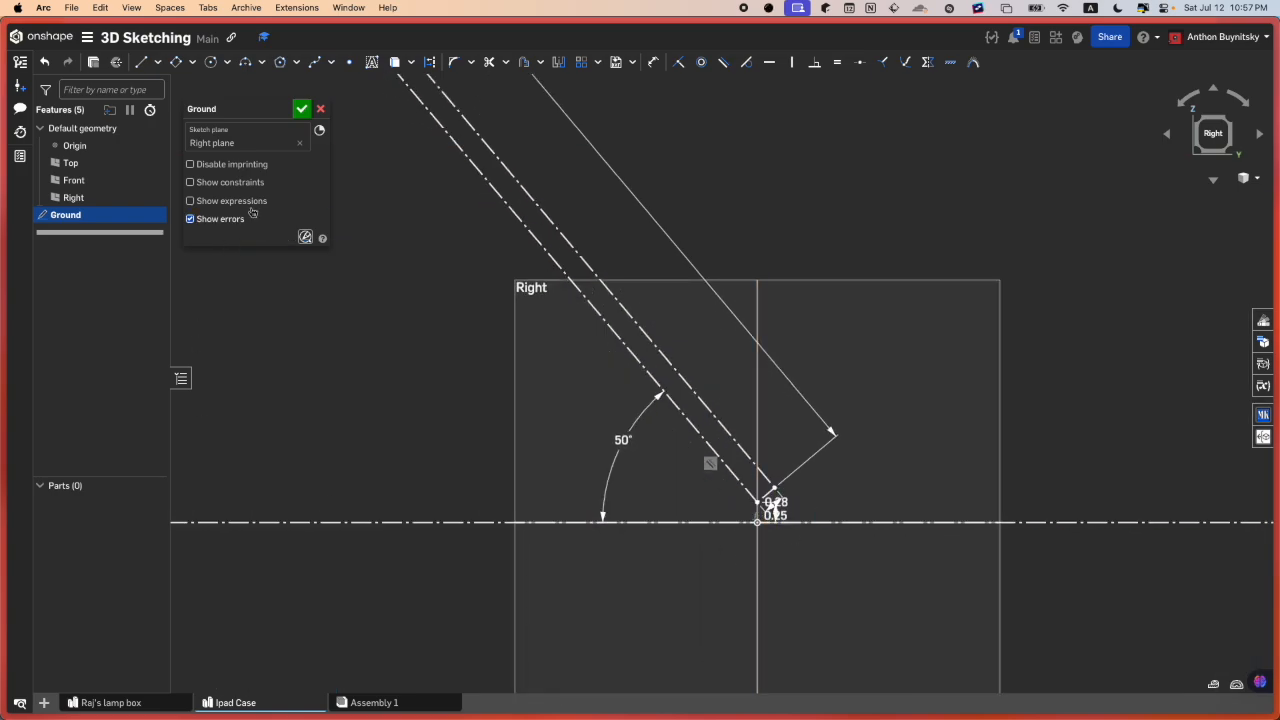
left_click(301, 109)
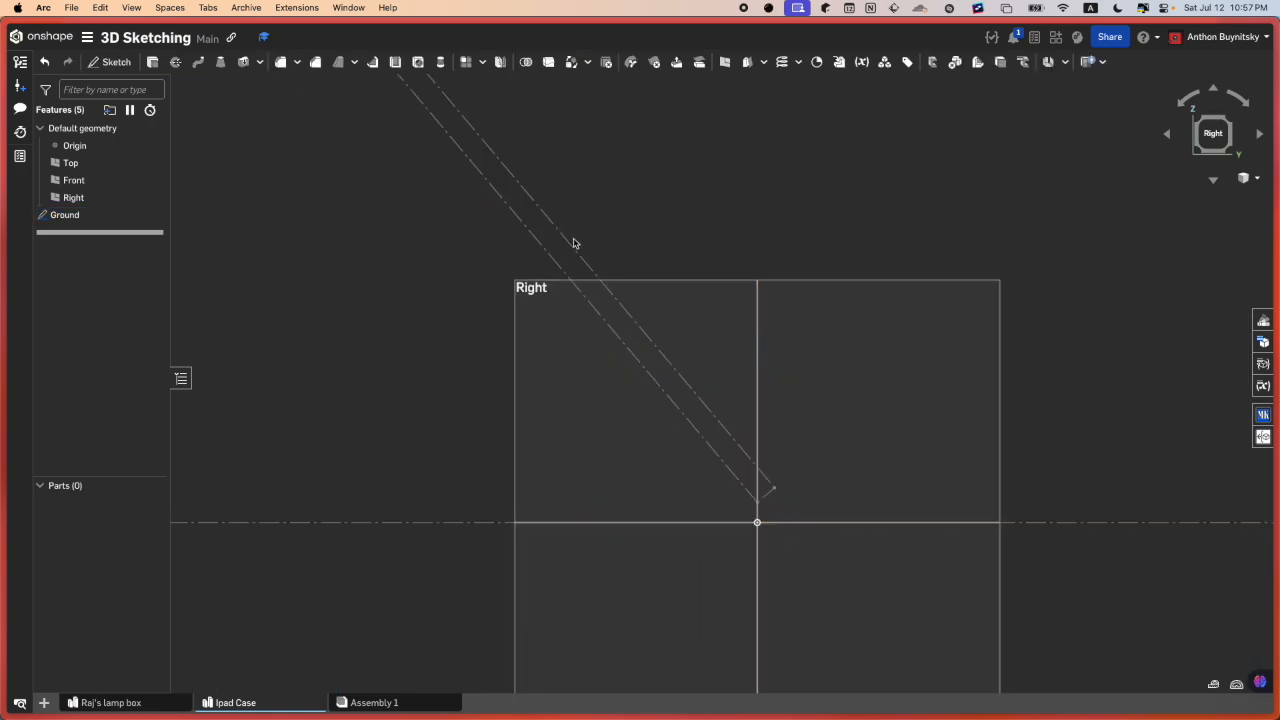
key("shift+s")
left_click(563, 366)
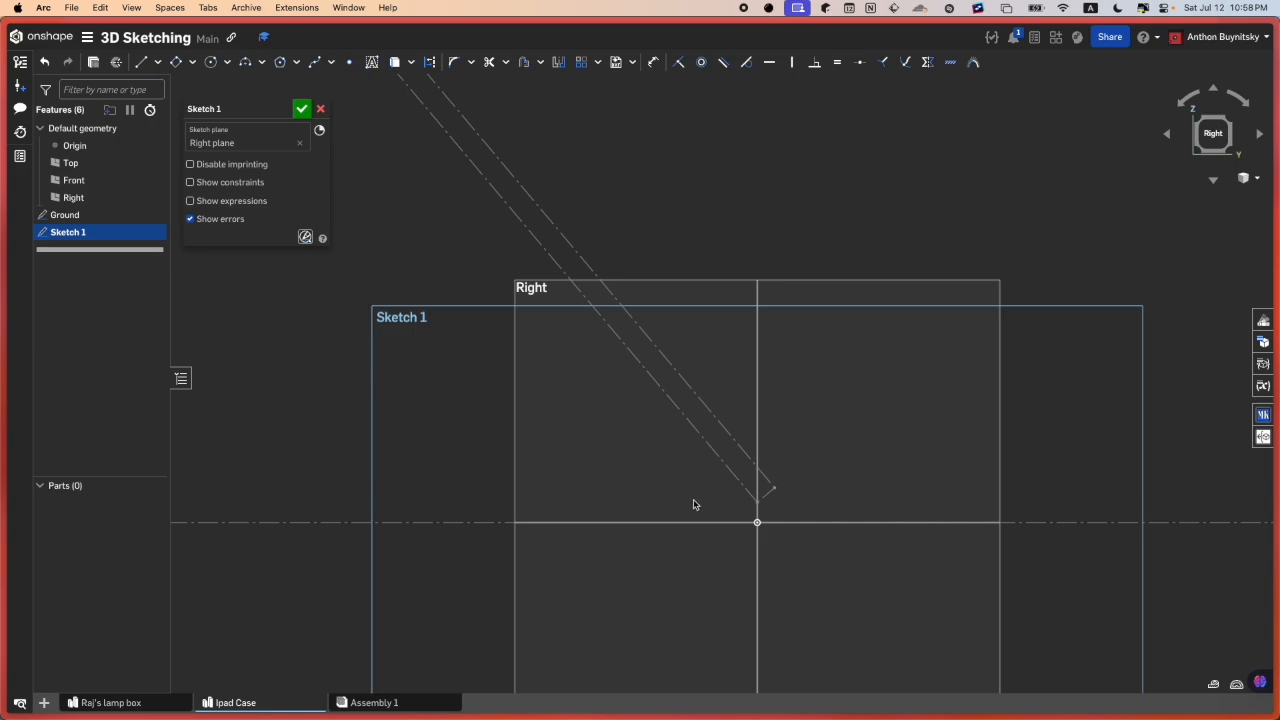
scroll(777, 471, "up", 3)
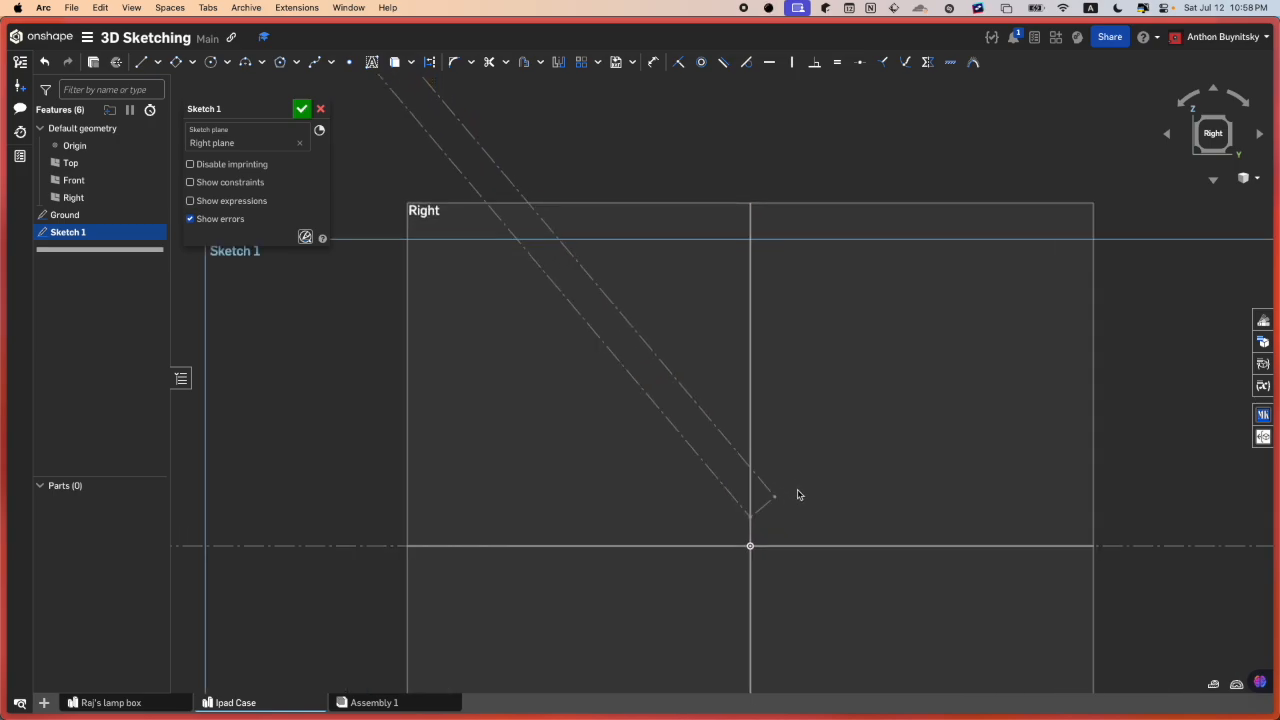
- Project the iPad rectangle's lower short side and lower long side into the new sketch with the Use tool
key("u")
scroll(762, 505, "up", 3)
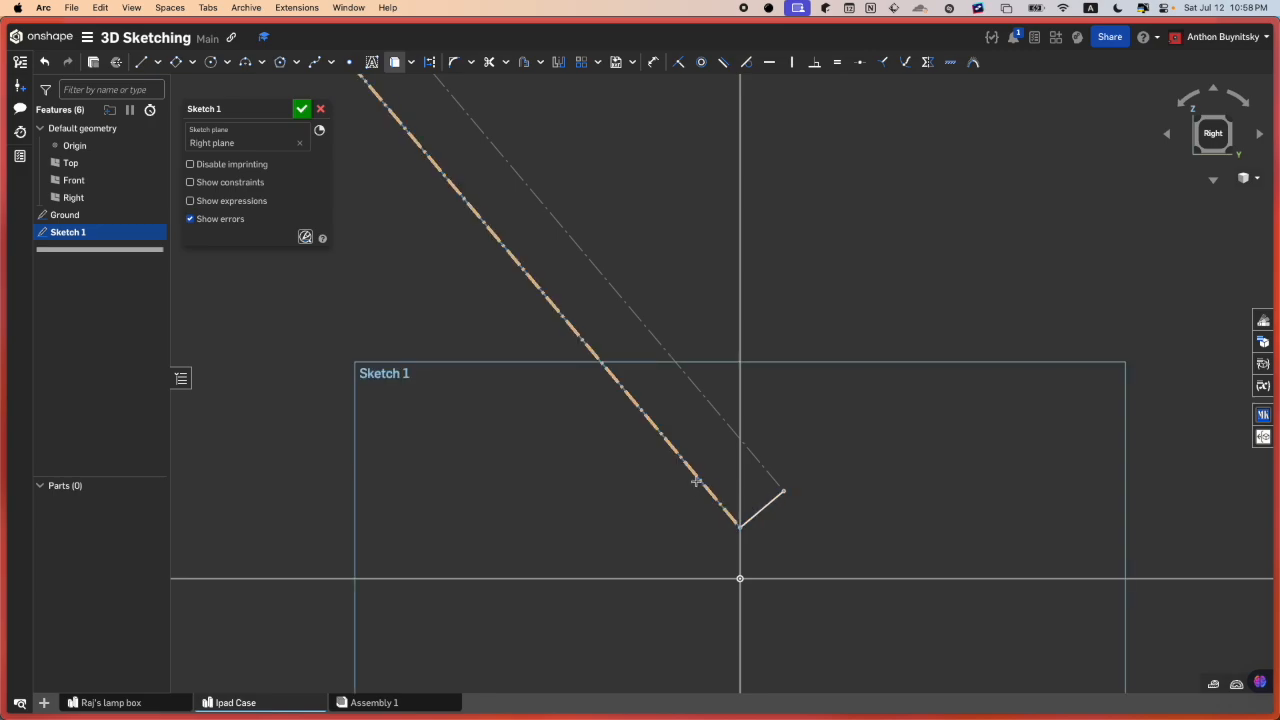
scroll(707, 484, "down", 3)
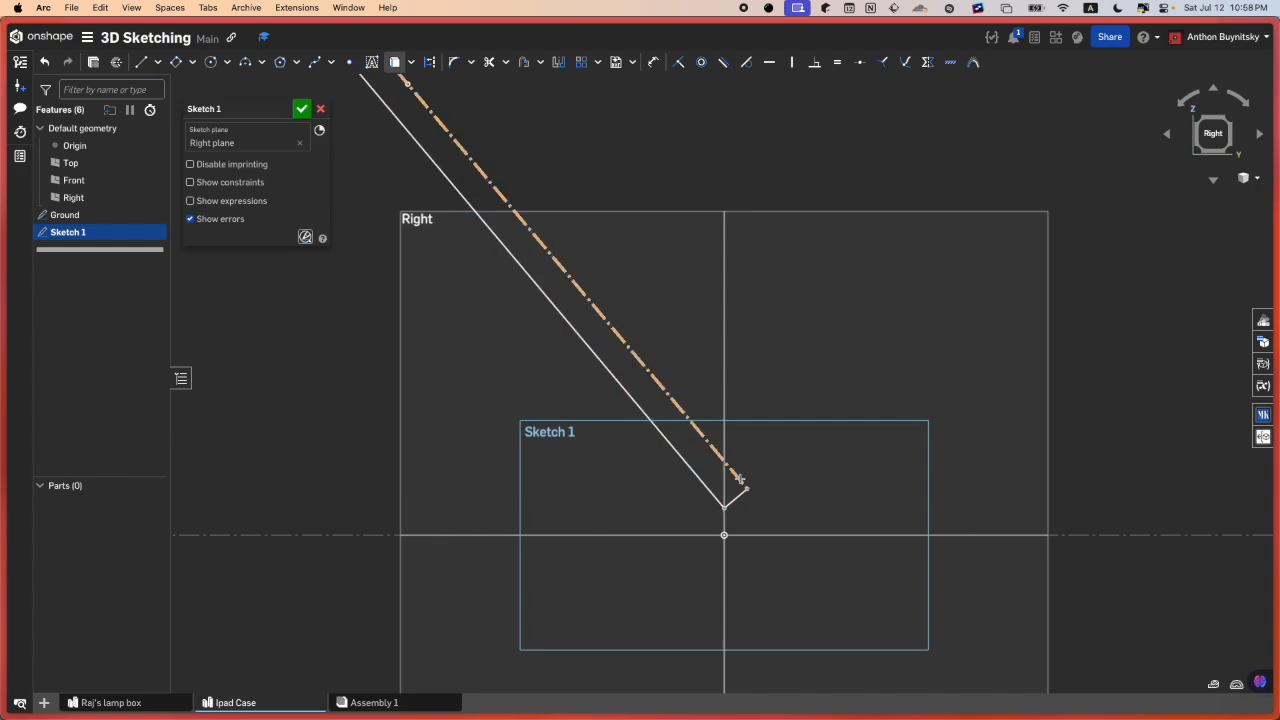
middle_click_drag(389, 248, 503, 397)
scroll(503, 397, "down", 2)
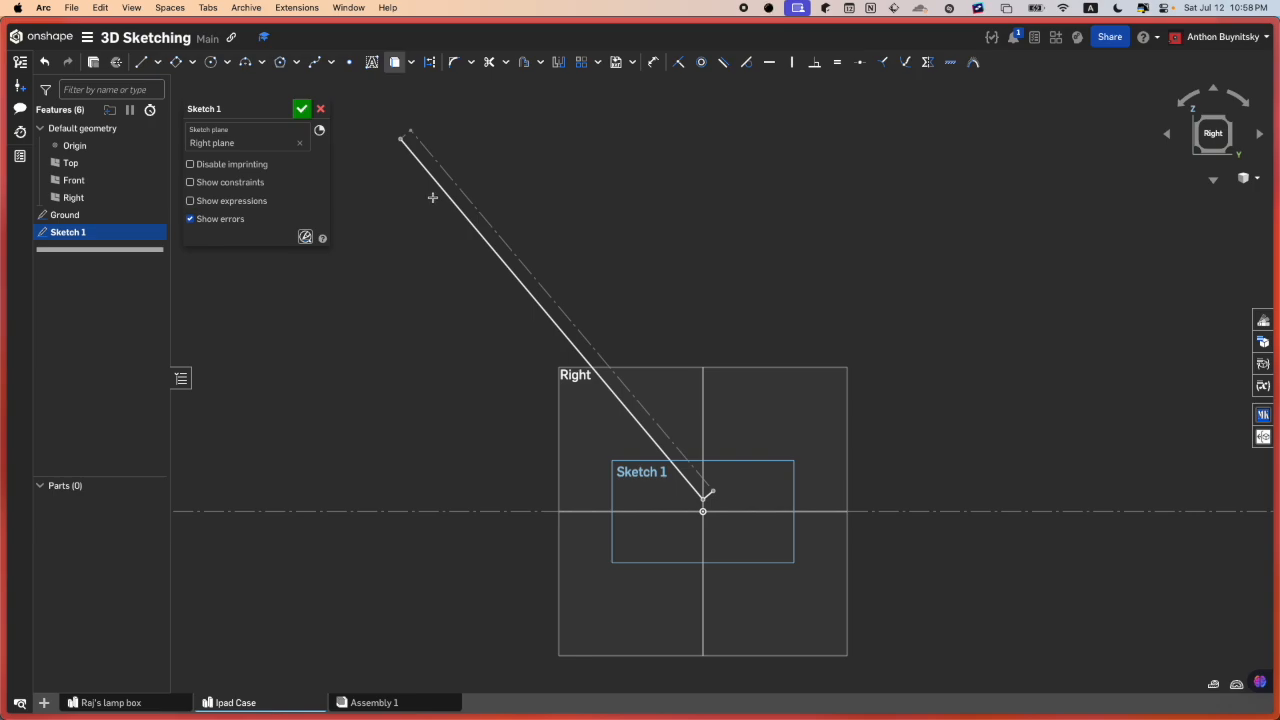
middle_click_drag(434, 200, 579, 412)
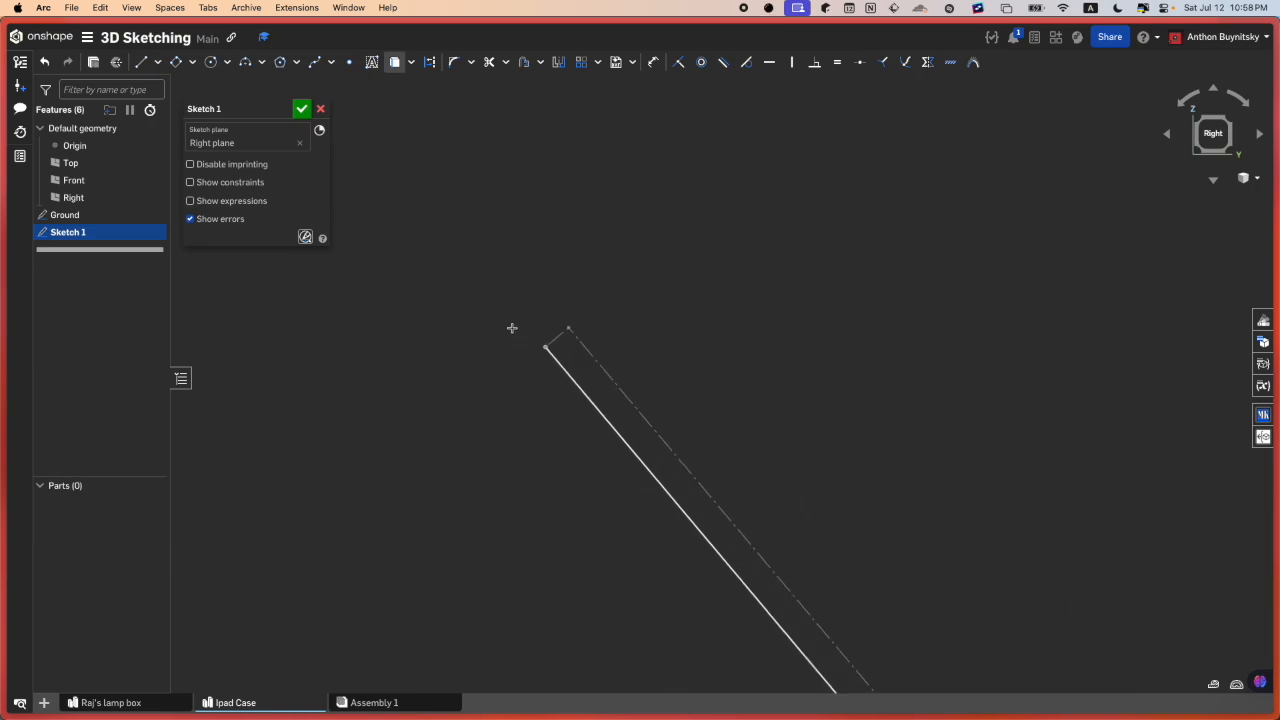
- Draw a short line outward from the projected long side's upper end, perpendicular to it, and set its length to 5 mm
key("l")
middle_click_drag(543, 346, 563, 288)
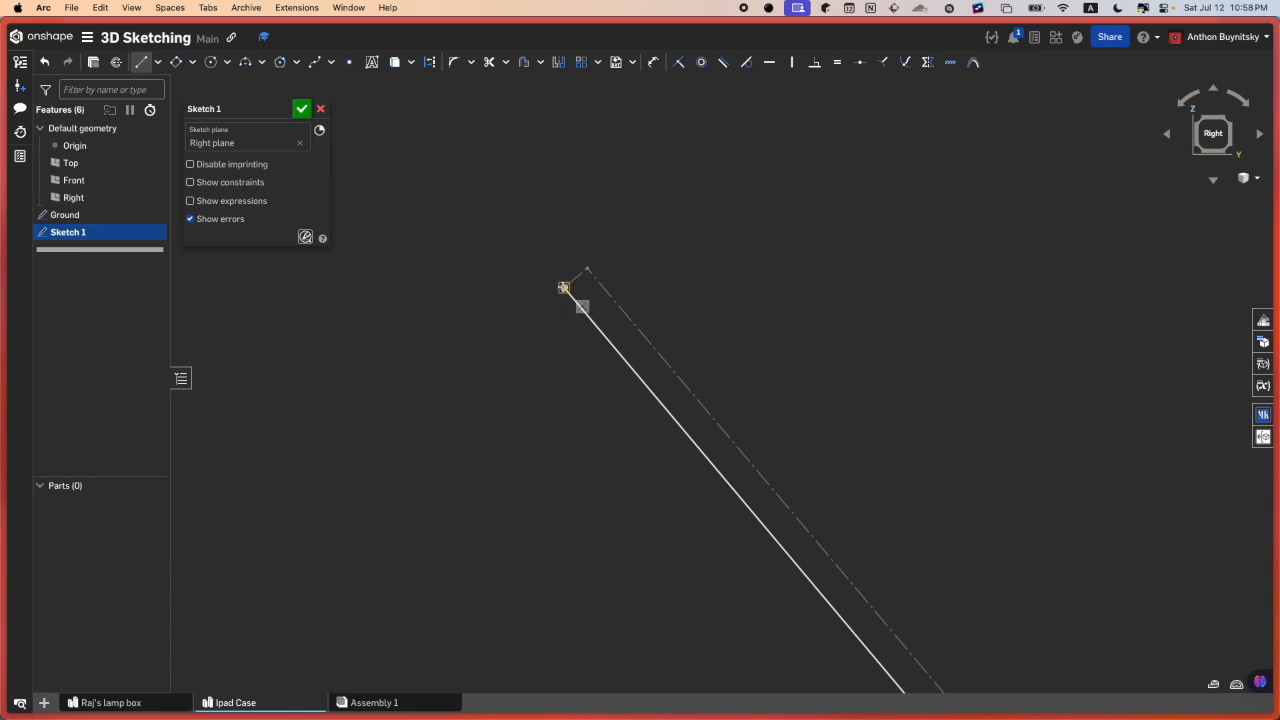
left_click(563, 288)
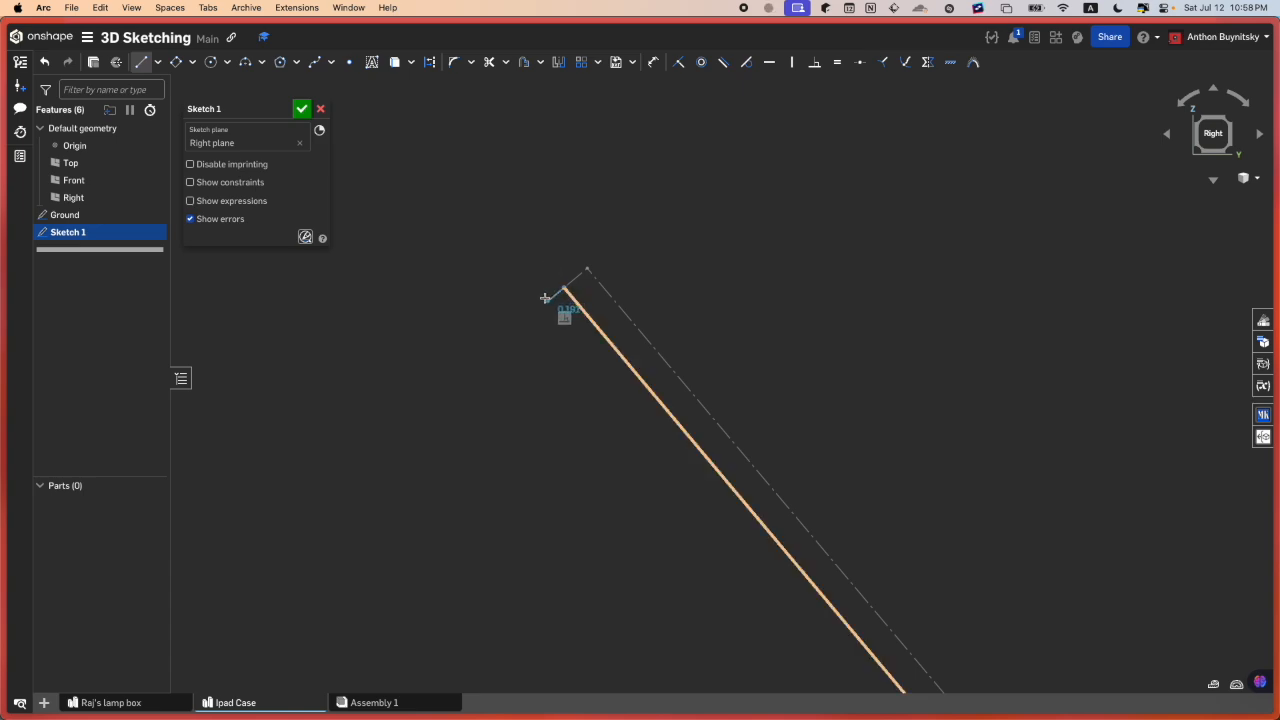
left_click(545, 298)
key("Escape")
left_click(551, 297)
left_click(531, 277)
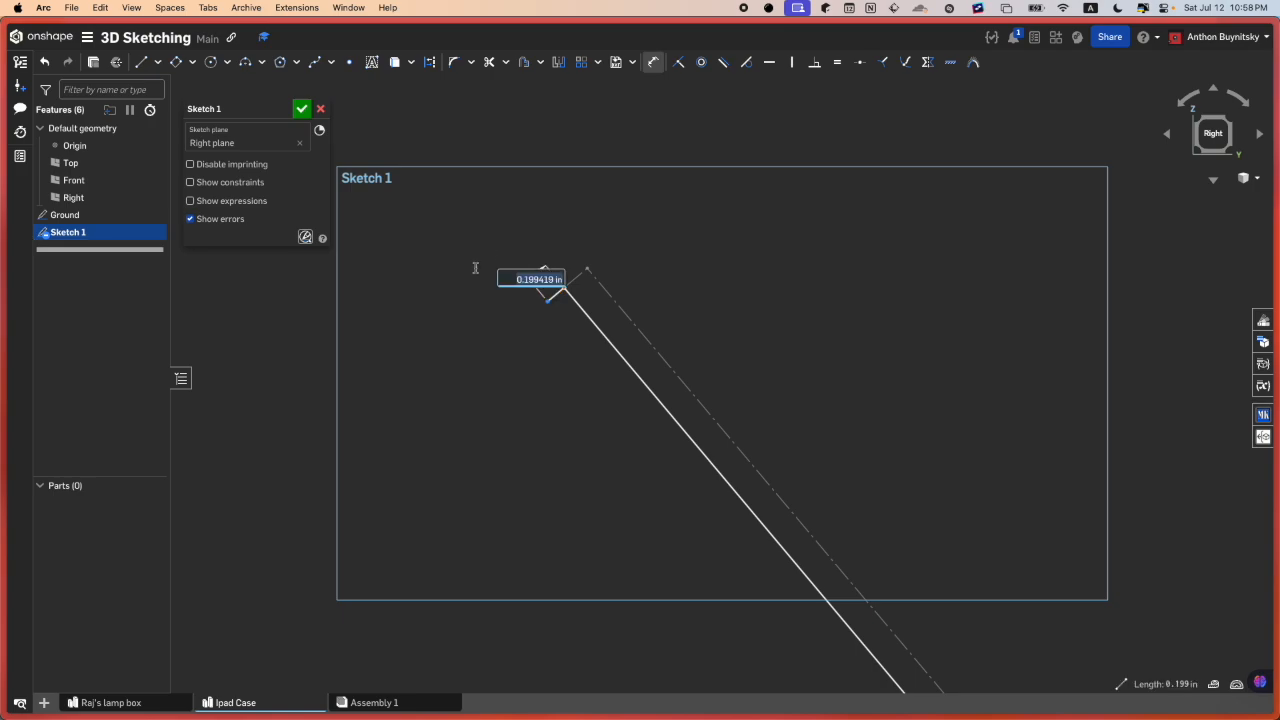
type("5mm")
key("Return")
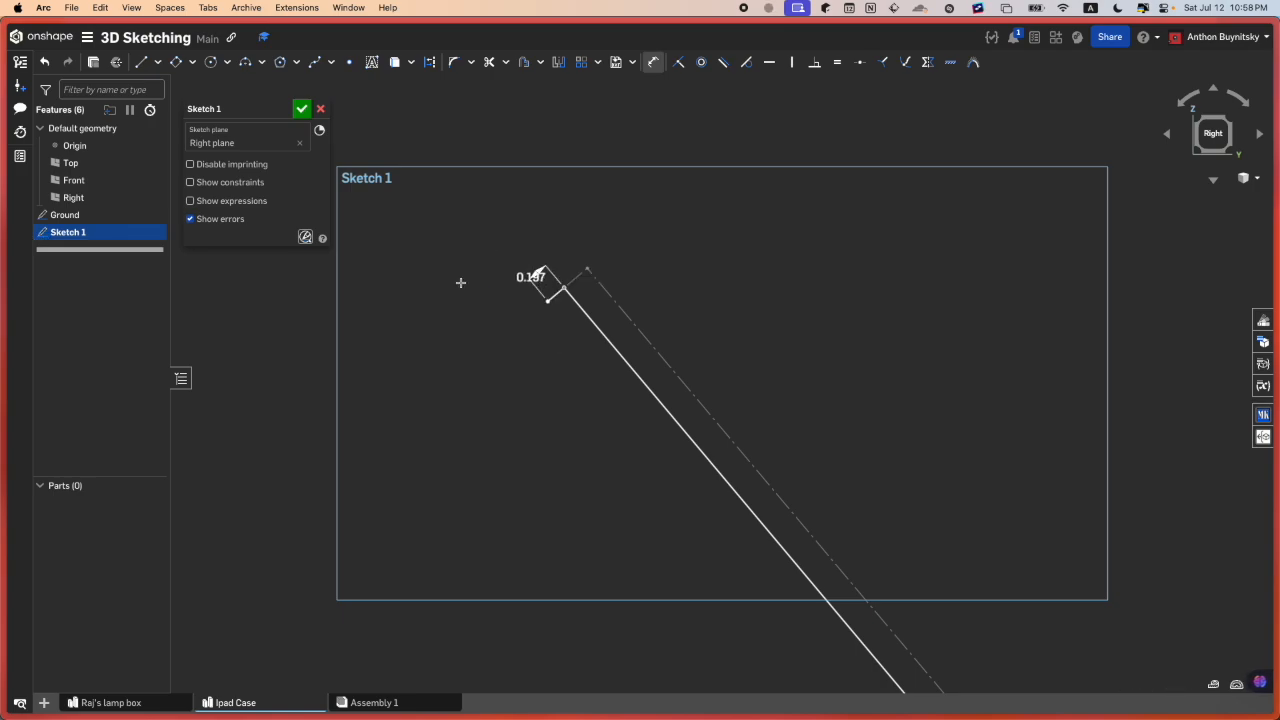
- Draw a line about 0.32 in long from the projected short side's outer end, continuing the direction of the rectangle's upper long side
scroll(461, 283, "down", 10)
scroll(523, 335, "up", 8)
middle_click_drag(523, 335, 543, 264)
scroll(722, 388, "down", 1)
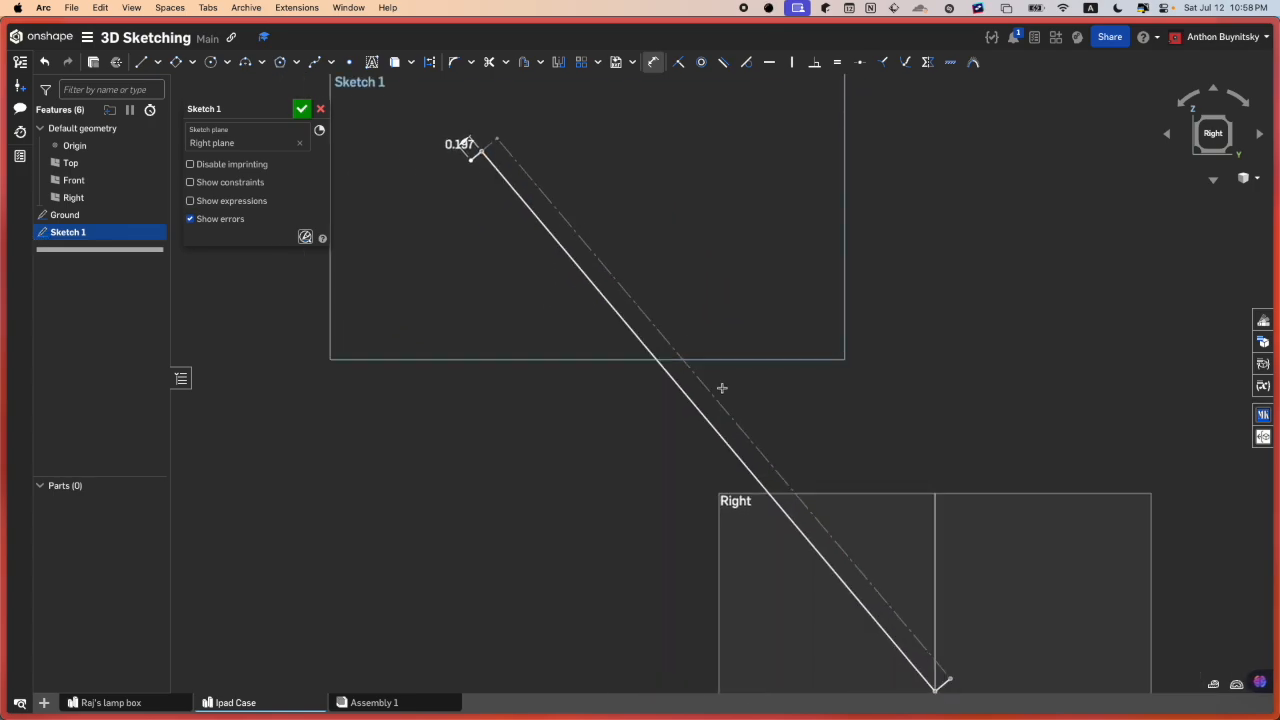
middle_click_drag(722, 388, 623, 309)
scroll(743, 463, "up", 3)
key("l")
middle_click_drag(763, 494, 705, 399)
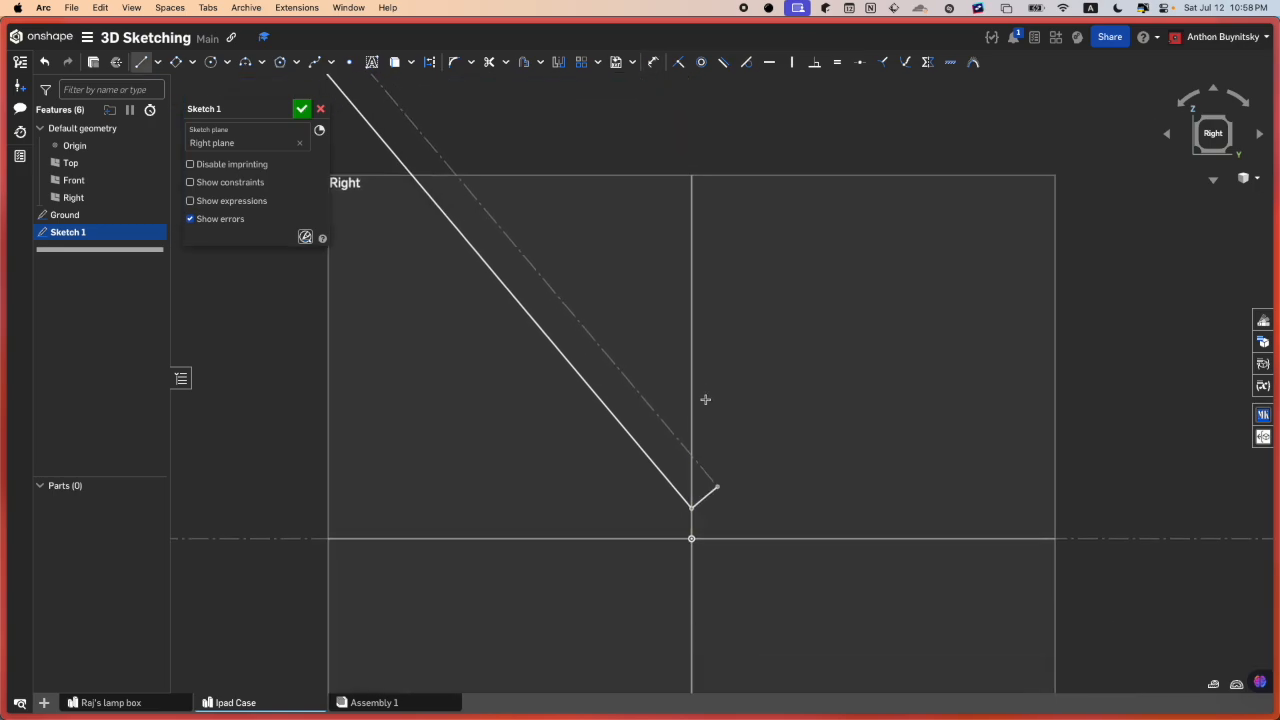
scroll(720, 545, "up", 2)
left_click(725, 455)
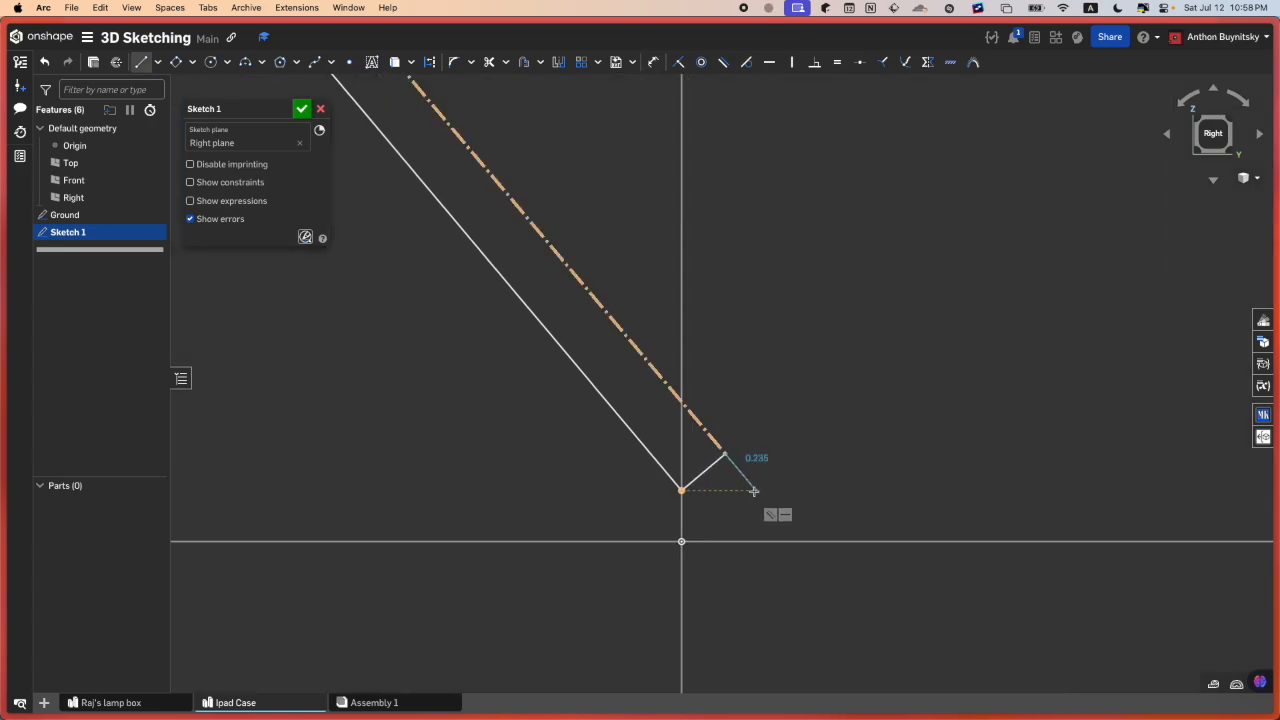
left_click(767, 503)
key("Escape")
key("Escape")
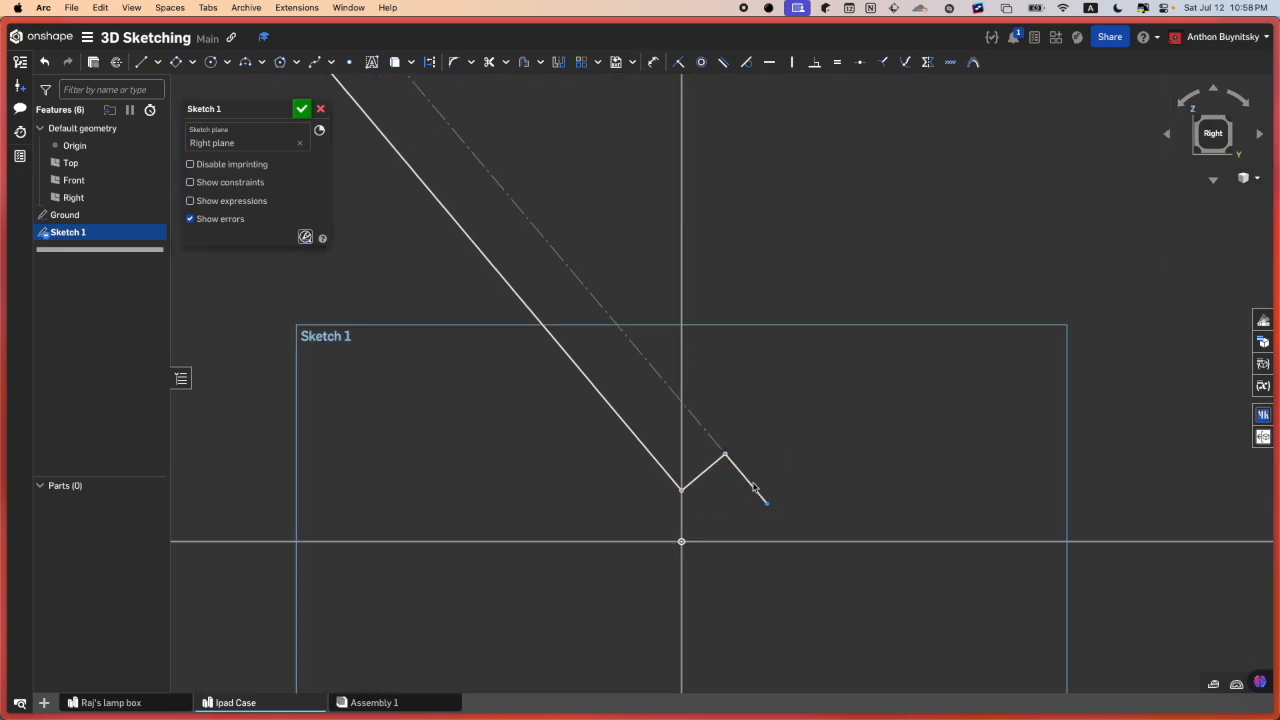
- Constrain the short line at the iPad's lower end to equal the 5 mm line at its upper end
left_click(758, 488)
scroll(760, 485, "down", 6)
scroll(448, 130, "up", 6)
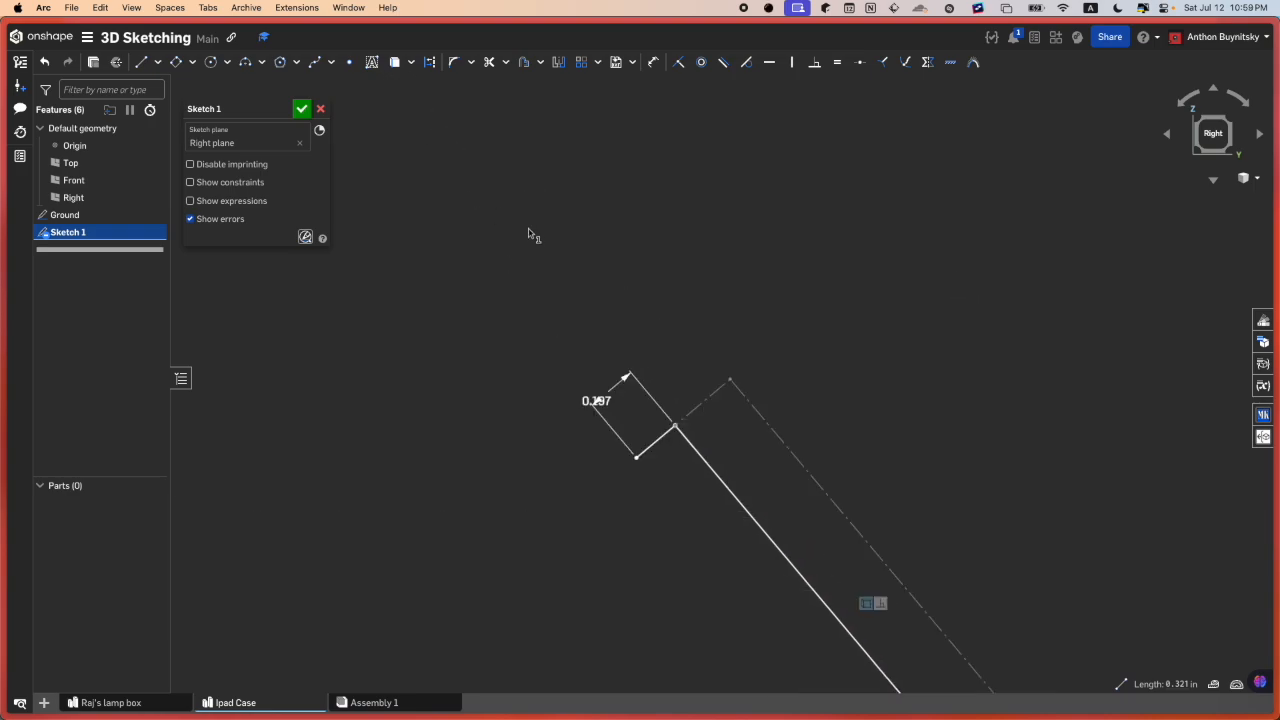
left_click(657, 440)
key("e")
scroll(692, 453, "down", 8)
scroll(780, 535, "up", 5)
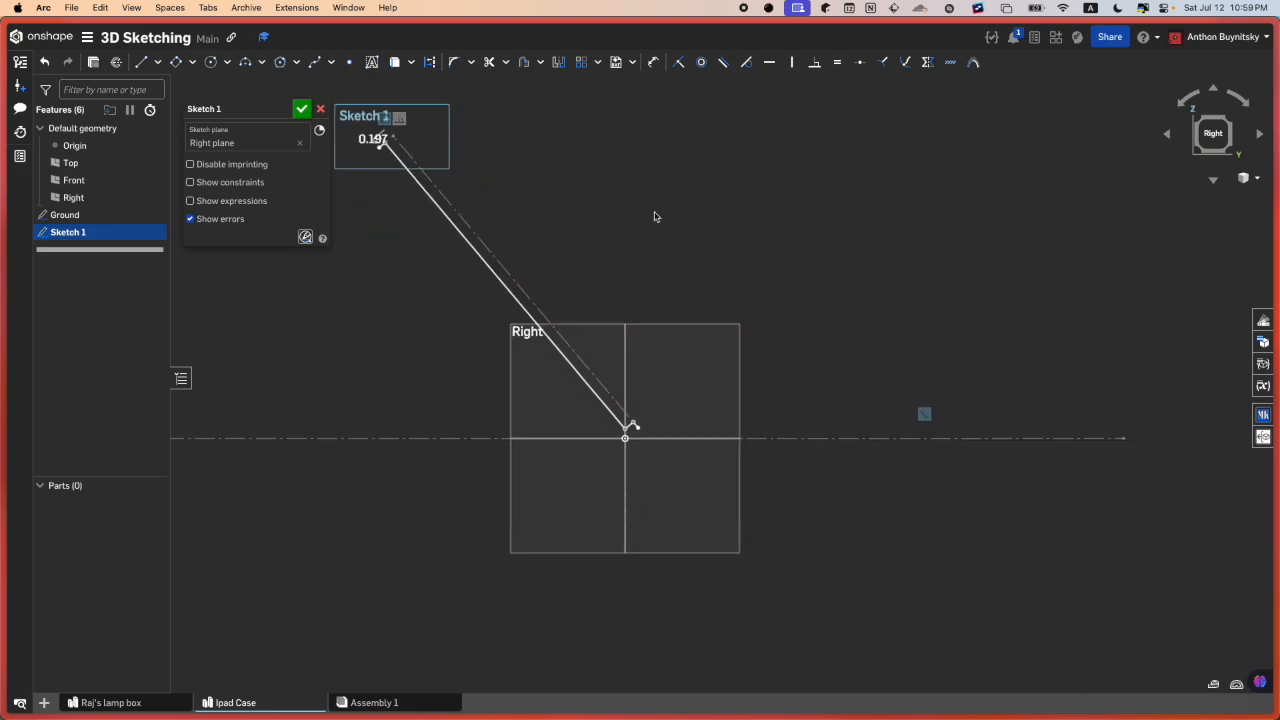
- Draw a line from the lower short line's free end to the ground line near the origin, parallel to the projected short side
scroll(591, 393, "up", 5)
key("l")
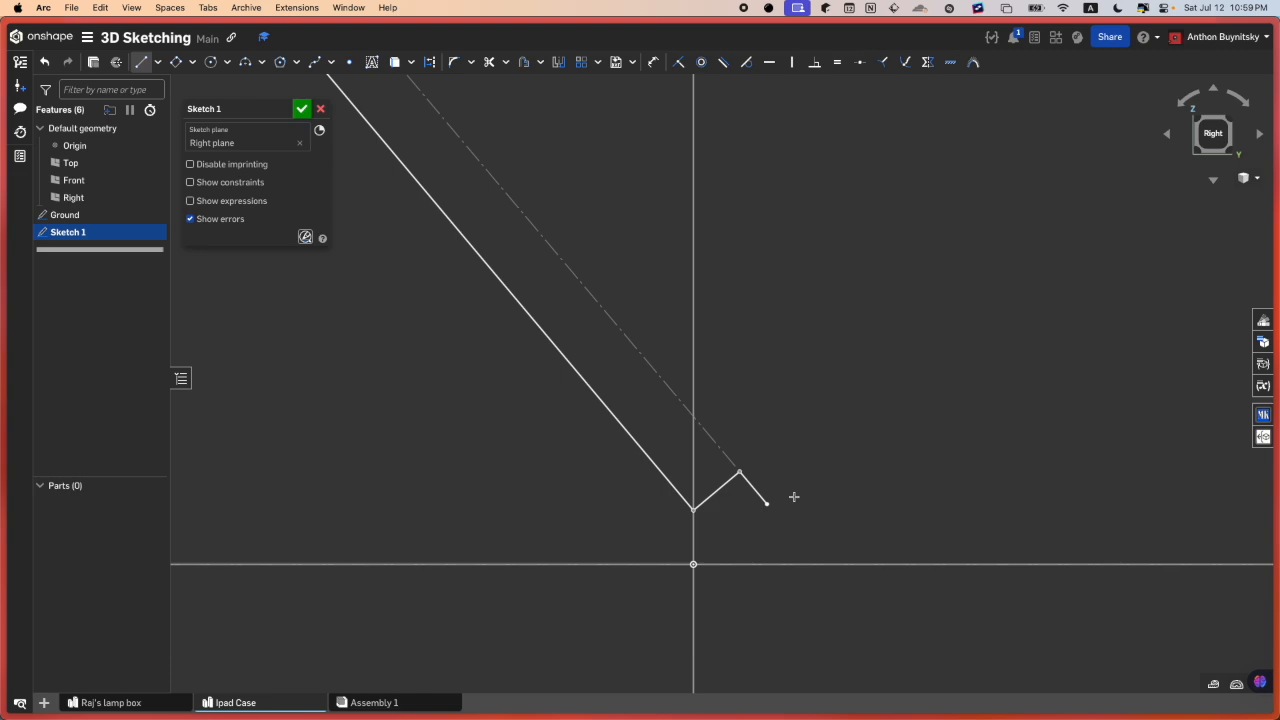
left_click(768, 505)
scroll(674, 564, "up", 2)
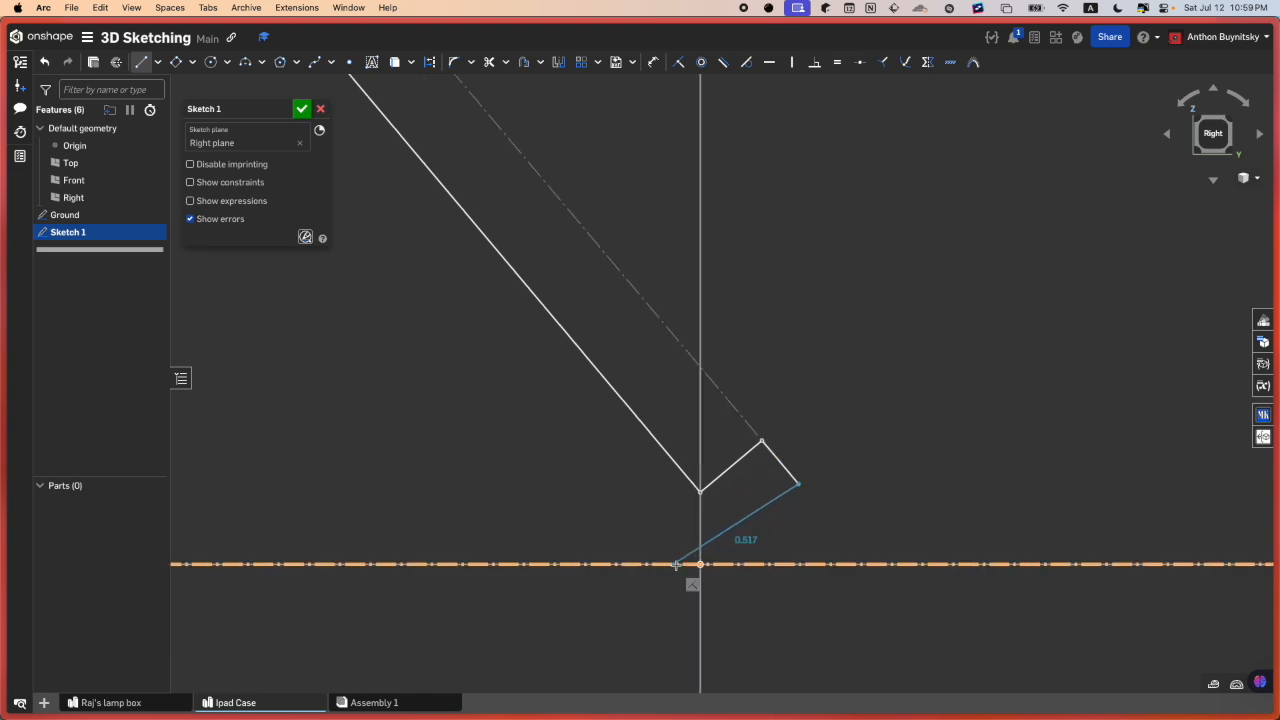
scroll(710, 564, "up", 2)
left_click(698, 564)
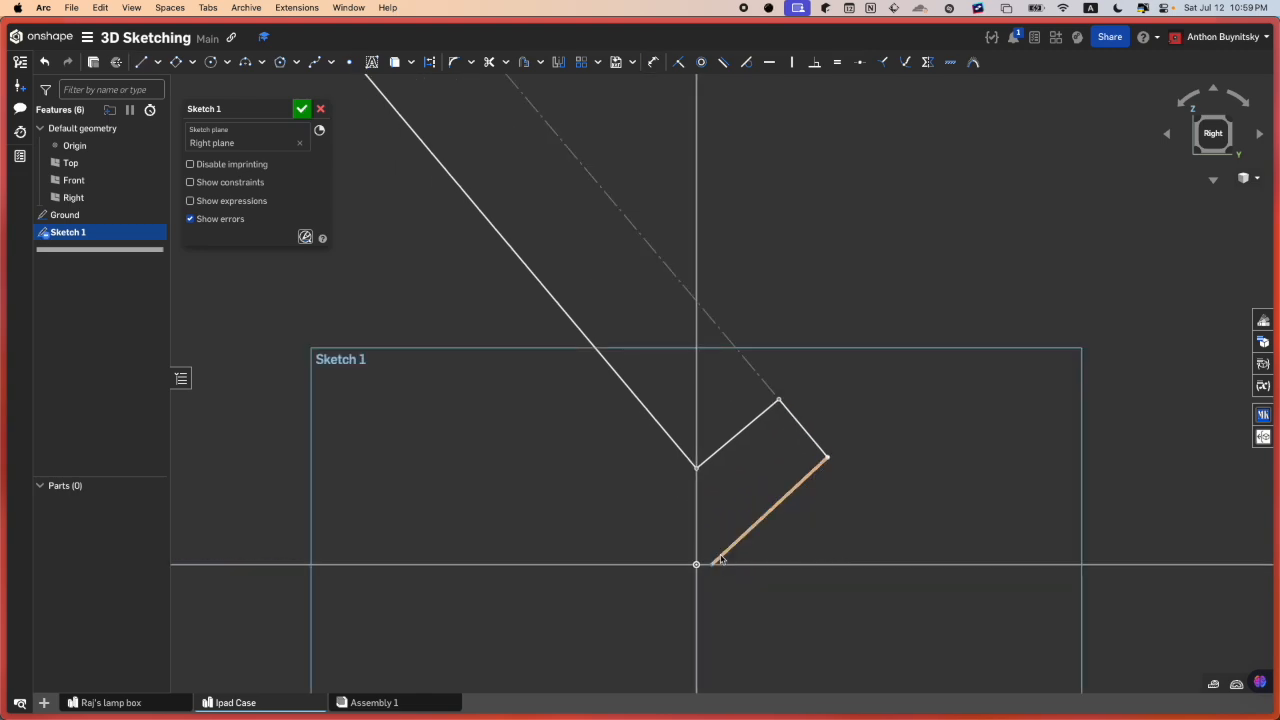
scroll(700, 560, "up", 5)
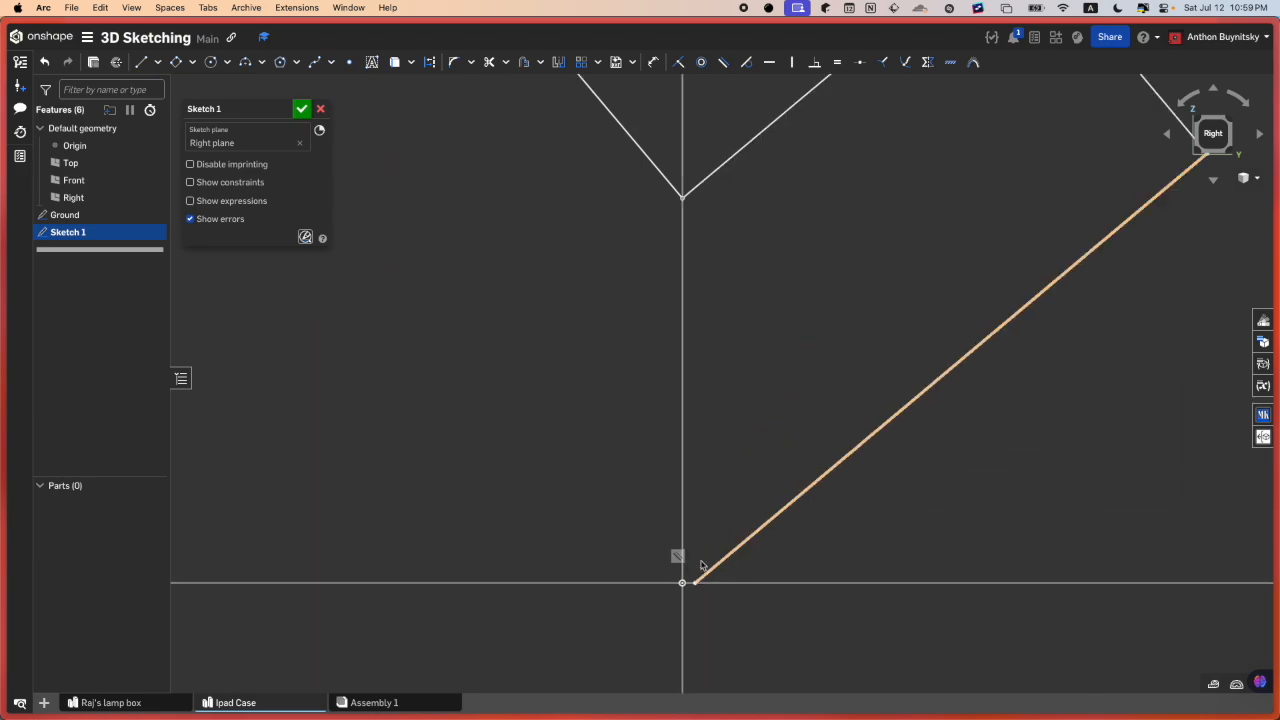
- Close the profile with a long line from the end point on the ground line to the free end of the upper 5 mm line
key("l")
left_click(693, 581)
scroll(612, 492, "down", 8)
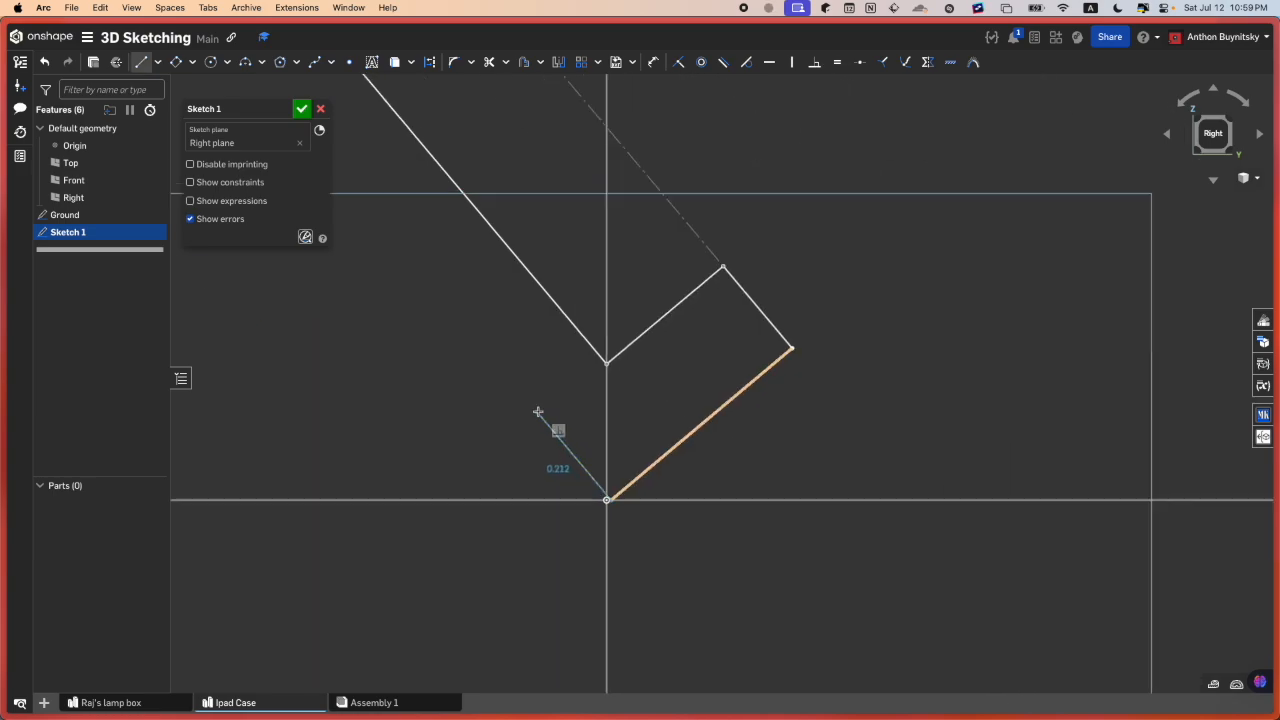
scroll(408, 109, "up", 3)
left_click(400, 121)
key("d")
scroll(400, 119, "down", 5)
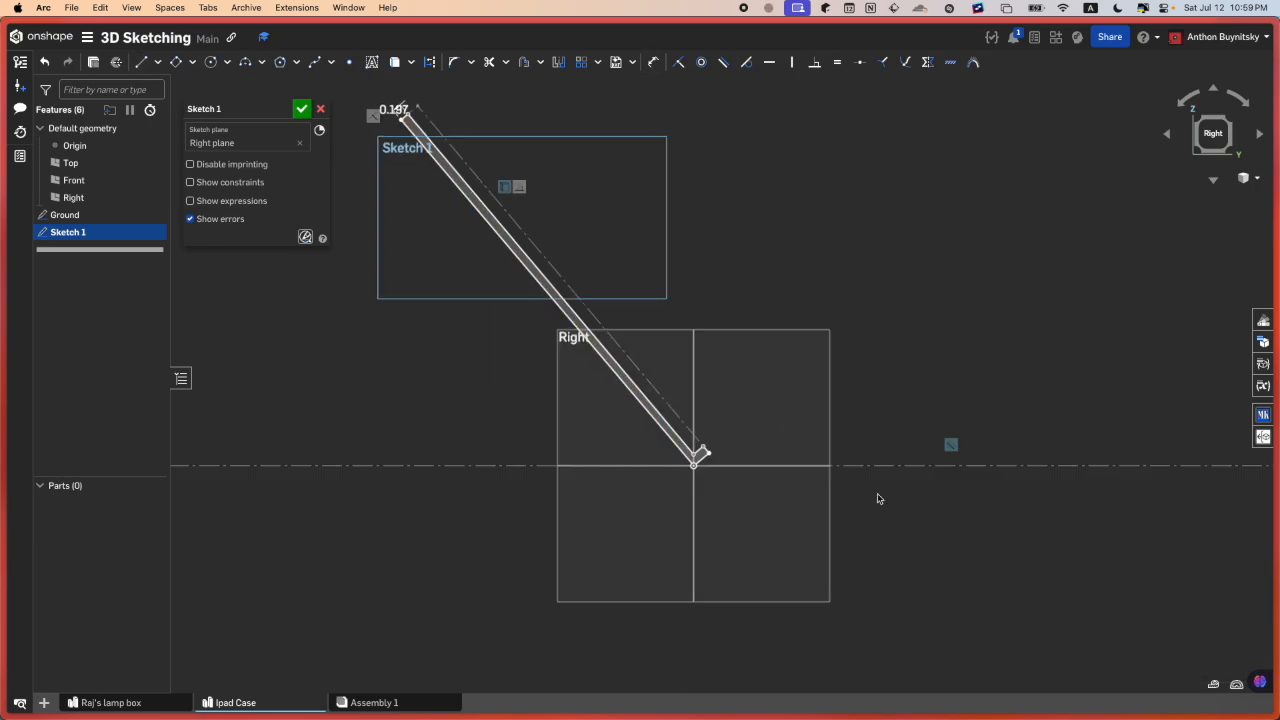
- Apply a parallel constraint between the profile's two long sides and accept the sketch
scroll(712, 467, "up", 4)
scroll(715, 465, "up", 3)
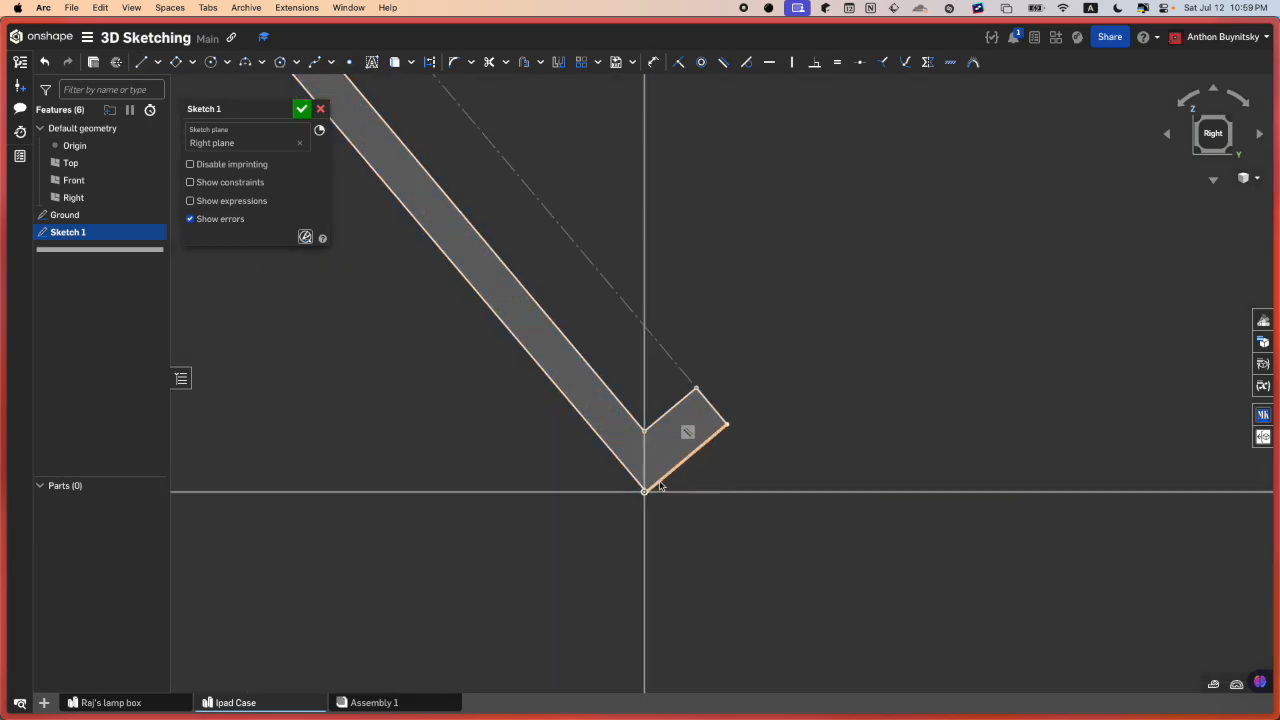
left_click(569, 406)
left_click(579, 352)
key("b")
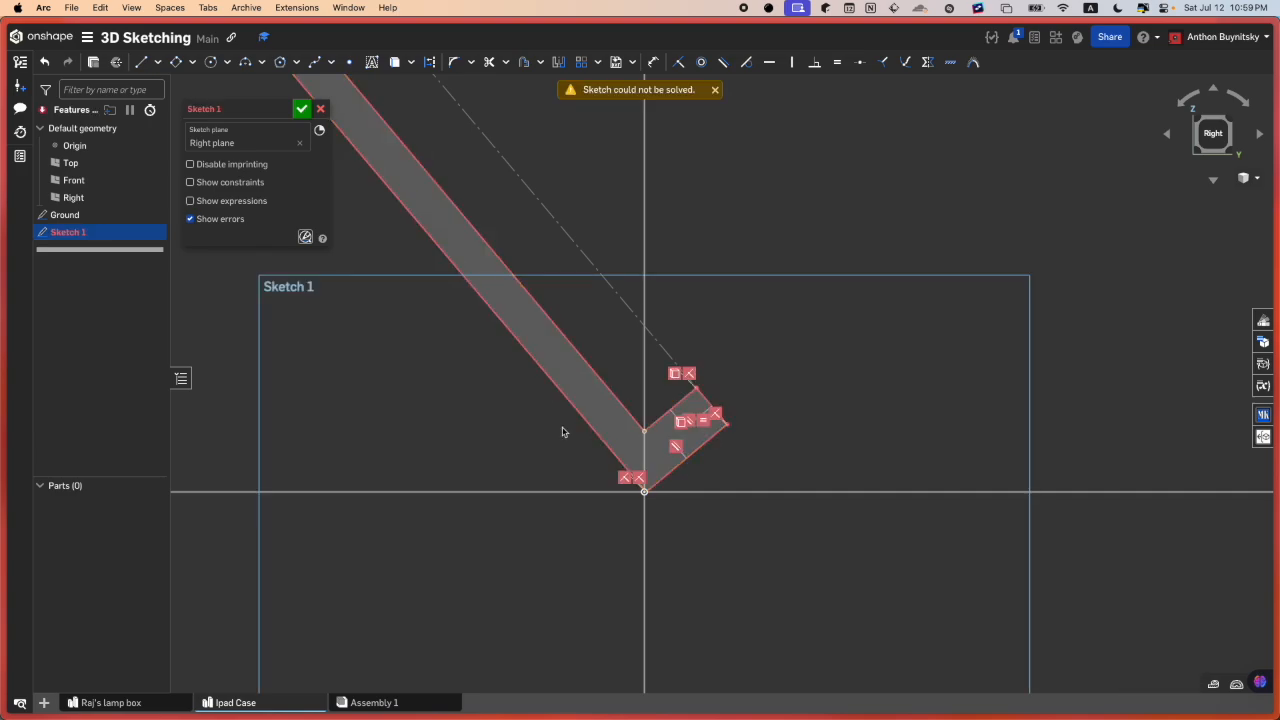
scroll(564, 428, "down", 6)
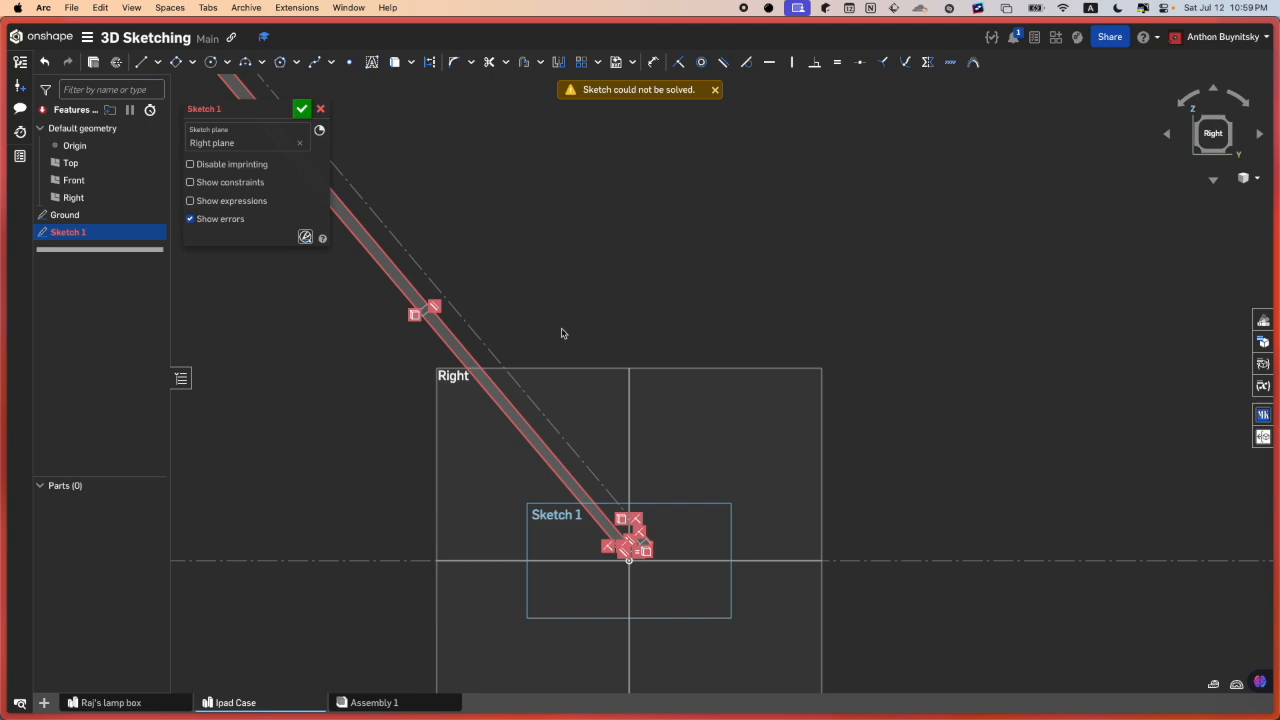
left_click(305, 109)
- Open the Ground sketch to check the dimensions around the iPad rectangle's lowest corner, and close it
scroll(700, 545, "up", 5)
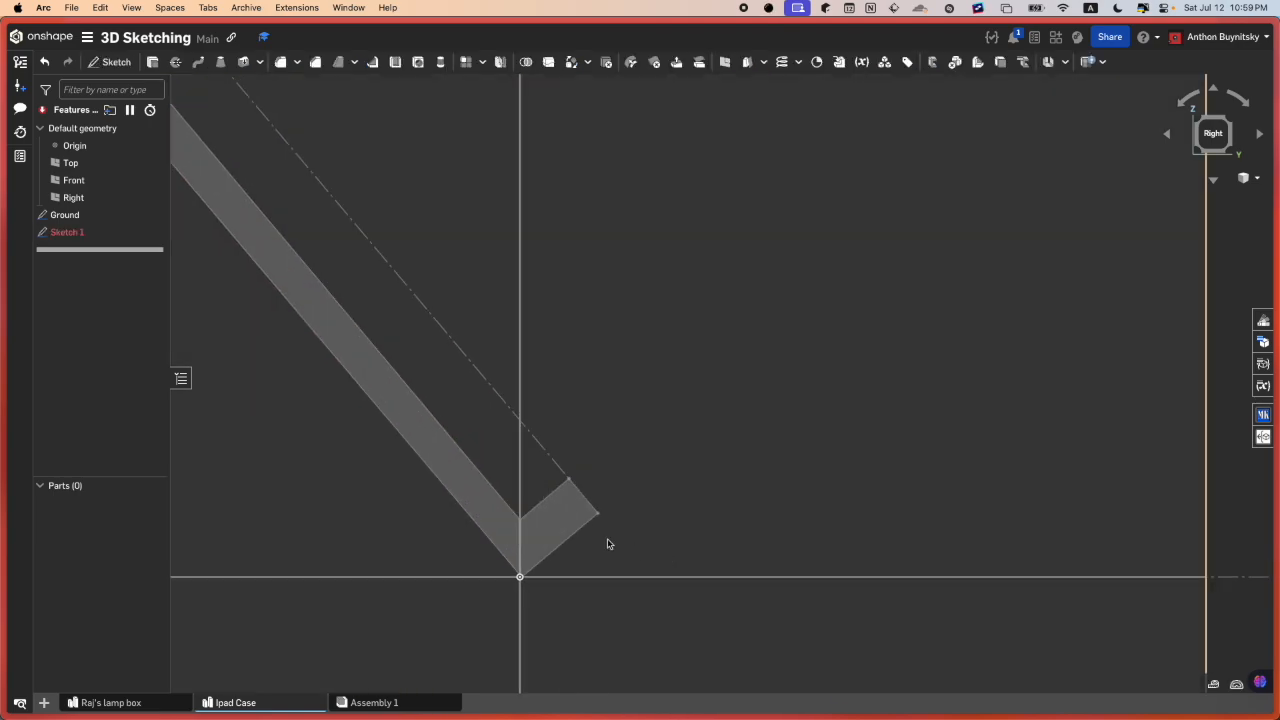
double_click(137, 236)
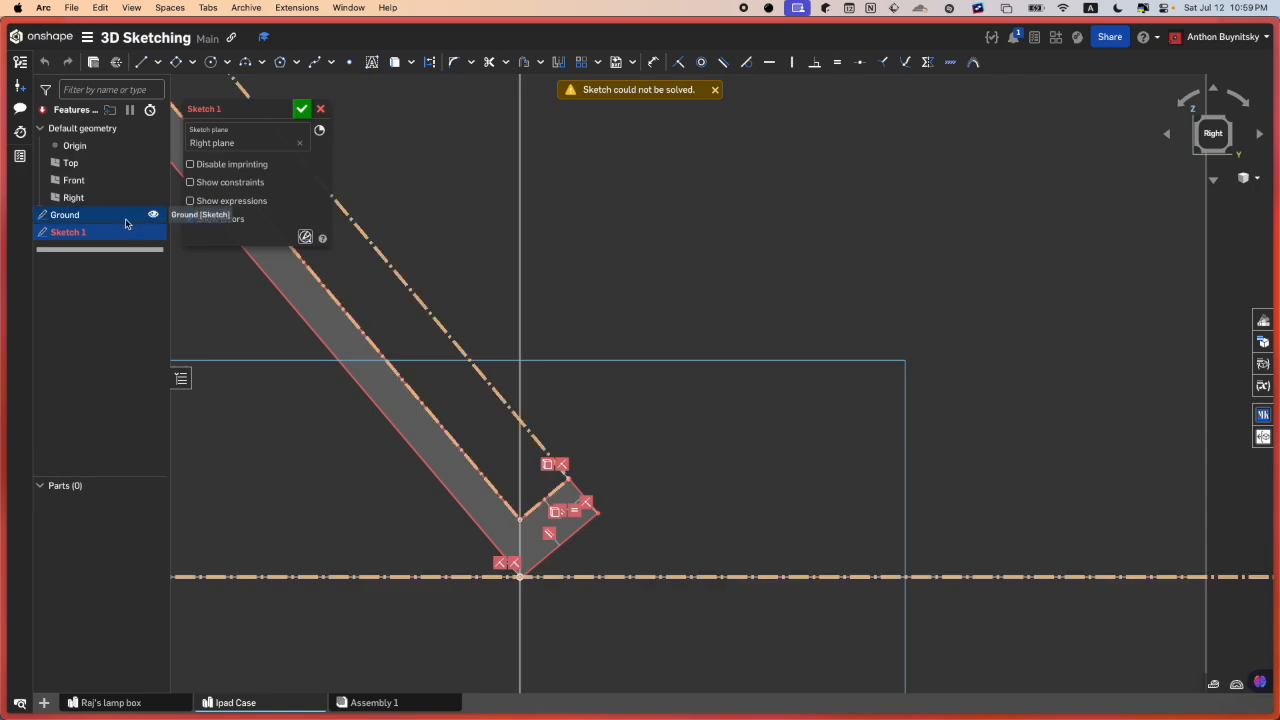
double_click(65, 214)
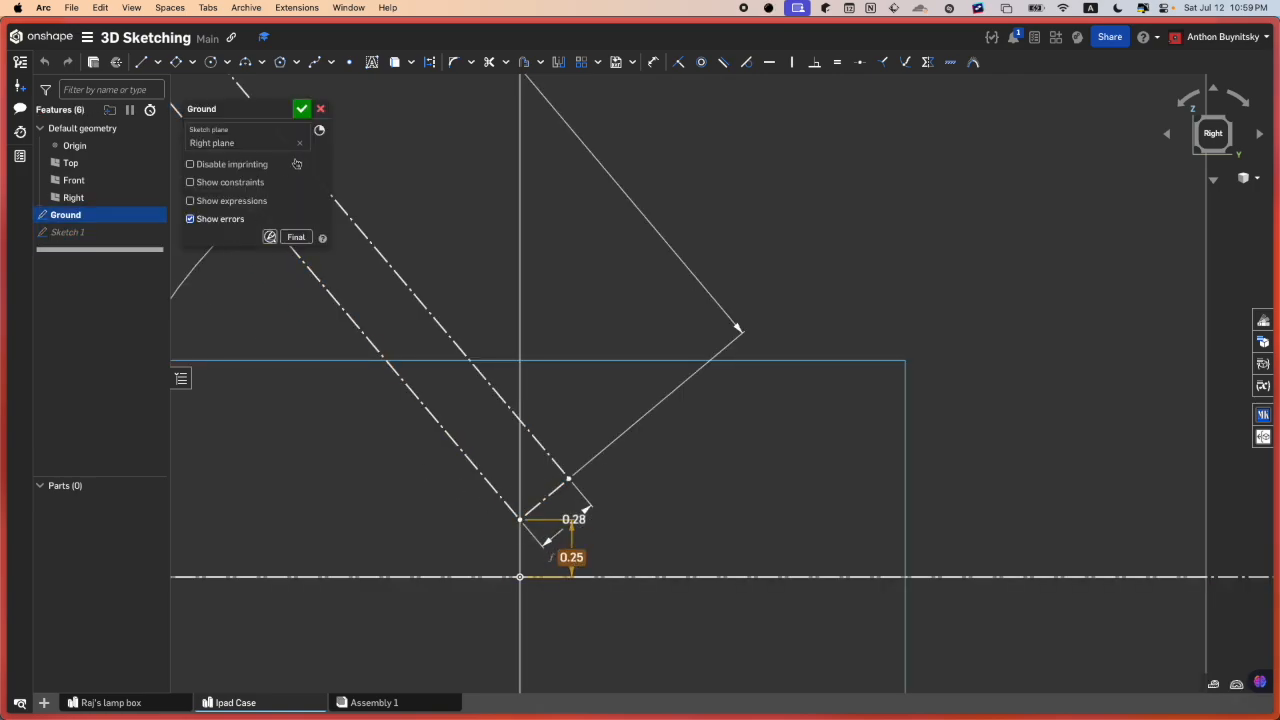
left_click(302, 108)
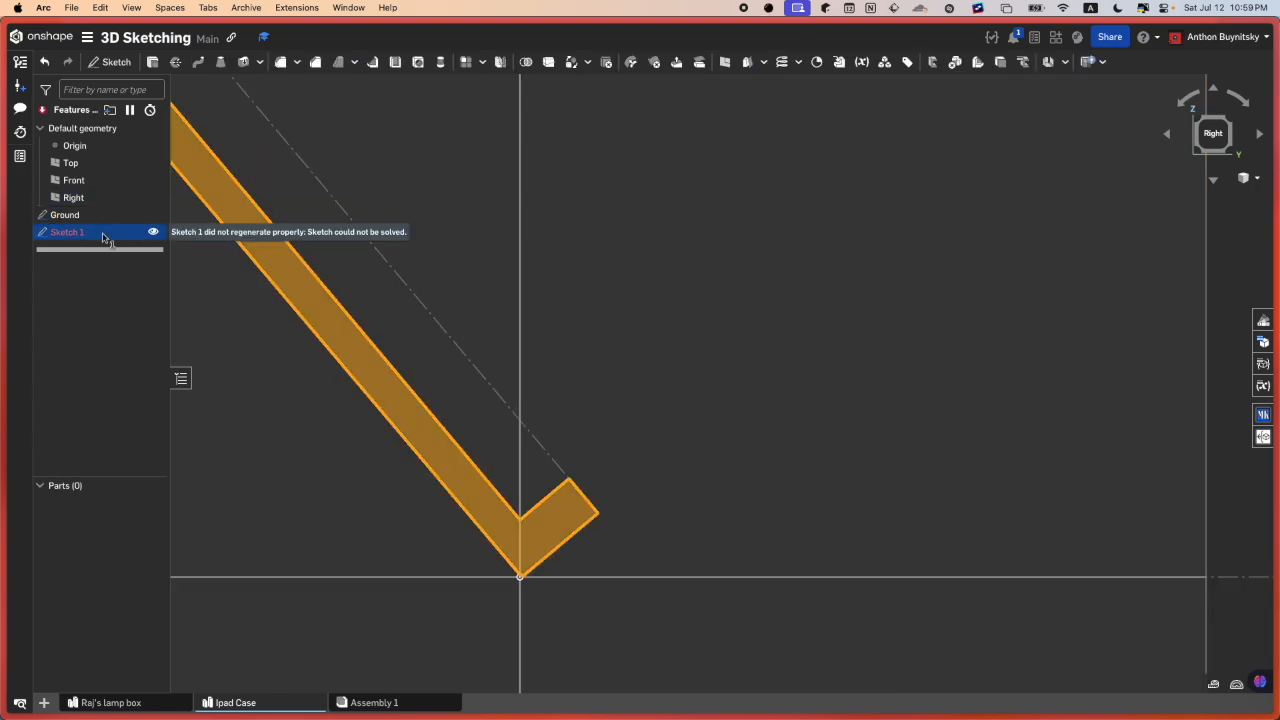
- Reopen Sketch 1, delete the coincident constraint joining the outer lines at the lowest corner, and pull the long line's end back above the ground line
double_click(105, 231)
scroll(736, 582, "down", 4)
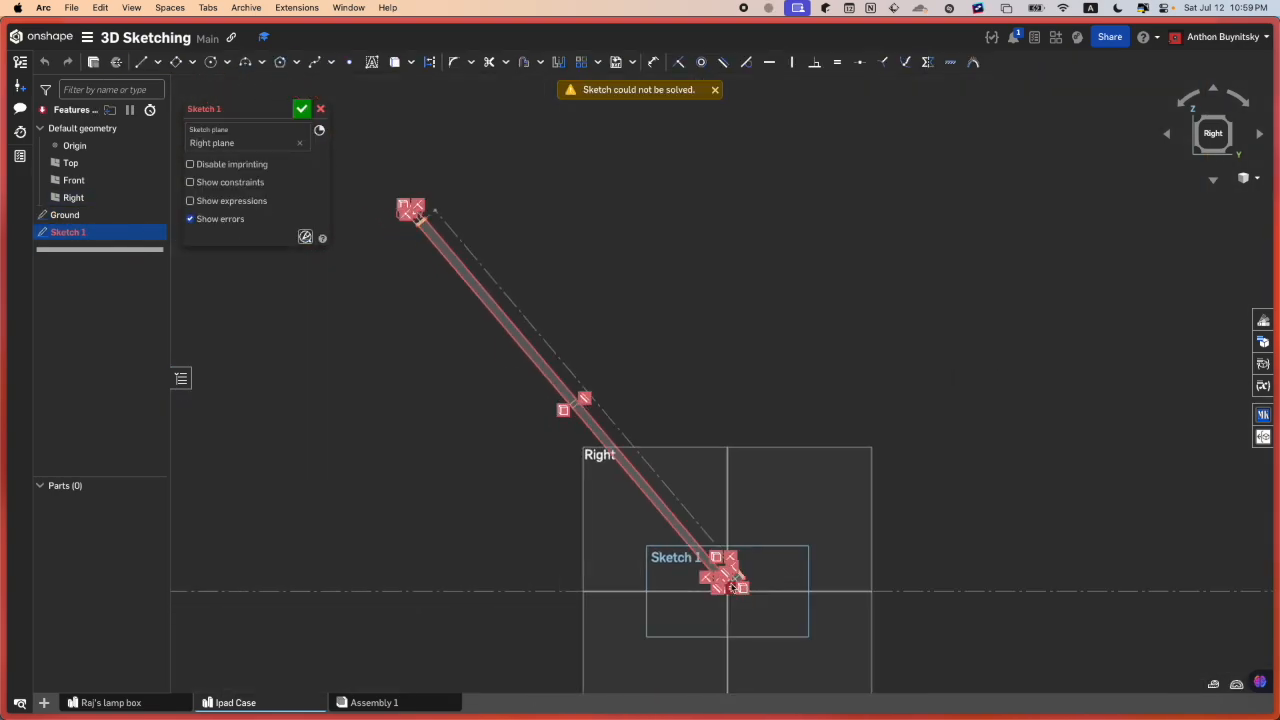
scroll(730, 582, "up", 10)
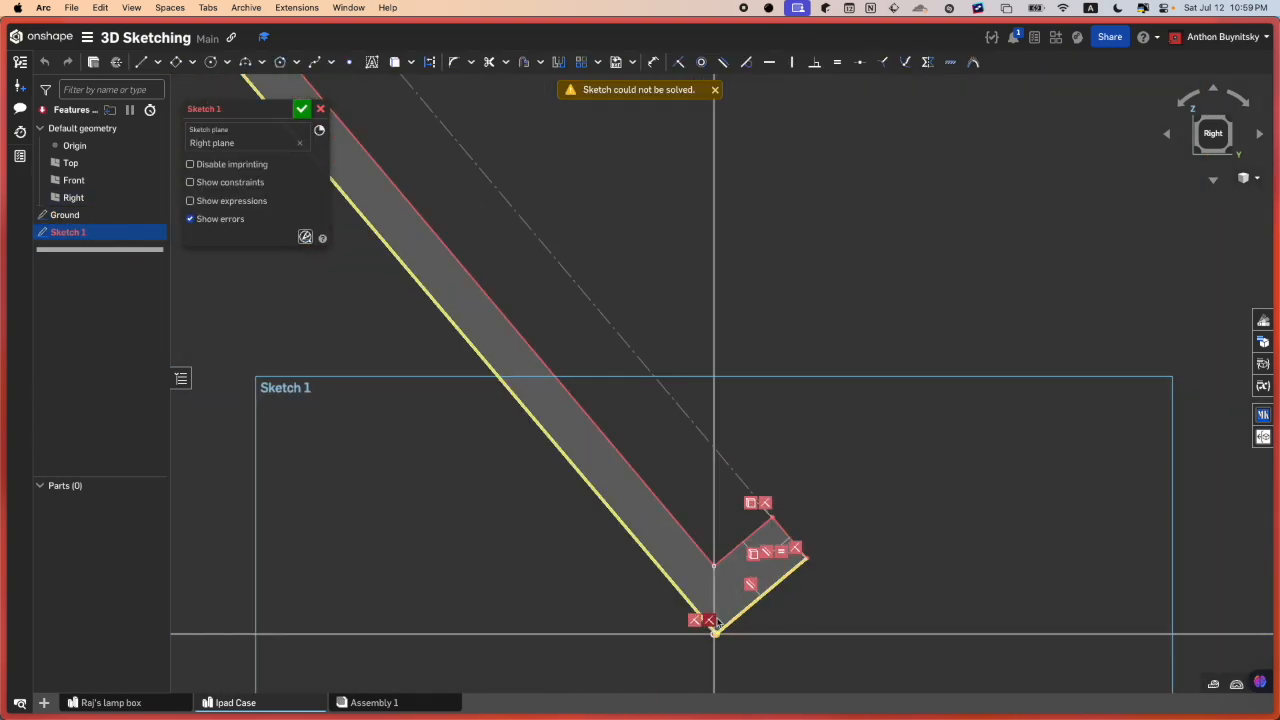
left_click(714, 621)
key("Delete")
scroll(708, 643, "up", 6)
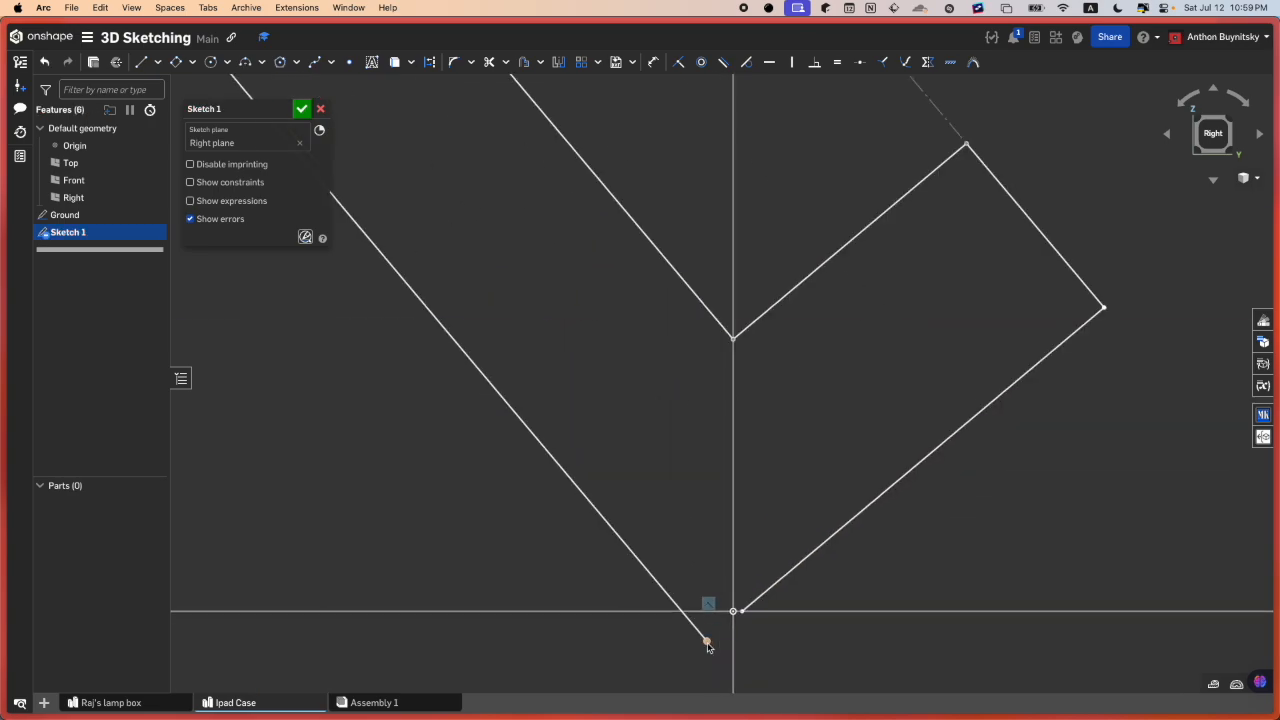
left_click_drag(712, 634, 631, 551)
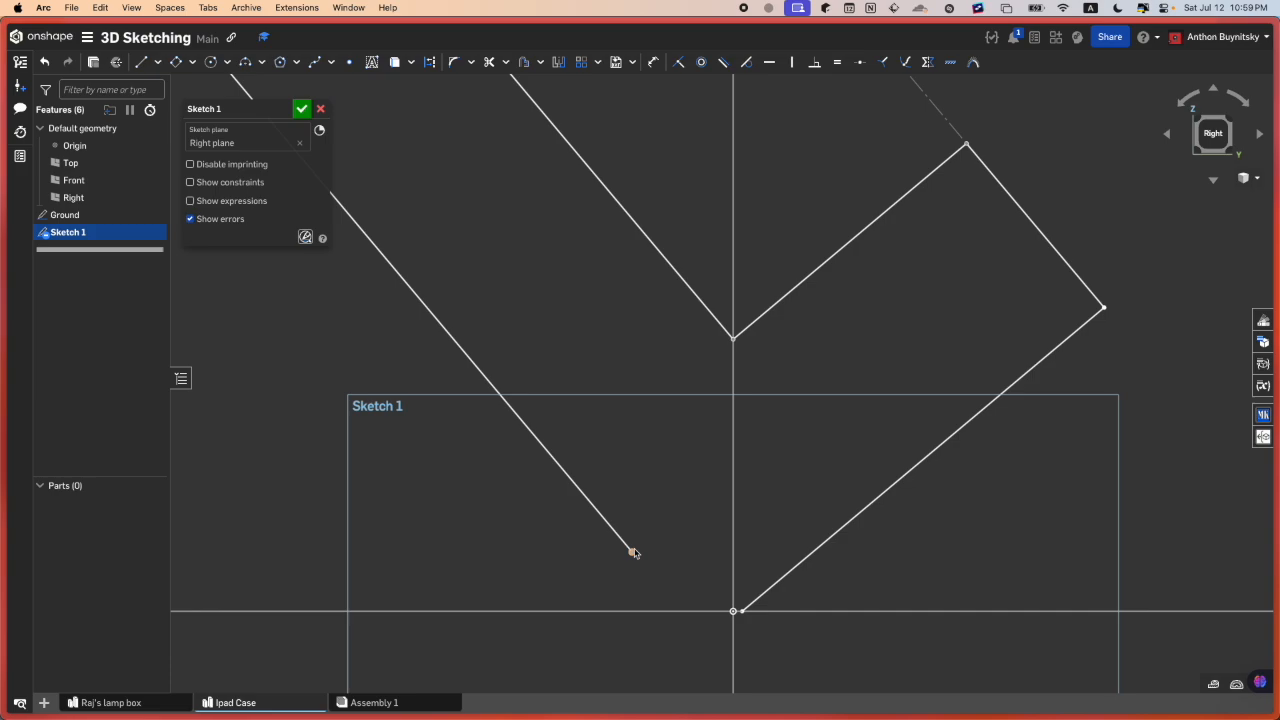
- Try to join the long outer line's free end to the short outer line's end on the ground line with a coincident constraint
scroll(633, 550, "down", 10)
scroll(633, 552, "down", 8)
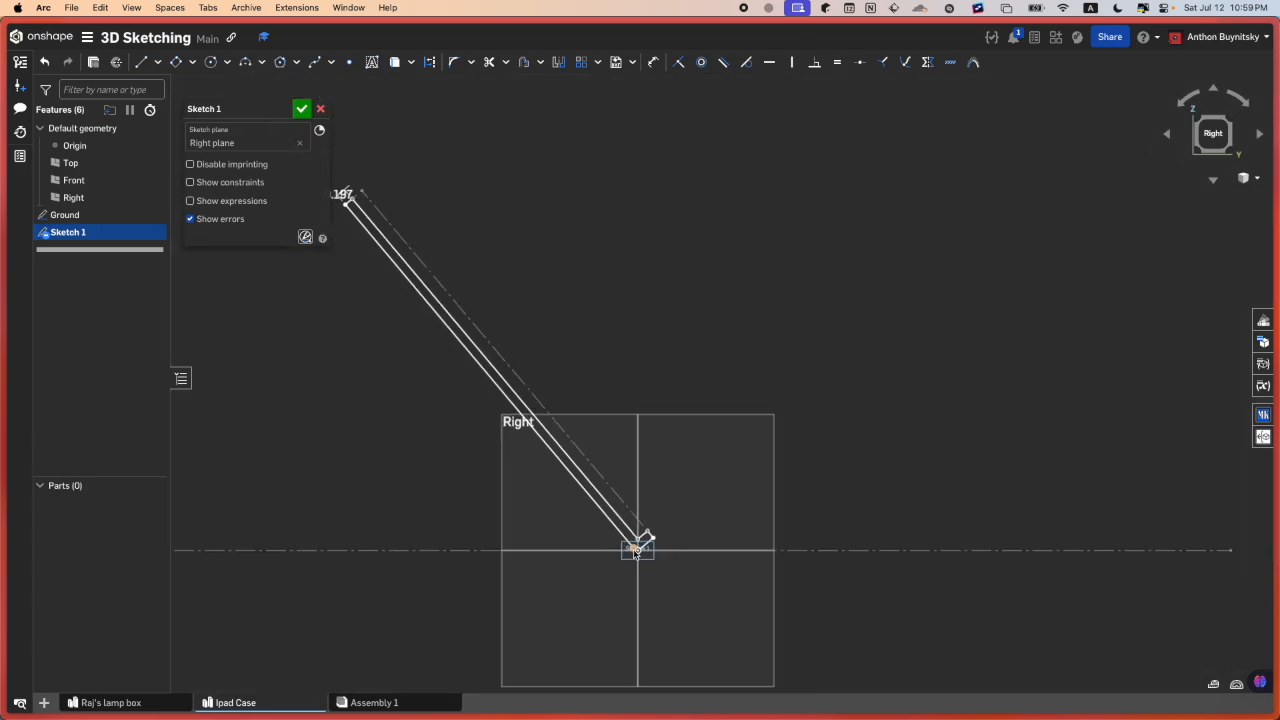
scroll(633, 552, "up", 7)
scroll(633, 552, "up", 5)
scroll(656, 556, "up", 5)
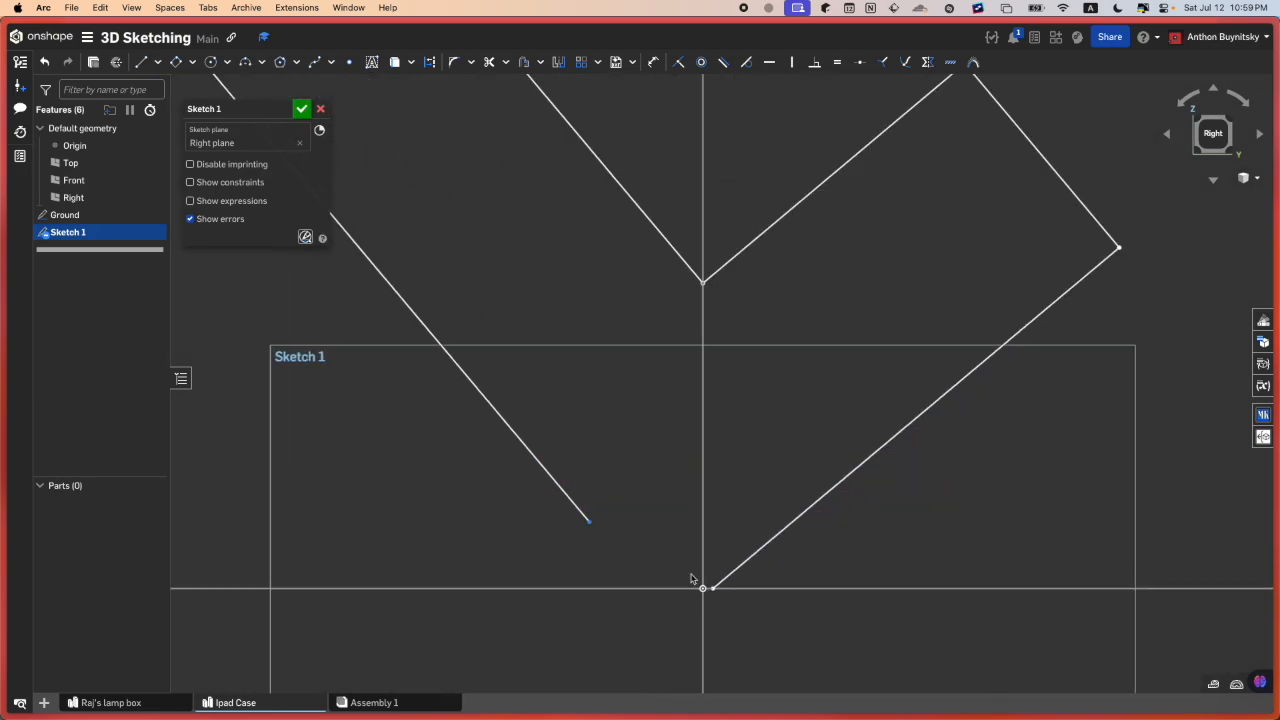
mouse_move(725, 589)
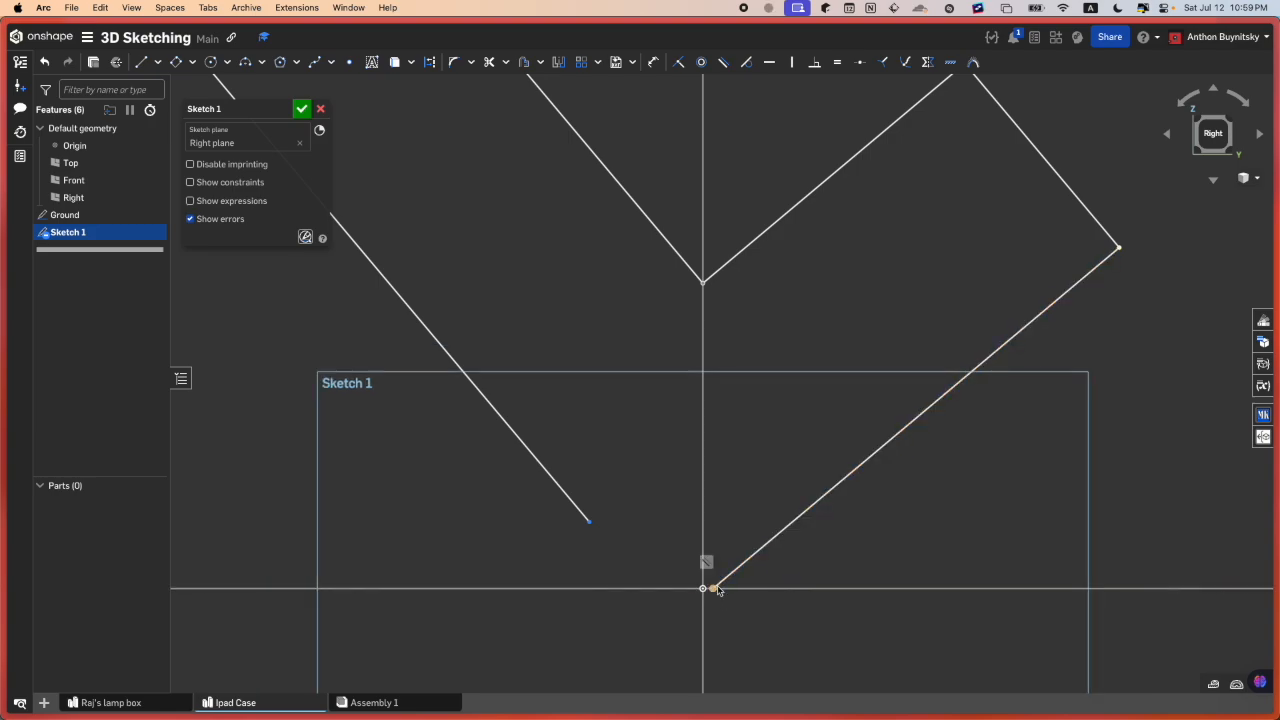
mouse_move(713, 586)
left_mouse_down()
mouse_move(727, 573)
mouse_move(743, 603)
mouse_move(714, 590)
left_mouse_up()
left_click(588, 523)
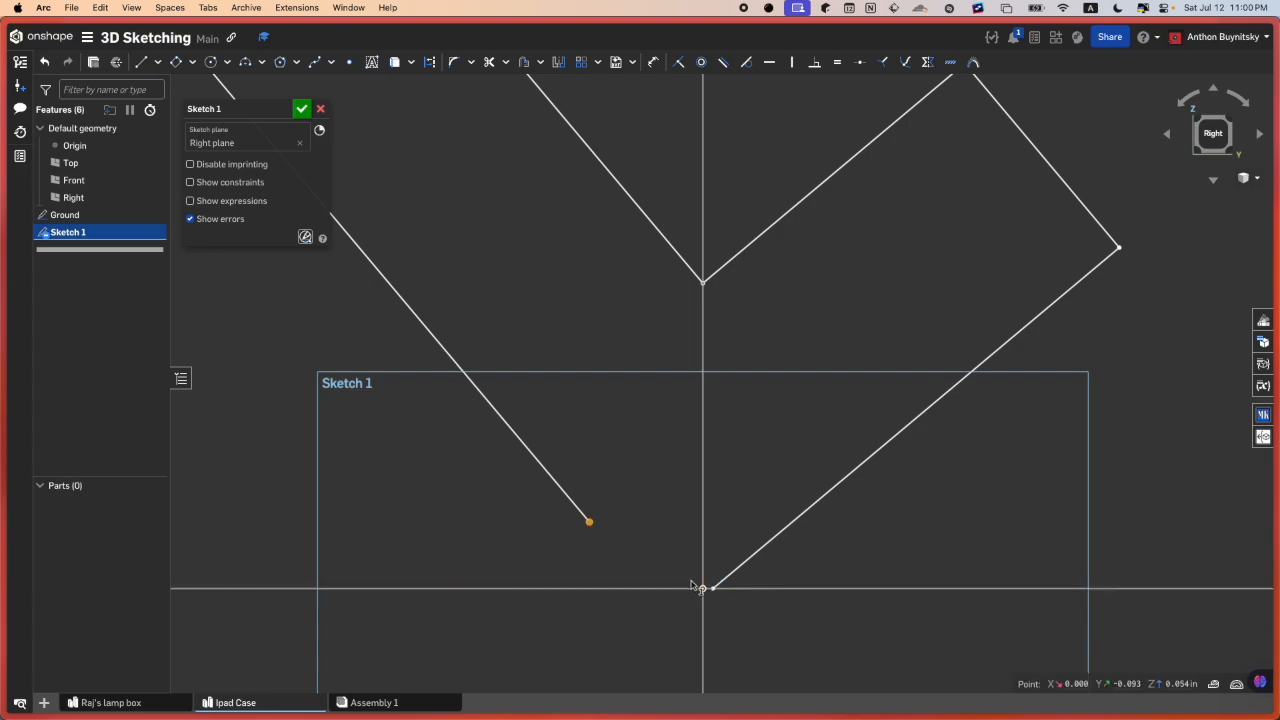
left_click(715, 591)
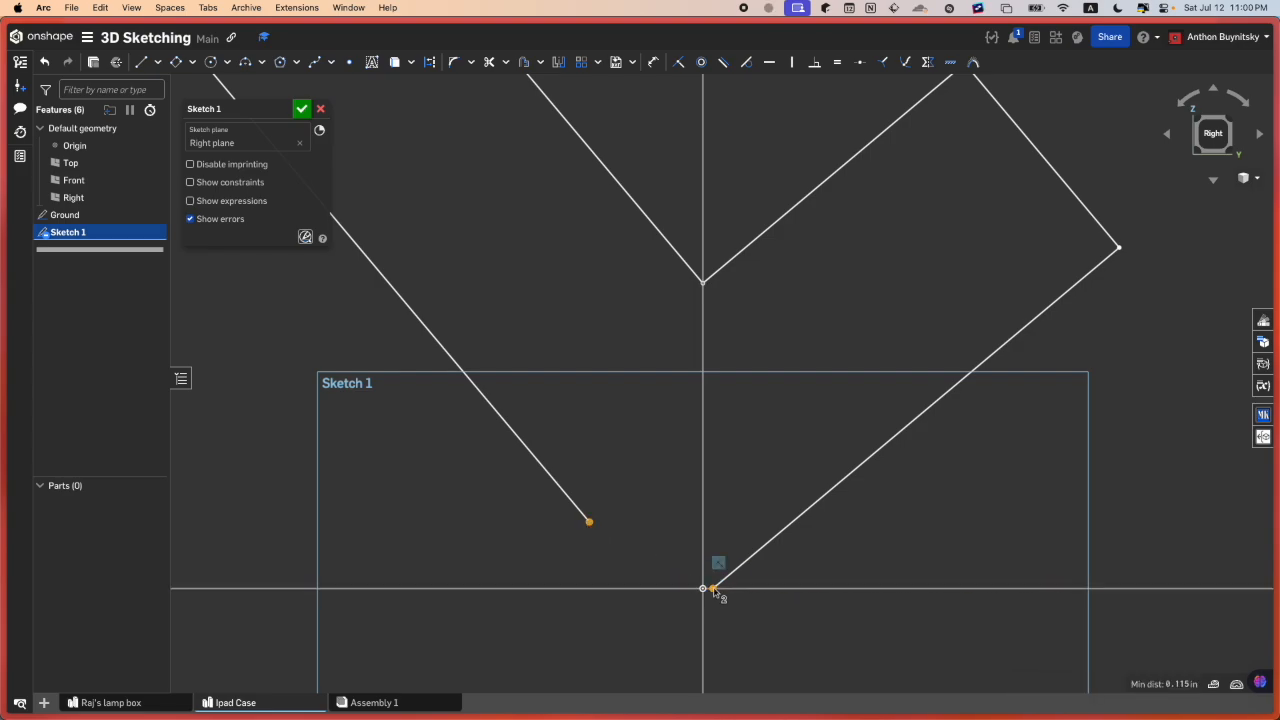
left_click(611, 534)
left_click(591, 523)
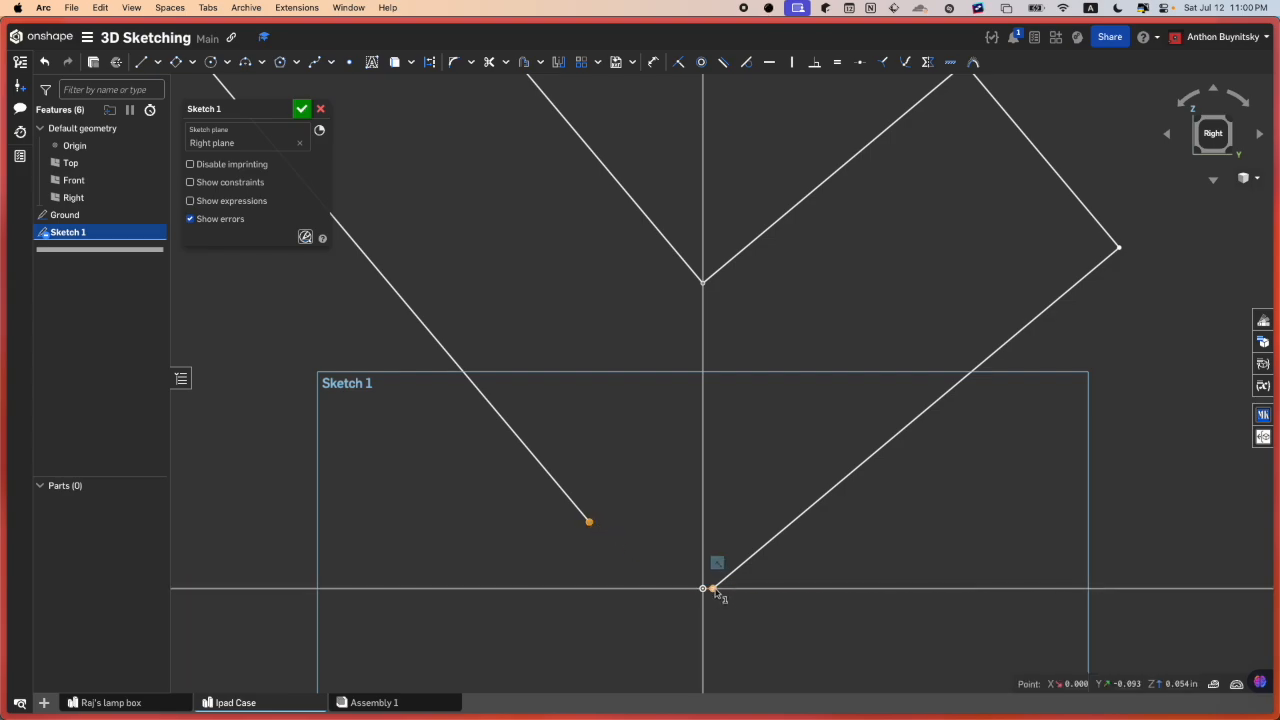
left_click(716, 593)
key("i")
- Try deleting the 0.197 thickness dimension at the profile's upper end to resolve the overconstrained corner
scroll(717, 593, "down", 12)
scroll(523, 388, "down", 2)
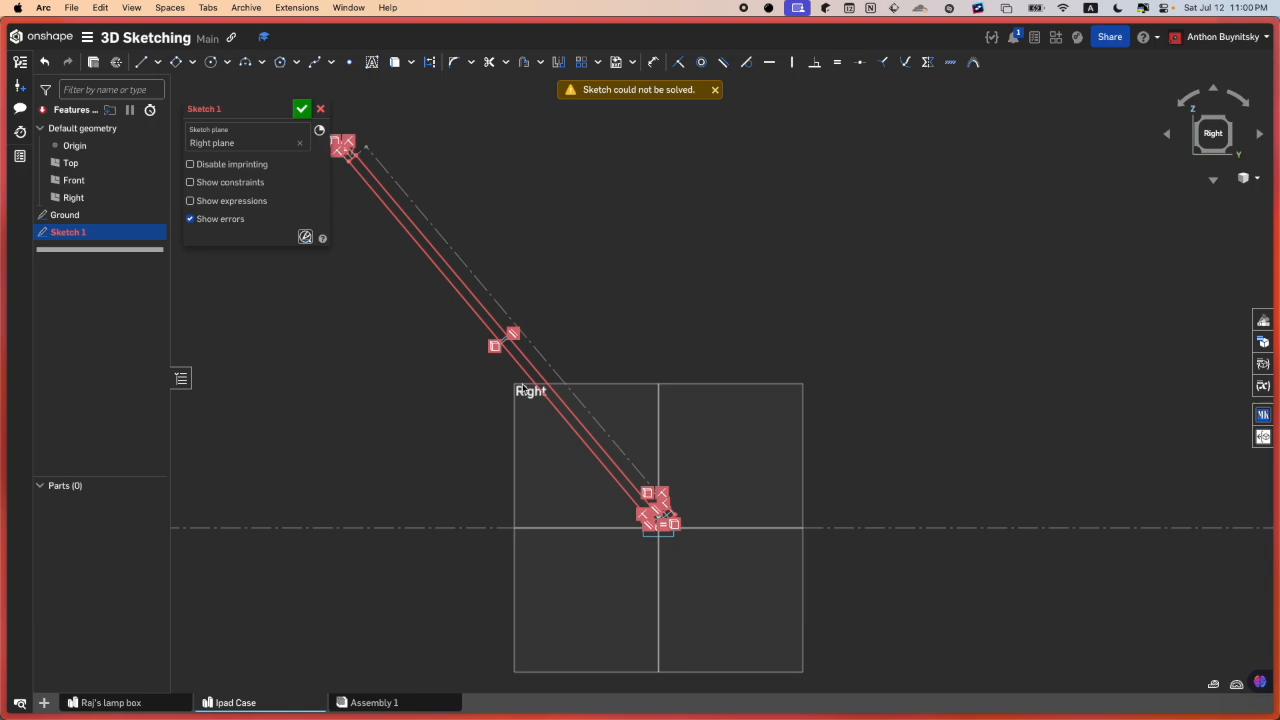
scroll(523, 388, "down", 2)
scroll(375, 194, "up", 12)
left_click(487, 381)
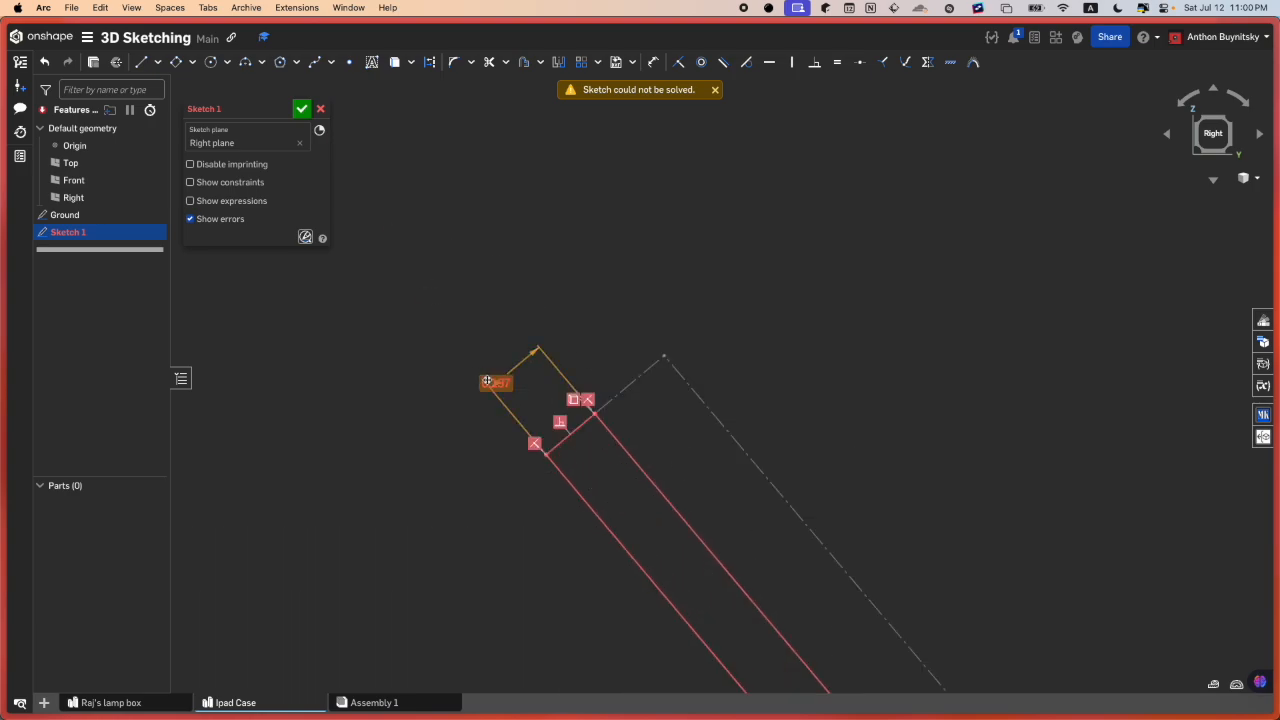
key("Delete")
scroll(488, 386, "down", 6)
scroll(700, 640, "up", 3)
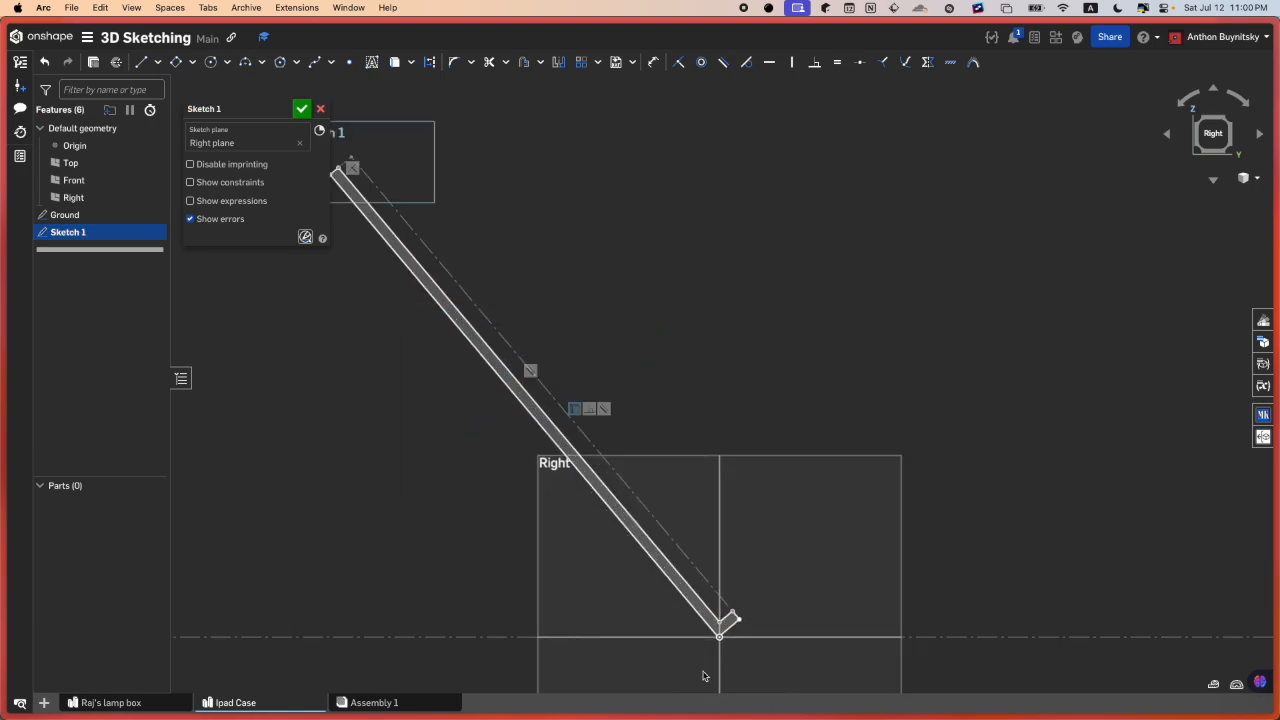
scroll(703, 677, "up", 6)
scroll(880, 495, "down", 3)
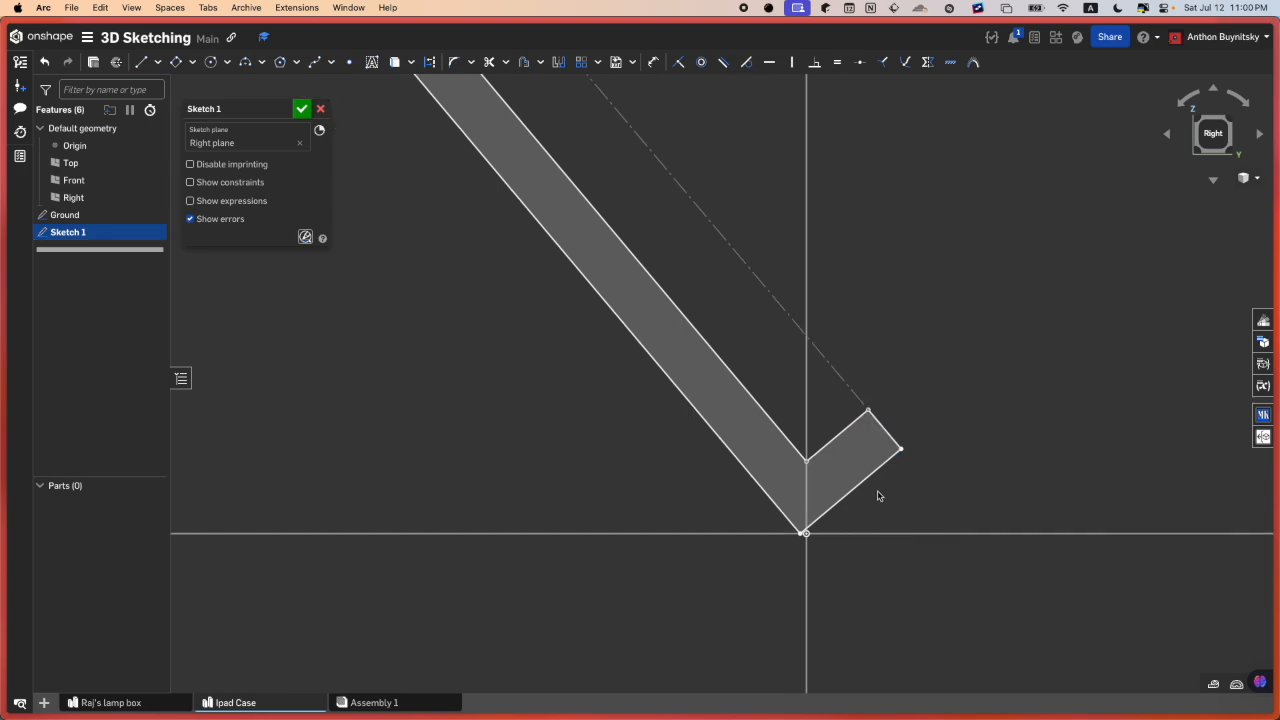
scroll(878, 496, "down", 6)
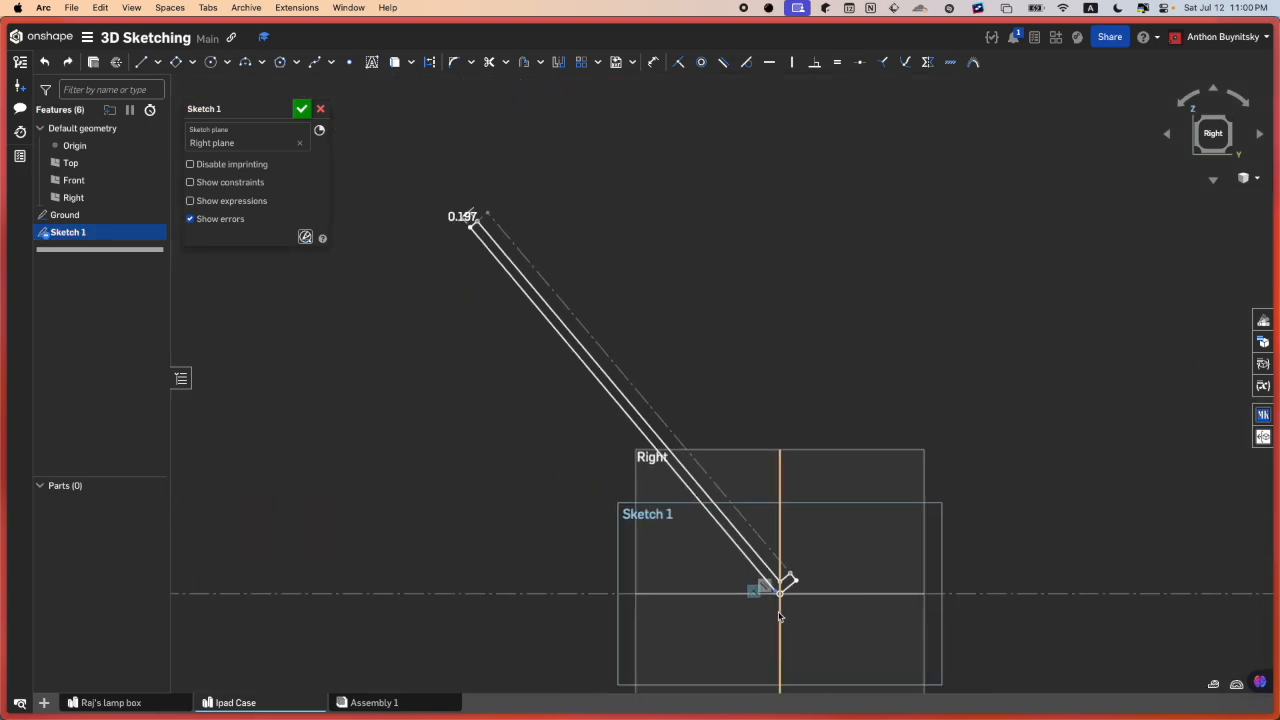
scroll(789, 623, "up", 3)
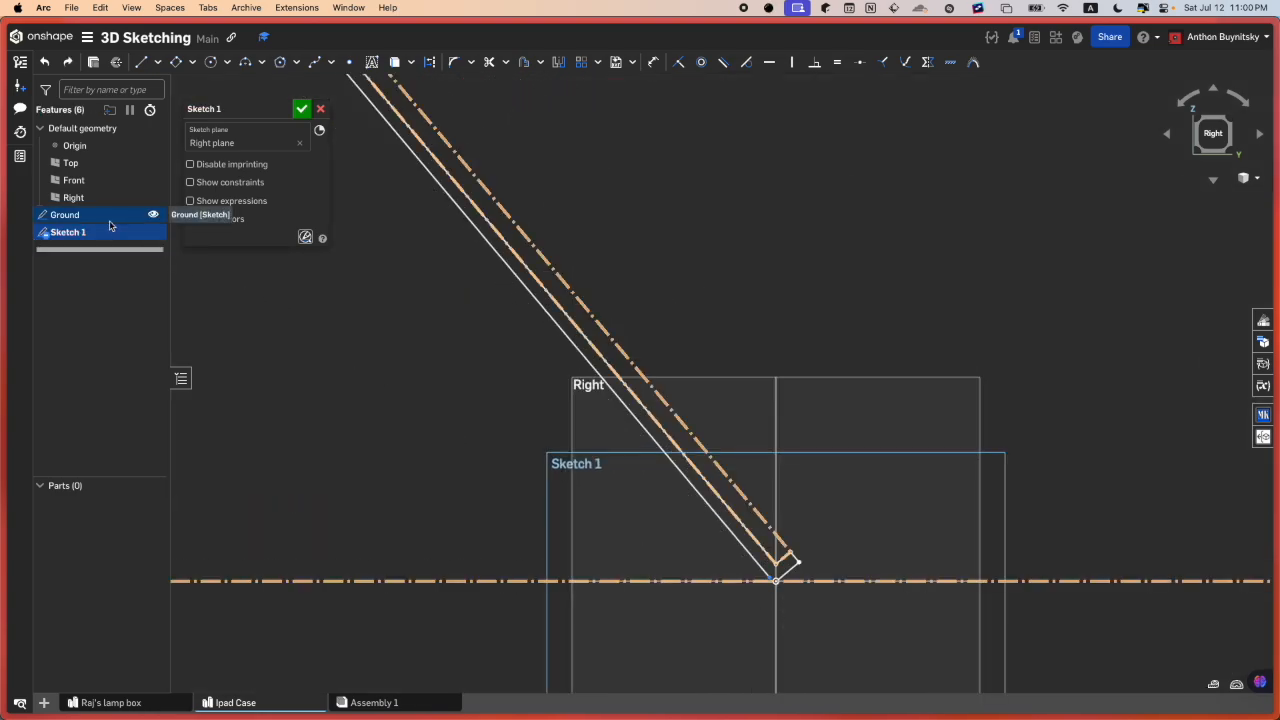
- Open the Ground sketch to check the dimensions that position the iPad rectangle, and return to Sketch 1
double_click(150, 215)
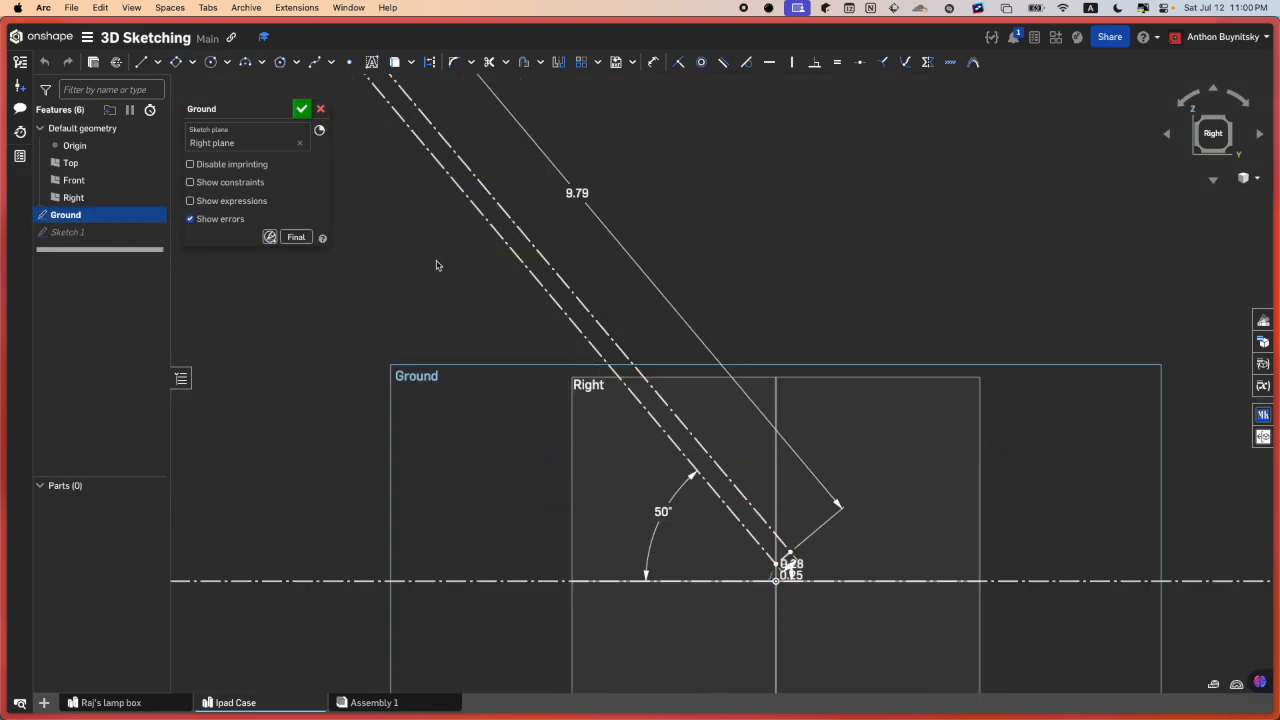
double_click(83, 234)
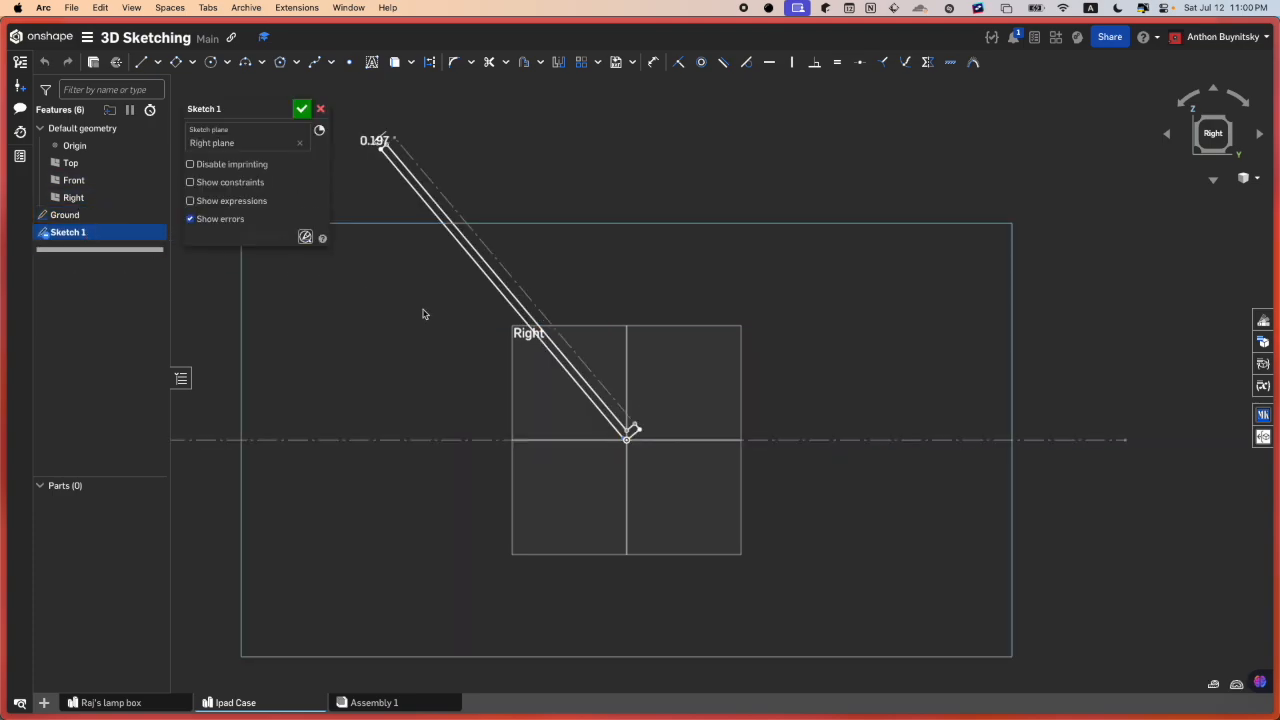
scroll(520, 295, "up", 2)
scroll(660, 345, "up", 2)
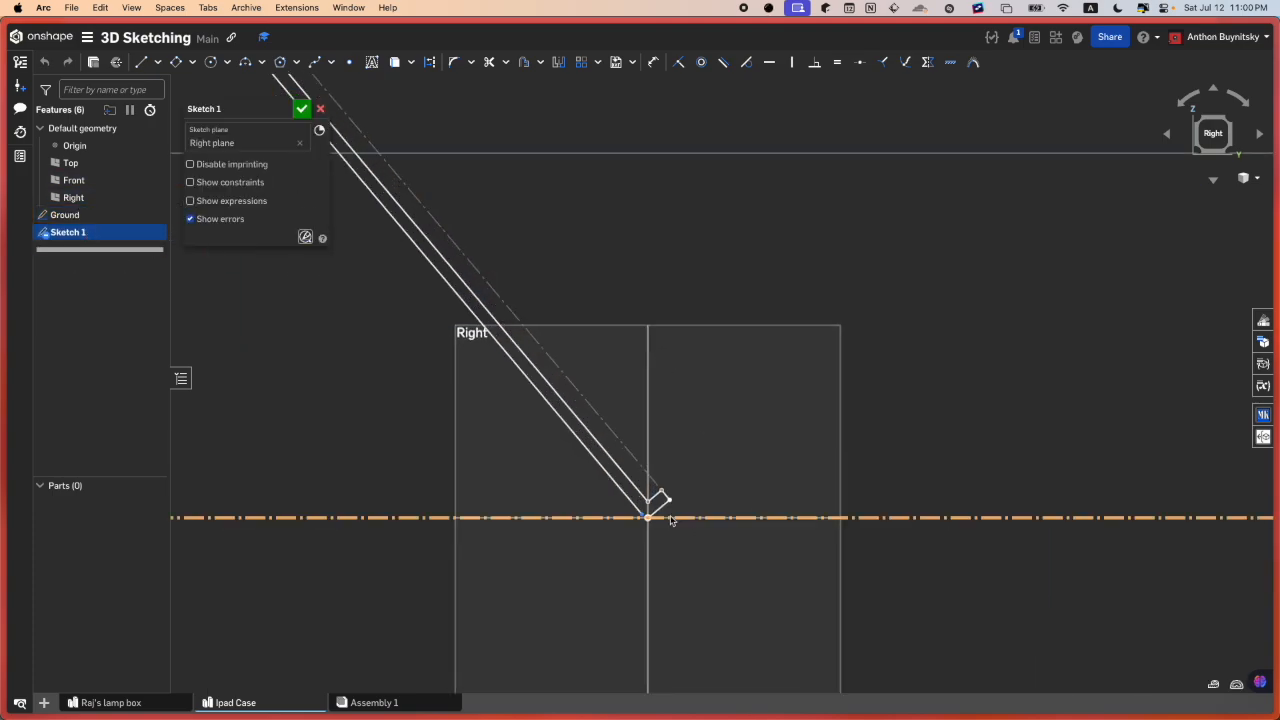
- Place the long outer line's free end on the ground line, on the opposite side of the origin from the short outer line
scroll(663, 517, "up", 5)
scroll(600, 527, "up", 5)
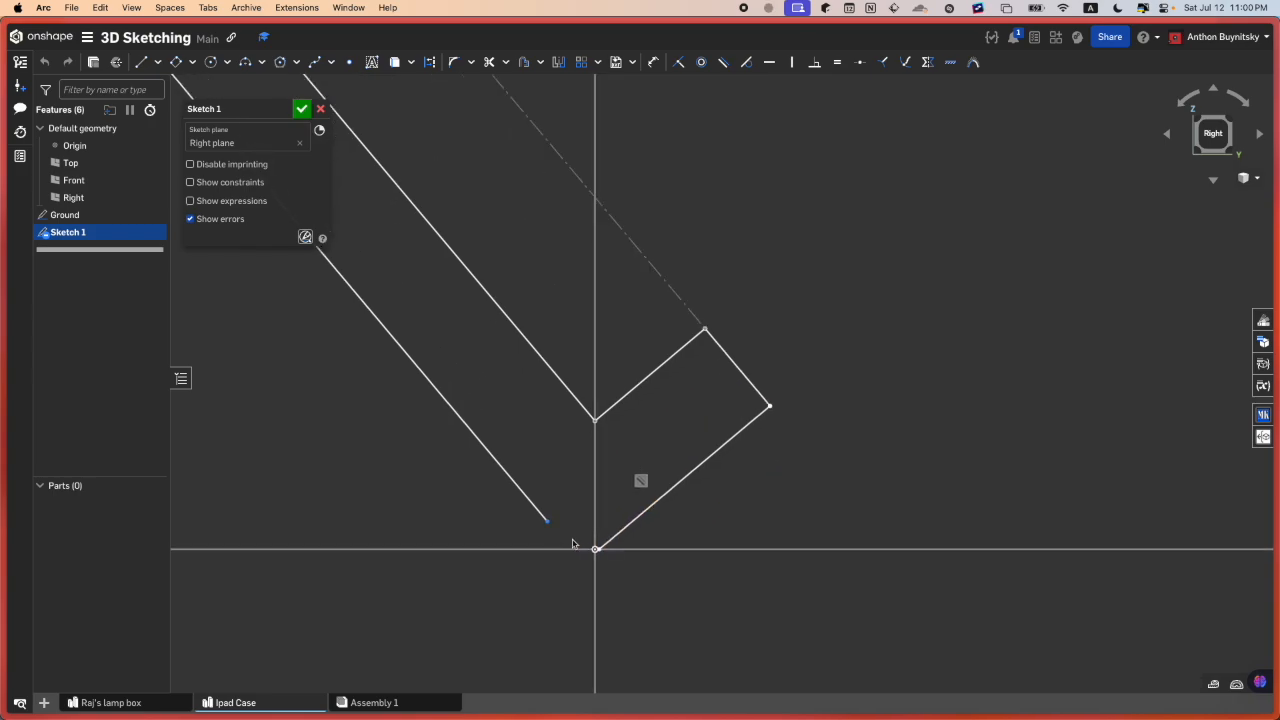
scroll(569, 551, "down", 10)
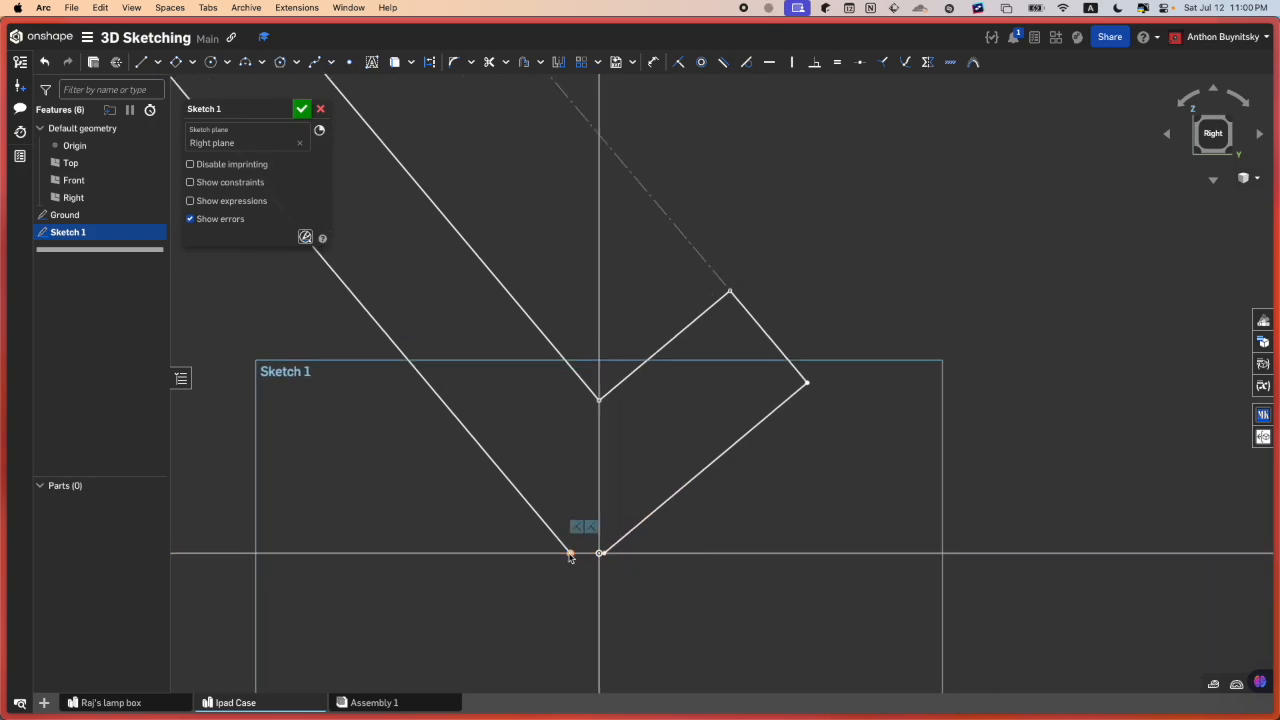
scroll(746, 640, "up", 10)
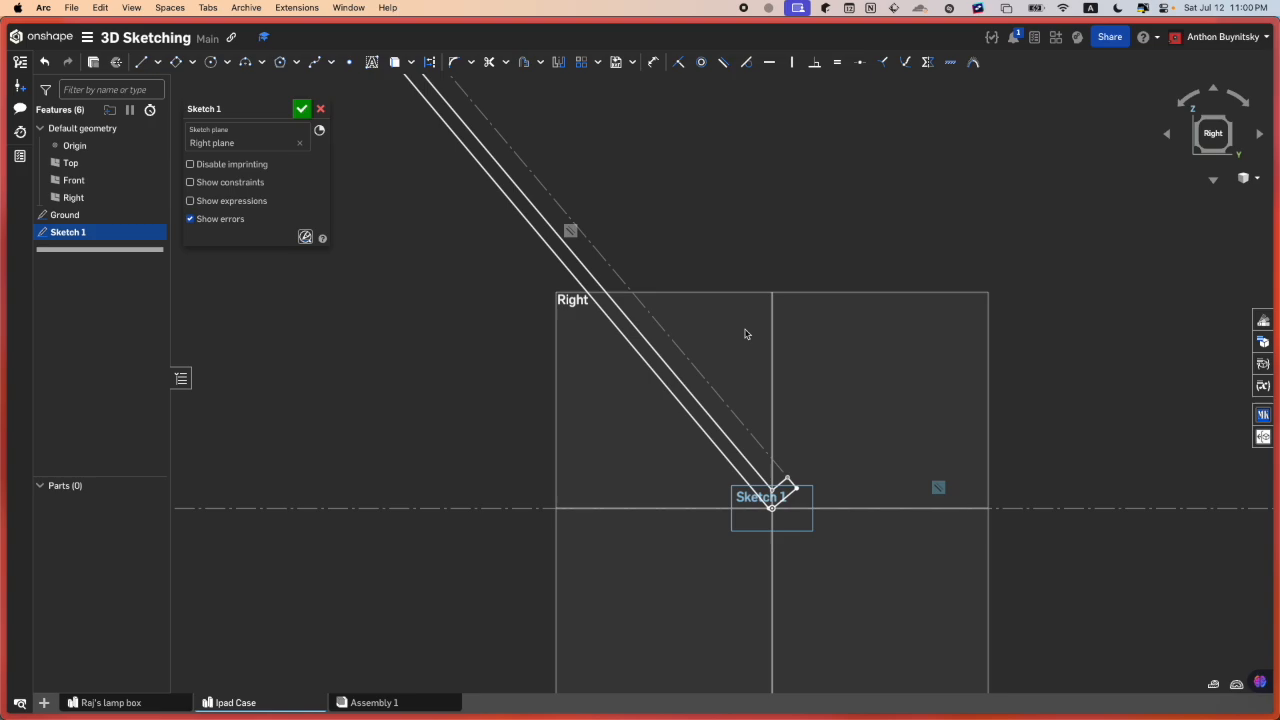
- Close the profile's bottom with a line along the ground from the long outer line's end to the short outer line's end
scroll(775, 558, "up", 1)
key("l")
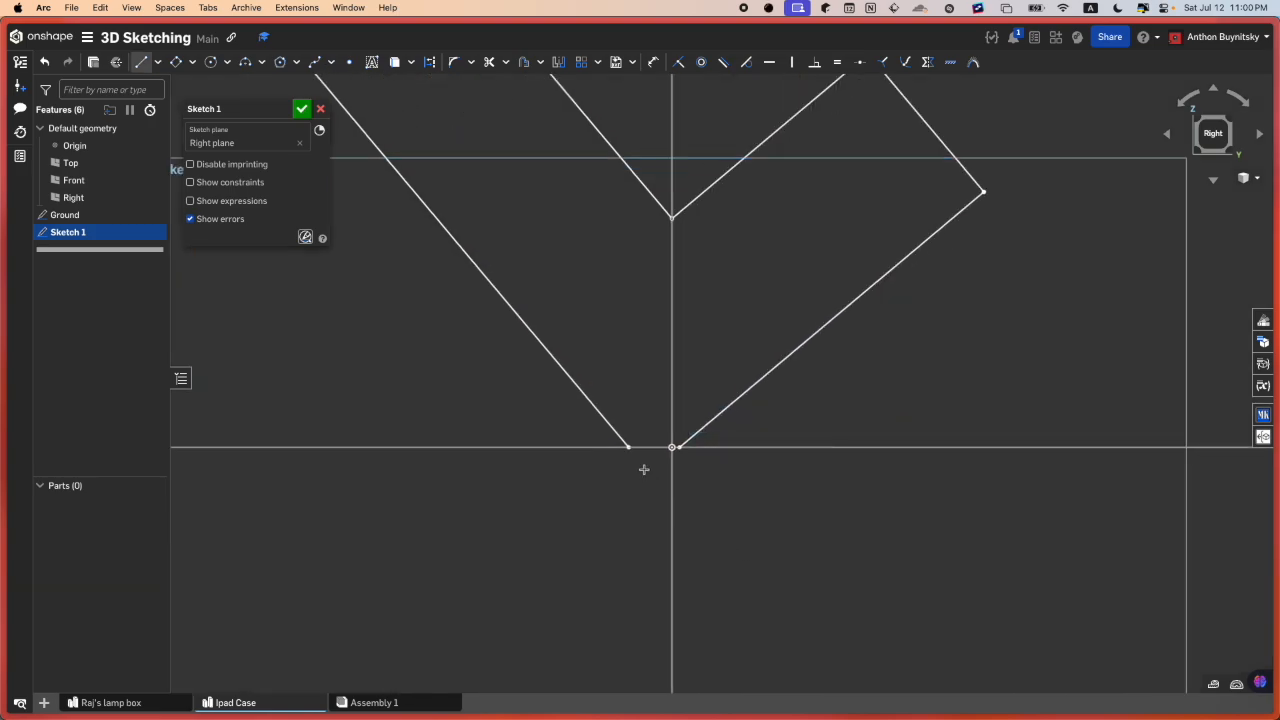
left_click(628, 447)
scroll(696, 448, "up", 5)
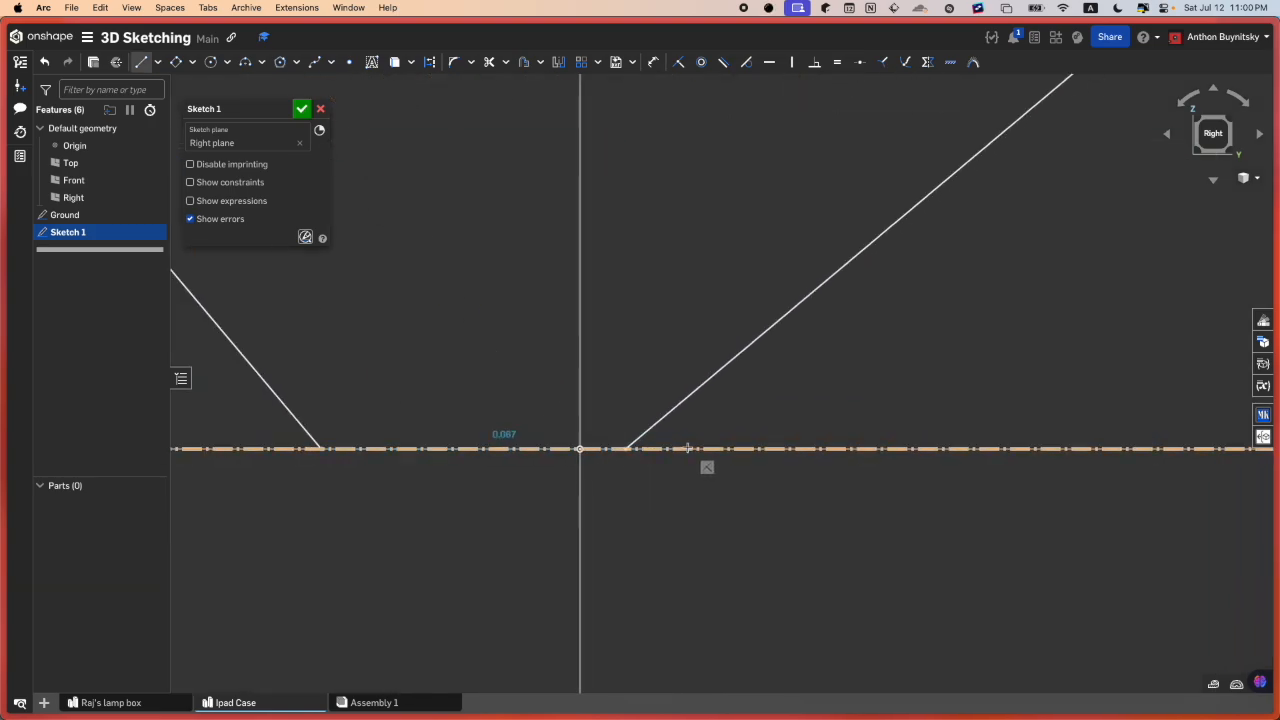
left_click(626, 449)
scroll(877, 612, "down", 10)
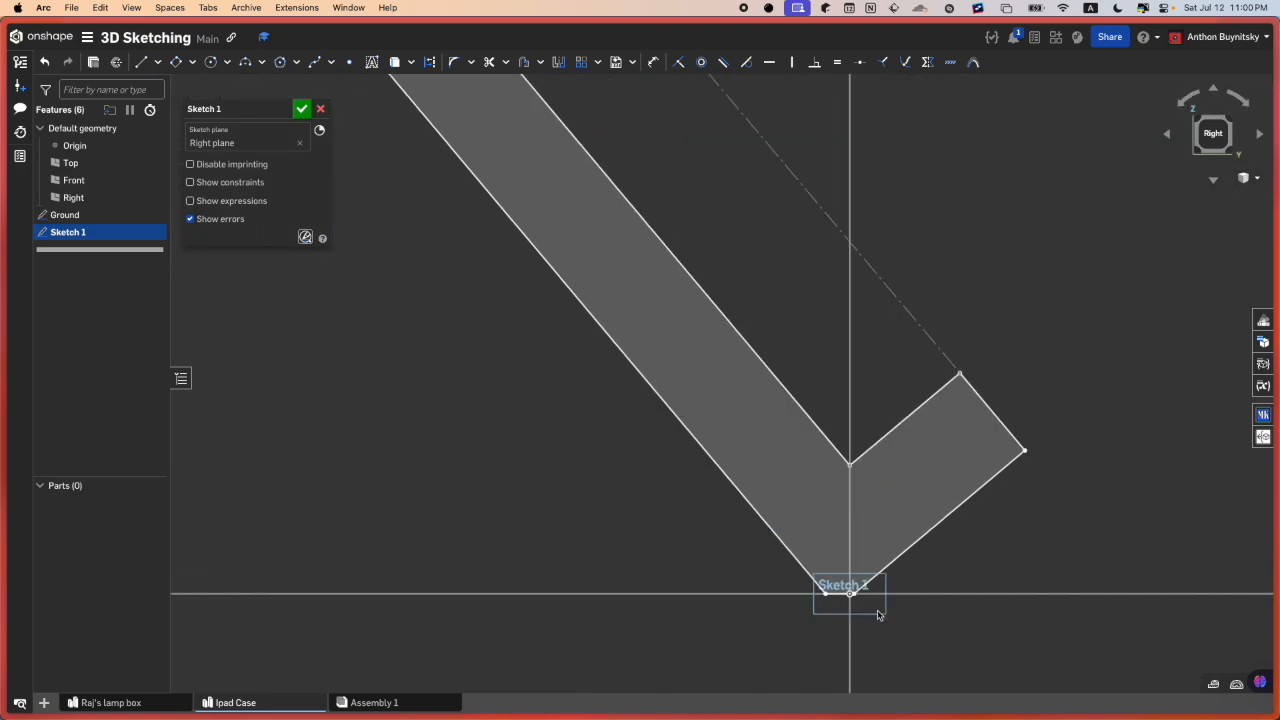
- Review the iPad's tilt angle and length in the Ground sketch, and reopen Sketch 1
scroll(877, 616, "up", 5)
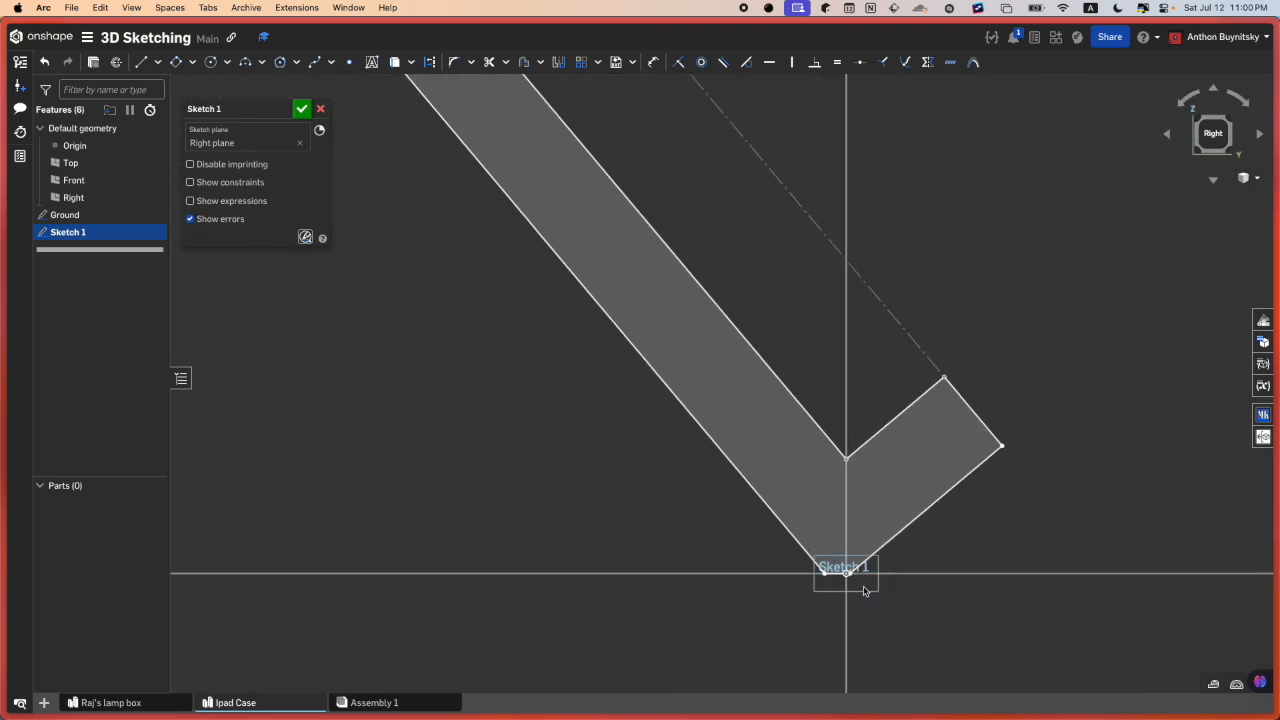
key("f")
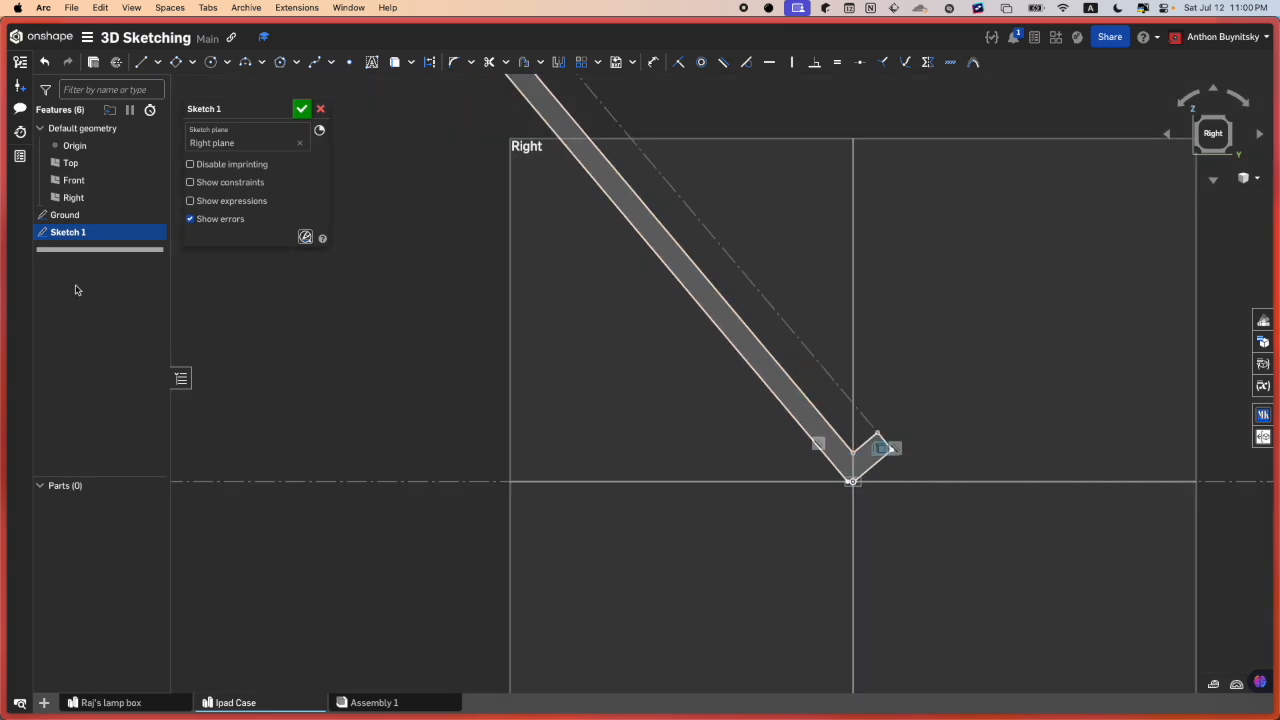
double_click(88, 216)
scroll(743, 409, "down", 5)
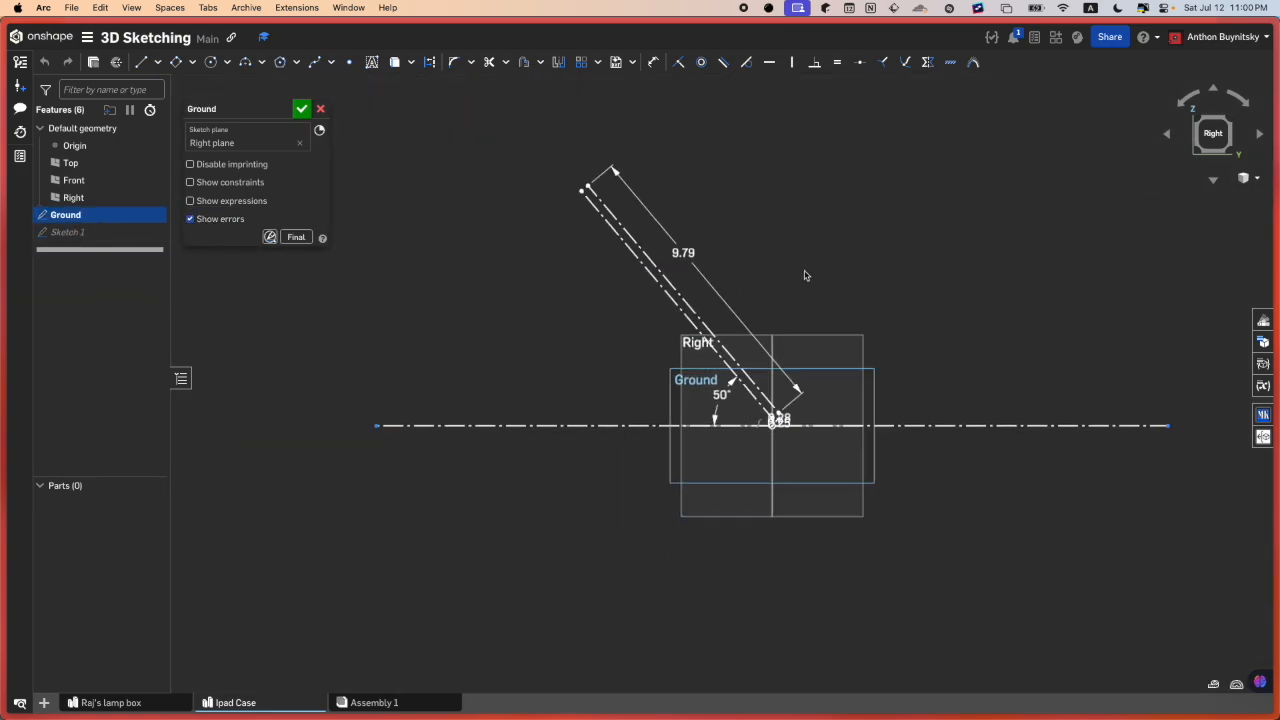
double_click(80, 234)
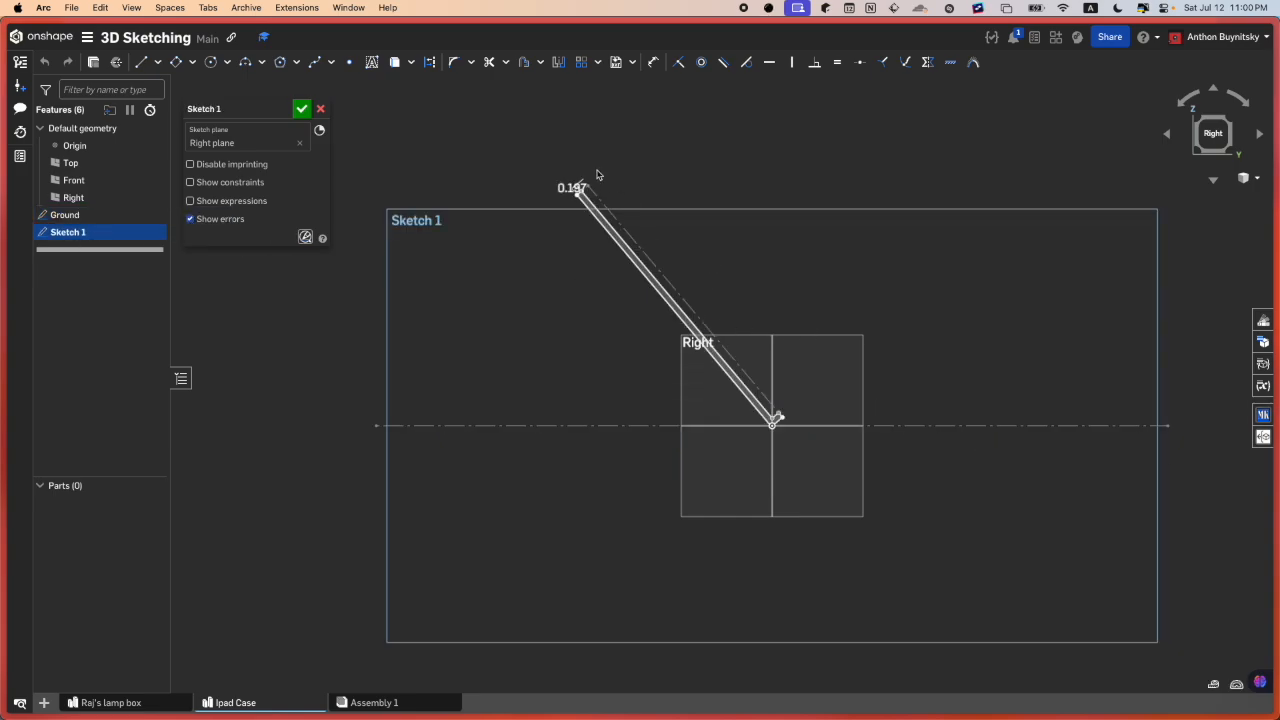
- Examine the closed profile's lower corner and its short flat edge on the ground line
scroll(857, 414, "up", 5)
middle_click_drag(968, 652, 834, 431)
scroll(943, 638, "up", 5)
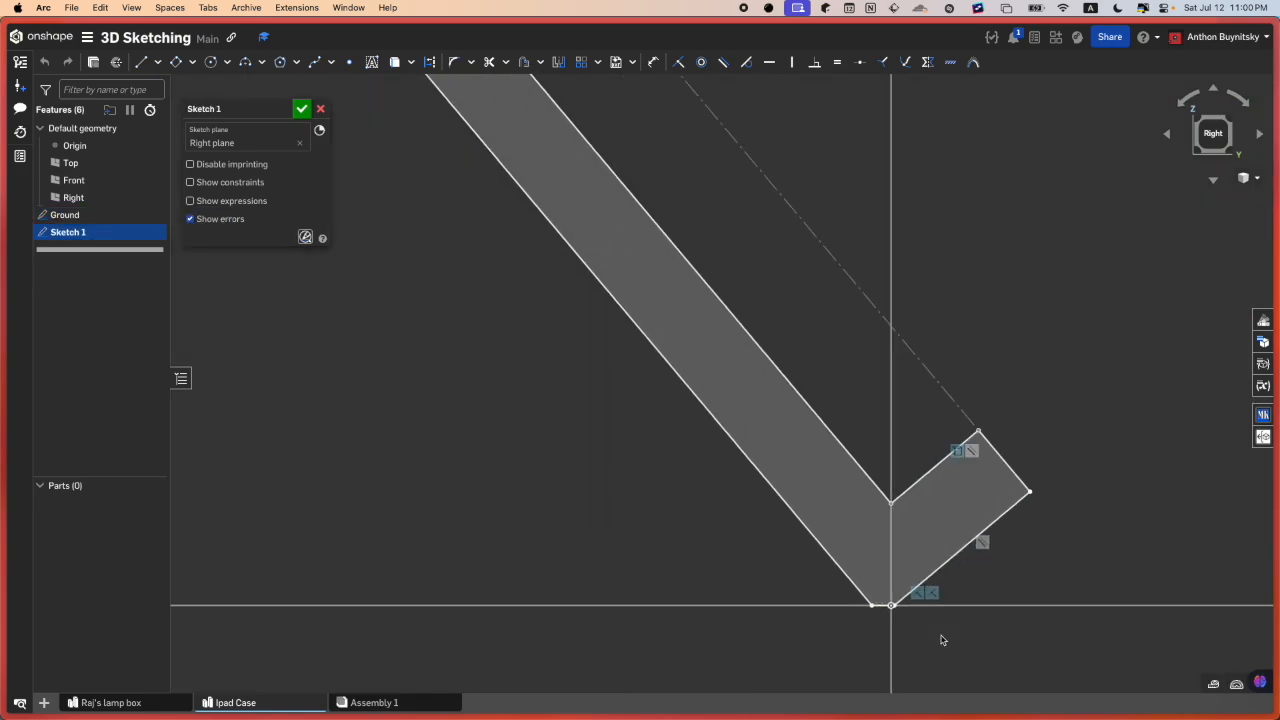
scroll(850, 565, "up", 5)
middle_click_drag(986, 654, 807, 480)
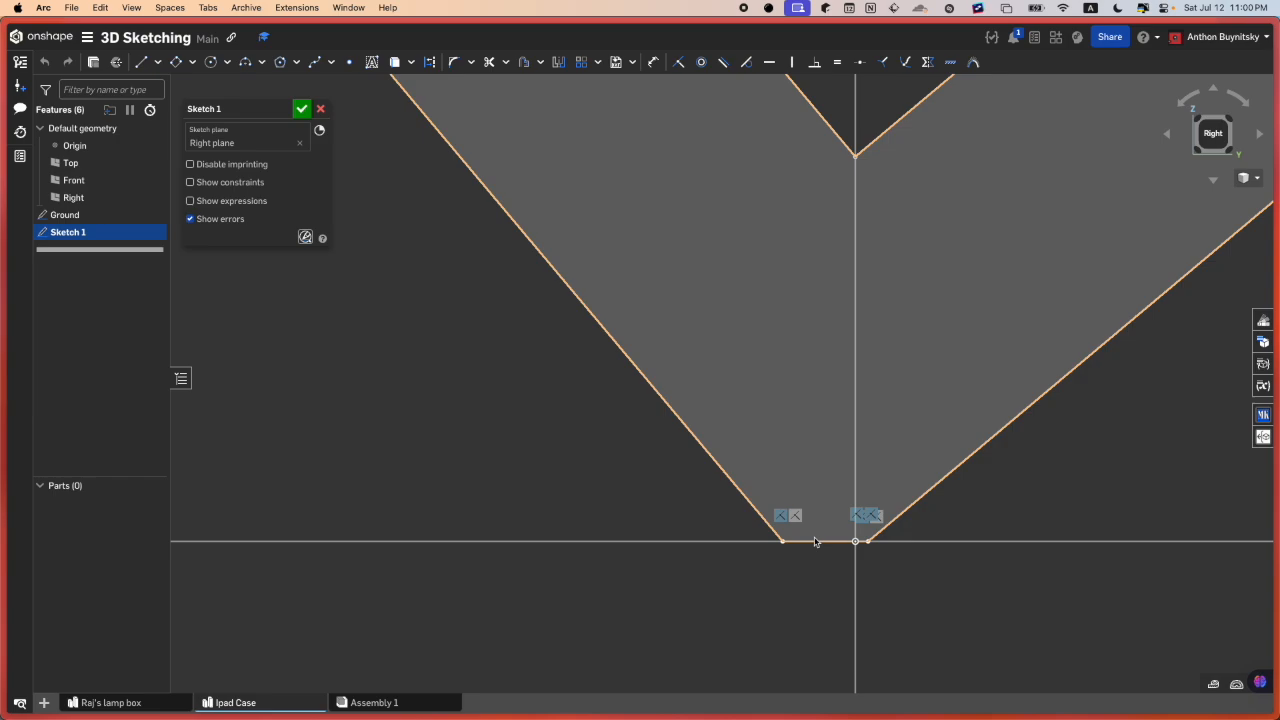
scroll(689, 535, "down", 5)
scroll(689, 535, "down", 10)
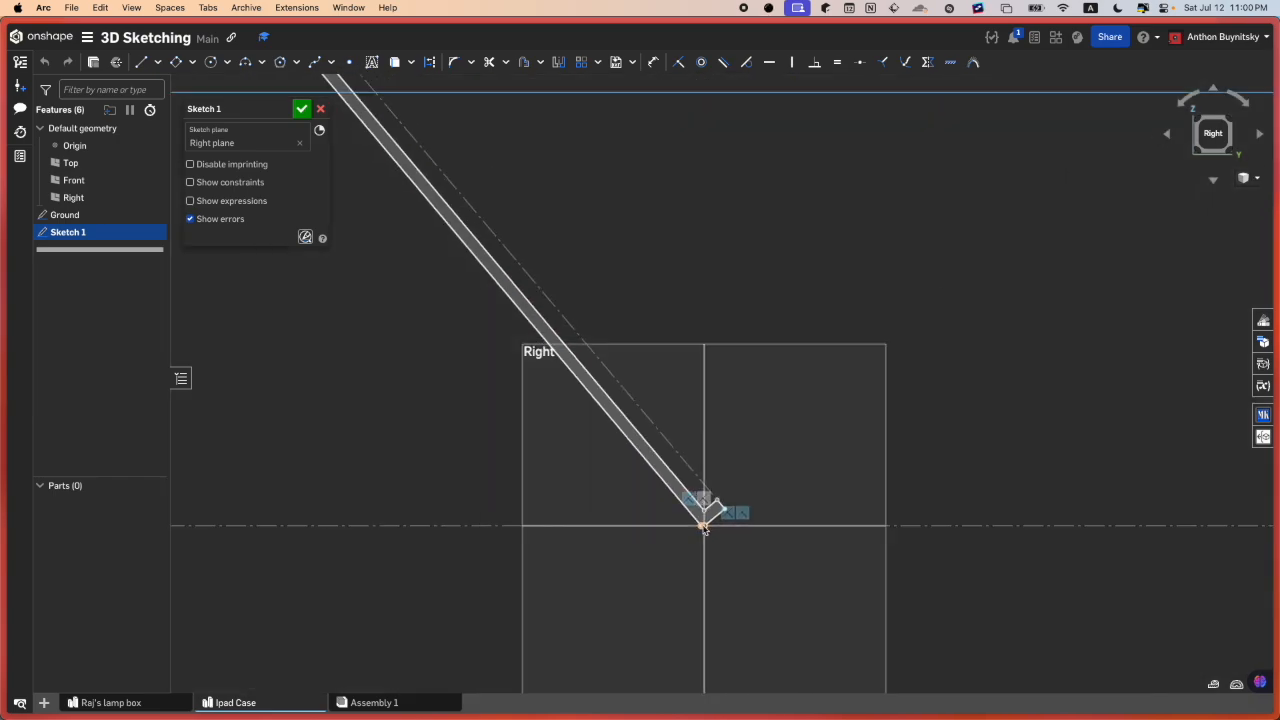
scroll(506, 329, "up", 3)
scroll(800, 610, "up", 10)
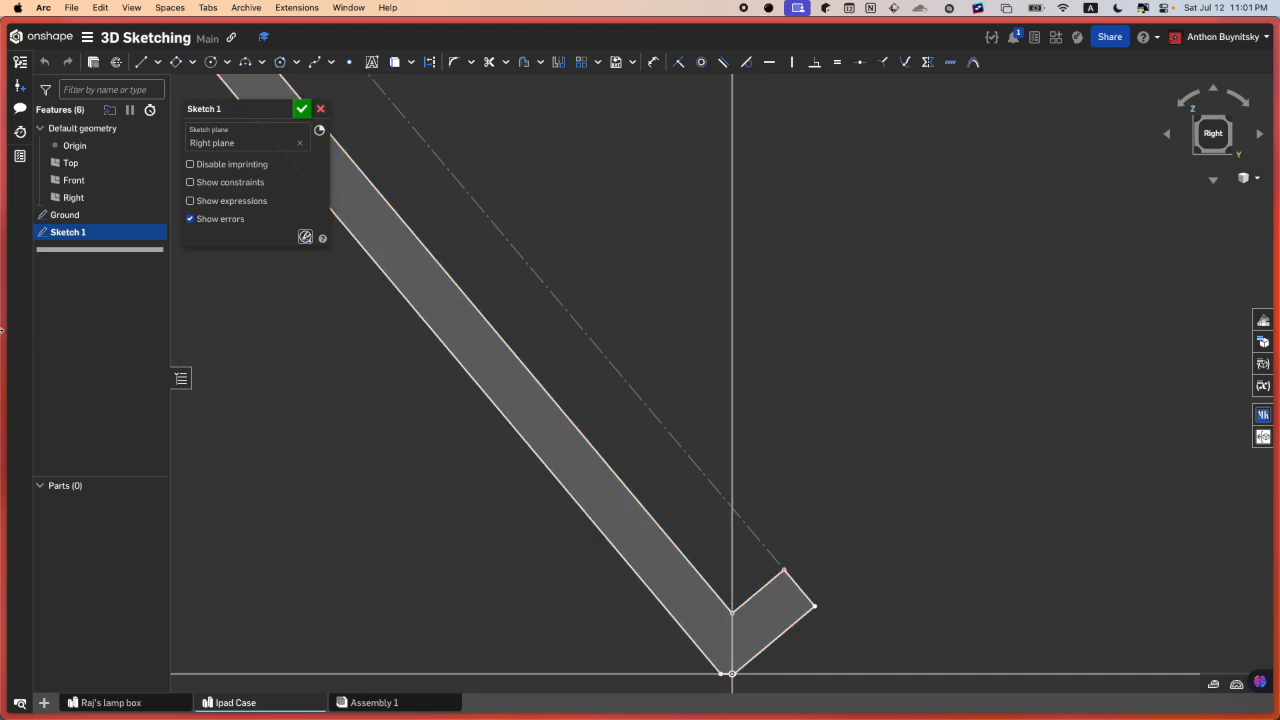
- Switch to the Amazon page of the MoKo iPad case to study its folding stand, and return to the Onshape iPad Case document
mouse_move(3, 330)
left_click(48, 424)
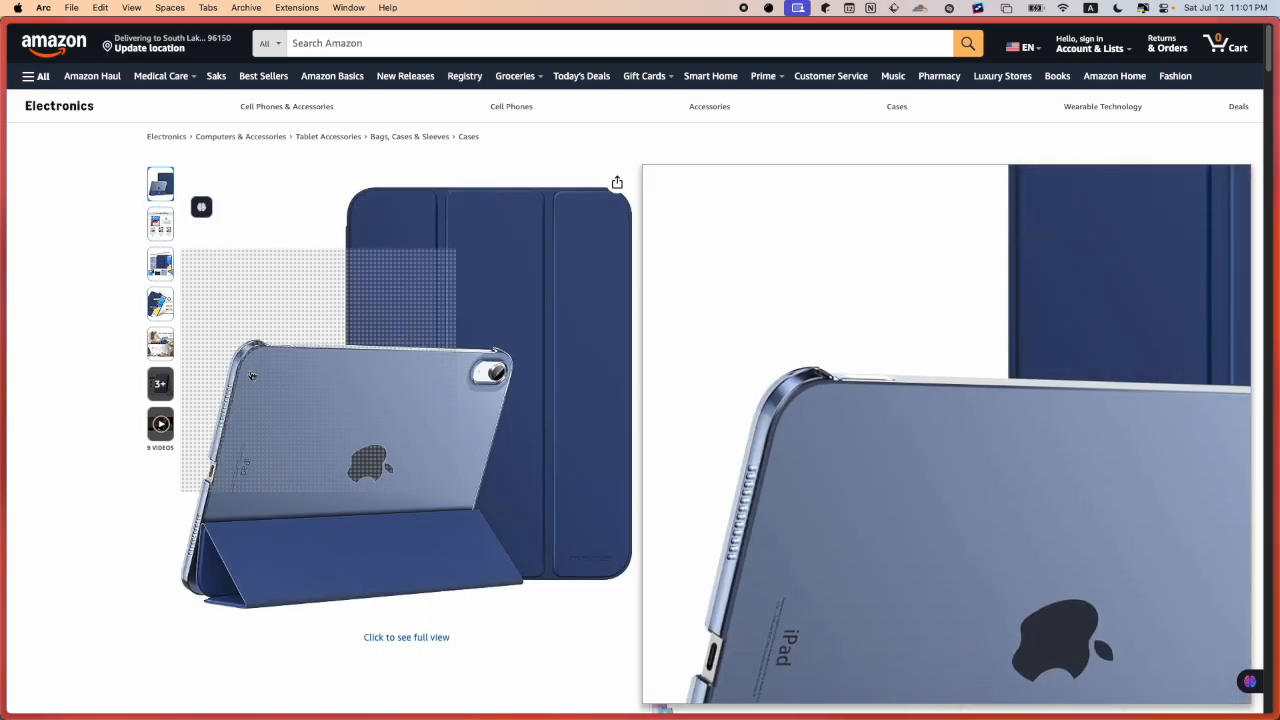
mouse_move(3, 375)
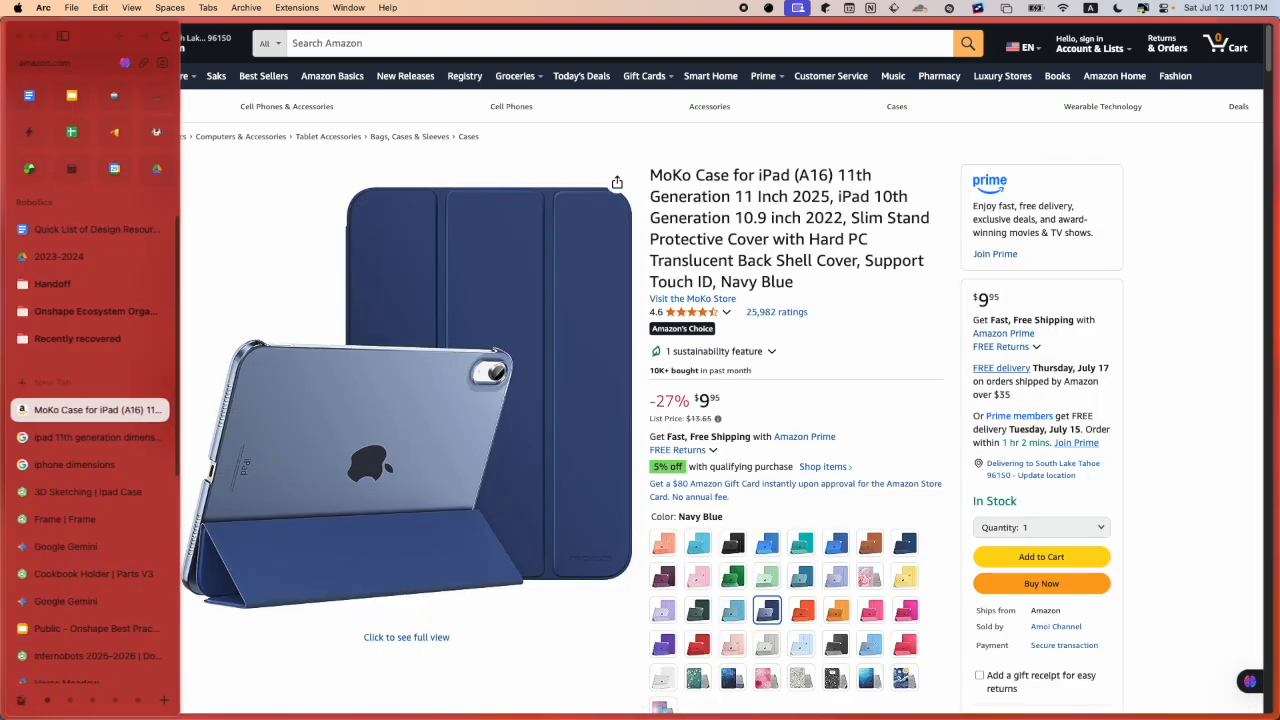
left_click(71, 493)
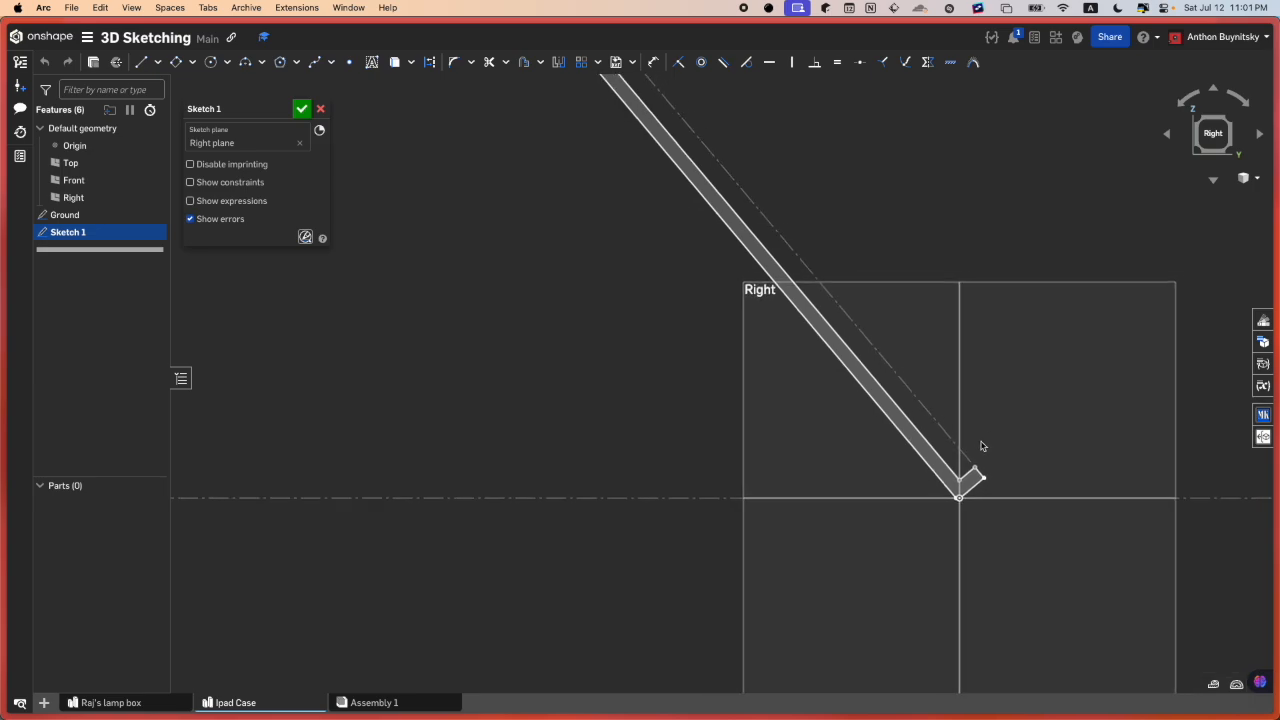
scroll(854, 486, "down", 5)
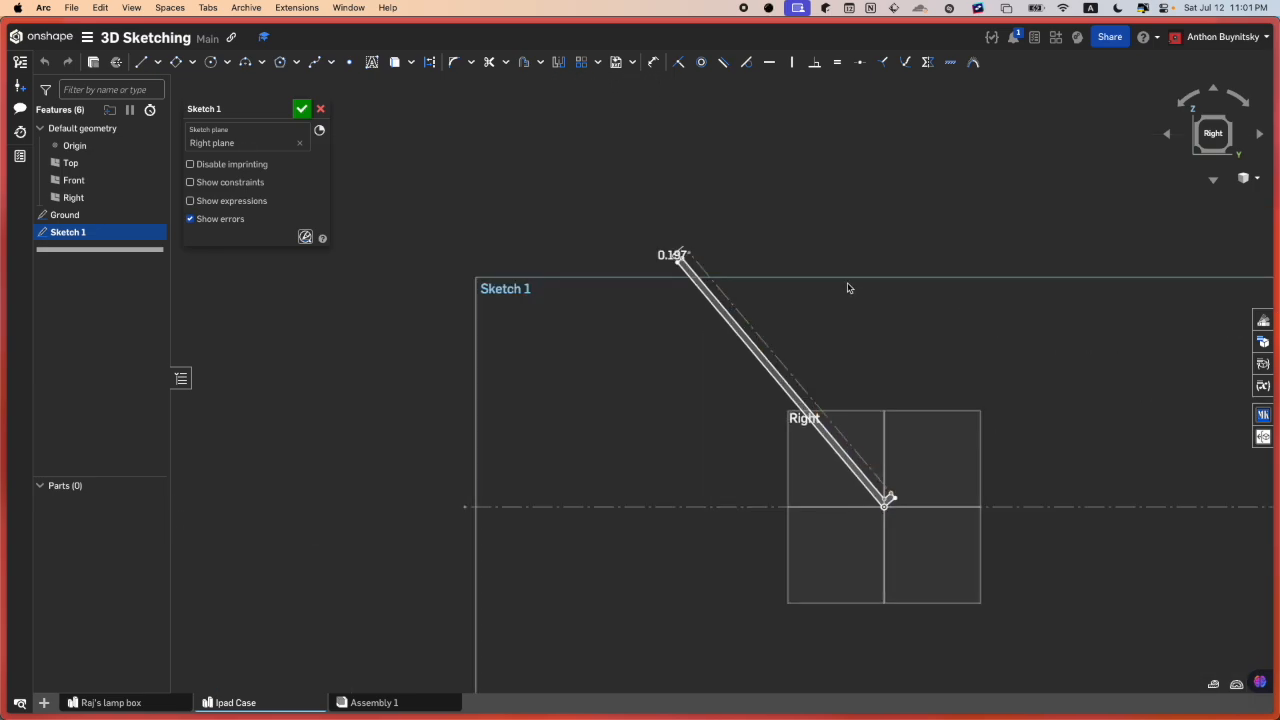
scroll(704, 316, "up", 5)
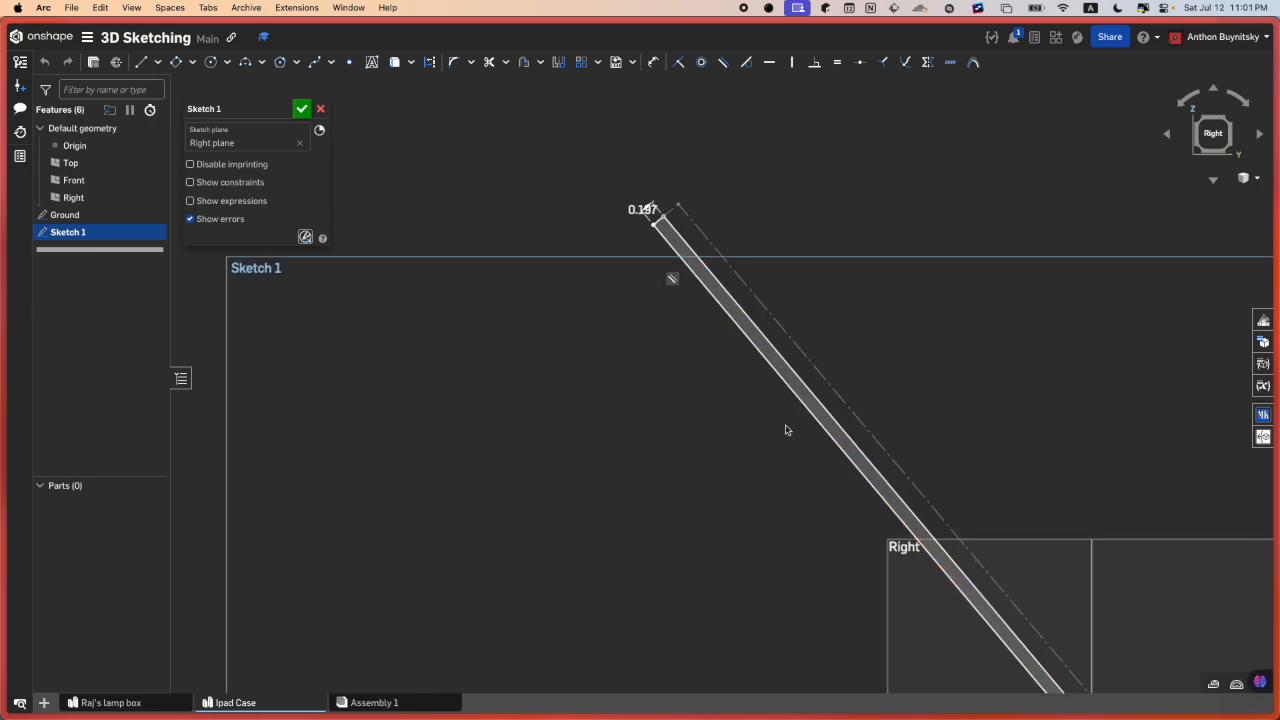
middle_click_drag(1013, 650, 883, 544)
middle_click_drag(712, 502, 644, 455)
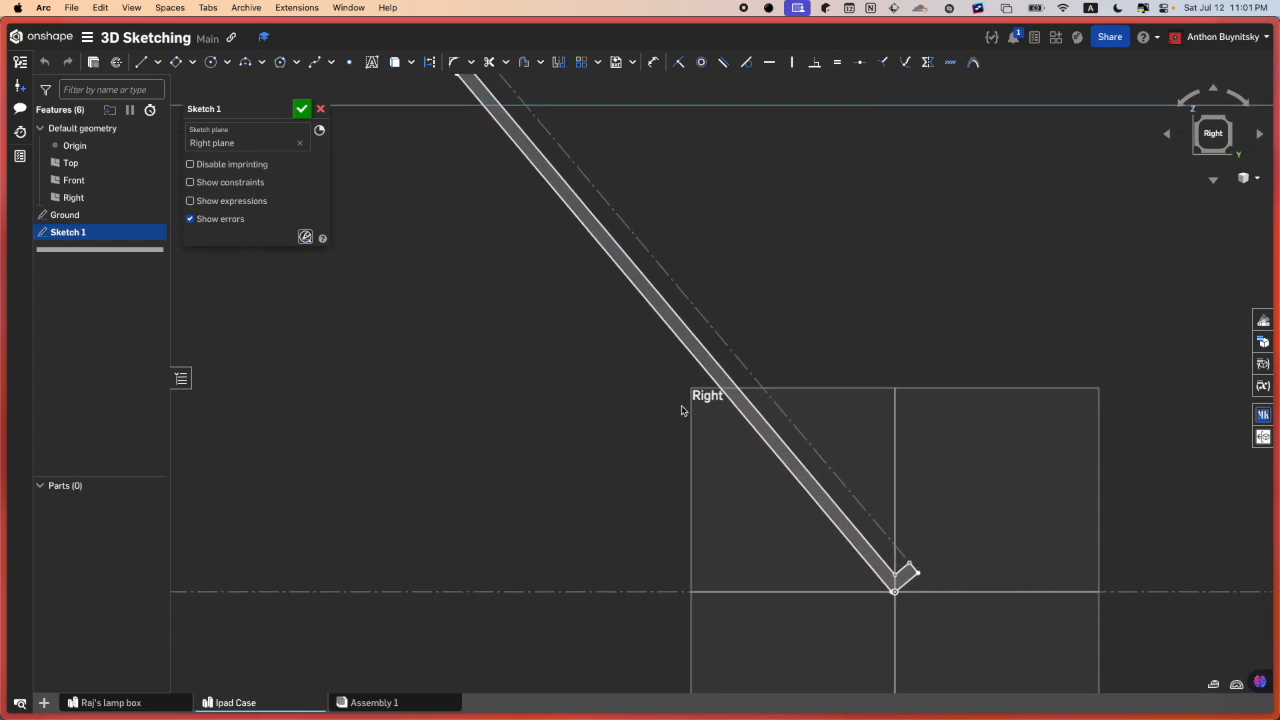
- Examine the closed profile from its lower corner to its upper end, along with the area behind it for the stand
scroll(763, 491, "down", 4)
scroll(866, 528, "up", 9)
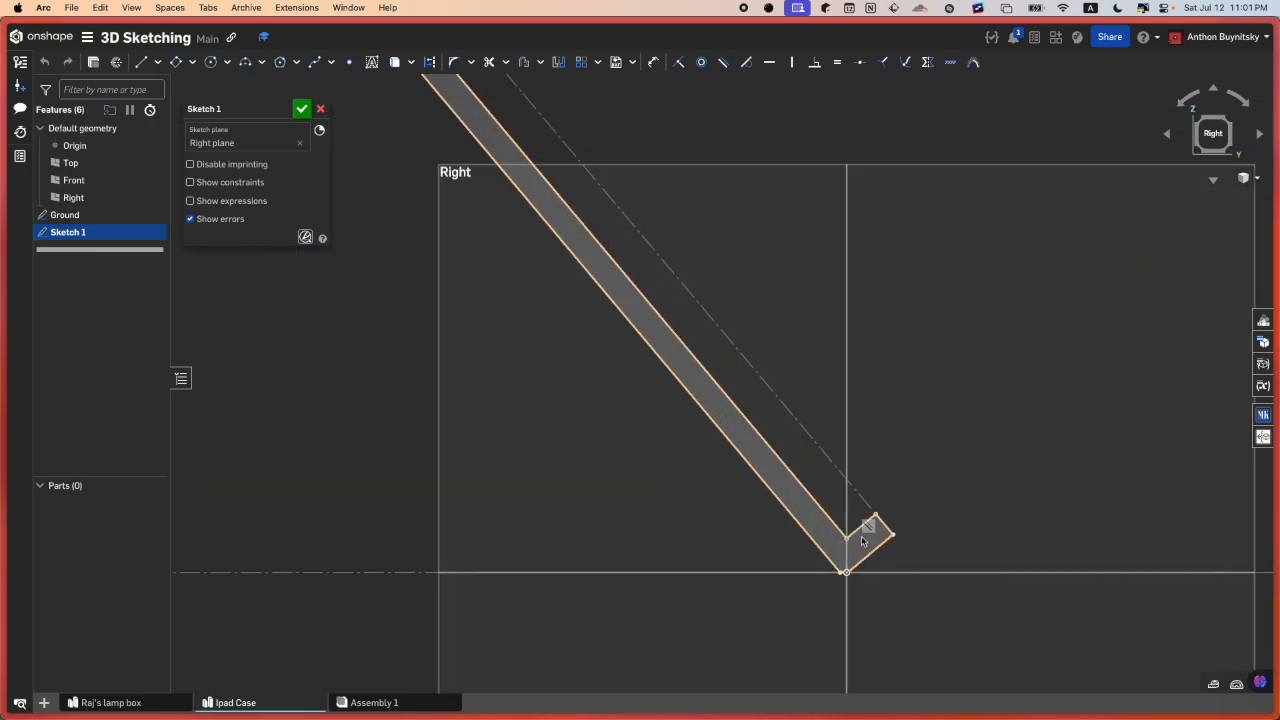
scroll(803, 405, "down", 5)
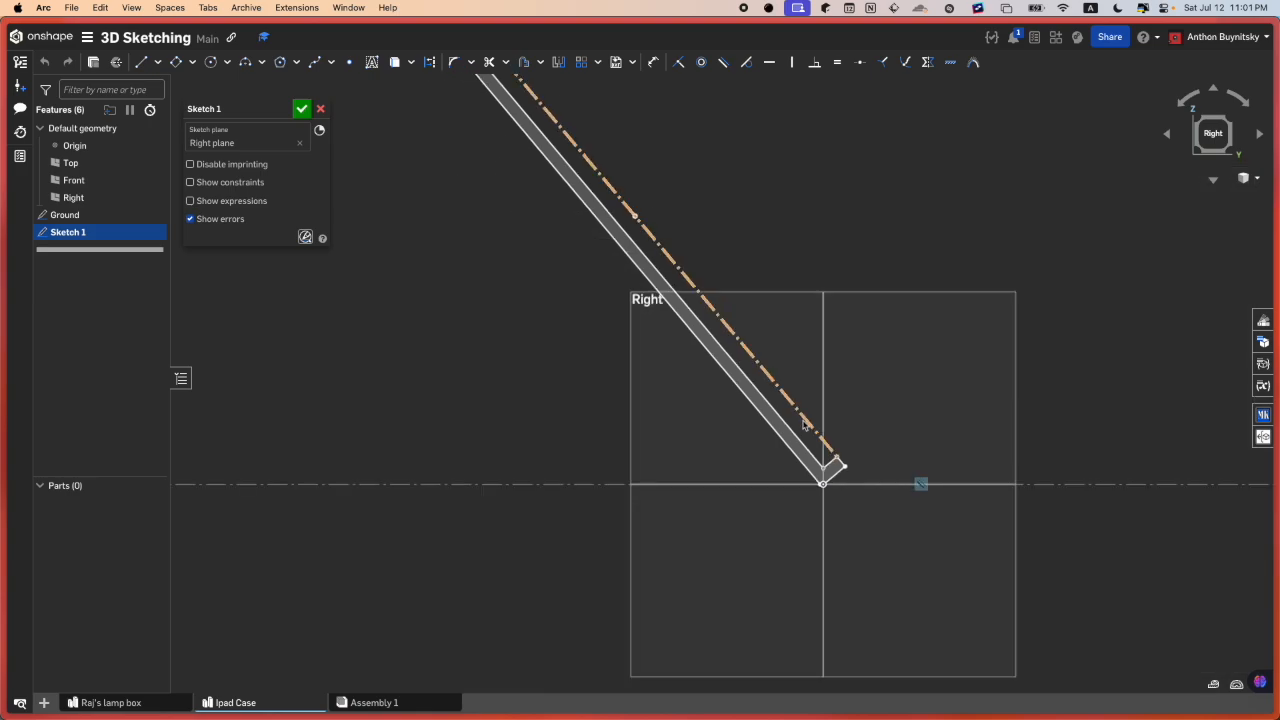
middle_click_drag(804, 421, 798, 480)
scroll(798, 482, "down", 2)
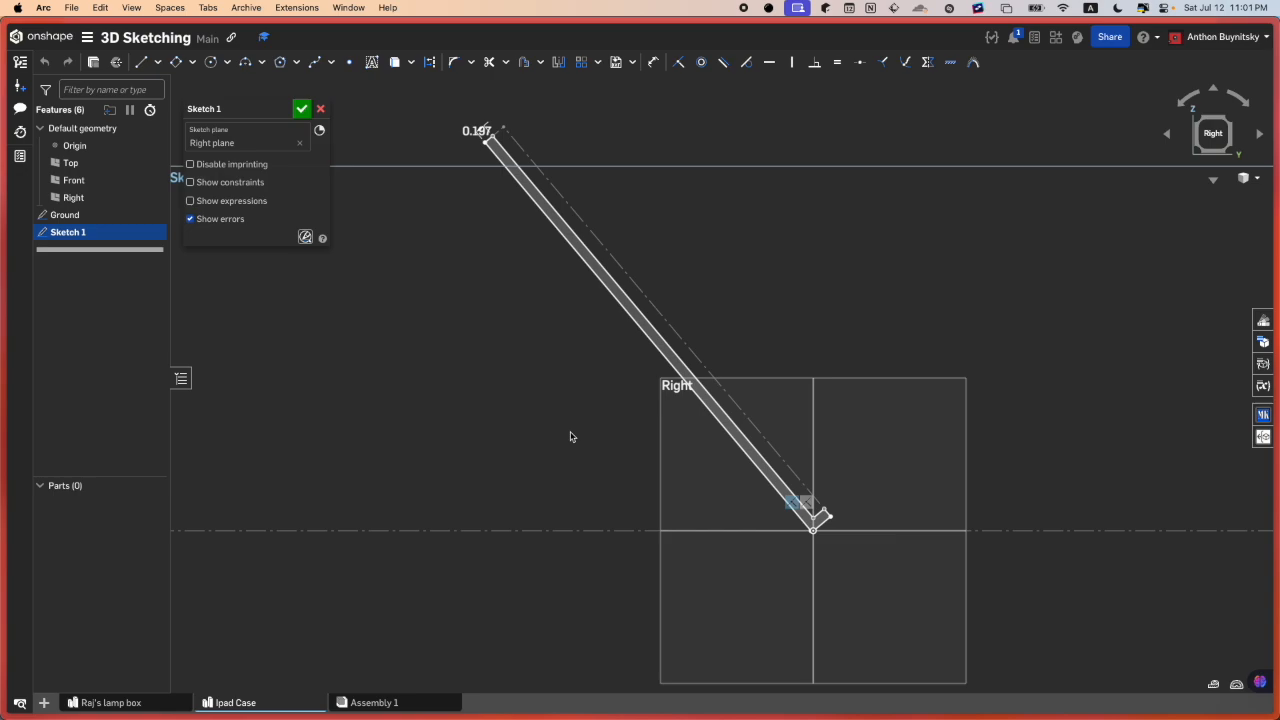
scroll(714, 463, "up", 1)
scroll(714, 463, "up", 1)
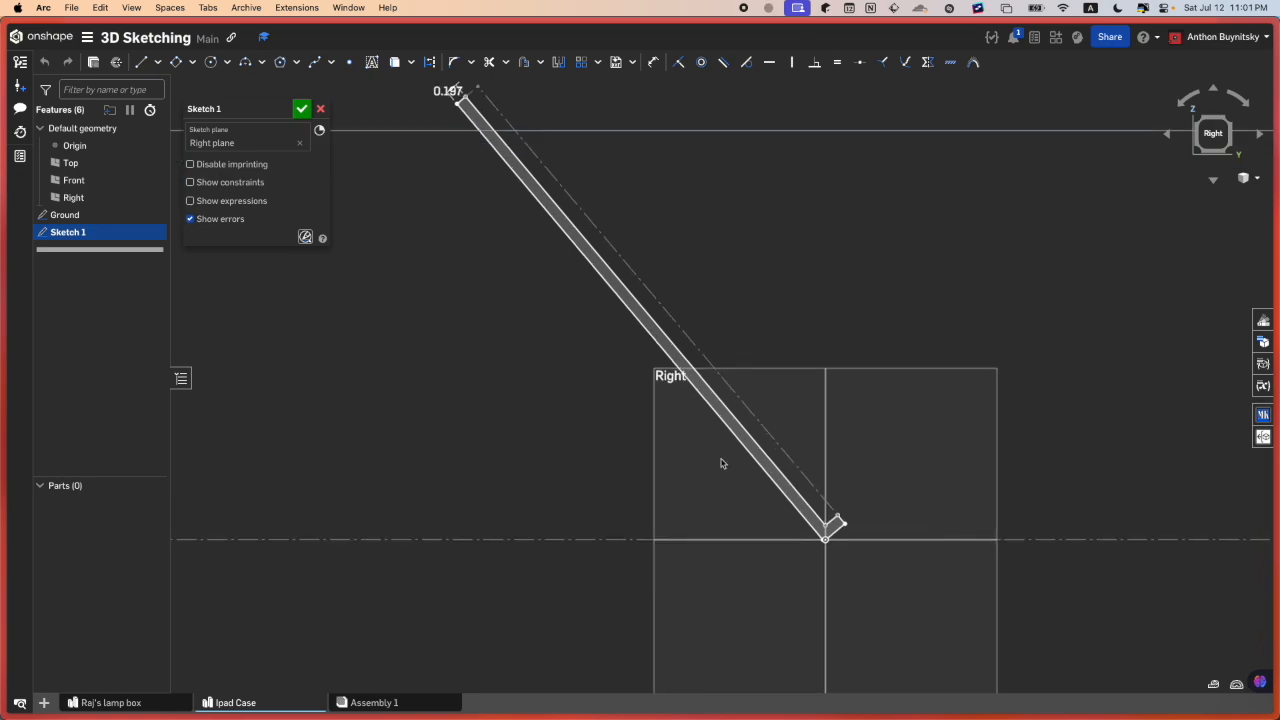
scroll(731, 446, "up", 2)
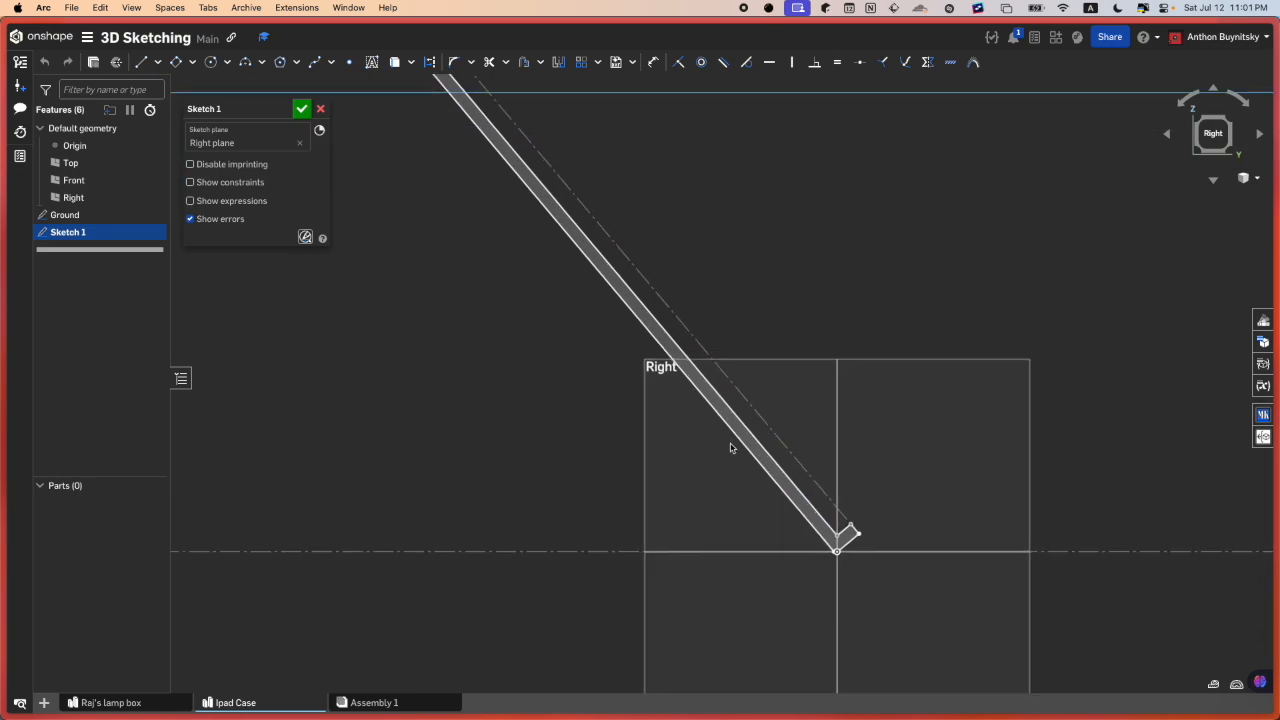
middle_click_drag(736, 457, 742, 466)
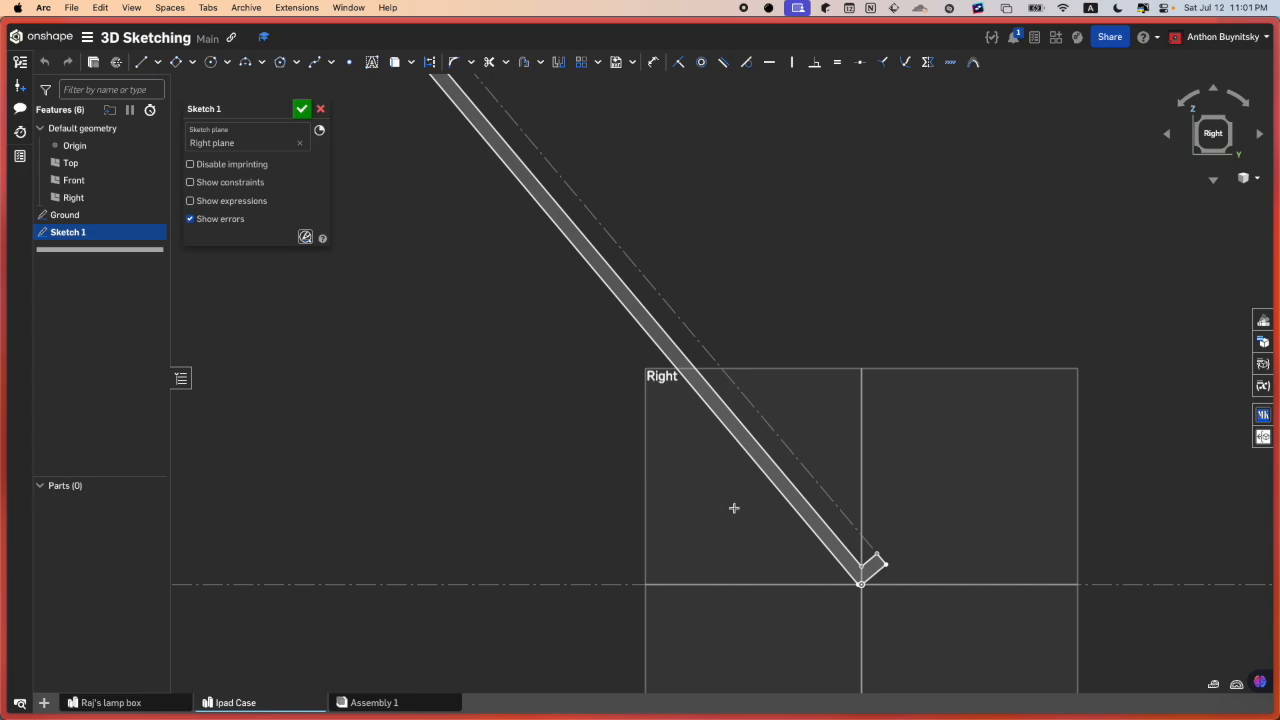
- Sketch a base line about 1.69 in long along the ground from the outer line's lower end, and a sloped line back to the outer line
key("l")
scroll(852, 600, "up", 5)
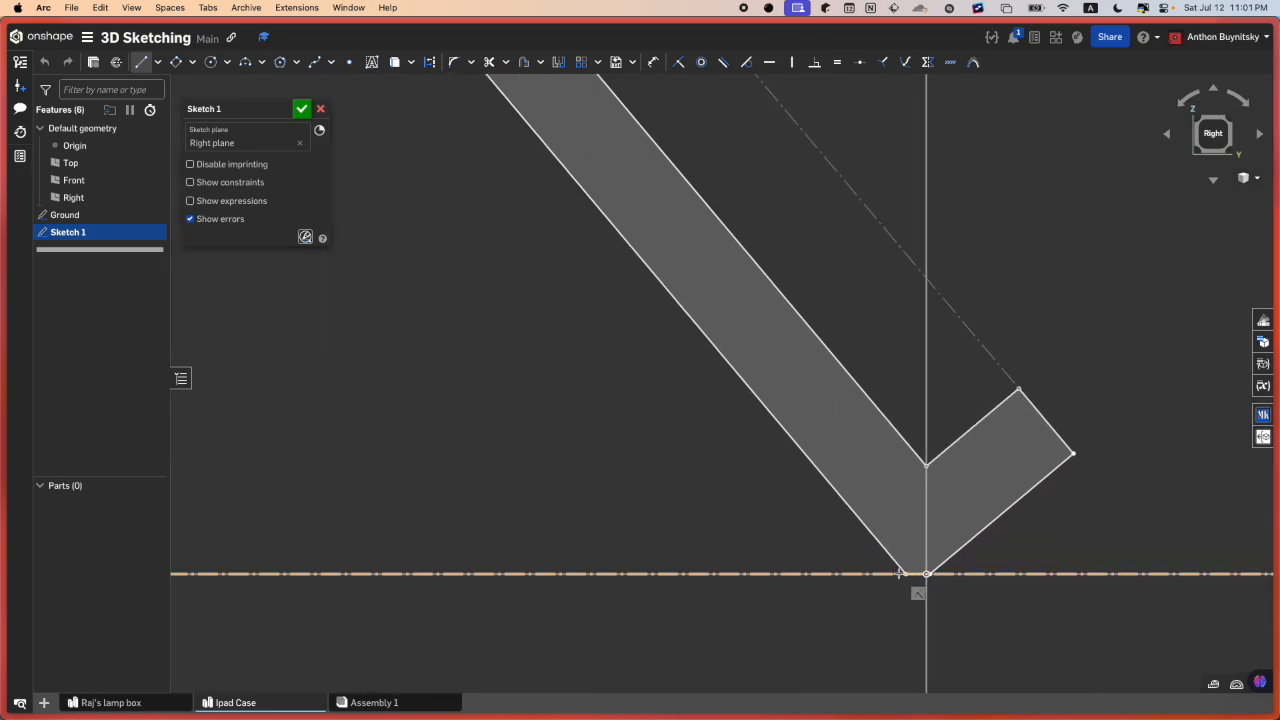
left_click(926, 575)
scroll(518, 584, "down", 3)
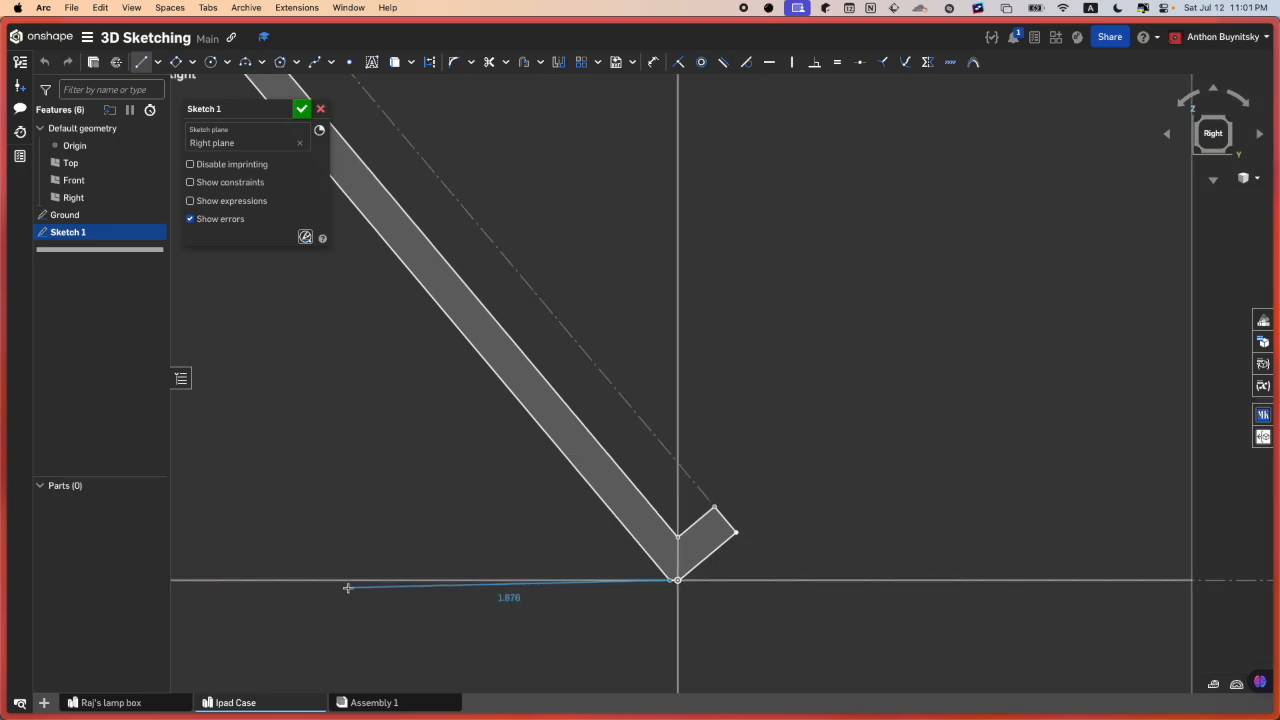
middle_click_drag(349, 586, 586, 588)
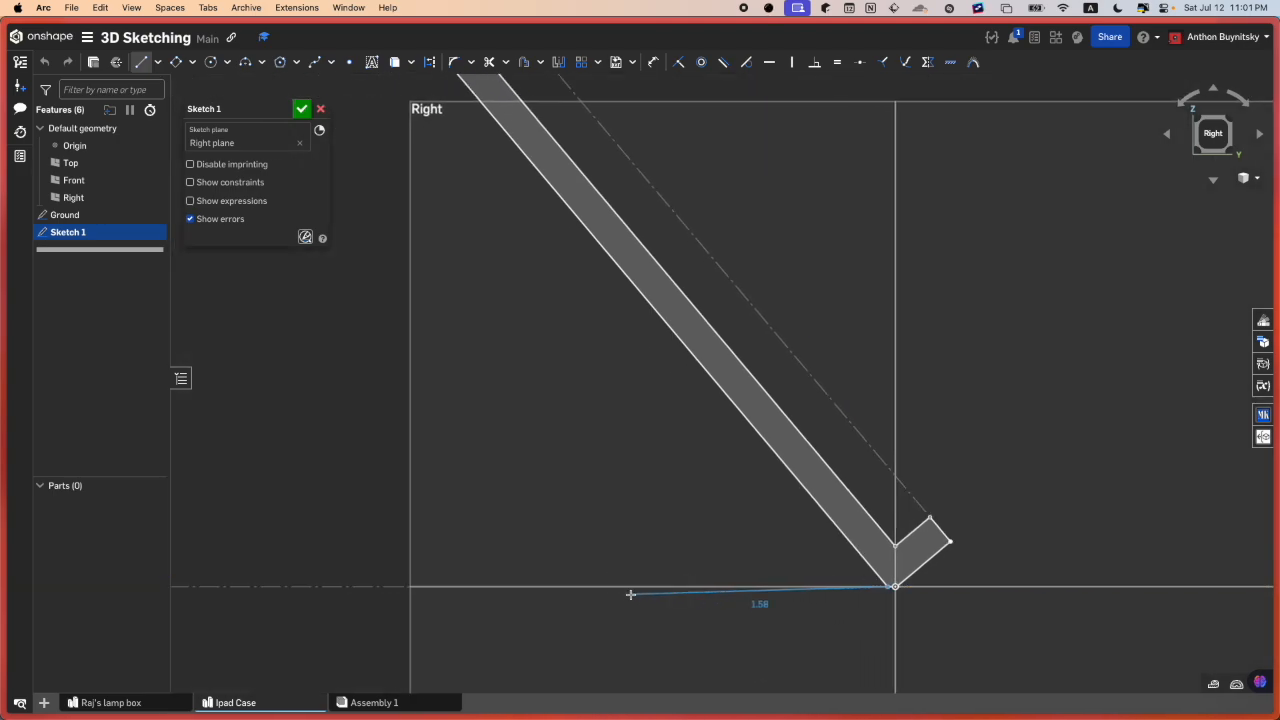
left_click(613, 587)
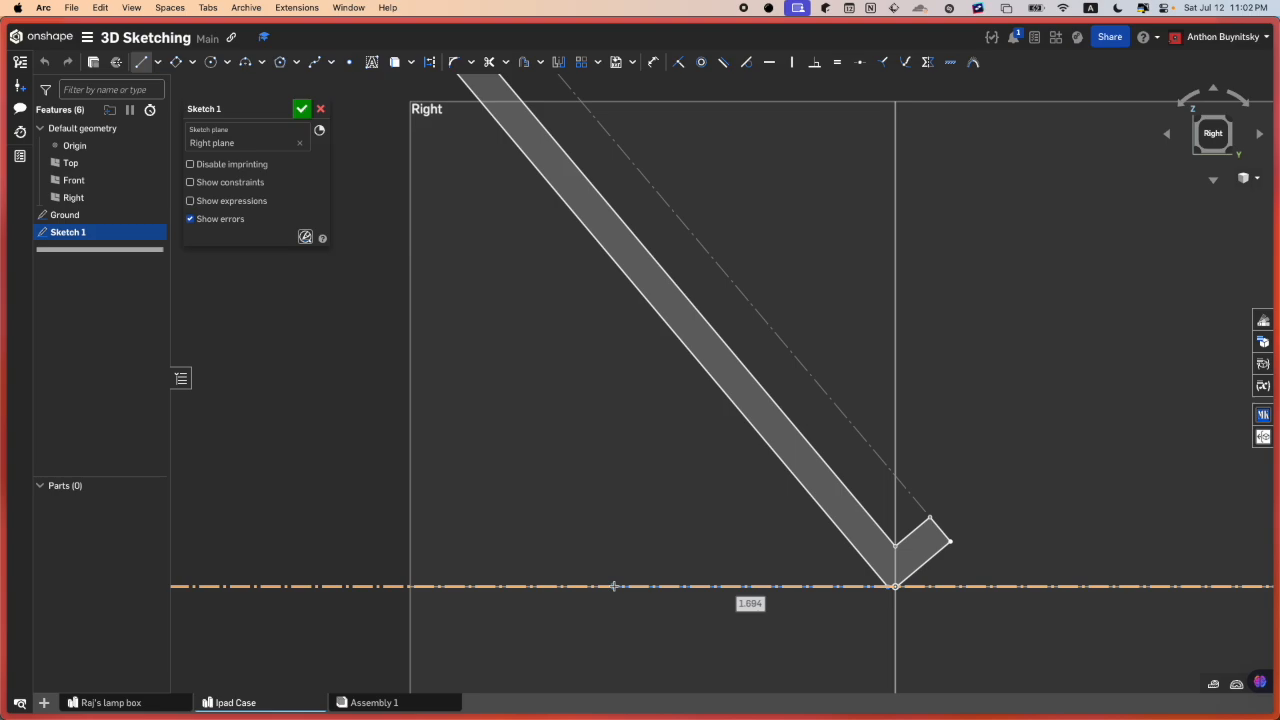
left_click(762, 443)
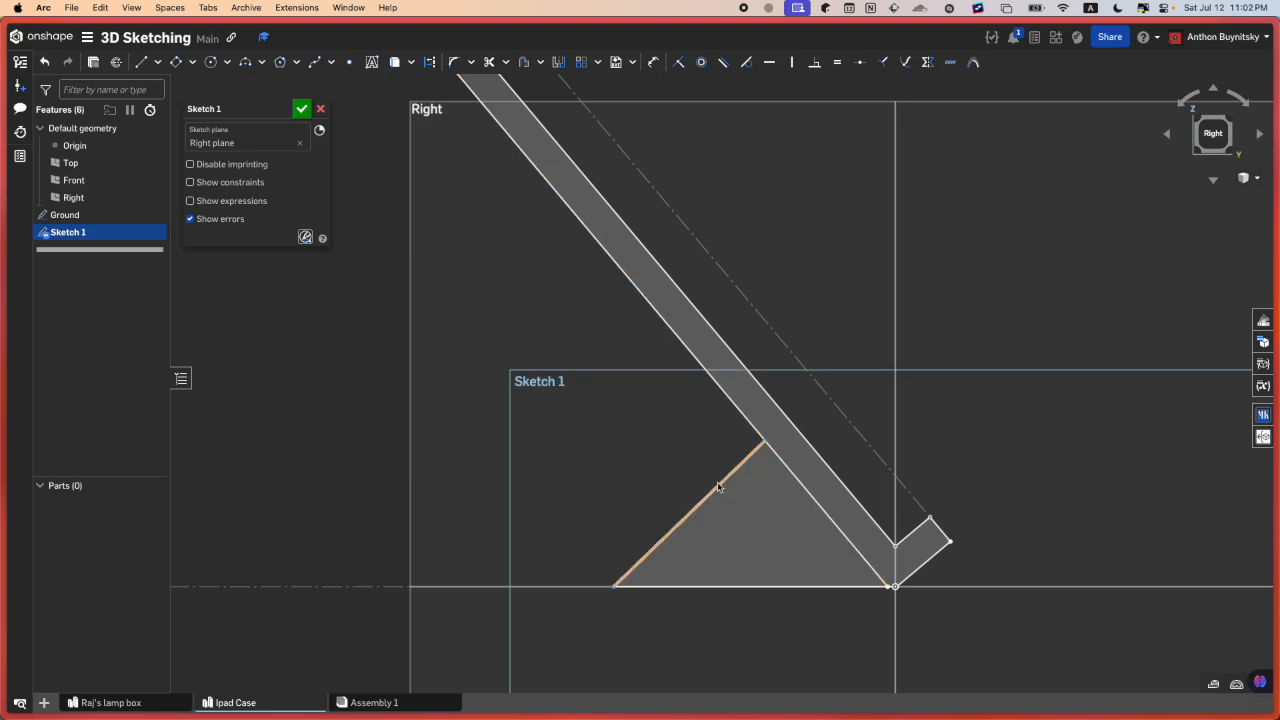
- Make the stand's sloped line equal in length to its base line, and dimension the sloped line at 0.5 in
left_click(668, 532)
left_click(703, 588)
key("e")
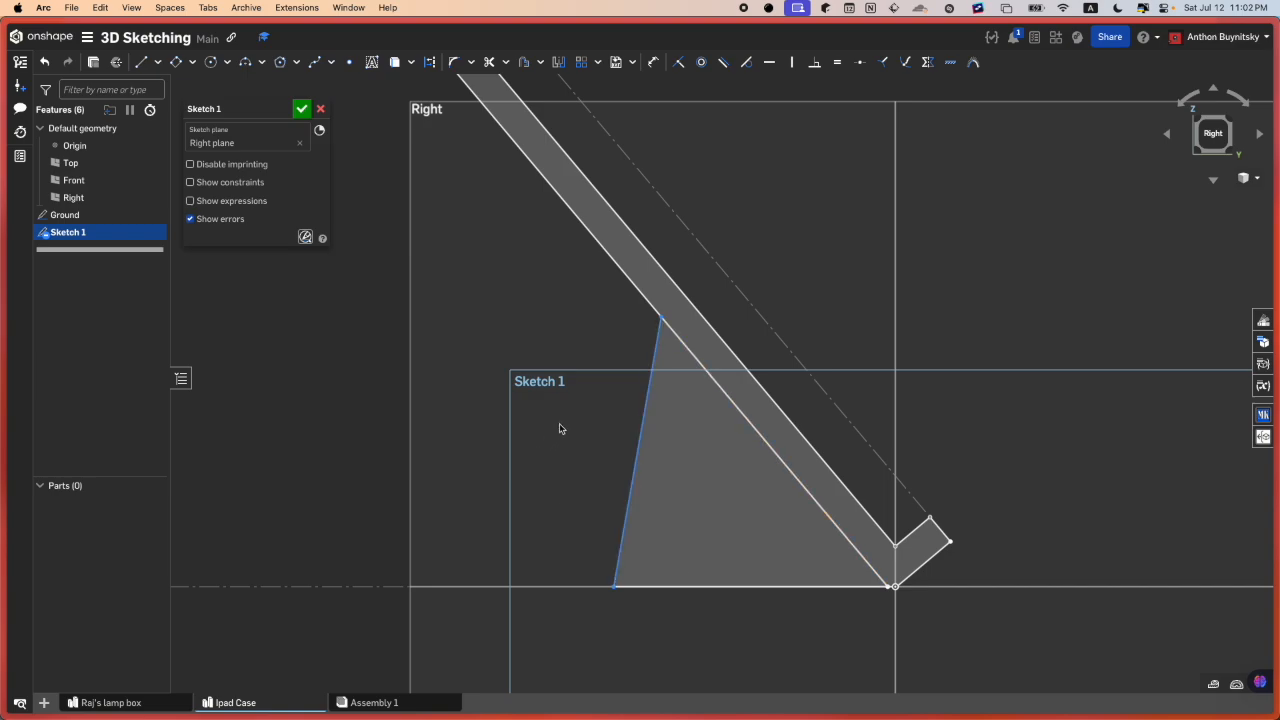
key("d")
left_click(646, 434)
left_click(605, 477)
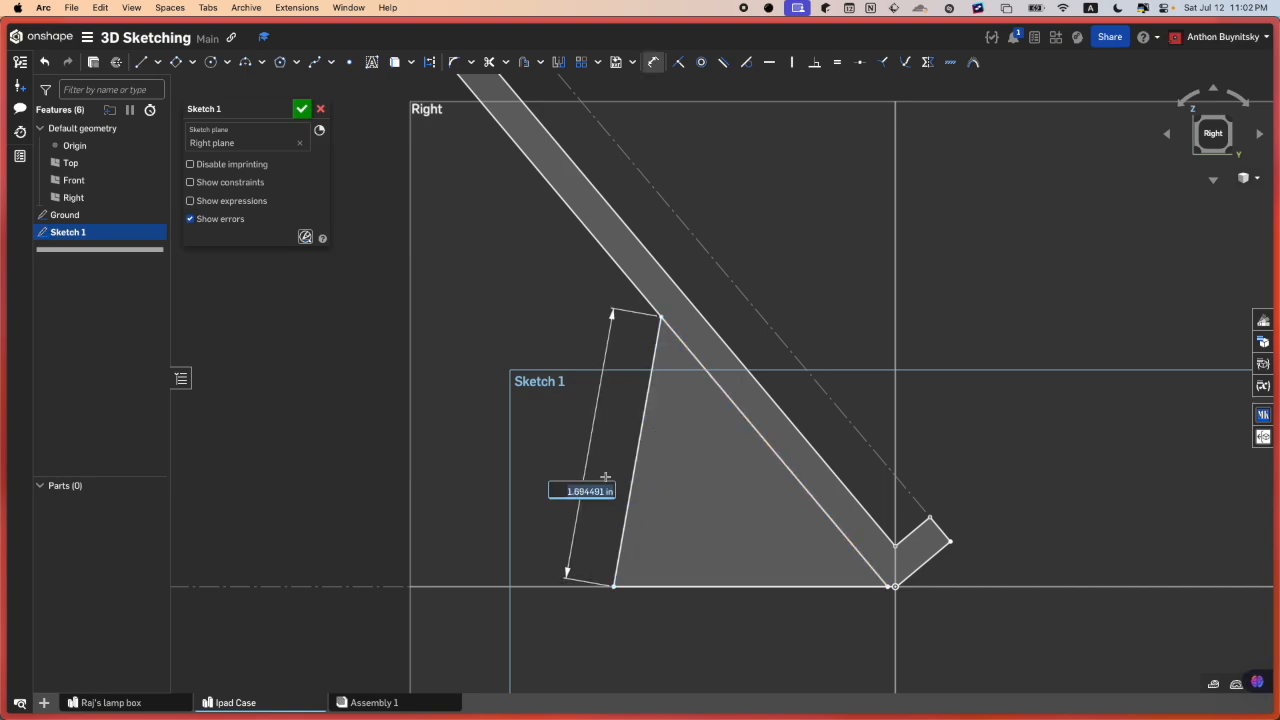
type("0.5")
key("Return")
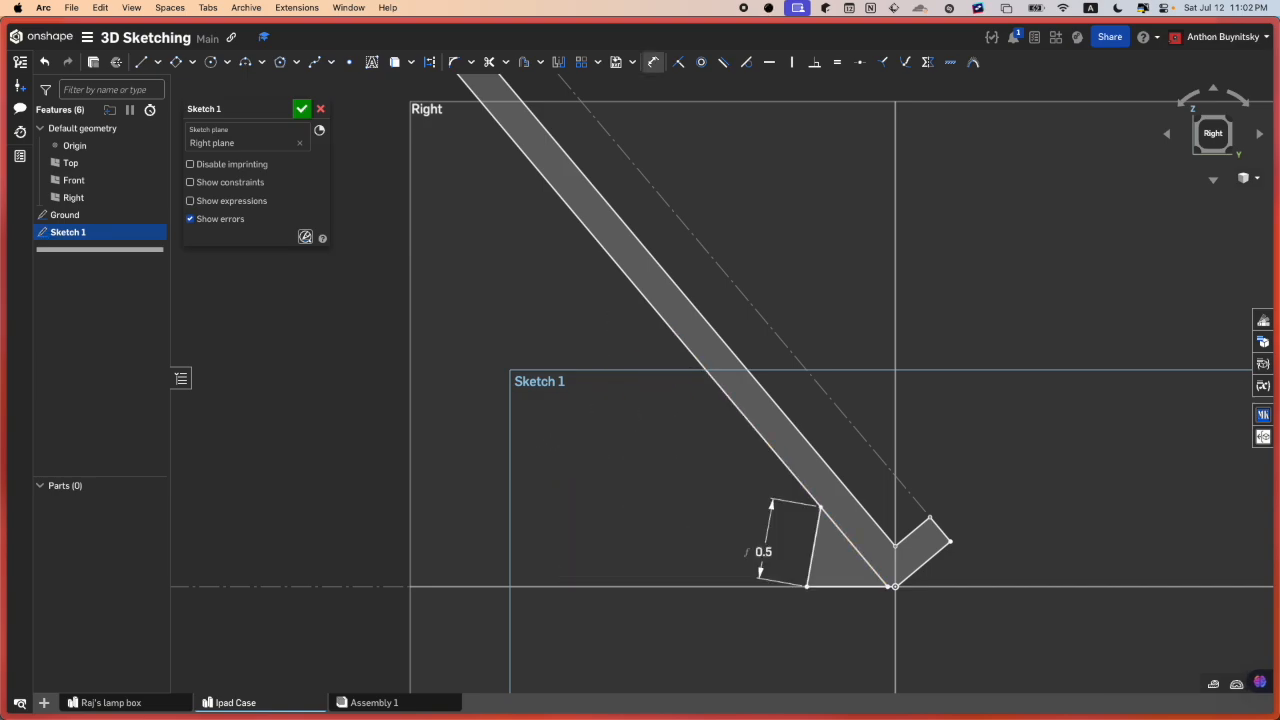
- Undo the 0.5 in dimension and the equal constraint on the stand's sloped line and base
key("super+z")
key("super+z")
key("super+z")
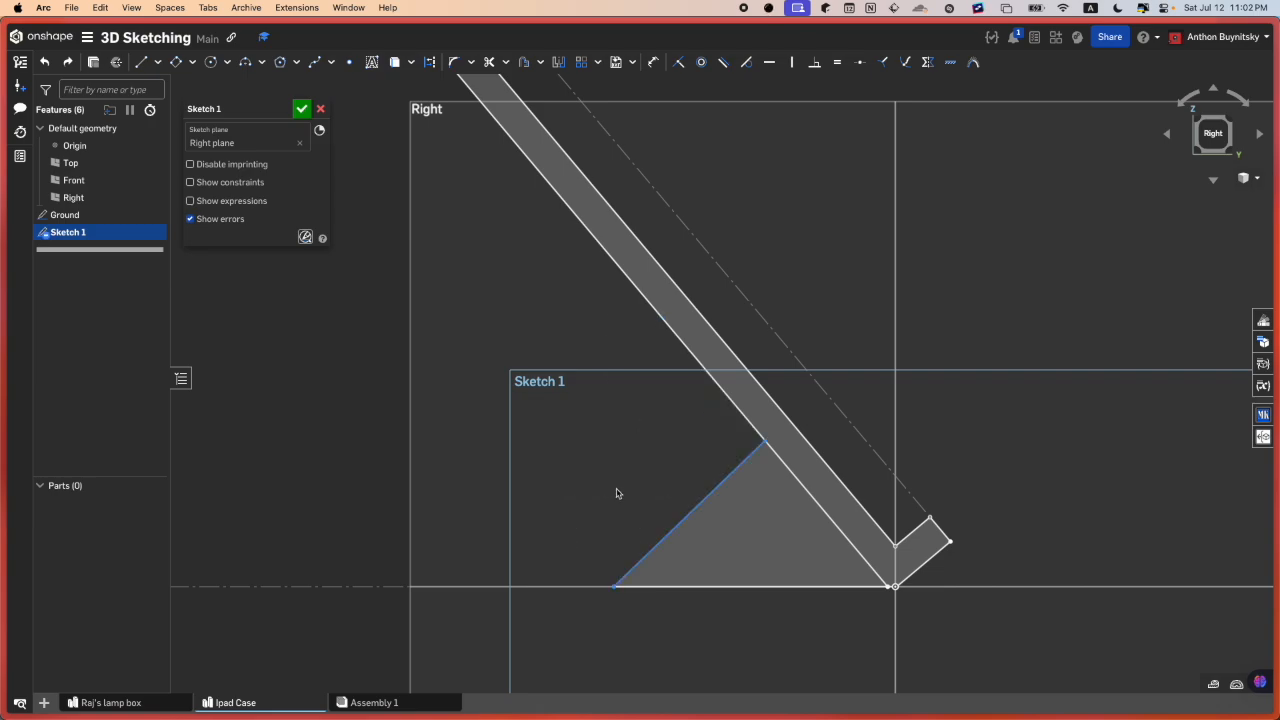
- Dimension the stand triangle's base line along the ground and set its length to 1.2 in
key("d")
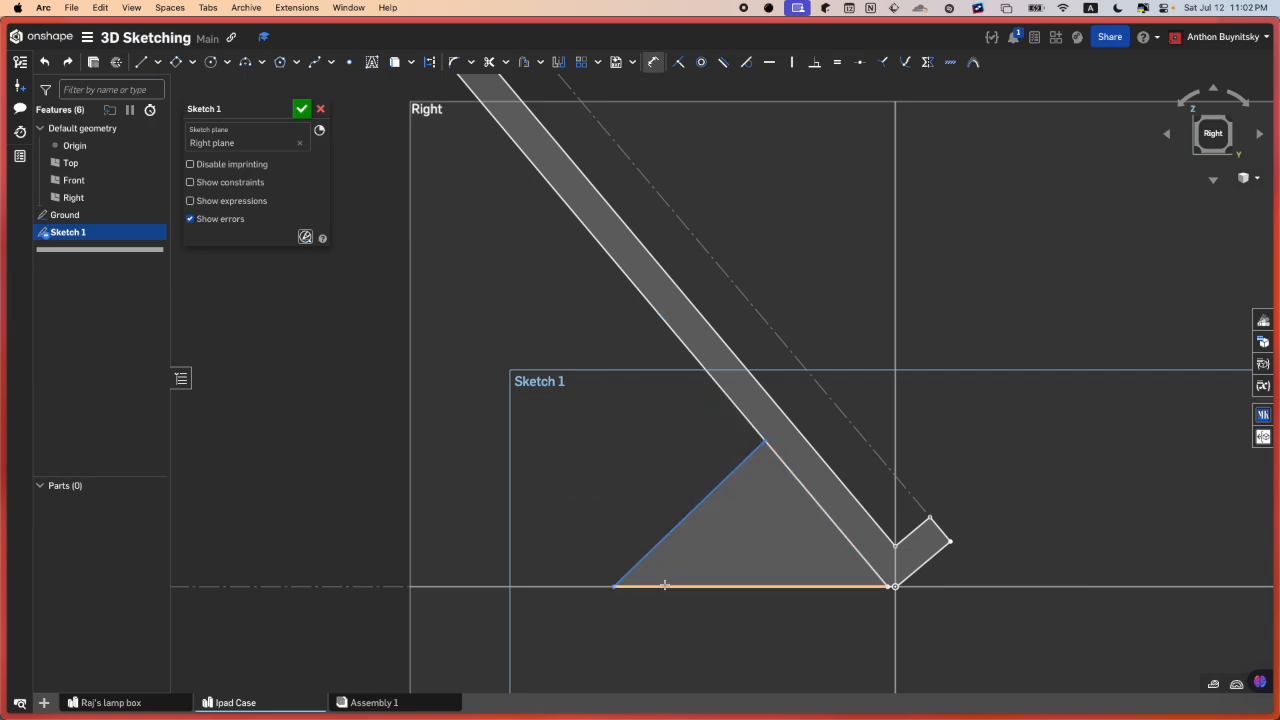
left_click(664, 586)
left_click(656, 610)
type("1")
key("Return")
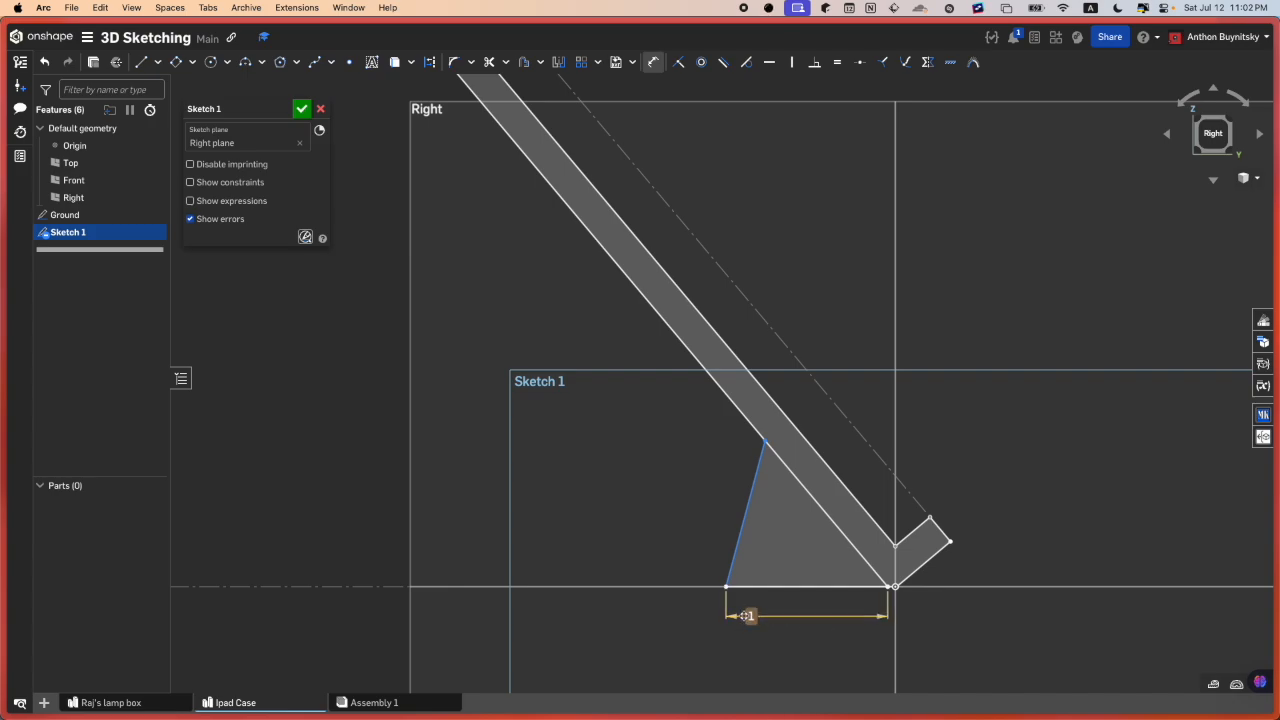
double_click(746, 616)
type("1.2")
key("Return")
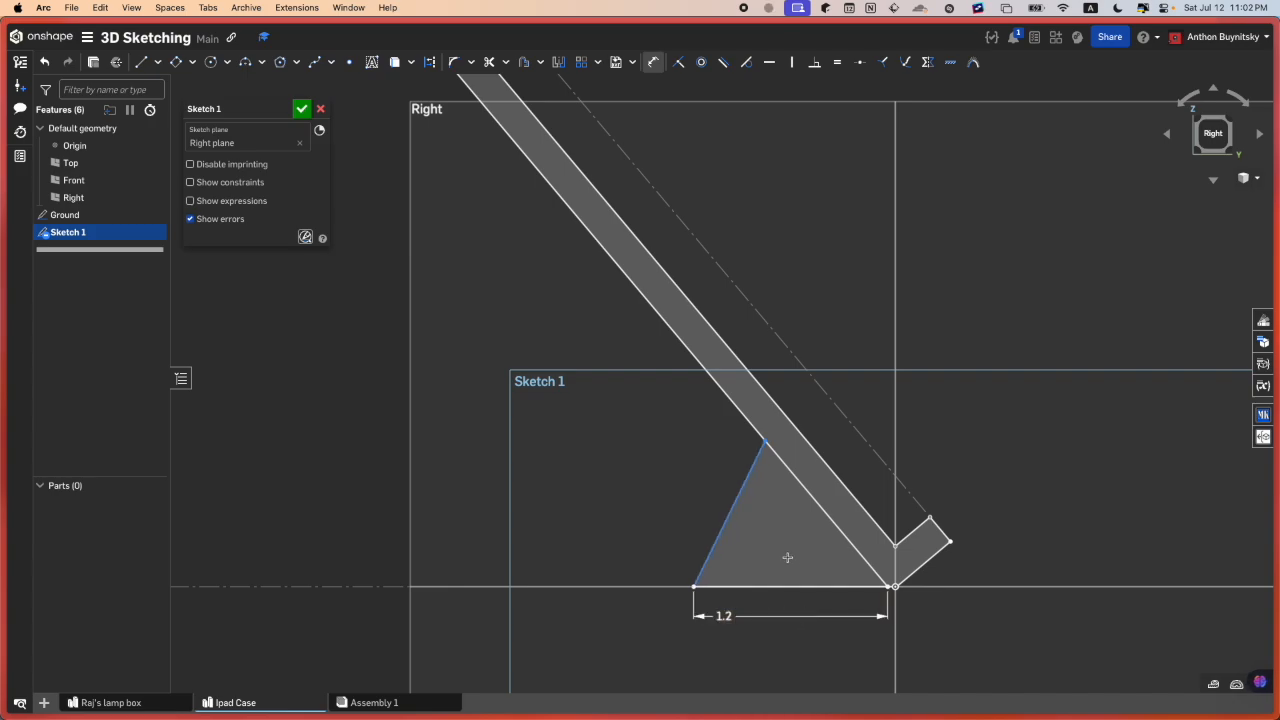
- Dimension the stand triangle's sloped line at 1.2 in, and change its length to 1 in
left_click(737, 498)
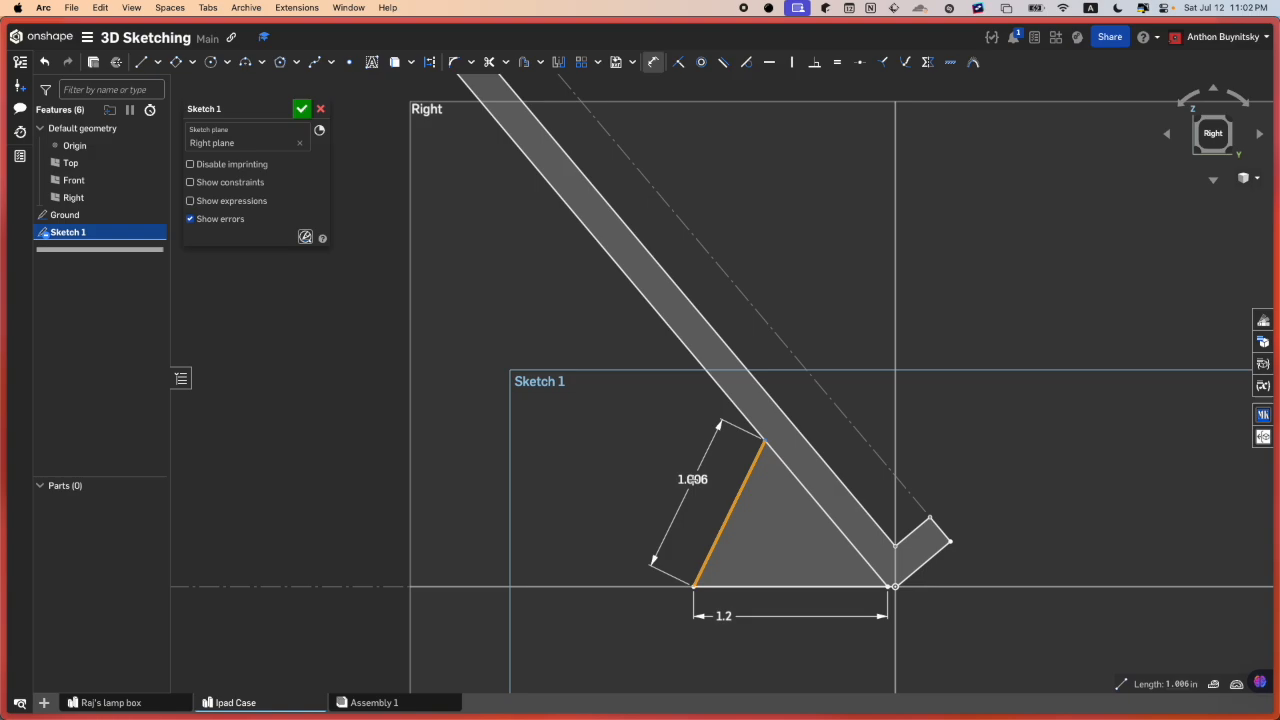
left_click(693, 479)
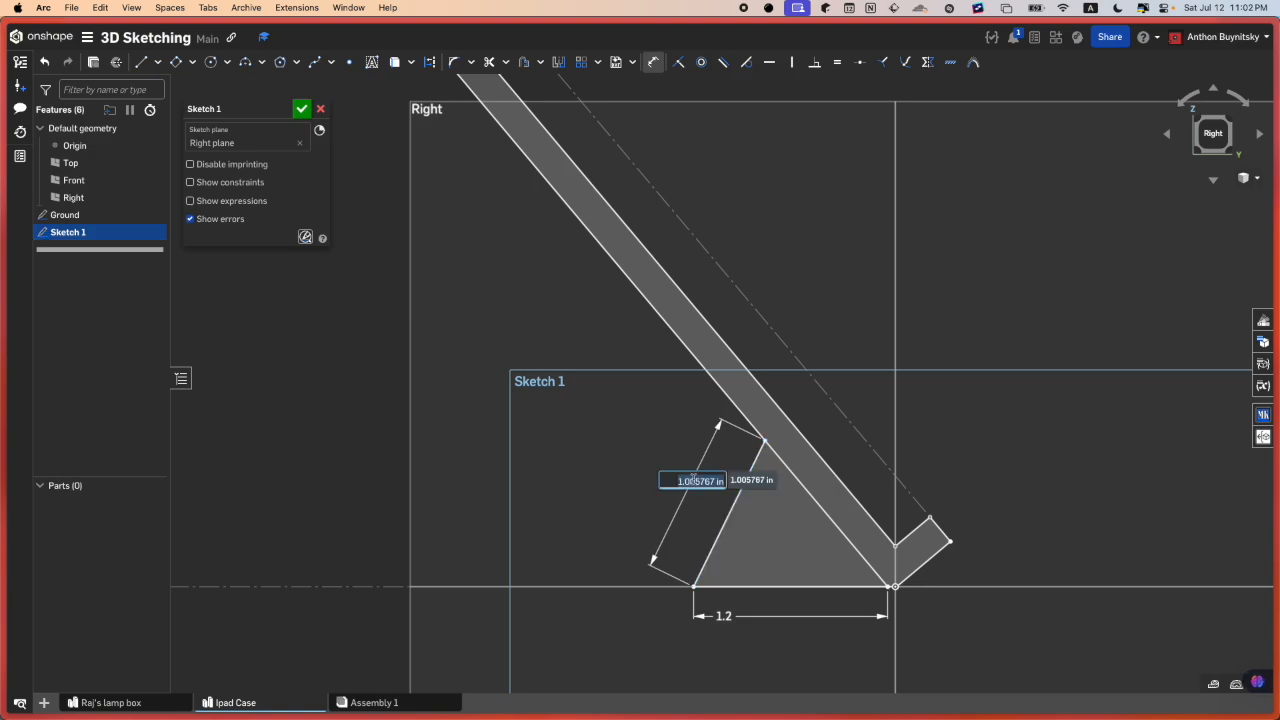
type("1.2")
key("Return")
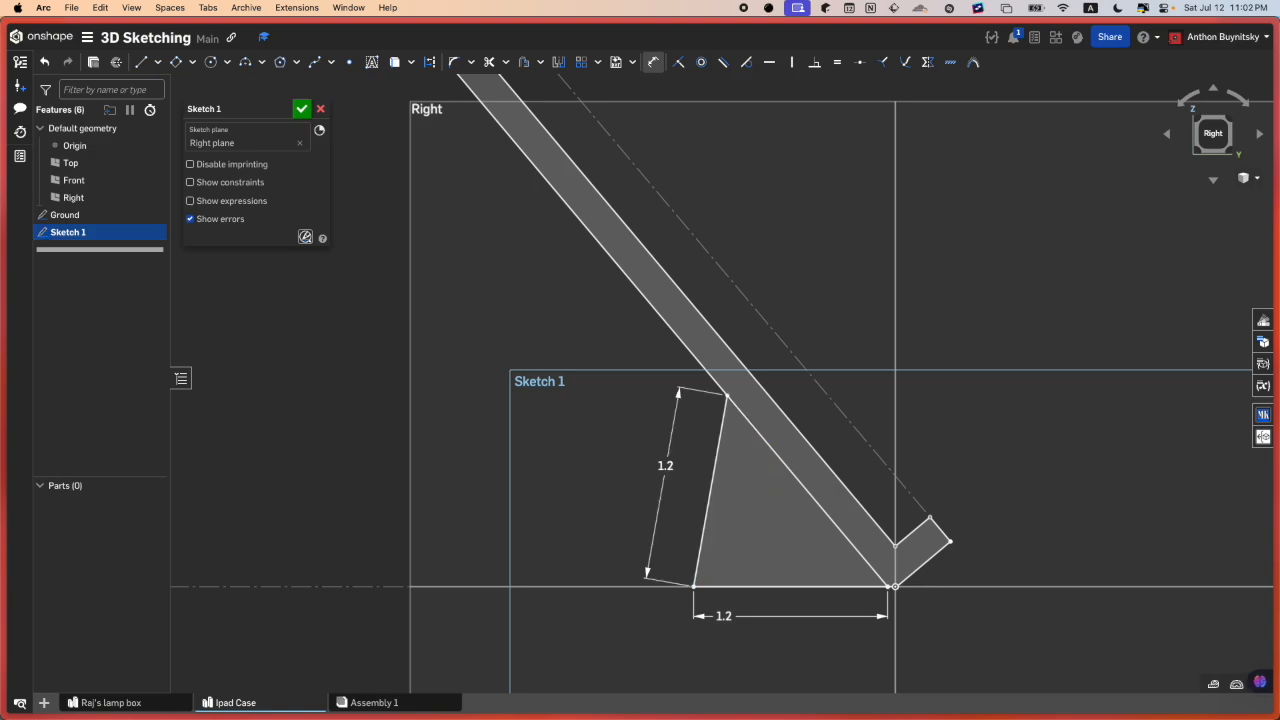
double_click(686, 474)
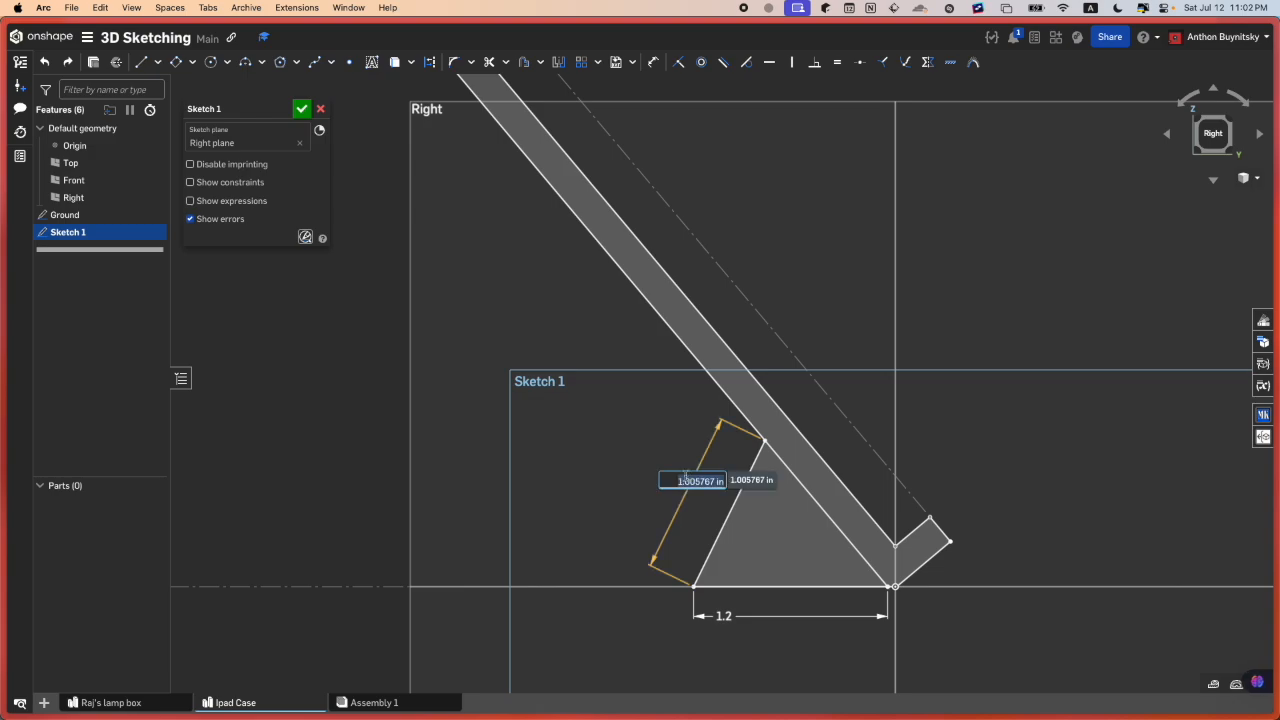
type("1")
key("Return")
scroll(741, 519, "down", 3)
scroll(747, 522, "up", 8)
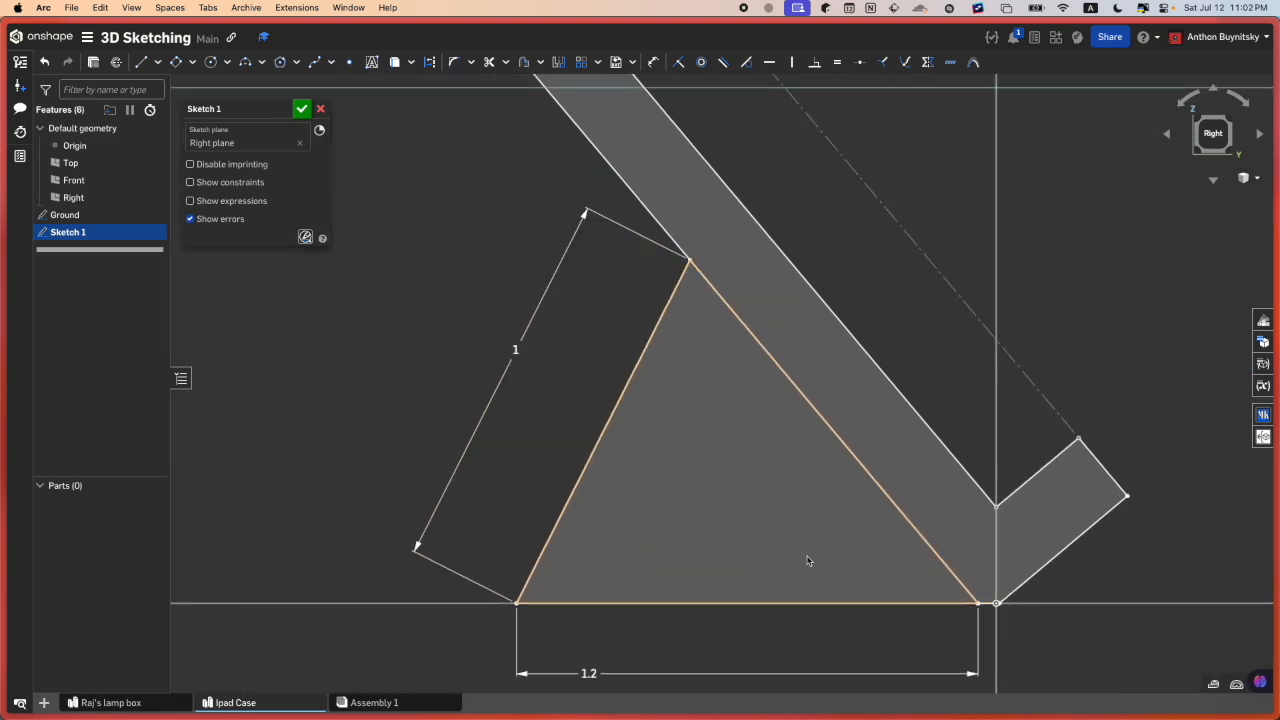
- Delete the length dimension of the stand triangle's sloped line
scroll(742, 555, "down", 3)
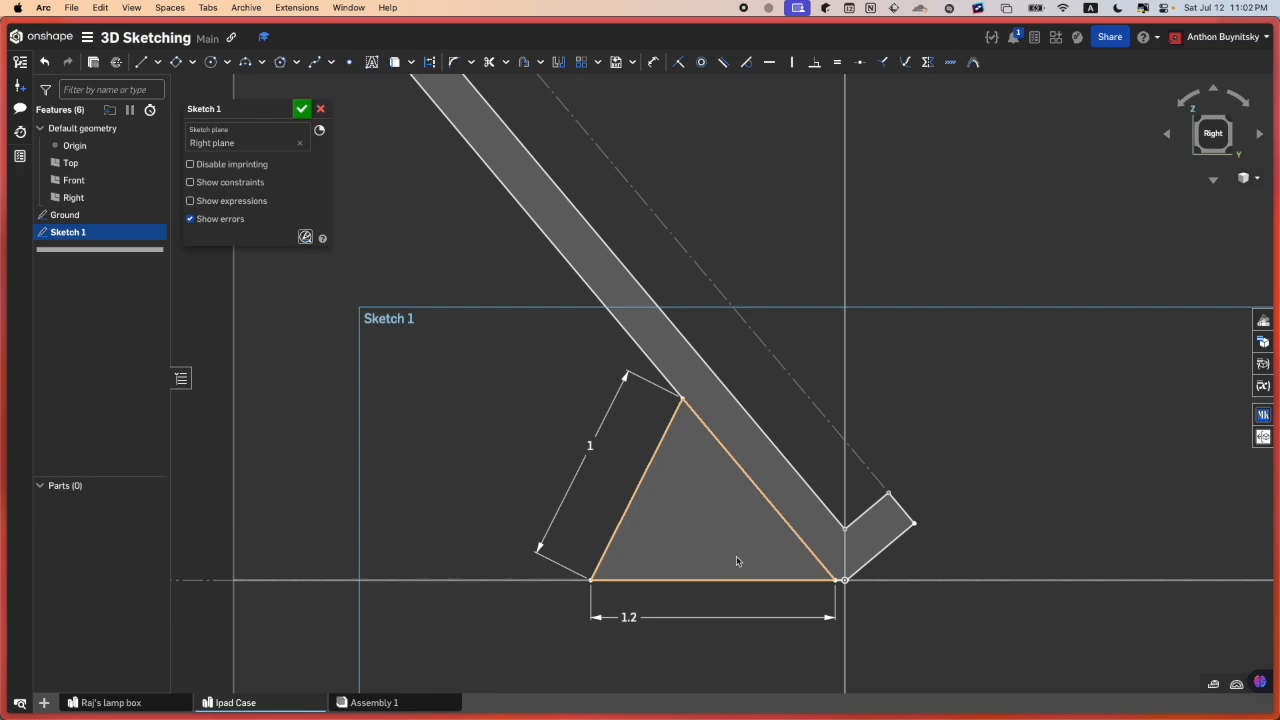
left_click(588, 447)
key("Delete")
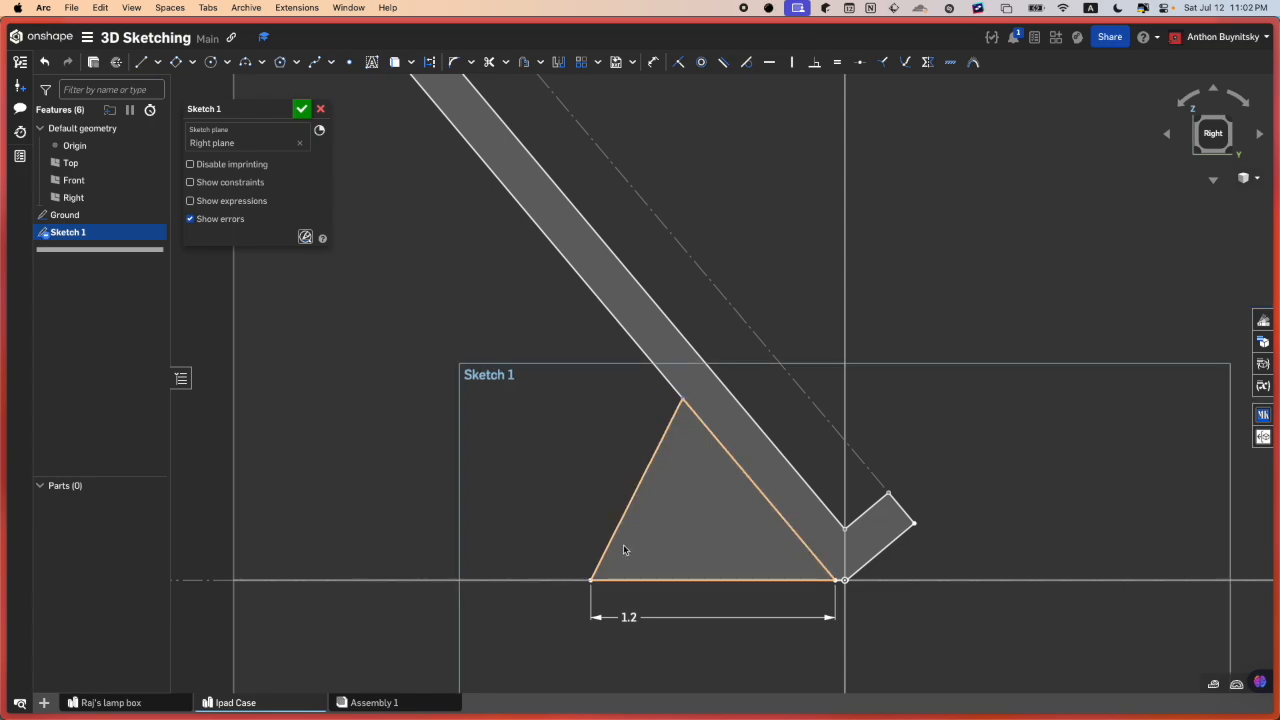
- Dimension the inner angle between the stand triangle's sloped line and its base at 60 degrees
key("u")
scroll(581, 569, "up", 3)
left_click(615, 552)
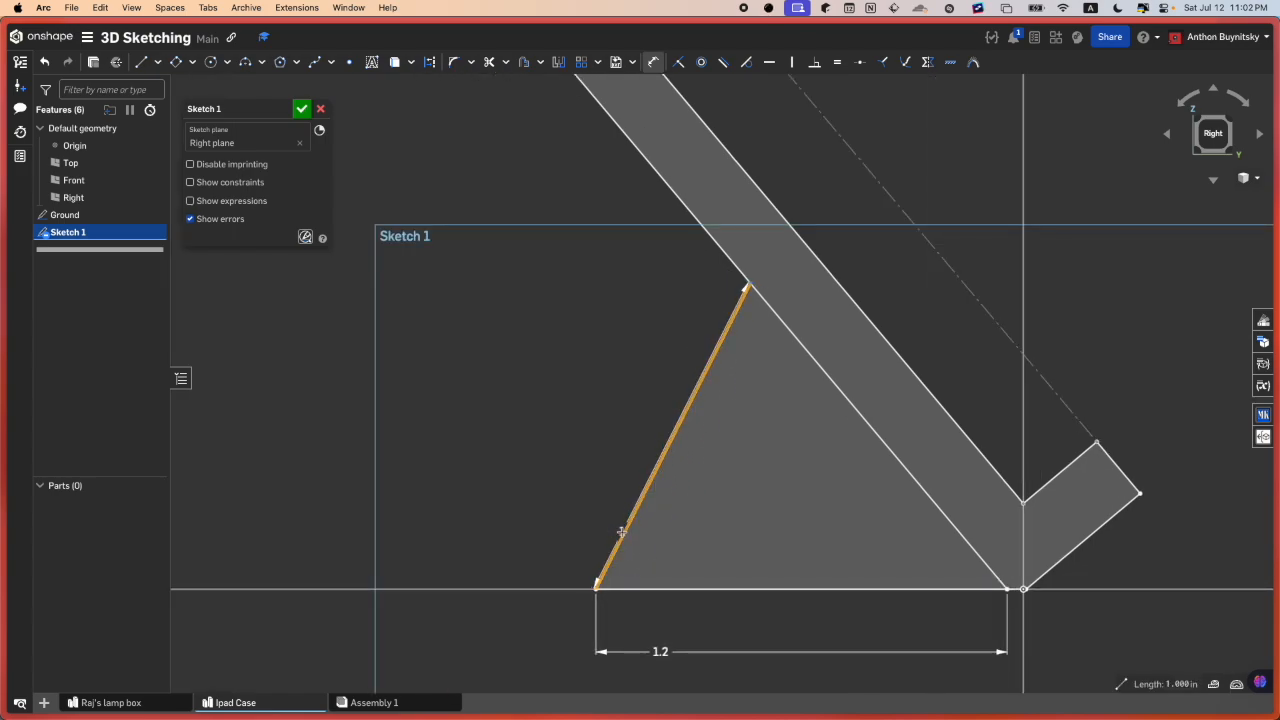
left_click(632, 589)
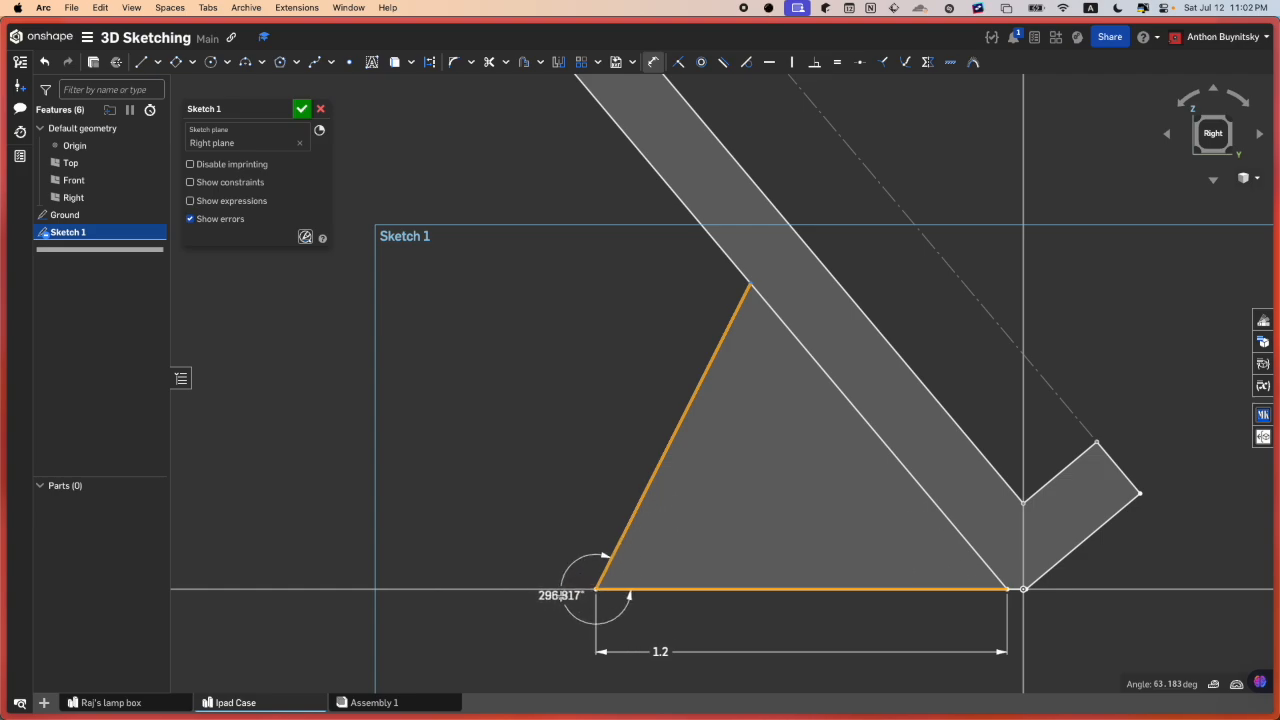
scroll(562, 595, "up", 2)
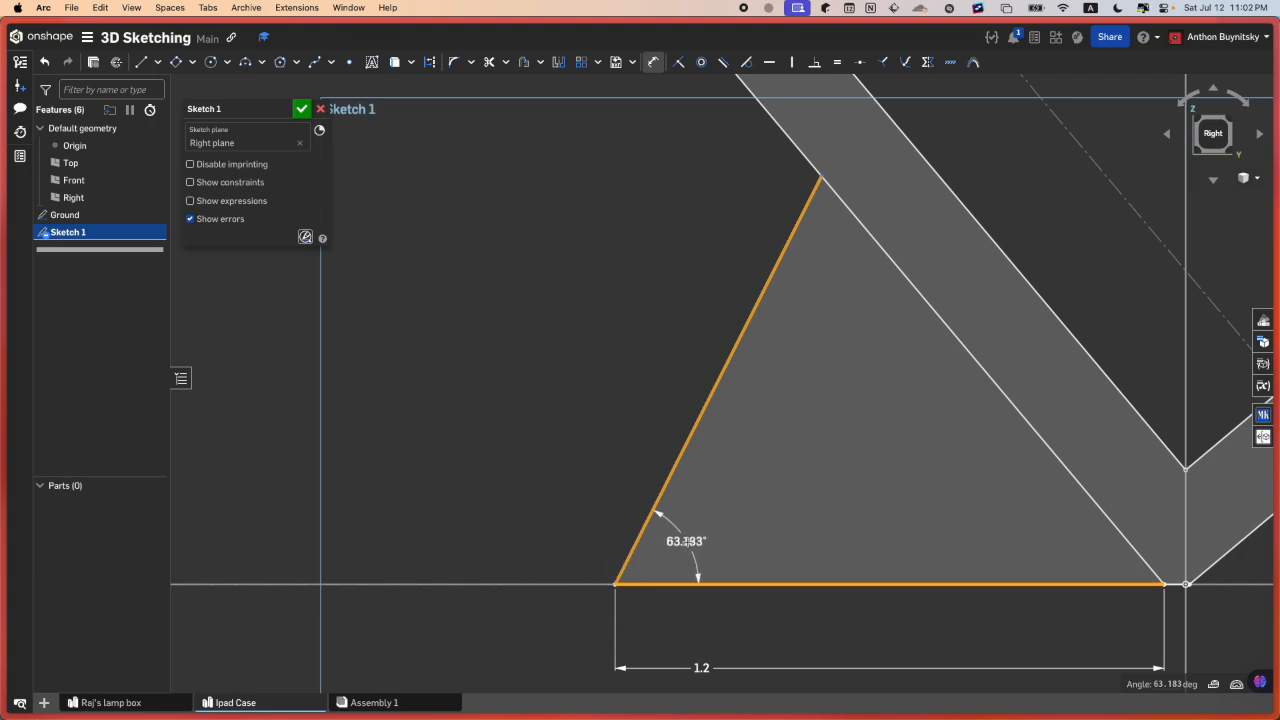
left_click(688, 540)
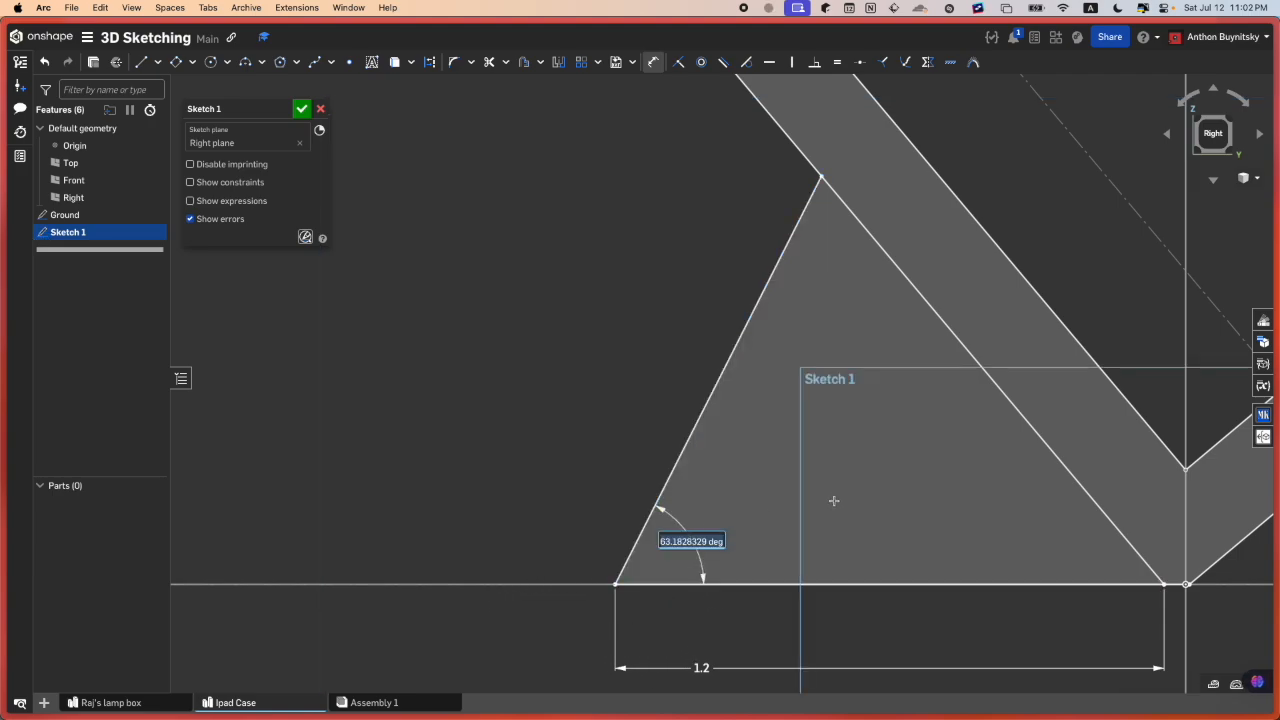
type("60")
key("Return")
scroll(833, 502, "down", 8)
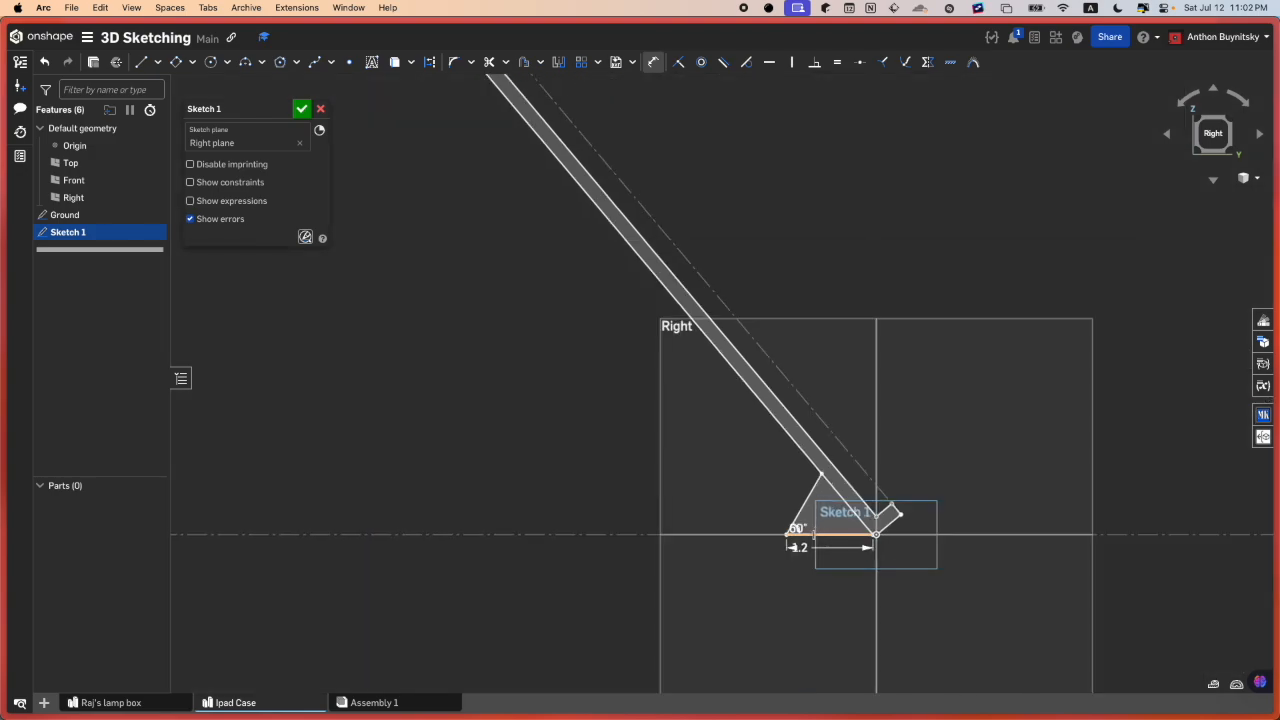
scroll(816, 533, "up", 6)
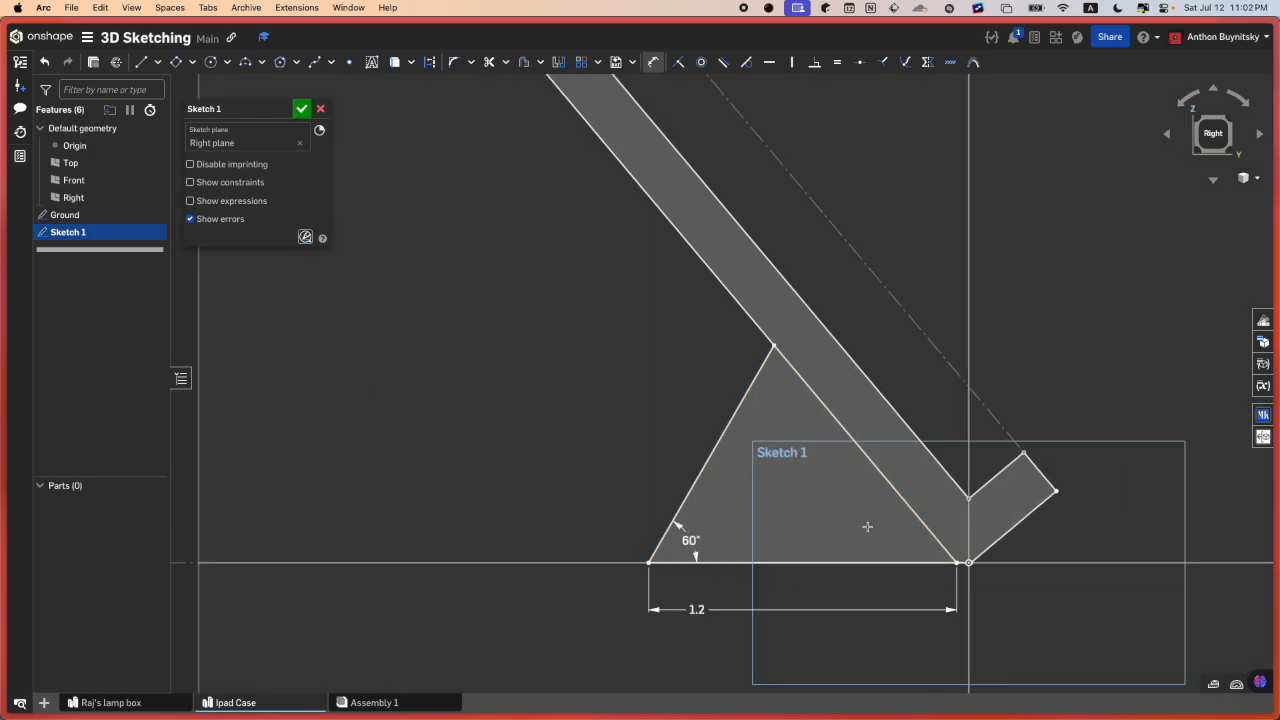
key("Escape")
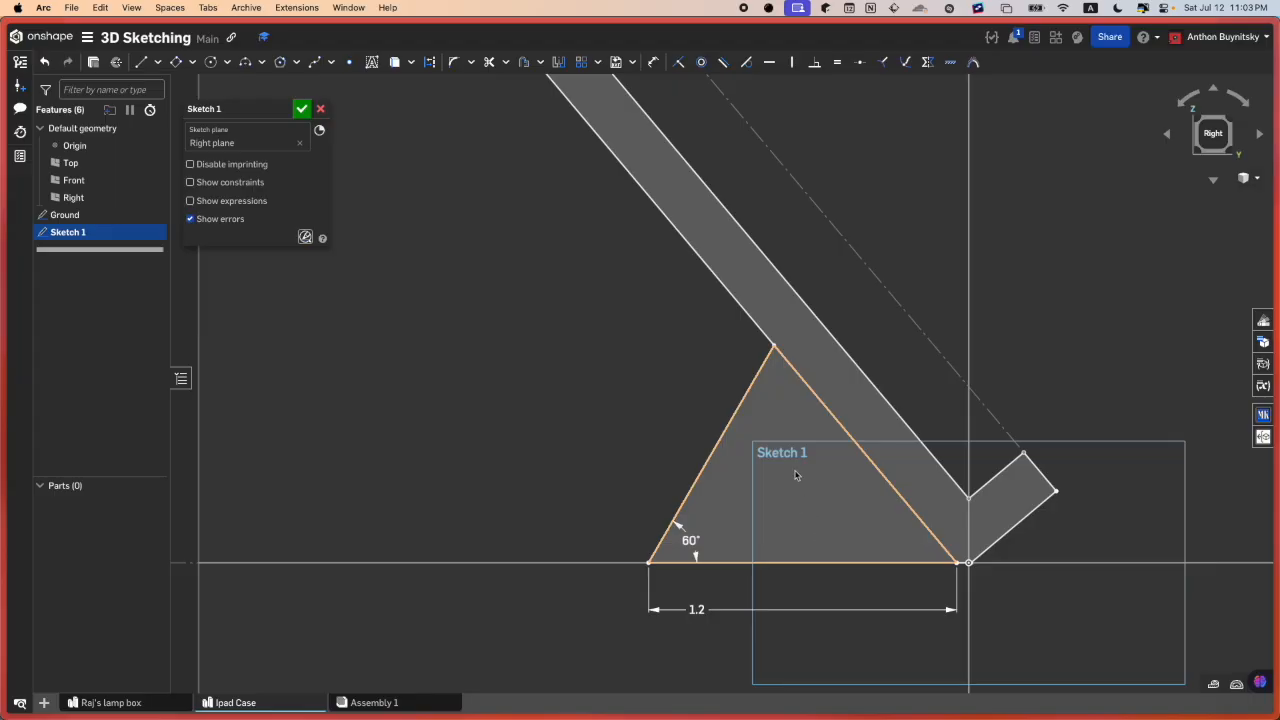
- Switch to the Amazon page of the MoKo iPad case to compare its folded stand with the sketched triangle
middle_click_drag(797, 475, 757, 488)
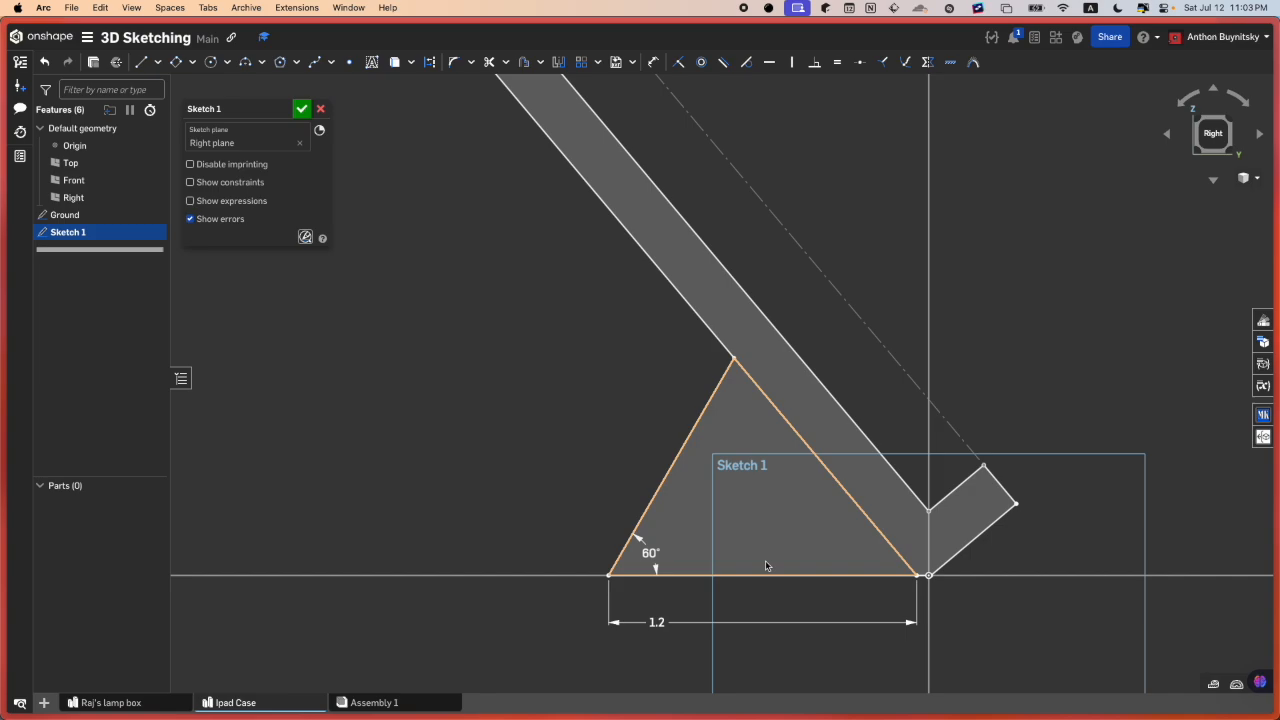
scroll(803, 527, "down", 2)
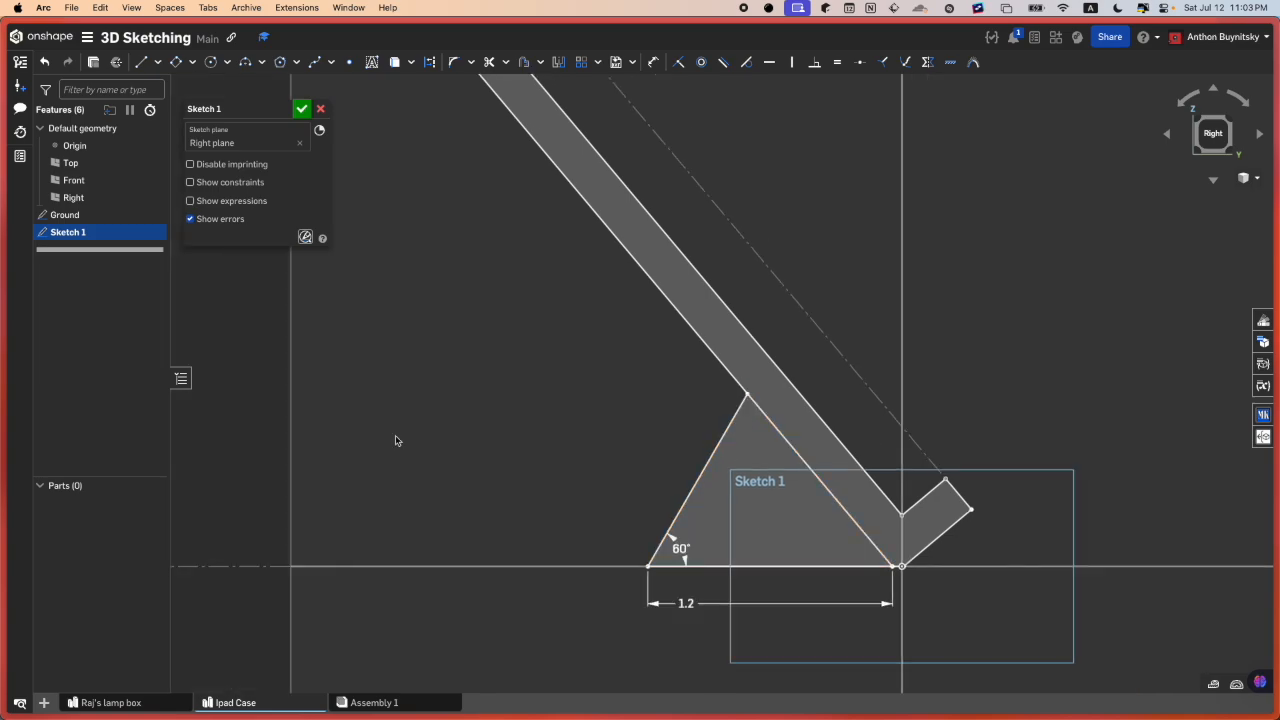
mouse_move(80, 411)
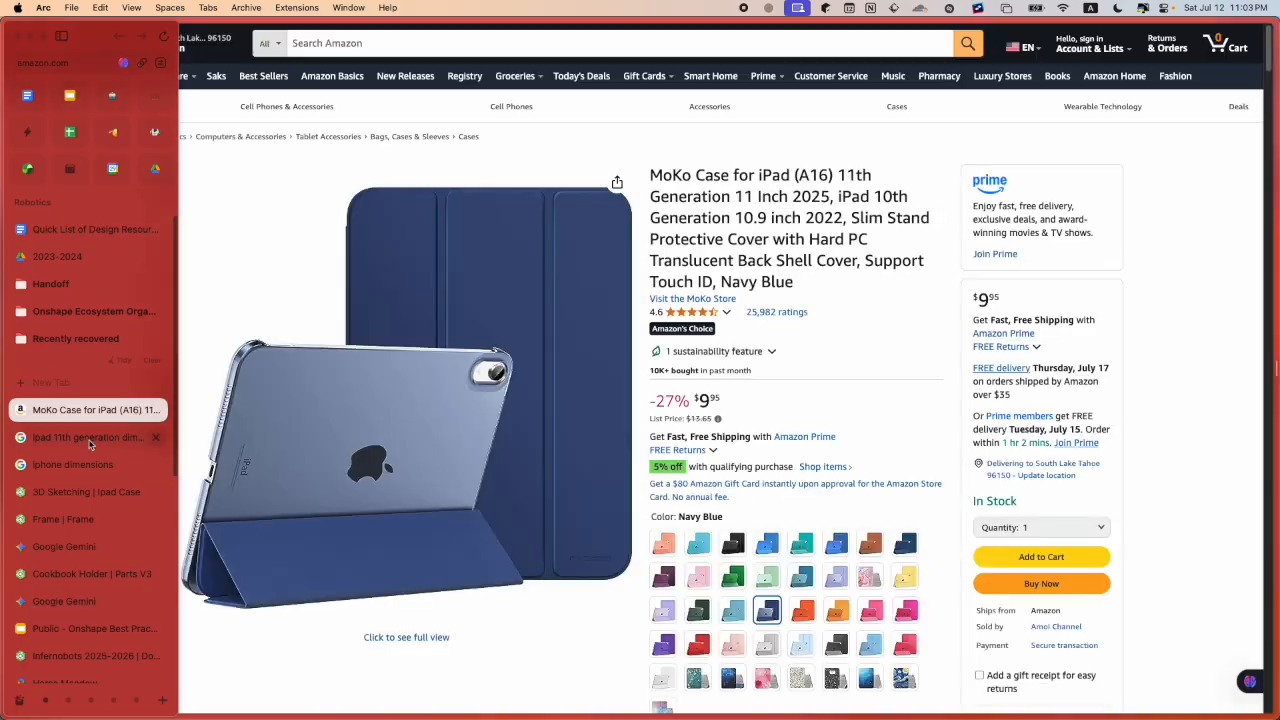
- Compare the Amazon product photo of the folded iPad case stand with the sketched triangle, and return to the Onshape iPad case sketch
left_click(84, 412)
left_click(100, 492)
left_click(108, 414)
left_click(97, 491)
left_click(90, 420)
mouse_move(291, 595)
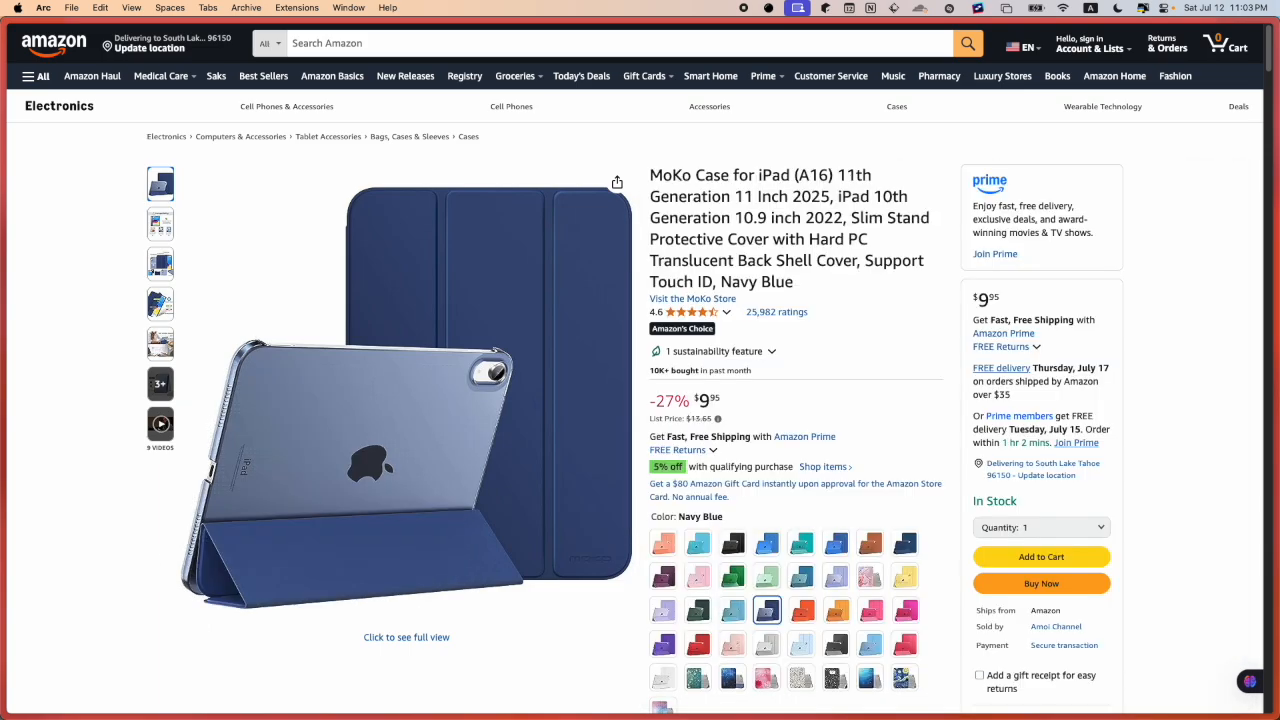
mouse_move(3, 545)
left_click(72, 492)
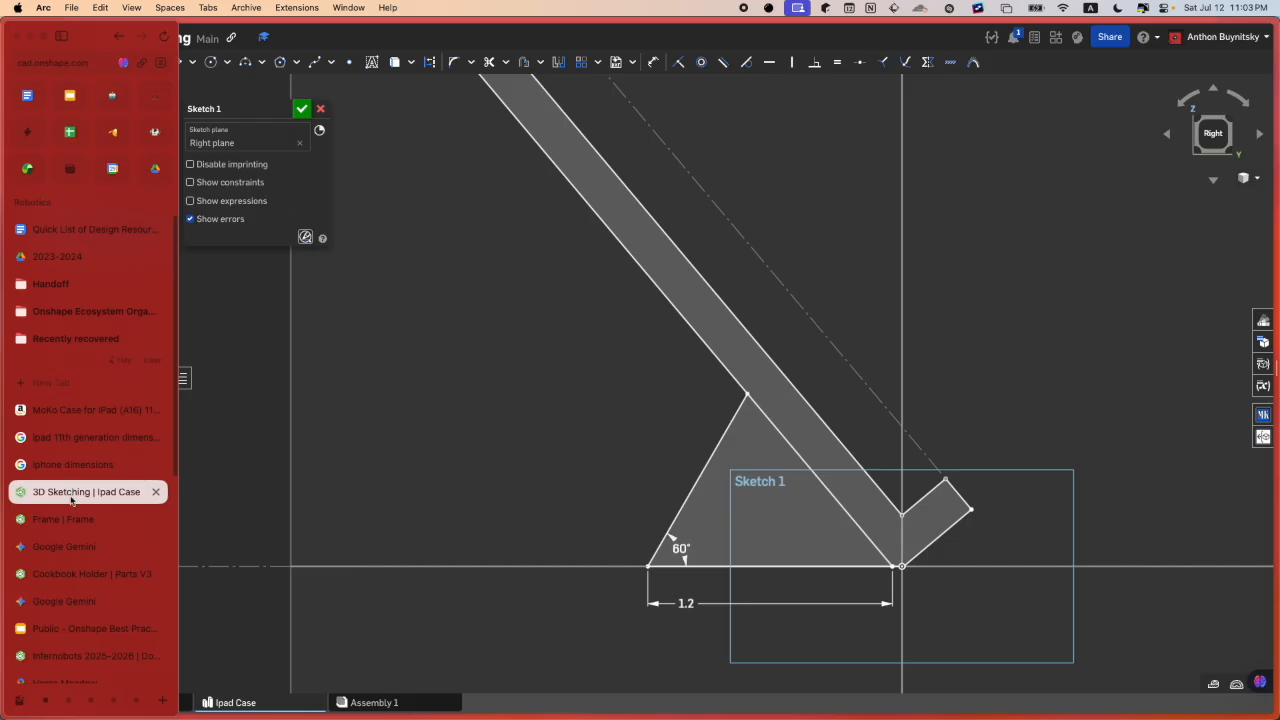
- Try to offset the stand triangle's base and outer sloped line inward by 2 mm
scroll(975, 553, "up", 3)
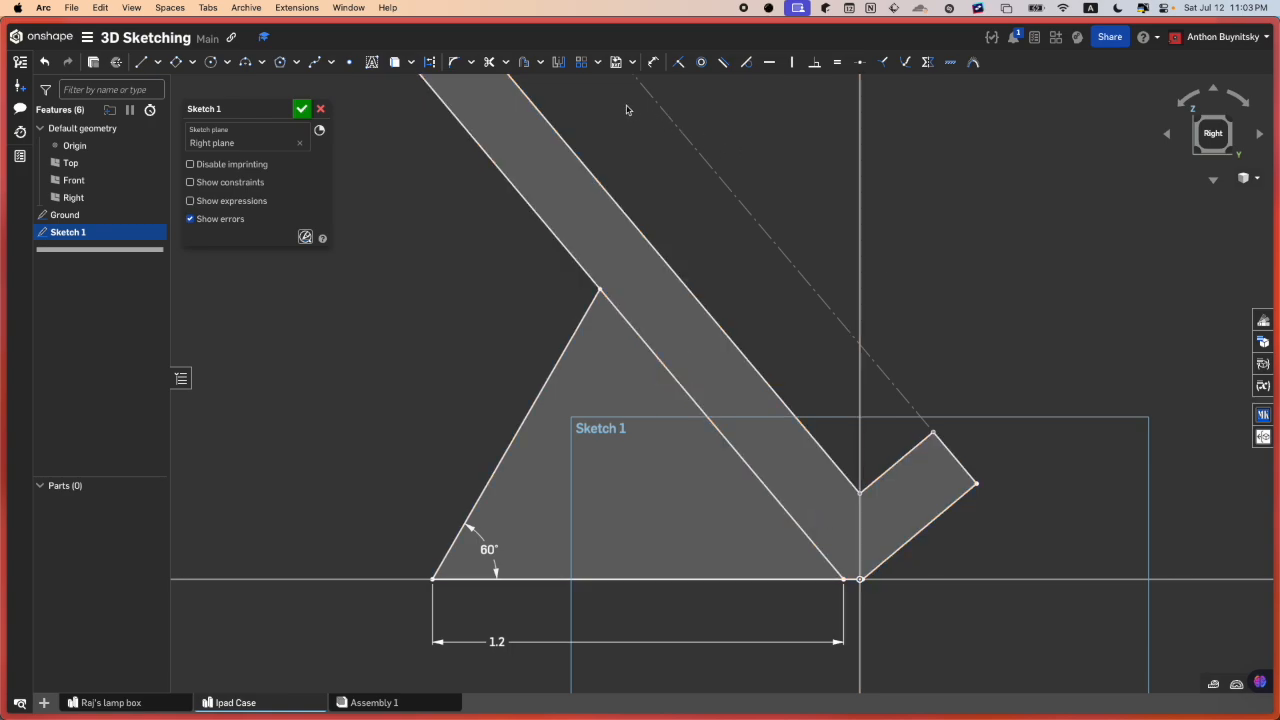
left_click(524, 62)
left_click(518, 63)
left_click(583, 578)
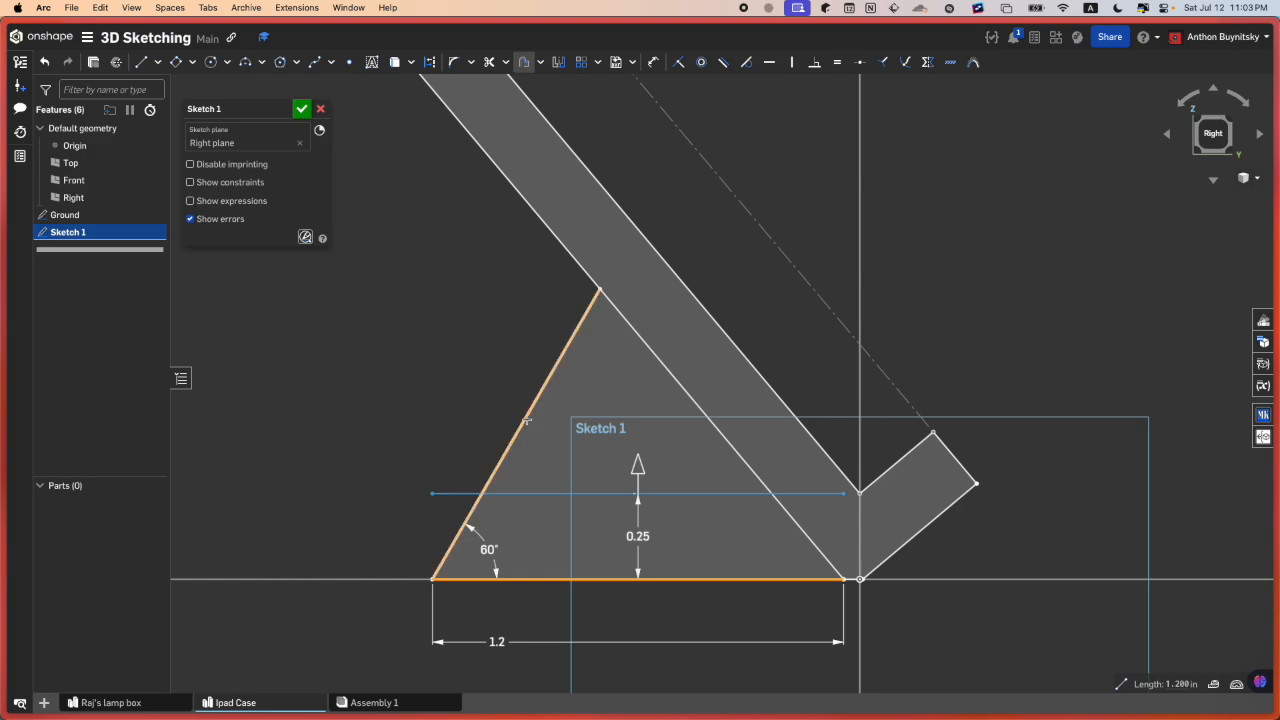
double_click(638, 540)
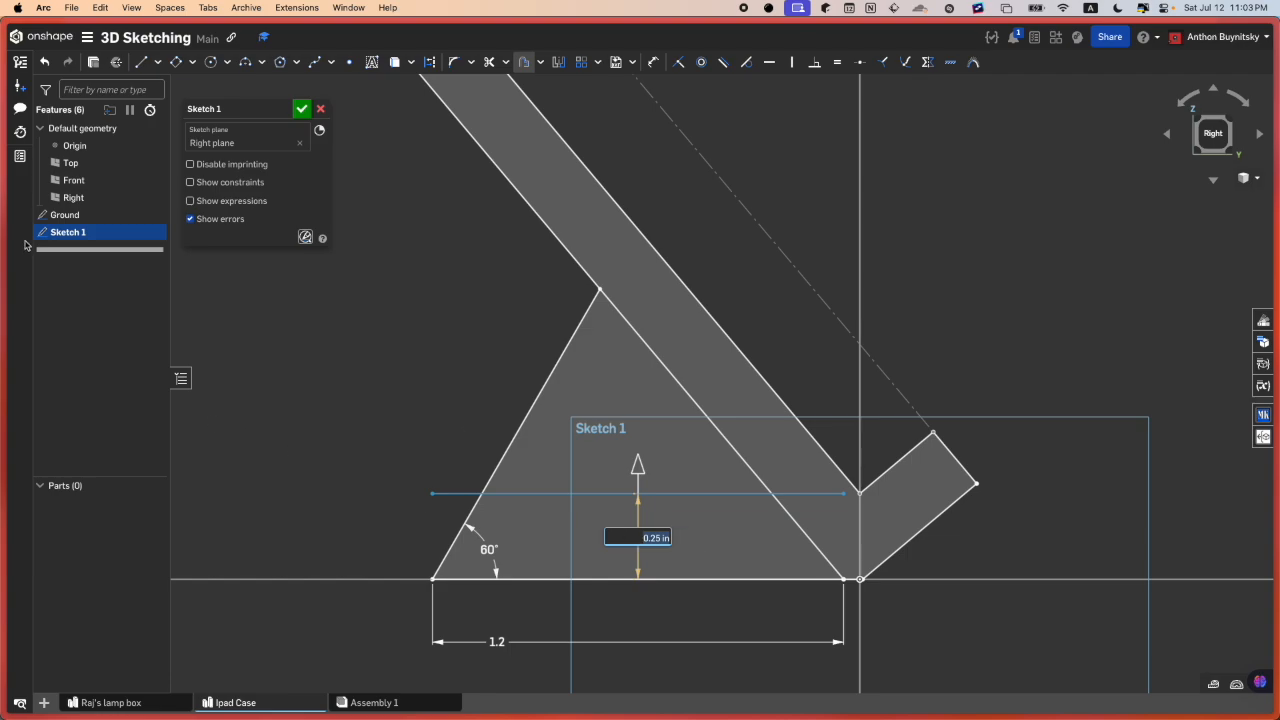
mouse_move(47, 256)
type("2 m")
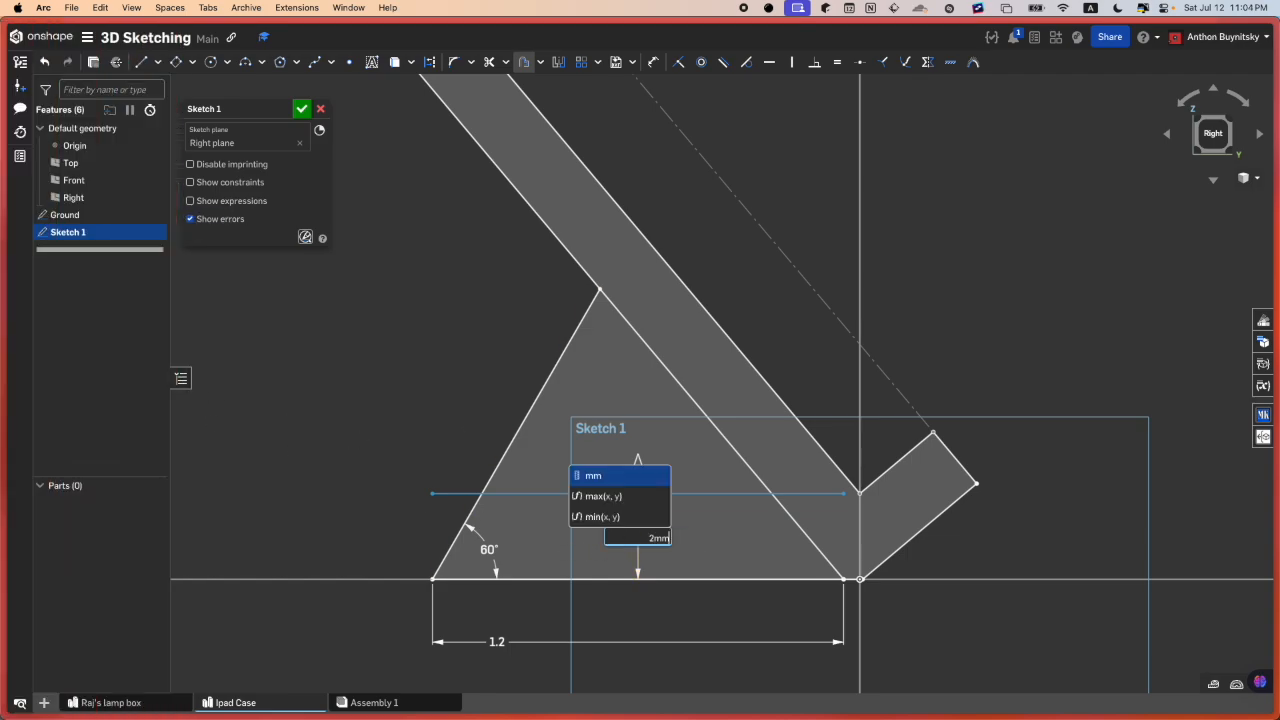
key("Return")
scroll(612, 553, "up", 2)
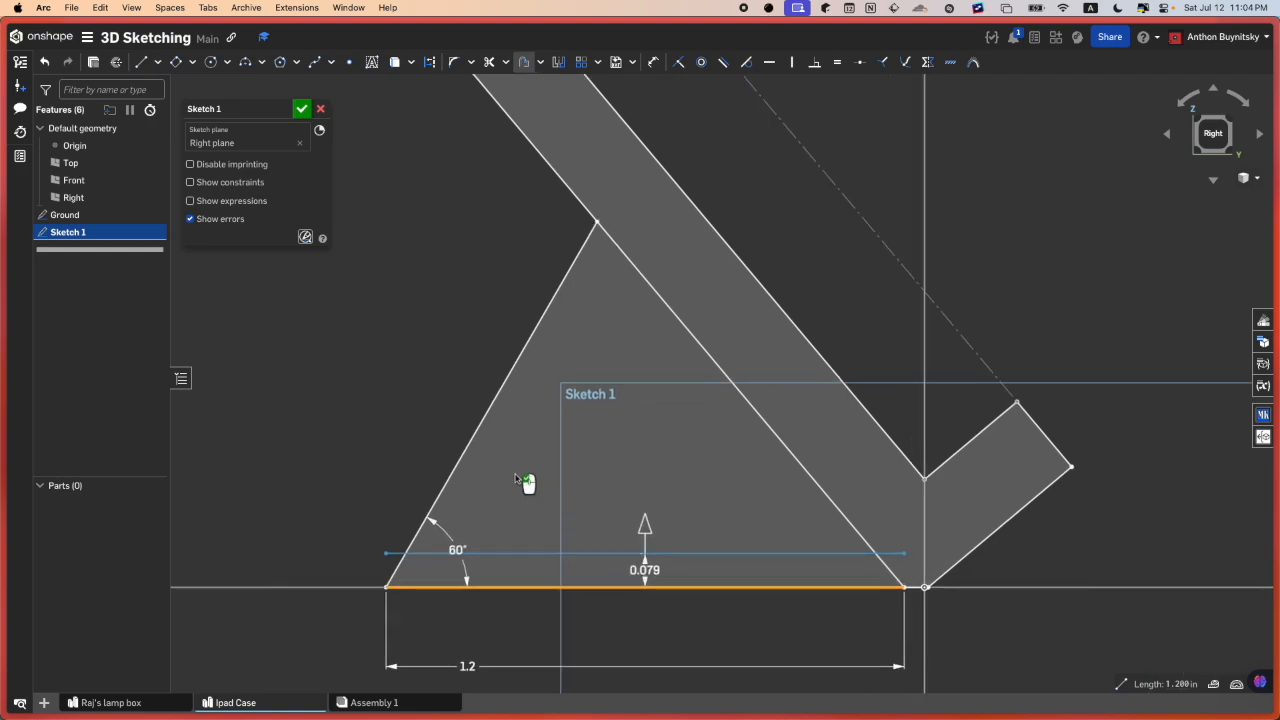
left_click(478, 428)
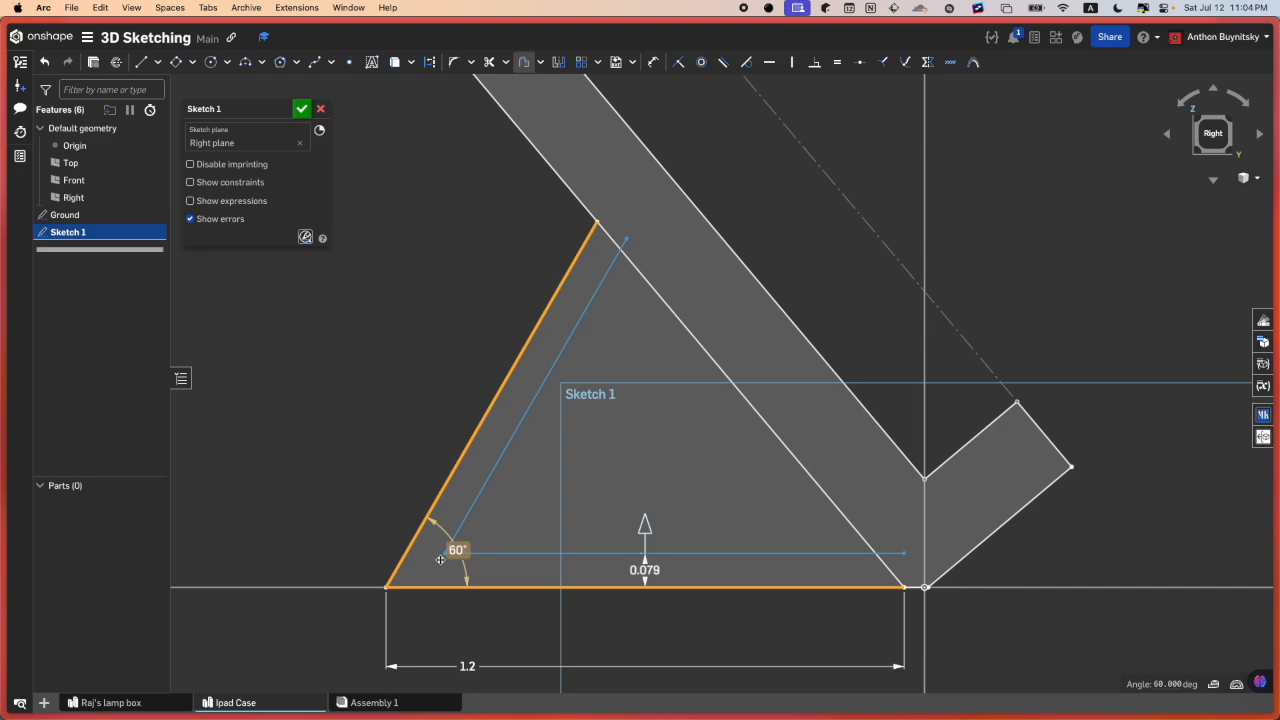
scroll(443, 549, "up", 3)
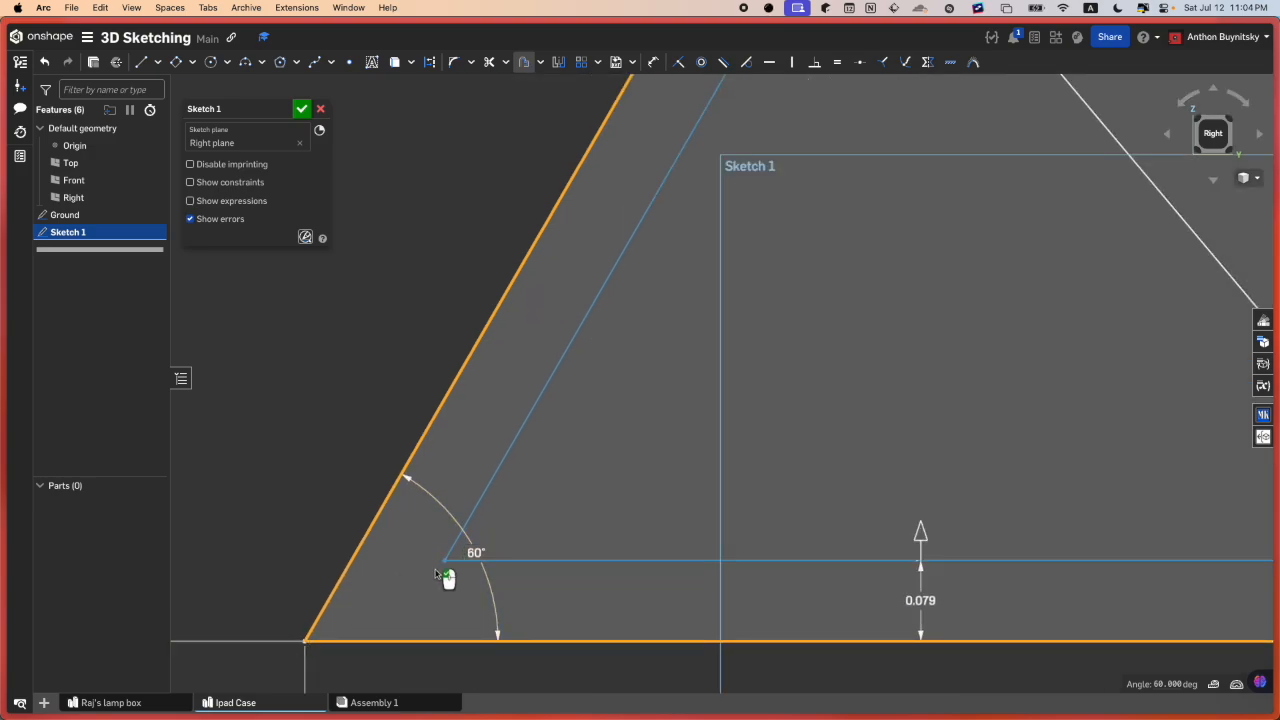
scroll(440, 570, "down", 5)
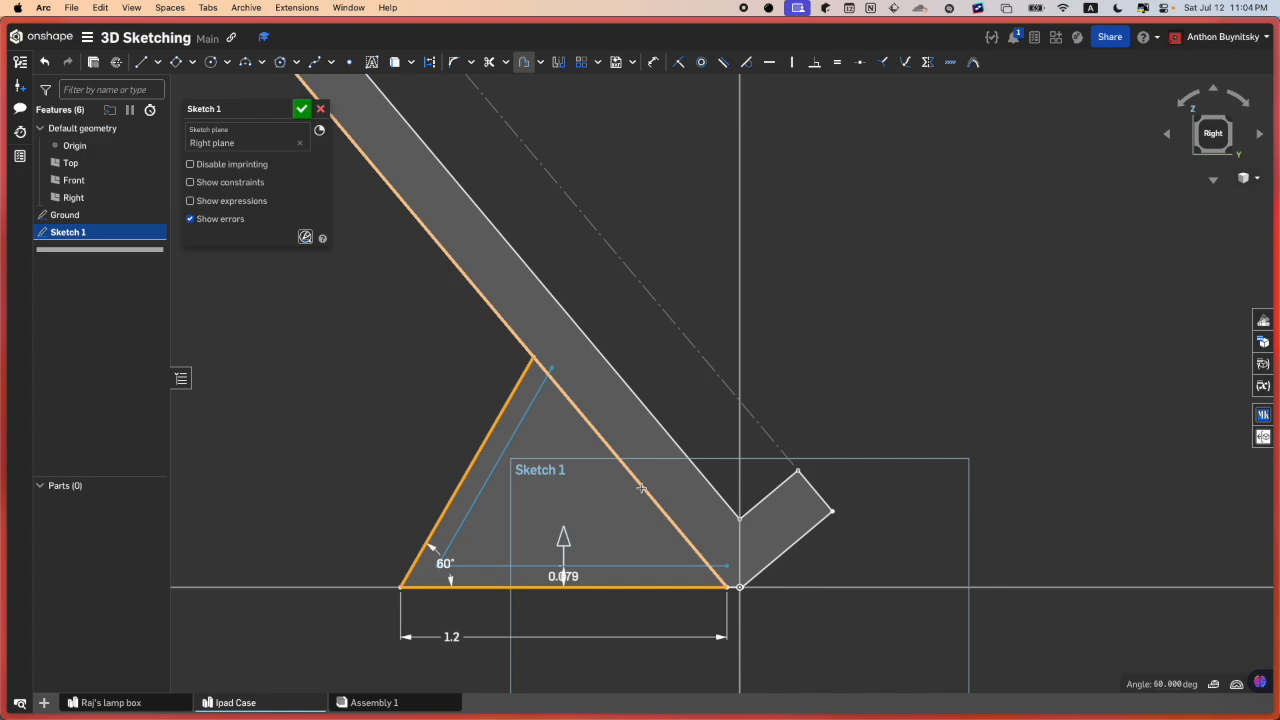
- Try to add the case's full-length back line to the offset selection, and leave the Offset command
left_click(641, 488)
scroll(641, 488, "down", 8)
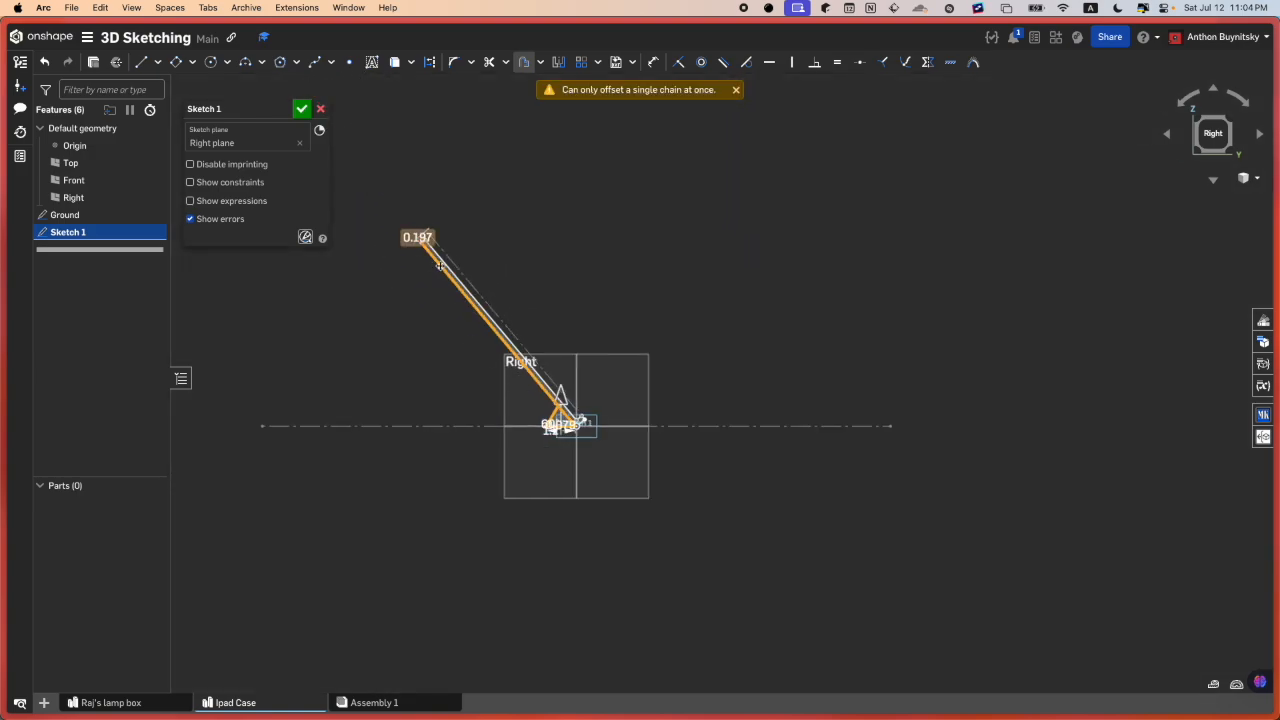
scroll(550, 395, "up", 8)
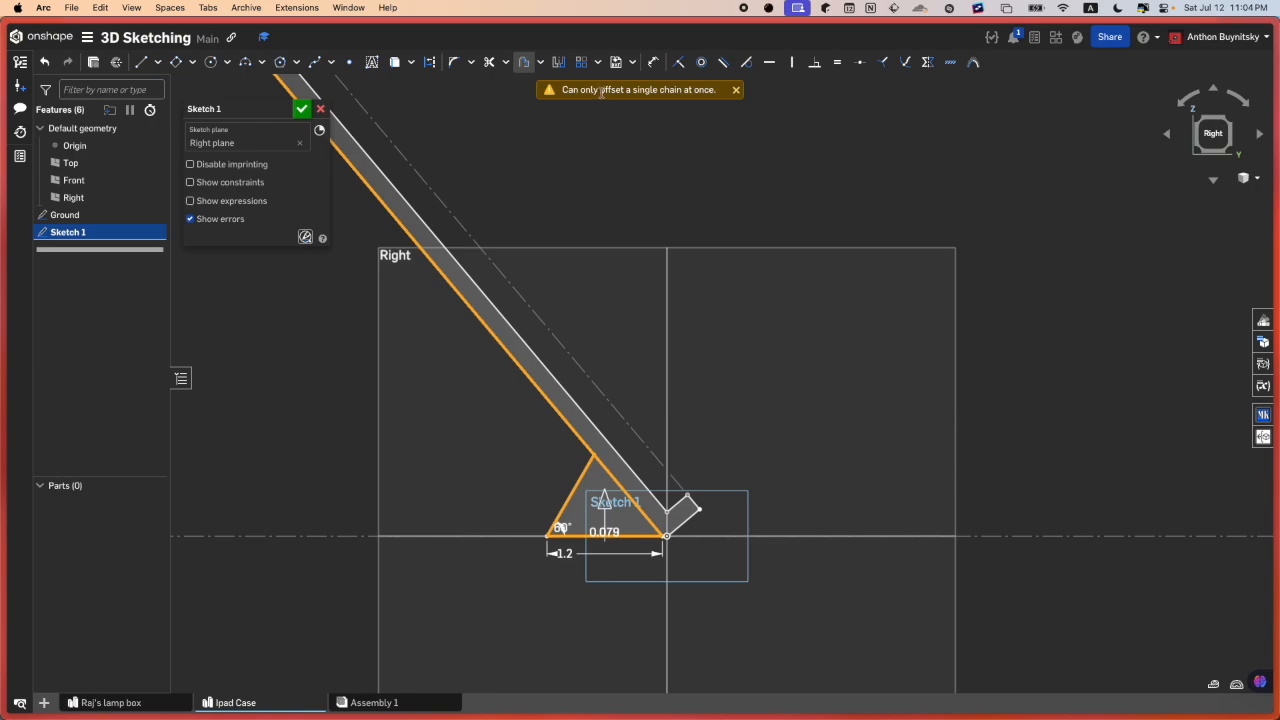
scroll(570, 459, "down", 2)
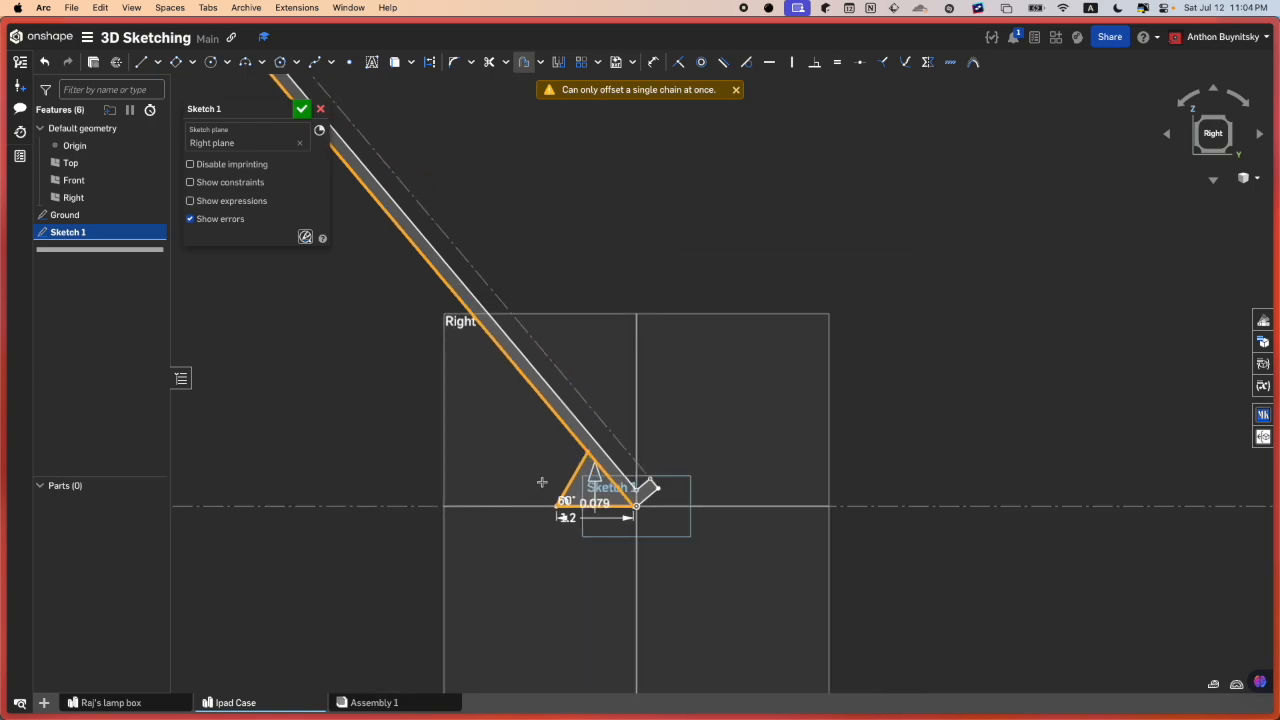
left_click(736, 92)
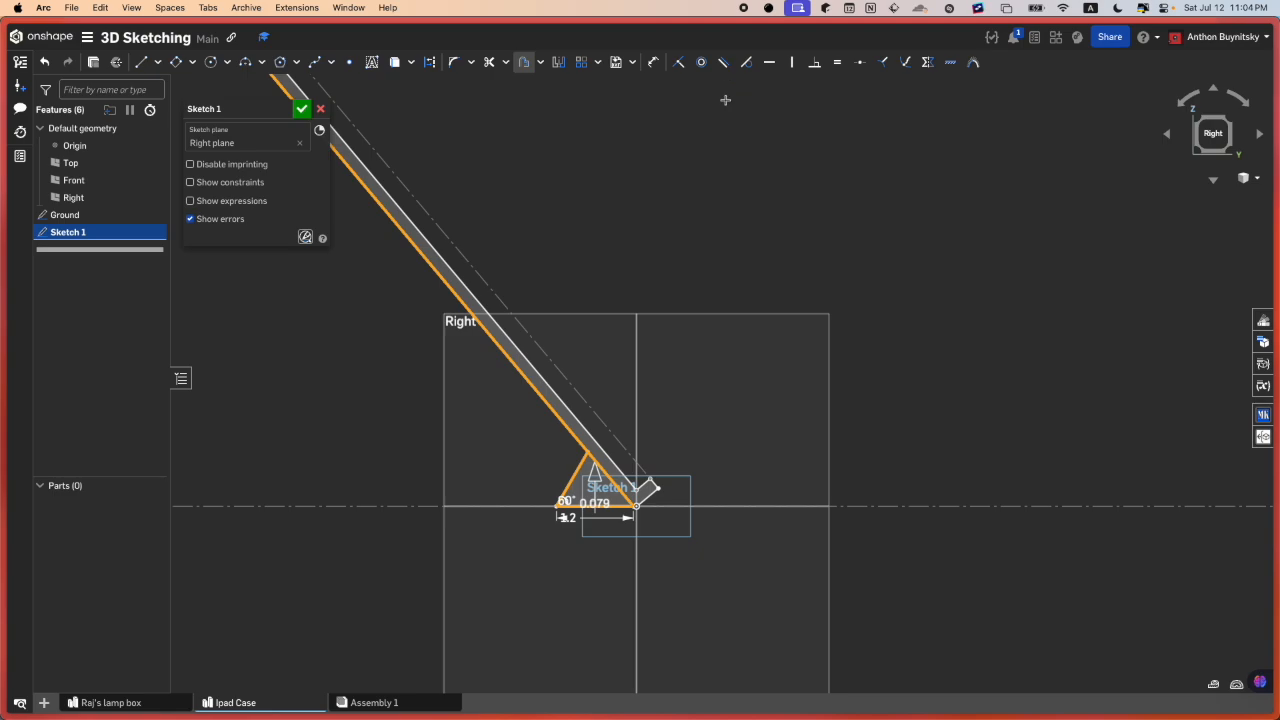
left_click(523, 62)
- Split the case's long back line at the point where the stand triangle's apex meets it
scroll(531, 466, "up", 3)
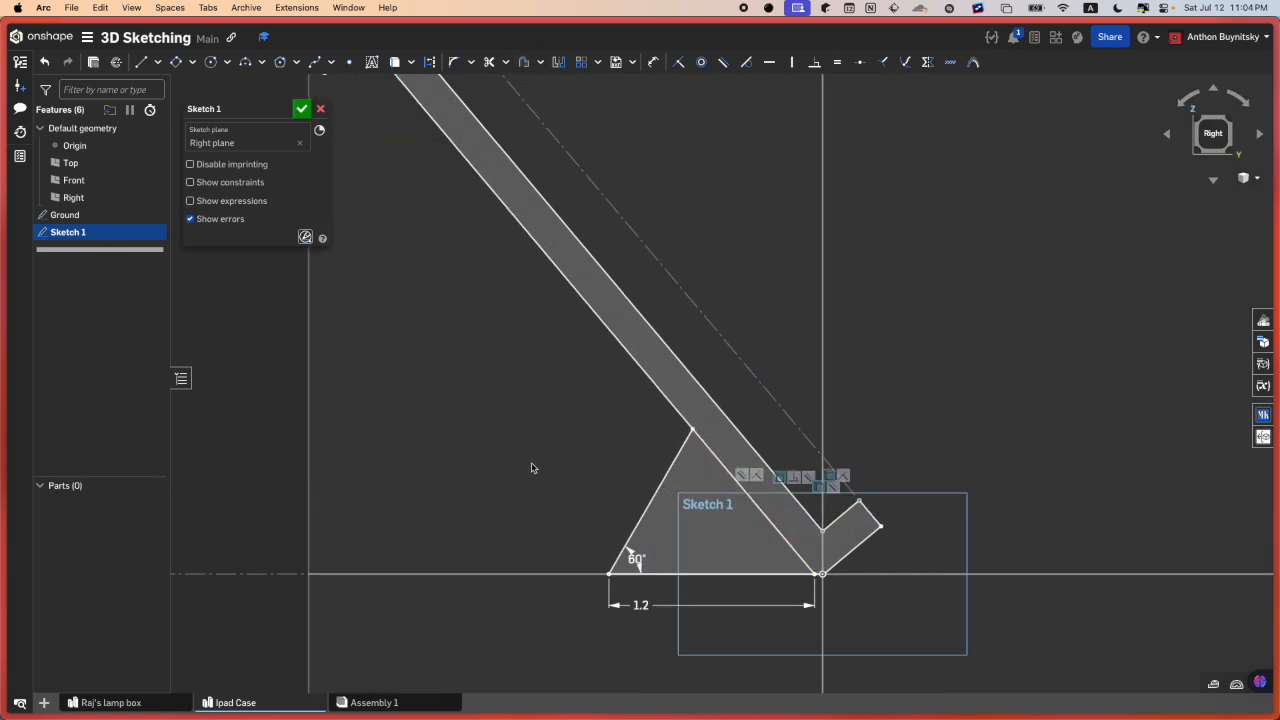
left_click(646, 386)
scroll(657, 471, "down", 5)
scroll(657, 471, "up", 5)
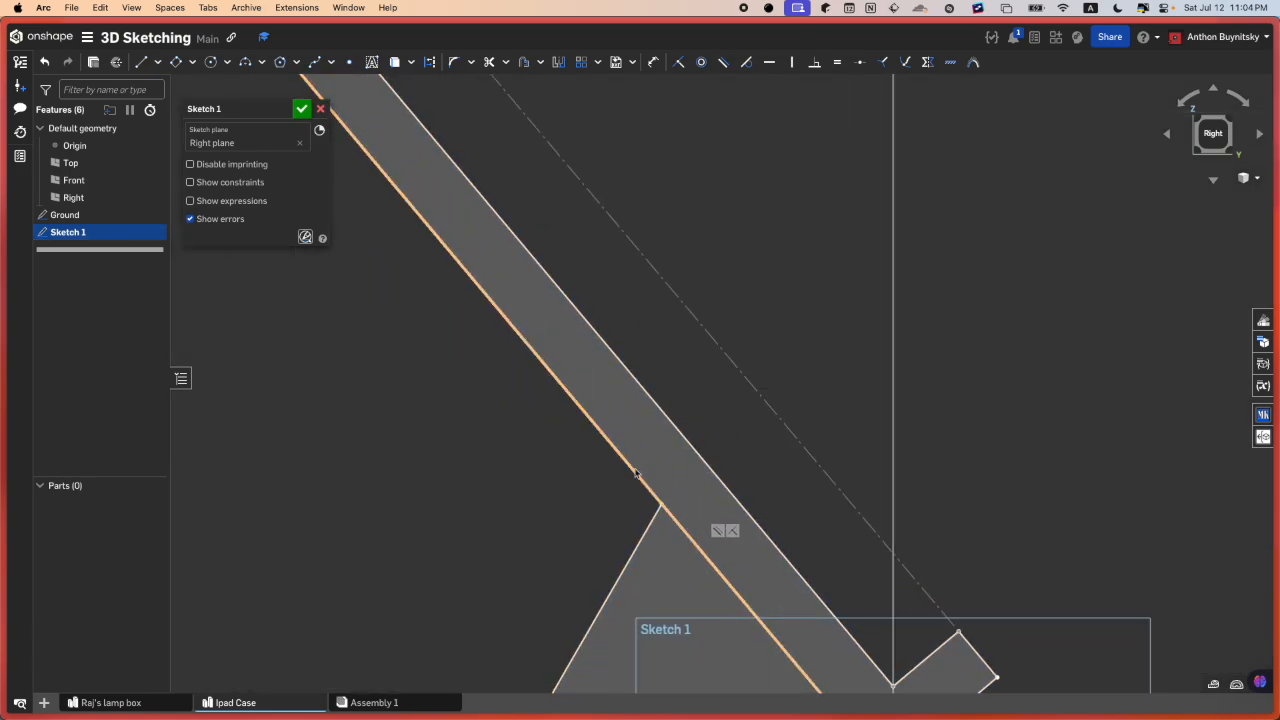
left_click(658, 504)
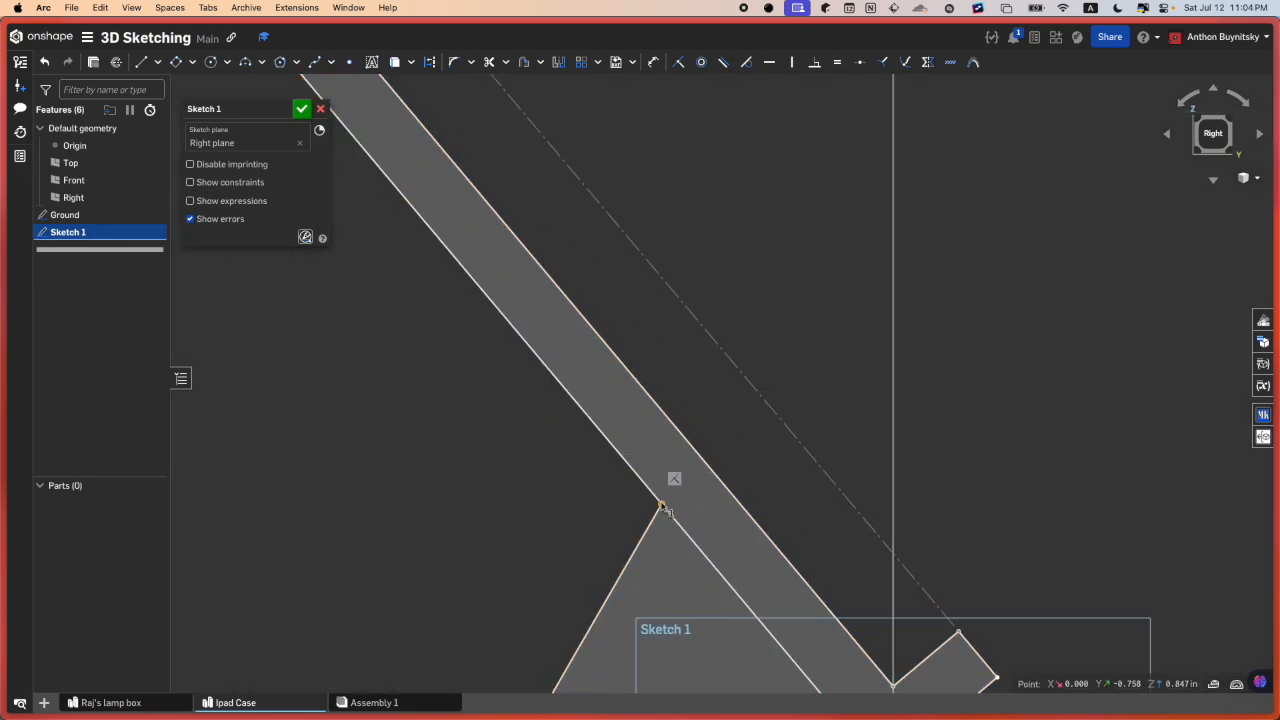
scroll(589, 466, "down", 4)
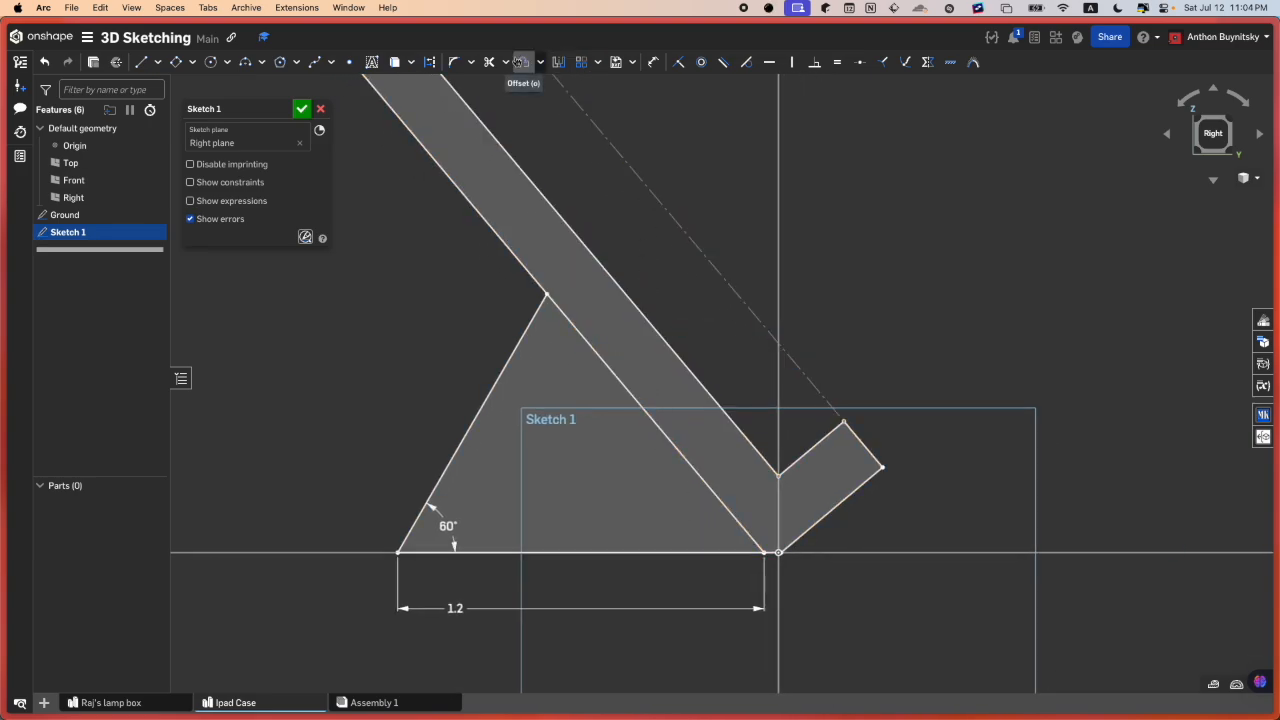
left_click(503, 64)
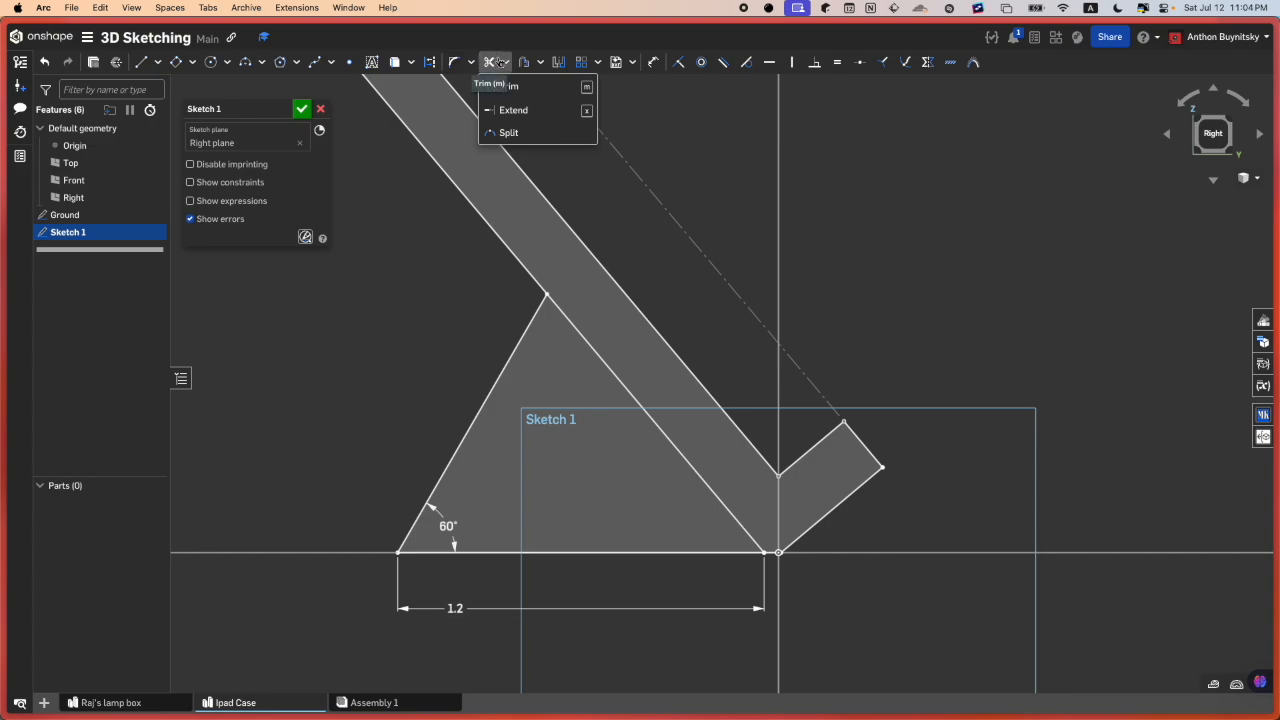
left_click(526, 133)
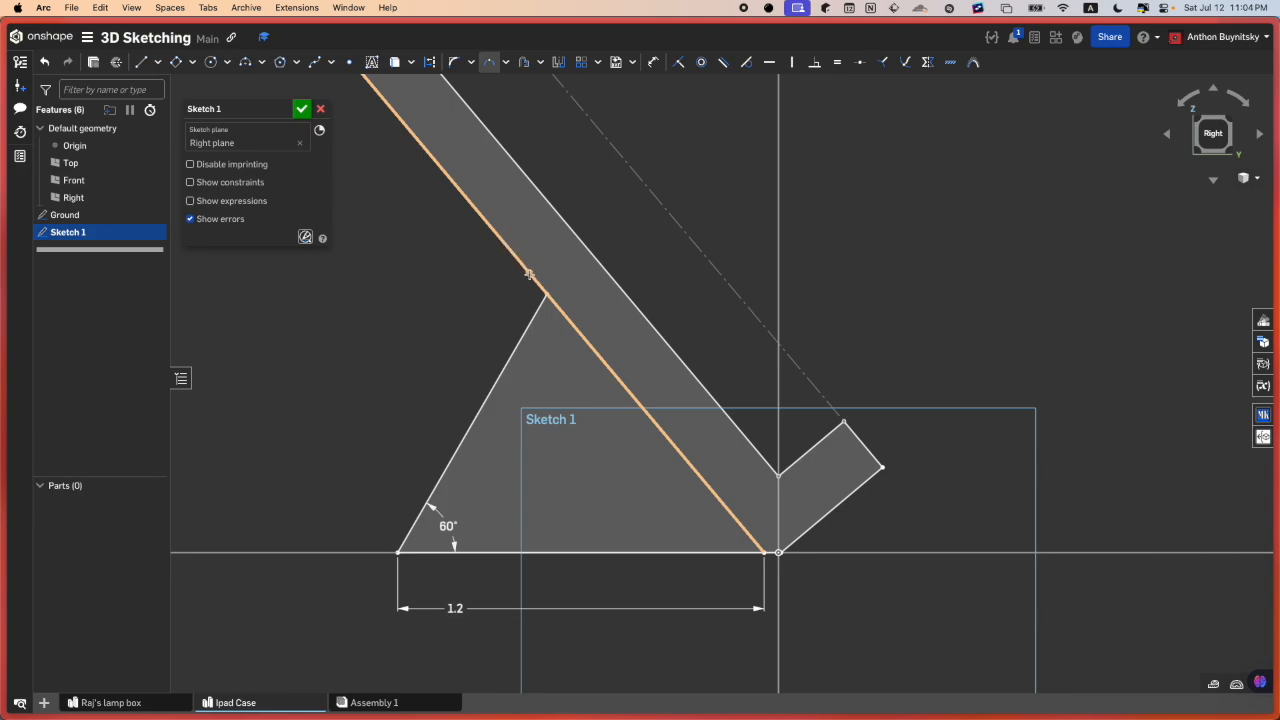
scroll(545, 294, "up", 3)
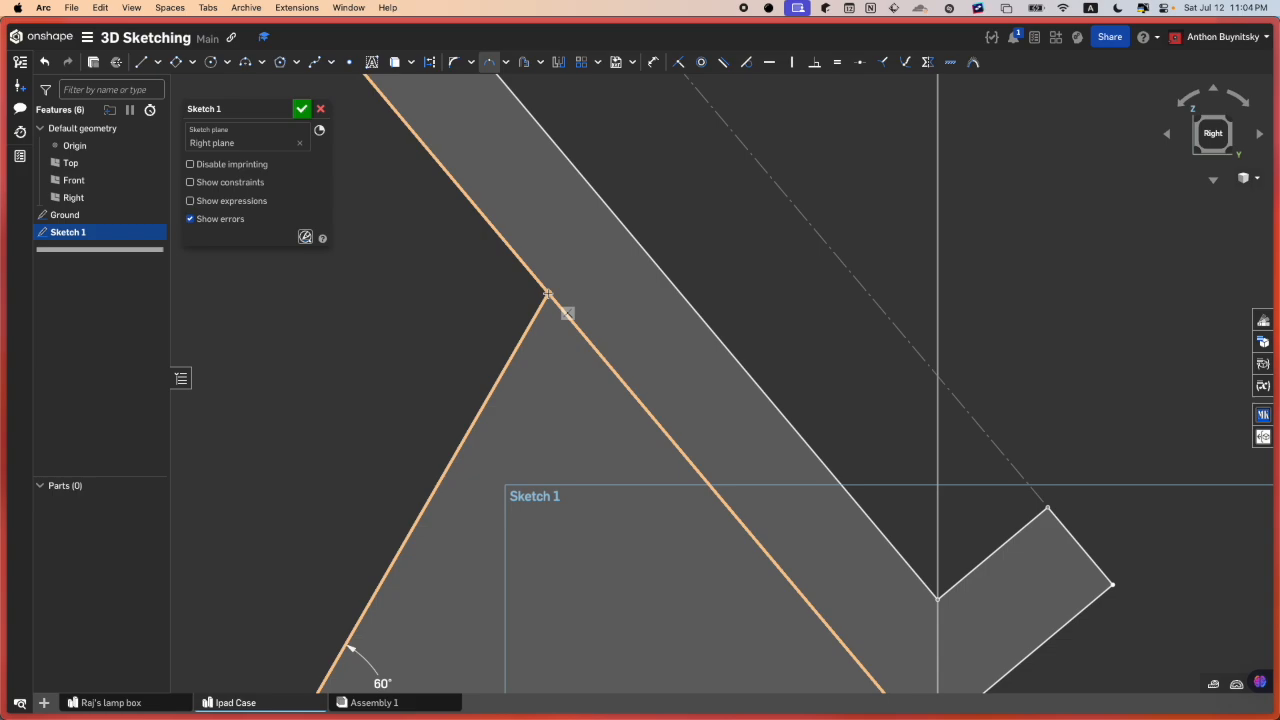
scroll(547, 294, "down", 5)
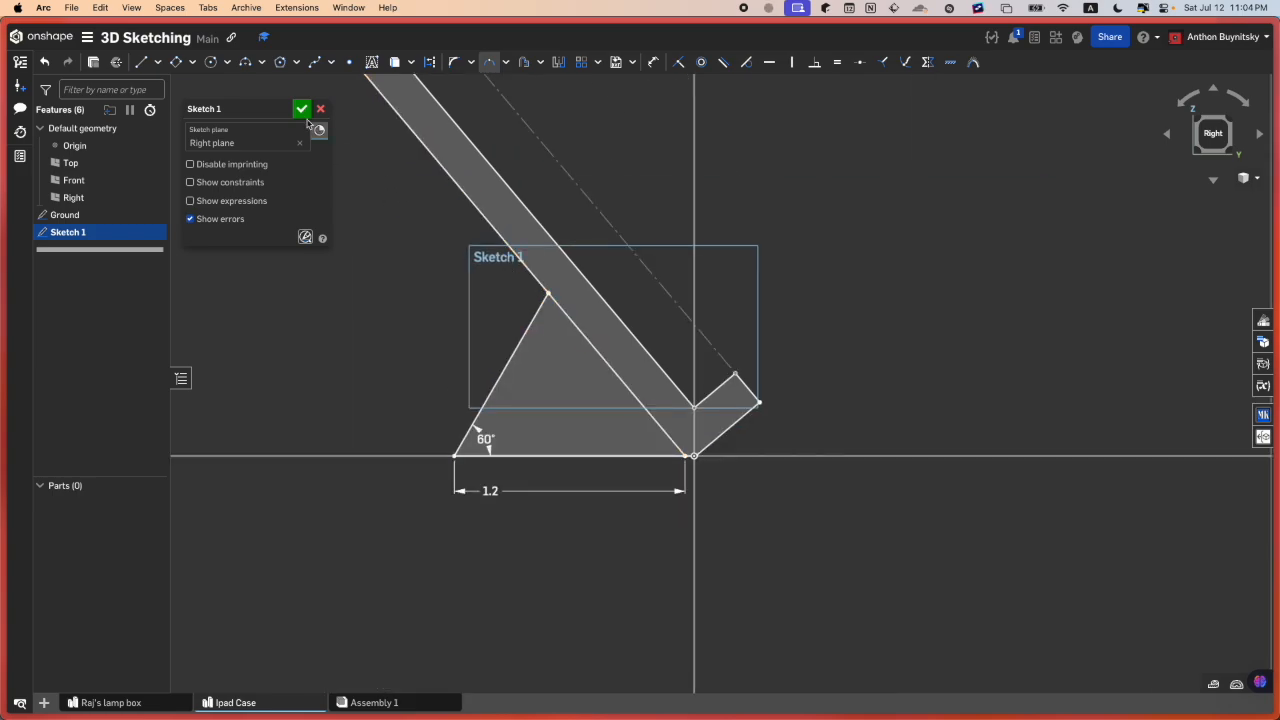
- Leave the Split tool and check the two segments of the case's back line above and below the triangle's apex
left_click(488, 62)
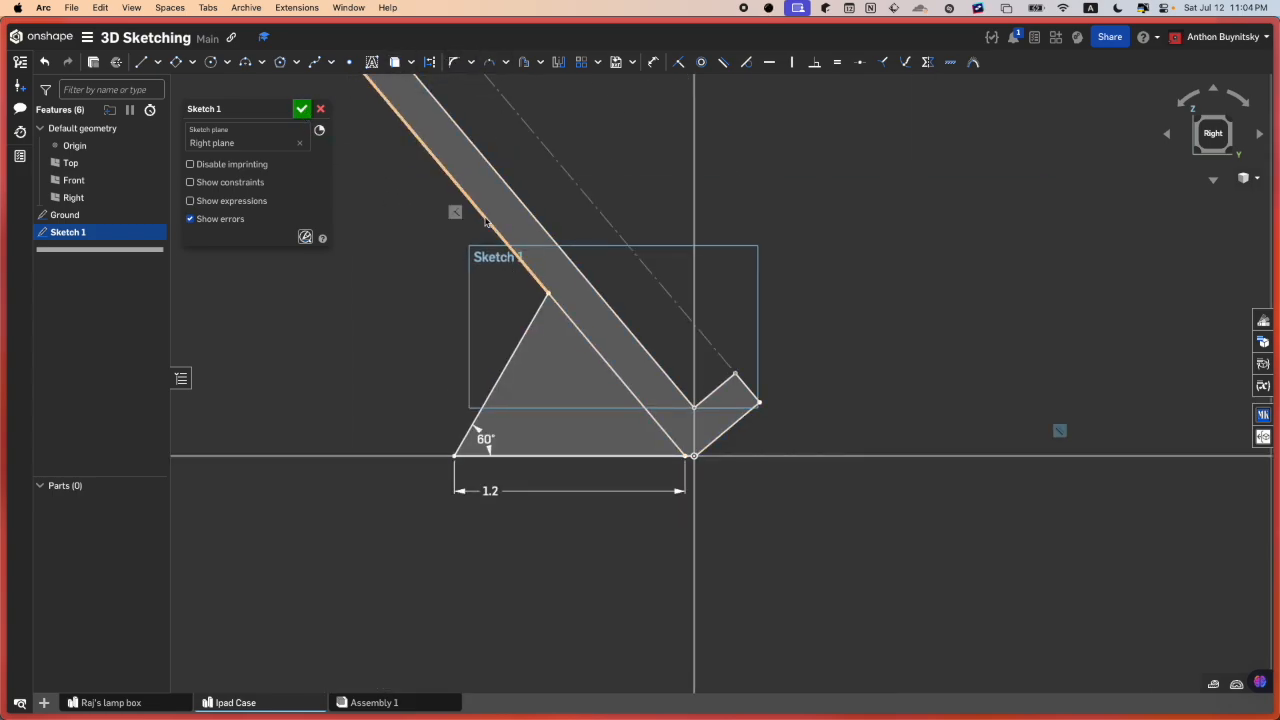
left_click(488, 220)
left_click(592, 345)
scroll(811, 220, "down", 5)
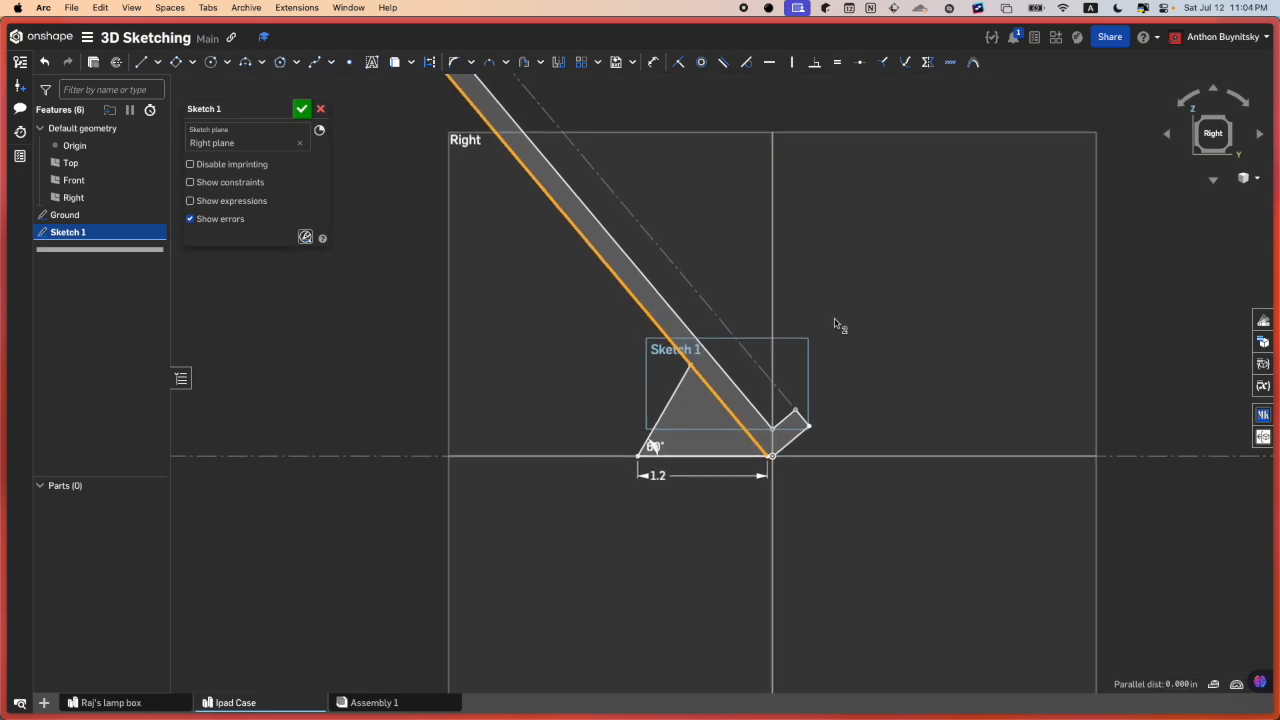
left_click(847, 314)
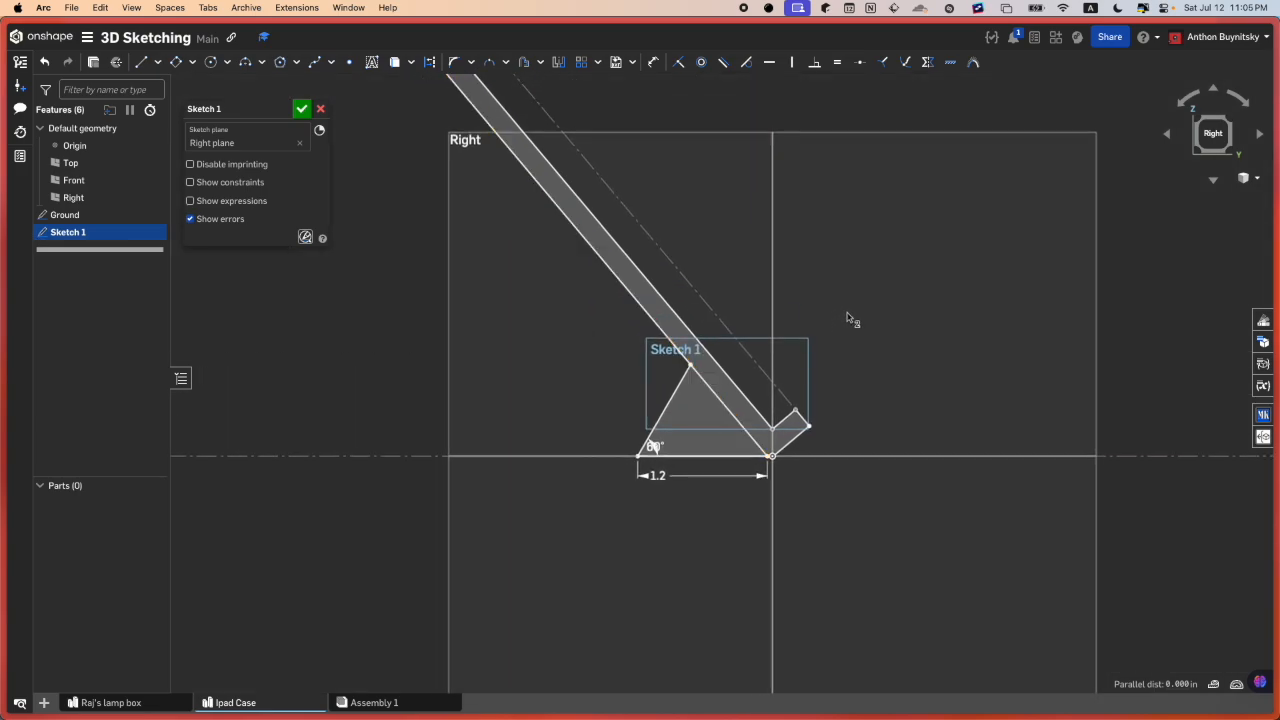
- Offset all three sides of the stand triangle inward by 2 mm
left_click(524, 62)
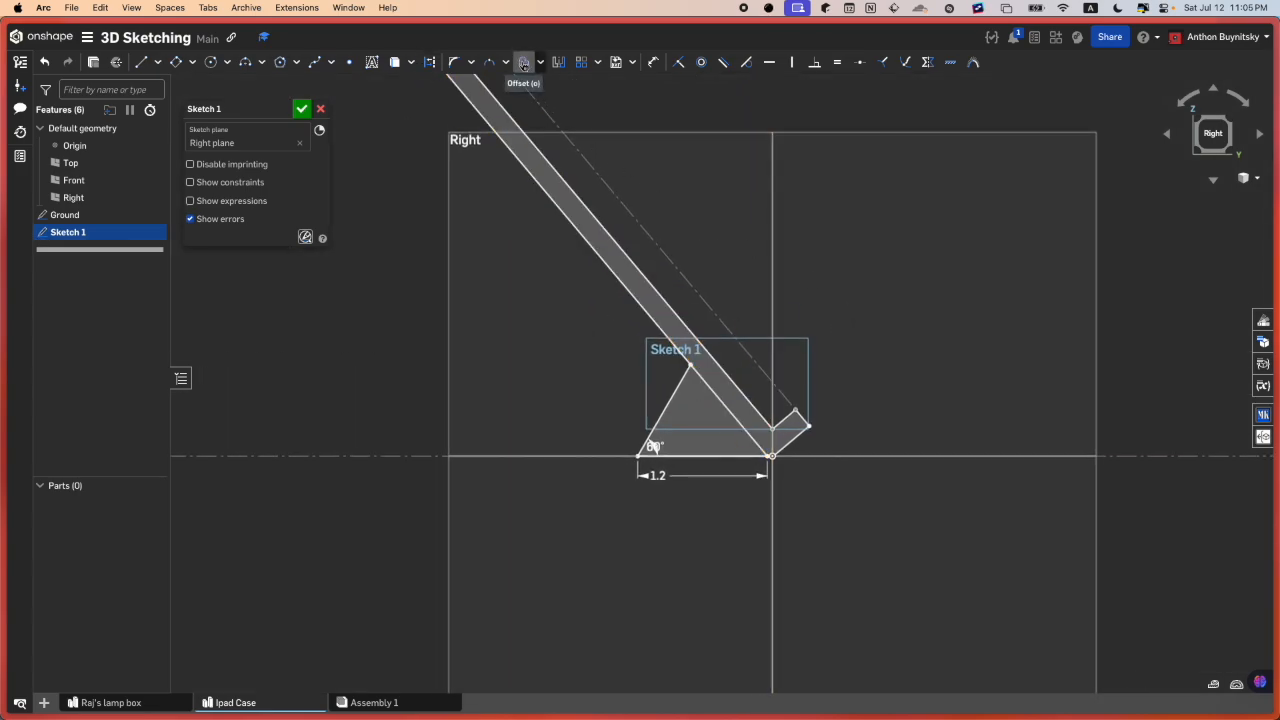
scroll(704, 456, "up", 3)
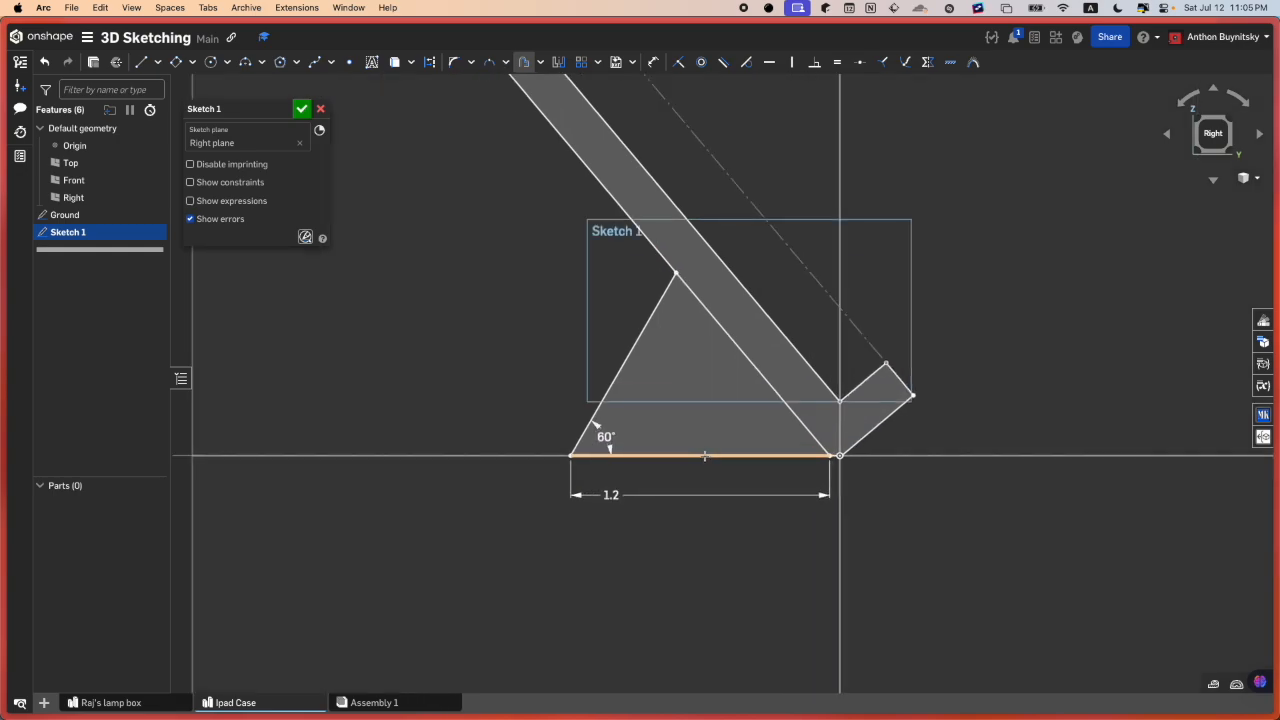
left_click(704, 456)
left_click(628, 352)
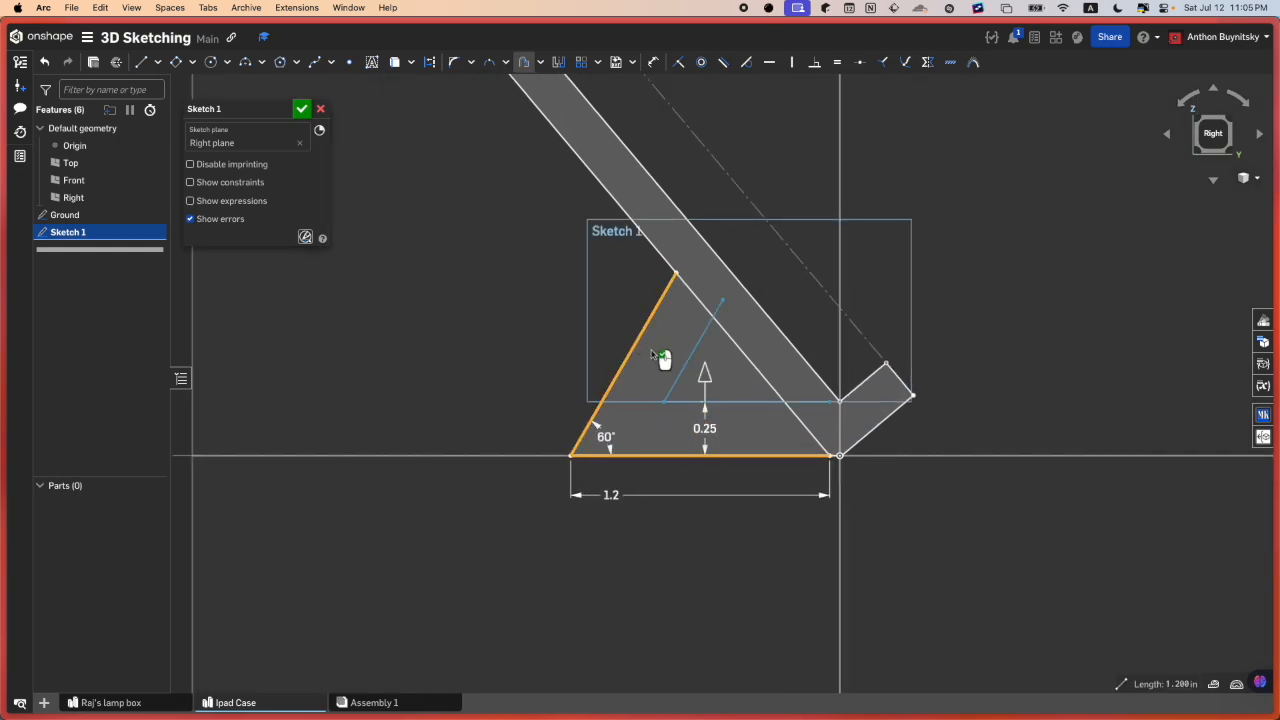
left_click(733, 346)
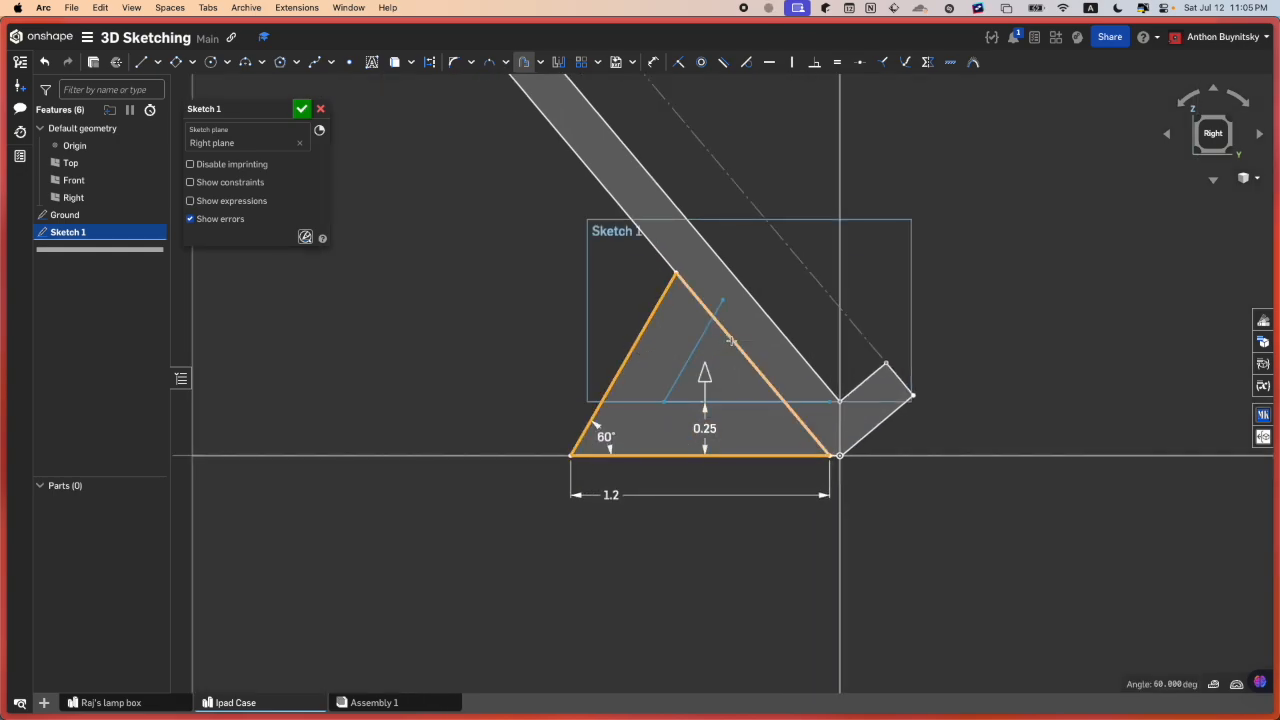
double_click(705, 428)
type("2mm")
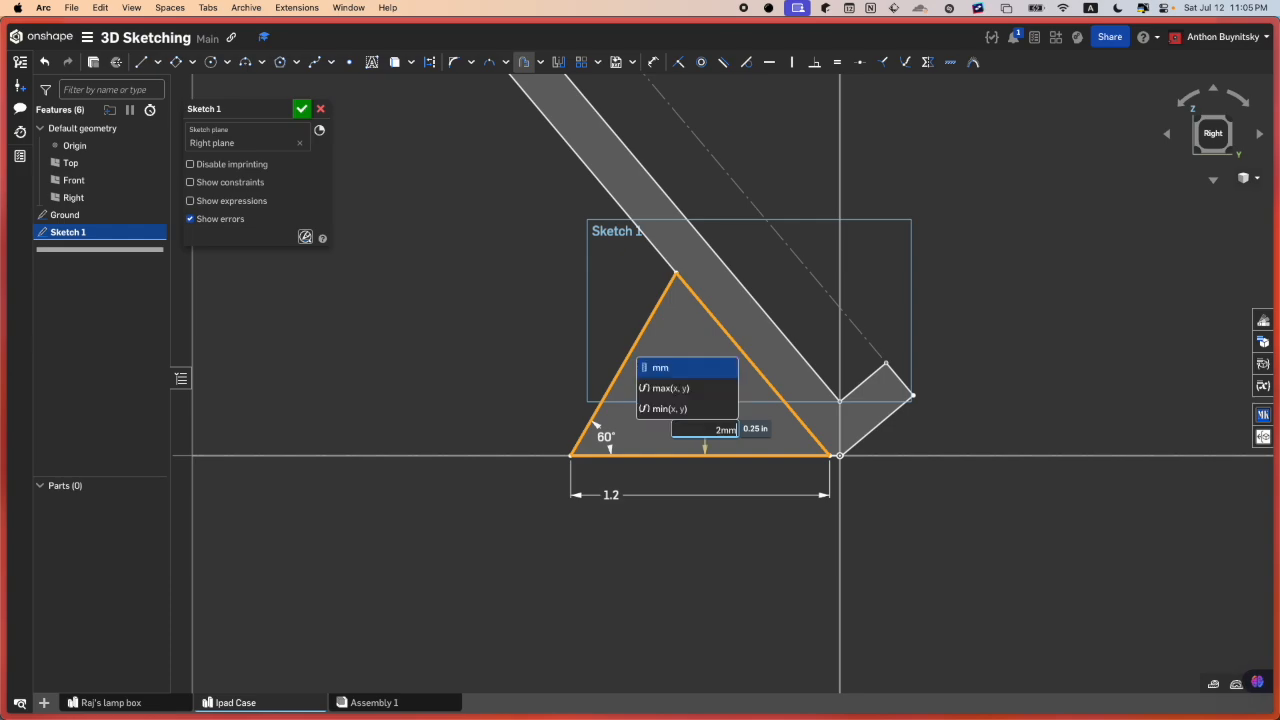
key("Return")
scroll(706, 436, "down", 3)
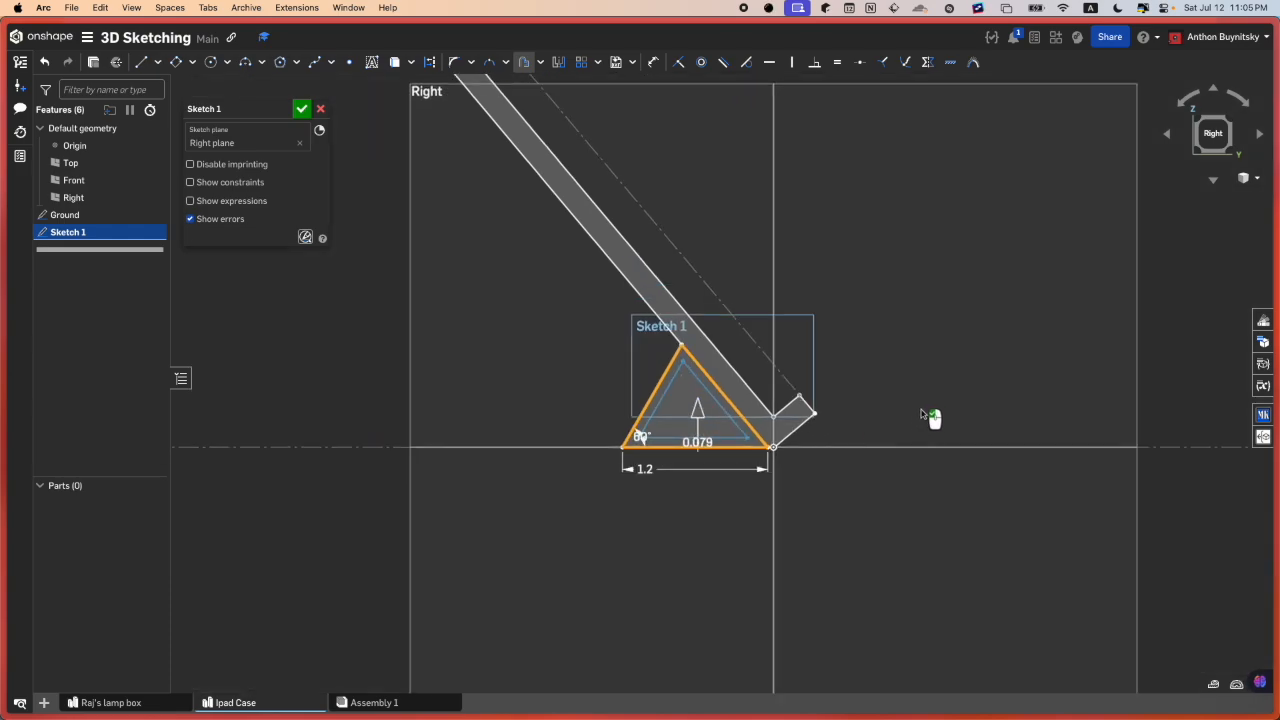
double_click(705, 441)
scroll(700, 430, "up", 3)
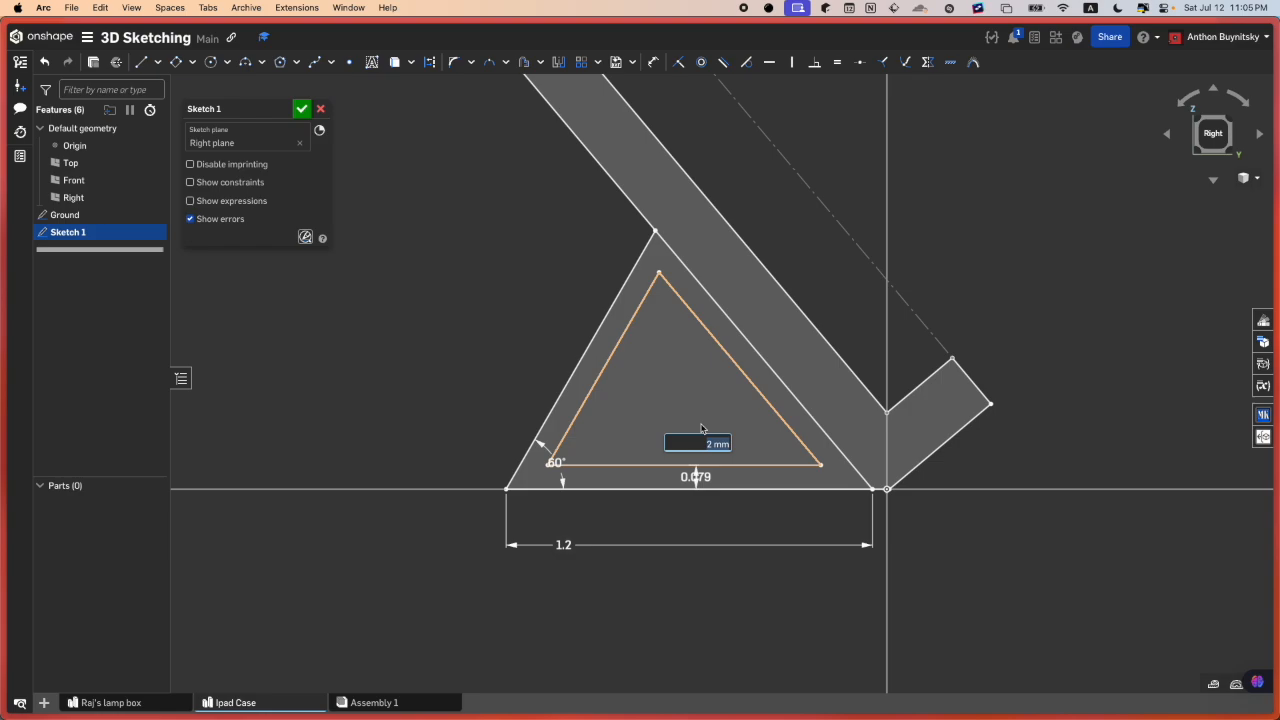
key("Return")
scroll(728, 540, "down", 5)
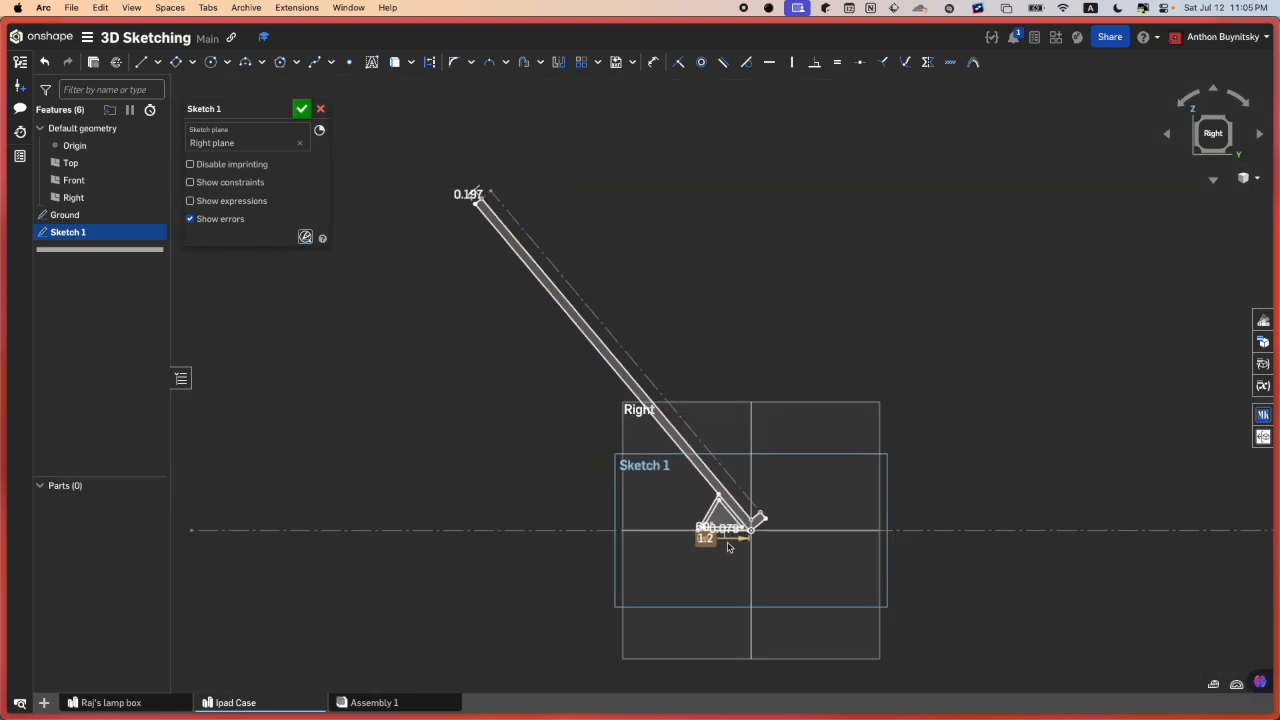
scroll(728, 546, "up", 5)
scroll(789, 596, "down", 5)
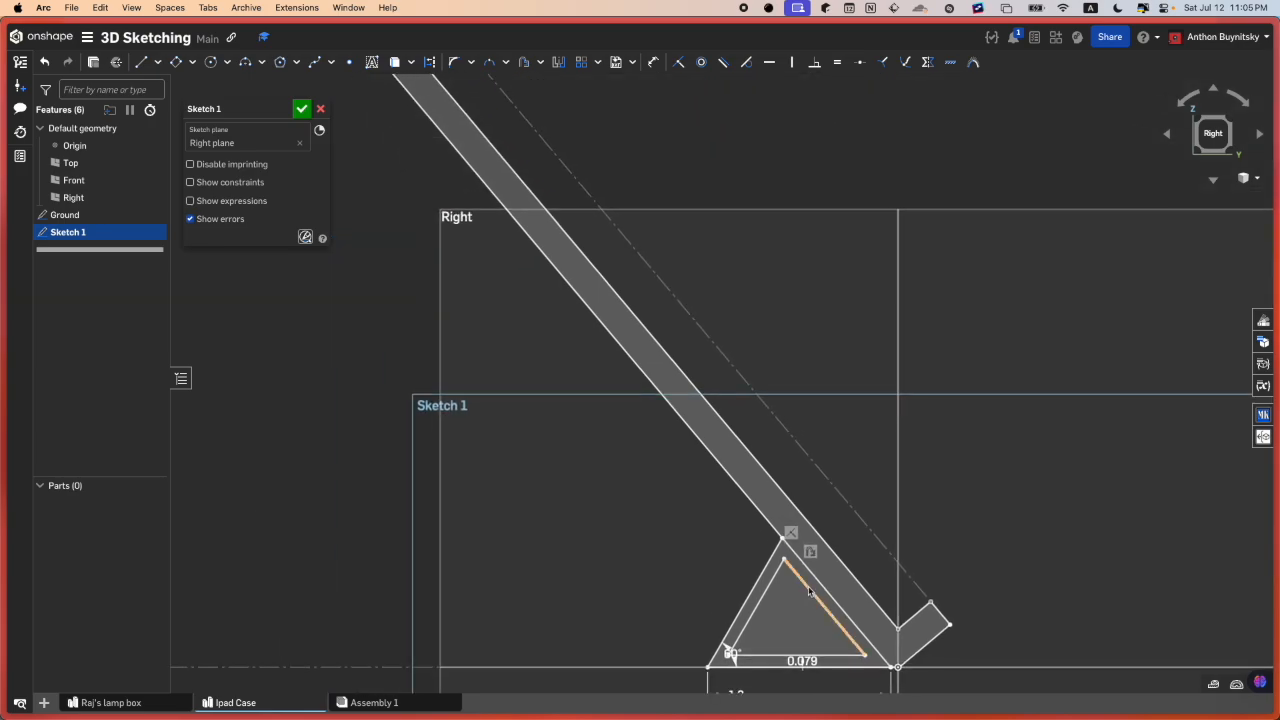
scroll(789, 596, "down", 3)
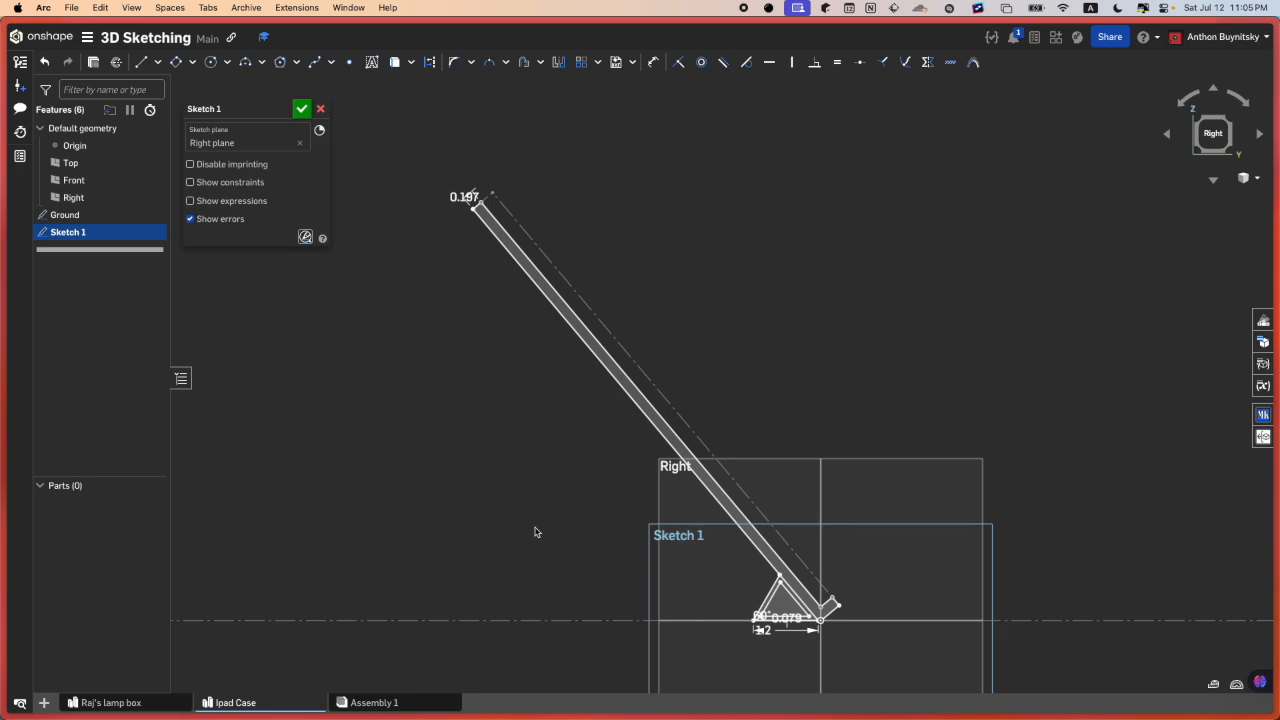
- Rename the case's side profile sketch as Side Layout and finish the sketch
scroll(644, 347, "down", 5)
scroll(696, 462, "up", 5)
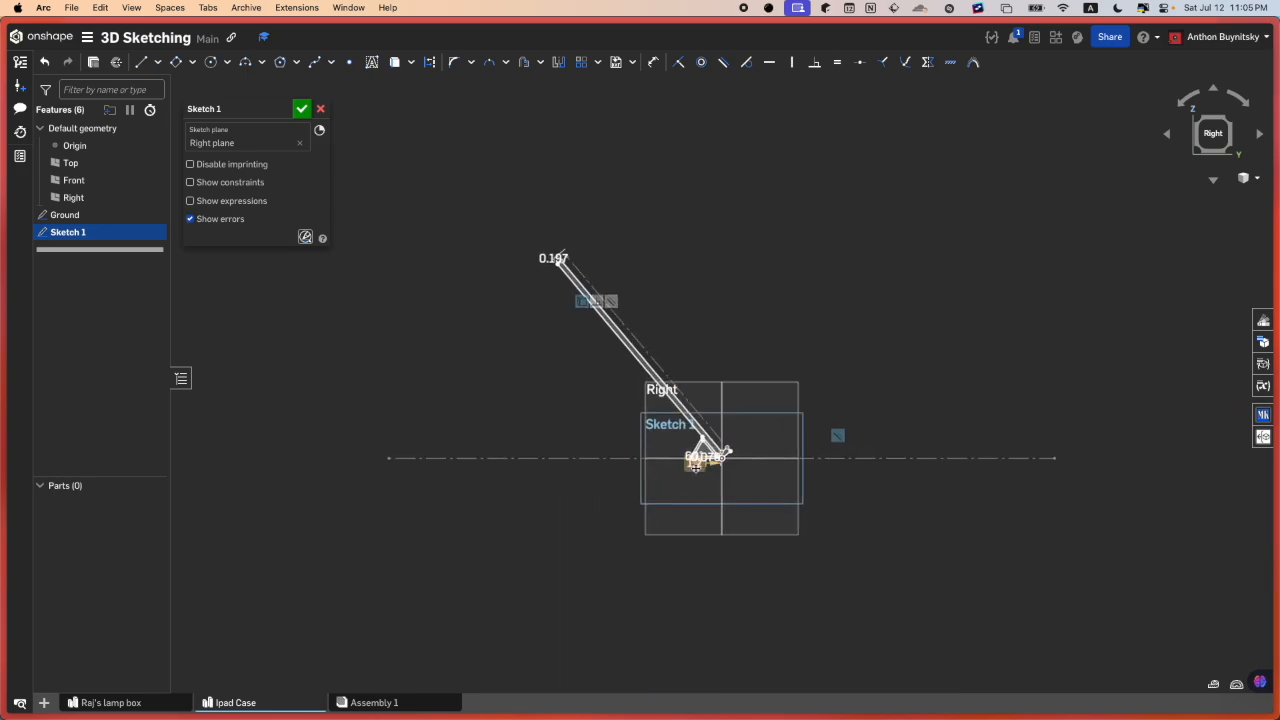
middle_click_drag(379, 177, 371, 234)
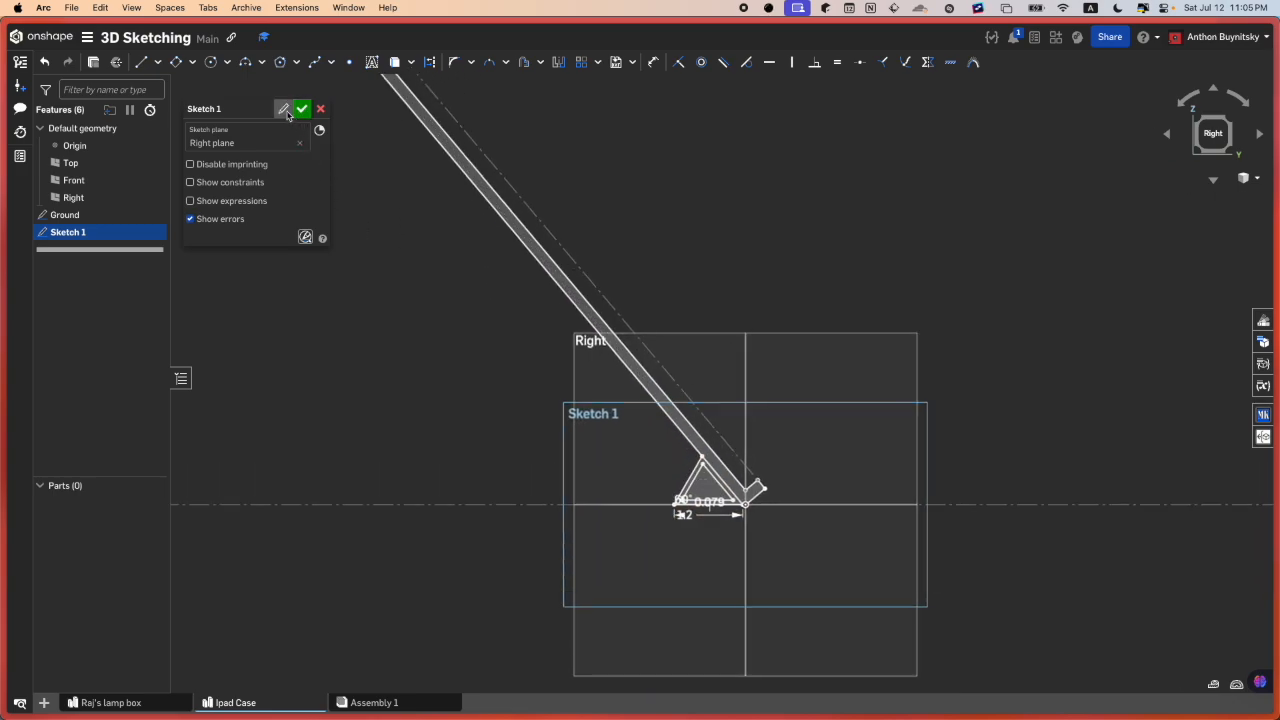
left_click(286, 111)
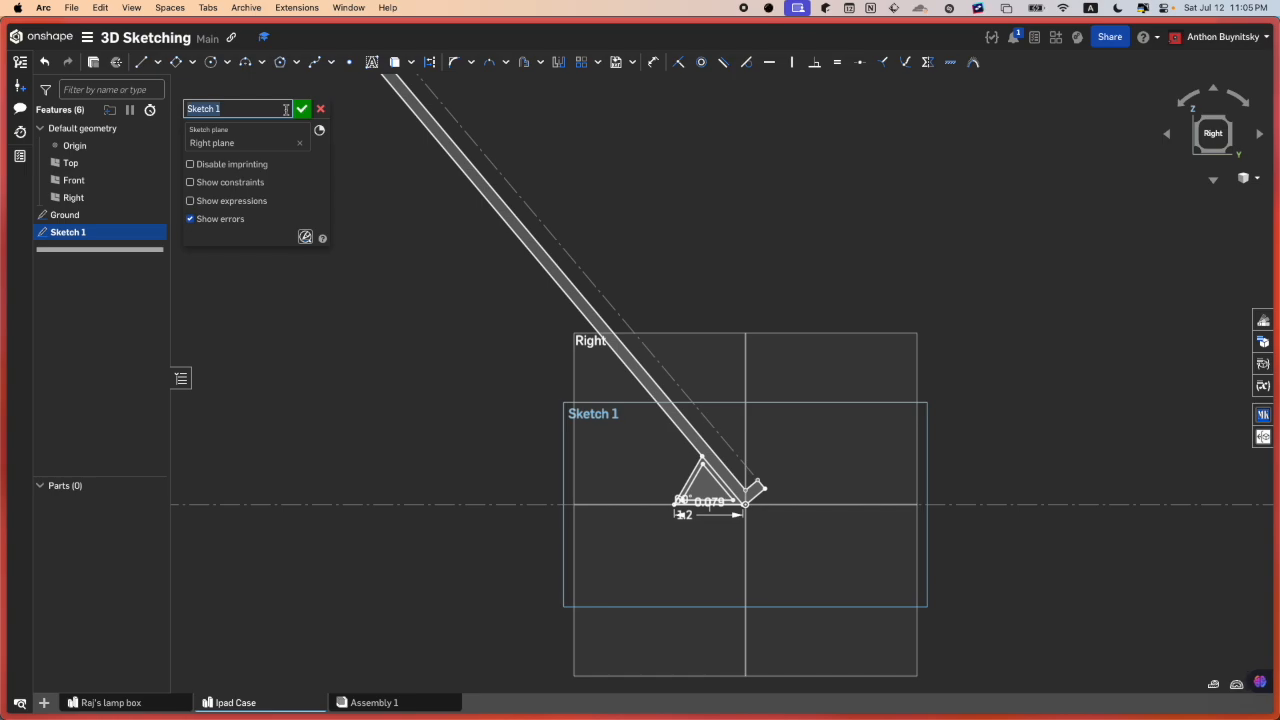
type("Side Layout")
key("Return")
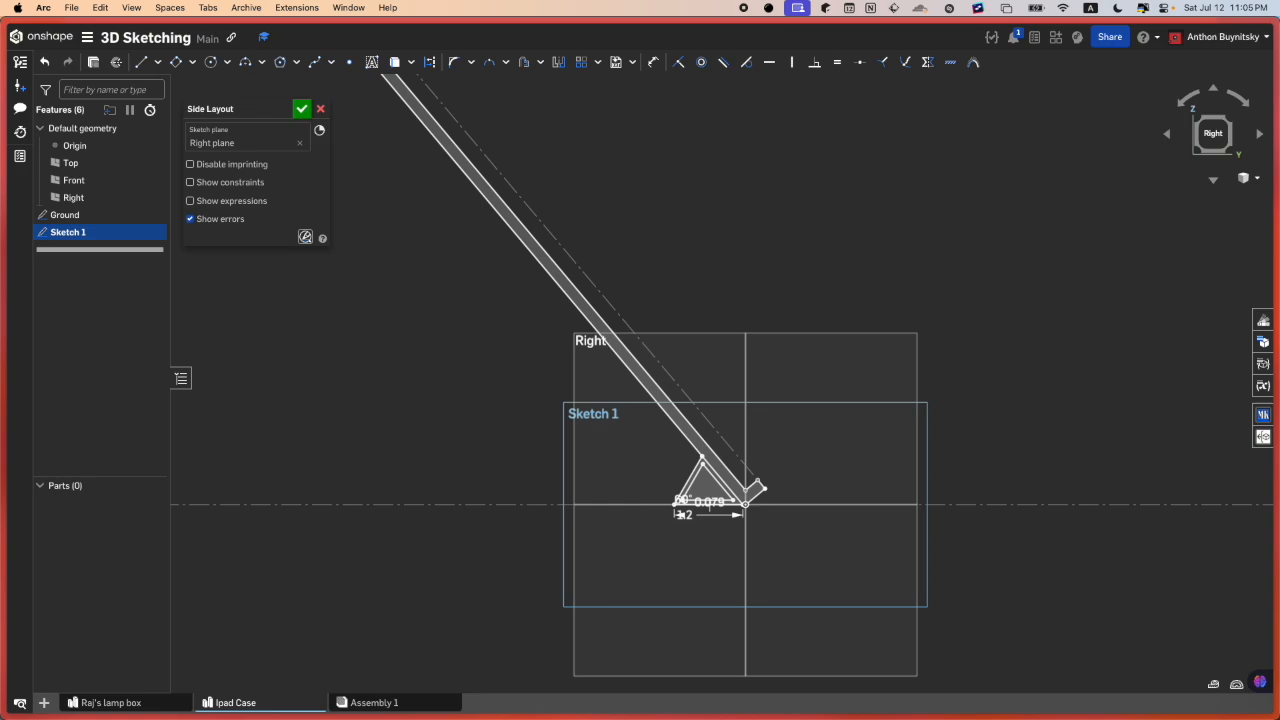
left_click(302, 109)
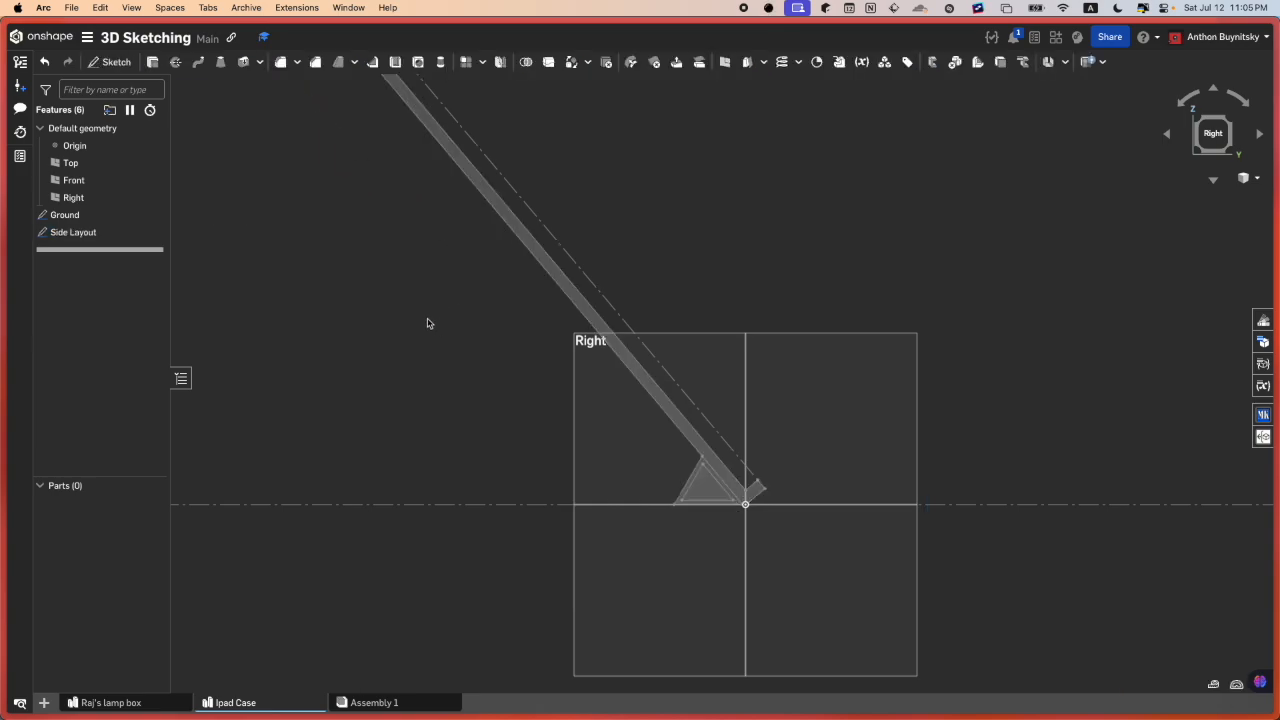
- Examine the case profile, the stand triangle and the tilted iPad outline from the side and at an angle
scroll(550, 383, "down", 2)
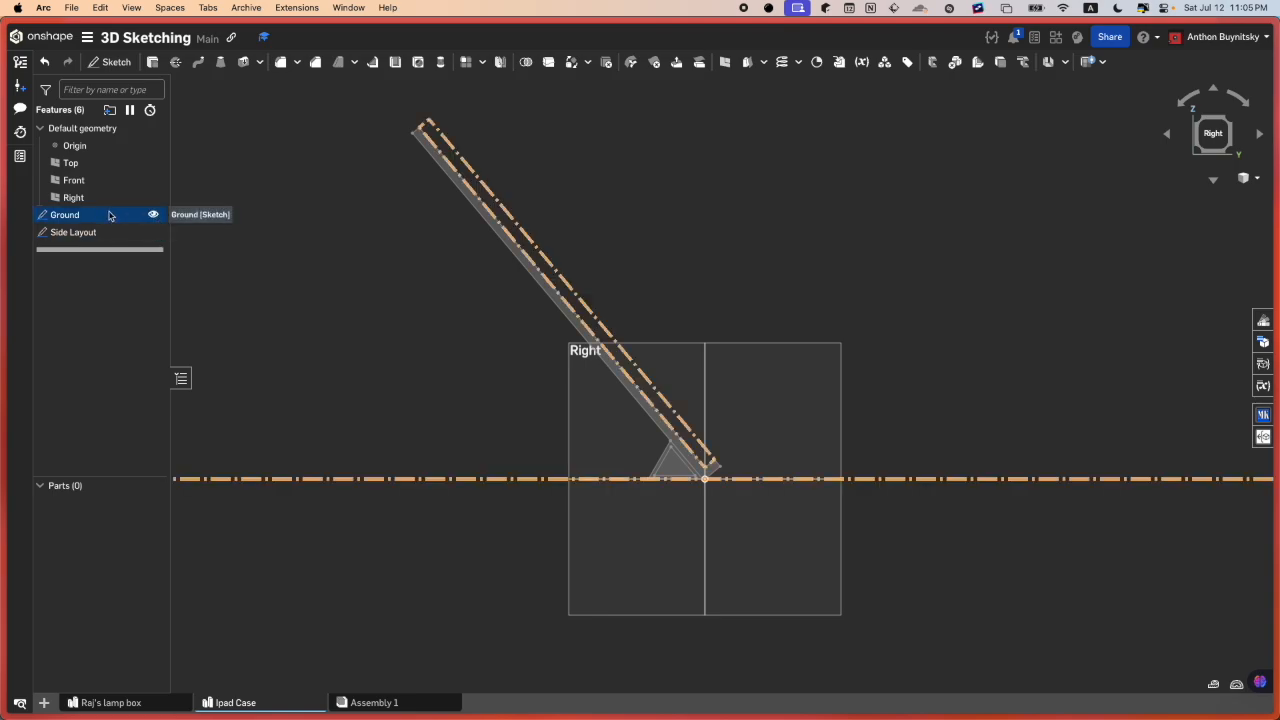
scroll(549, 229, "up", 2)
right_click_drag(549, 229, 514, 240)
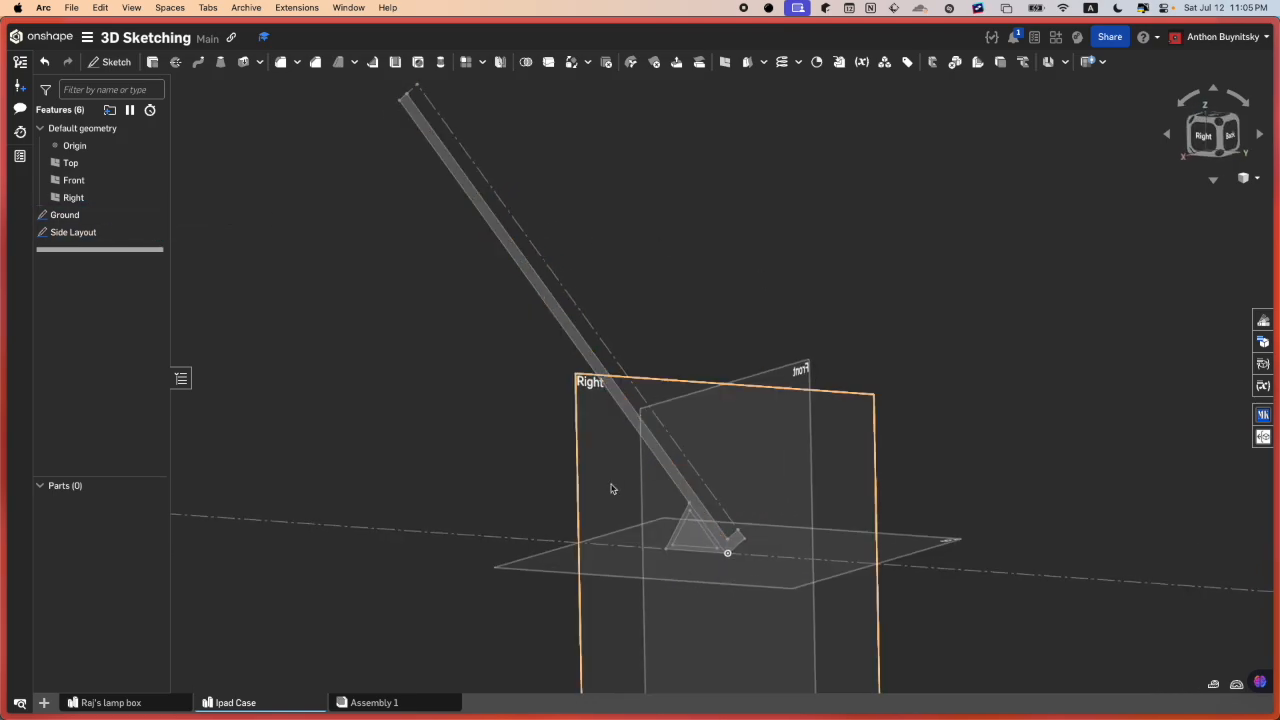
right_click_drag(600, 357, 614, 353)
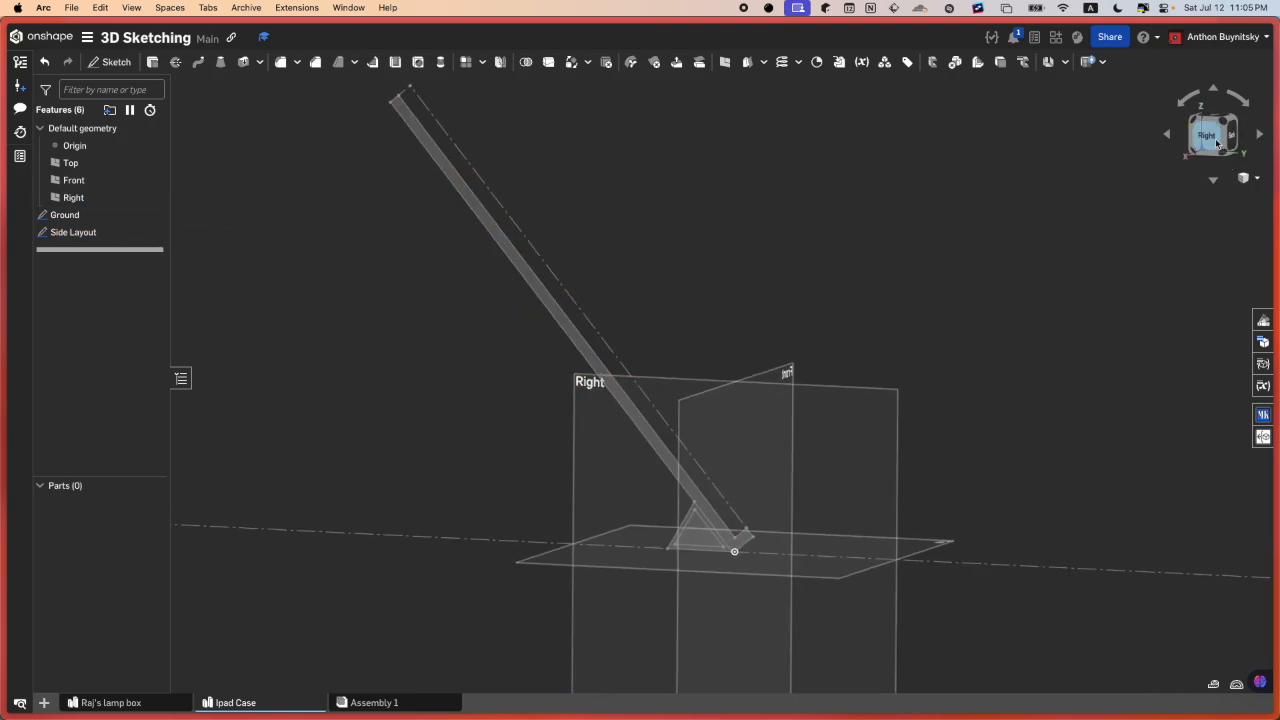
left_click(1208, 134)
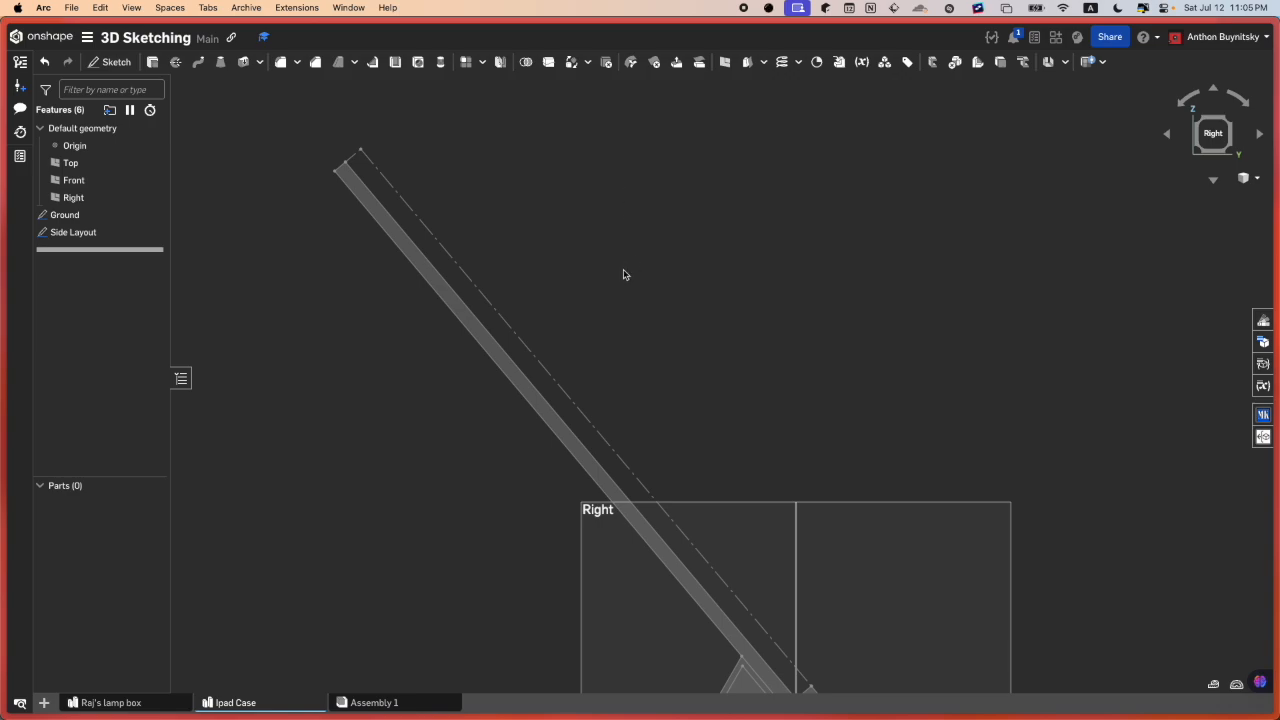
scroll(412, 212, "up", 2)
scroll(396, 199, "down", 5)
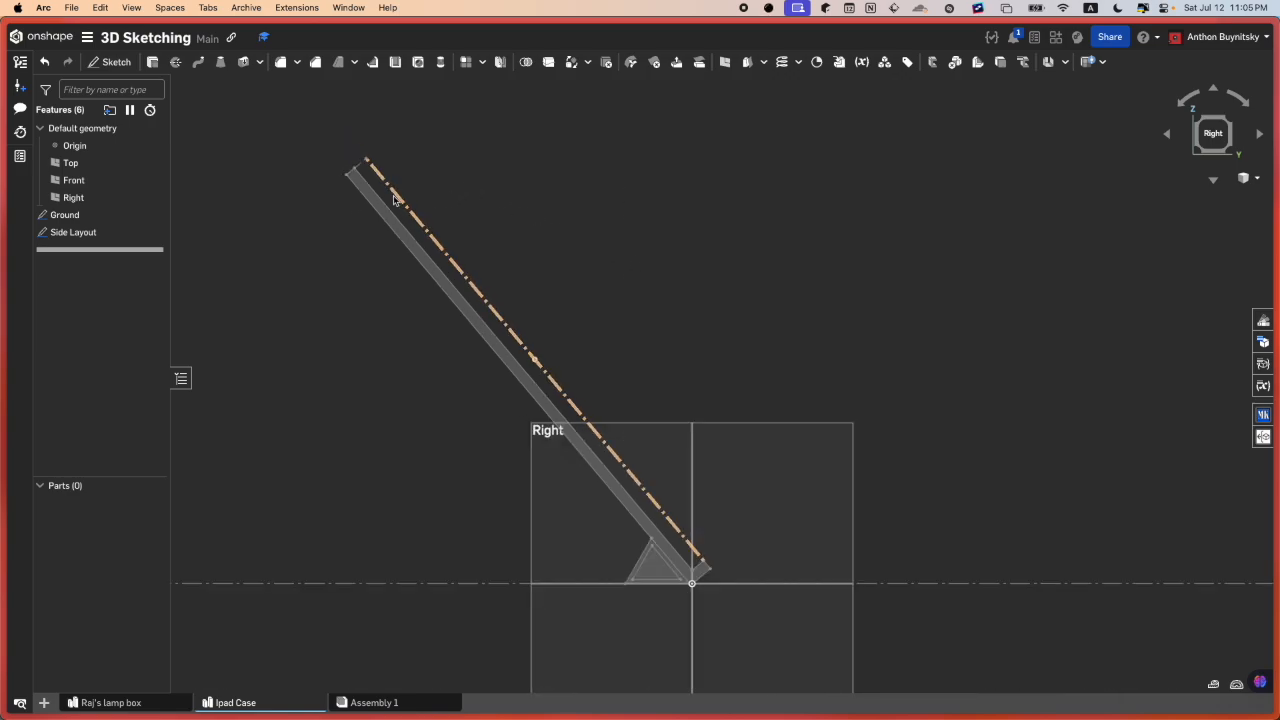
right_click_drag(515, 332, 556, 311)
scroll(553, 320, "up", 3)
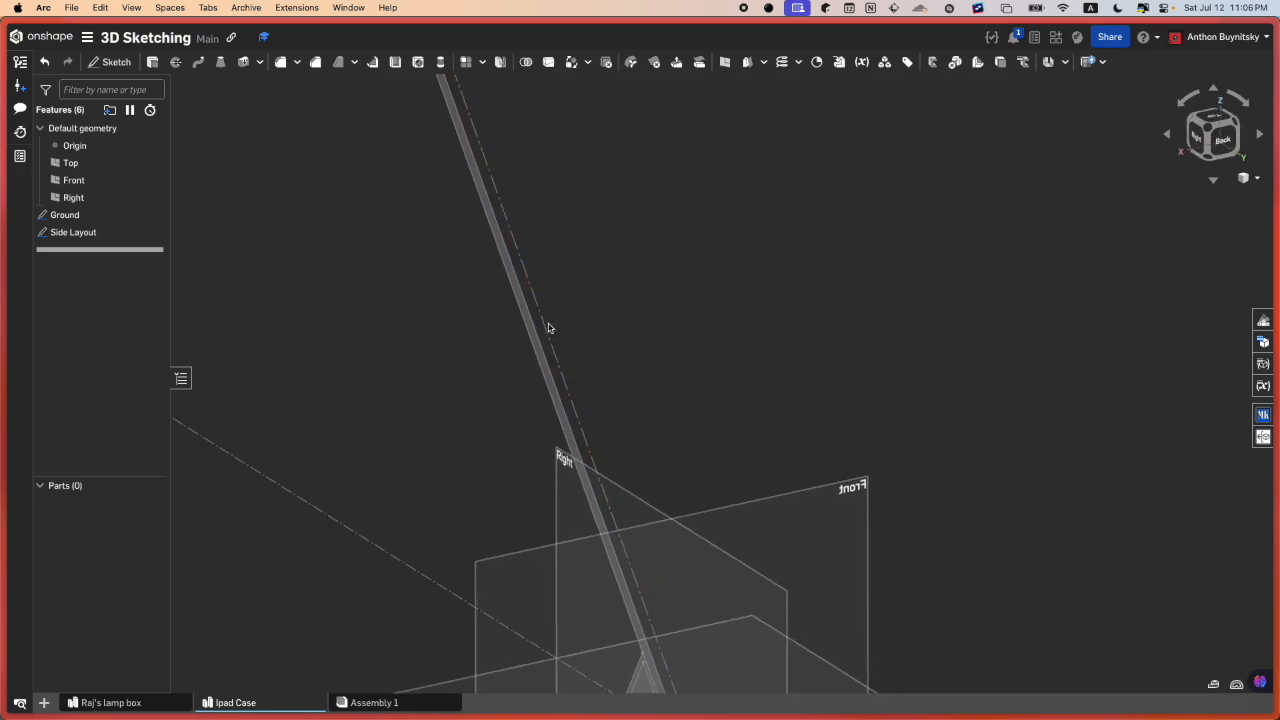
scroll(704, 333, "down", 3)
mouse_move(683, 341)
right_mouse_down()
mouse_move(795, 313)
mouse_move(766, 317)
right_mouse_up()
- Measure between the midpoints of the iPad outline's two short end lines, and clear the selection
scroll(476, 130, "up", 5)
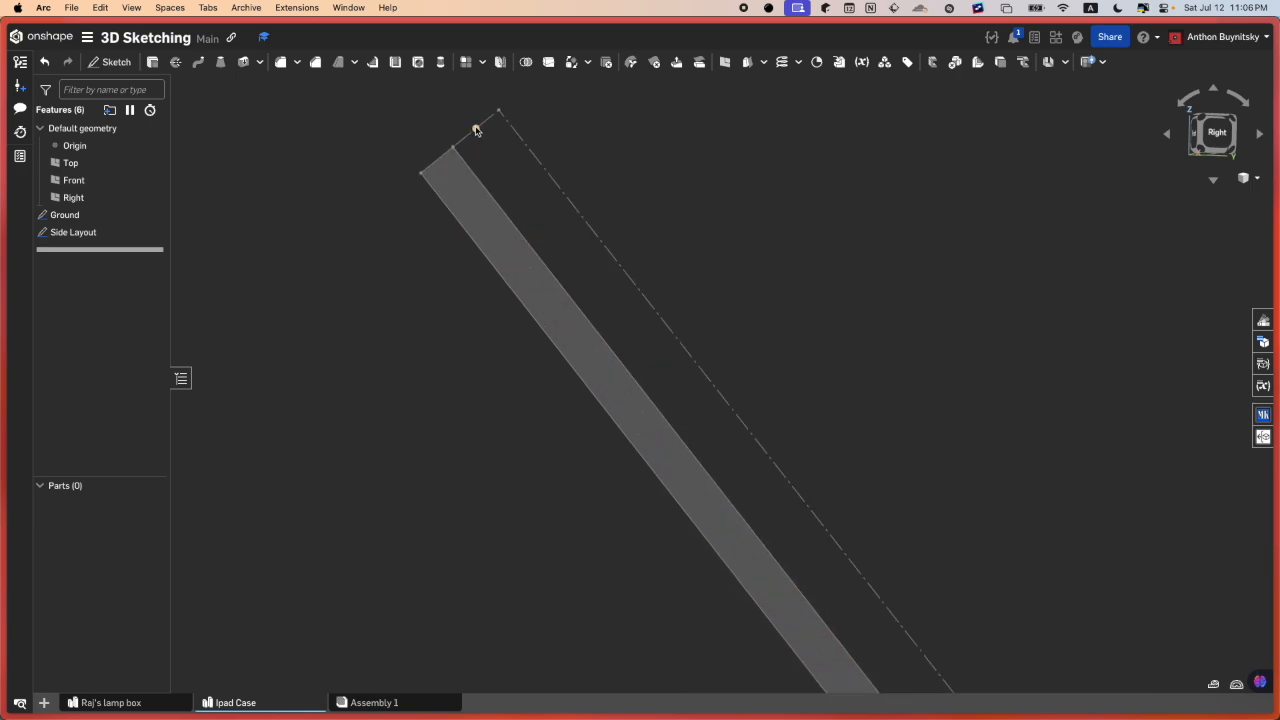
left_click(477, 130)
middle_click_drag(644, 346, 457, 210)
scroll(546, 265, "down", 5)
scroll(546, 265, "down", 1)
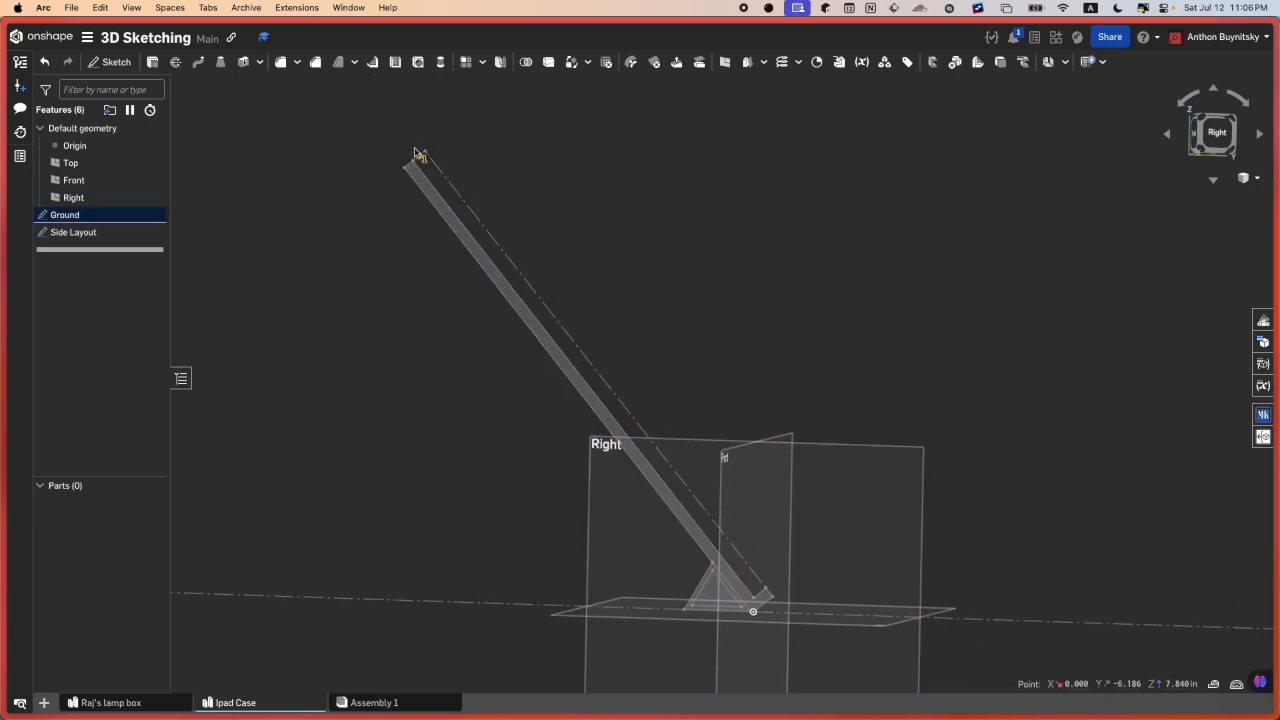
scroll(423, 136, "up", 8)
scroll(397, 341, "down", 10)
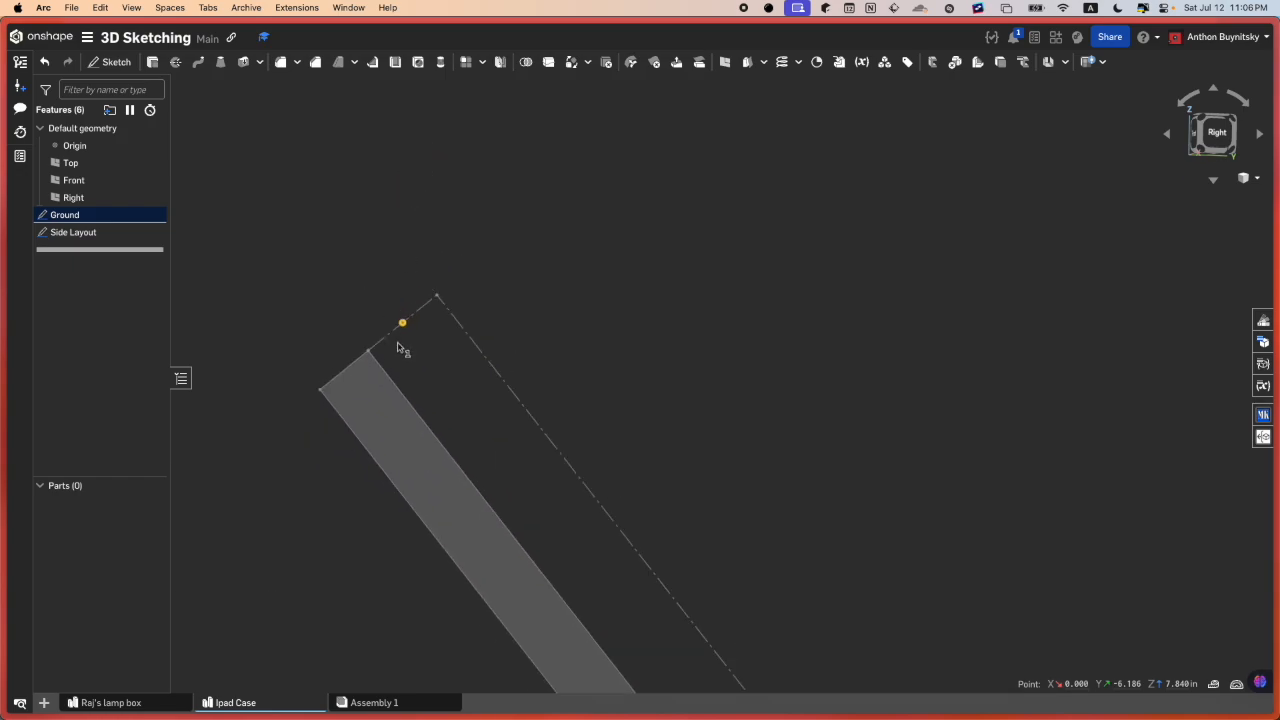
middle_click_drag(542, 417, 482, 272)
scroll(600, 490, "up", 5)
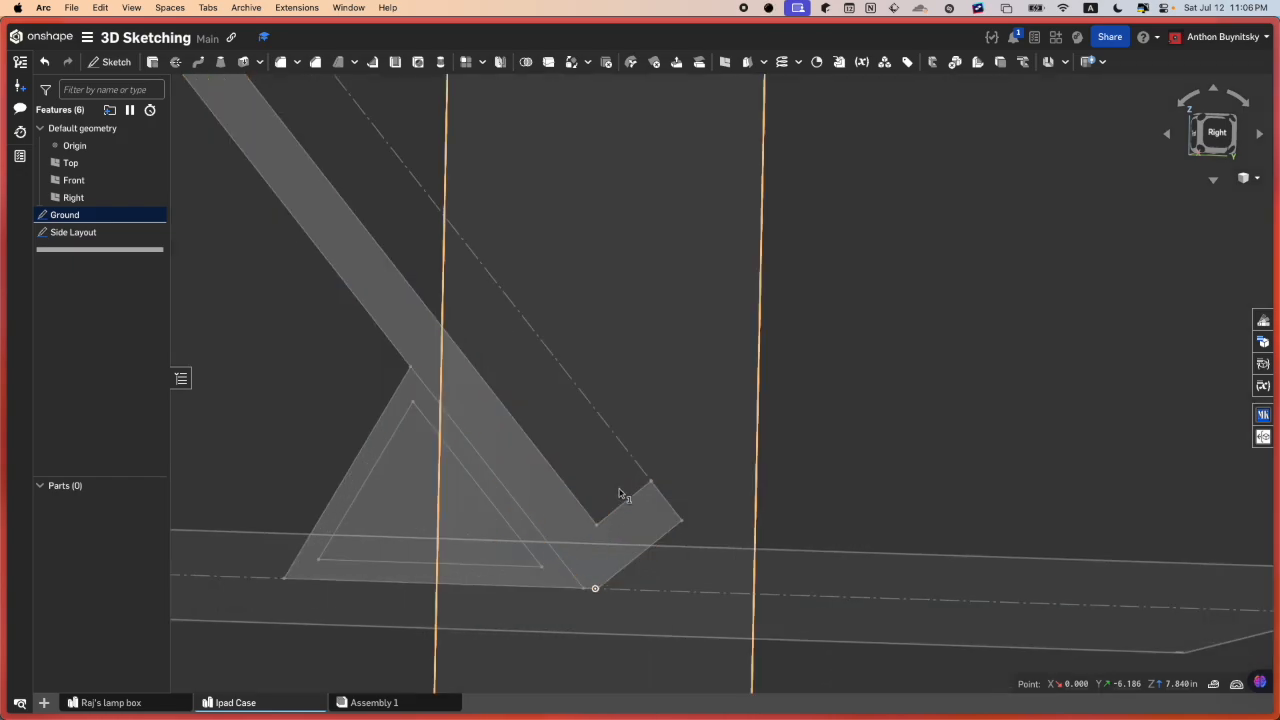
left_click(624, 506)
scroll(624, 506, "down", 4)
scroll(624, 506, "down", 4)
scroll(594, 437, "up", 6)
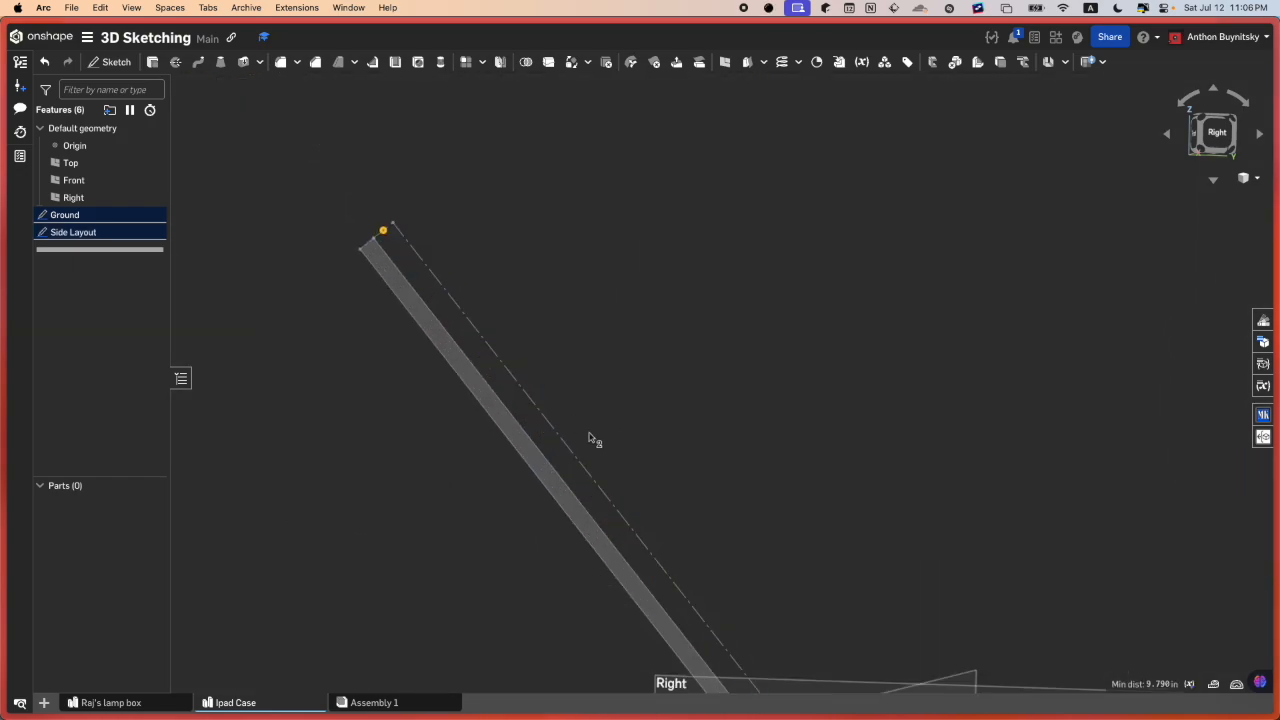
middle_click_drag(594, 437, 560, 350)
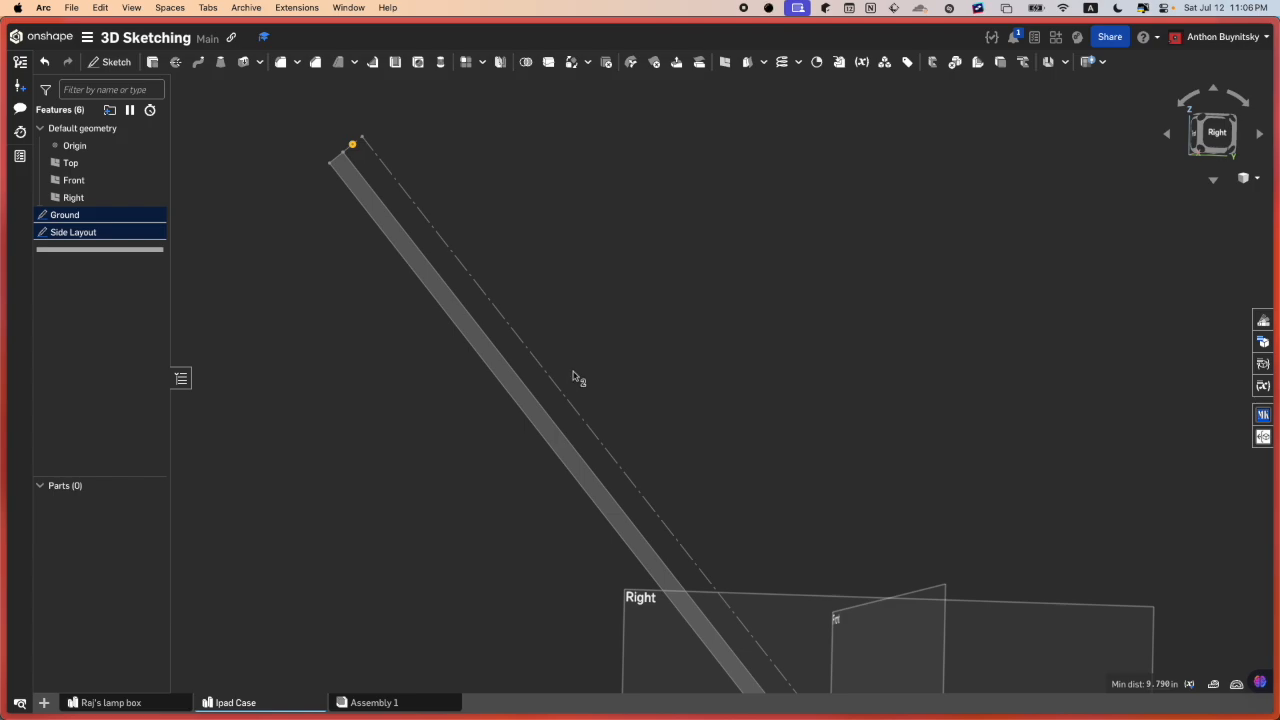
scroll(585, 388, "down", 3)
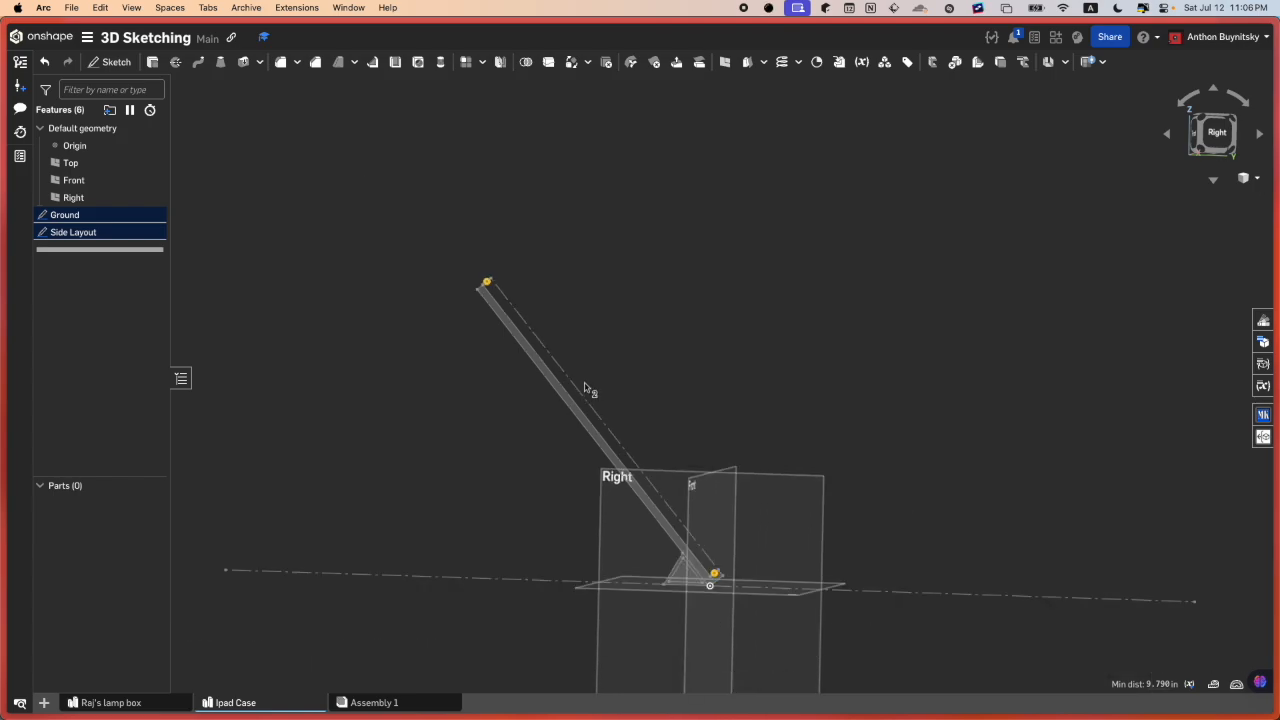
left_click(649, 376)
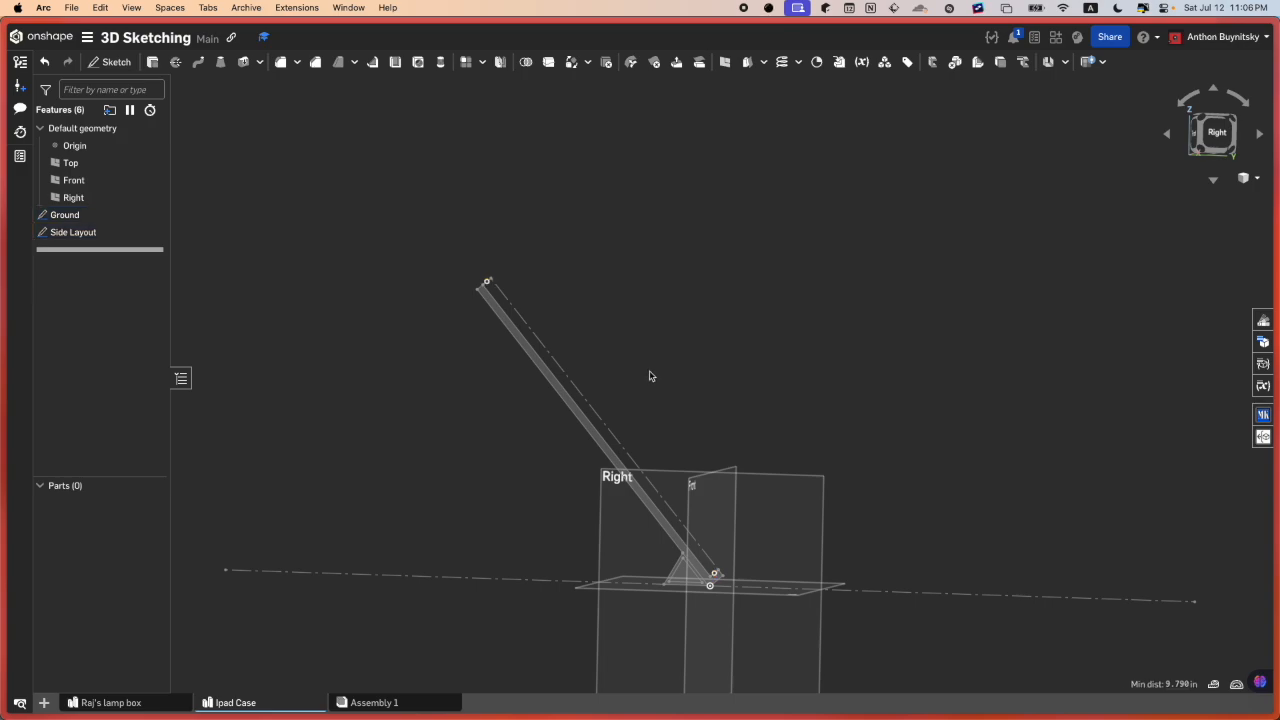
- In the Ground sketch, draw a construction line joining the midpoints of the iPad outline's two short ends, and finish the sketch
double_click(106, 216)
key("l")
key("q")
scroll(515, 291, "up", 5)
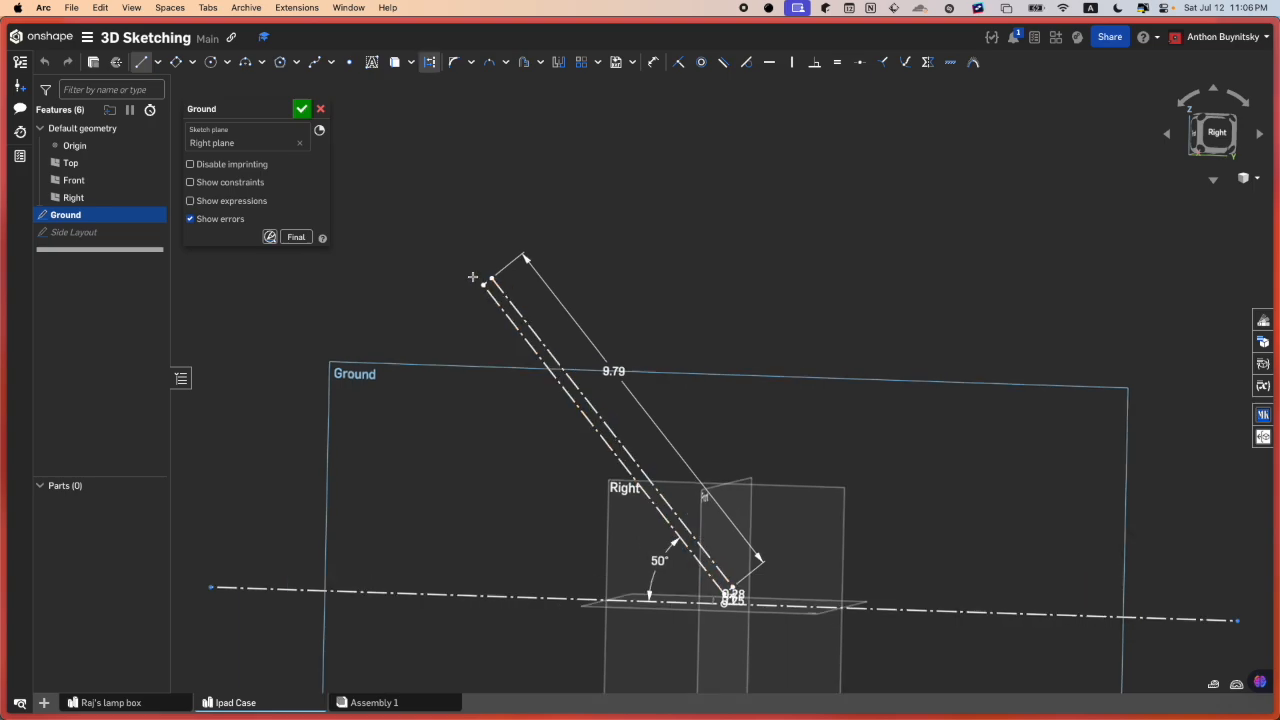
left_click(515, 291)
scroll(777, 548, "down", 5)
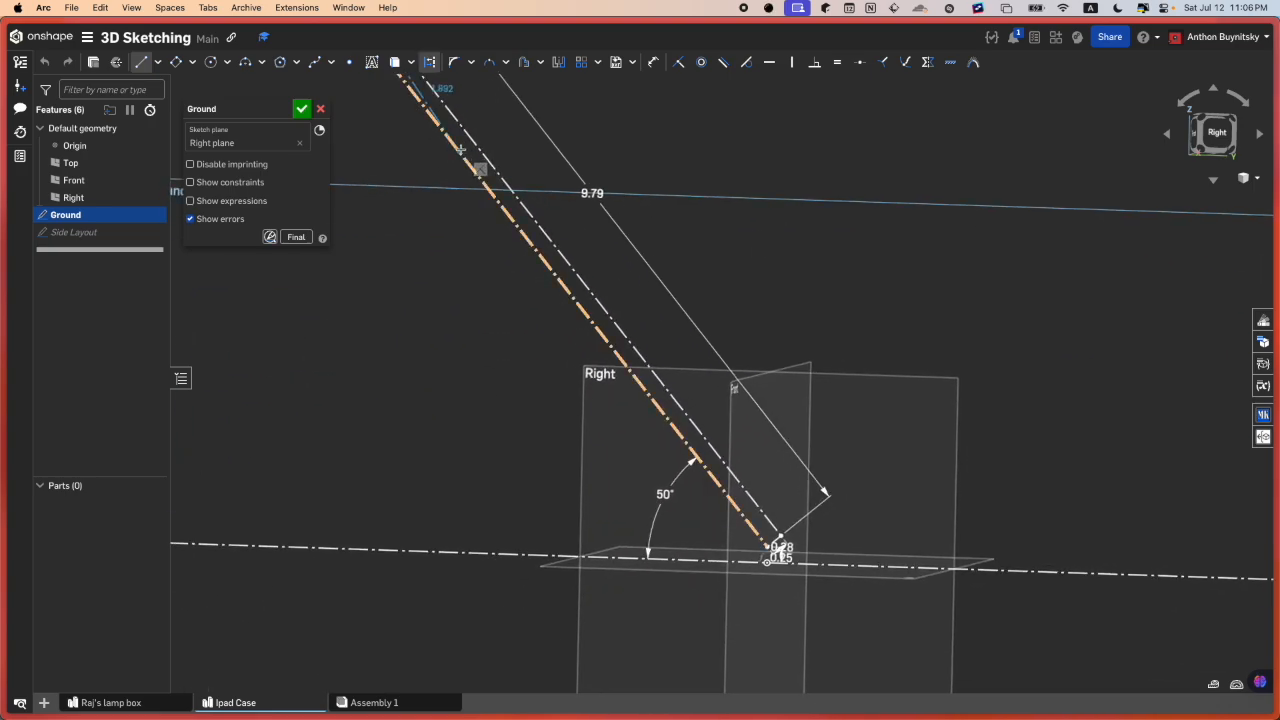
scroll(819, 607, "up", 5)
left_click(819, 607)
scroll(790, 560, "down", 5)
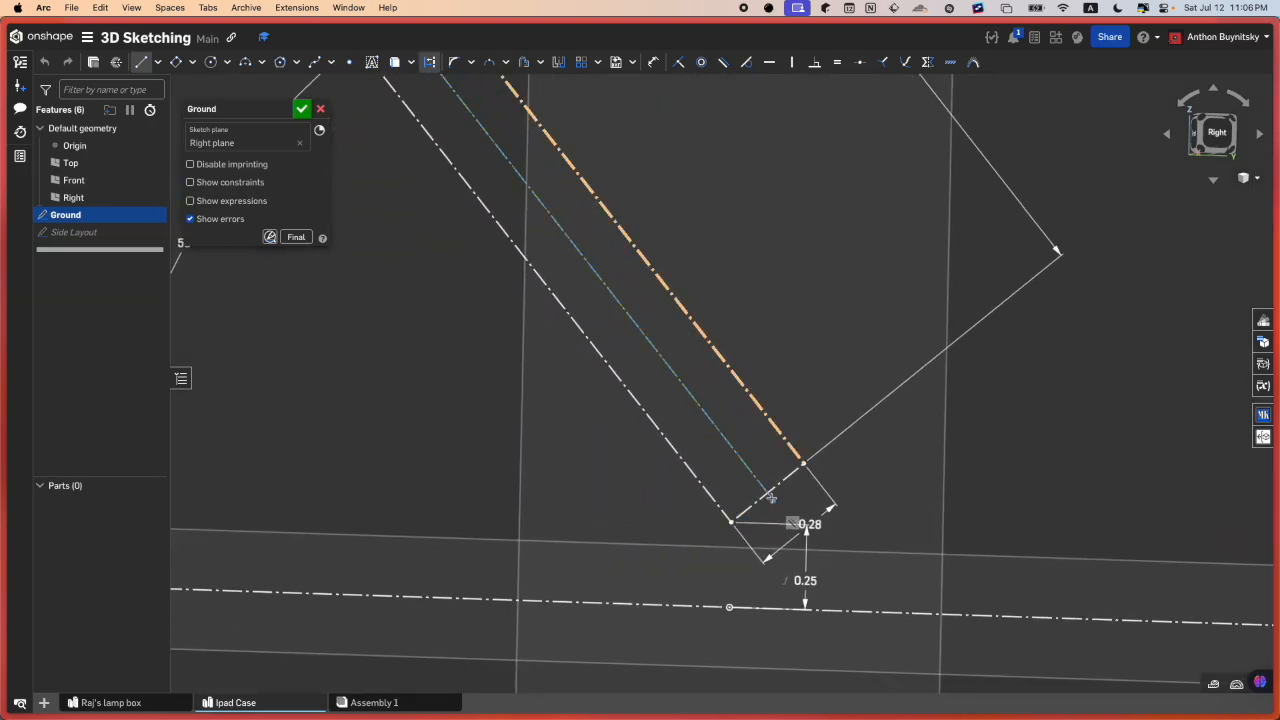
scroll(737, 492, "down", 4)
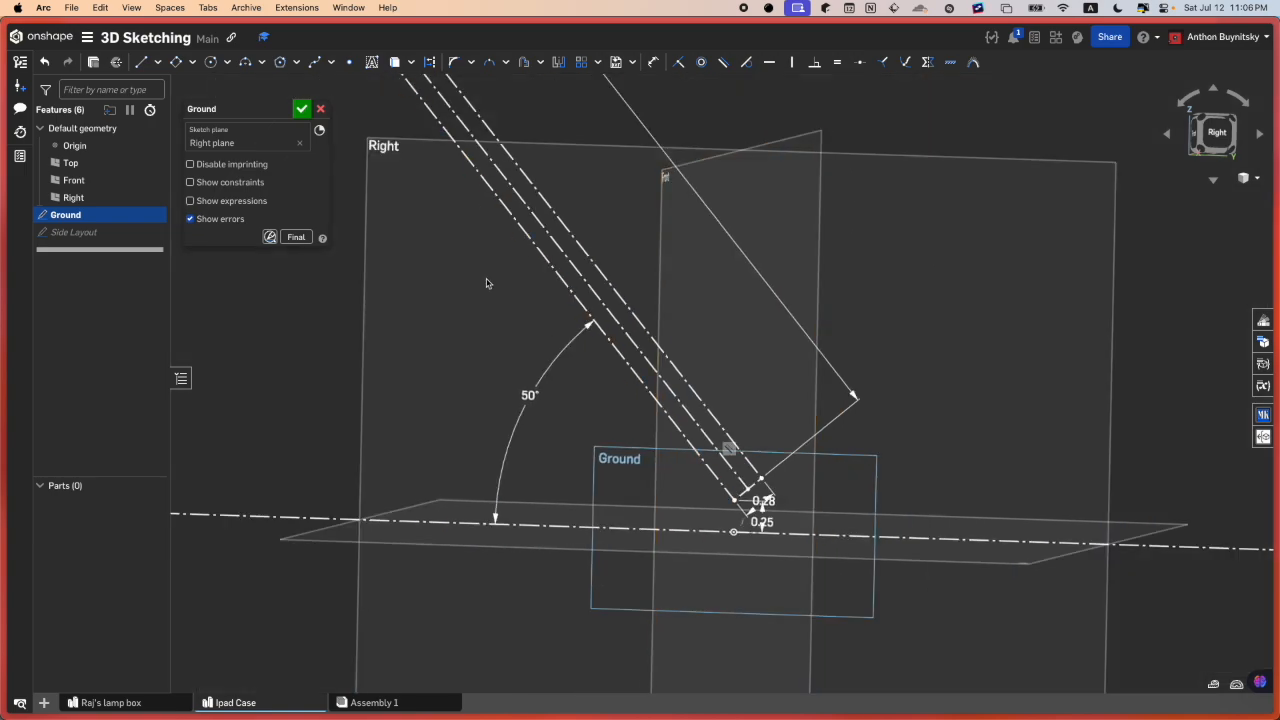
left_click(302, 109)
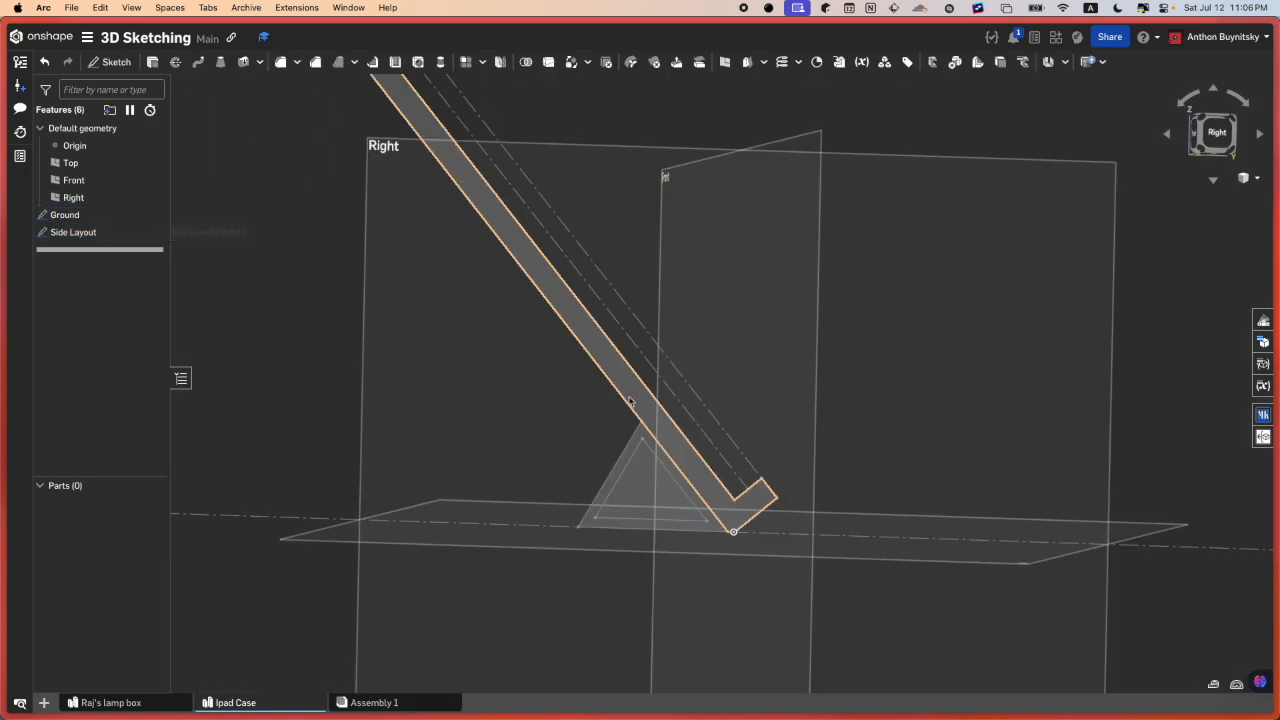
- Create a Line angle plane through the iPad outline's new centre line at an angle of 90 deg
scroll(645, 421, "down", 5)
scroll(640, 385, "up", 1)
scroll(629, 314, "down", 3)
scroll(591, 274, "up", 3)
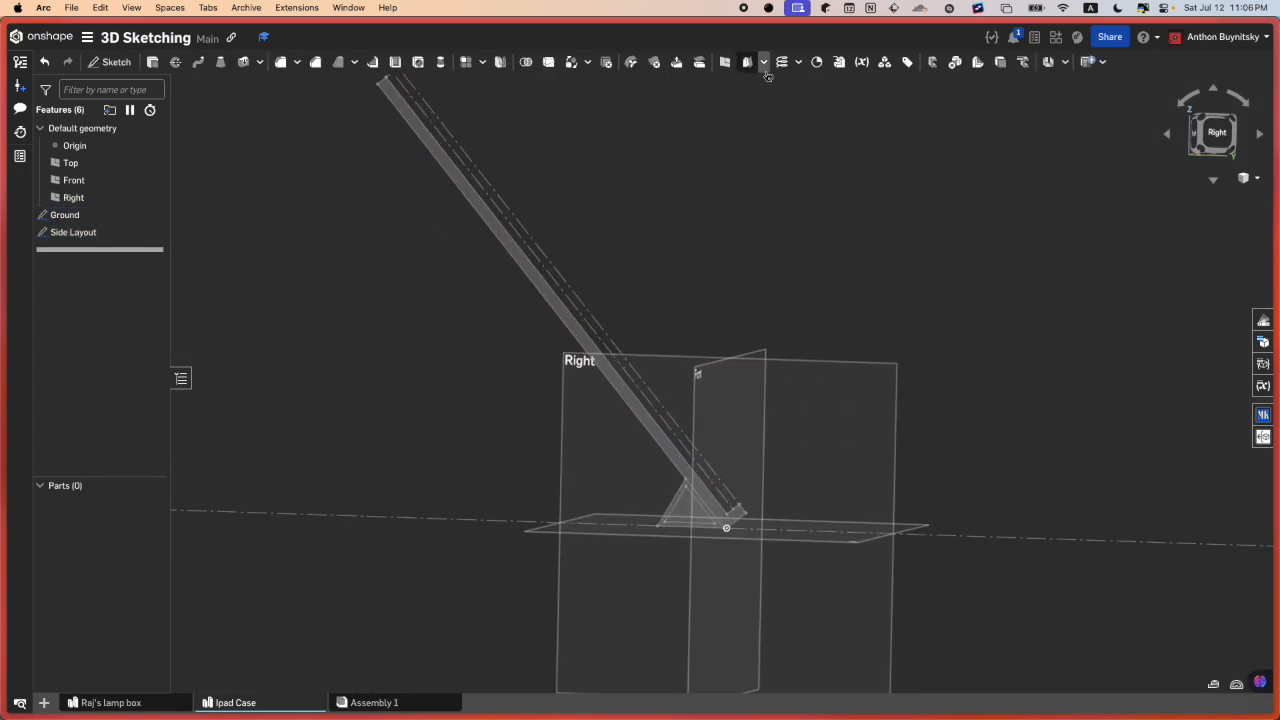
left_click(746, 62)
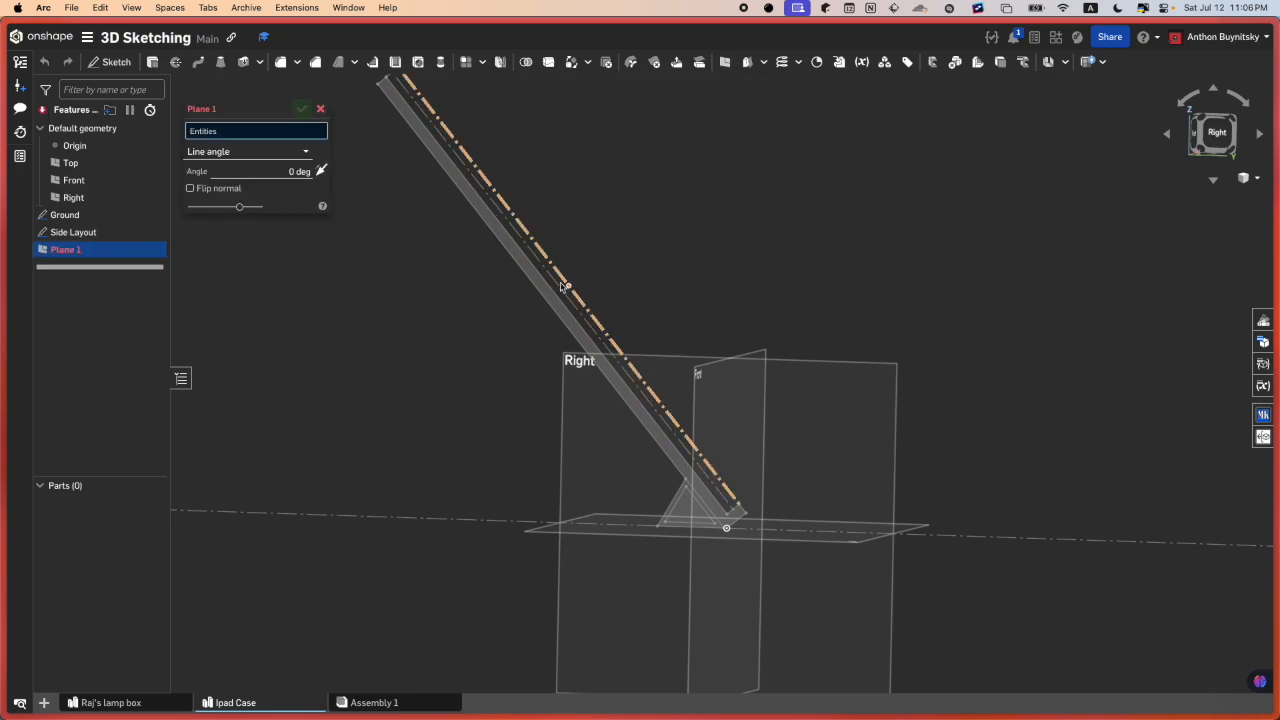
left_click(563, 287)
left_click(281, 182)
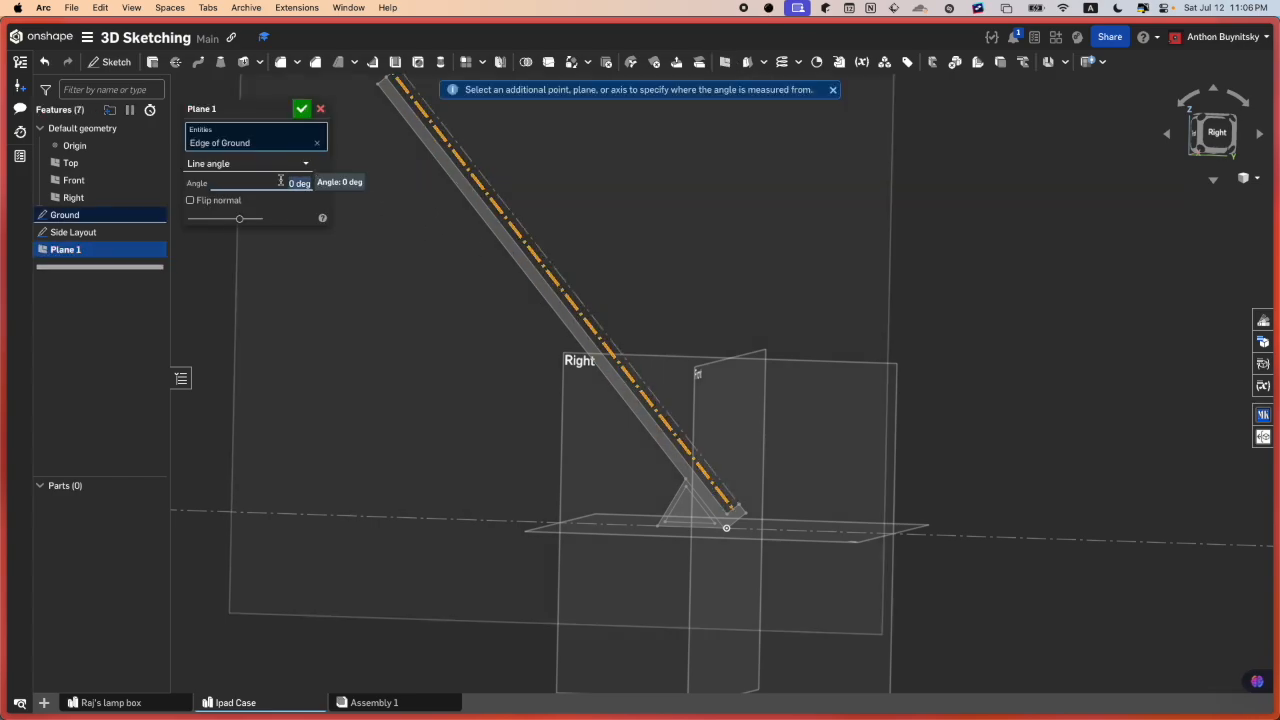
type("90")
key("Return")
right_click_drag(442, 218, 517, 264)
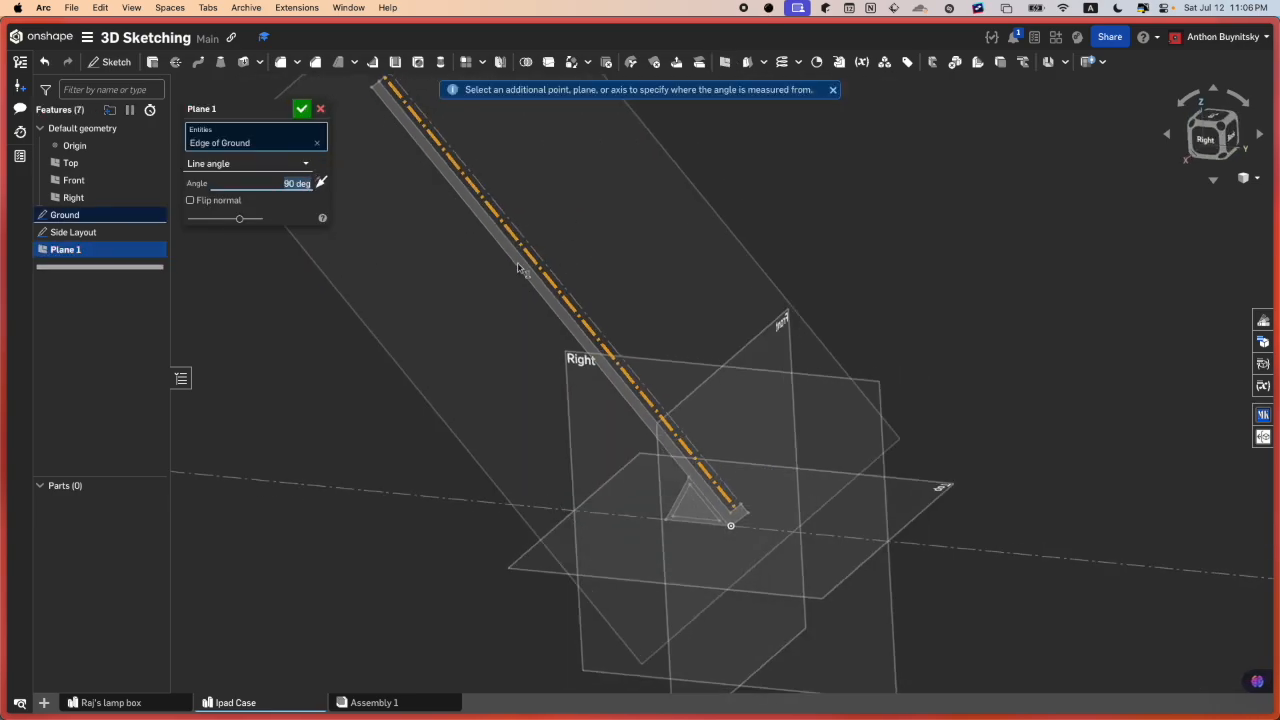
left_click(305, 111)
- Start a new sketch on the tilted plane through the iPad's centre line
scroll(795, 481, "down", 5)
right_click_drag(799, 482, 764, 447)
scroll(784, 405, "up", 3)
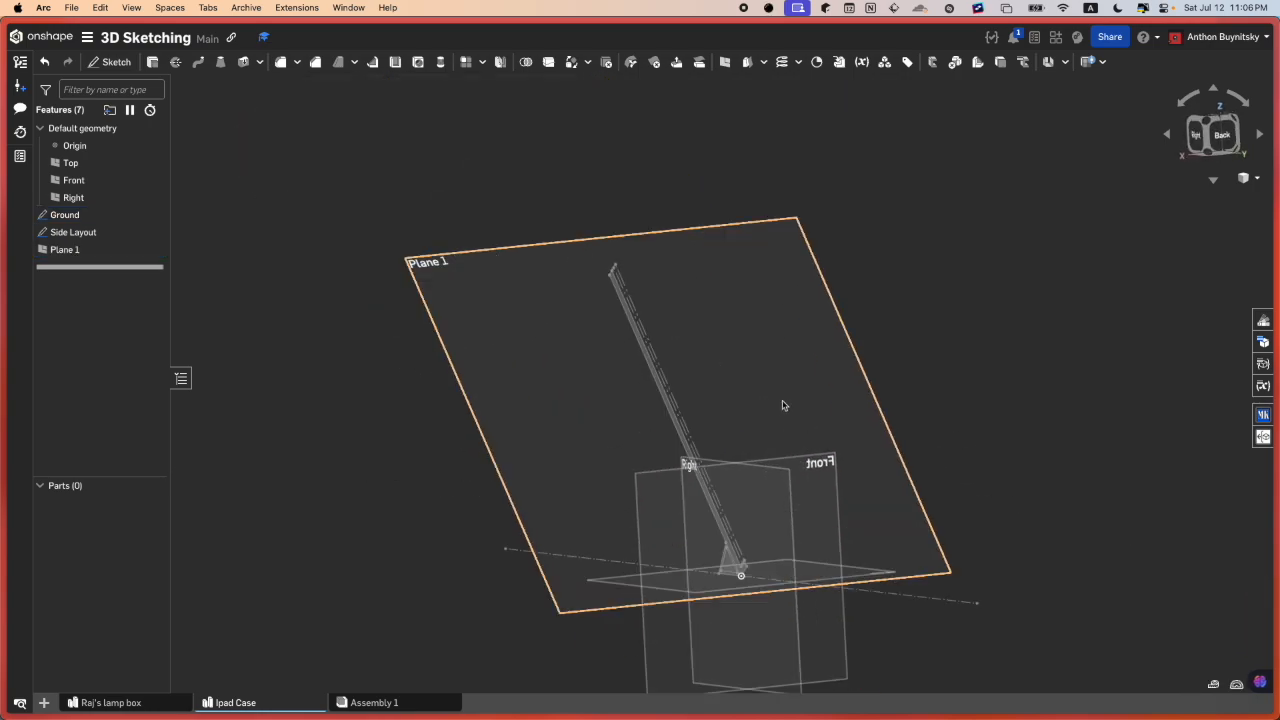
right_click_drag(784, 405, 717, 360)
left_click(718, 362)
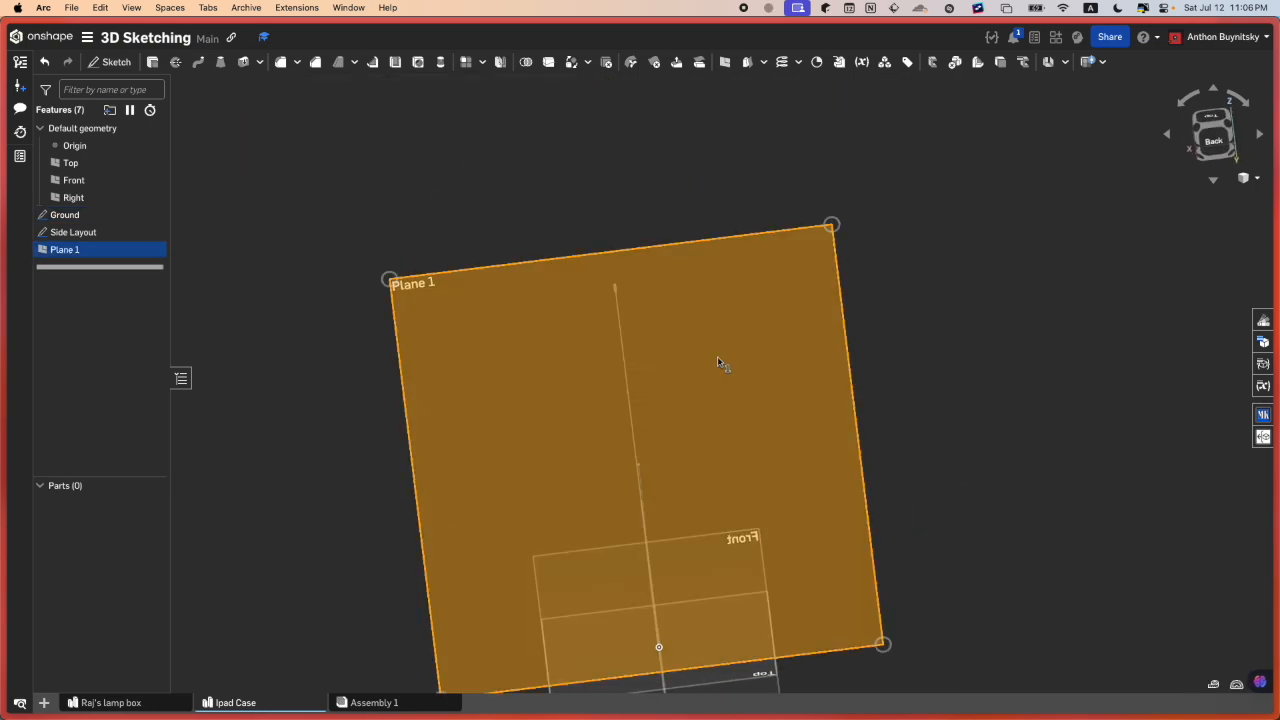
key("shift+s")
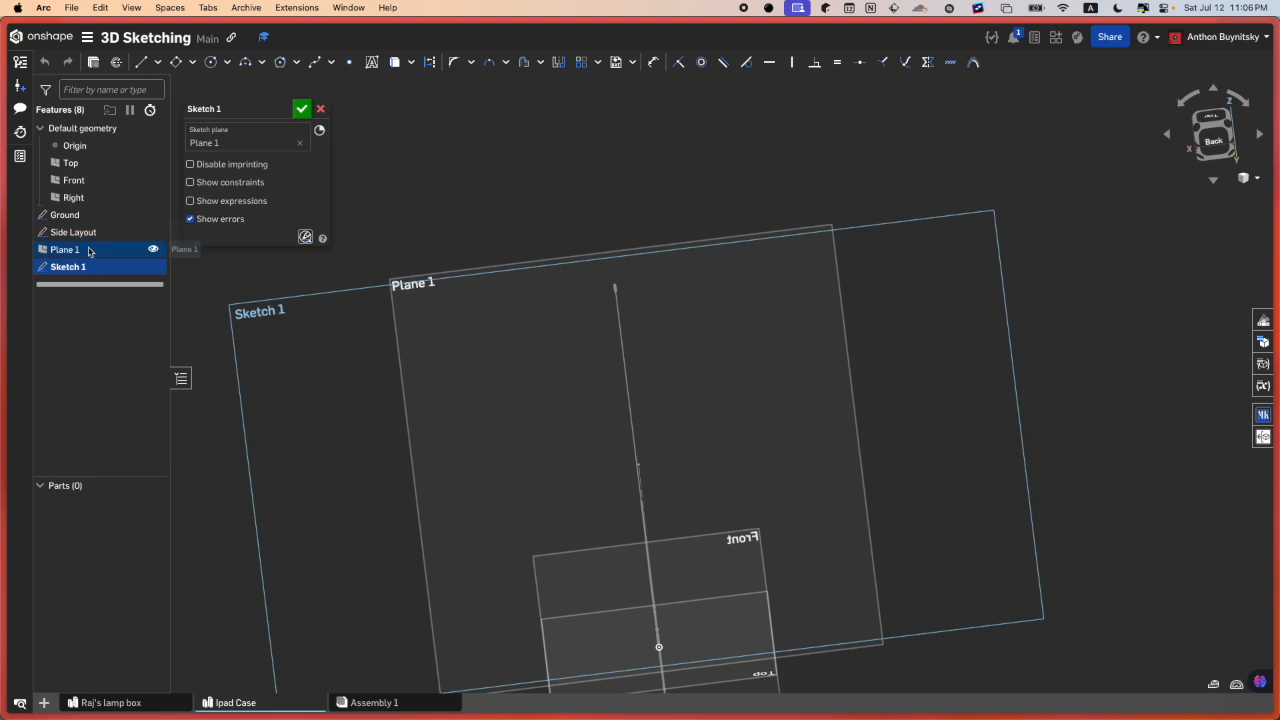
right_click_drag(543, 314, 790, 304)
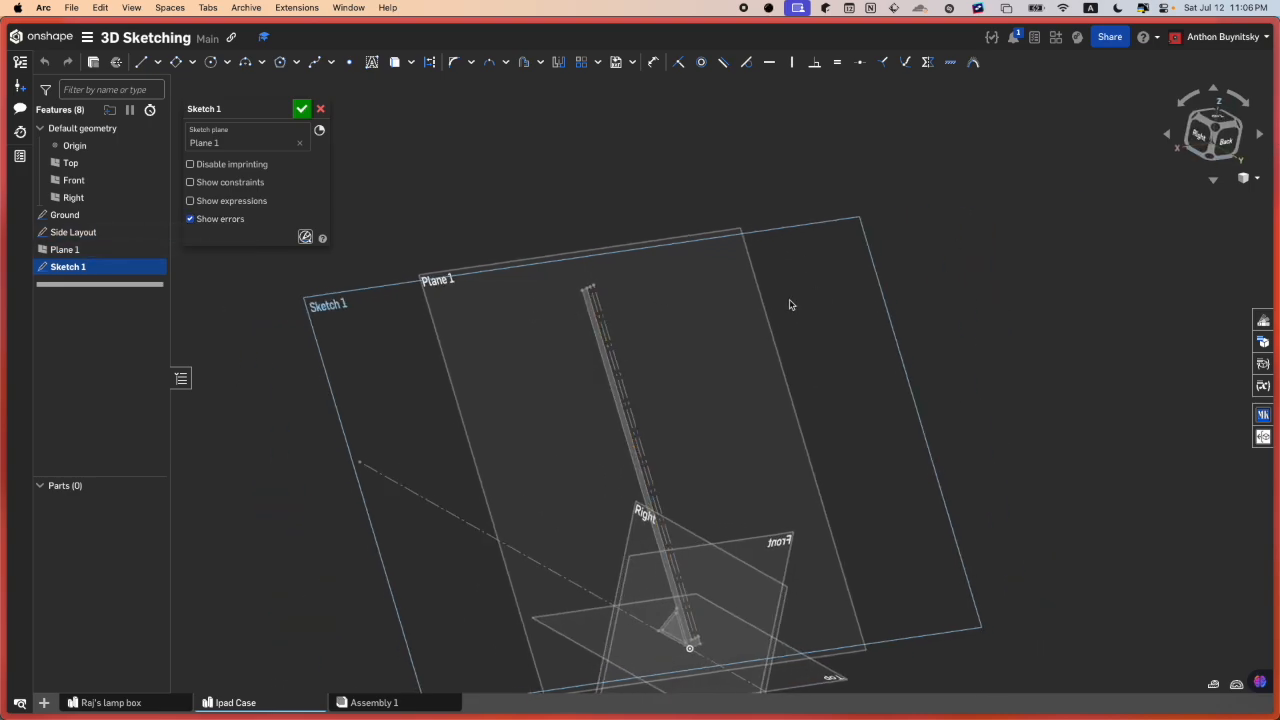
middle_click_drag(753, 398, 786, 260)
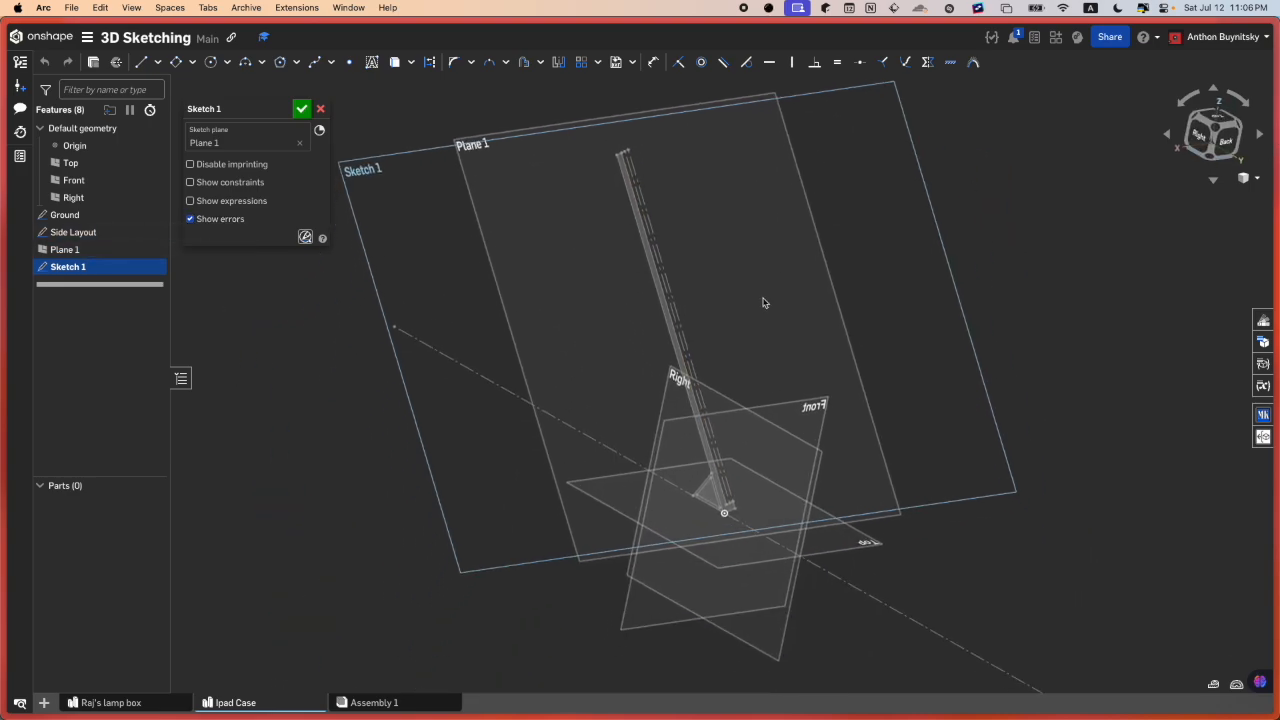
scroll(764, 304, "up", 3)
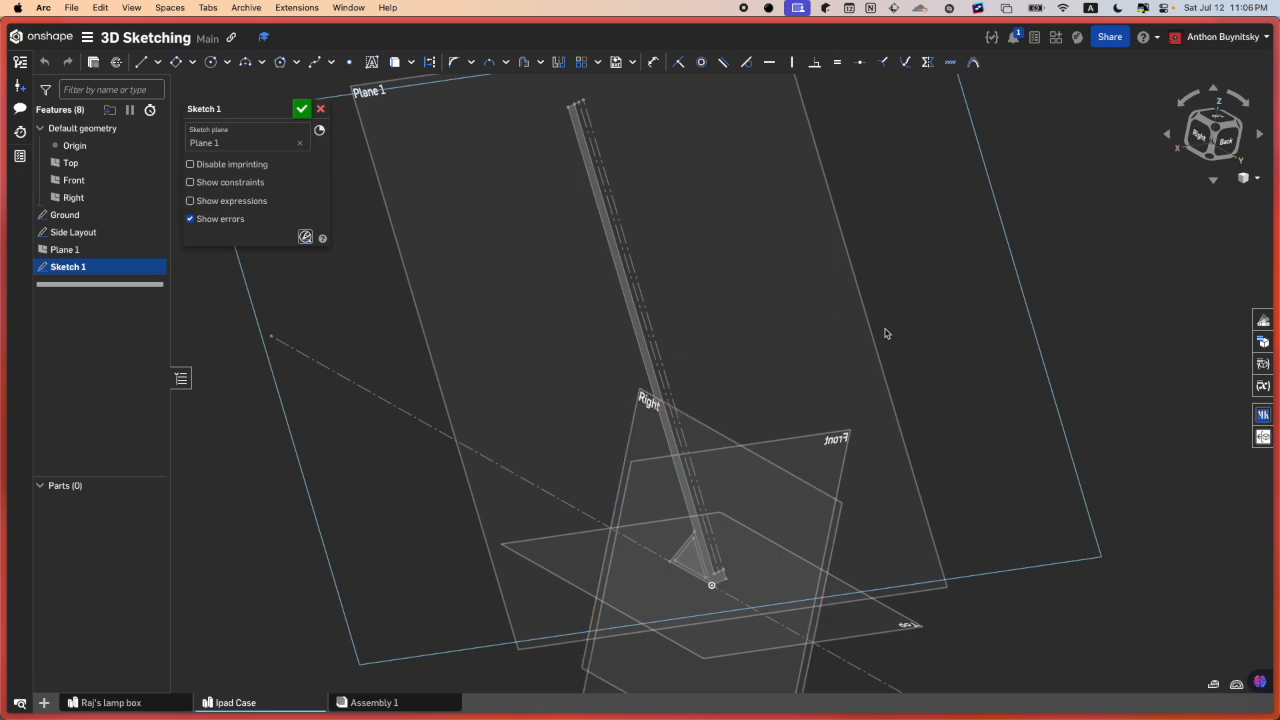
scroll(795, 375, "down", 2)
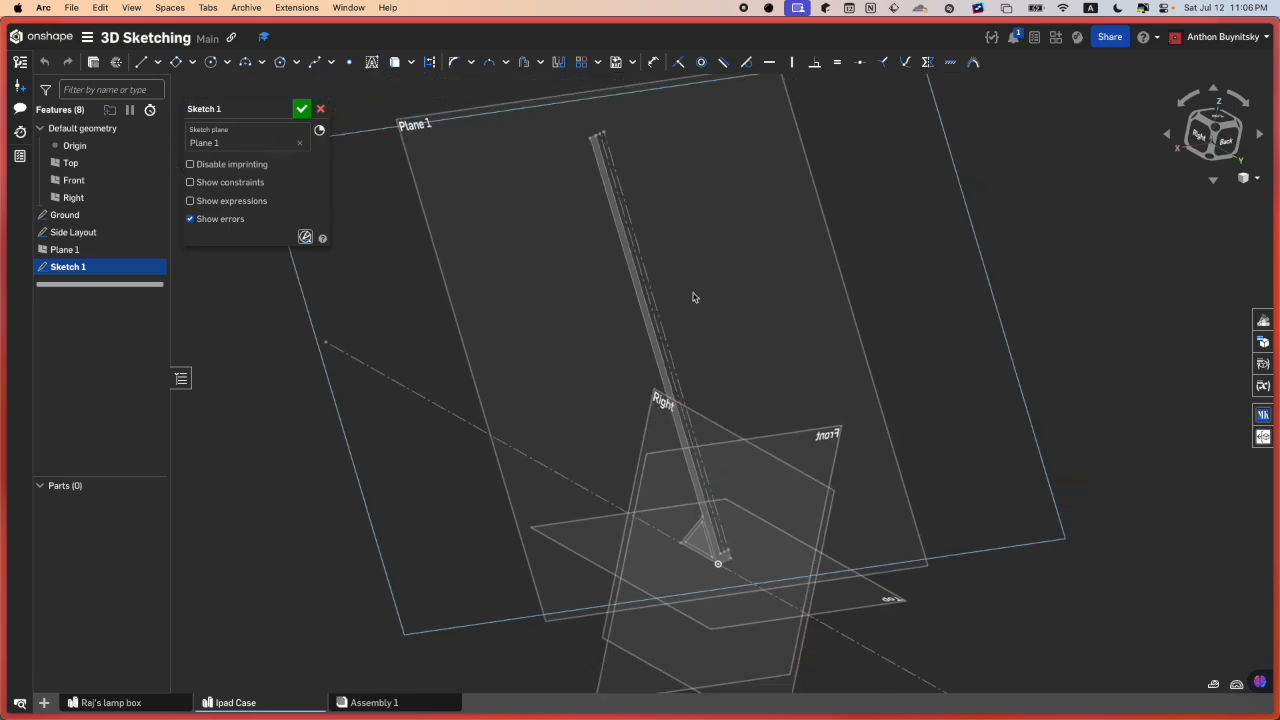
- Close the empty sketch, view the tilted plane face-on, and reopen the sketch for editing
mouse_move(713, 263)
right_mouse_down()
mouse_move(689, 357)
mouse_move(623, 360)
mouse_move(618, 377)
mouse_move(634, 383)
right_mouse_up()
middle_click_drag(662, 429, 639, 293)
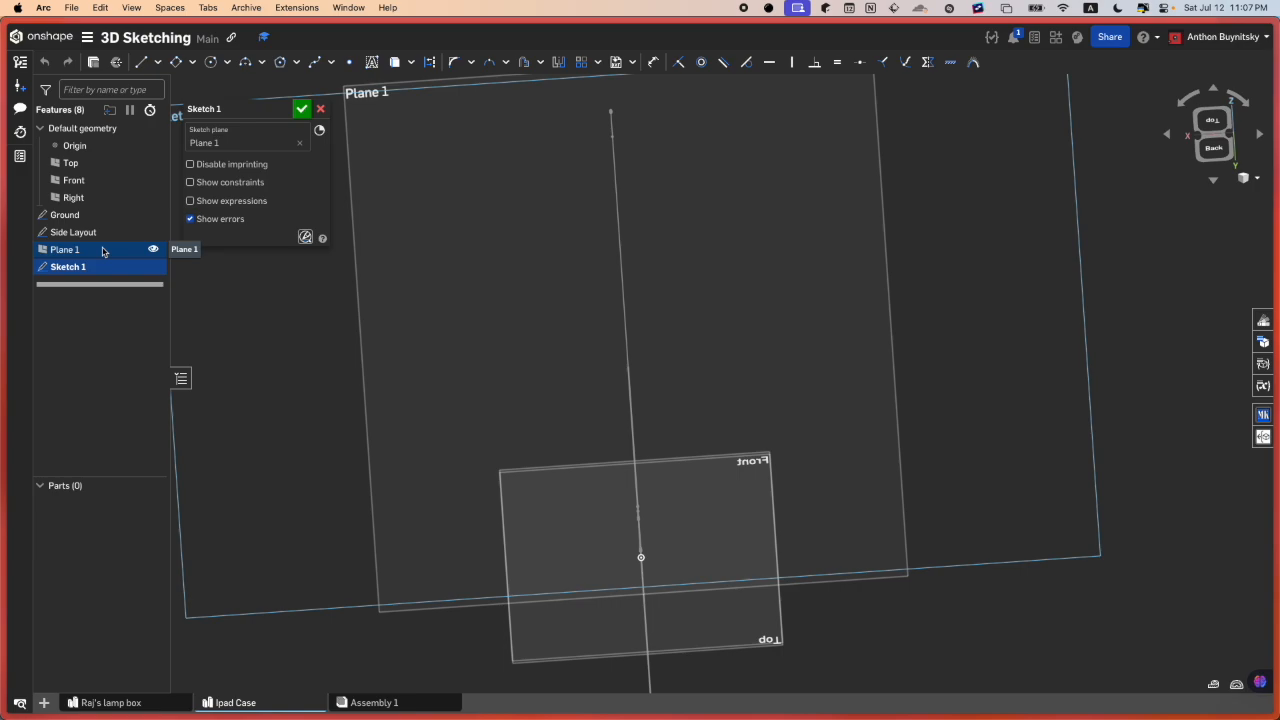
left_click(301, 108)
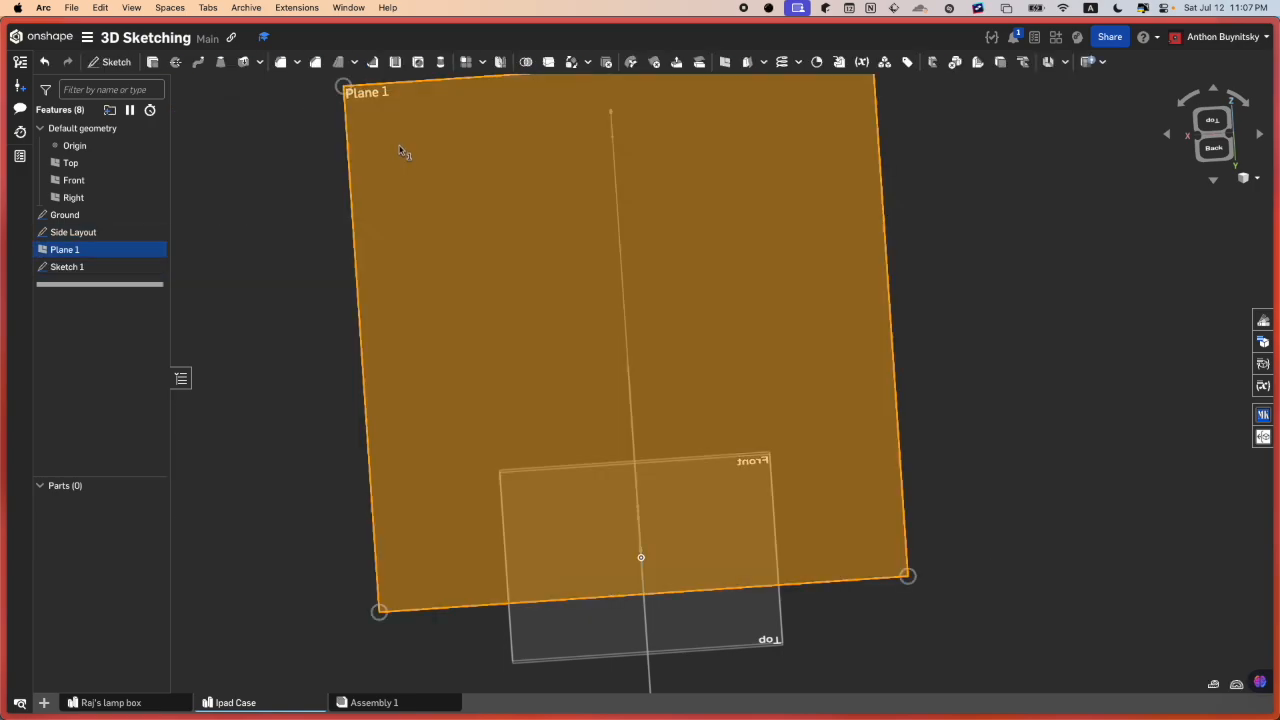
key("n")
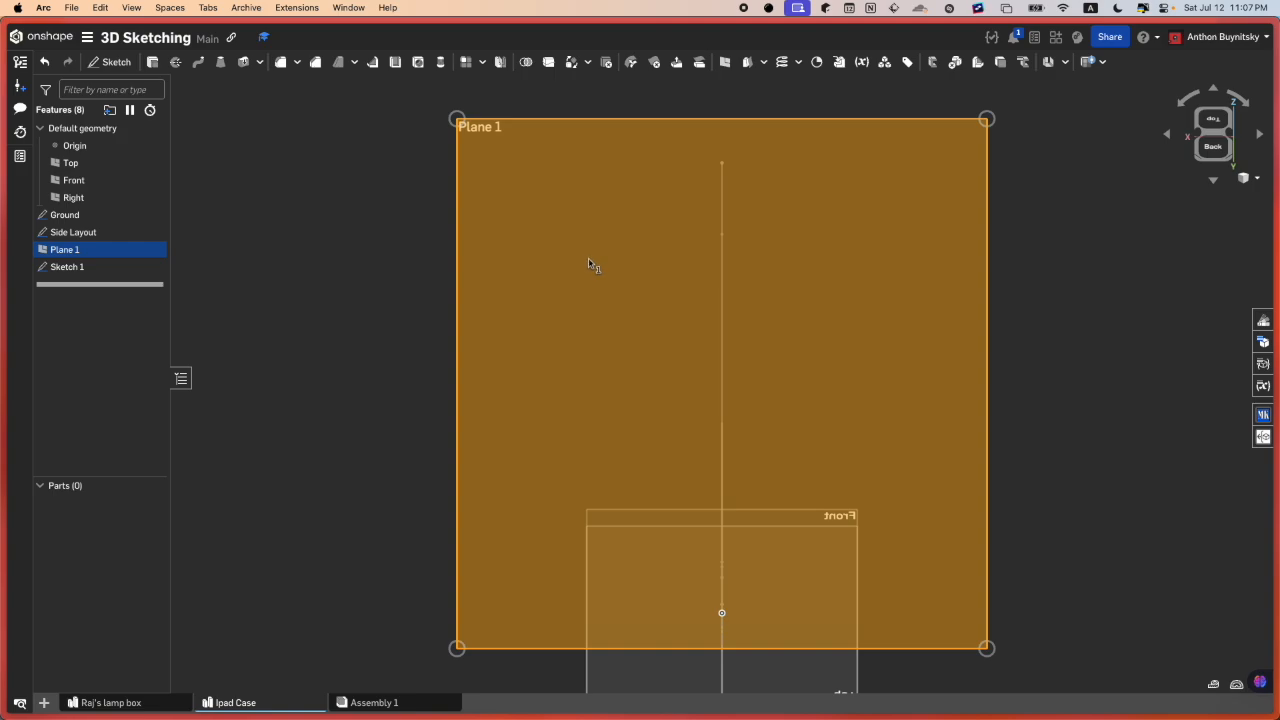
left_click(391, 206)
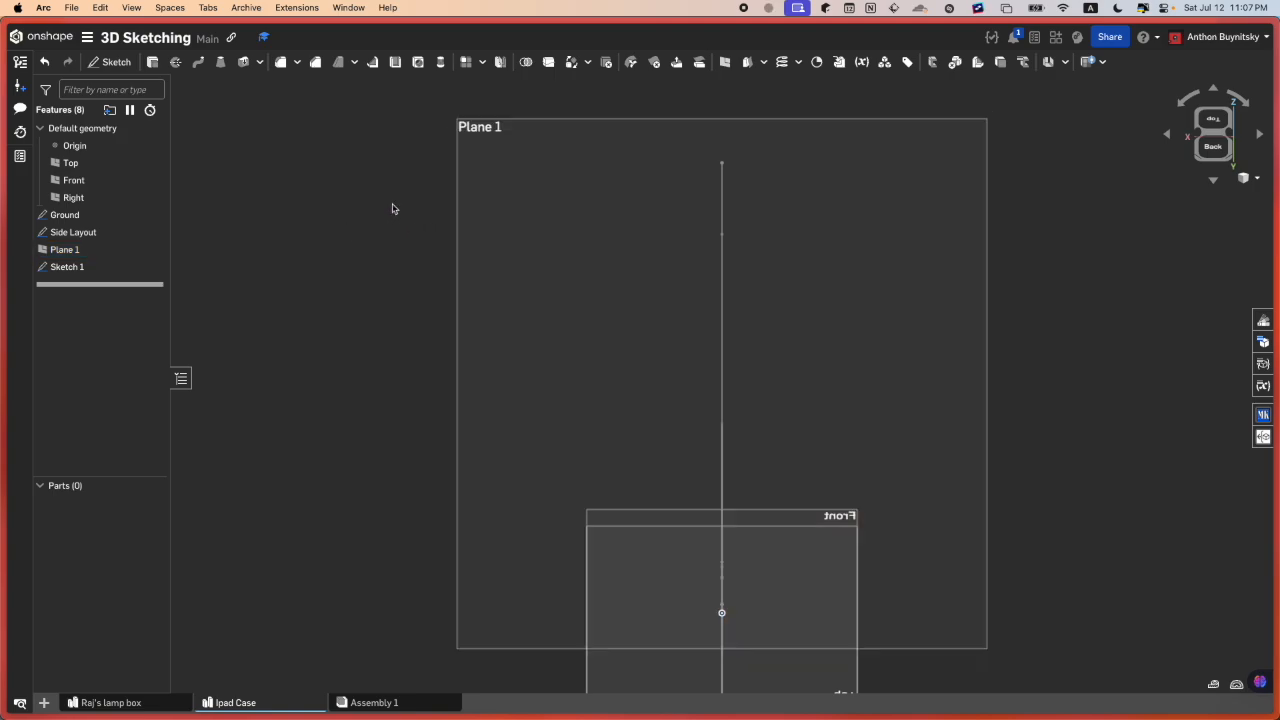
double_click(94, 266)
- Draw a construction centre-point rectangle about 16.2 in wide, centred on the midpoint of the iPad's centre line
scroll(685, 203, "up", 3)
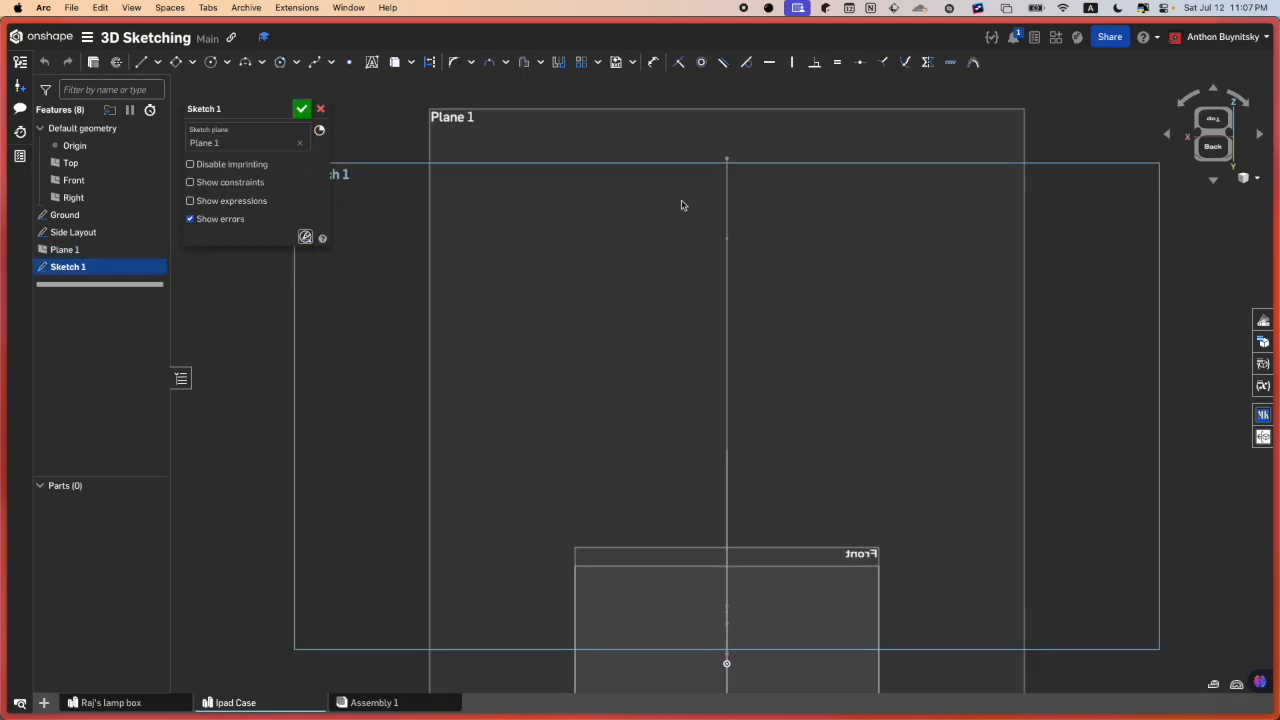
scroll(683, 208, "down", 2)
scroll(671, 215, "down", 1)
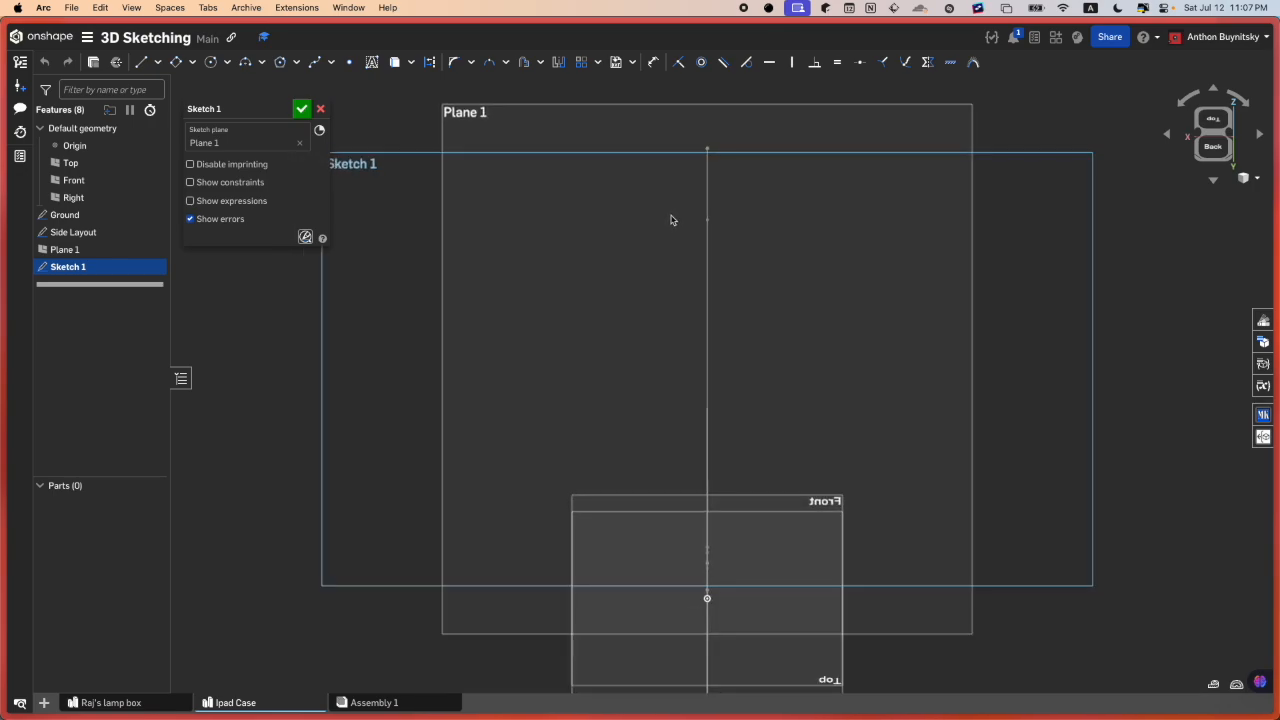
scroll(687, 208, "up", 2)
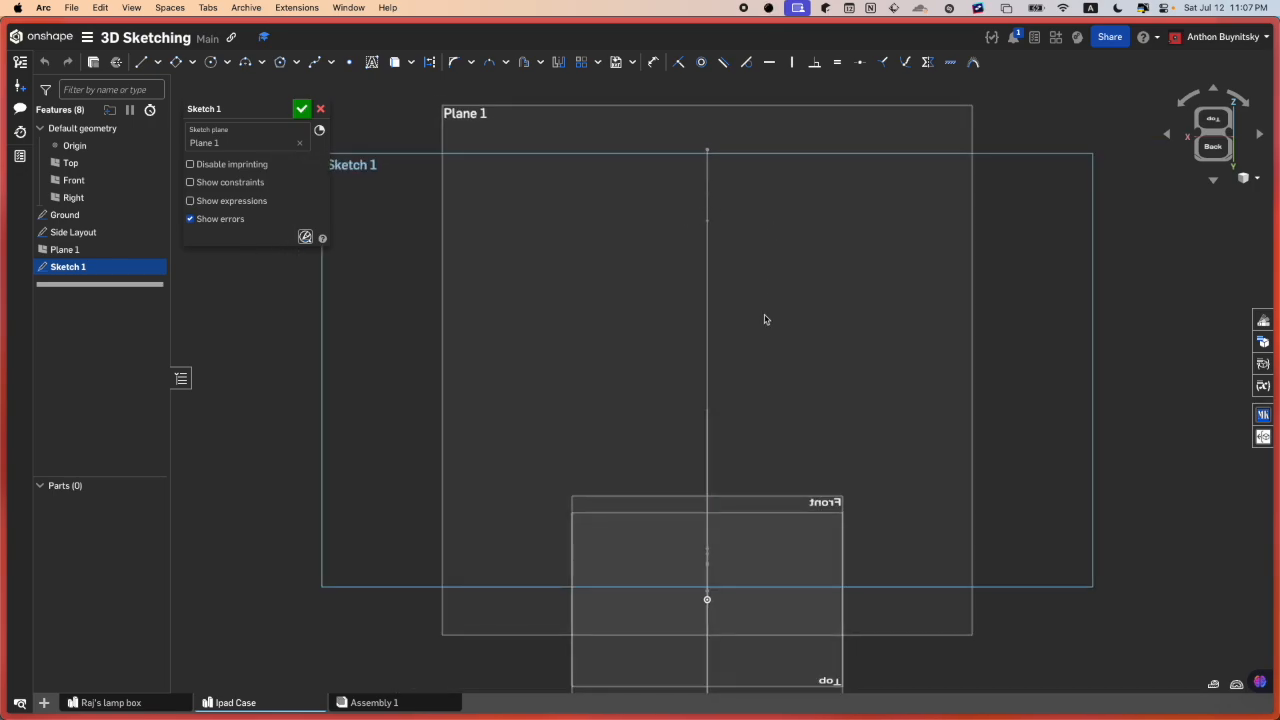
scroll(711, 153, "up", 2)
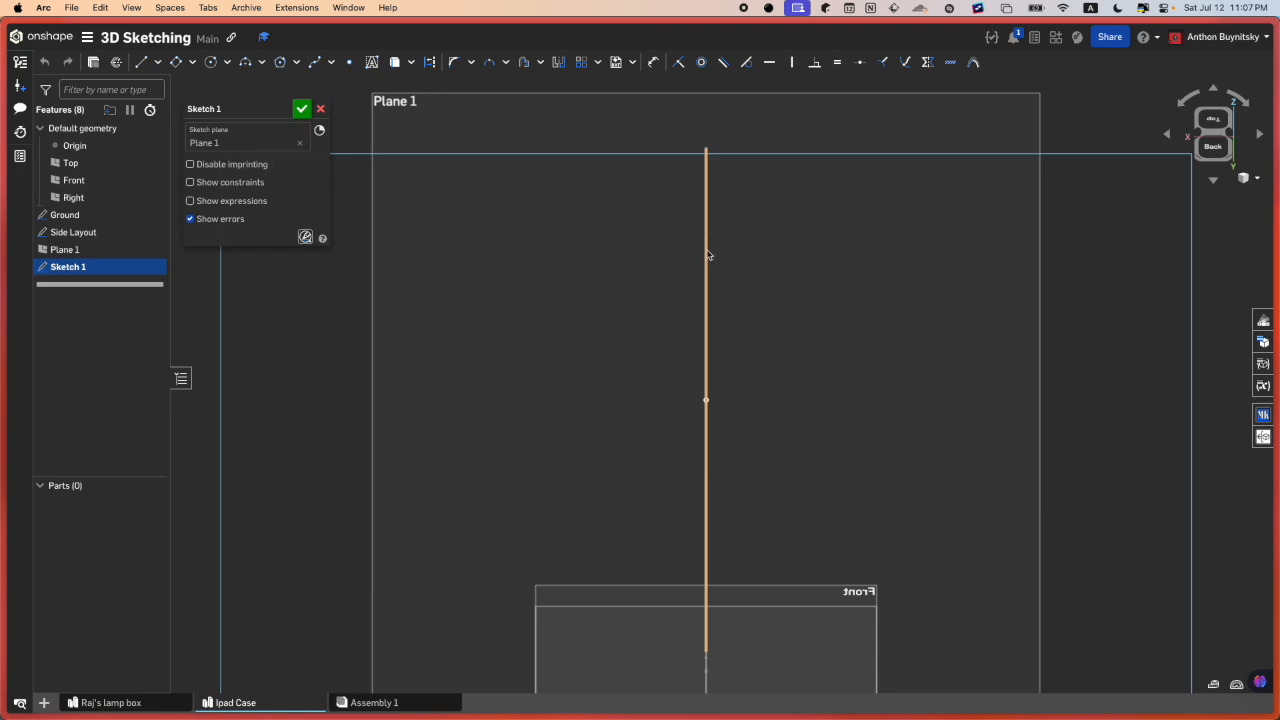
middle_click_drag(709, 369, 672, 282)
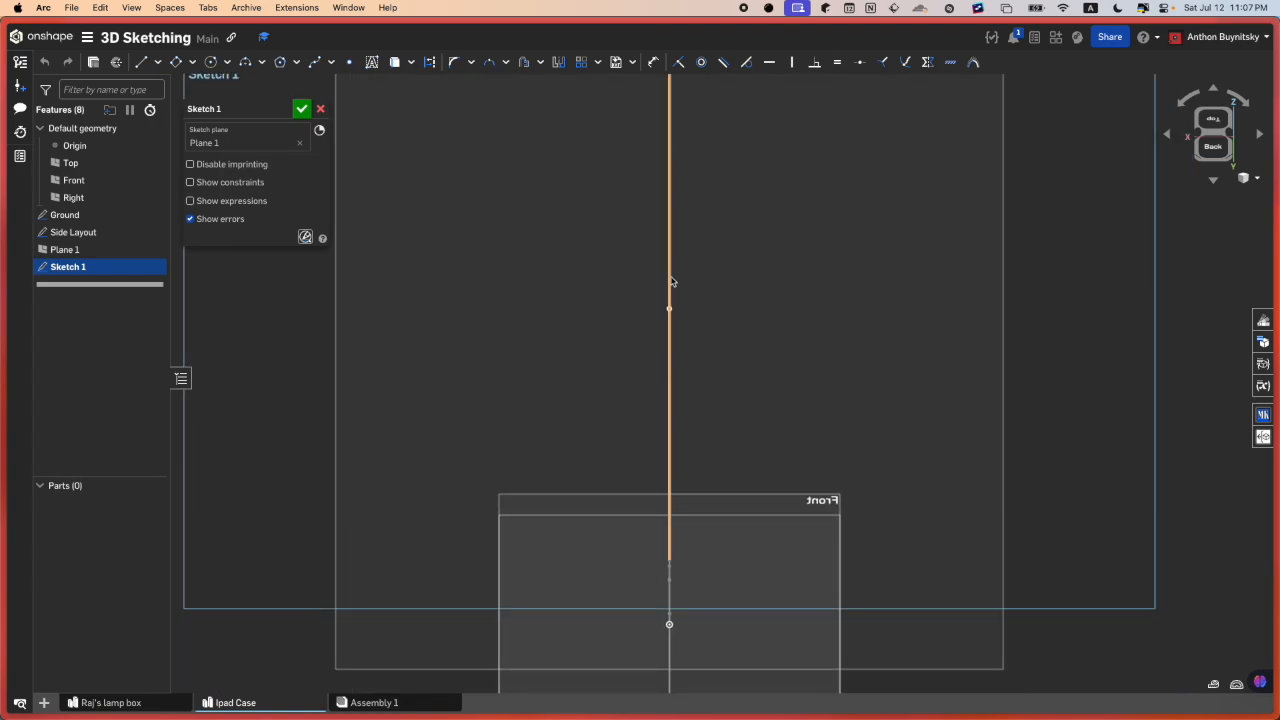
mouse_move(671, 281)
right_mouse_down()
mouse_move(677, 314)
mouse_move(680, 280)
mouse_move(706, 274)
mouse_move(689, 409)
right_mouse_up()
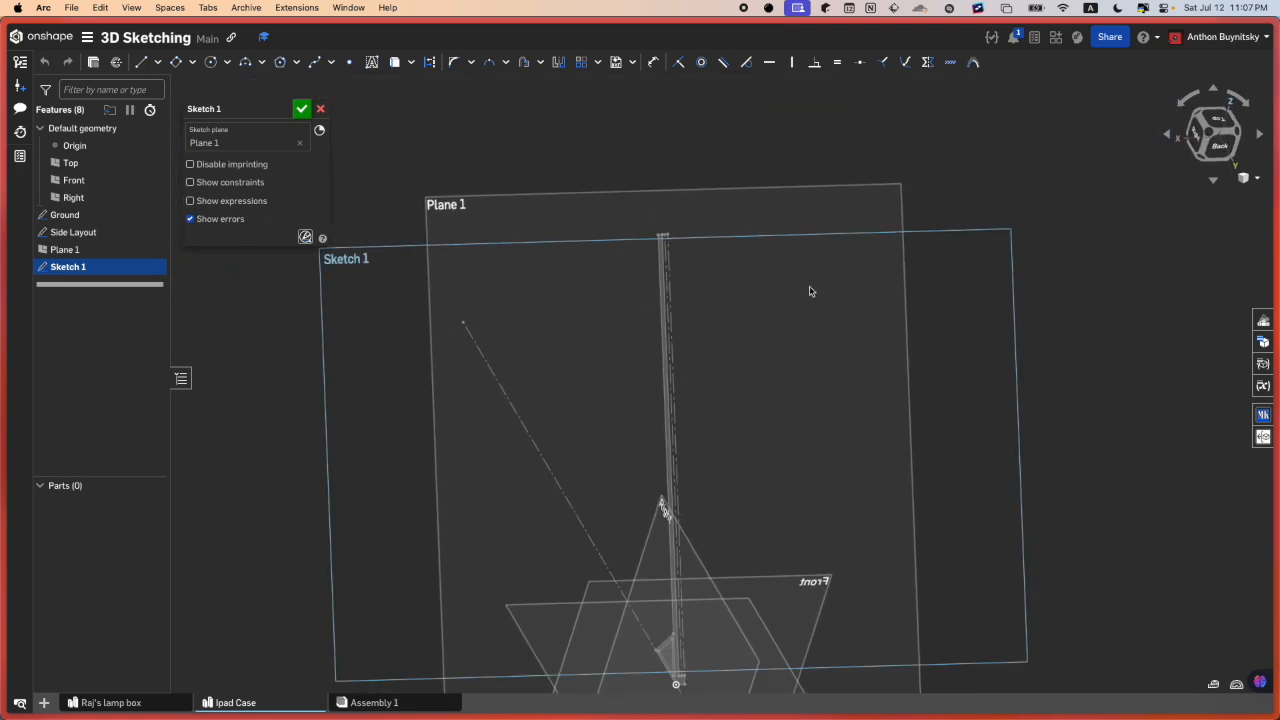
middle_click_drag(726, 306, 771, 252)
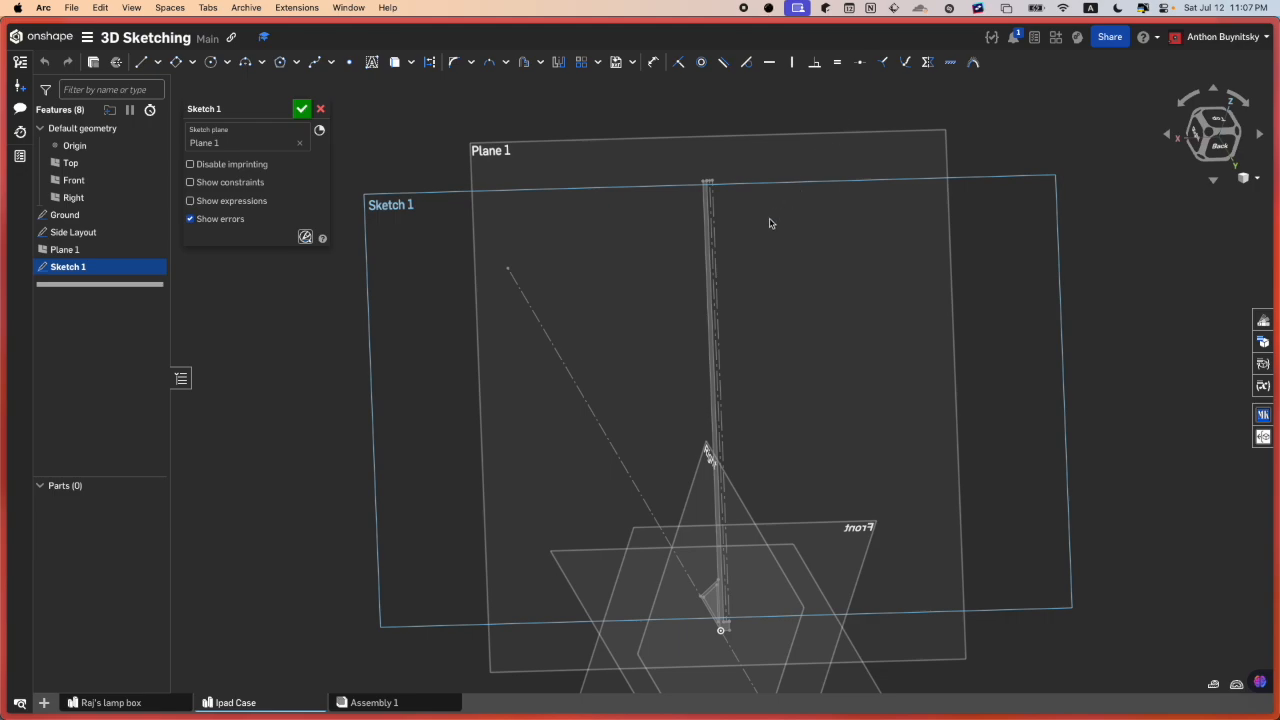
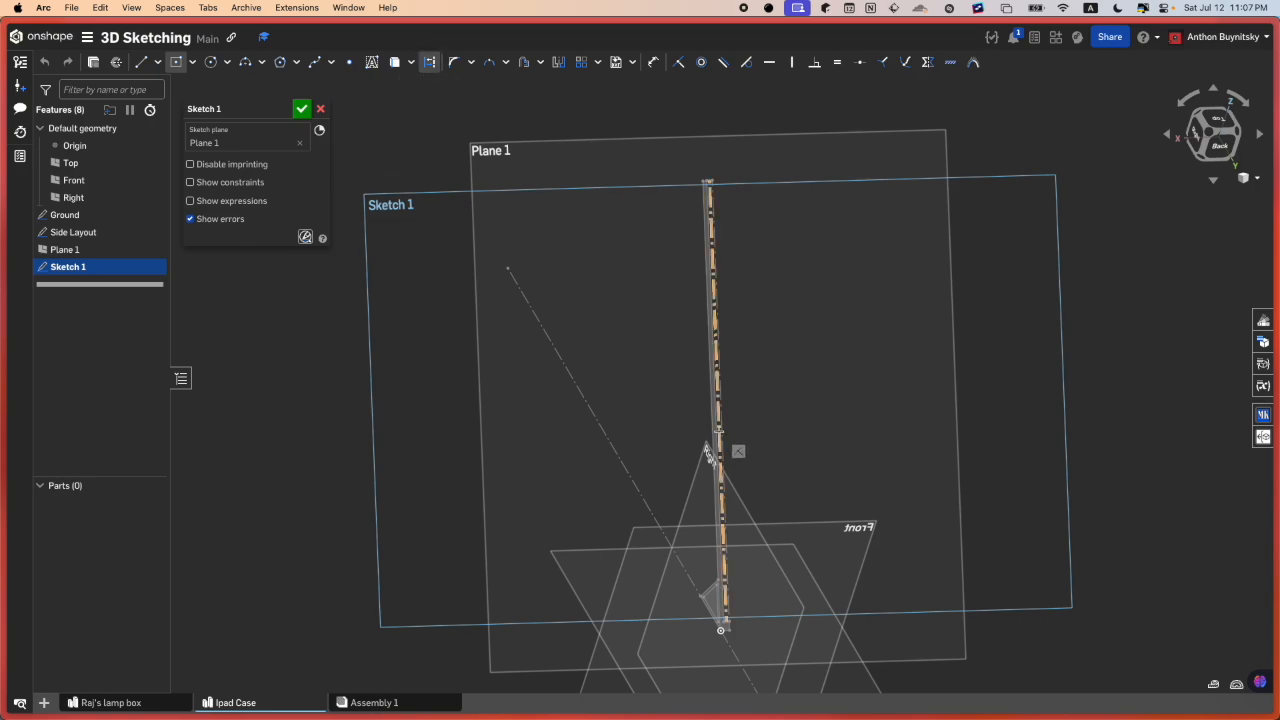
left_click(718, 400)
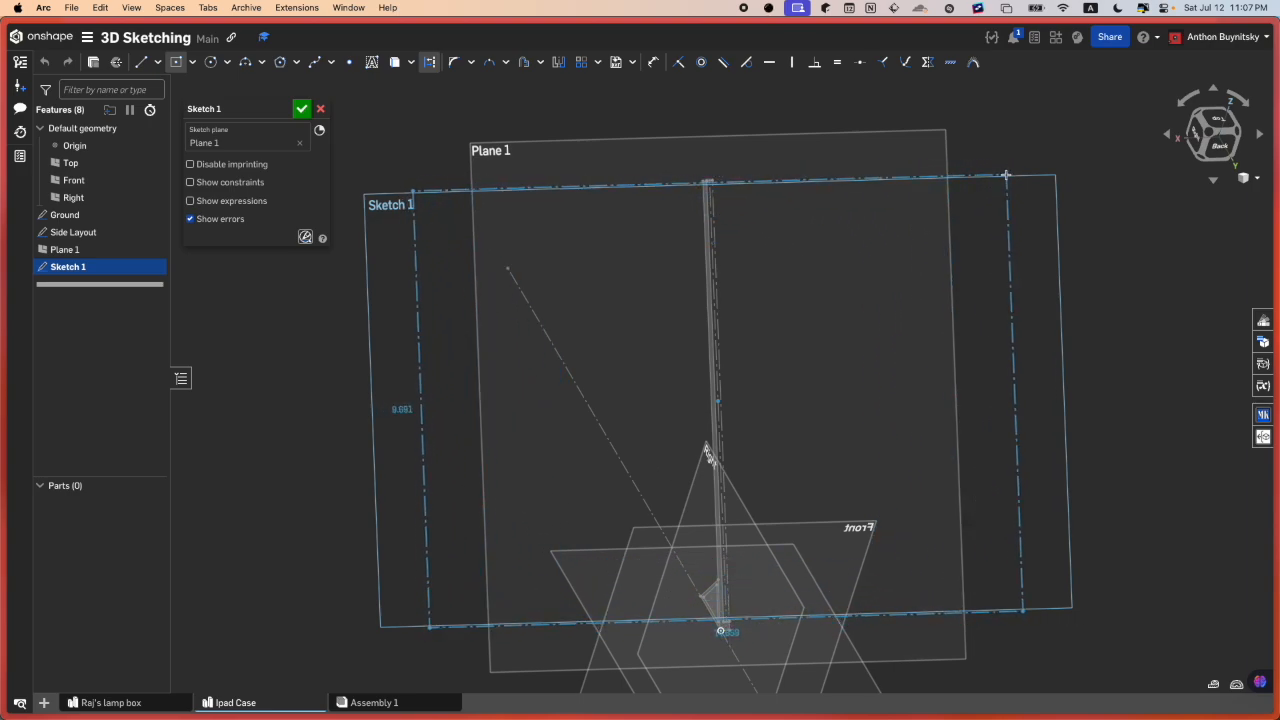
scroll(718, 400, "up", 4)
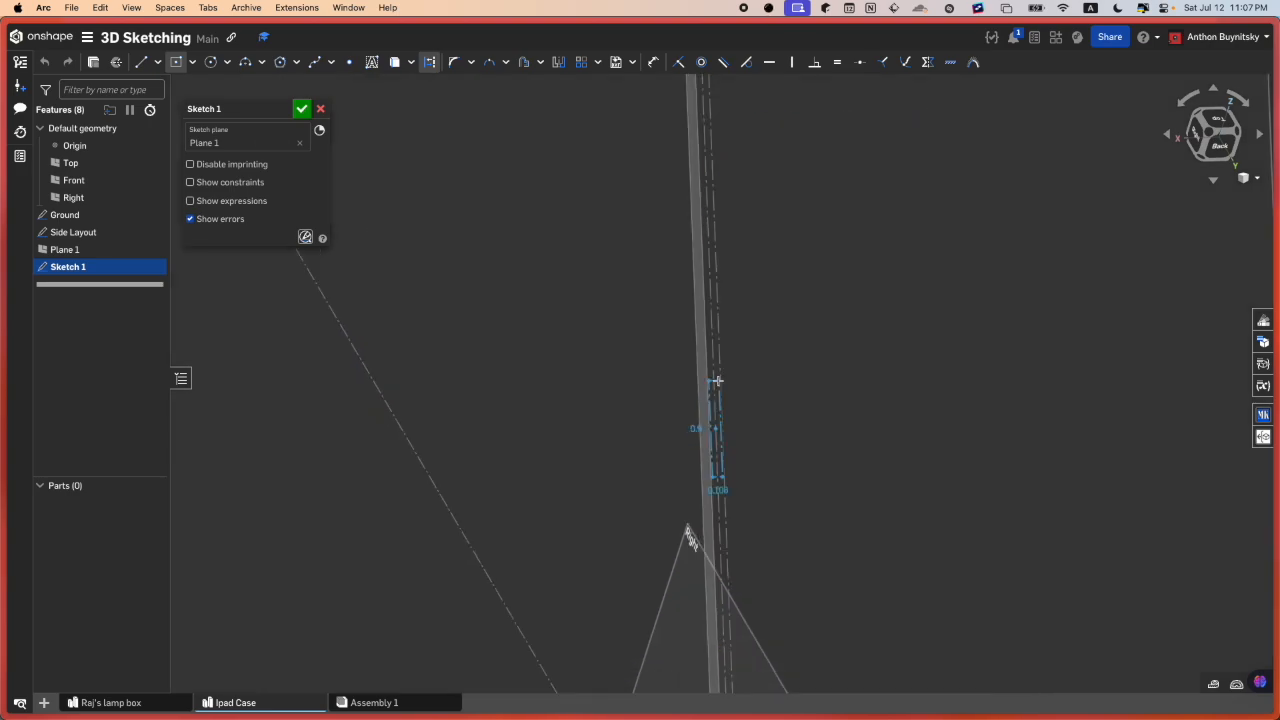
scroll(710, 390, "down", 2)
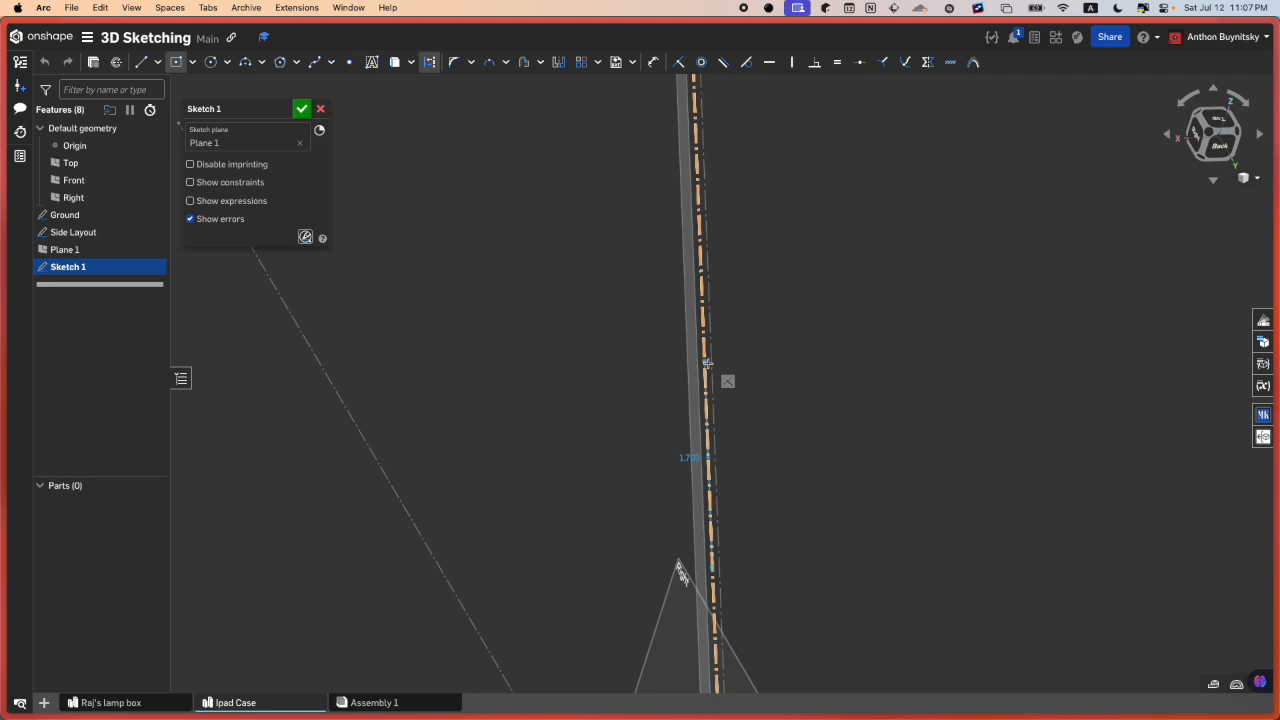
scroll(708, 380, "down", 5)
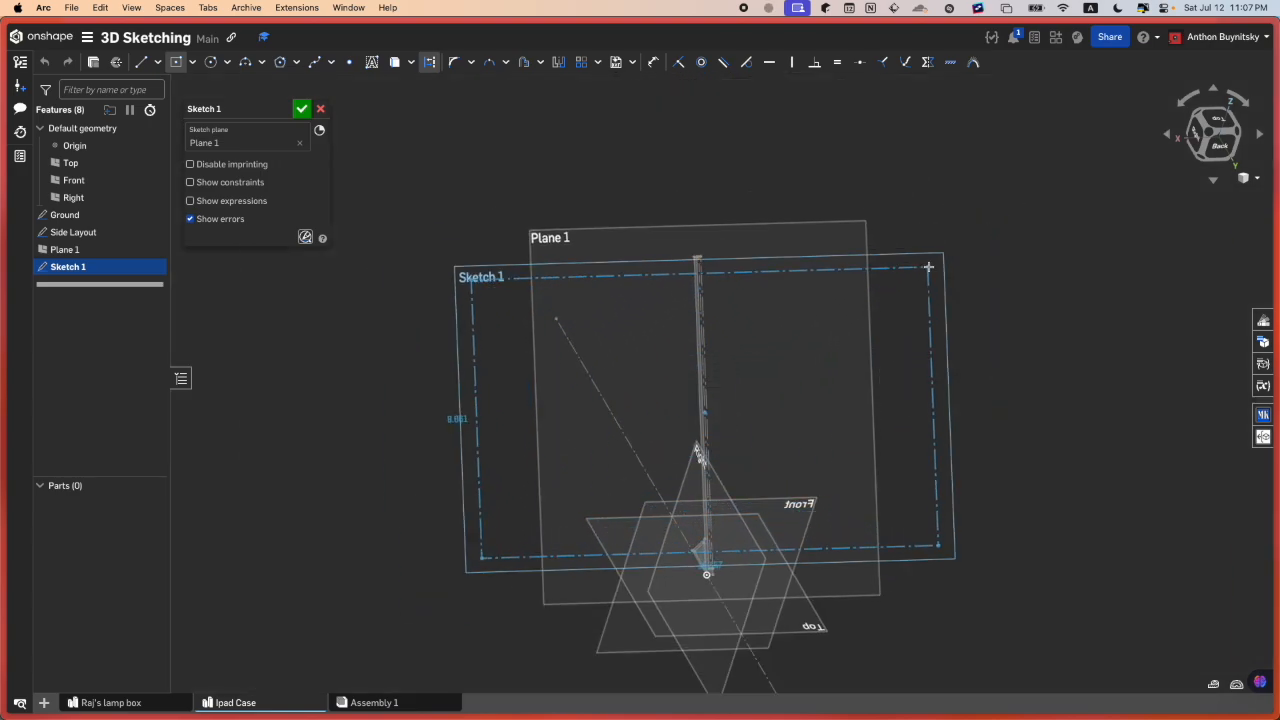
scroll(706, 272, "up", 5)
key("Escape")
- Make the rectangle's upper edge coincident with the upper end of the iPad's centre line
key("d")
left_click(680, 303)
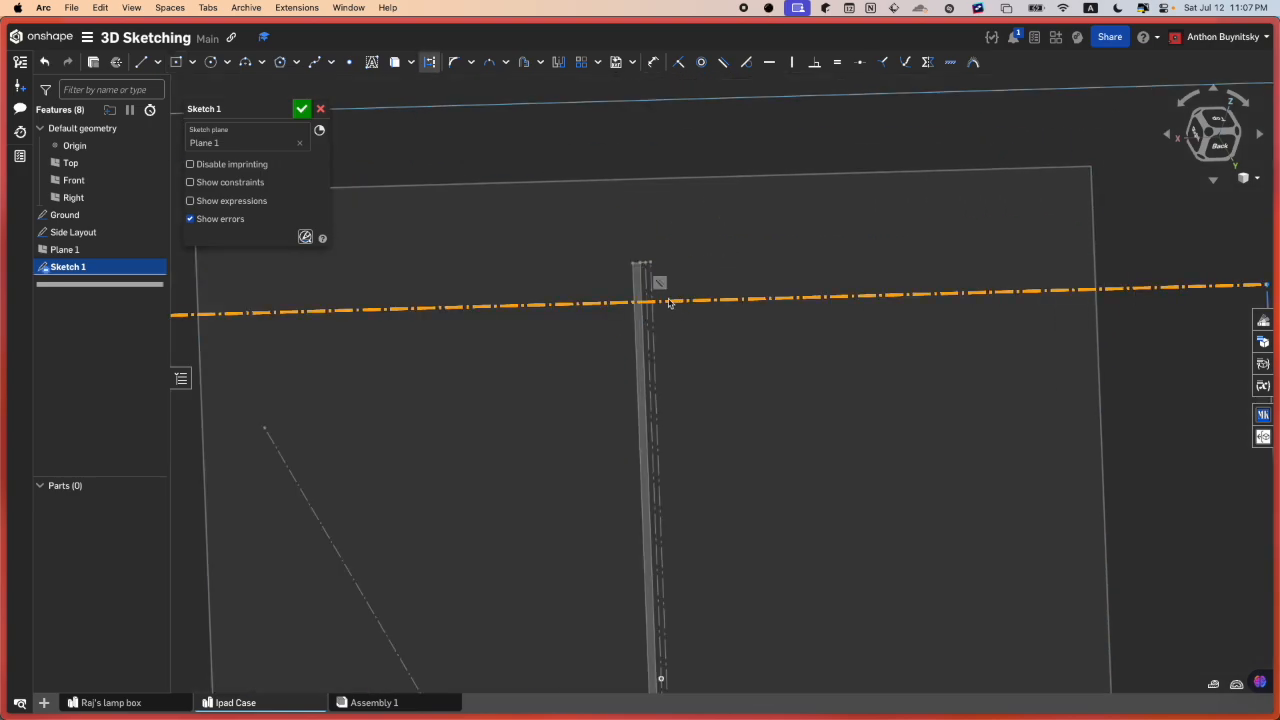
scroll(650, 268, "up", 5)
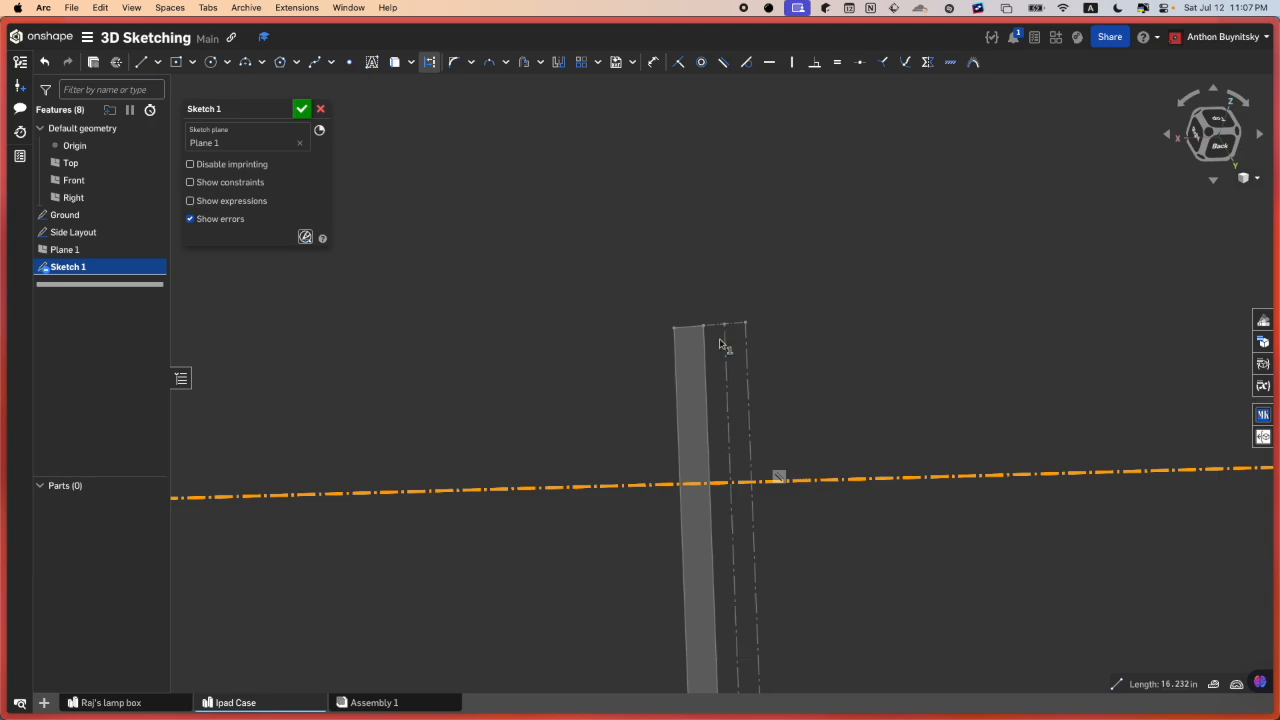
left_click(724, 326)
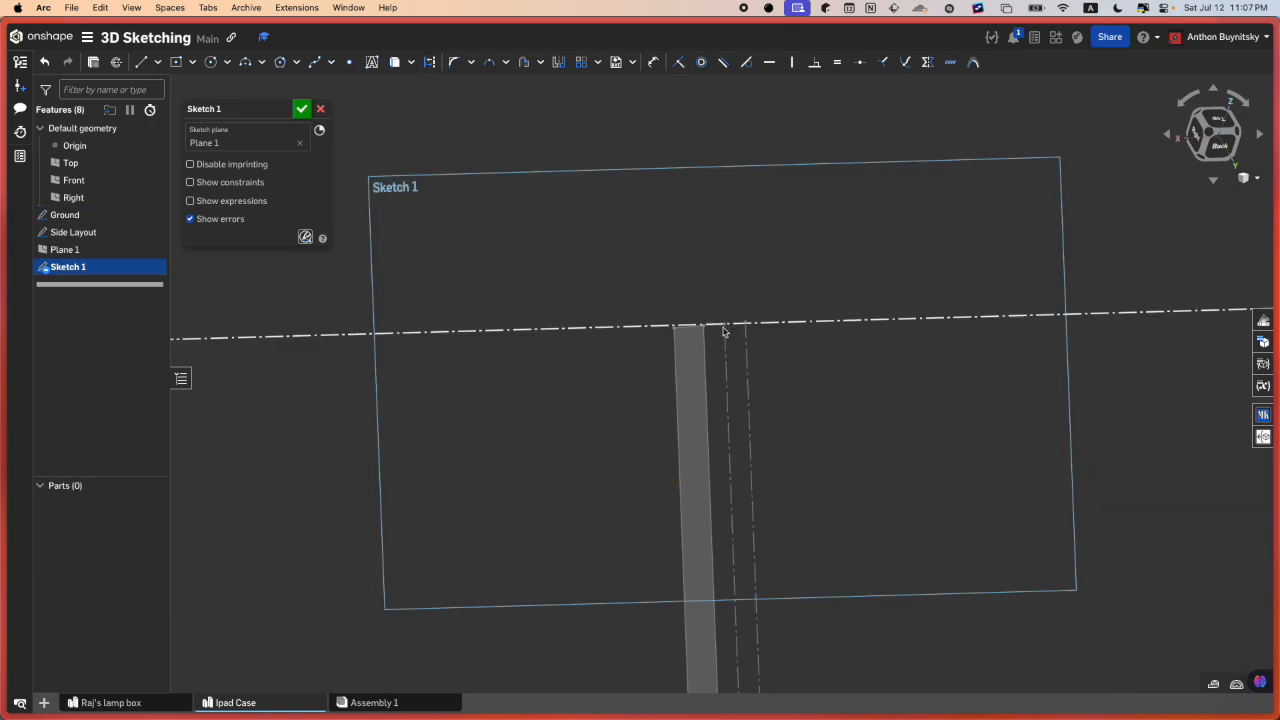
scroll(717, 320, "down", 5)
scroll(728, 113, "down", 5)
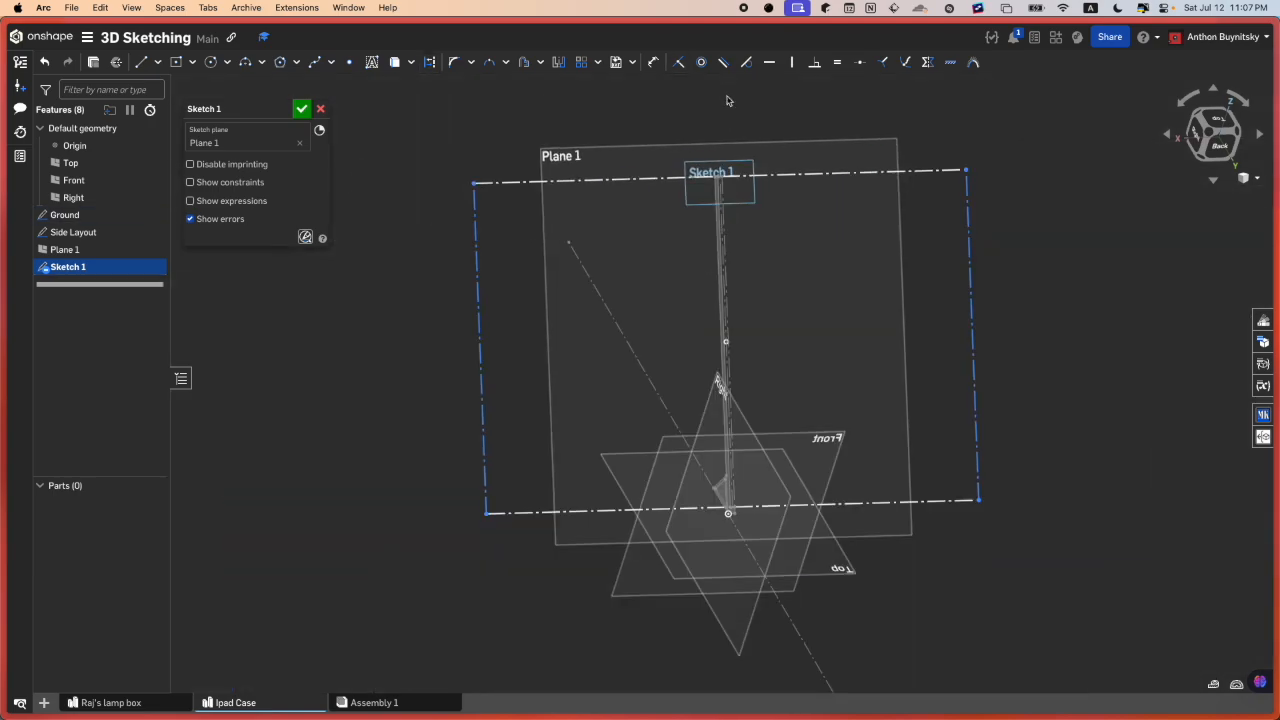
scroll(962, 456, "up", 3)
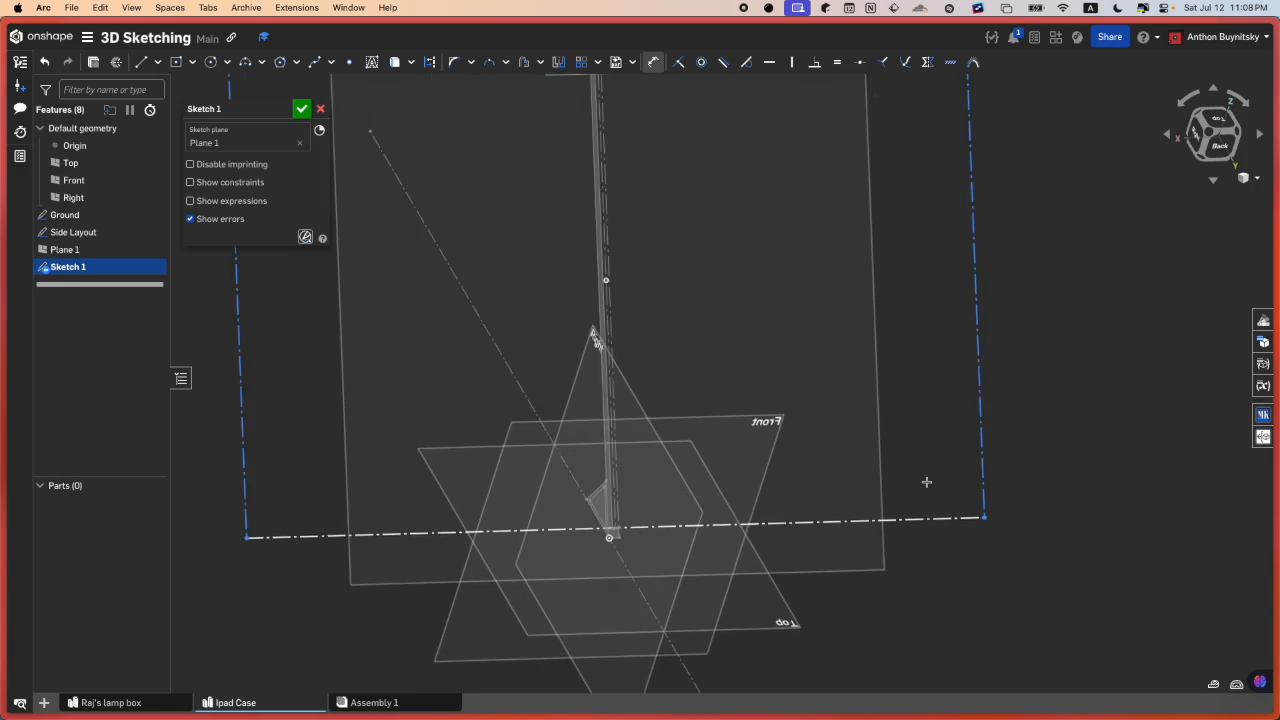
key("Escape")
middle_click_drag(562, 486, 683, 460)
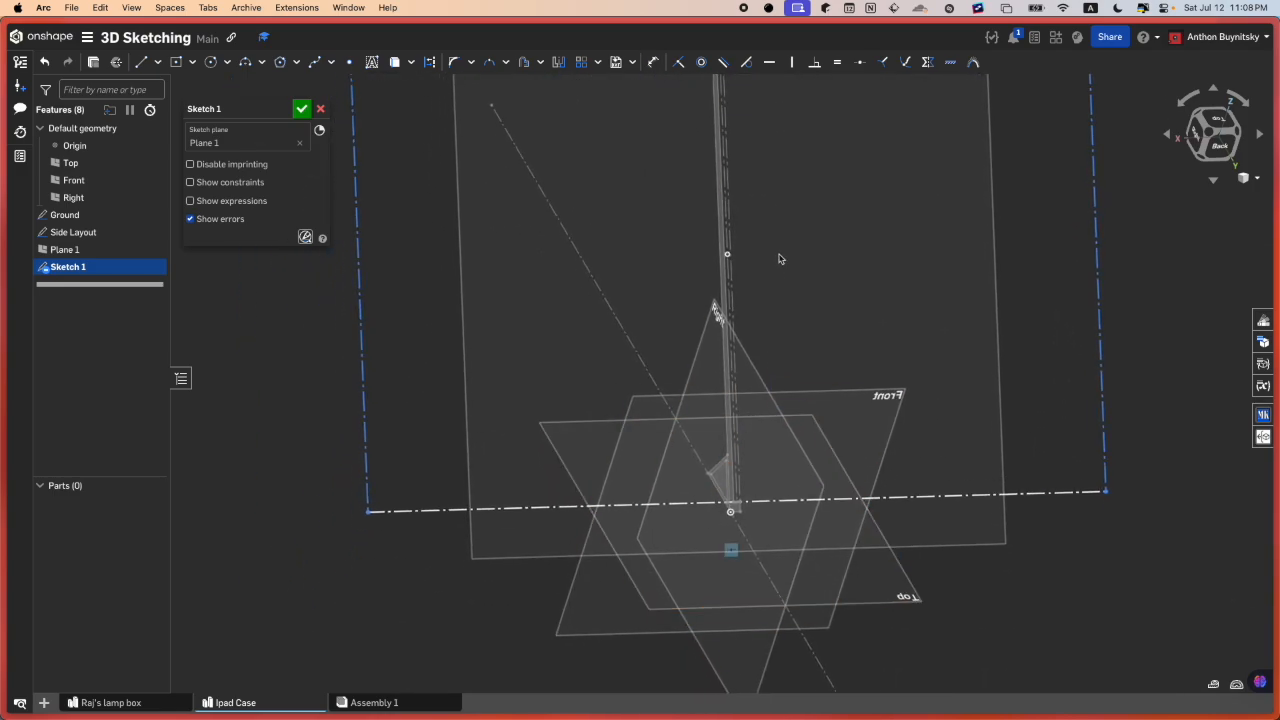
- Check the length of the iPad's centre line and clear the selection
scroll(709, 254, "up", 5)
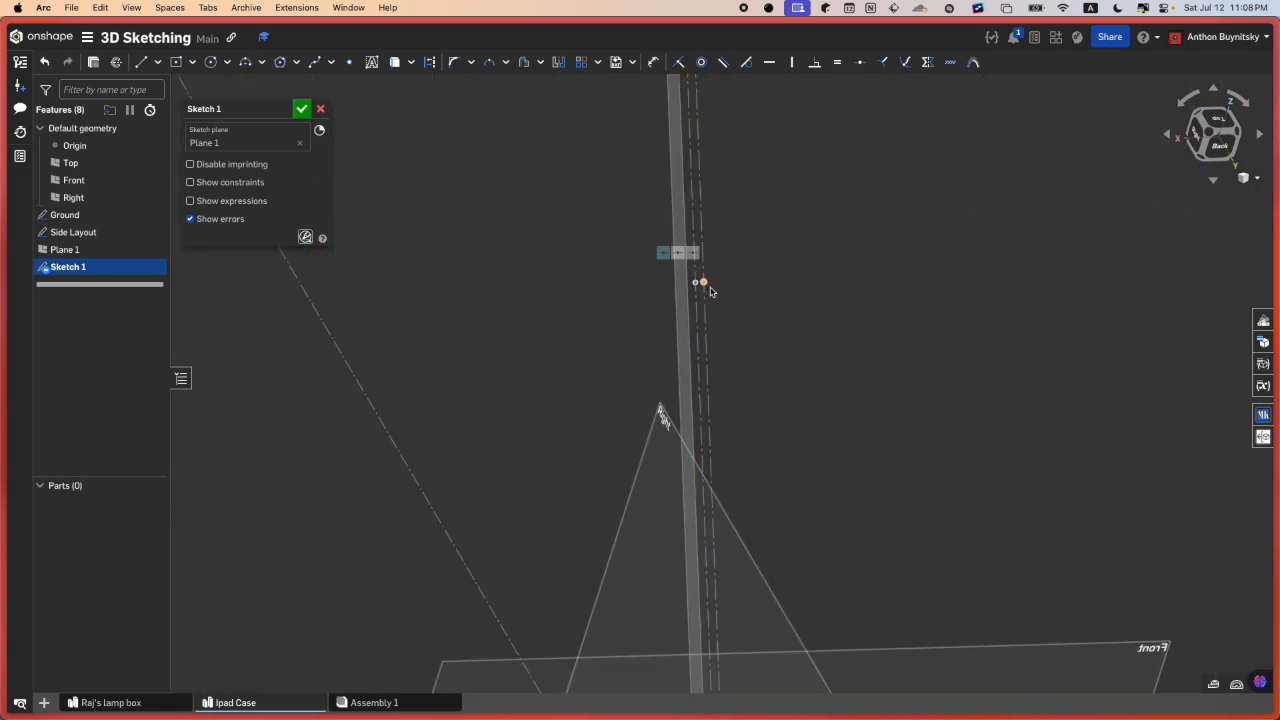
left_click(702, 252)
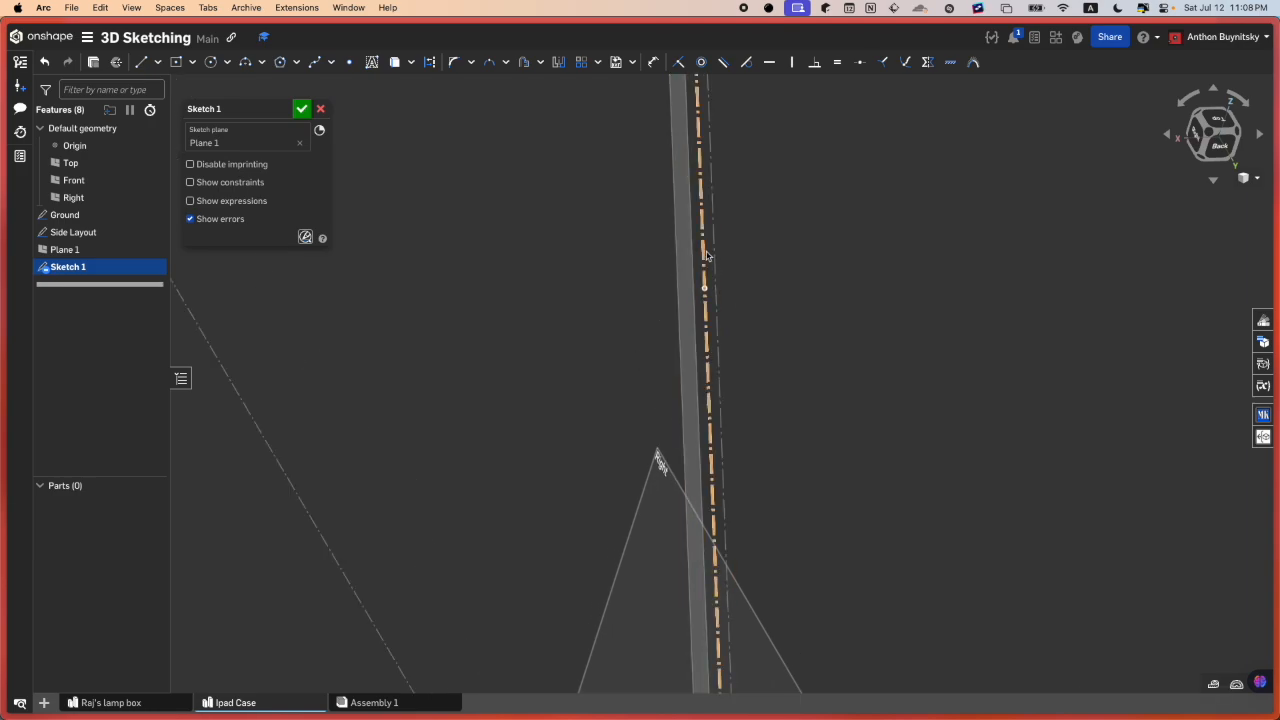
scroll(634, 417, "down", 10)
scroll(655, 380, "up", 6)
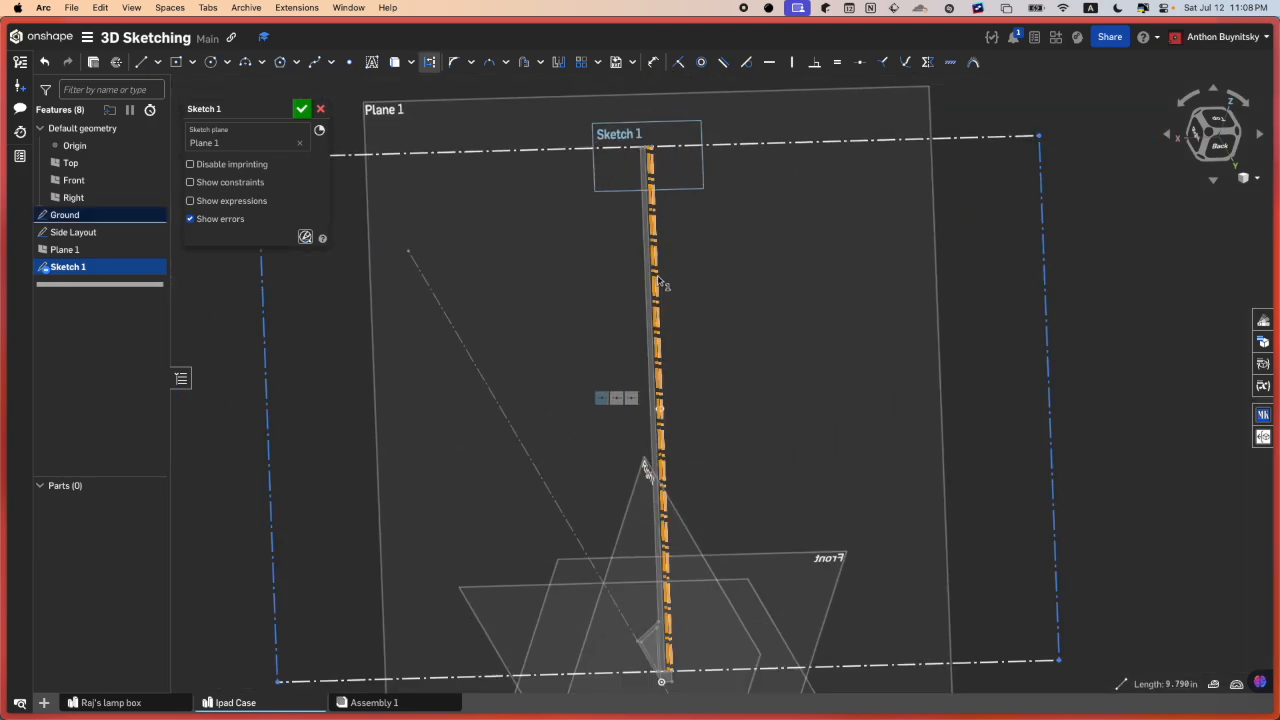
scroll(659, 411, "down", 5)
key("Escape")
- Examine how the rectangle's upper and lower edges line up with the ends of the iPad outline
scroll(663, 279, "up", 8)
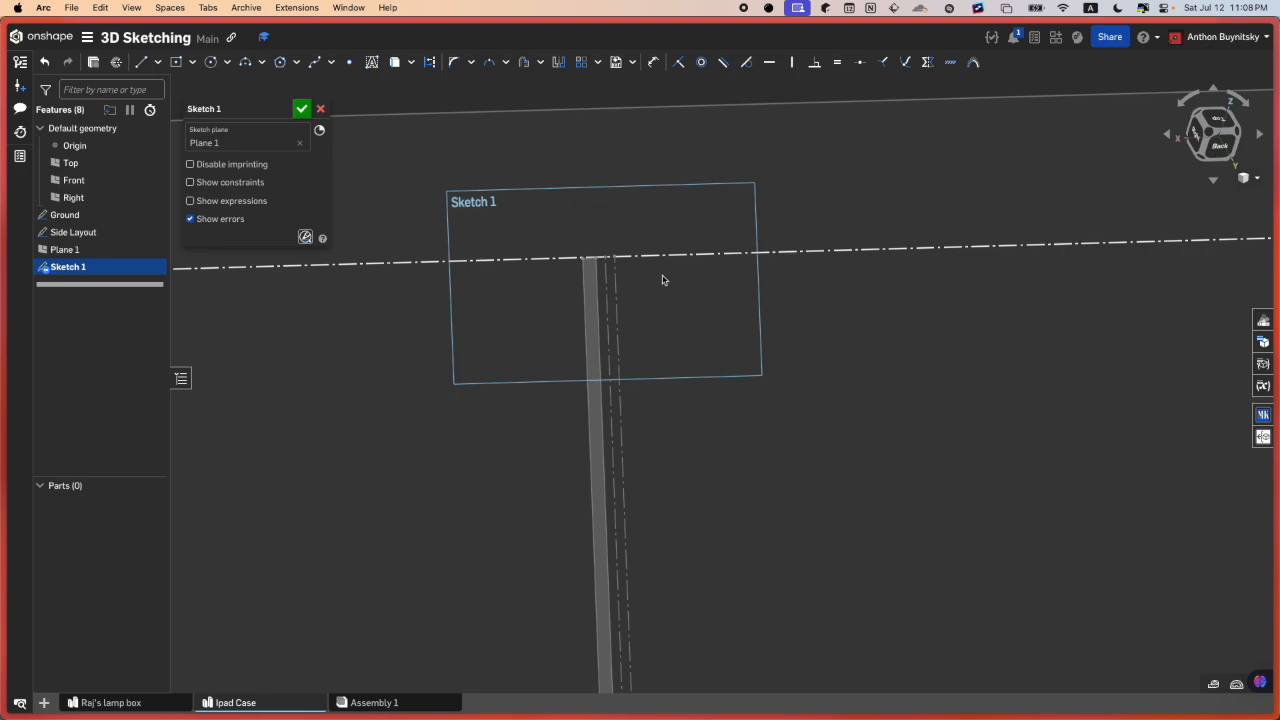
scroll(624, 250, "up", 5)
key("d")
left_click(543, 295)
scroll(543, 295, "up", 6)
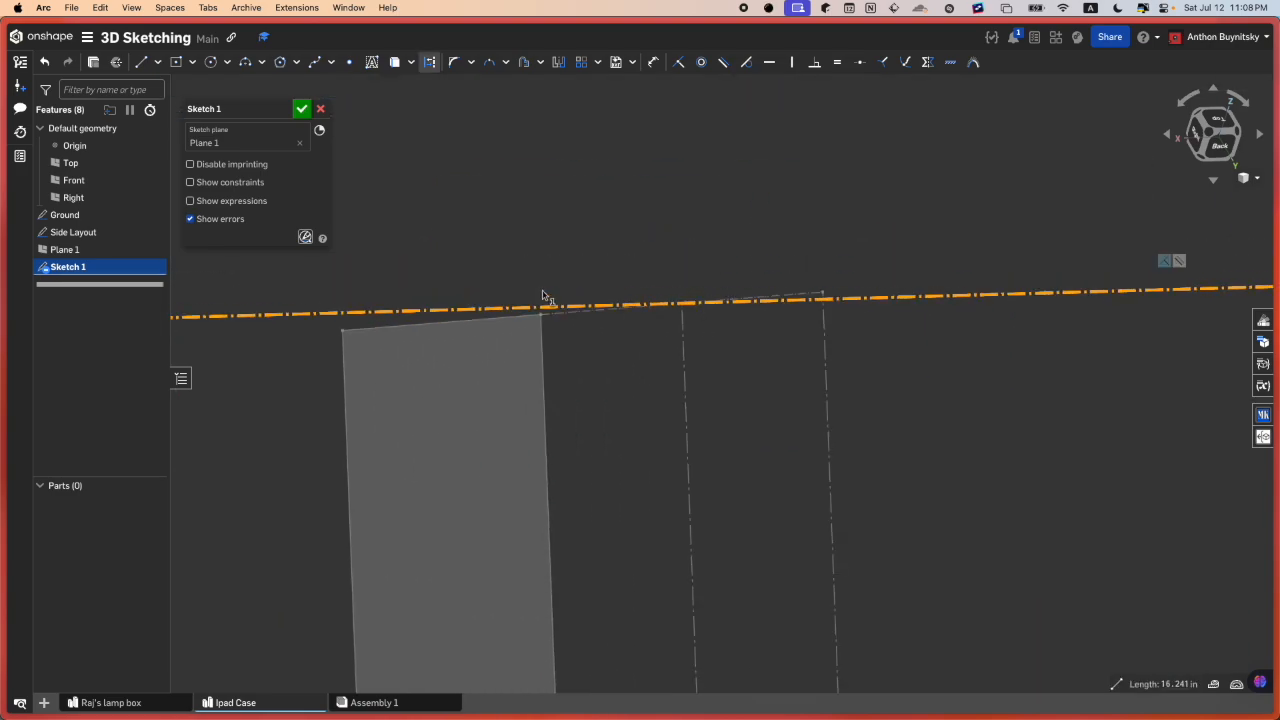
scroll(675, 302, "down", 8)
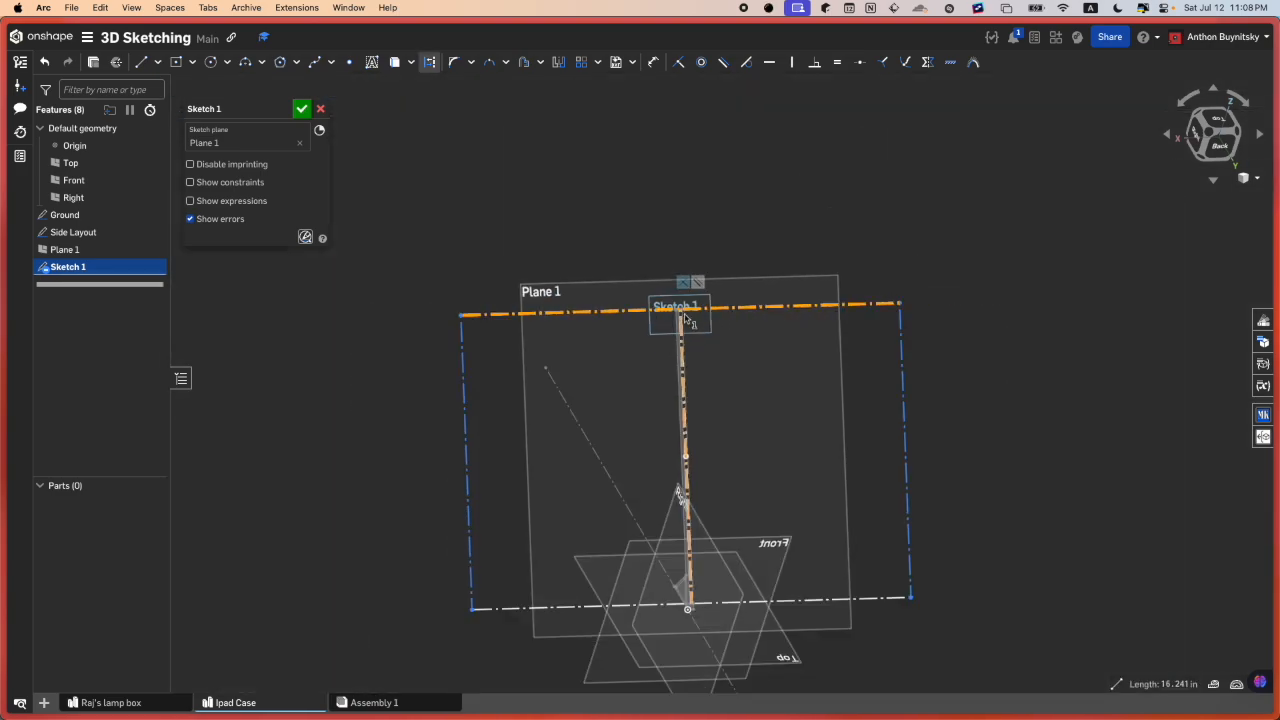
scroll(684, 400, "up", 10)
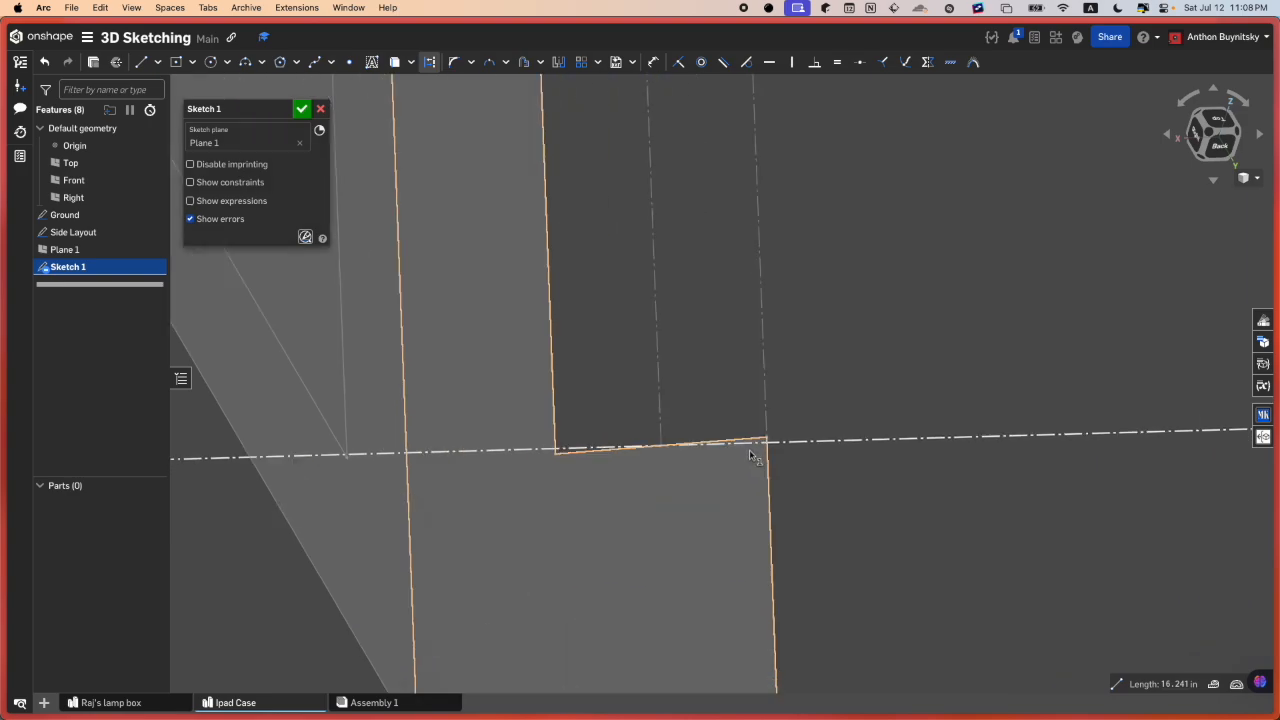
mouse_move(740, 464)
right_mouse_down()
mouse_move(708, 434)
mouse_move(728, 512)
right_mouse_up()
scroll(728, 512, "down", 8)
- Look up the 11th generation iPad's width in the open Google search results and return to the Onshape model
mouse_move(4, 430)
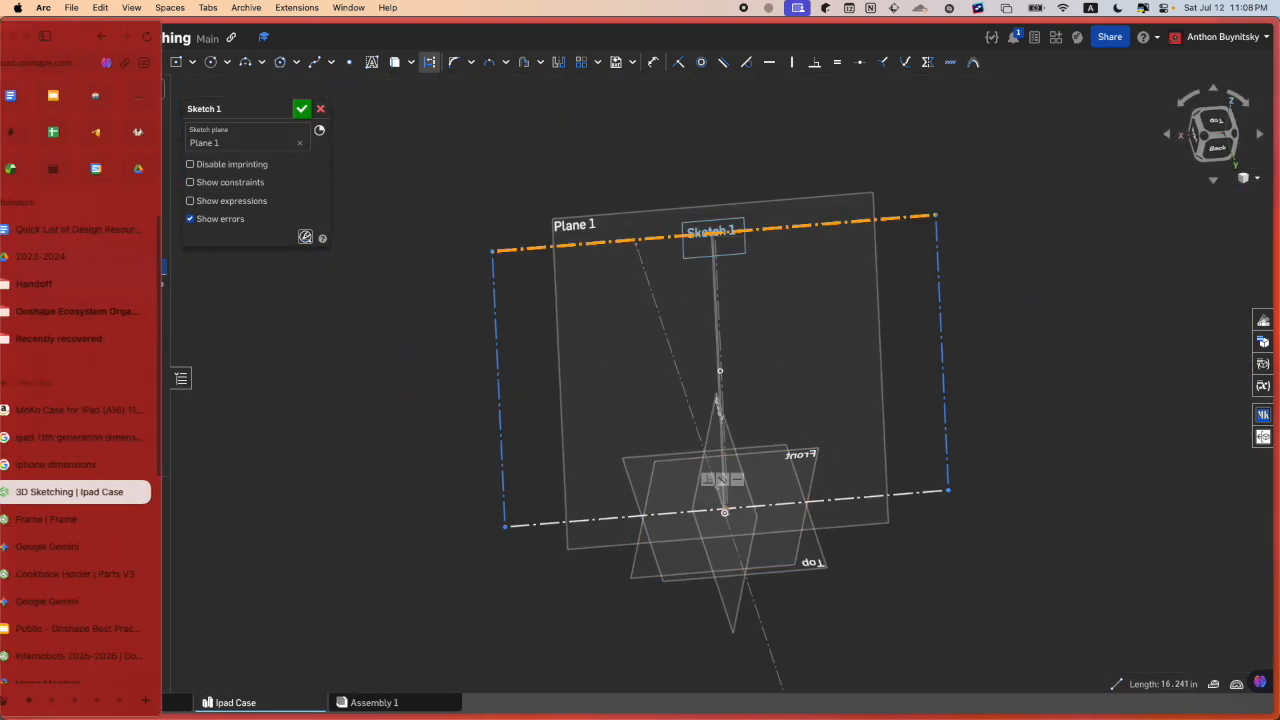
left_click(100, 437)
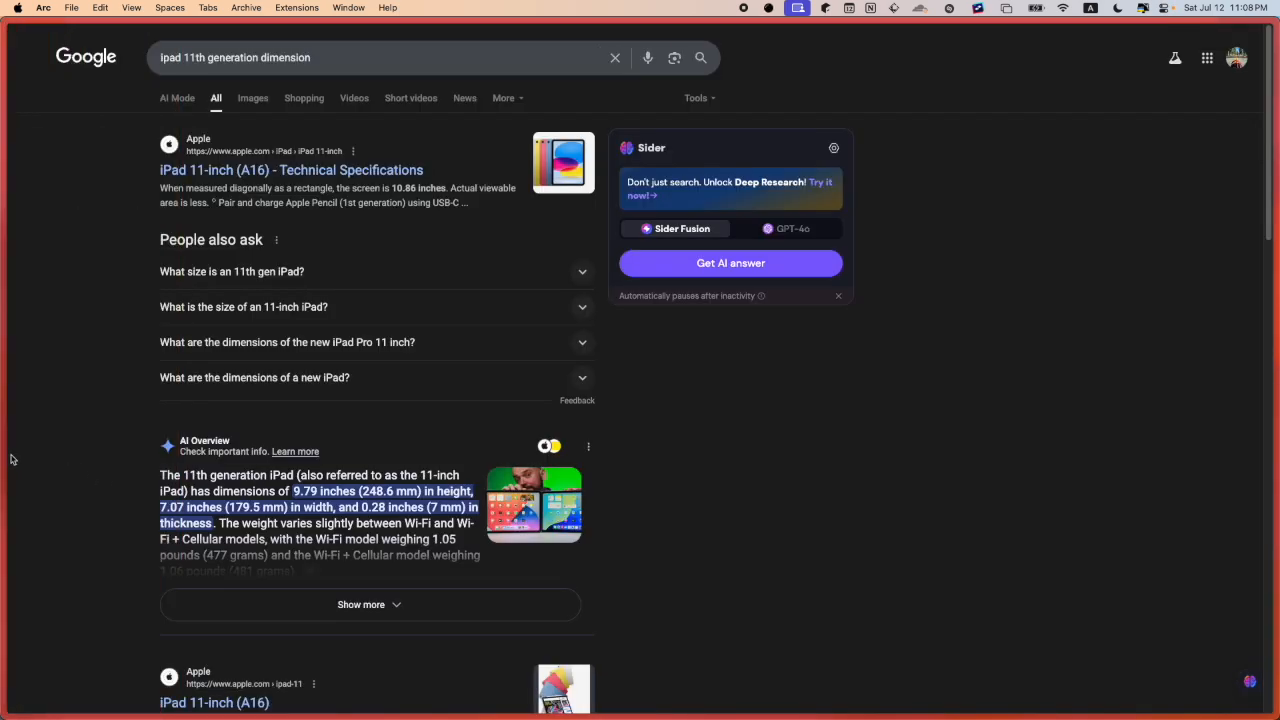
mouse_move(8, 460)
left_click(56, 490)
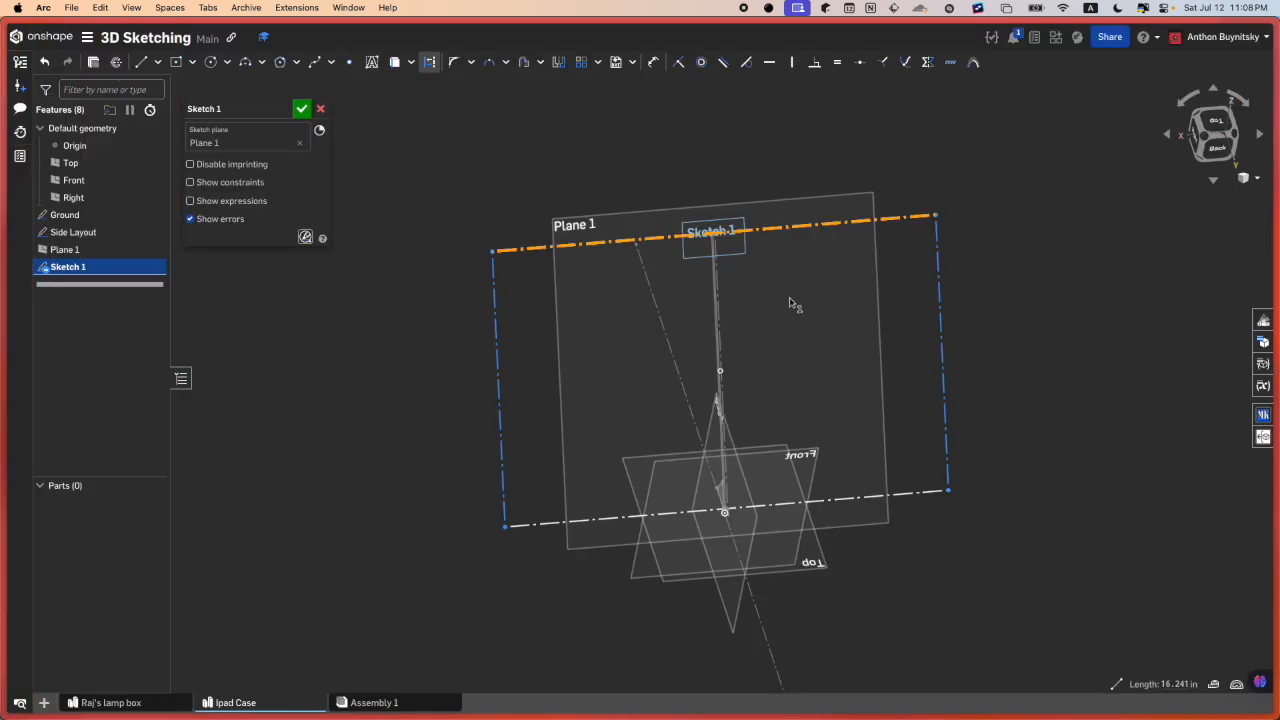
- Dimension the rectangle's upper edge to 7.07 in and finish the sketch
key("d")
left_click(815, 224)
left_click(851, 131)
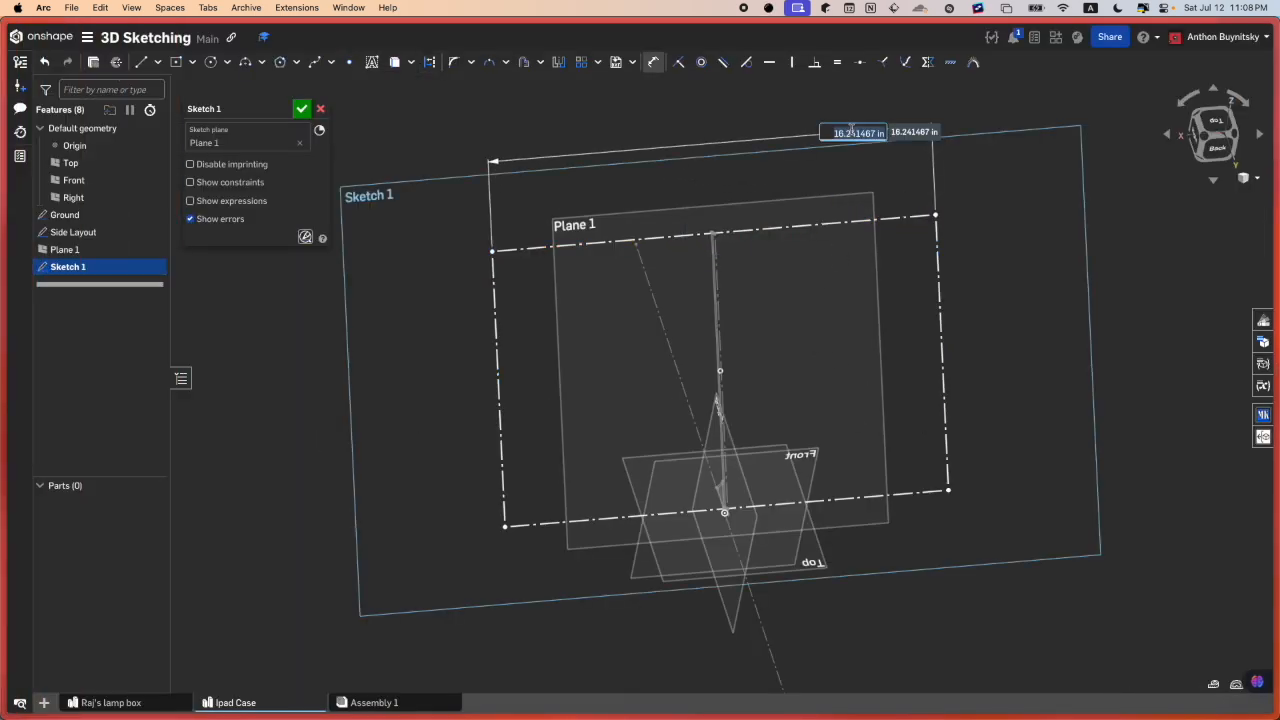
type("7.07")
key("Return")
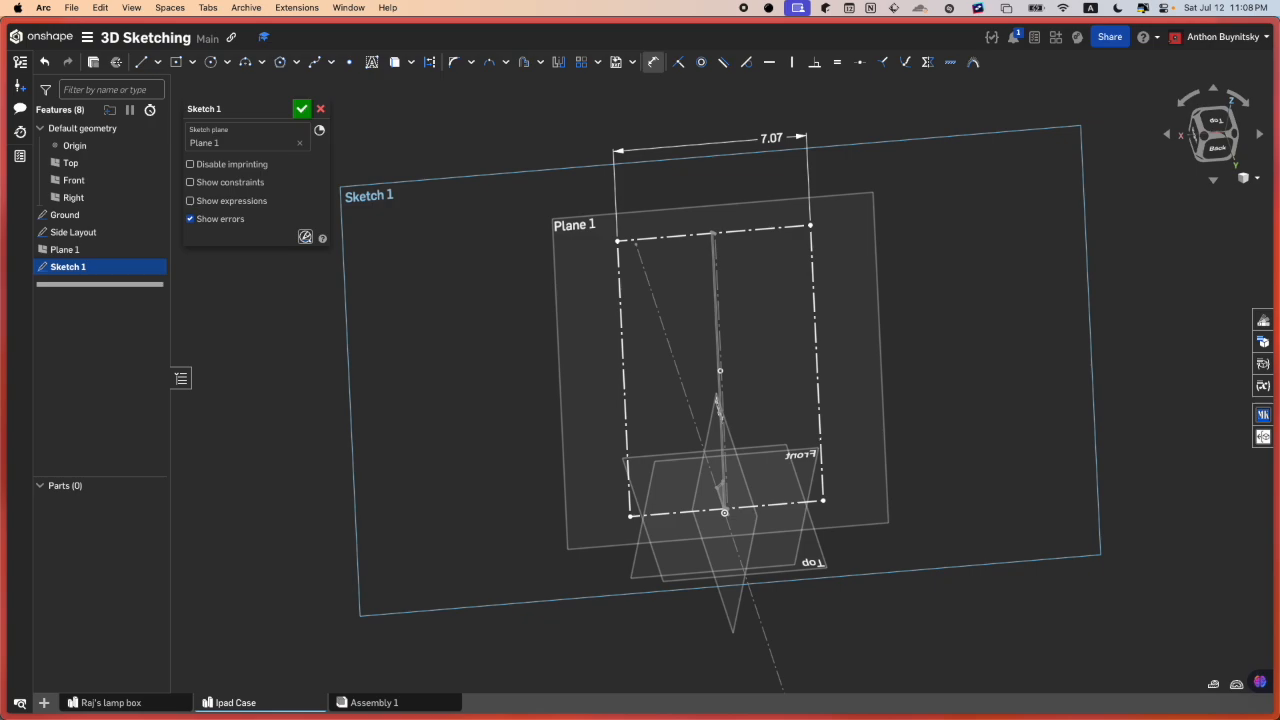
left_click(300, 108)
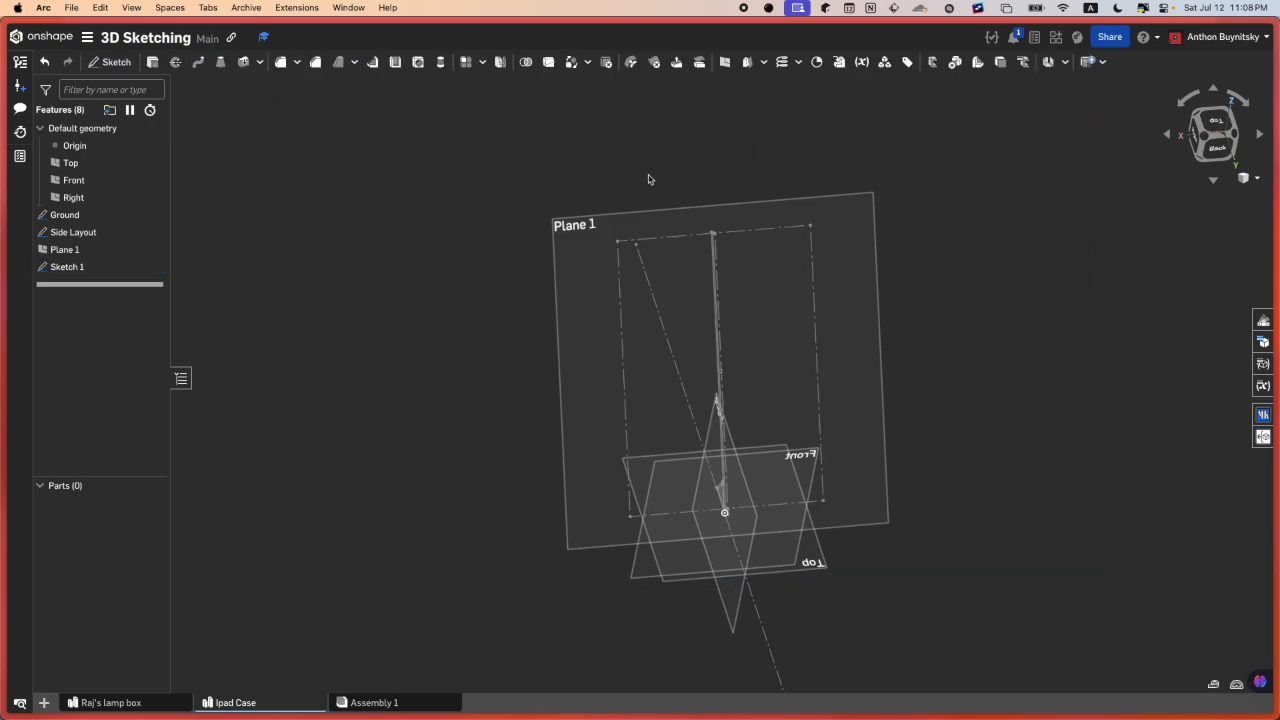
- Examine the case back's profile from its upper edge downward, check the upper edge's length, and clear the selection
key("n")
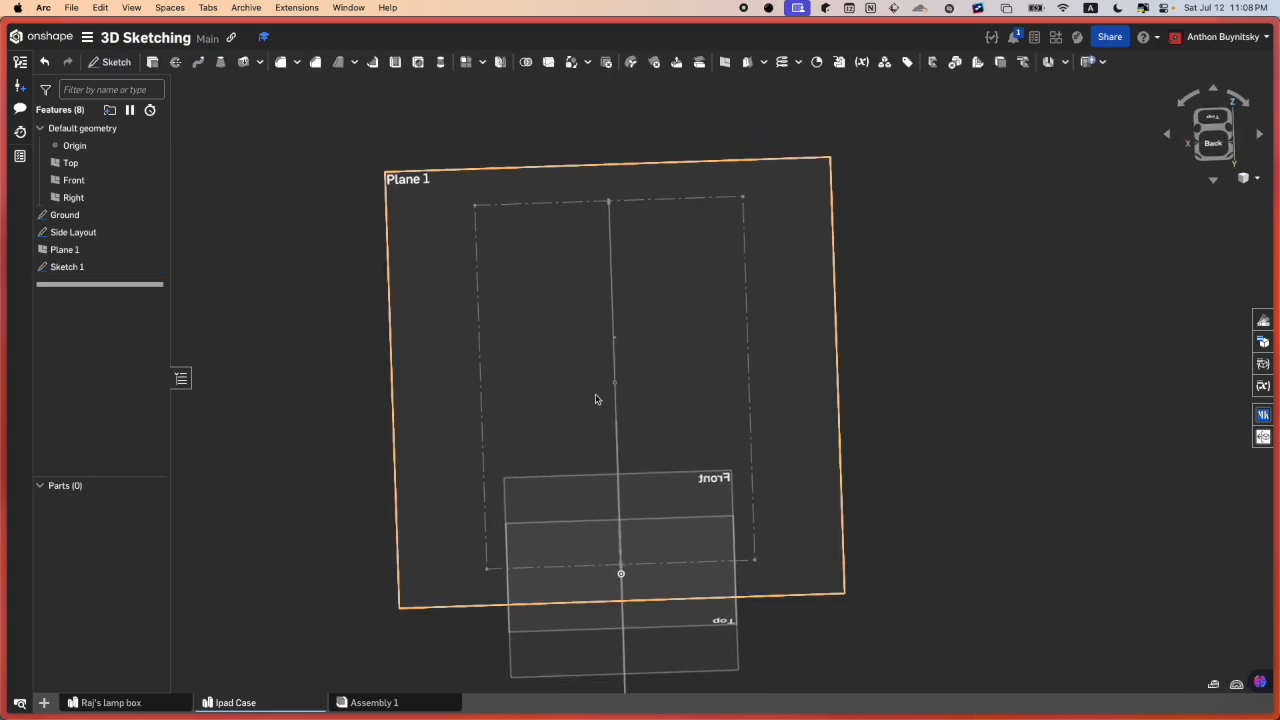
right_click_drag(597, 397, 706, 405)
scroll(574, 200, "up", 5)
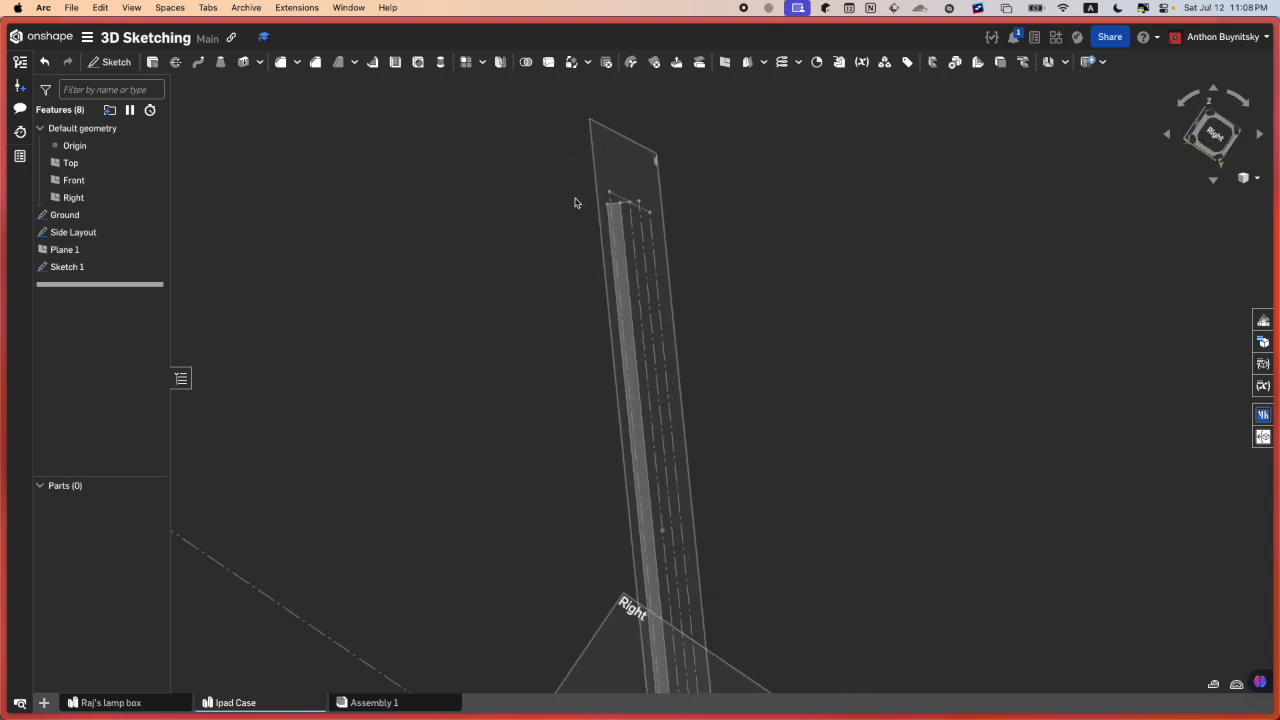
scroll(669, 249, "up", 3)
left_click(623, 251)
scroll(620, 246, "down", 6)
scroll(620, 246, "down", 6)
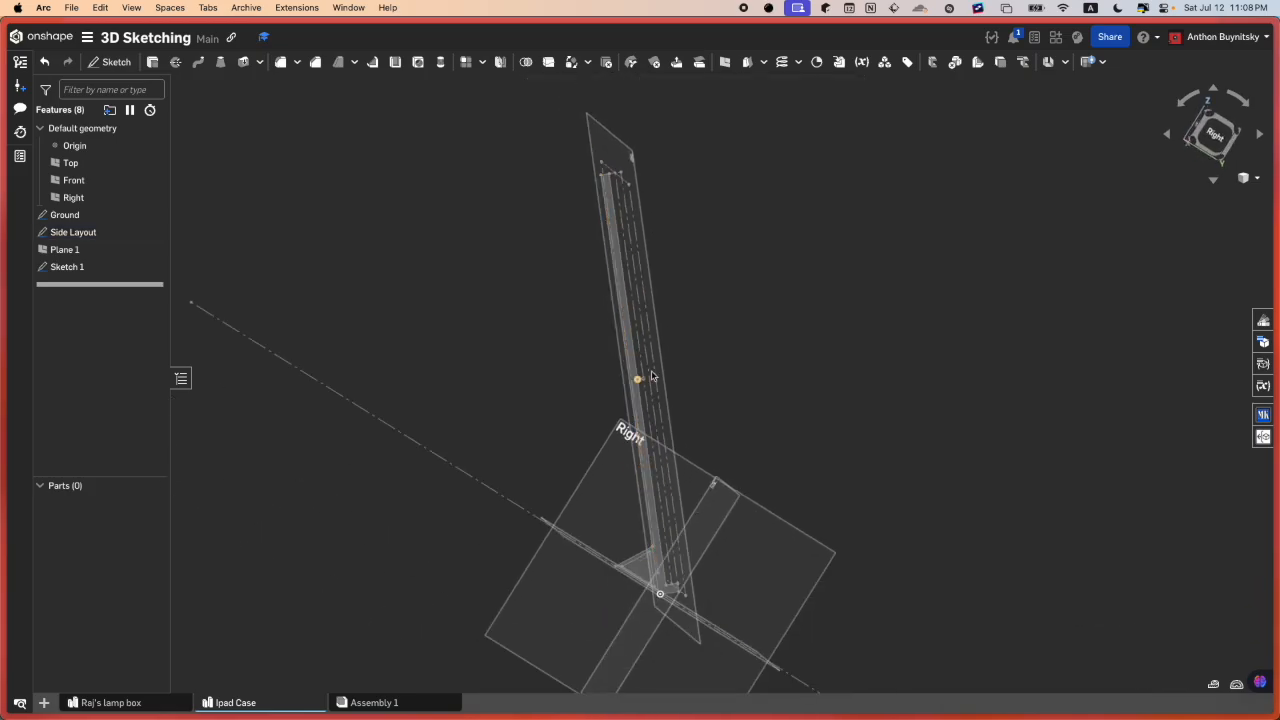
scroll(657, 185, "up", 6)
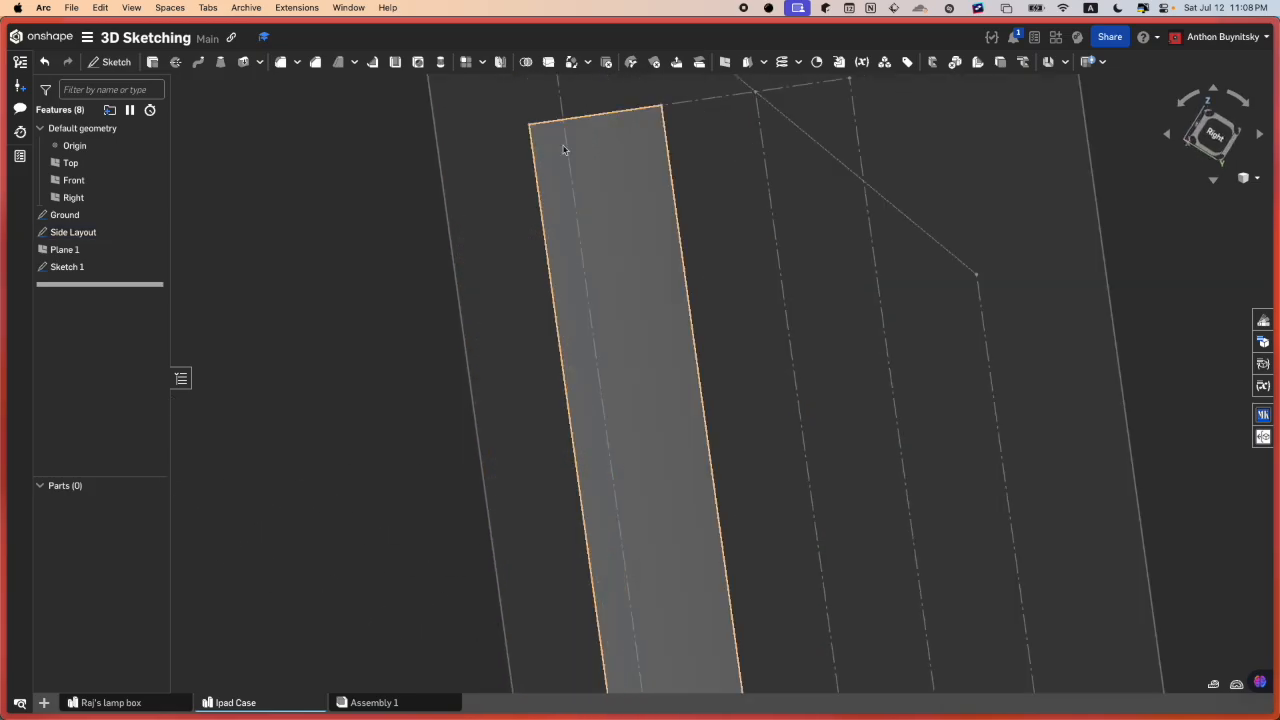
left_click(587, 162)
scroll(587, 162, "down", 7)
middle_click_drag(615, 590, 583, 451)
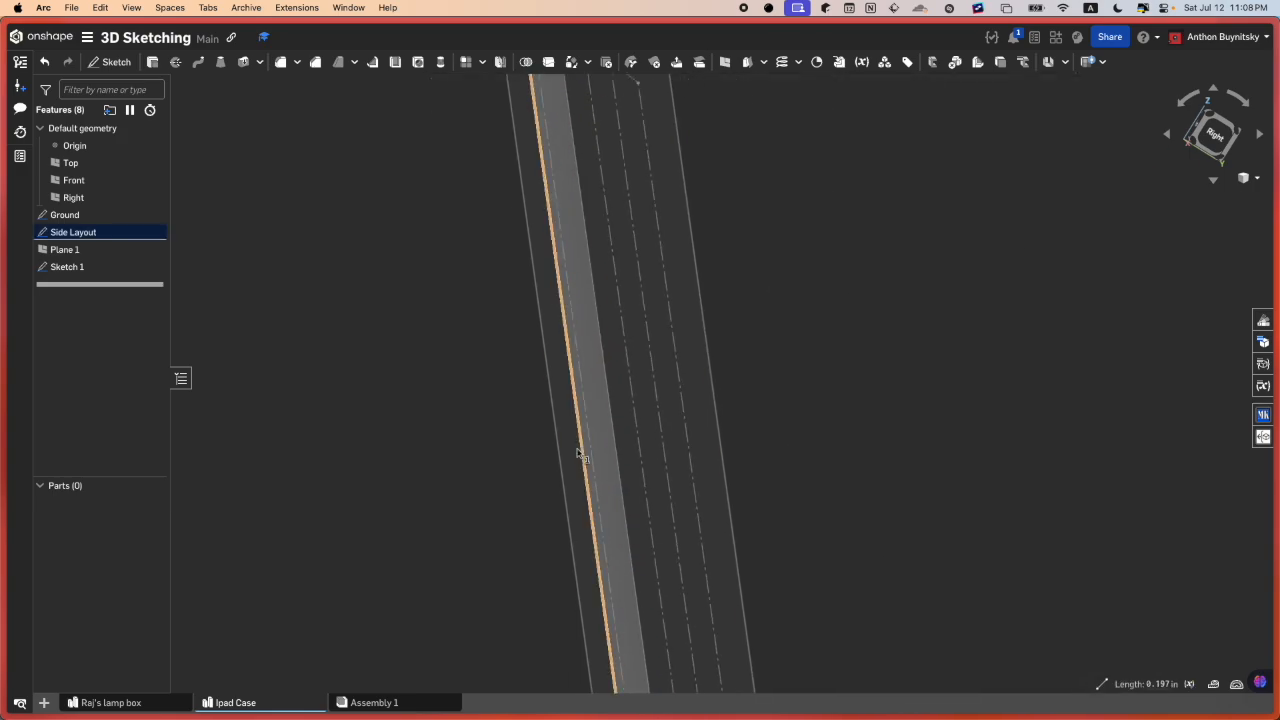
scroll(562, 330, "down", 4)
middle_click_drag(560, 329, 556, 290)
middle_click_drag(597, 432, 581, 354)
left_click(404, 327)
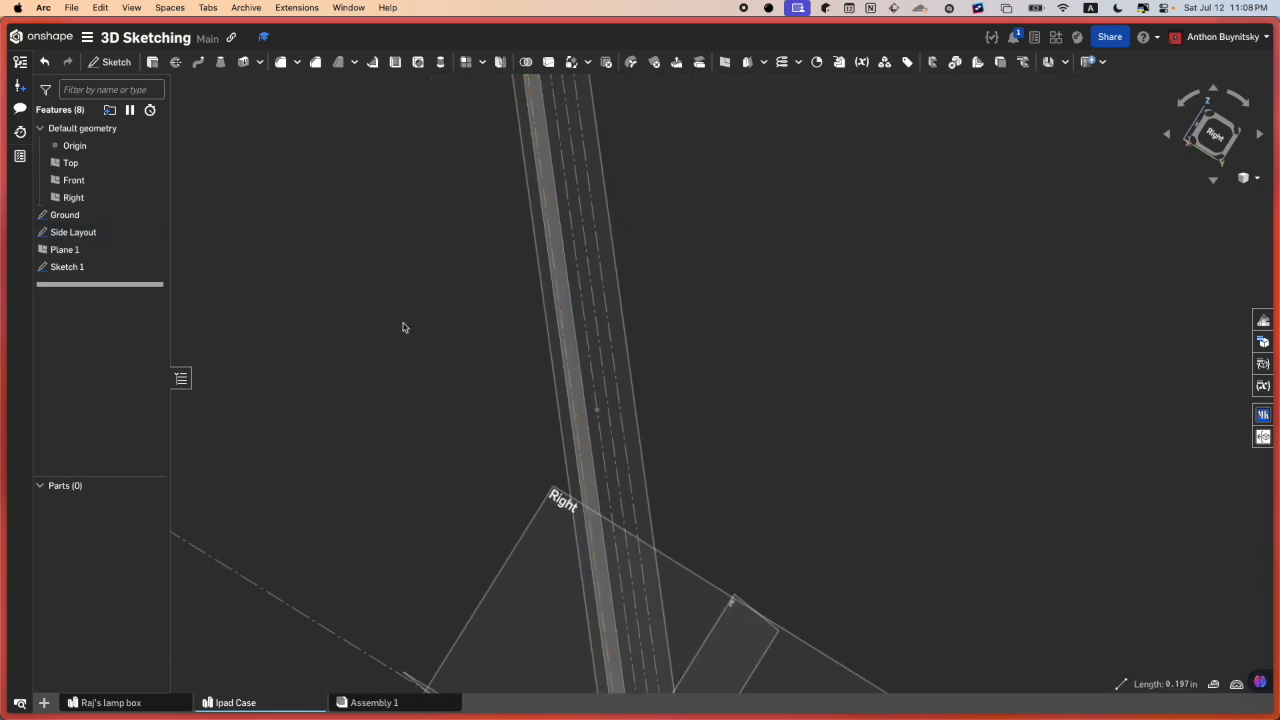
middle_click_drag(474, 291, 512, 386)
- Rename both the tilted plane and the iPad outline sketch on it as Front Ipad
right_click(111, 258)
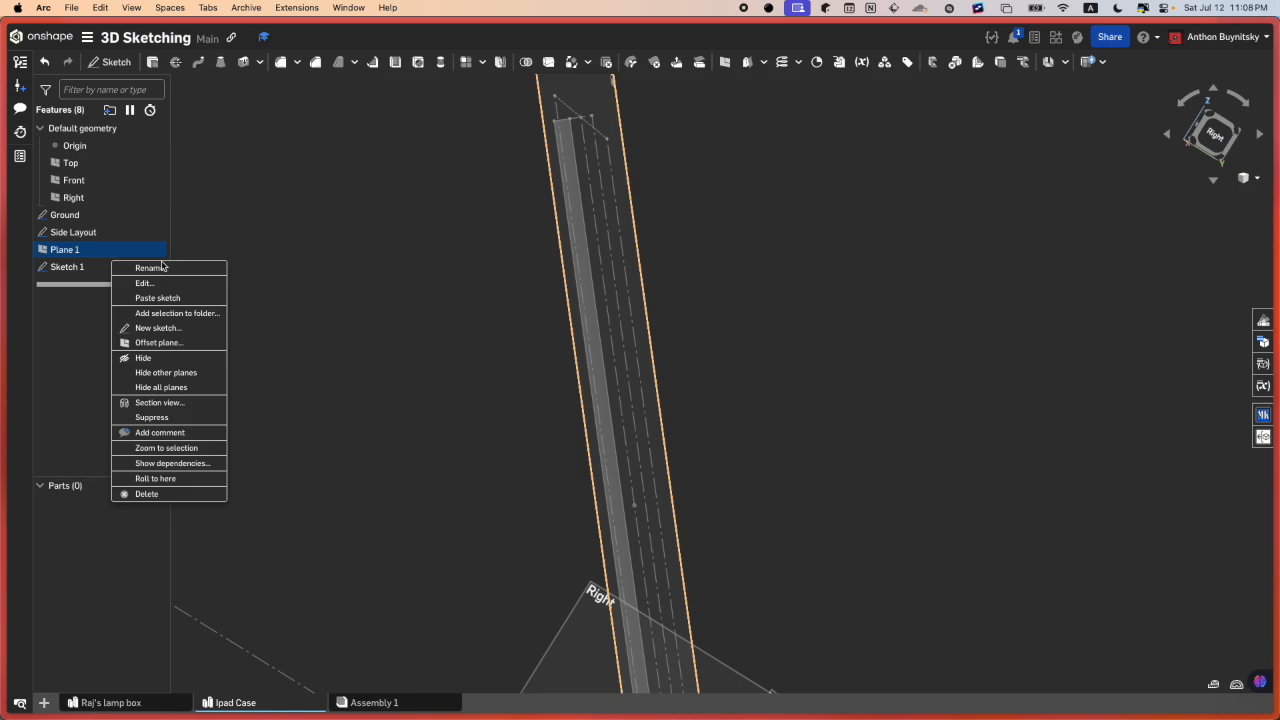
left_click(200, 267)
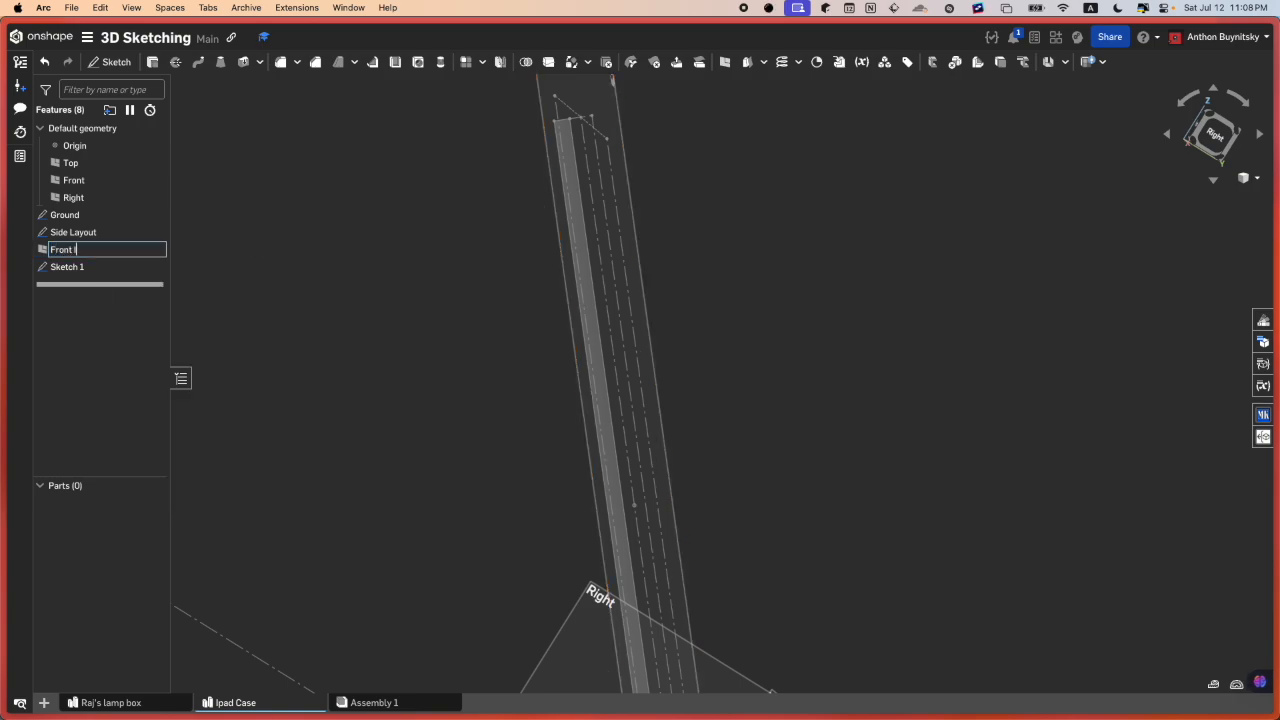
right_click(130, 268)
left_click(170, 282)
type("Front Ipad")
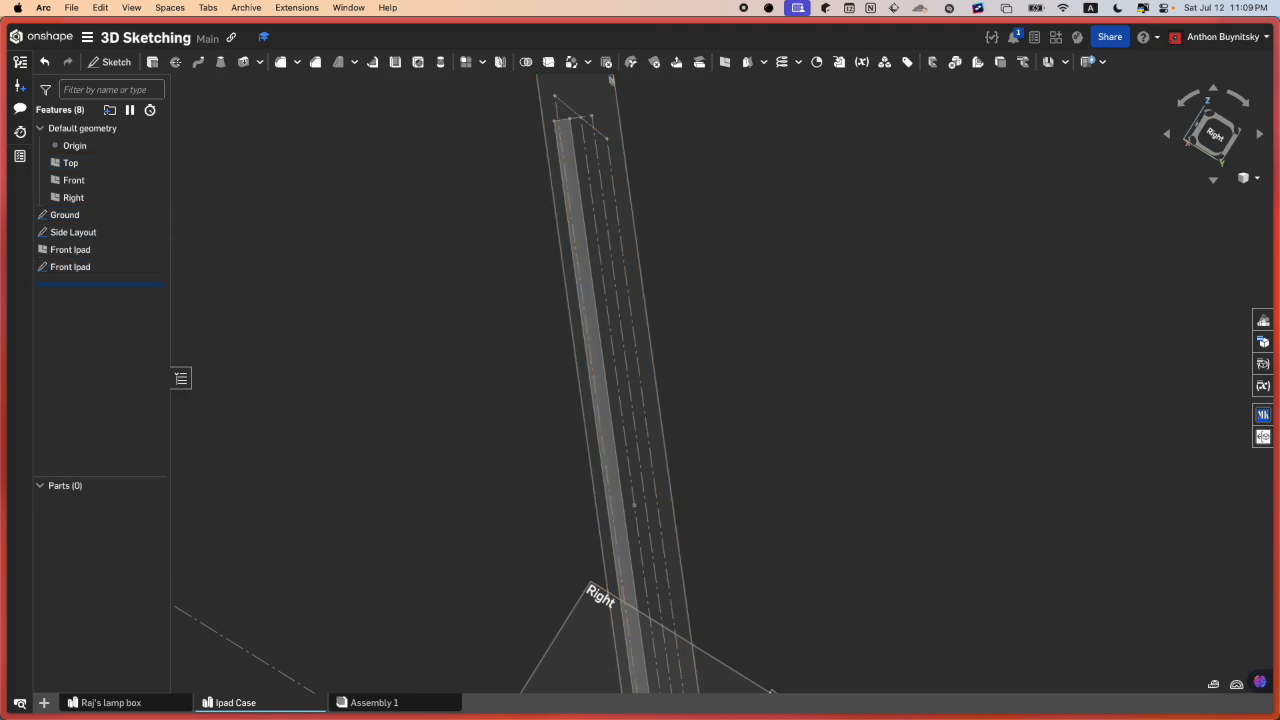
- Move the Front Ipad plane and sketch together before the Side Layout sketch in the feature order, and clear the selection
left_click(118, 250)
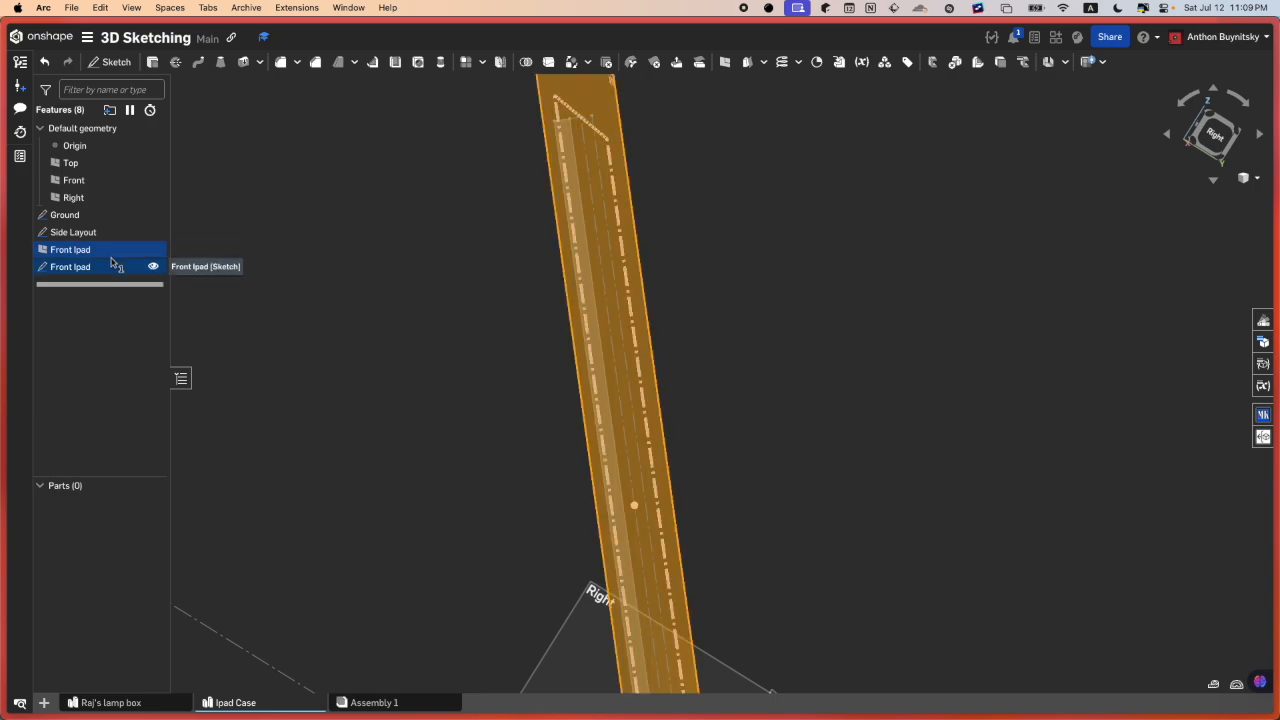
left_click(112, 262)
left_click_drag(113, 256, 125, 223)
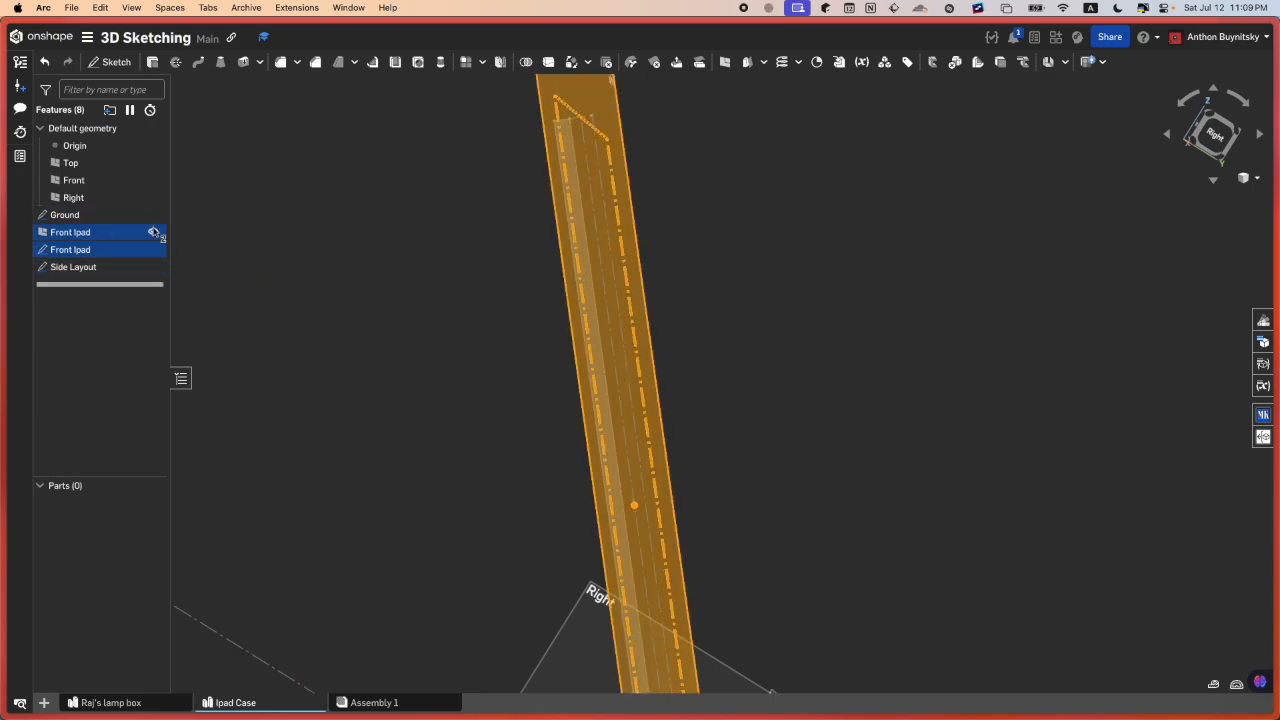
key("space")
mouse_move(2, 240)
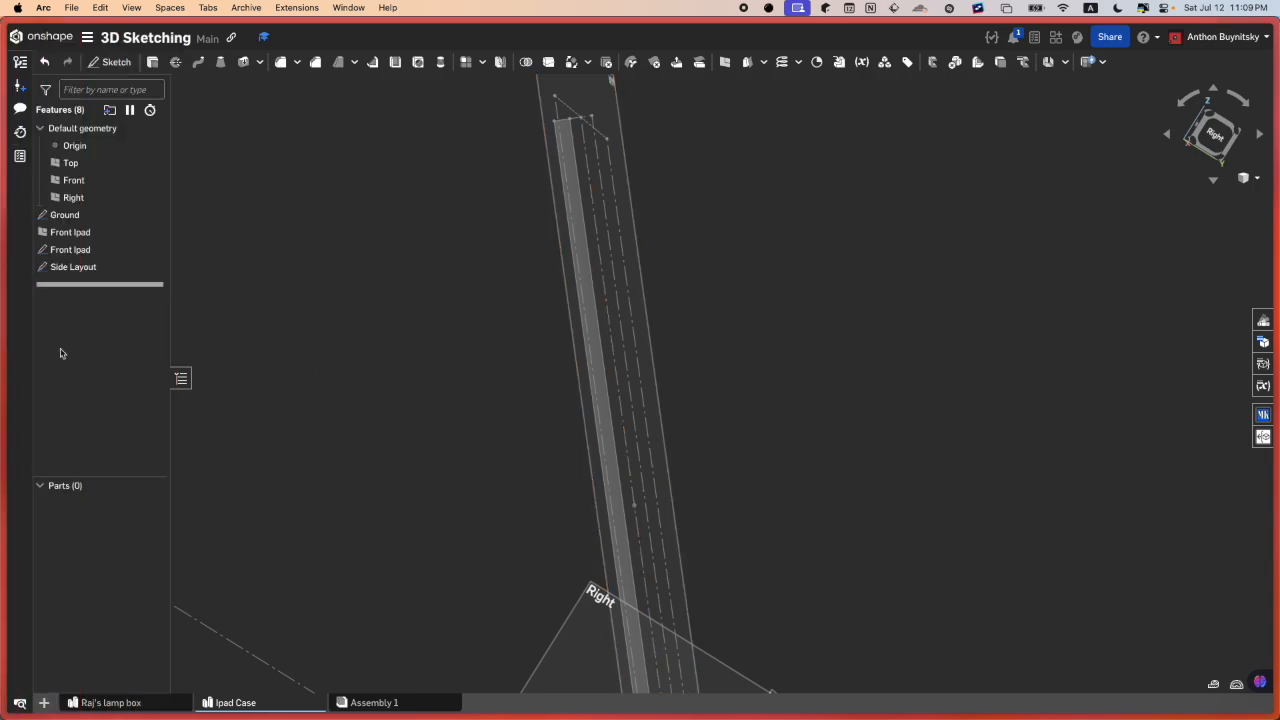
- Examine in the model which geometry belongs to the Ground sketch, the Front Ipad plane and sketch, and the Side Layout sketch
left_click(110, 214)
scroll(340, 290, "down", 5)
middle_click_drag(591, 335, 690, 376)
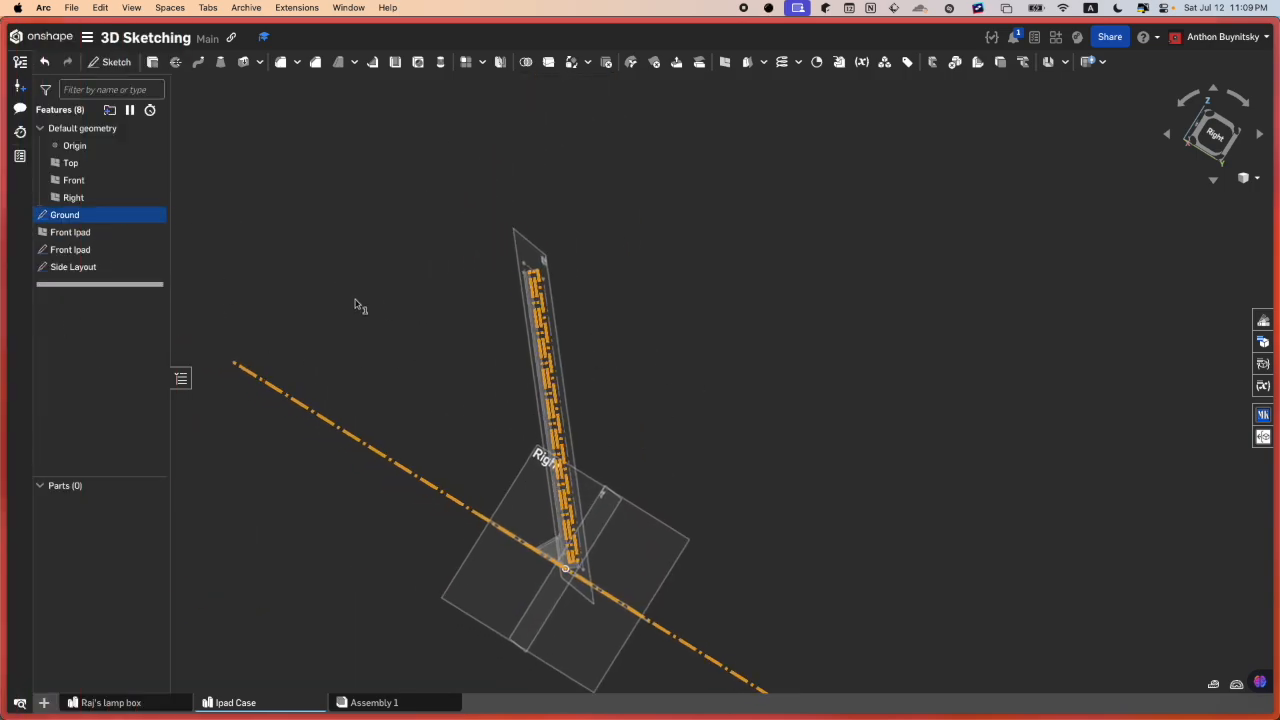
left_click(100, 232)
left_click(109, 249, "shift")
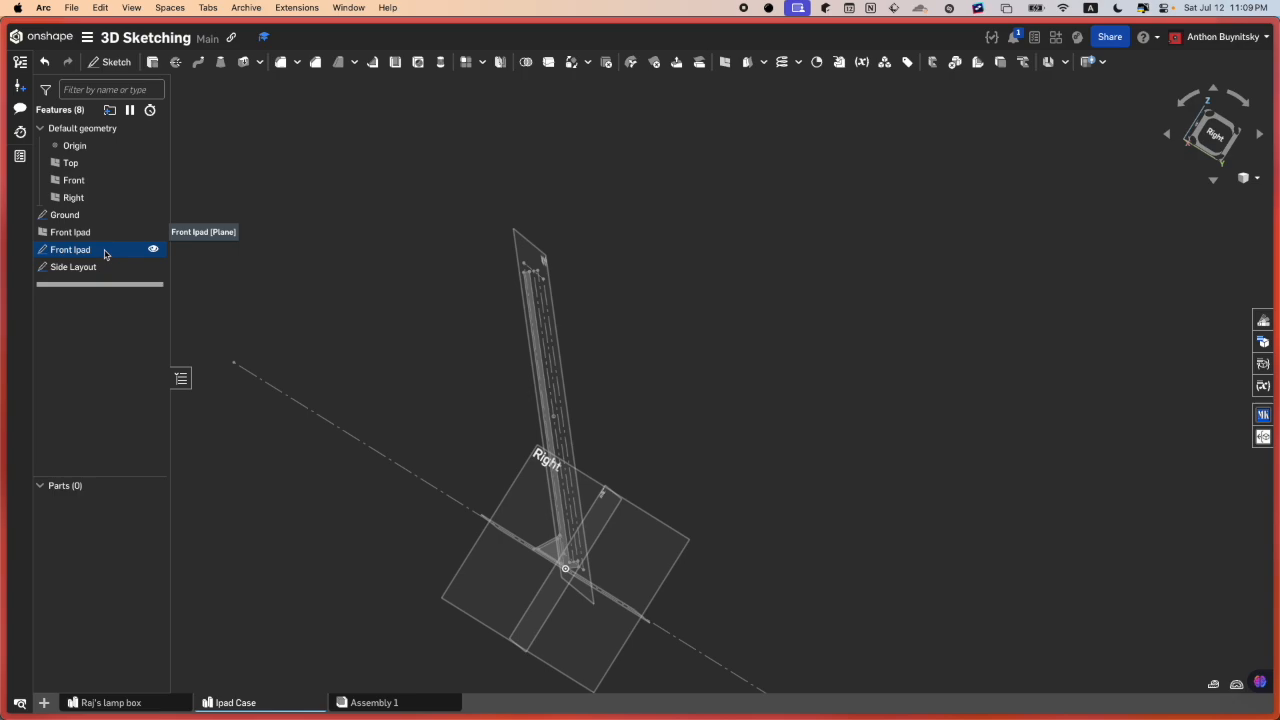
scroll(562, 354, "up", 3)
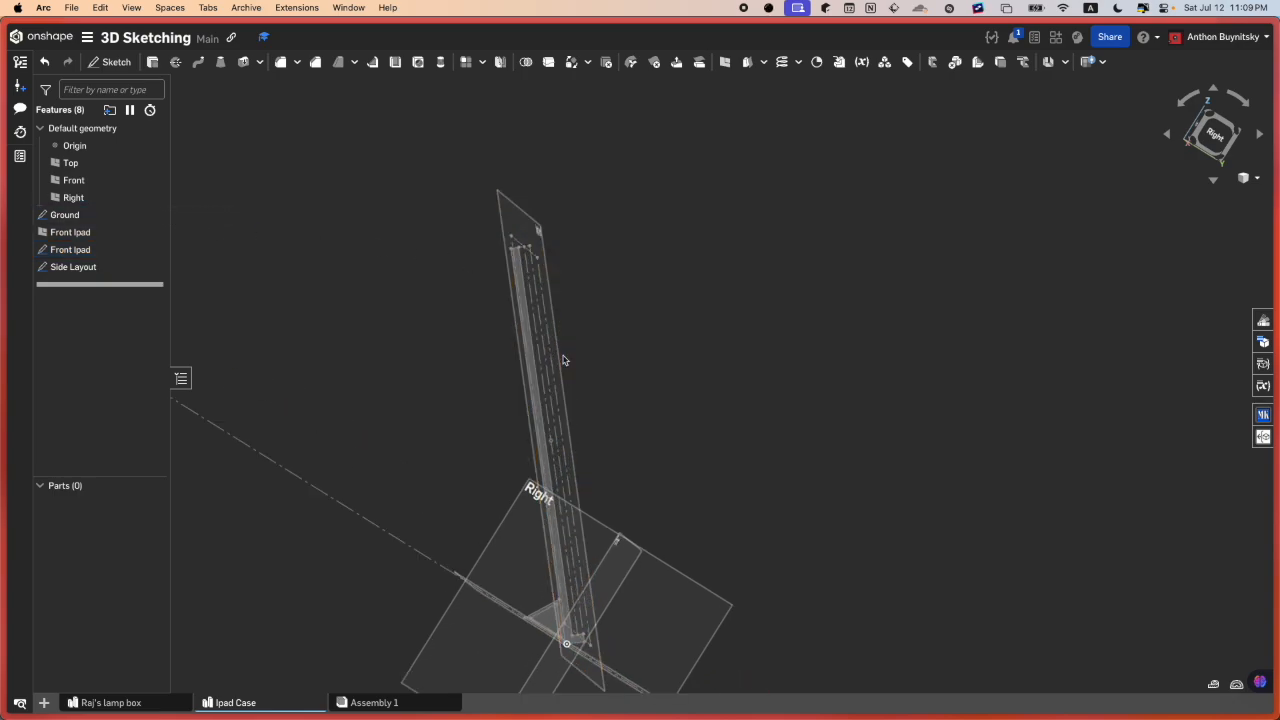
right_click_drag(562, 354, 517, 355)
left_click(90, 268)
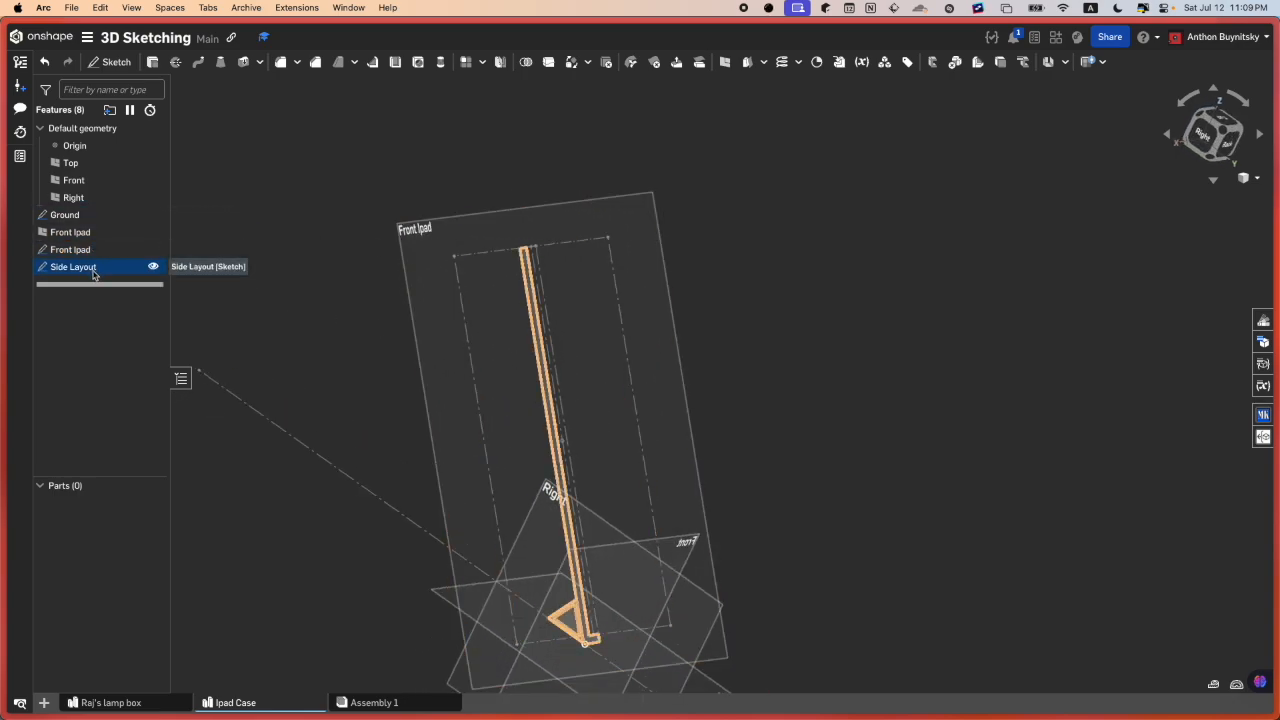
scroll(521, 417, "up", 1)
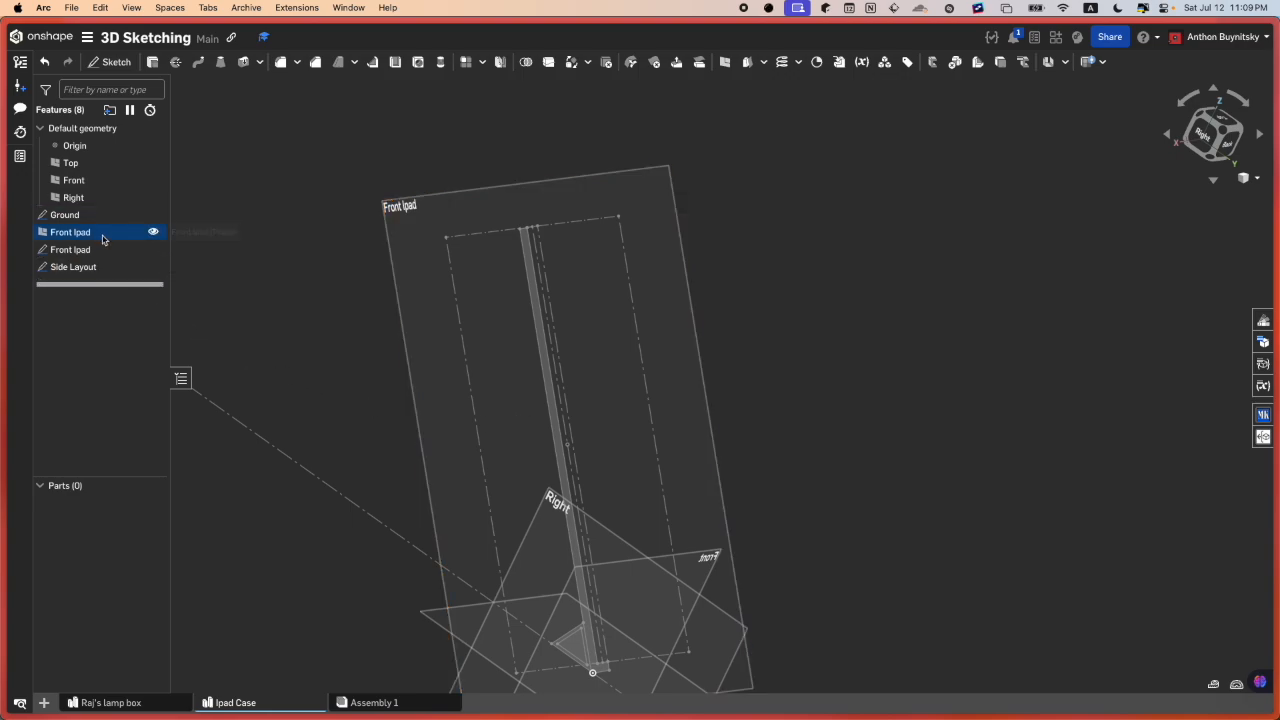
left_click(89, 268)
left_click(101, 298)
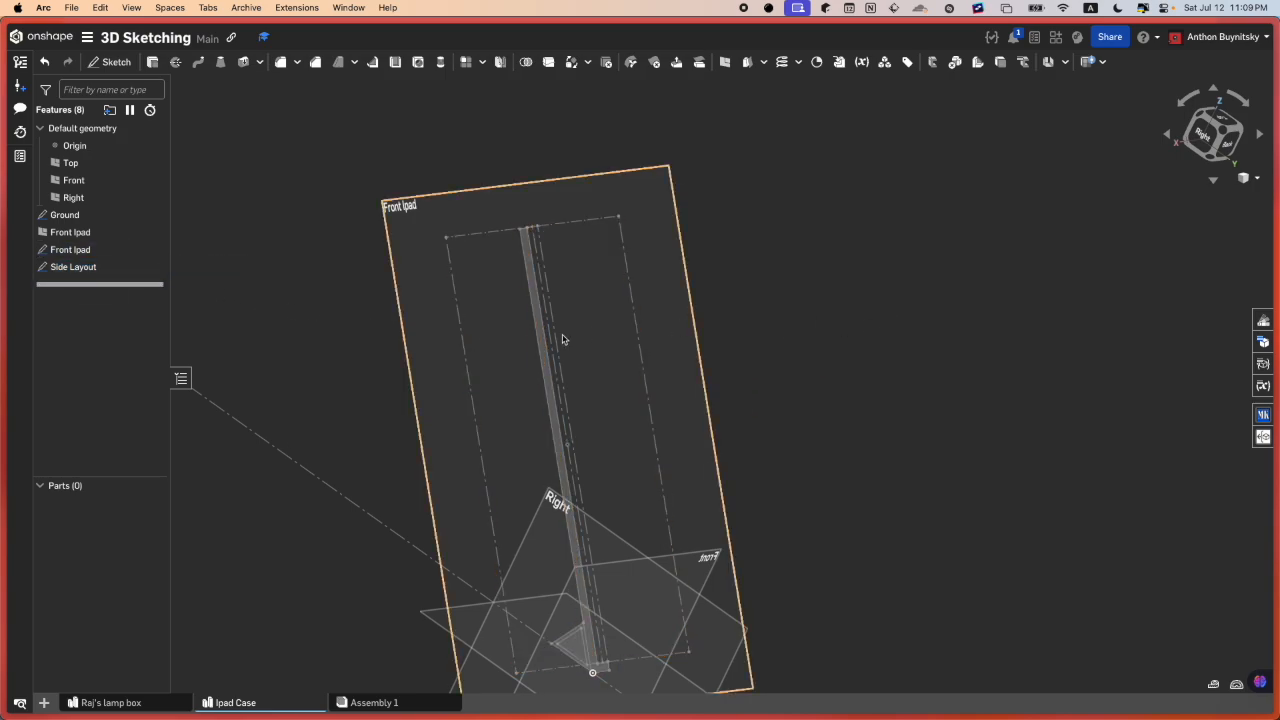
middle_click_drag(563, 337, 616, 280)
scroll(616, 280, "up", 3)
- Try the Side Layout sketch directly after Ground in the feature order, and return it to the end
left_click(80, 266)
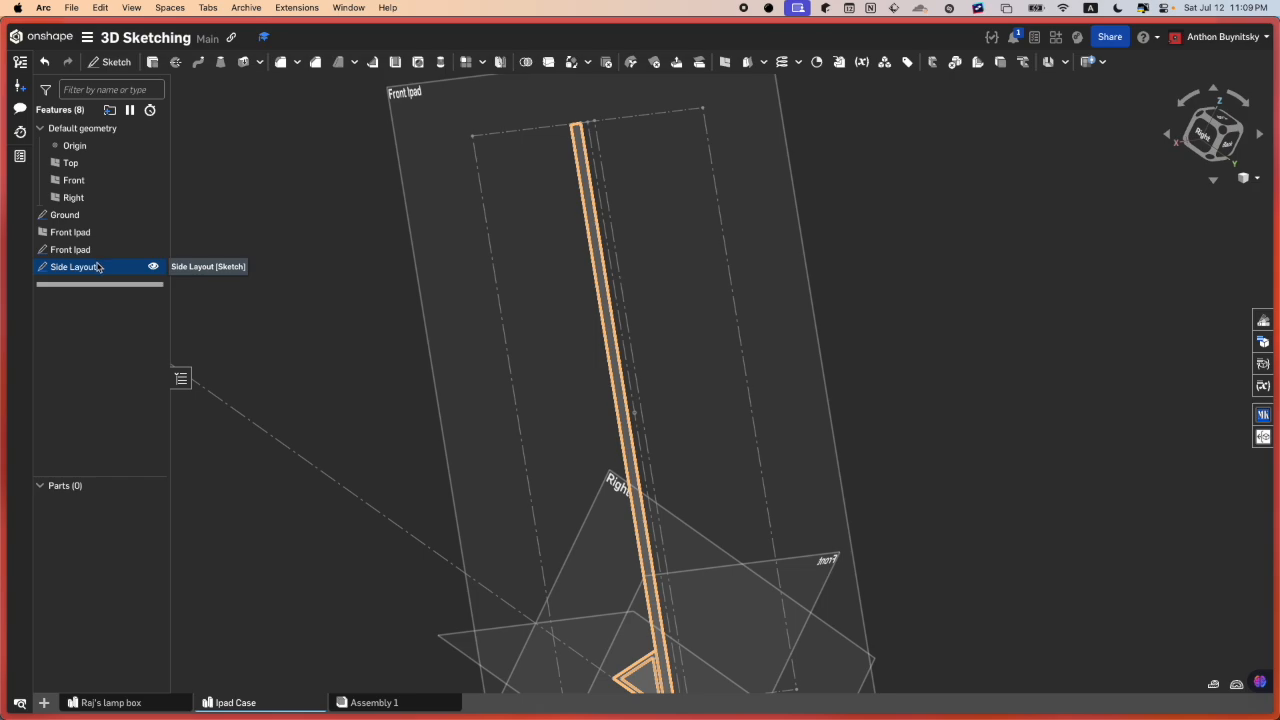
left_click_drag(98, 267, 90, 232)
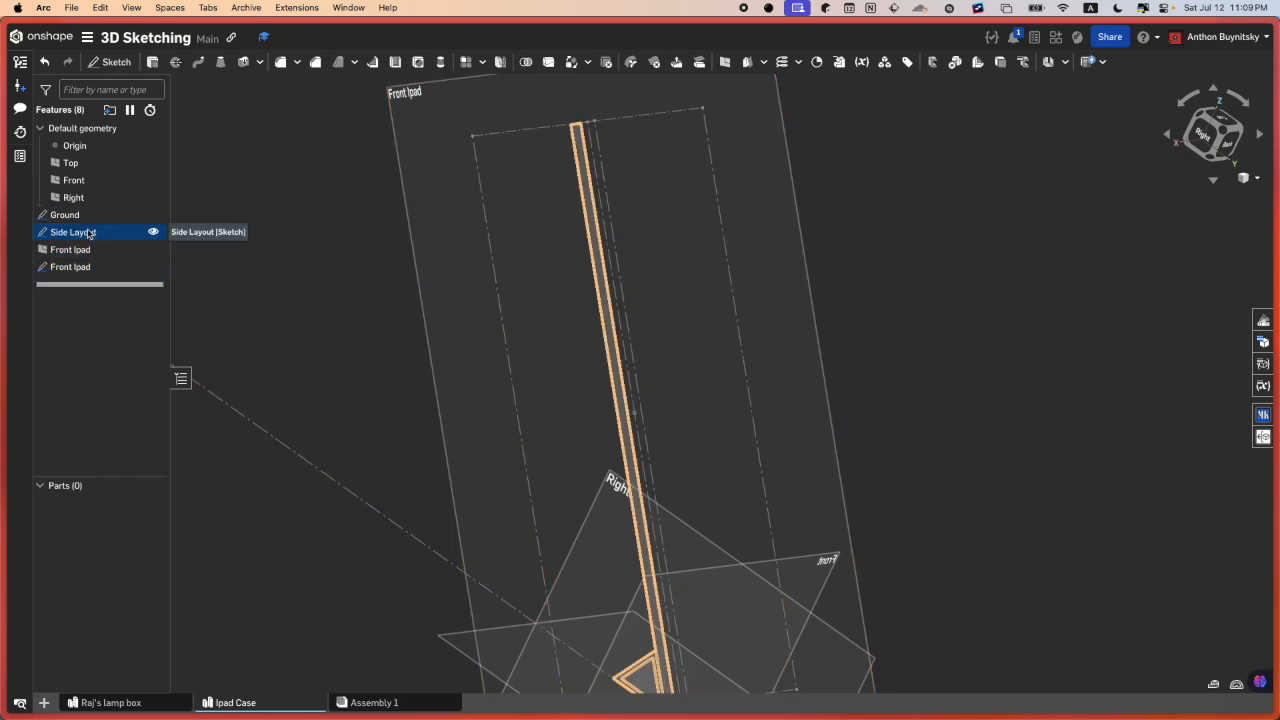
left_click(115, 264)
left_click_drag(136, 232, 133, 279)
left_click(300, 287)
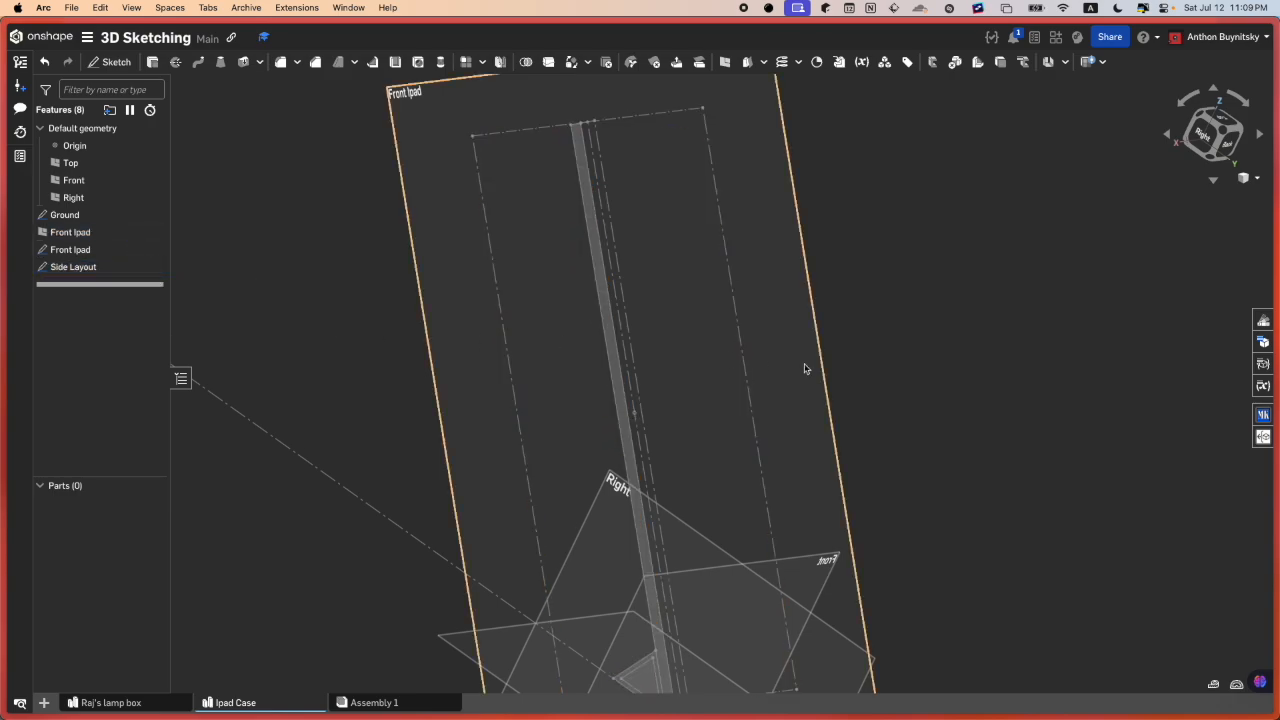
- Edit the Side Layout sketch and draw a construction line along the middle of the case back, from its upper edge's midpoint to its lower edge
middle_click_drag(699, 386, 708, 357)
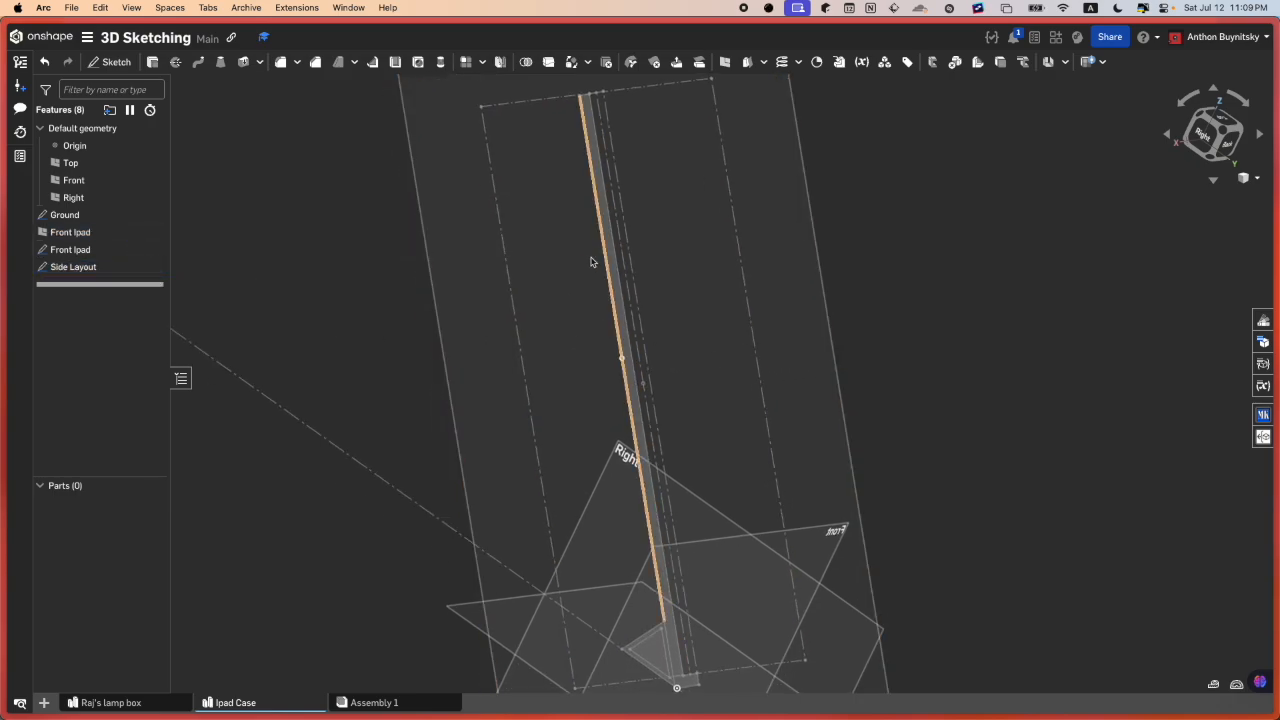
left_click(101, 266)
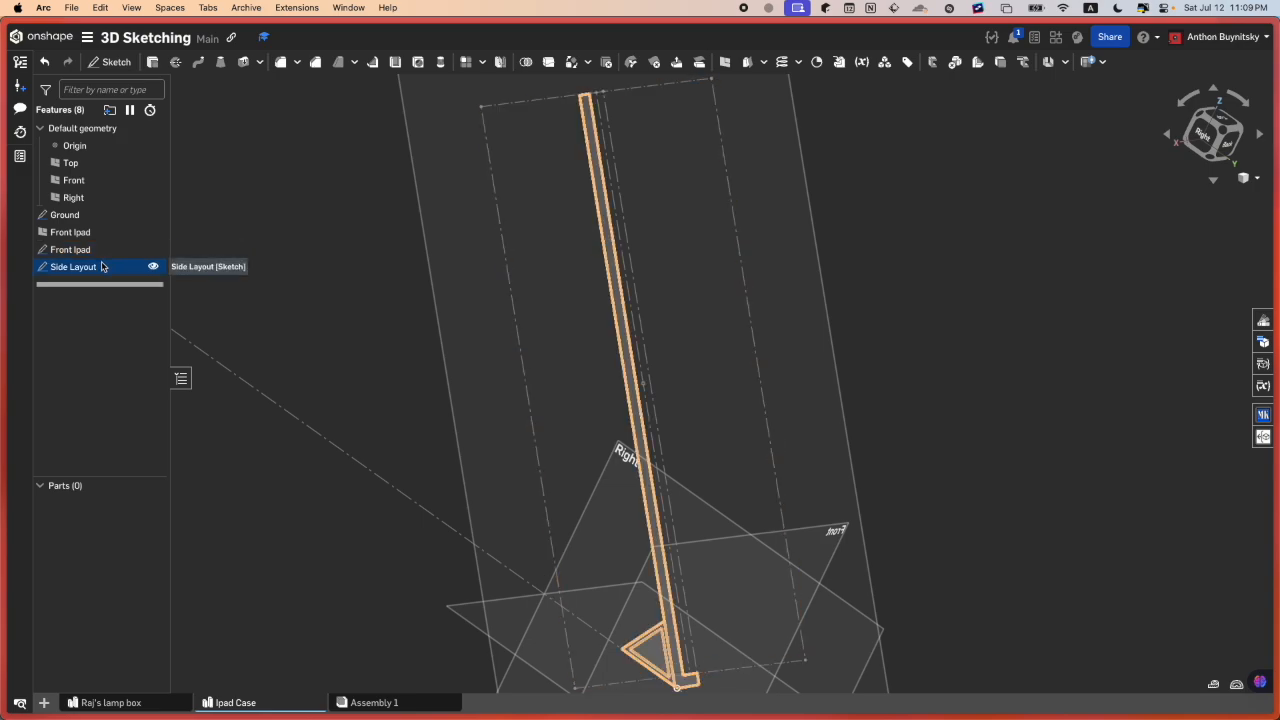
double_click(101, 266)
left_click(1210, 140)
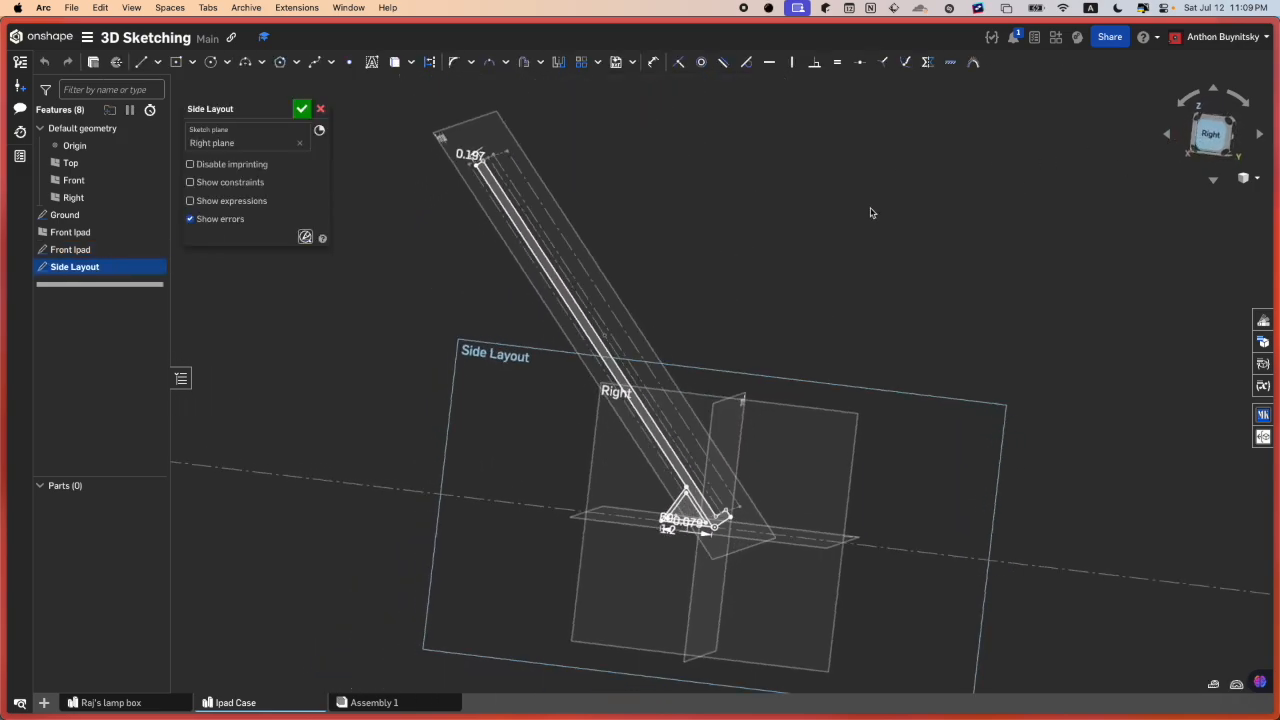
scroll(485, 248, "up", 5)
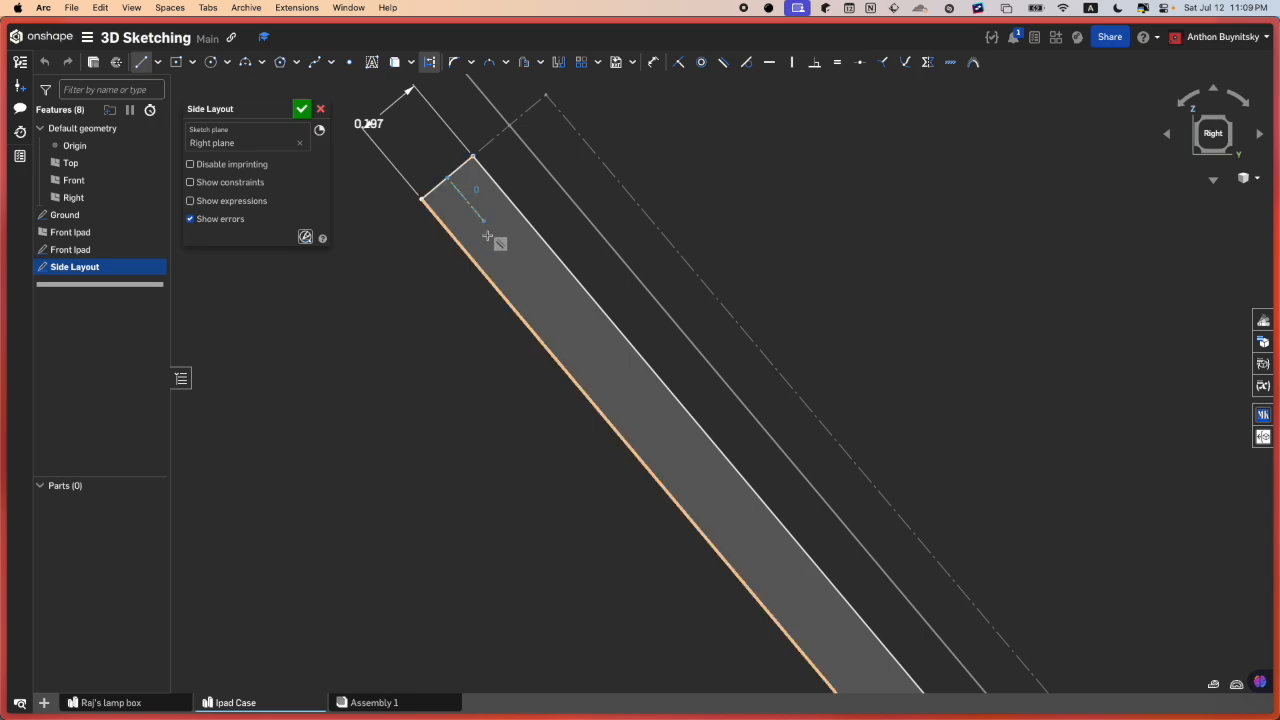
scroll(500, 238, "down", 5)
scroll(804, 528, "up", 5)
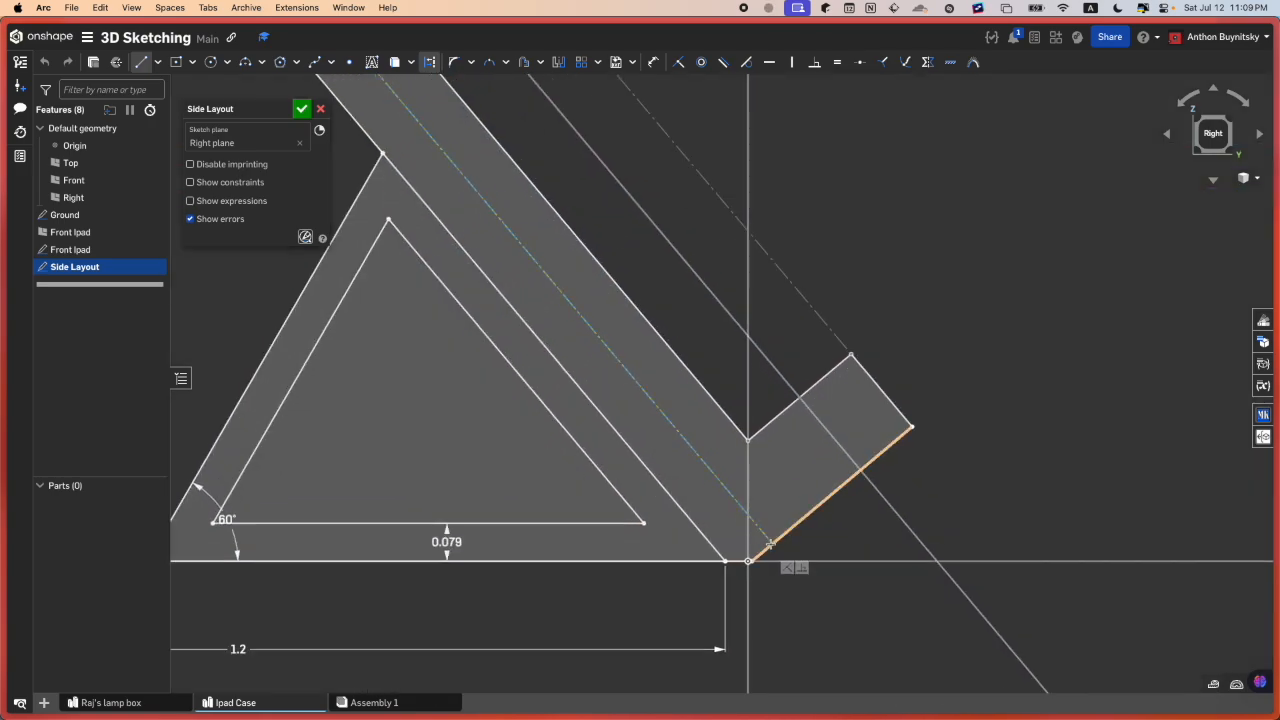
scroll(770, 543, "down", 3)
scroll(783, 567, "up", 5)
key("Escape")
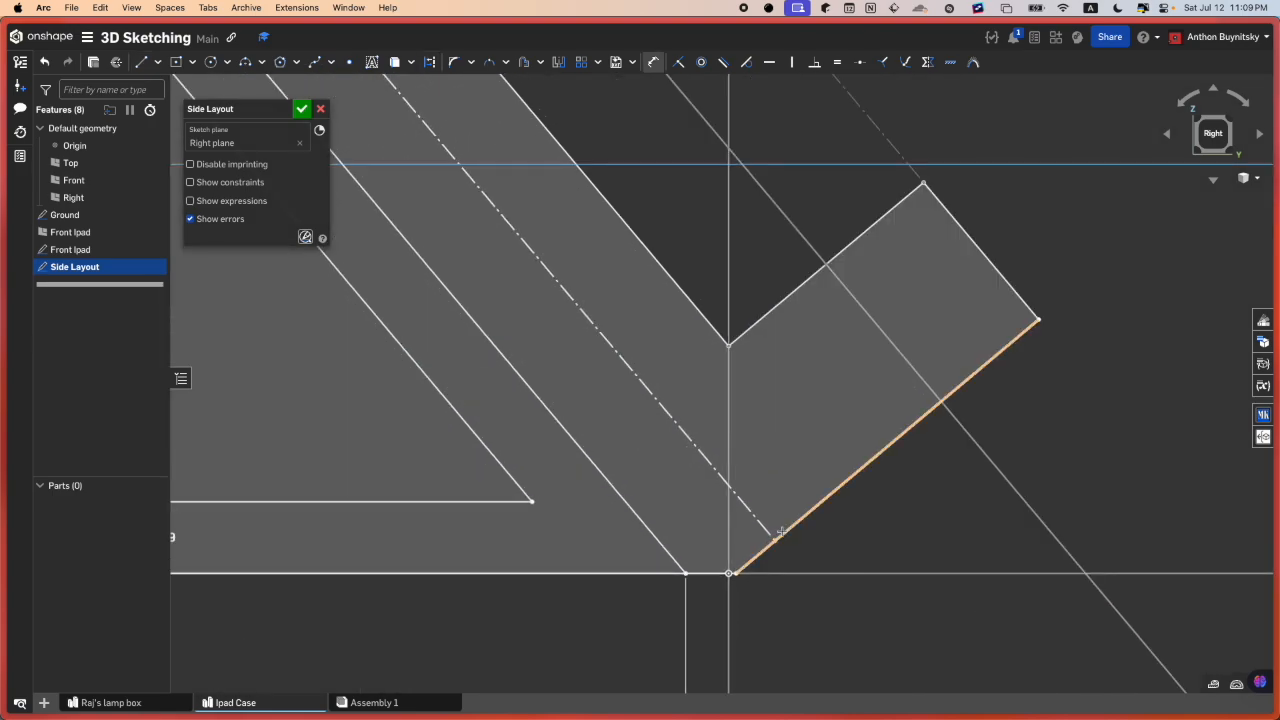
- Check the upper end and length of the case back's construction line, and finish the Side Layout sketch
scroll(783, 567, "down", 5)
scroll(471, 266, "up", 4)
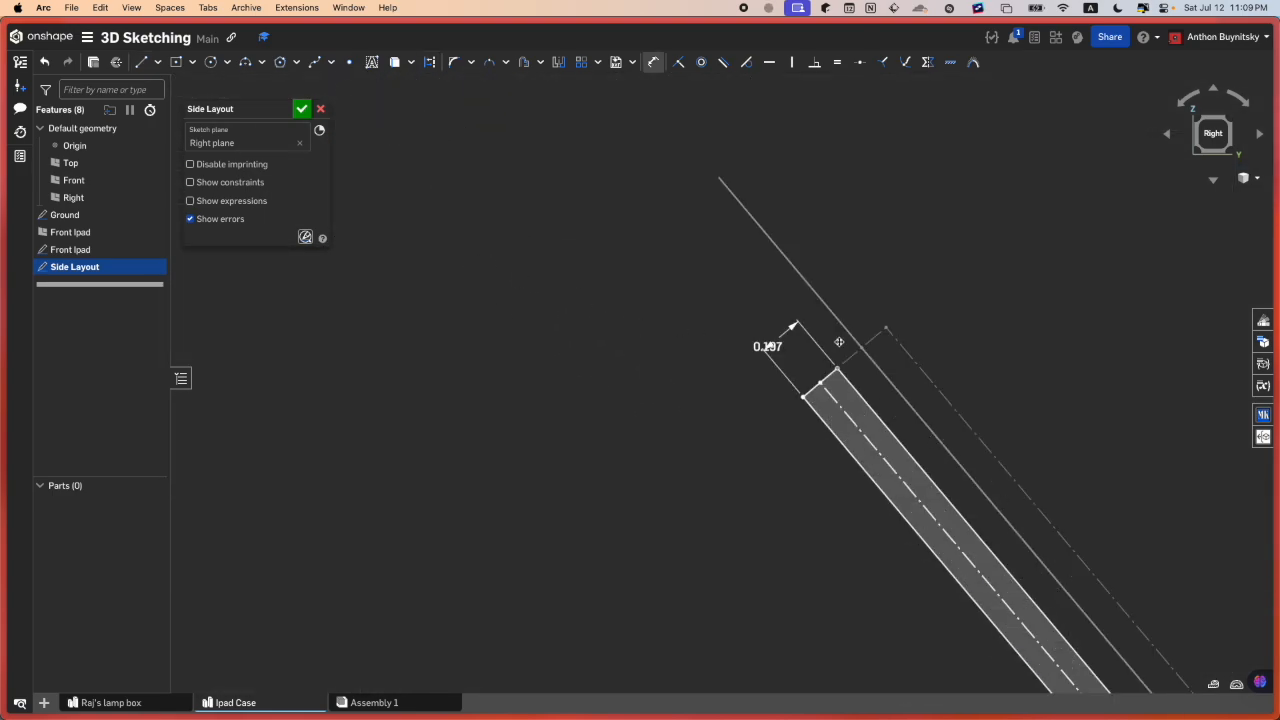
scroll(763, 430, "up", 3)
scroll(763, 430, "up", 3)
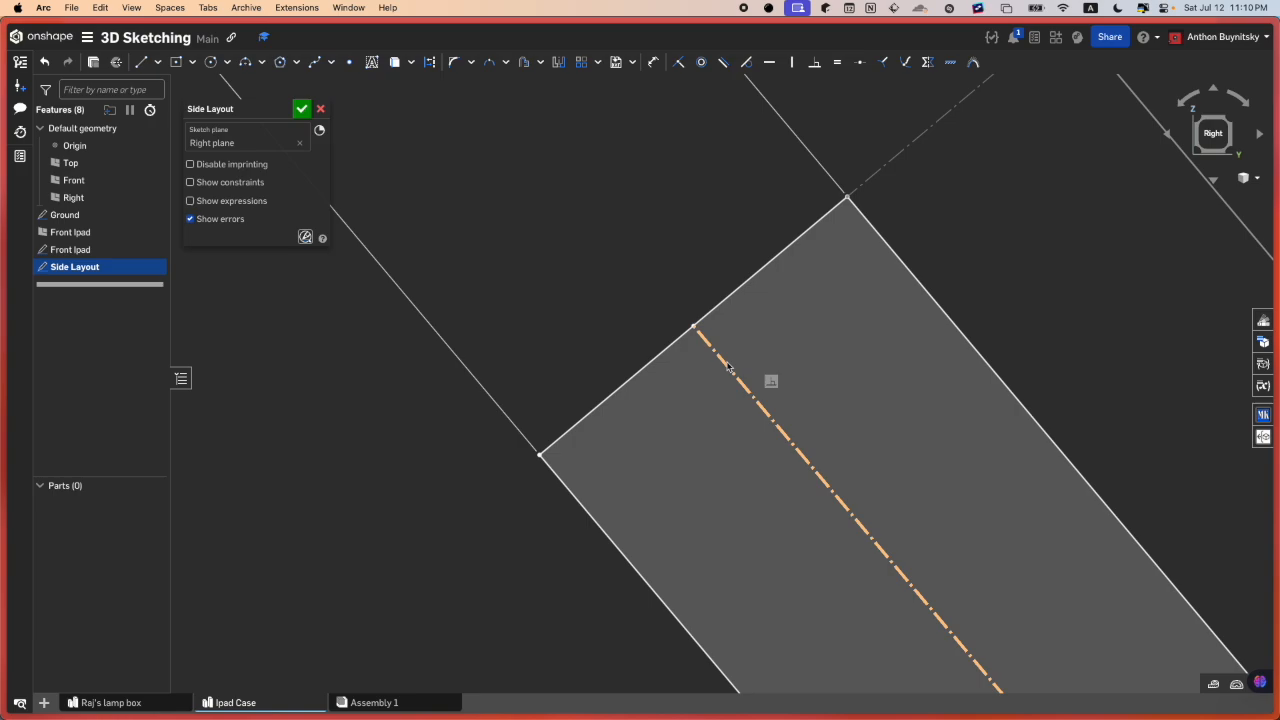
left_click(729, 368)
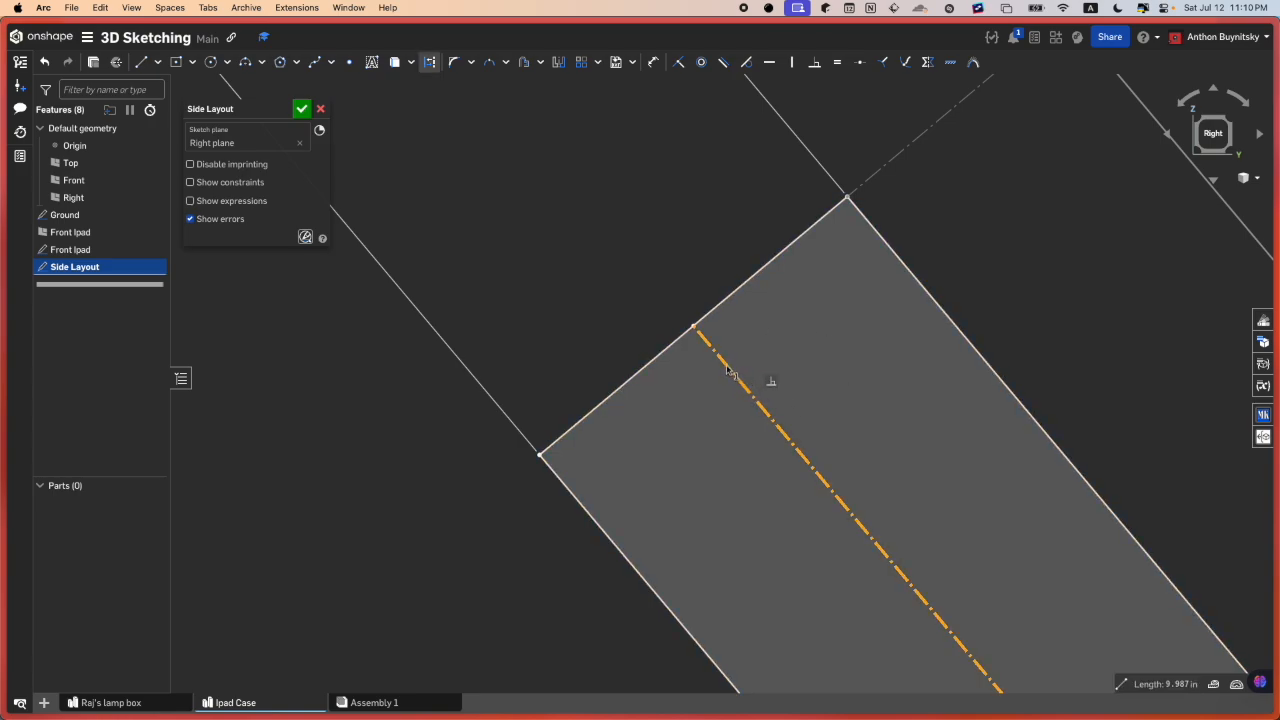
scroll(688, 374, "down", 5)
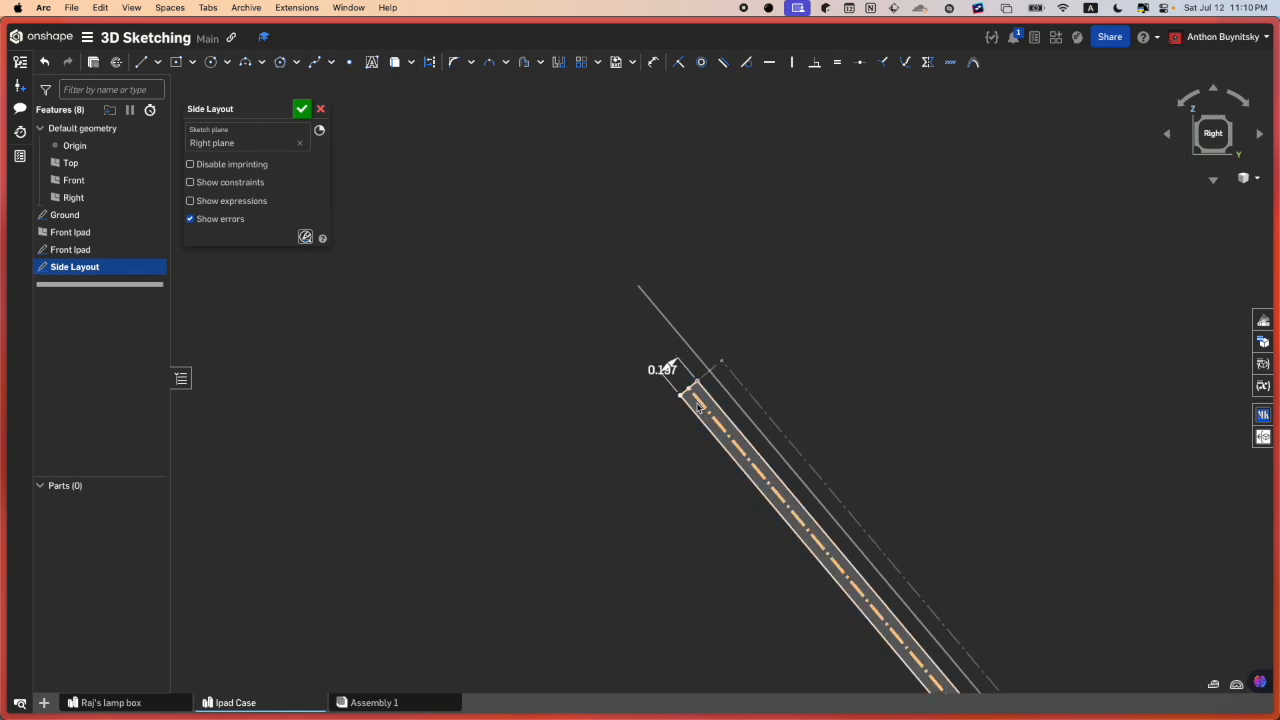
scroll(697, 407, "down", 2)
left_click(302, 108)
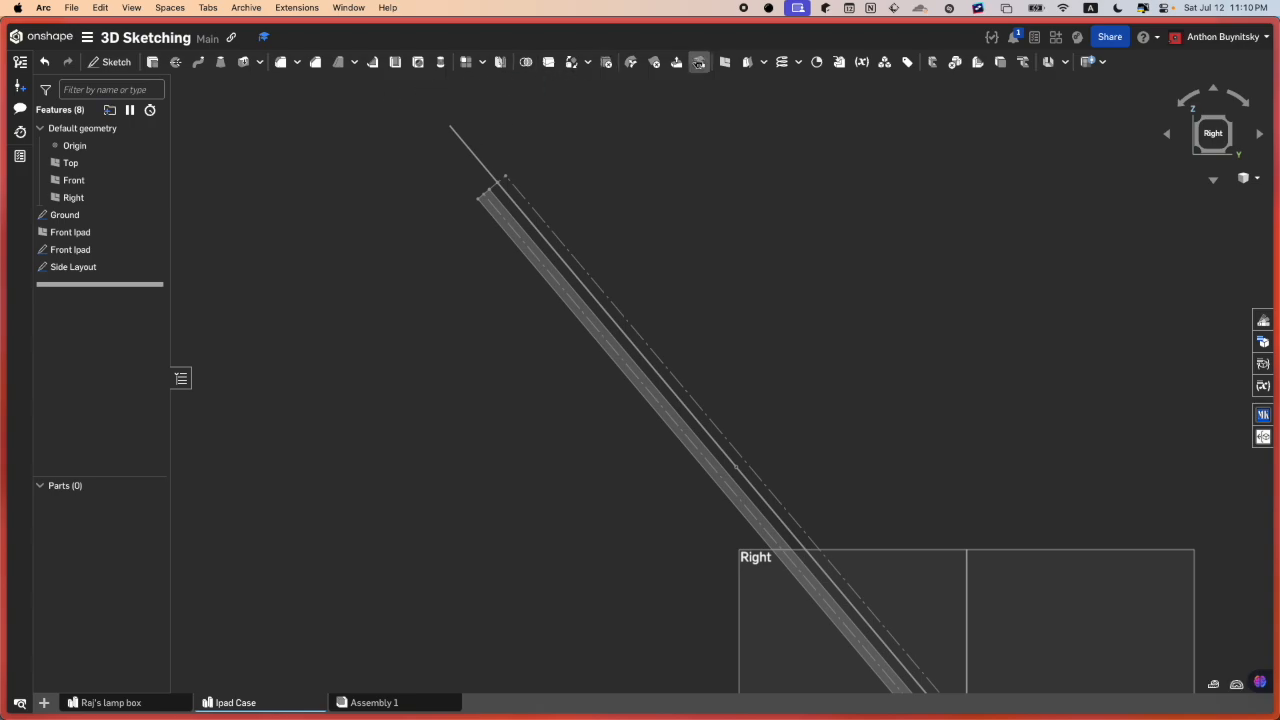
- Create a line-angle plane through the case back's middle construction line at 90 degrees, and name it Back of Case
left_click(725, 63)
left_click(506, 225)
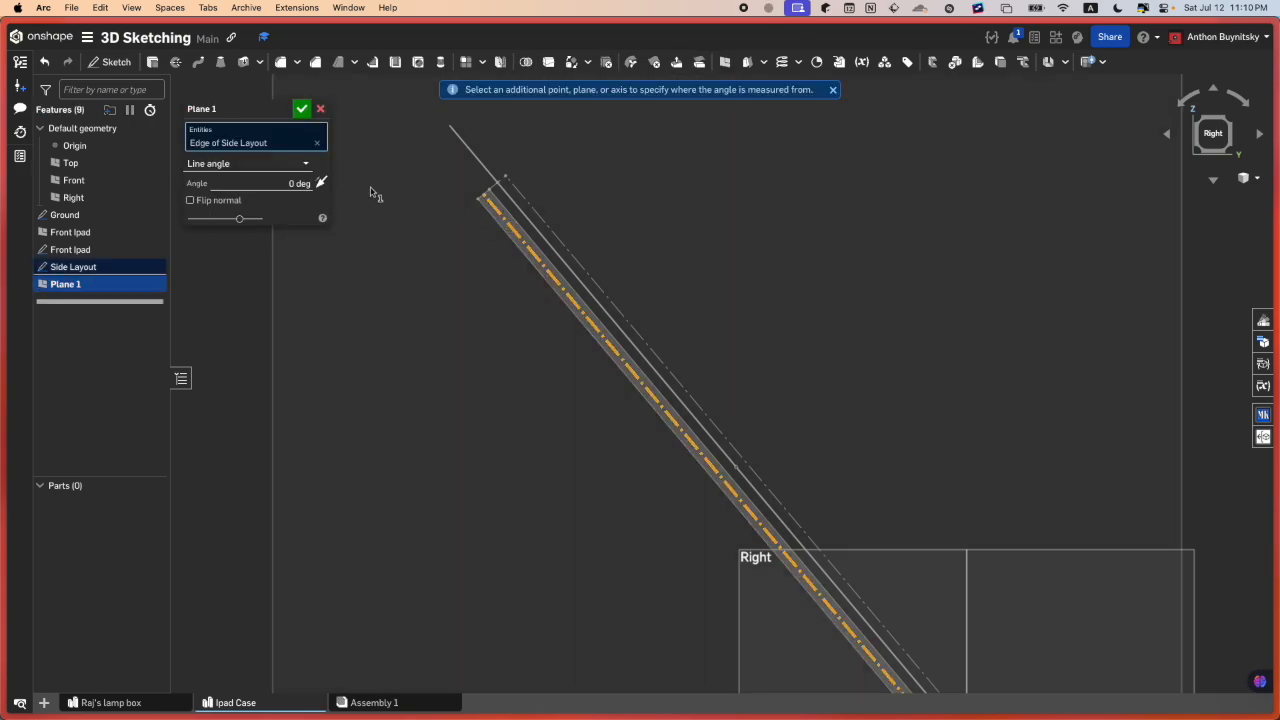
type("90")
key("Return")
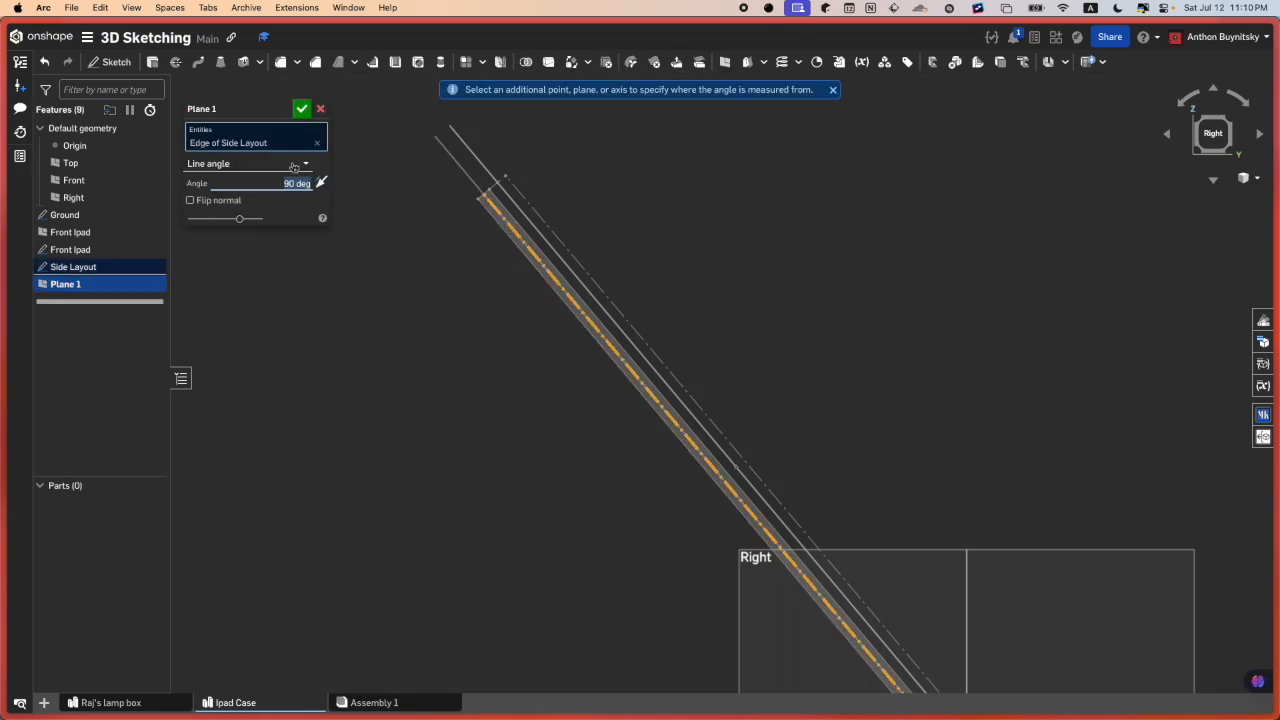
left_click(287, 102)
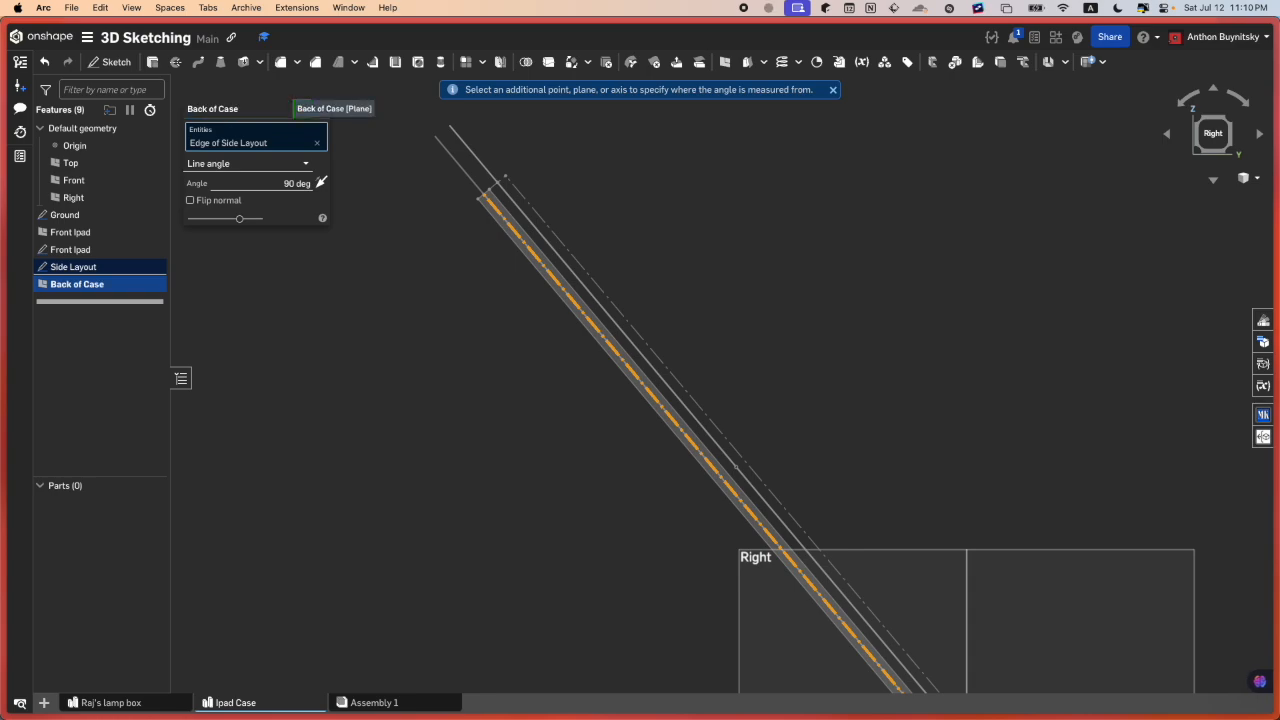
left_click(301, 112)
- Hide the Front Ipad plane and start a new sketch on the Back of Case plane
scroll(500, 297, "down", 5)
right_click_drag(500, 298, 549, 286)
scroll(670, 255, "up", 5)
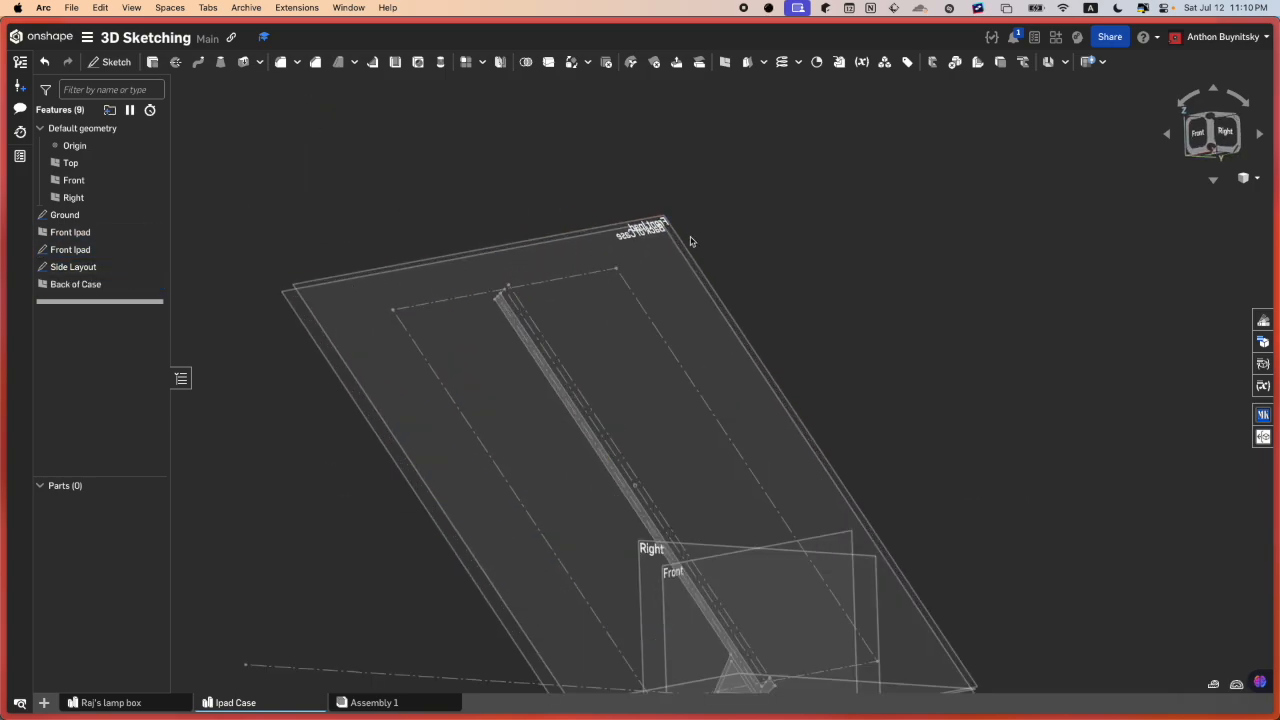
scroll(652, 273, "up", 3)
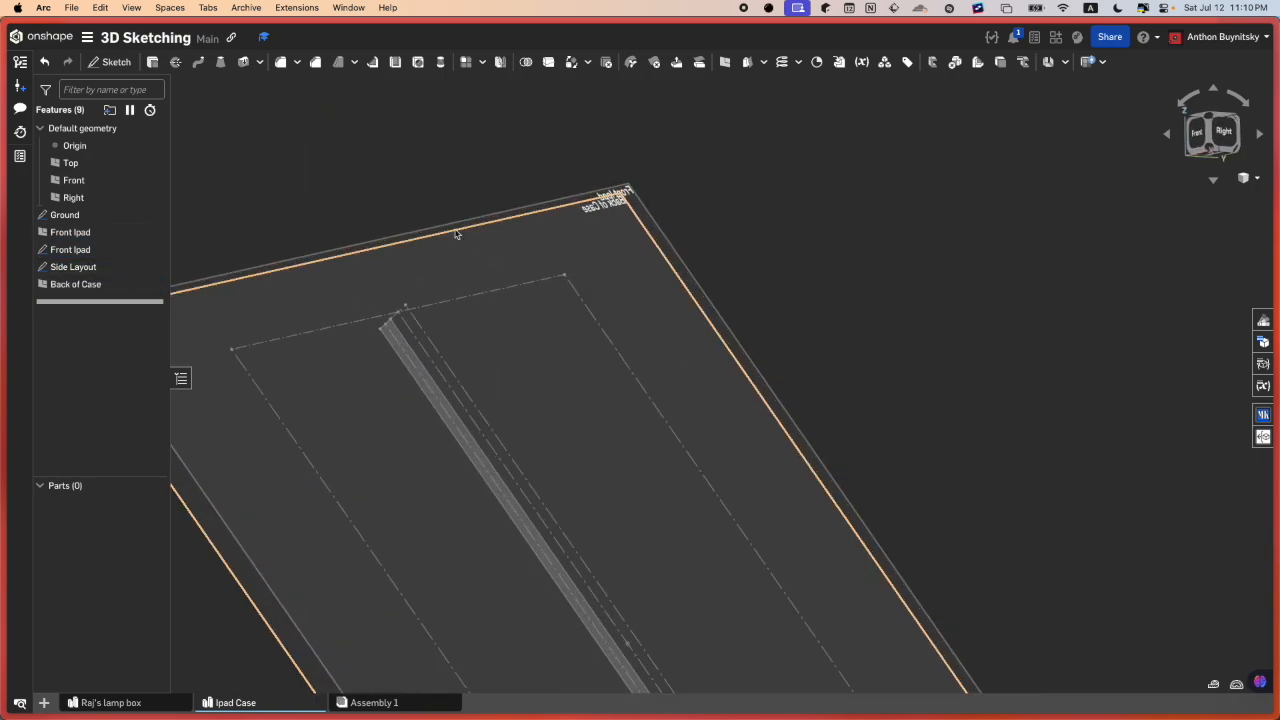
left_click(153, 233)
scroll(1011, 171, "down", 5)
middle_click_drag(868, 231, 560, 330)
scroll(694, 267, "up", 4)
mouse_move(694, 267)
right_mouse_down()
mouse_move(580, 256)
mouse_move(666, 238)
mouse_move(661, 226)
mouse_move(607, 253)
right_mouse_up()
key("shift+s")
left_click(545, 268)
scroll(702, 260, "down", 4)
scroll(510, 287, "up", 5)
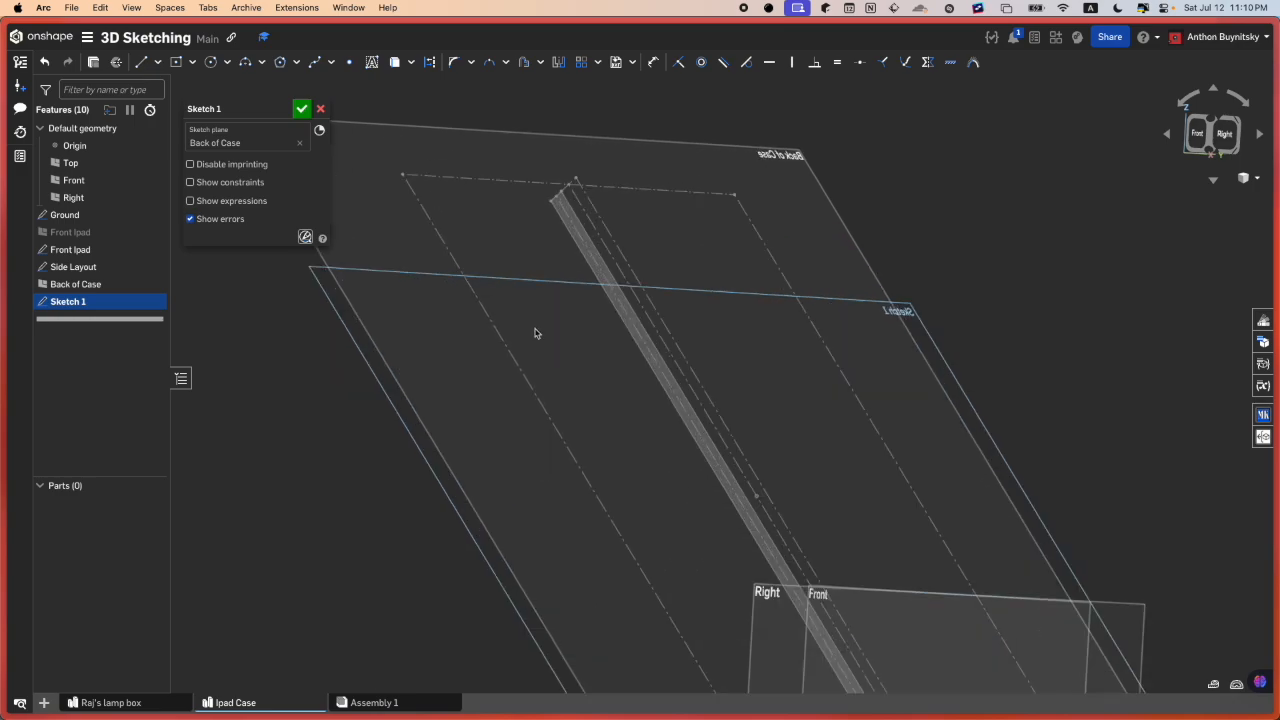
- Draw a center-point rectangle centred on the case back's construction line, slightly wider than the iPad outline
key("r")
middle_click_drag(716, 455, 645, 368)
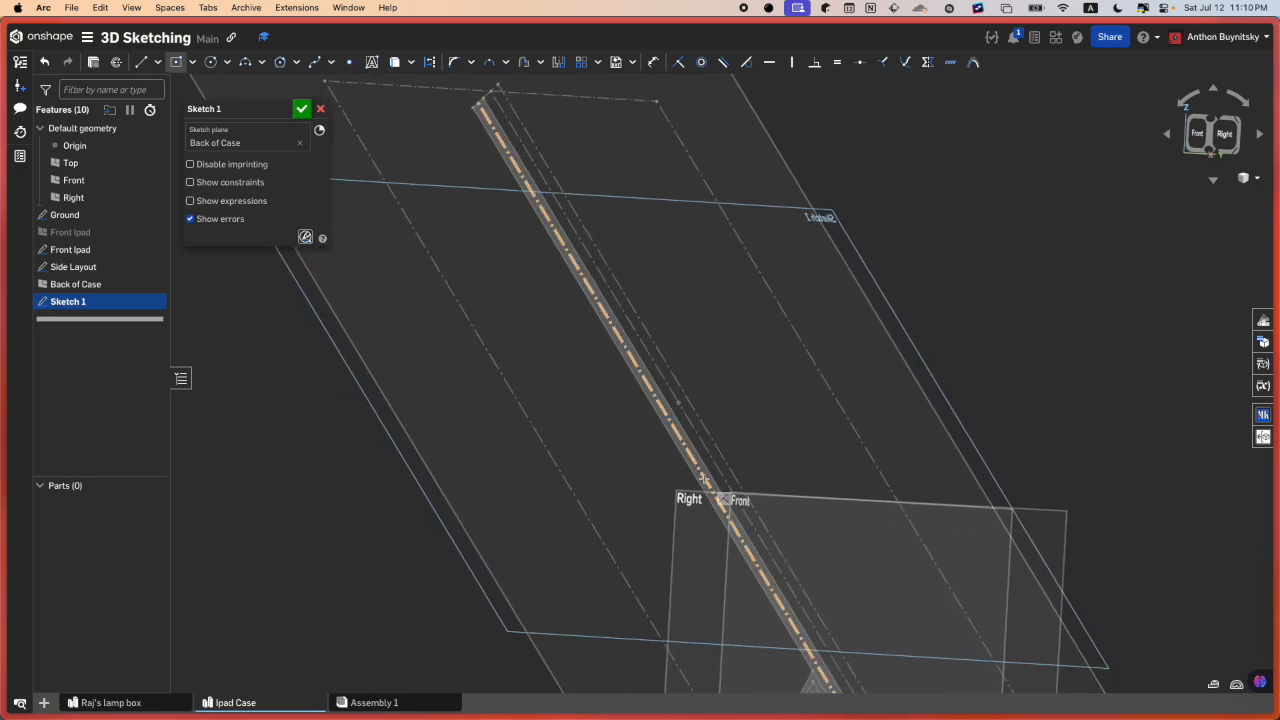
left_click(668, 422)
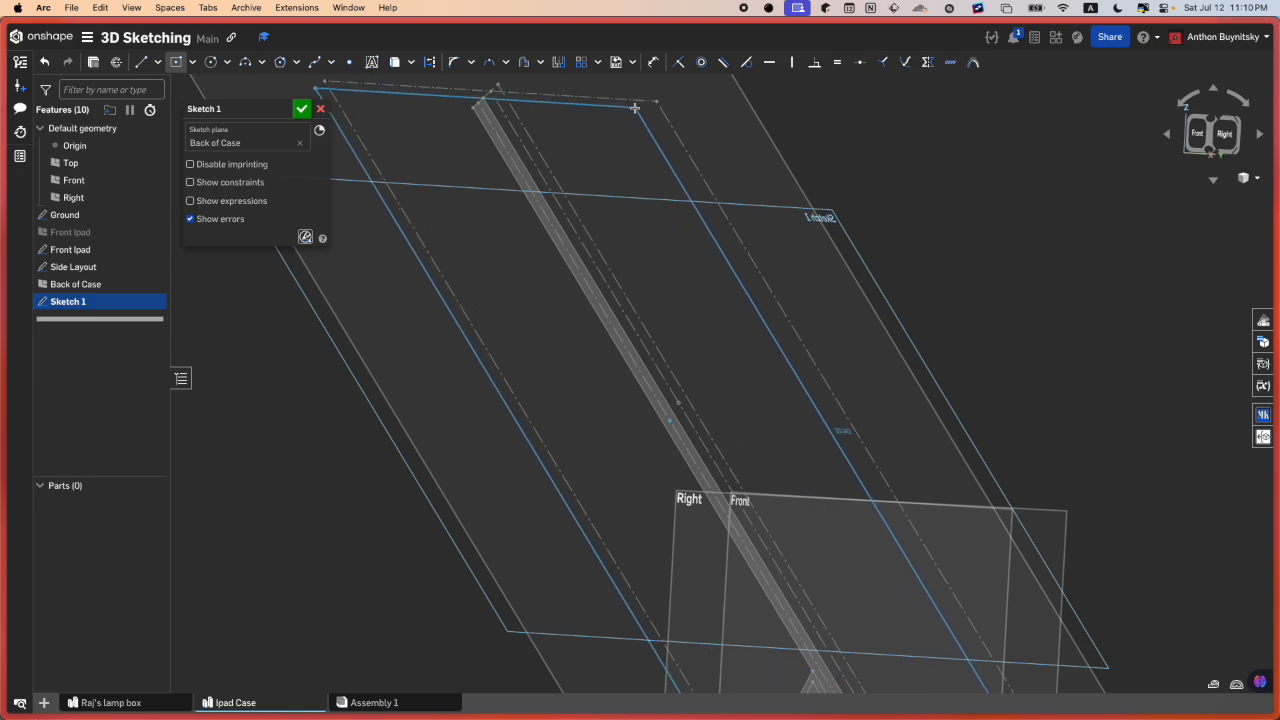
scroll(633, 111, "down", 3)
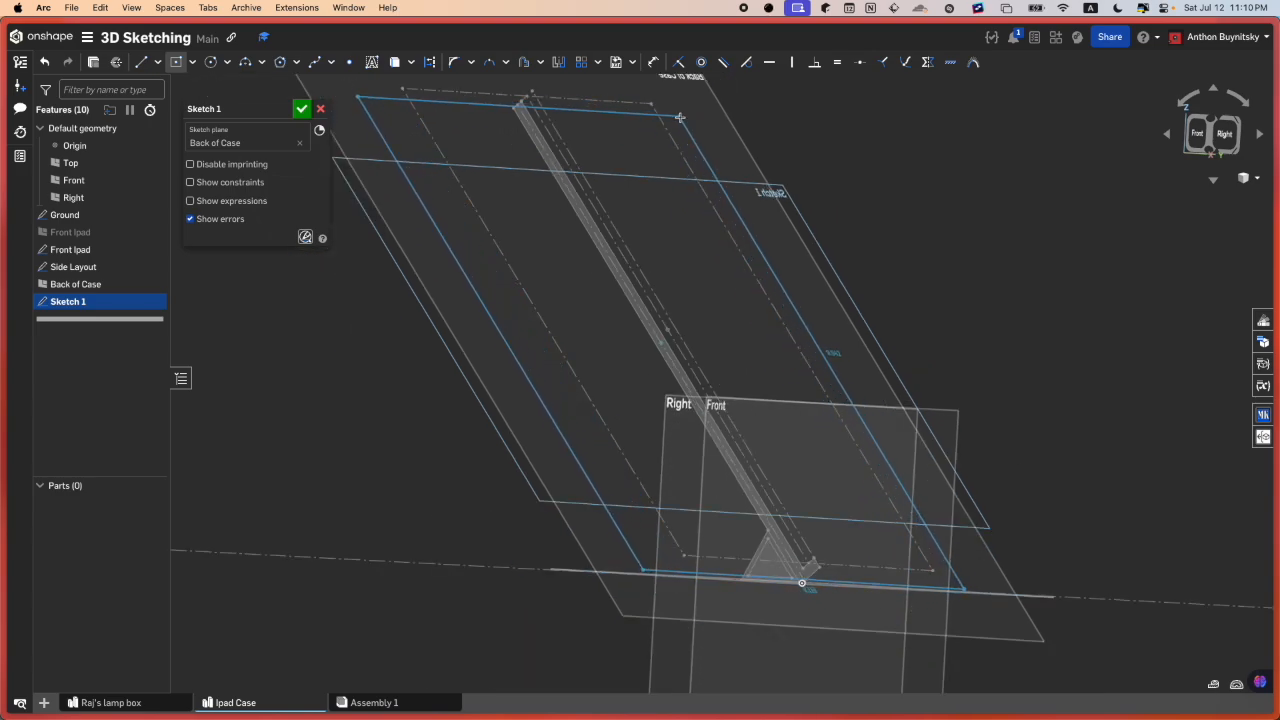
left_click(666, 118)
- Make the rectangle's upper edge coincident with the upper end of the case back's construction line
scroll(495, 100, "up", 3)
scroll(448, 110, "up", 3)
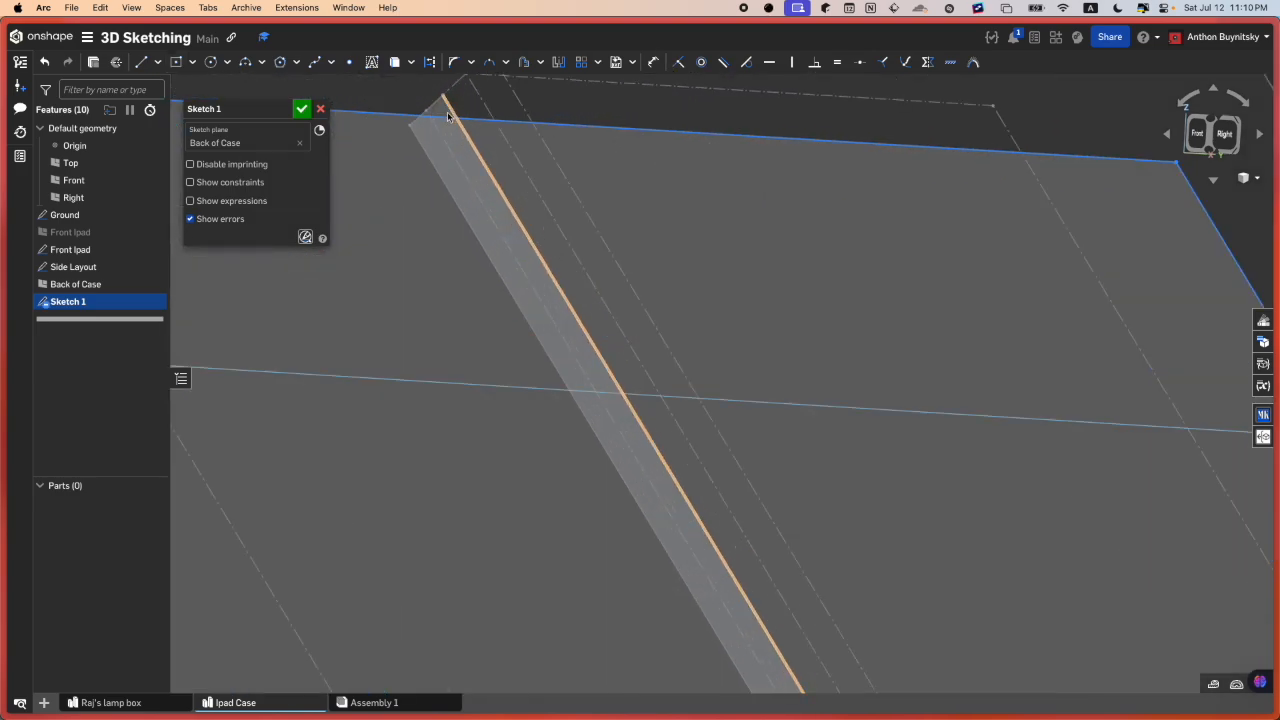
left_click(430, 113)
left_click(428, 112)
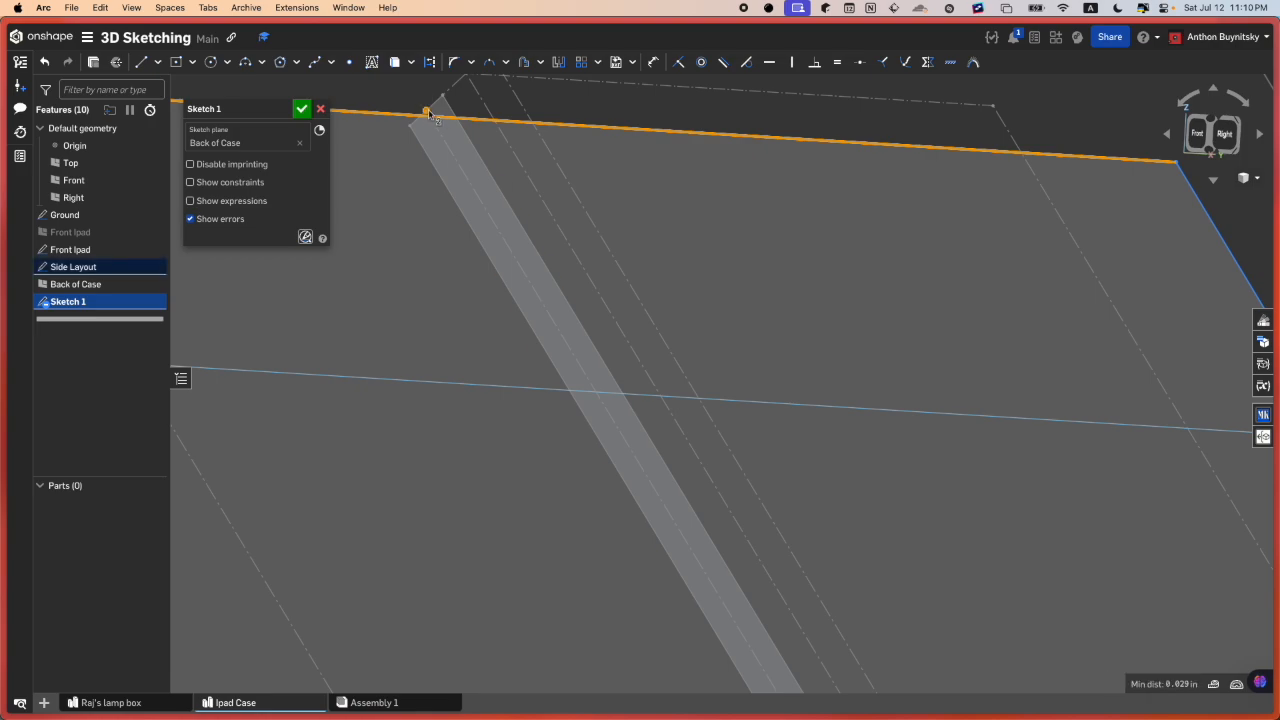
key("i")
- Dimension the gap between the rectangle's long side and the adjacent long side of the iPad outline as 6 mm
scroll(465, 136, "down", 10)
scroll(612, 217, "up", 2)
scroll(610, 217, "up", 2)
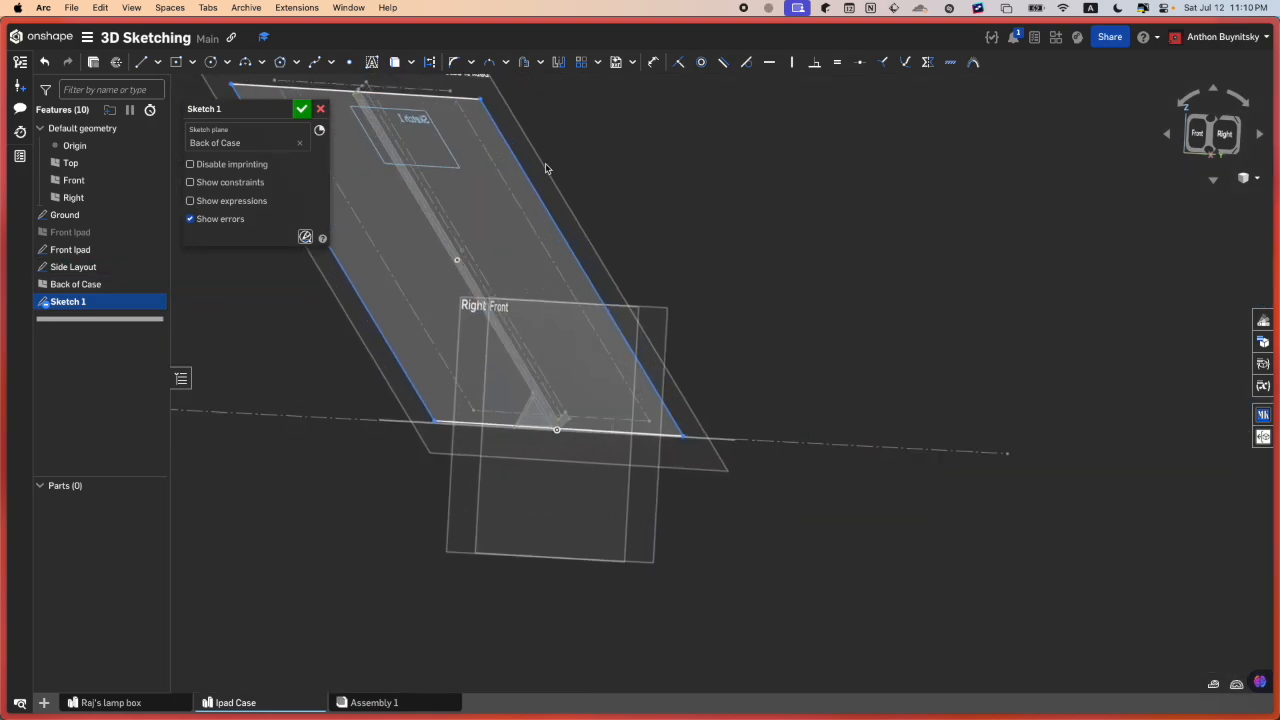
scroll(546, 182, "down", 5)
scroll(534, 213, "up", 5)
right_click_drag(535, 210, 549, 203)
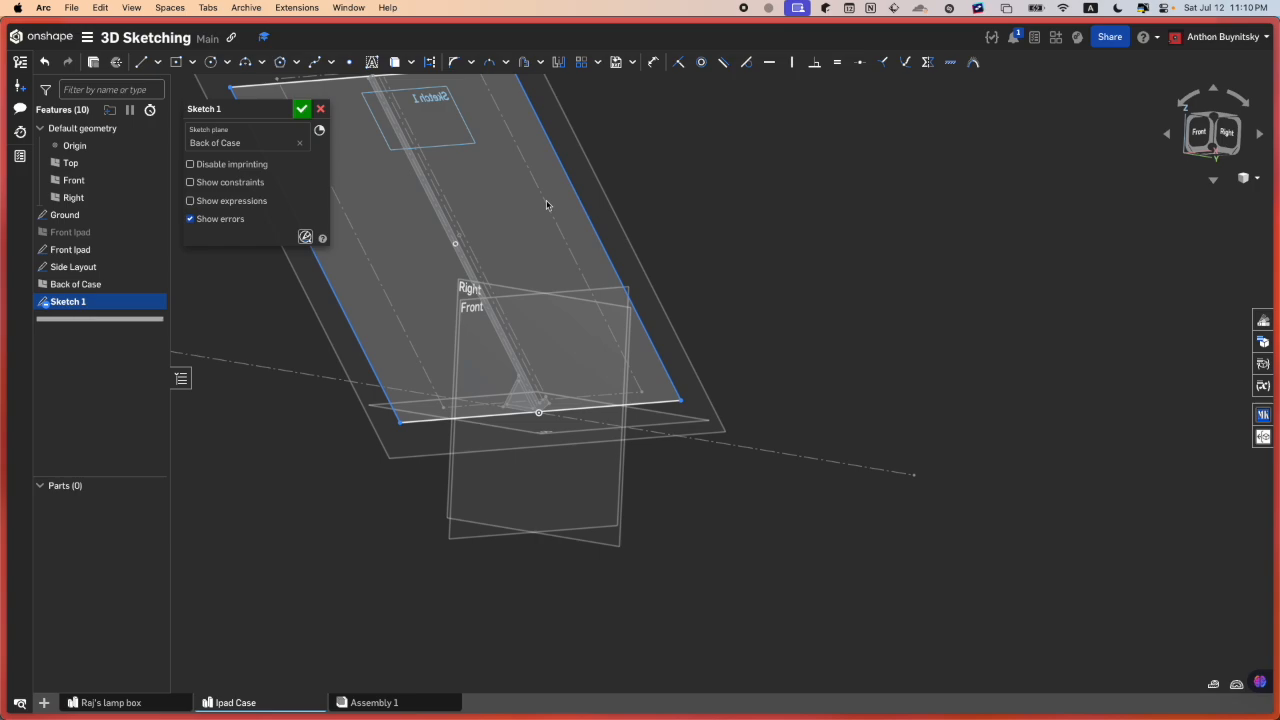
middle_click_drag(906, 194, 967, 231)
key("n")
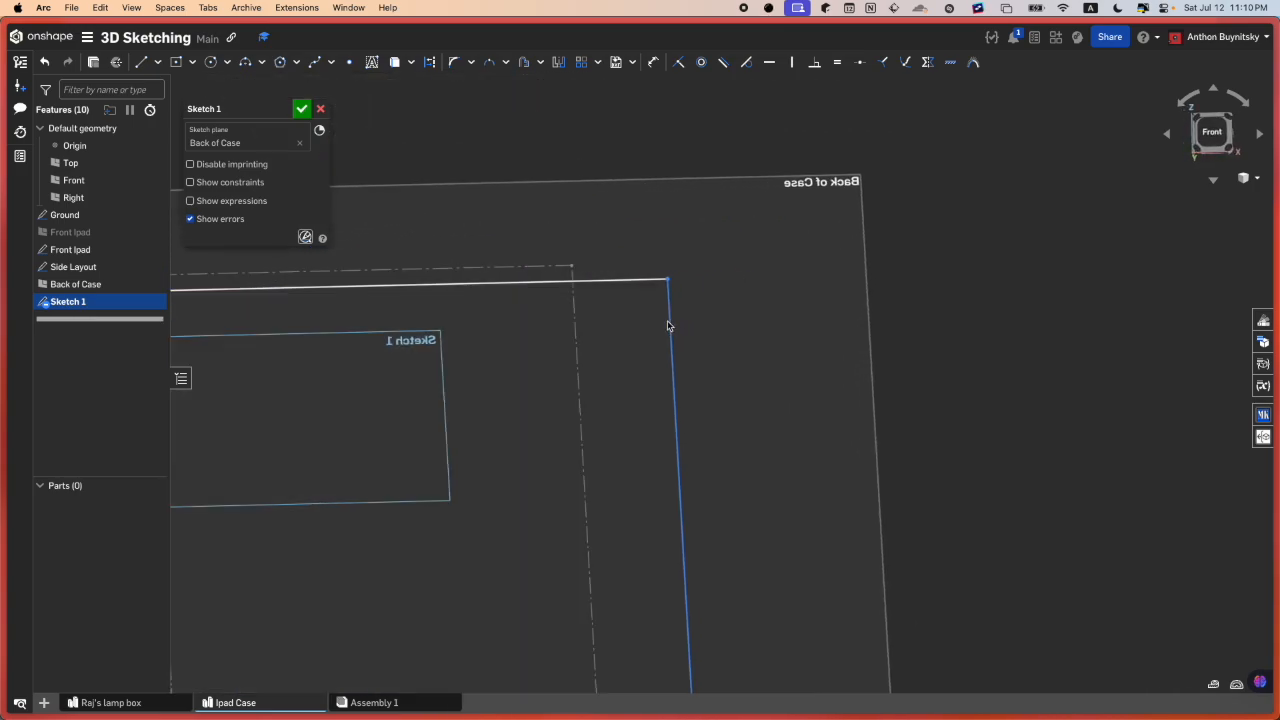
scroll(603, 313, "down", 3)
right_click_drag(614, 318, 616, 285)
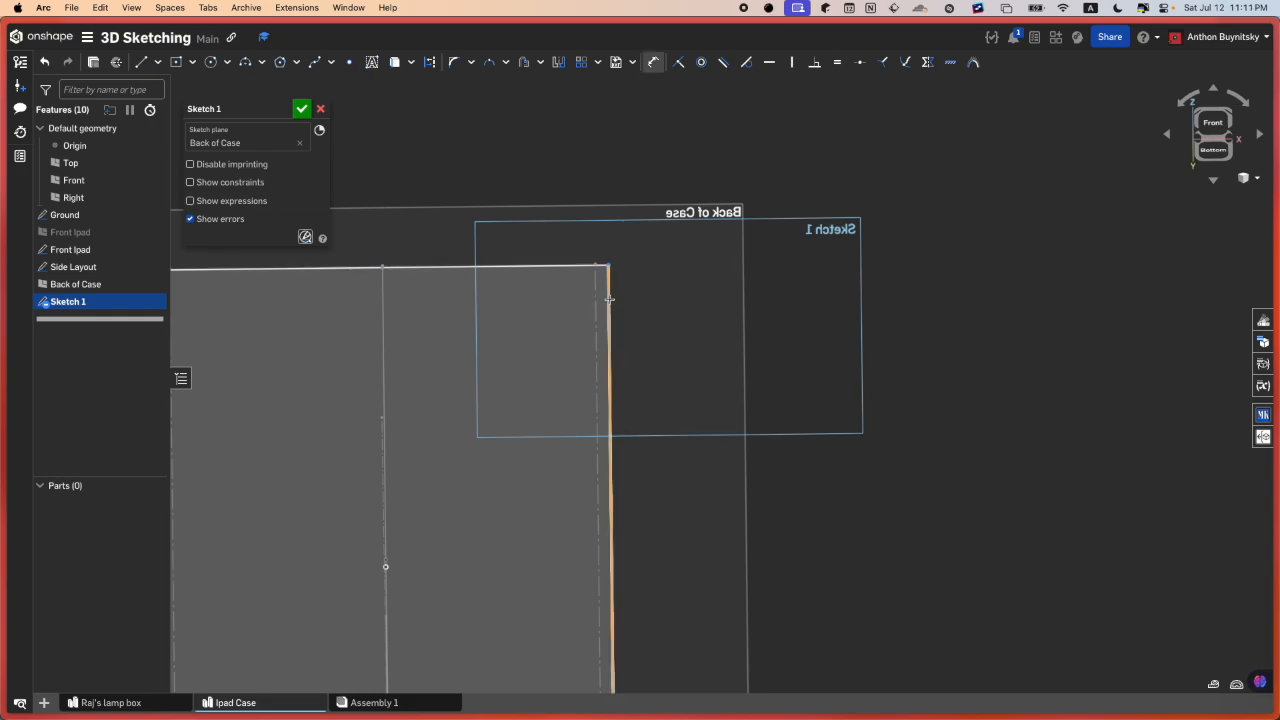
left_click(609, 299)
left_click(595, 303)
scroll(591, 306, "up", 5)
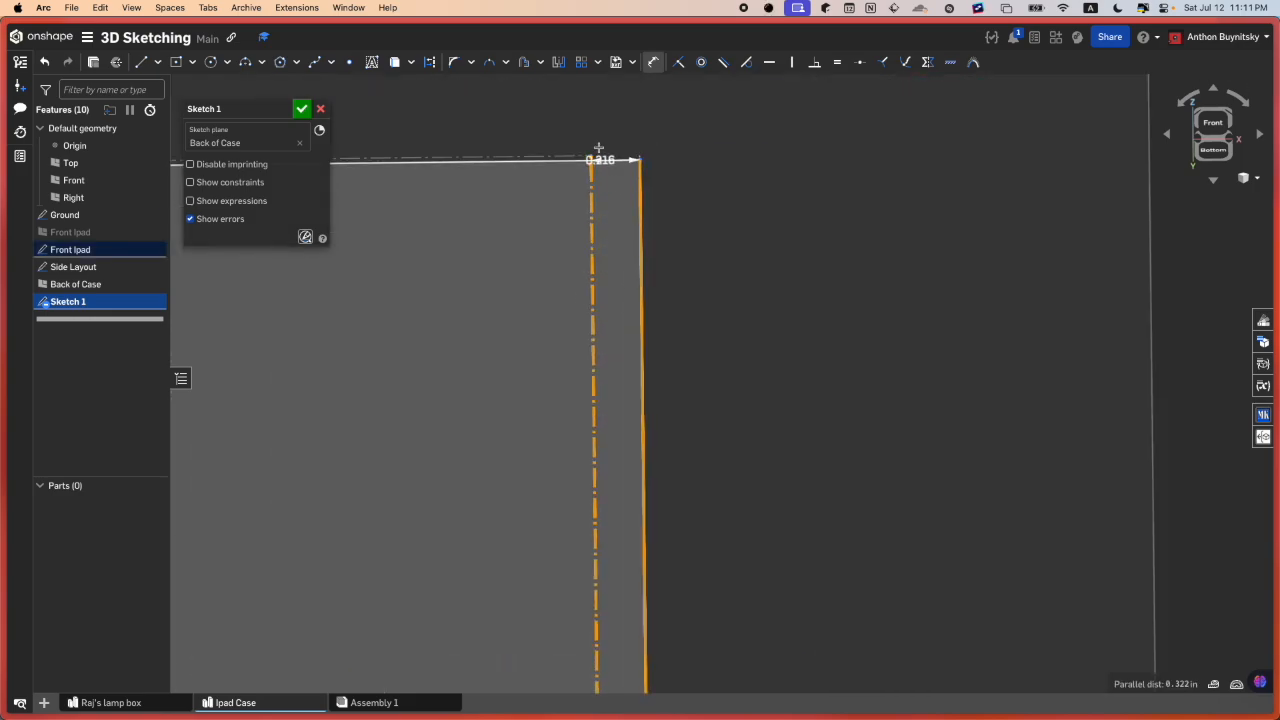
left_click(597, 111)
type("0.236")
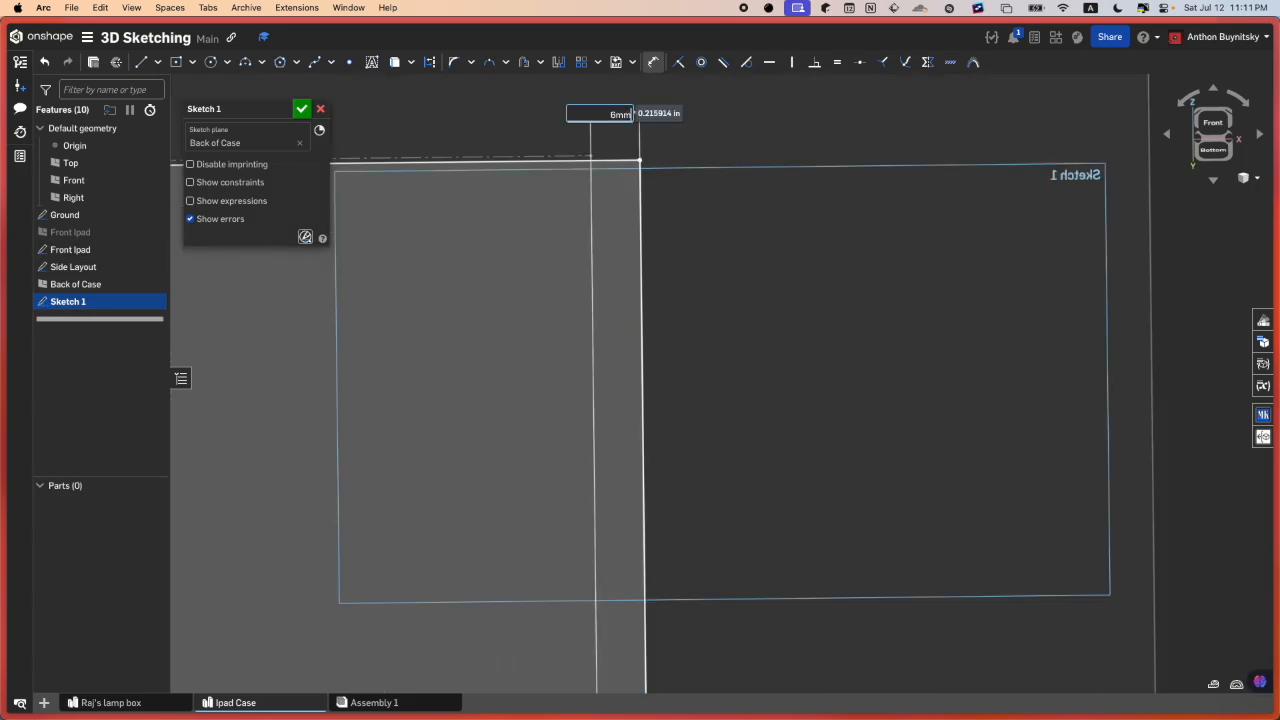
key("Return")
- Name the rectangle sketch Back of Case and finish it
scroll(883, 333, "down", 5)
scroll(883, 335, "up", 3)
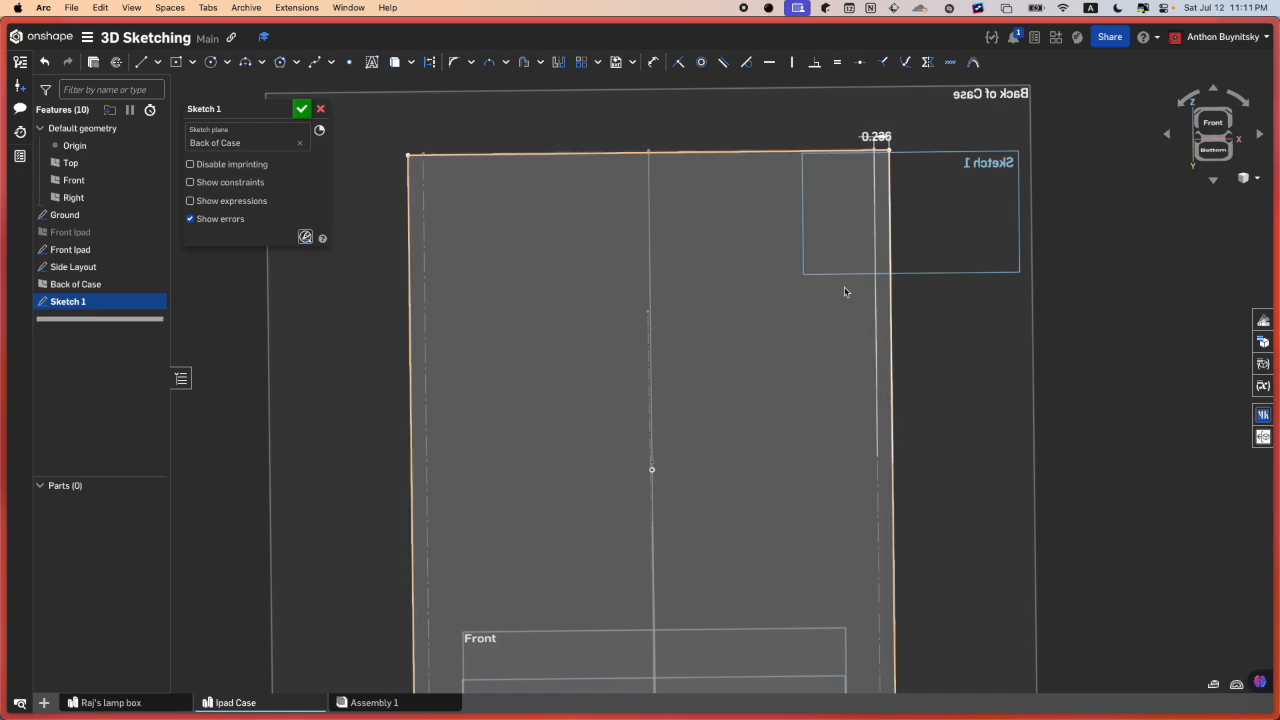
scroll(789, 371, "down", 3)
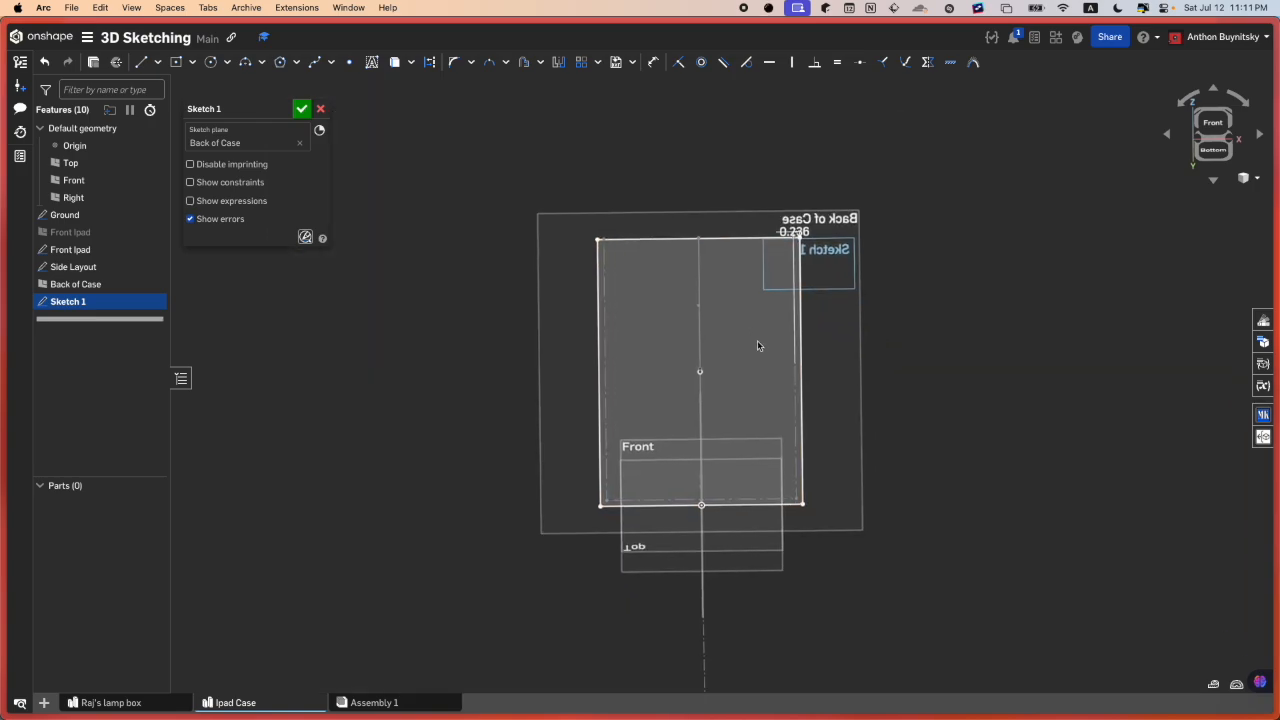
scroll(757, 346, "up", 2)
mouse_move(761, 376)
right_mouse_down()
mouse_move(764, 358)
mouse_move(692, 372)
right_mouse_up()
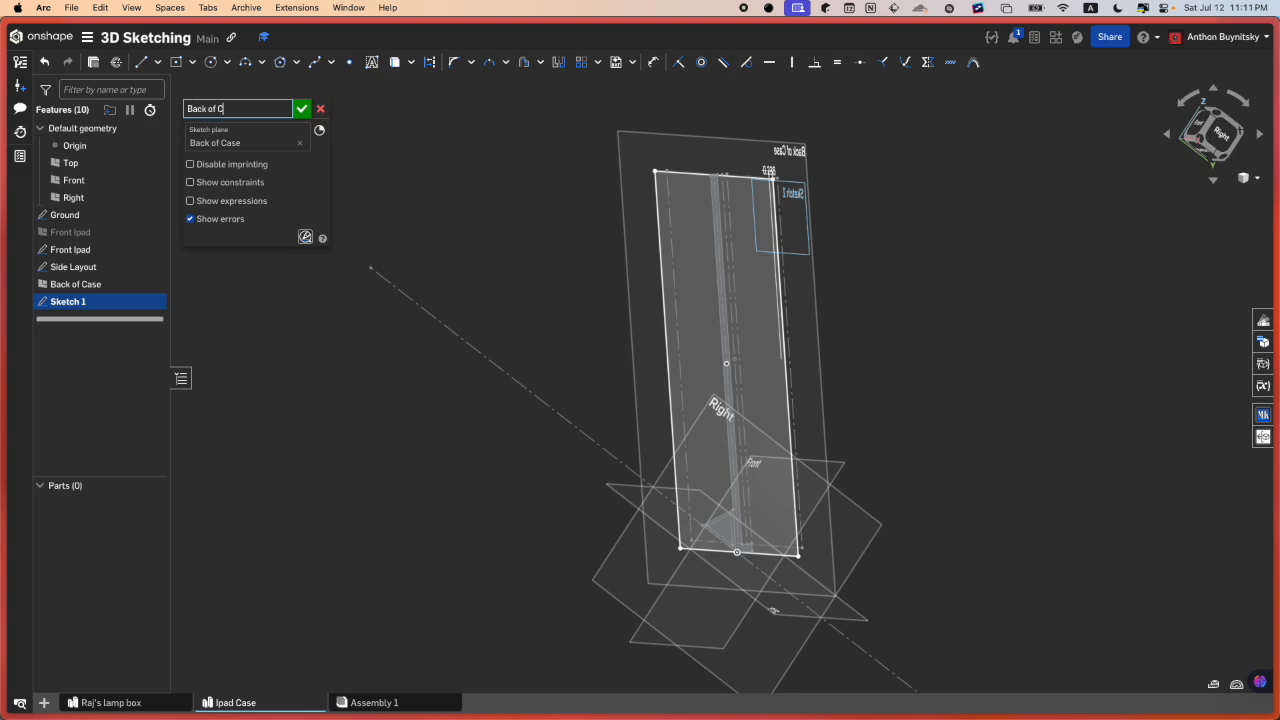
left_click(302, 111)
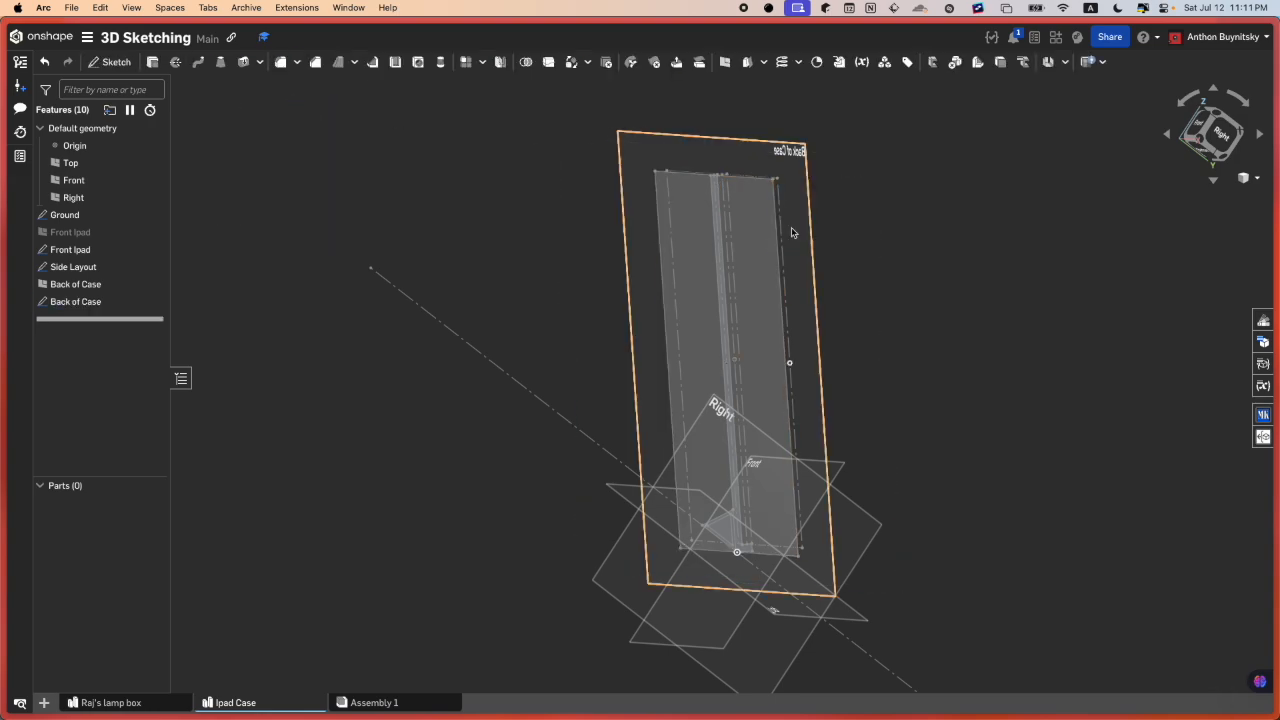
- In the Side Layout sketch, draw a construction line along the middle of the lower lip from its end edge to the case's back edge, and finish the sketch
scroll(790, 233, "up", 3)
mouse_move(789, 234)
right_mouse_down()
mouse_move(731, 233)
mouse_move(717, 209)
mouse_move(746, 205)
mouse_move(766, 209)
mouse_move(766, 233)
mouse_move(659, 237)
mouse_move(771, 240)
mouse_move(760, 248)
mouse_move(661, 229)
mouse_move(650, 250)
mouse_move(685, 307)
right_mouse_up()
scroll(659, 237, "up", 3)
scroll(738, 478, "up", 6)
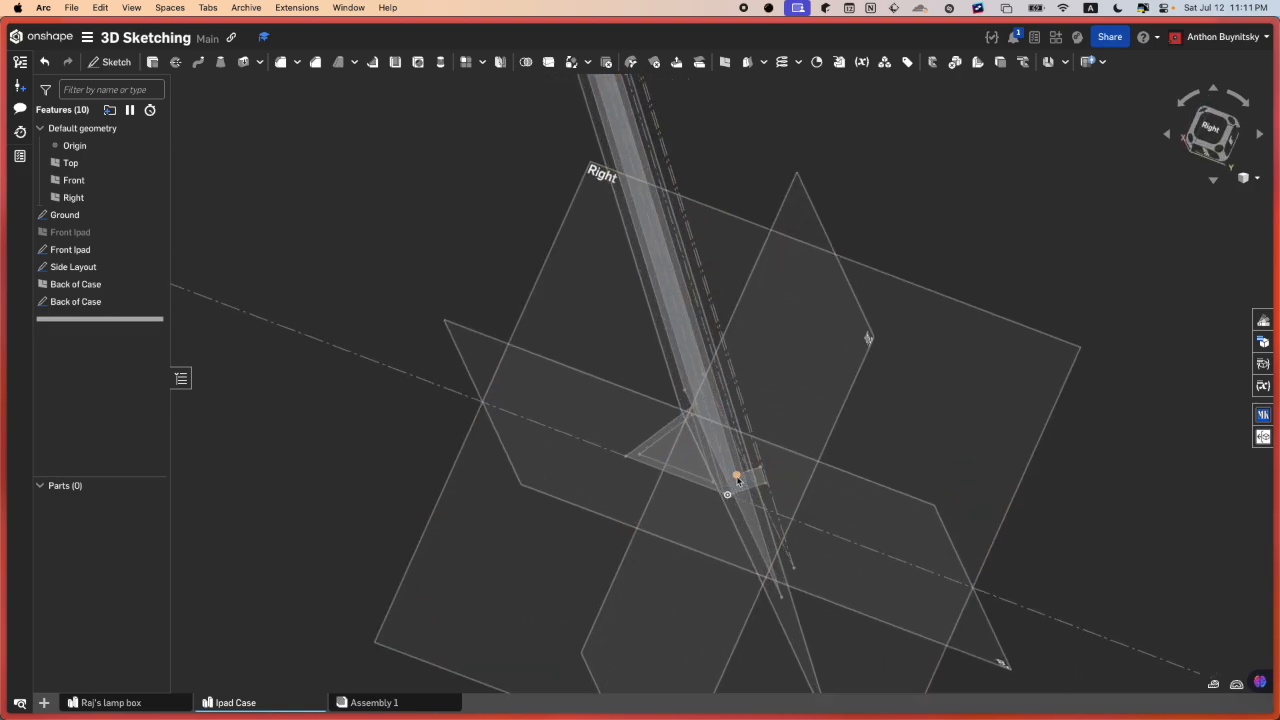
right_click_drag(738, 478, 766, 513)
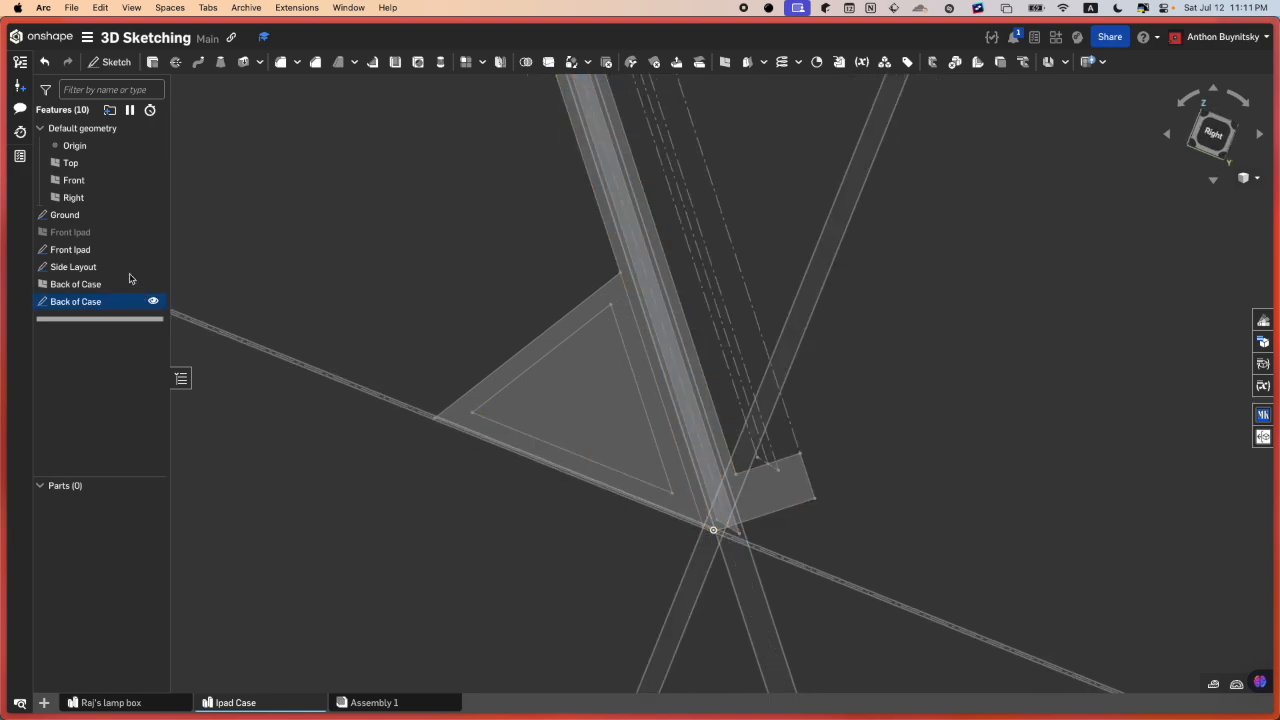
double_click(75, 266)
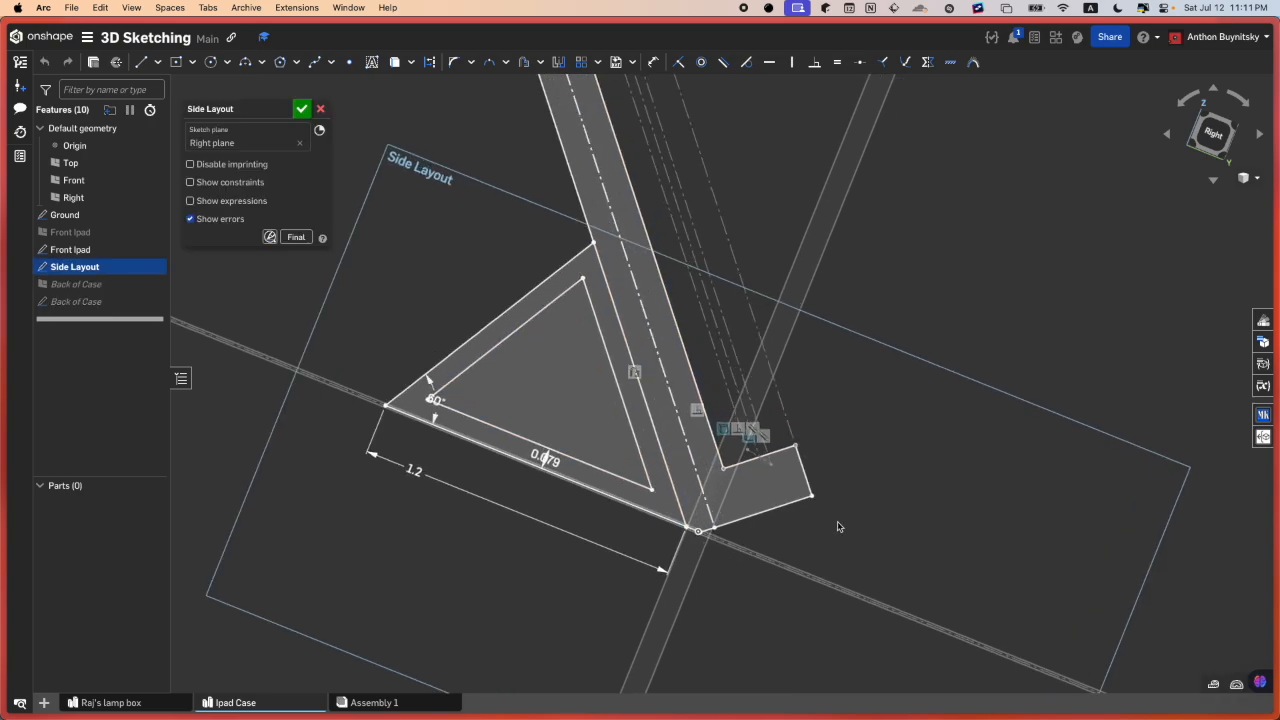
scroll(800, 470, "up", 2)
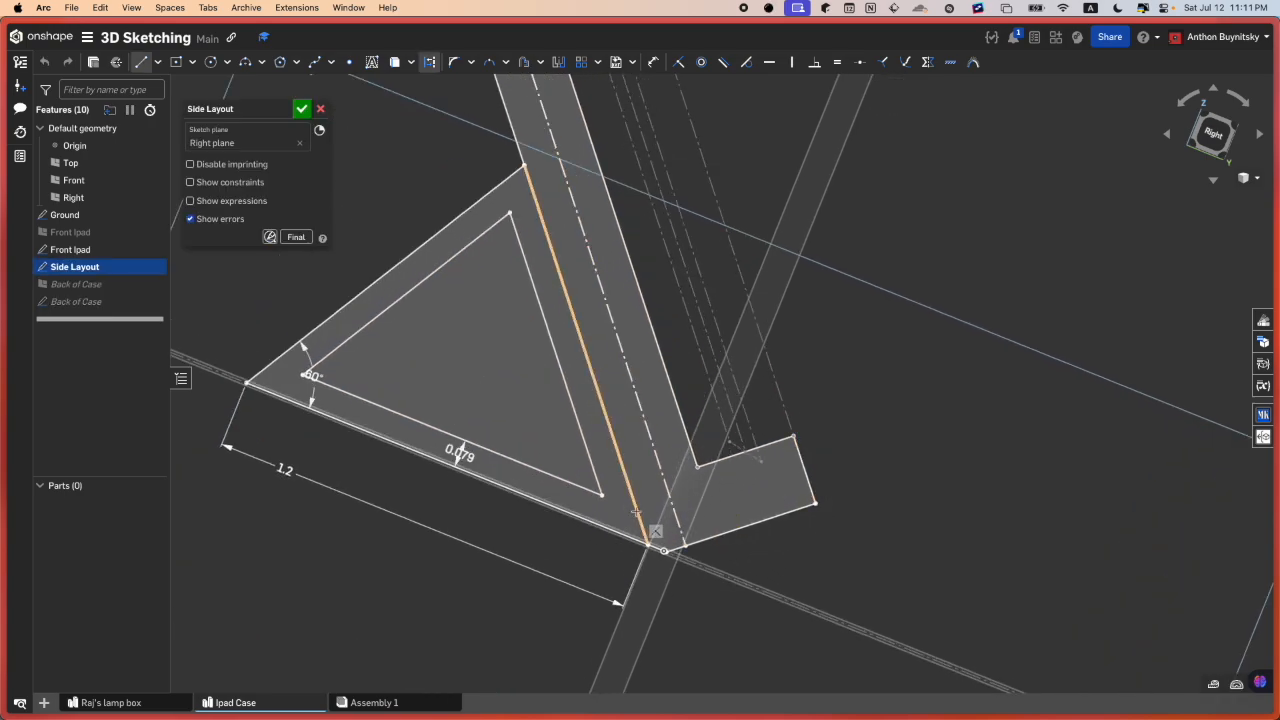
scroll(636, 512, "down", 4)
scroll(639, 511, "up", 2)
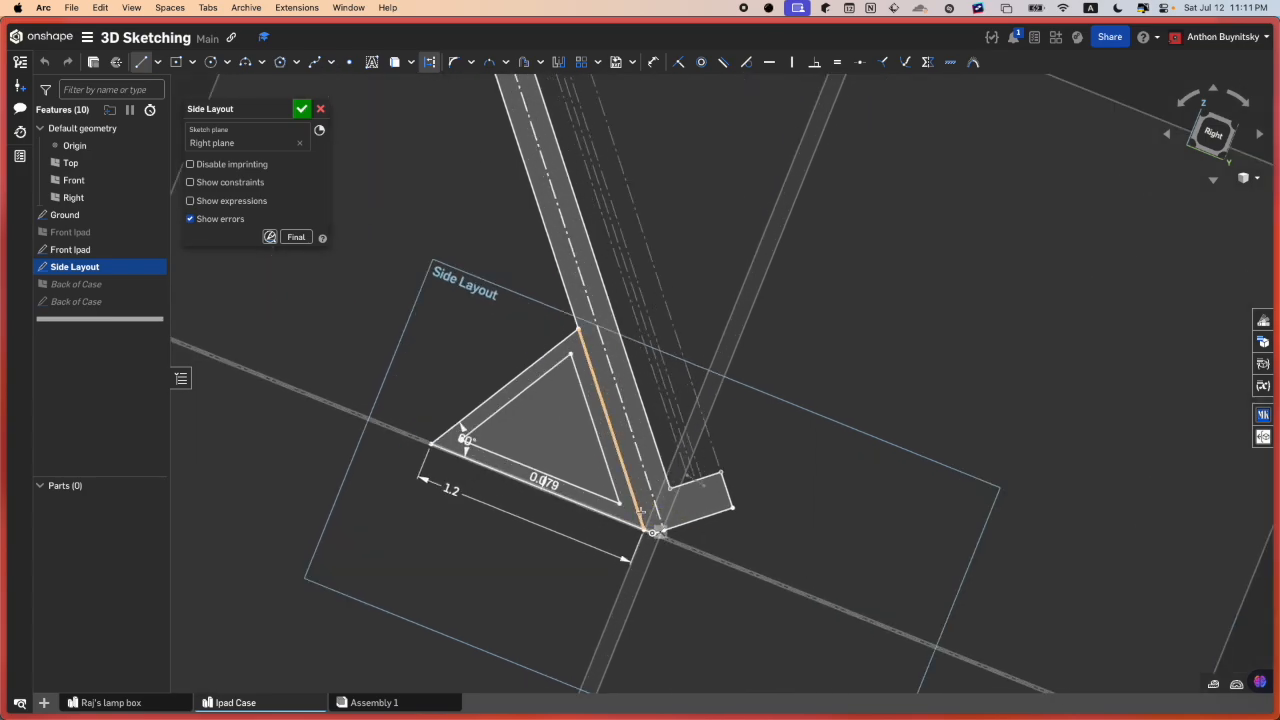
scroll(640, 511, "up", 1)
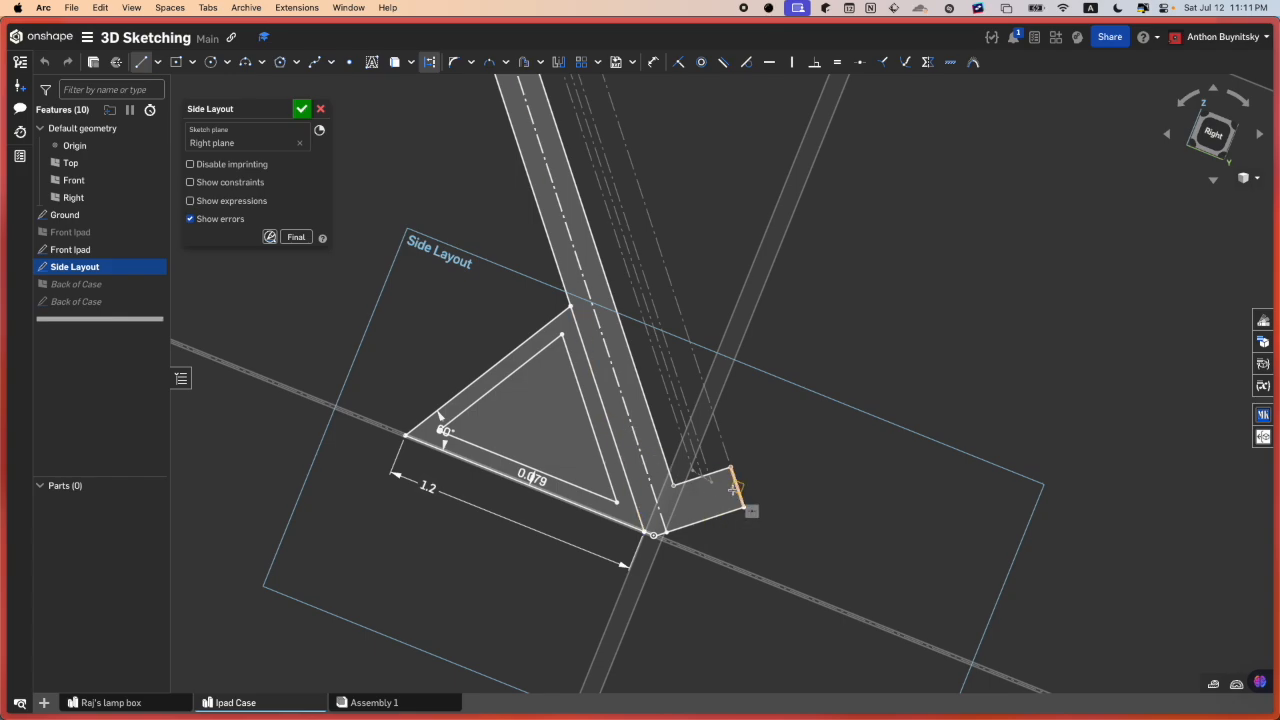
scroll(733, 488, "up", 5)
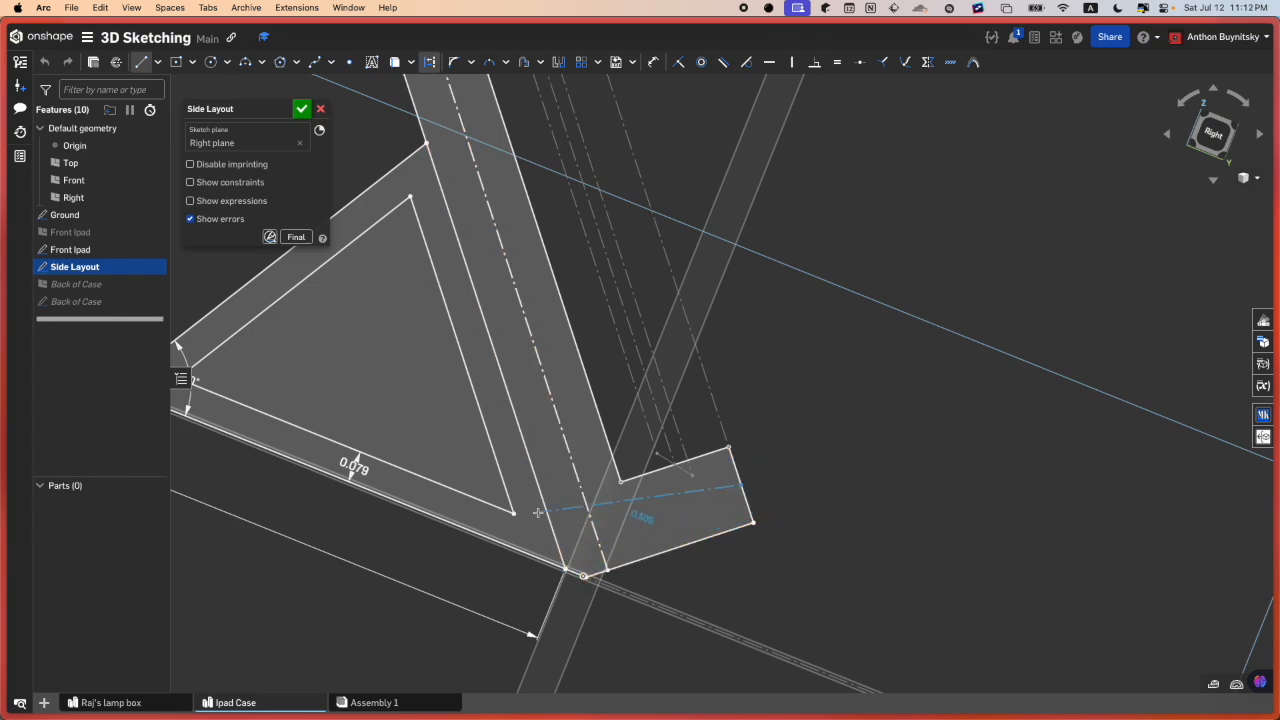
left_click(555, 545)
key("Escape")
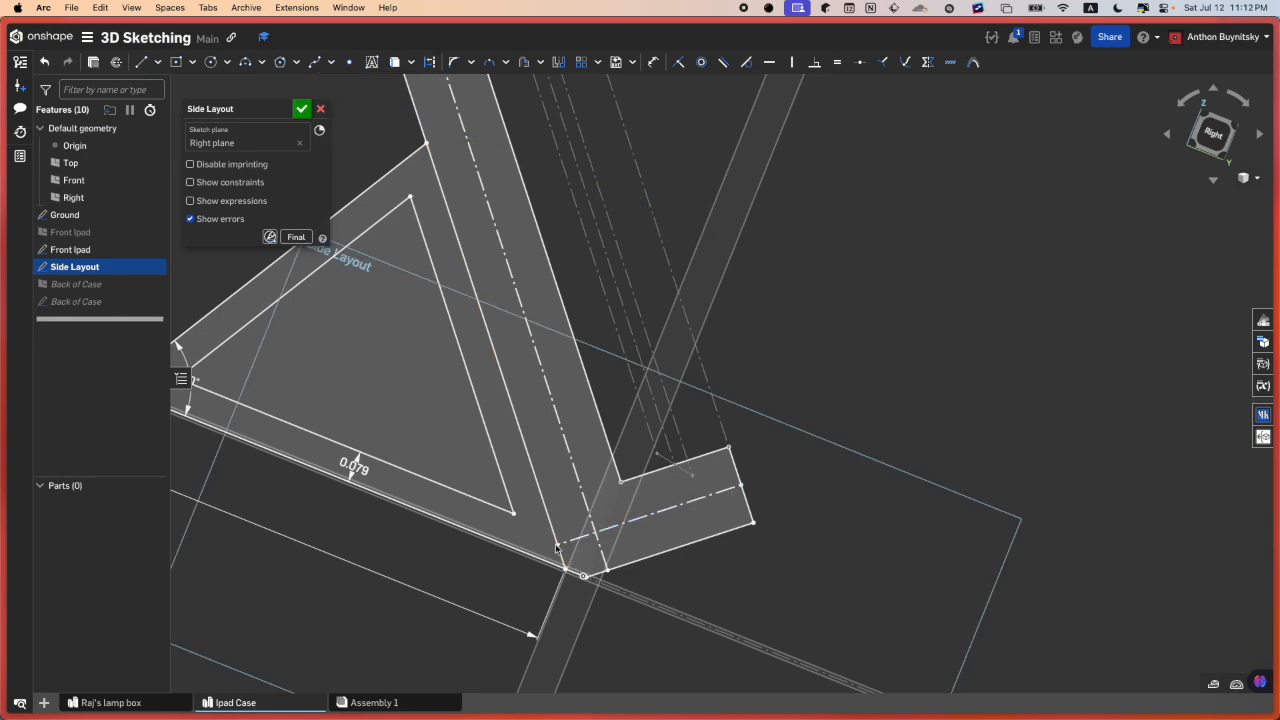
scroll(555, 544, "down", 1)
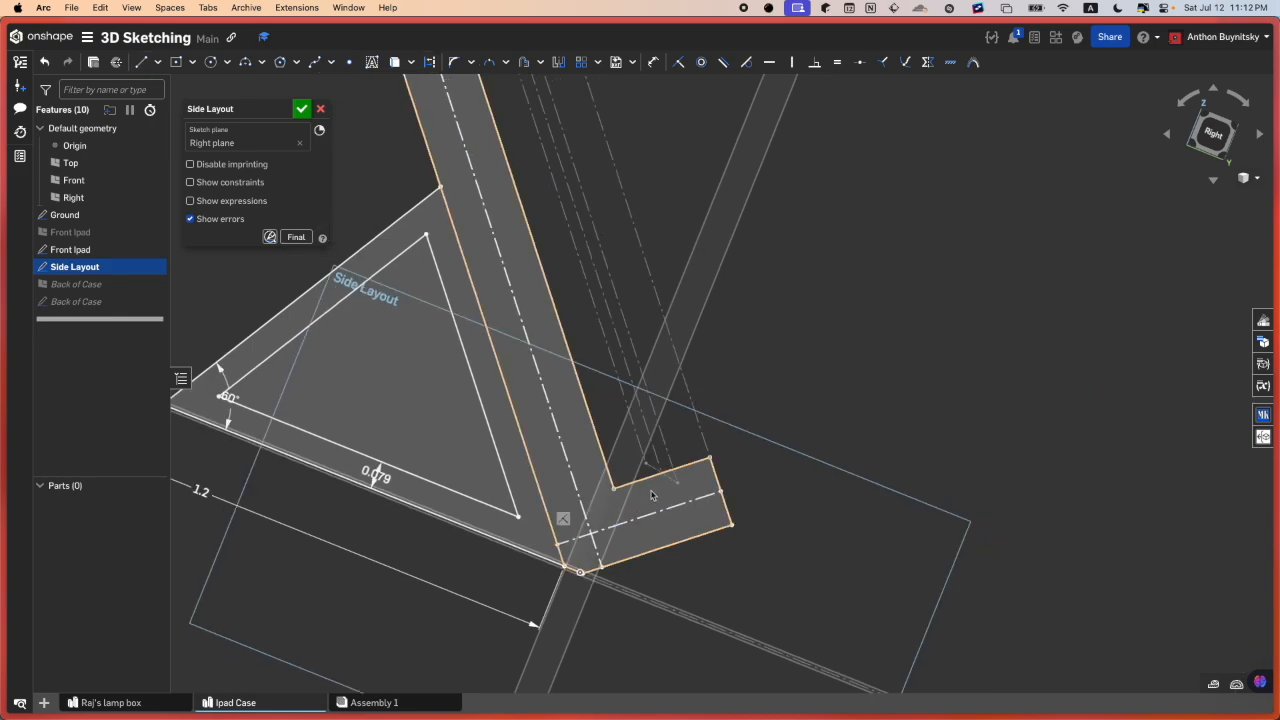
left_click(301, 109)
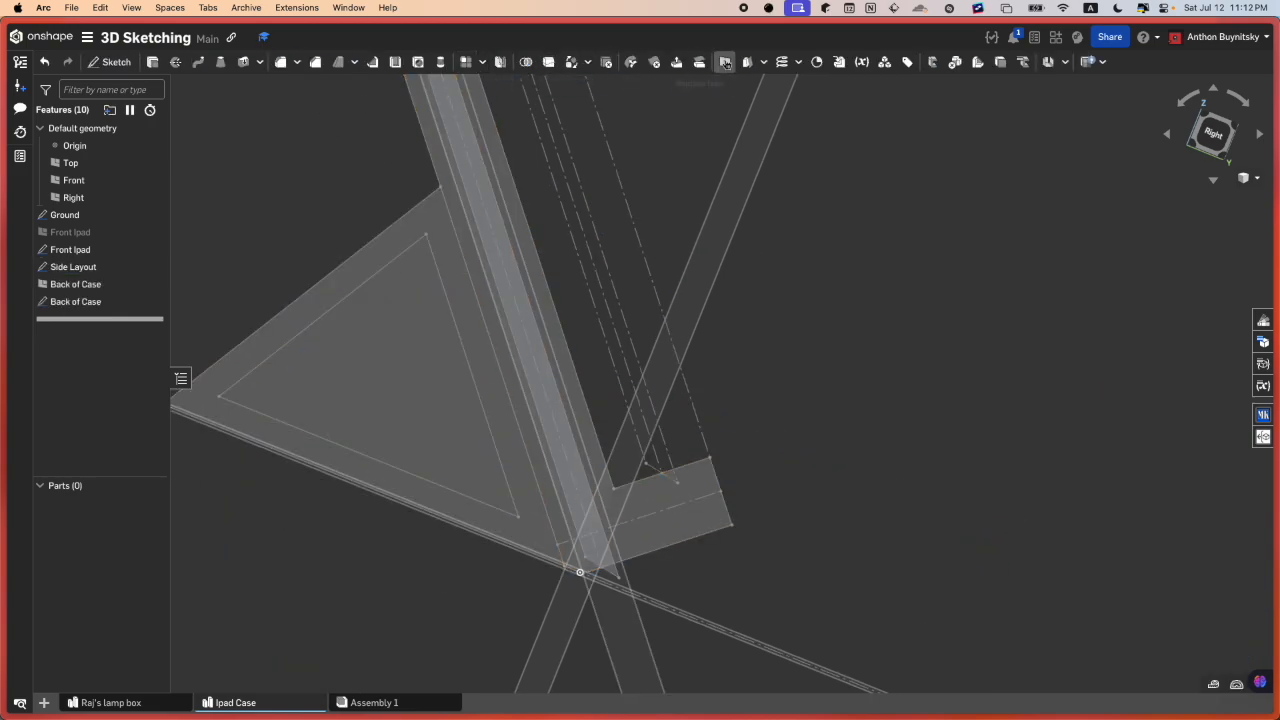
- Create a line-angle plane through the lower lip's construction line at 90 degrees, and name it Stump
left_click(726, 63)
left_click(658, 511)
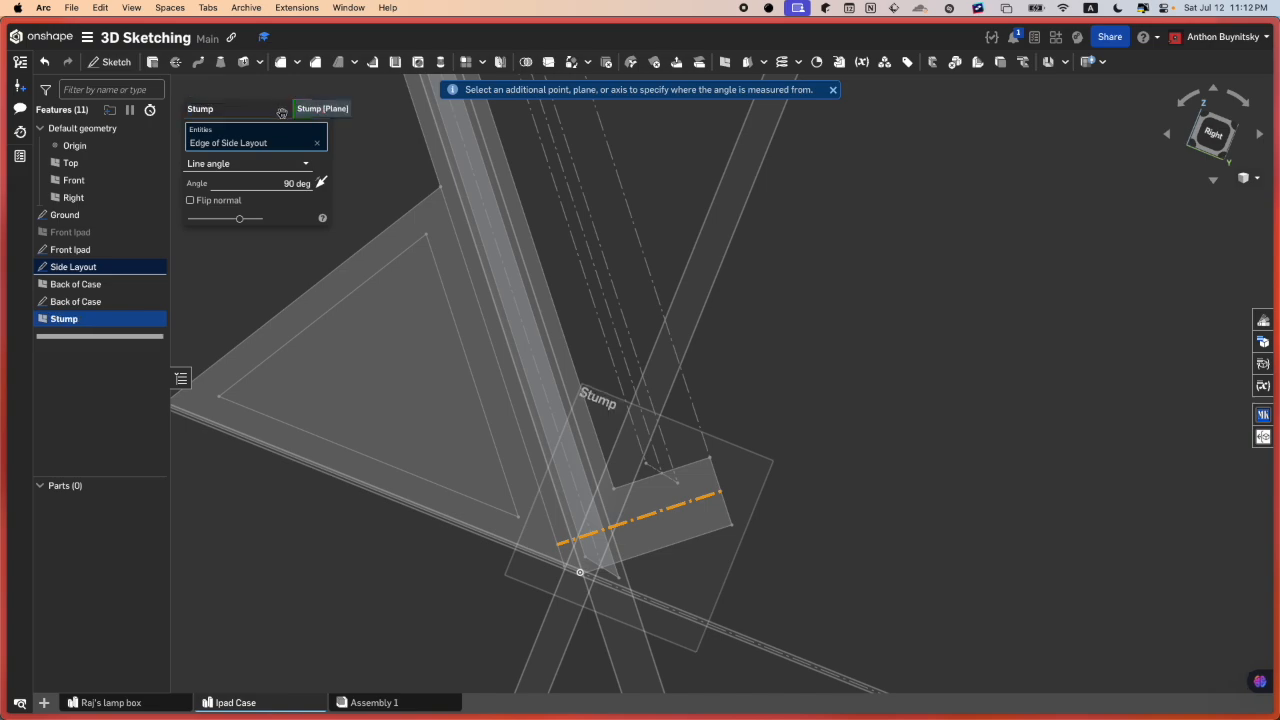
left_click(301, 108)
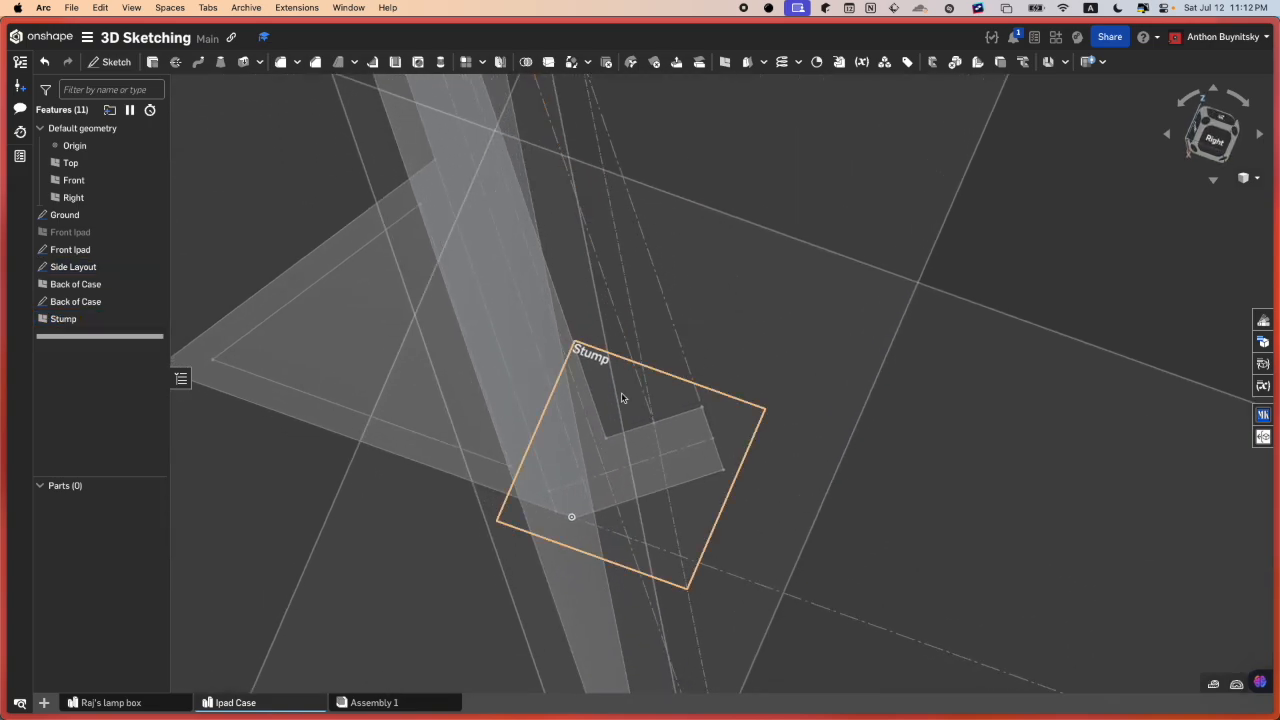
- Edit the Stump plane and set its line angle to 0 deg
key("shift+s")
right_click_drag(708, 470, 657, 451)
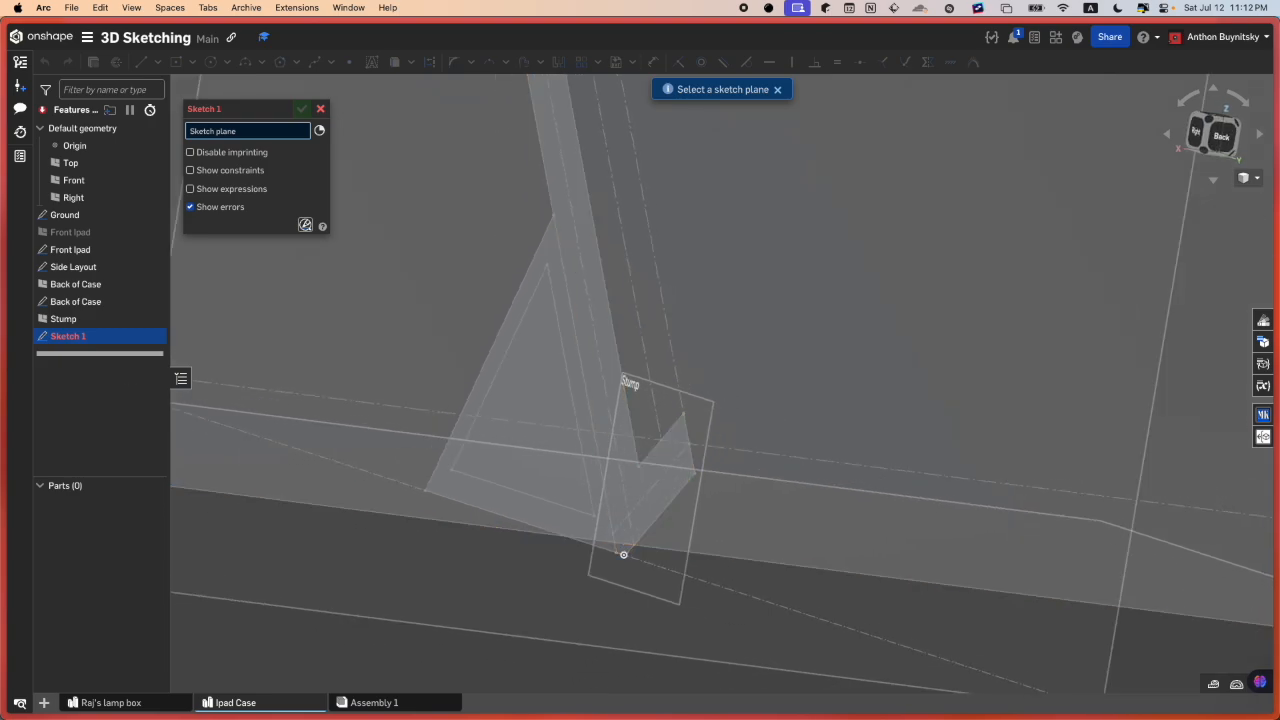
double_click(111, 320)
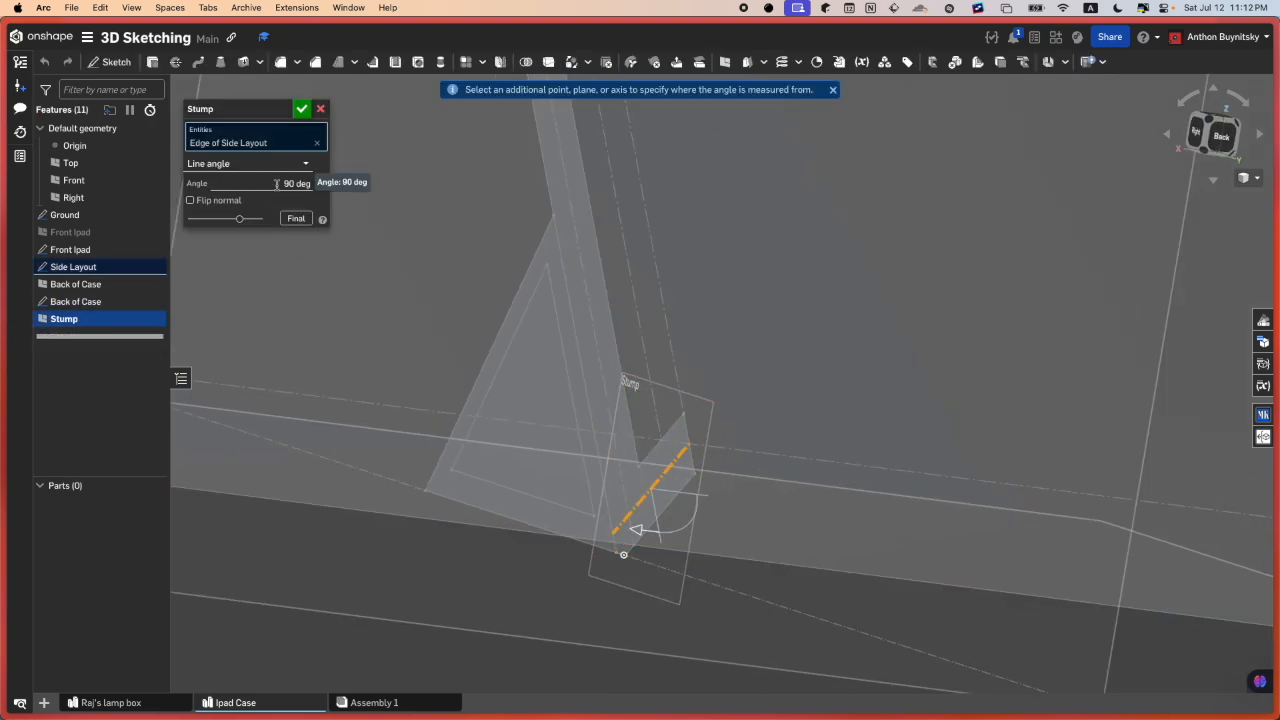
left_click(269, 181)
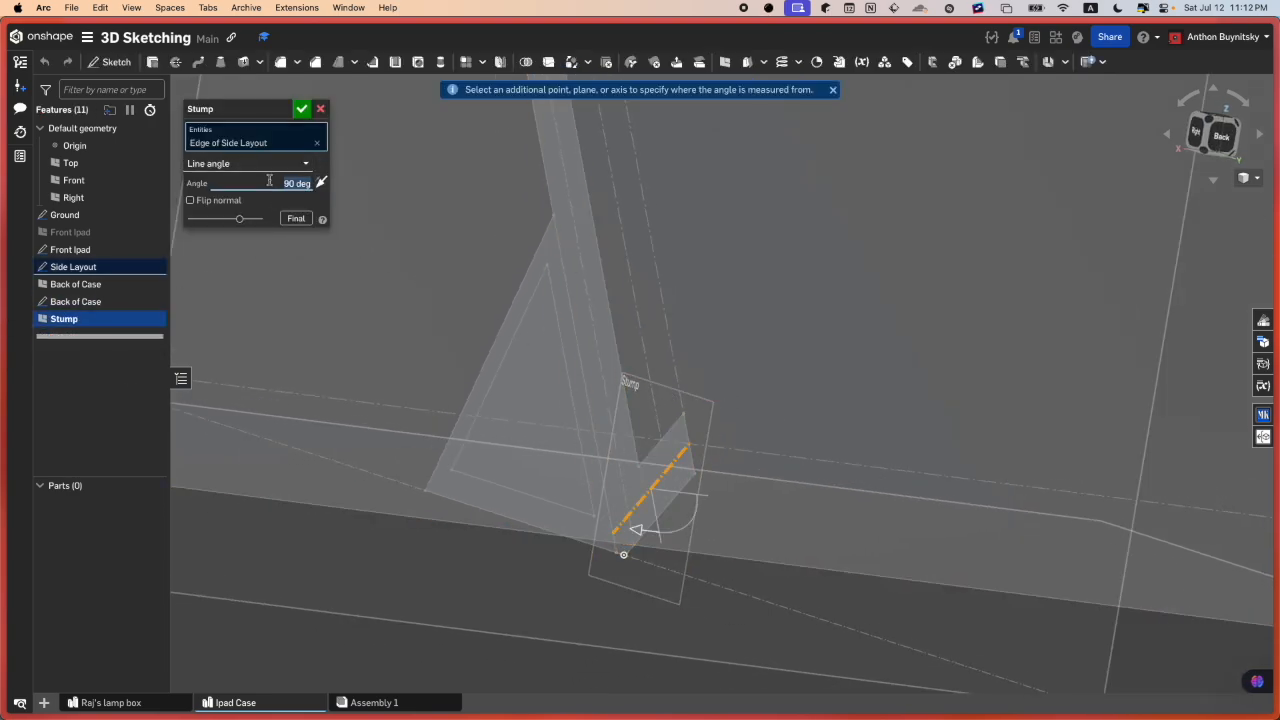
key("Return")
right_click_drag(638, 369, 731, 405)
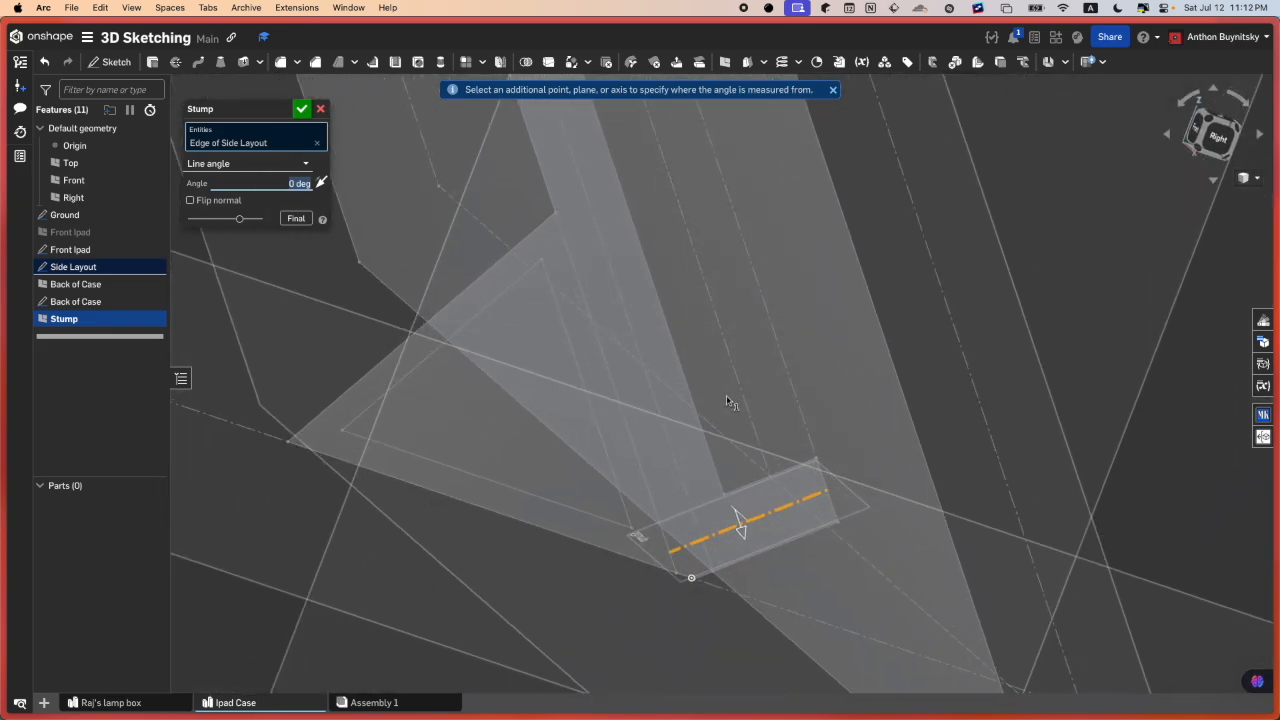
left_click(301, 111)
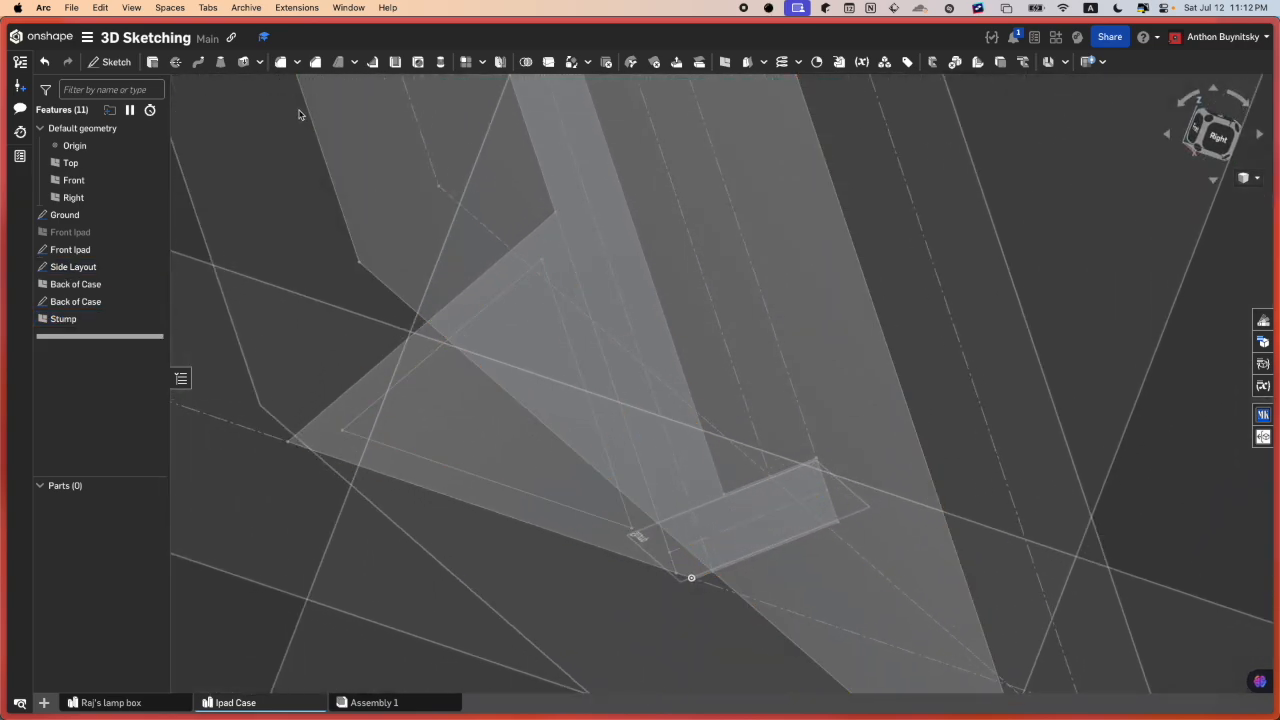
- Start a sketch on the Stump plane and draw a centre-point rectangle from the stump's centreline, stretched across the full case width
scroll(867, 557, "down", 4)
right_click_drag(867, 556, 842, 545)
middle_click_drag(1031, 456, 813, 452)
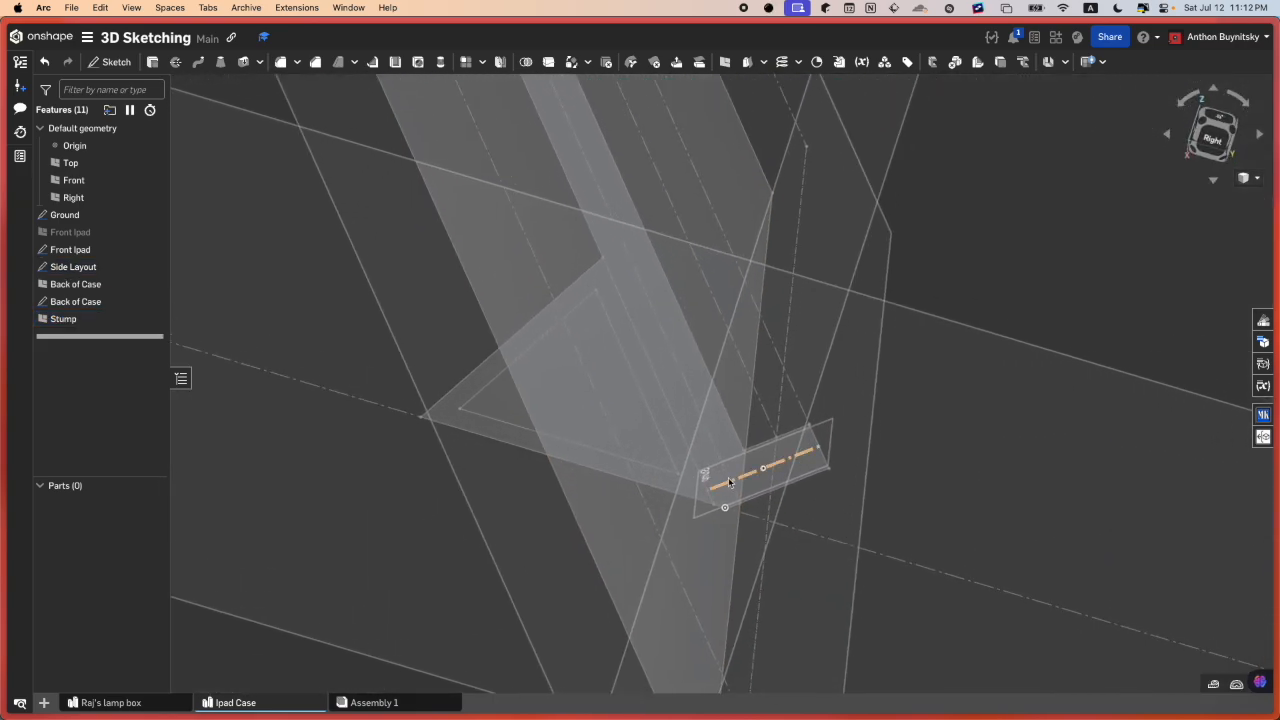
key("shift+s")
scroll(831, 434, "up", 5)
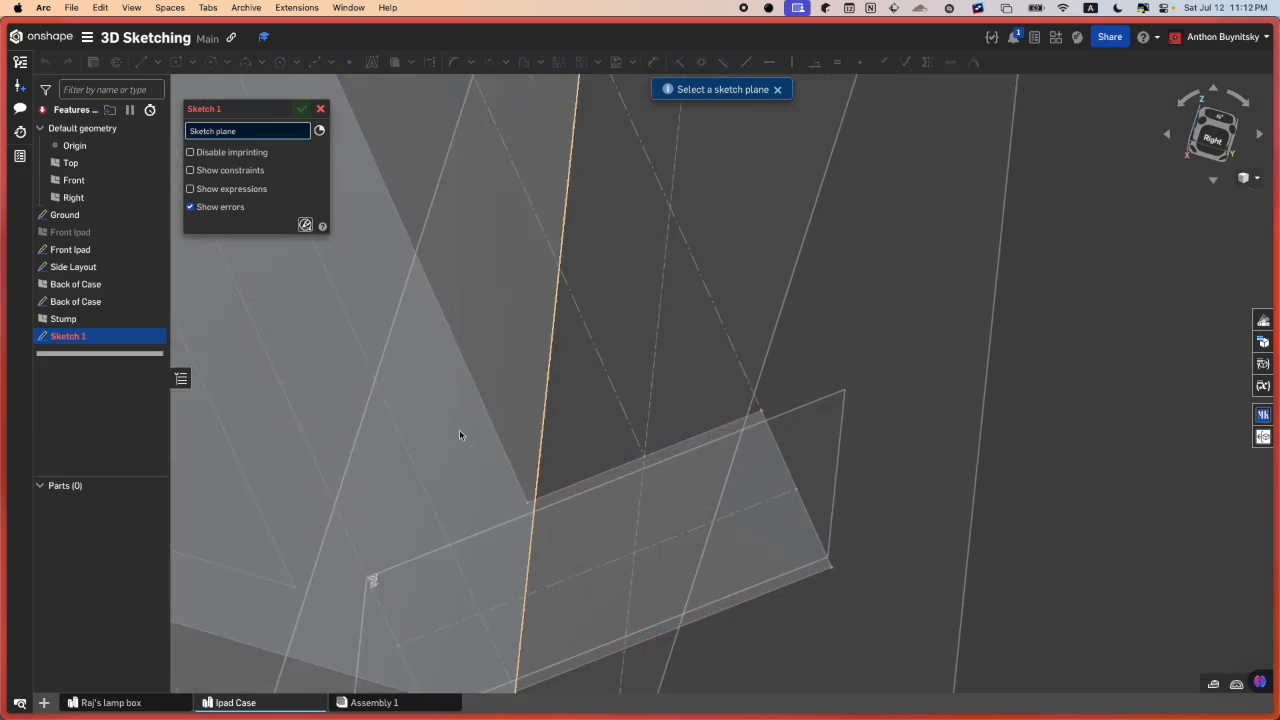
left_click(106, 319)
mouse_move(927, 421)
right_mouse_down()
mouse_move(909, 378)
mouse_move(890, 438)
right_mouse_up()
key("r")
mouse_move(895, 510)
right_mouse_down()
mouse_move(867, 521)
mouse_move(847, 500)
right_mouse_up()
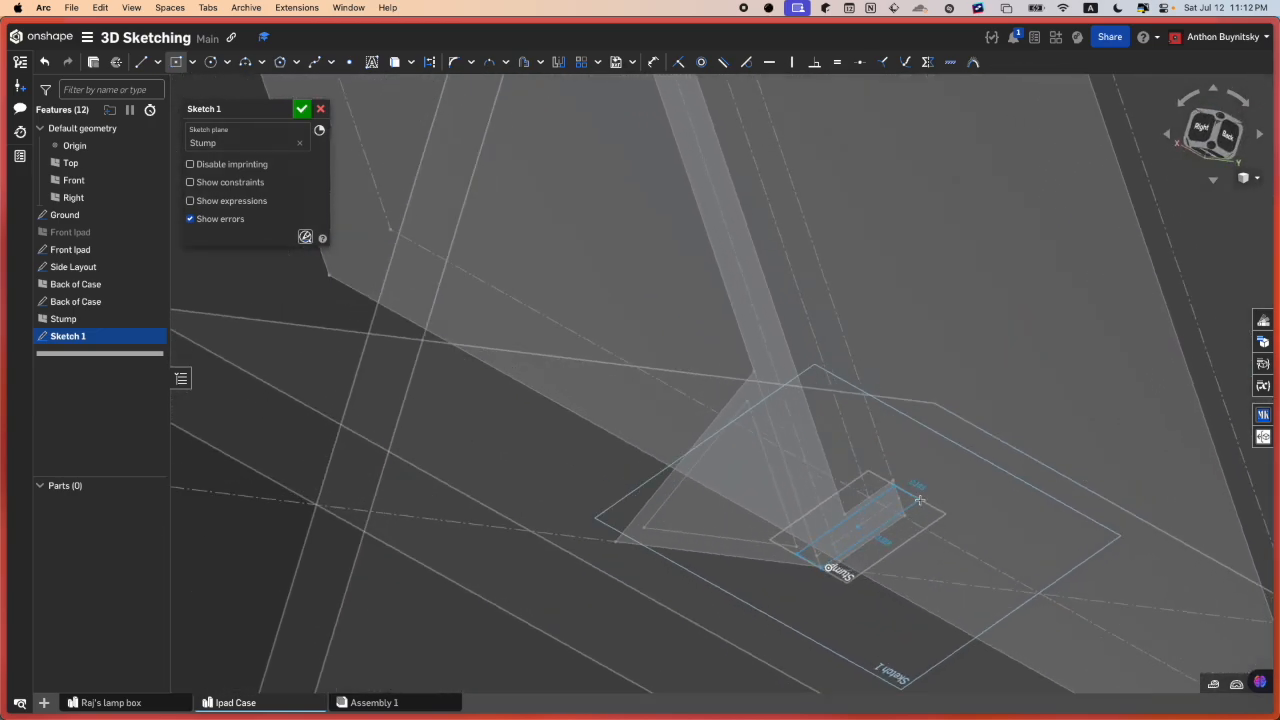
scroll(919, 499, "down", 5)
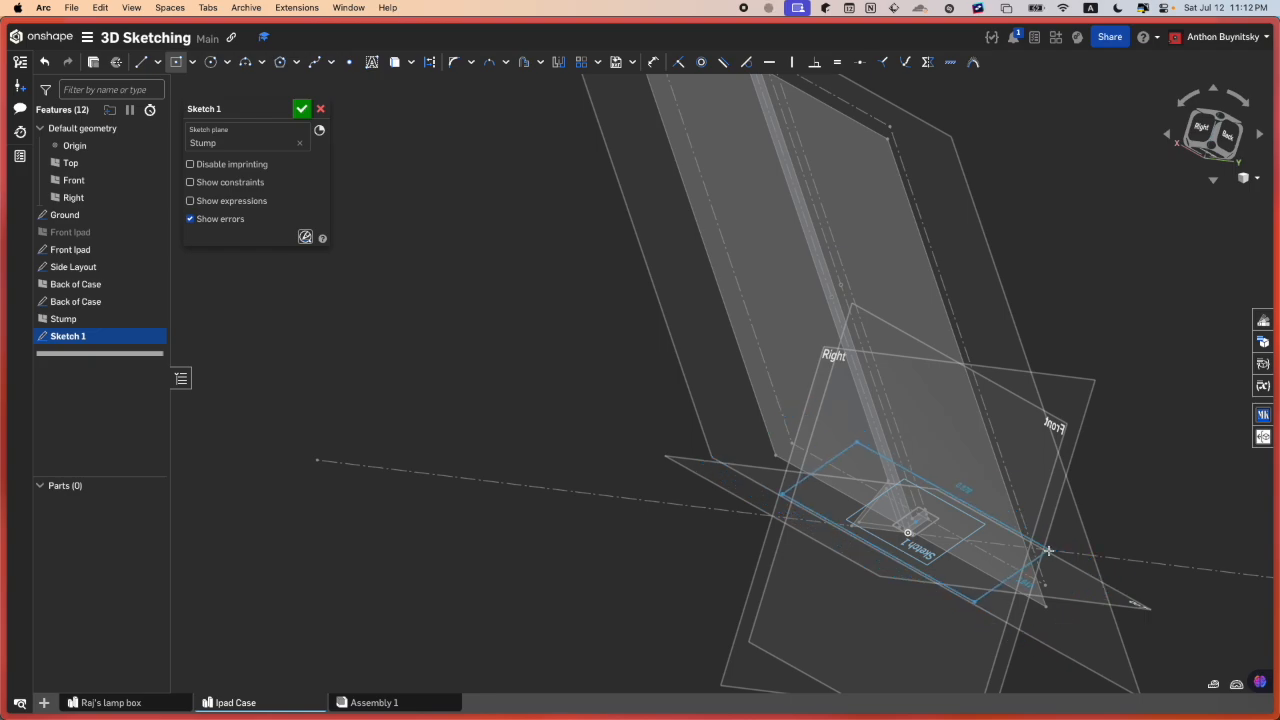
left_click(1069, 600)
scroll(775, 468, "up", 10)
key("d")
key("Escape")
- Make the rectangle's rear corner coincident with the bottom corner point of the Back of Case sketch
scroll(731, 470, "down", 10)
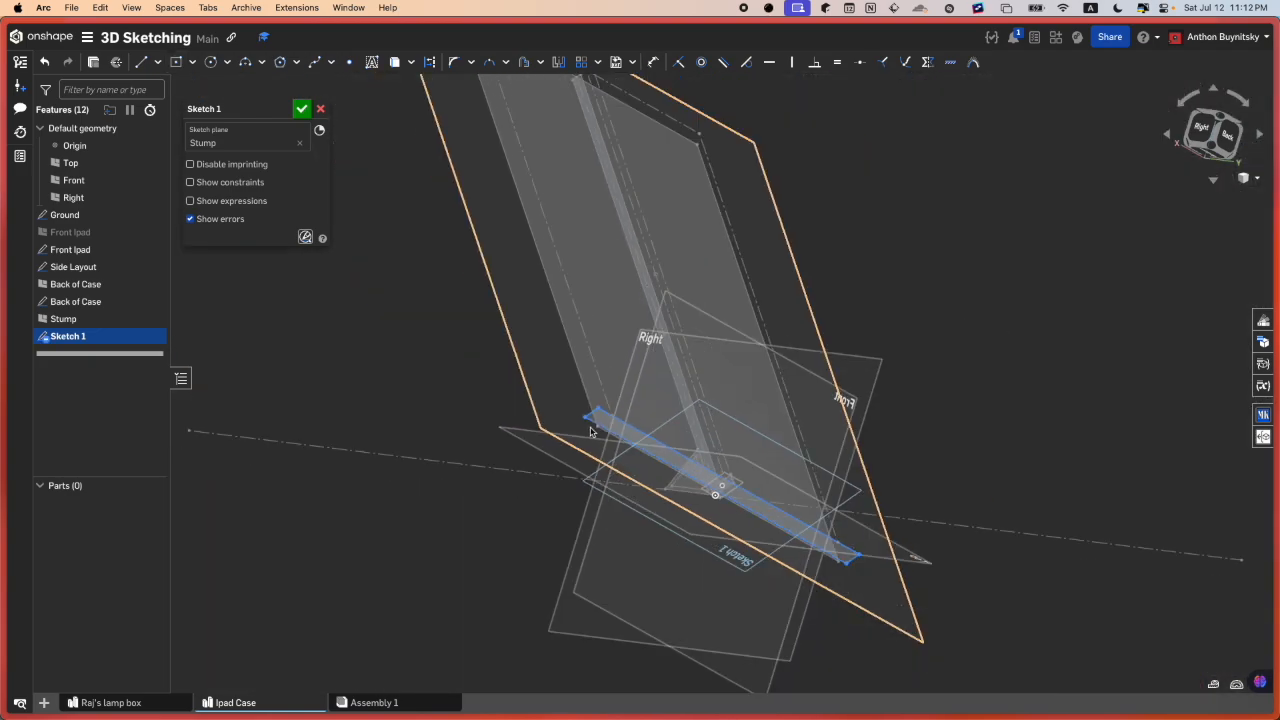
mouse_move(590, 432)
right_mouse_down()
mouse_move(571, 446)
mouse_move(474, 363)
mouse_move(531, 484)
right_mouse_up()
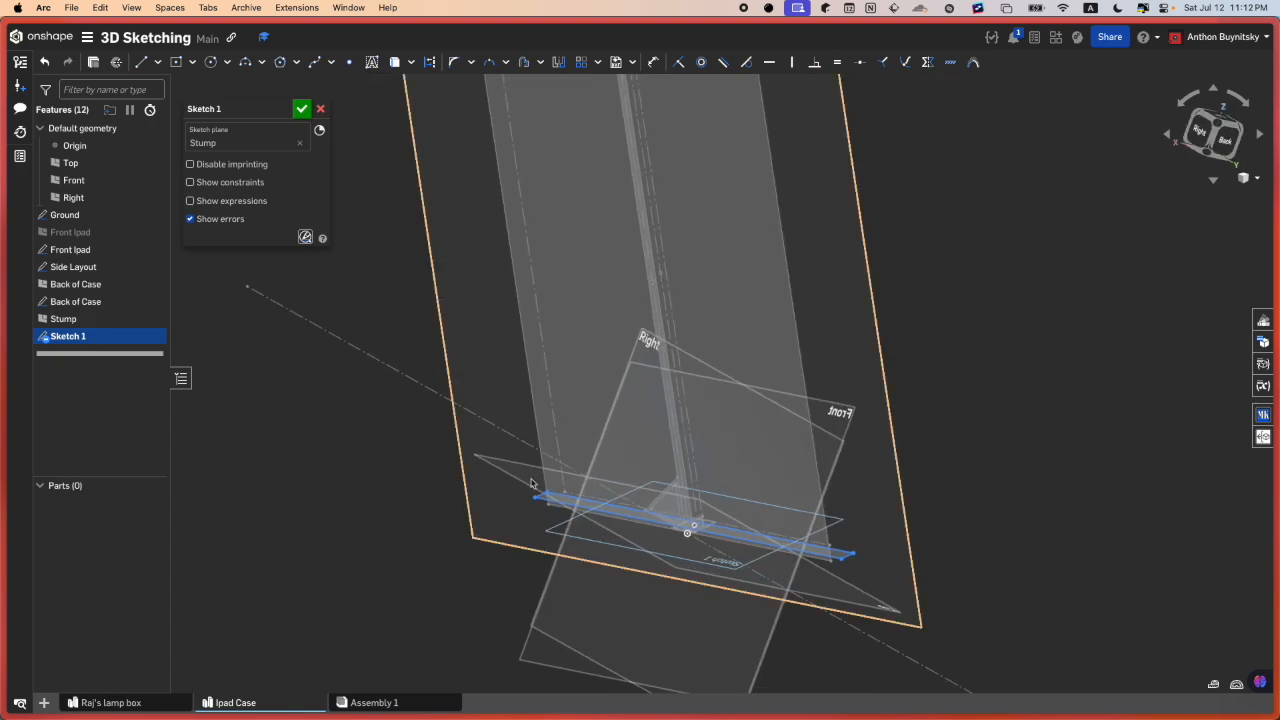
scroll(531, 484, "up", 5)
left_click(542, 545)
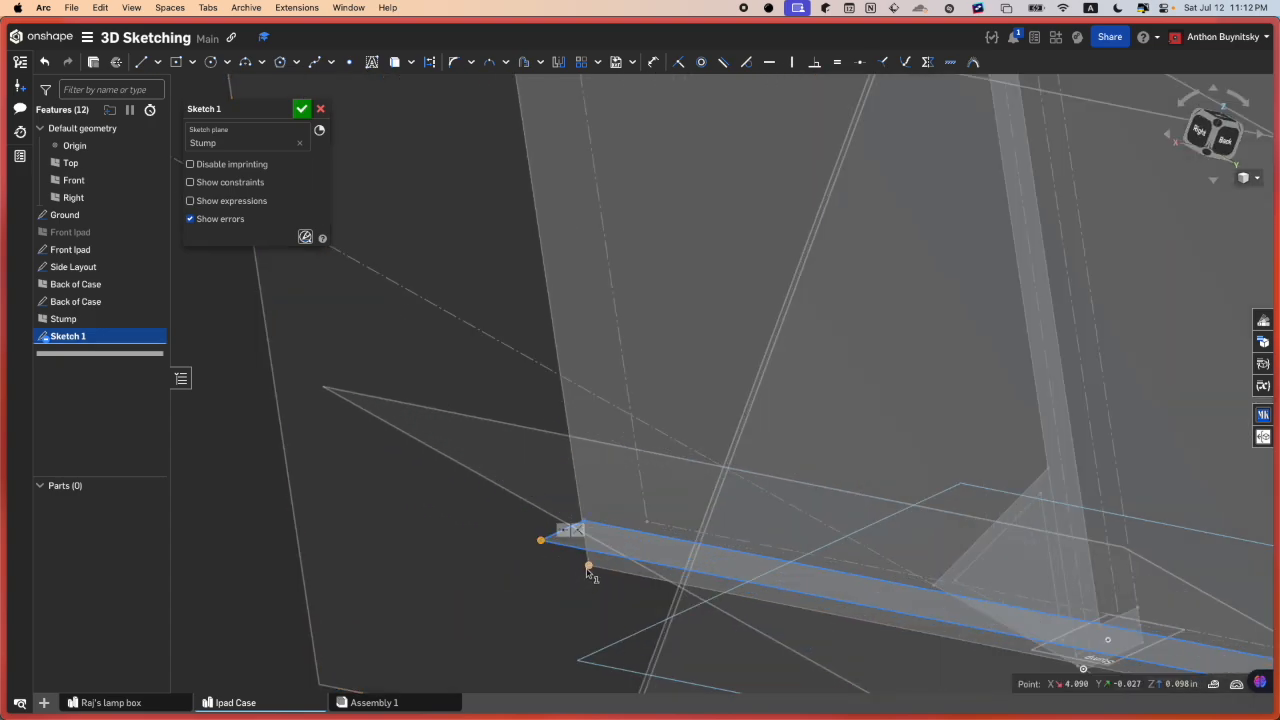
left_click(589, 568)
key("i")
mouse_move(589, 573)
right_mouse_down()
mouse_move(604, 598)
mouse_move(557, 533)
mouse_move(571, 588)
right_mouse_up()
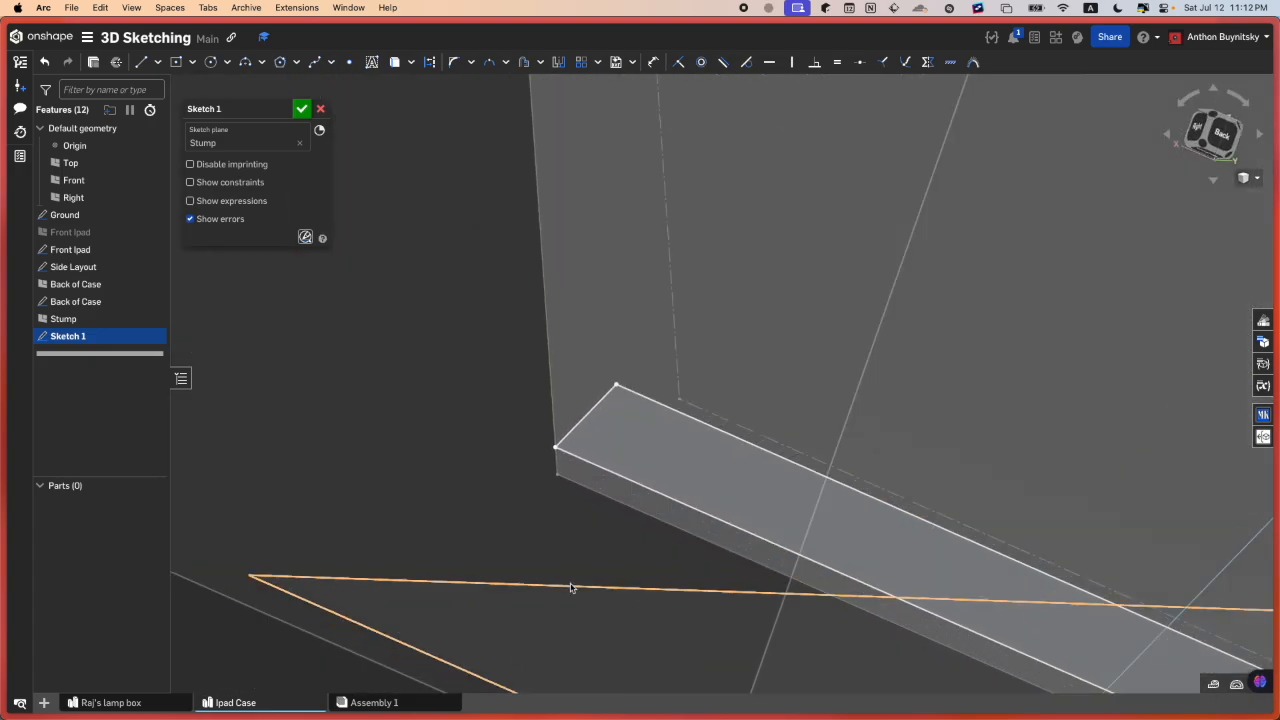
- Examine how the rectangle's corners and edges line up with the case back and the stump profile
scroll(551, 480, "up", 2)
scroll(553, 345, "down", 2)
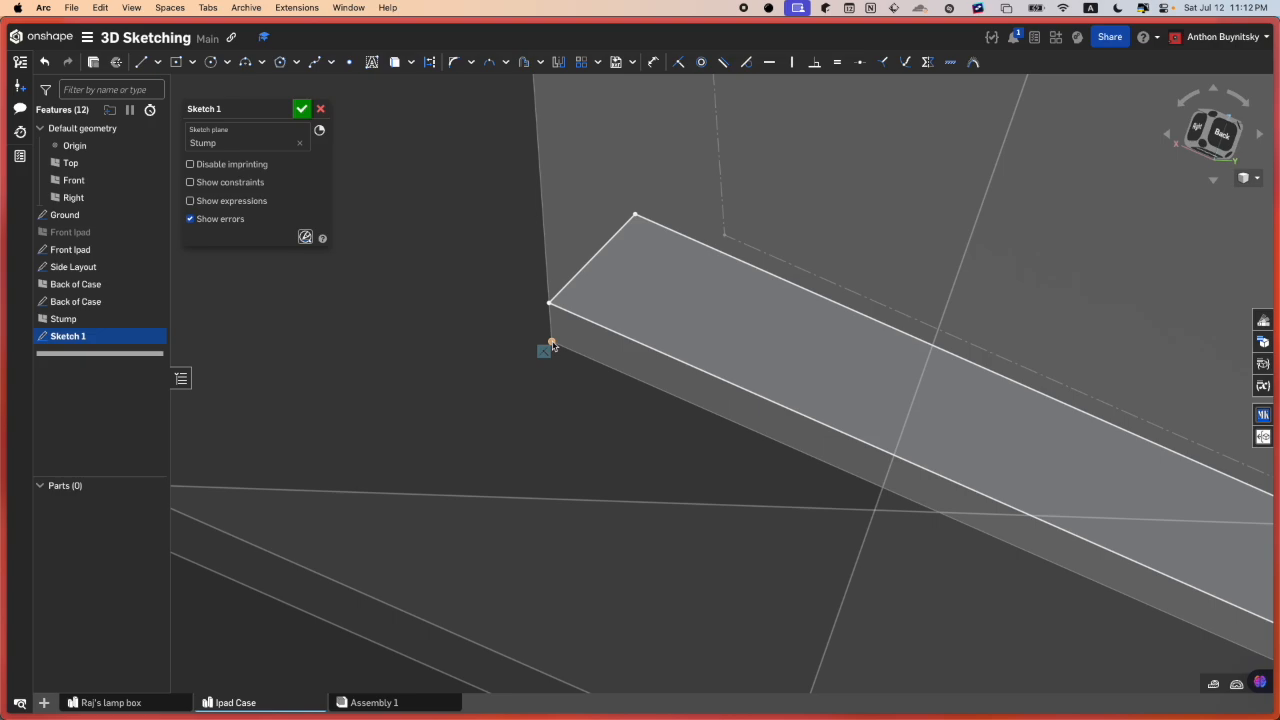
scroll(552, 345, "down", 2)
scroll(577, 312, "down", 5)
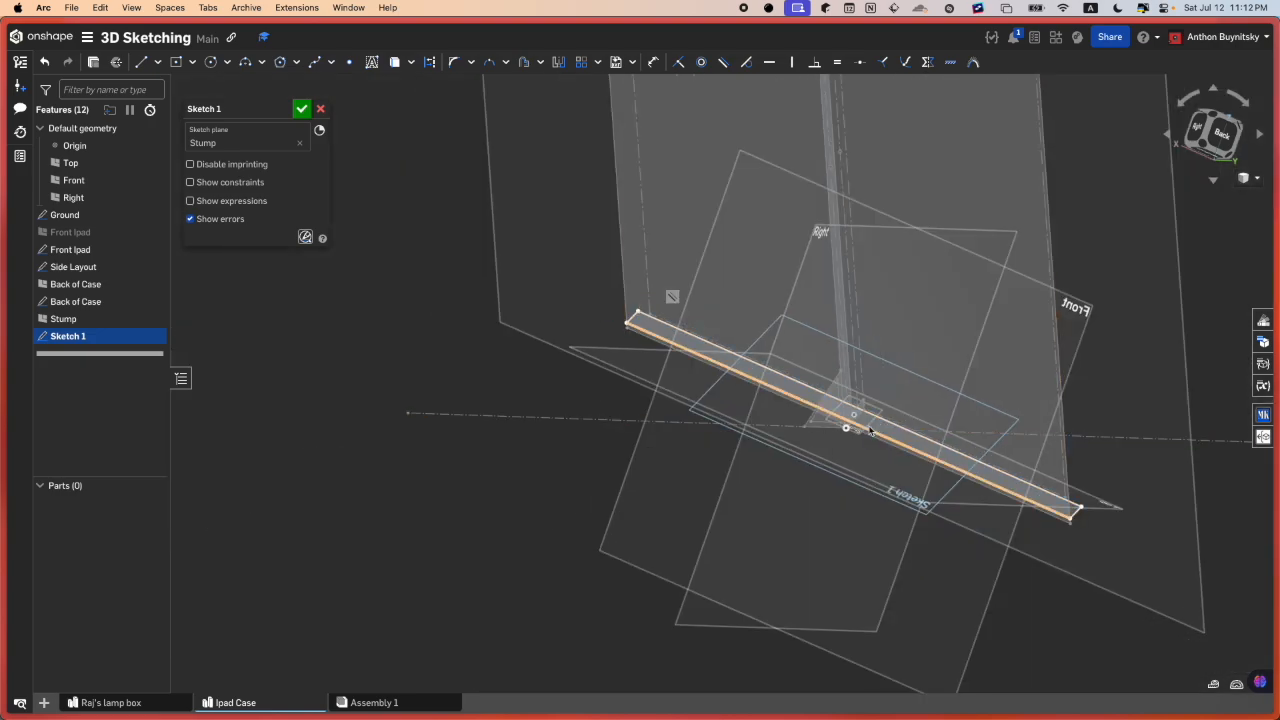
scroll(654, 254, "up", 6)
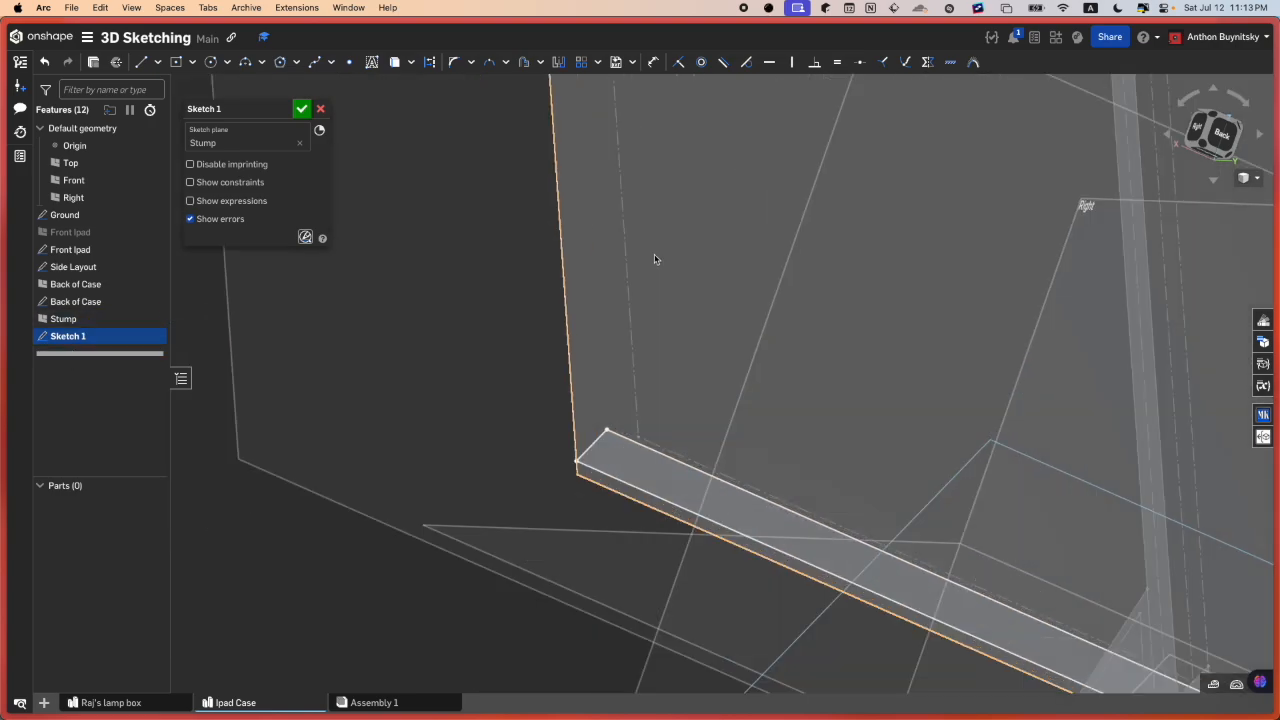
middle_click_drag(578, 528, 543, 447)
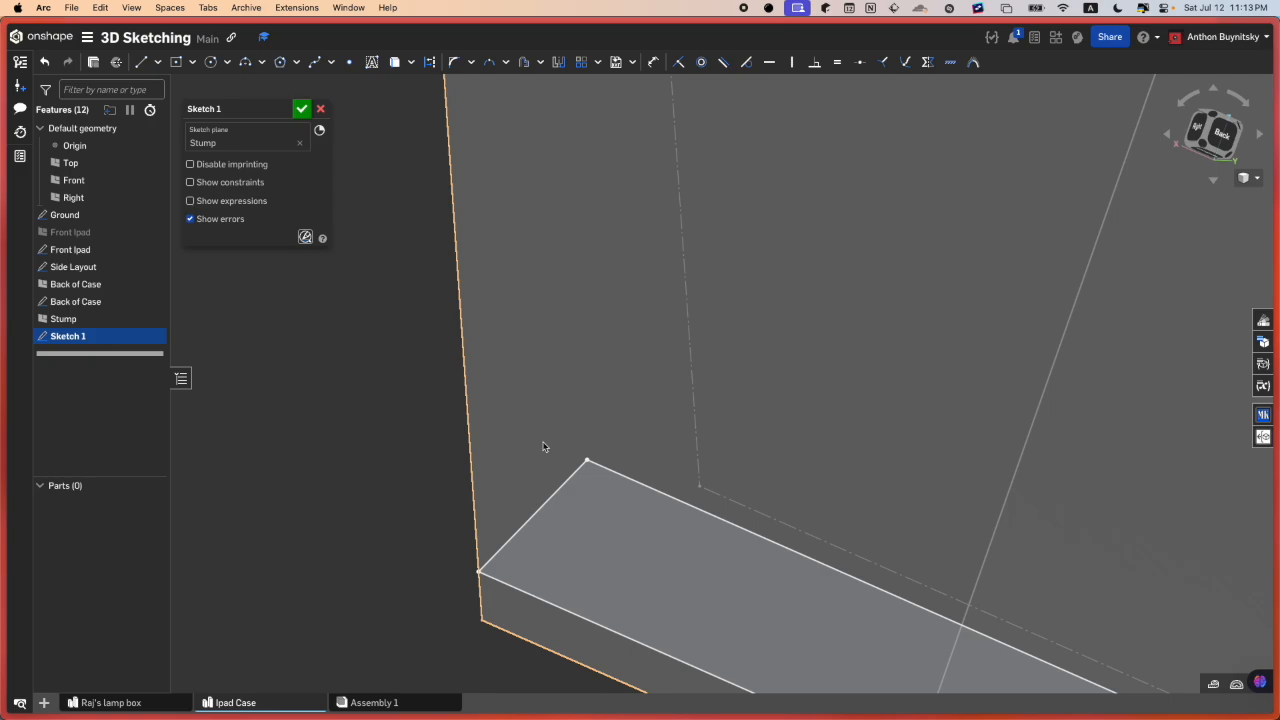
scroll(543, 445, "down", 2)
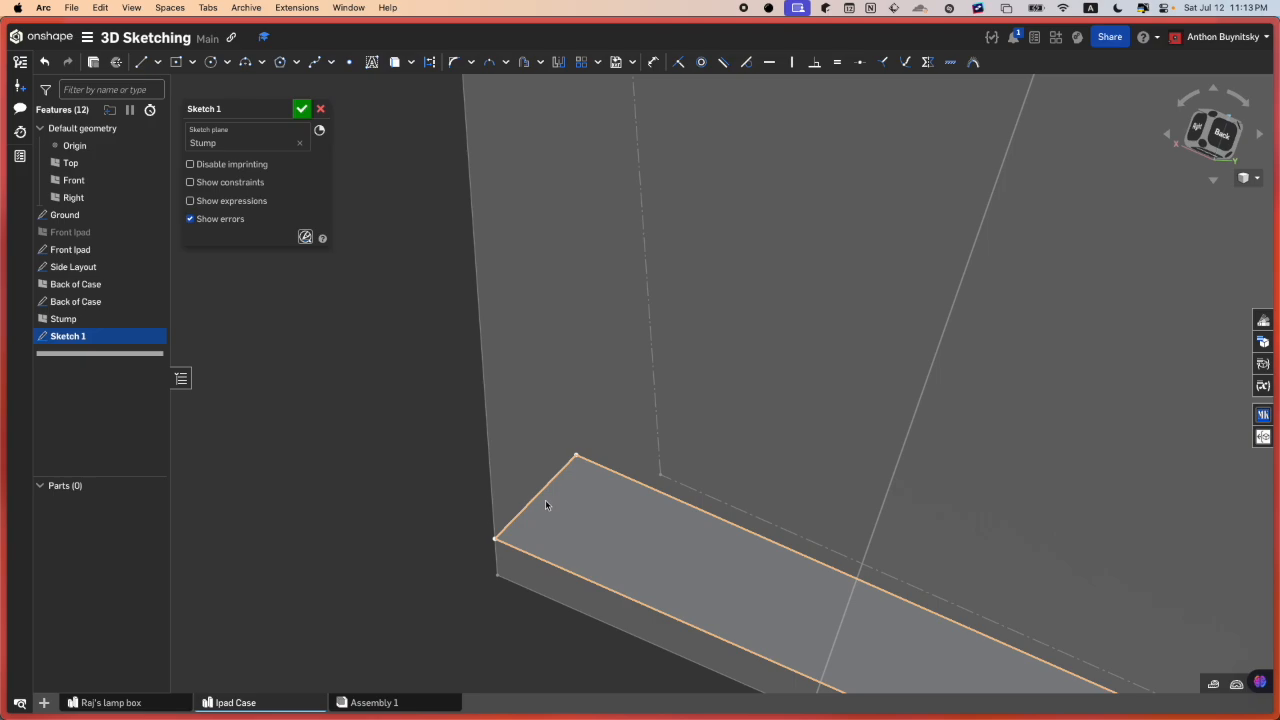
scroll(545, 504, "down", 6)
scroll(783, 632, "up", 2)
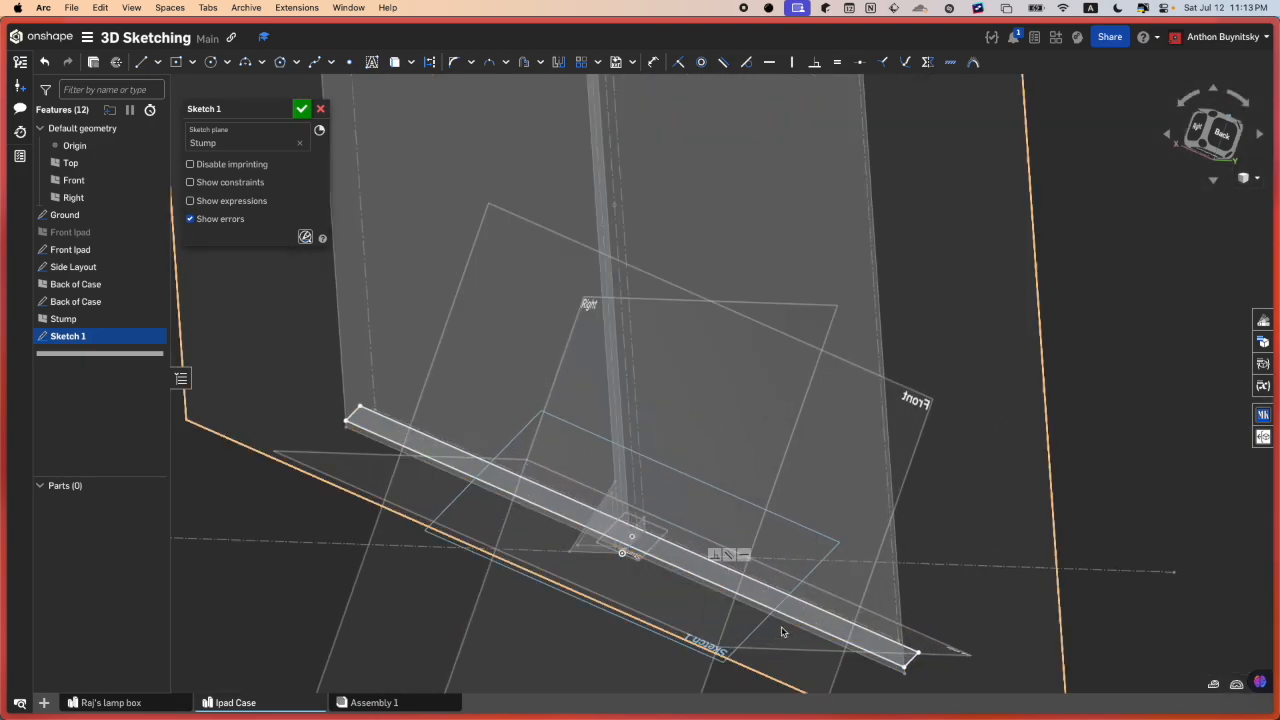
mouse_move(783, 632)
right_mouse_down()
mouse_move(820, 532)
mouse_move(690, 540)
right_mouse_up()
scroll(596, 553, "up", 5)
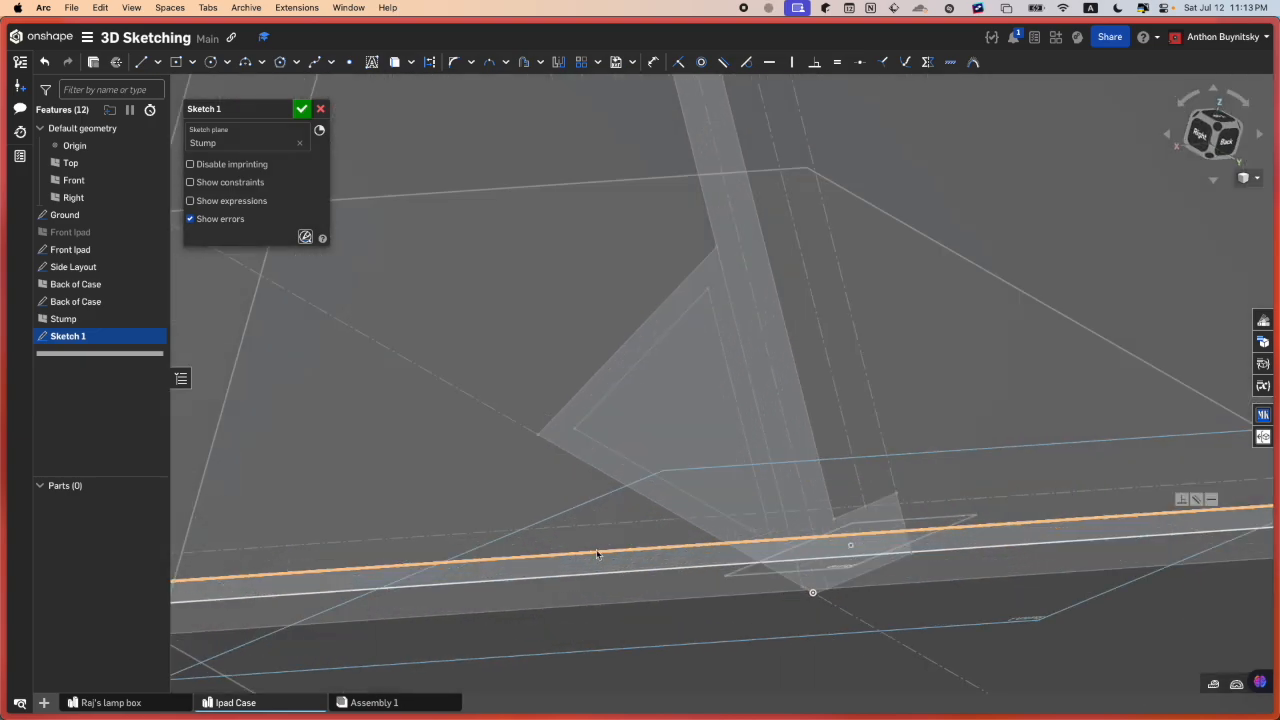
scroll(830, 548, "down", 6)
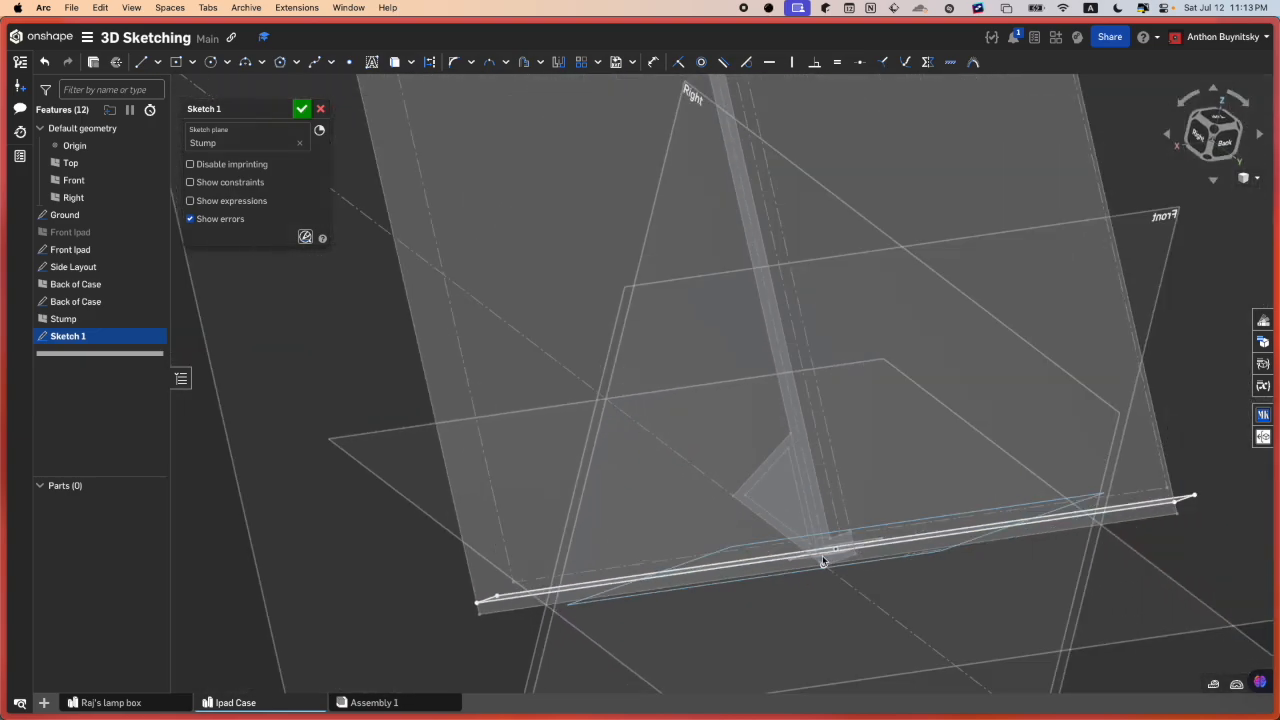
scroll(822, 558, "down", 1)
scroll(1174, 503, "up", 2)
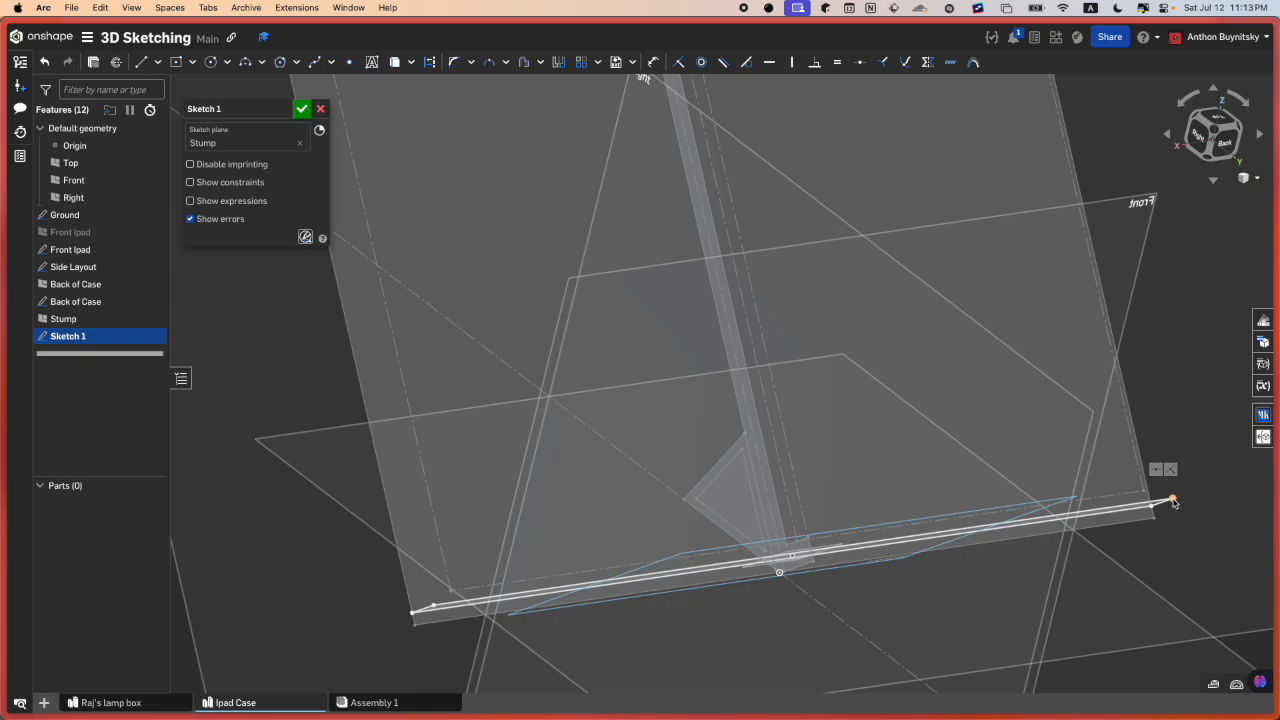
- Delete the coincident constraint on the rectangle's rear corner and widen the rectangle slightly by its free corner
mouse_move(1174, 503)
right_mouse_down()
mouse_move(997, 414)
mouse_move(1011, 388)
mouse_move(698, 466)
mouse_move(788, 450)
mouse_move(771, 457)
right_mouse_up()
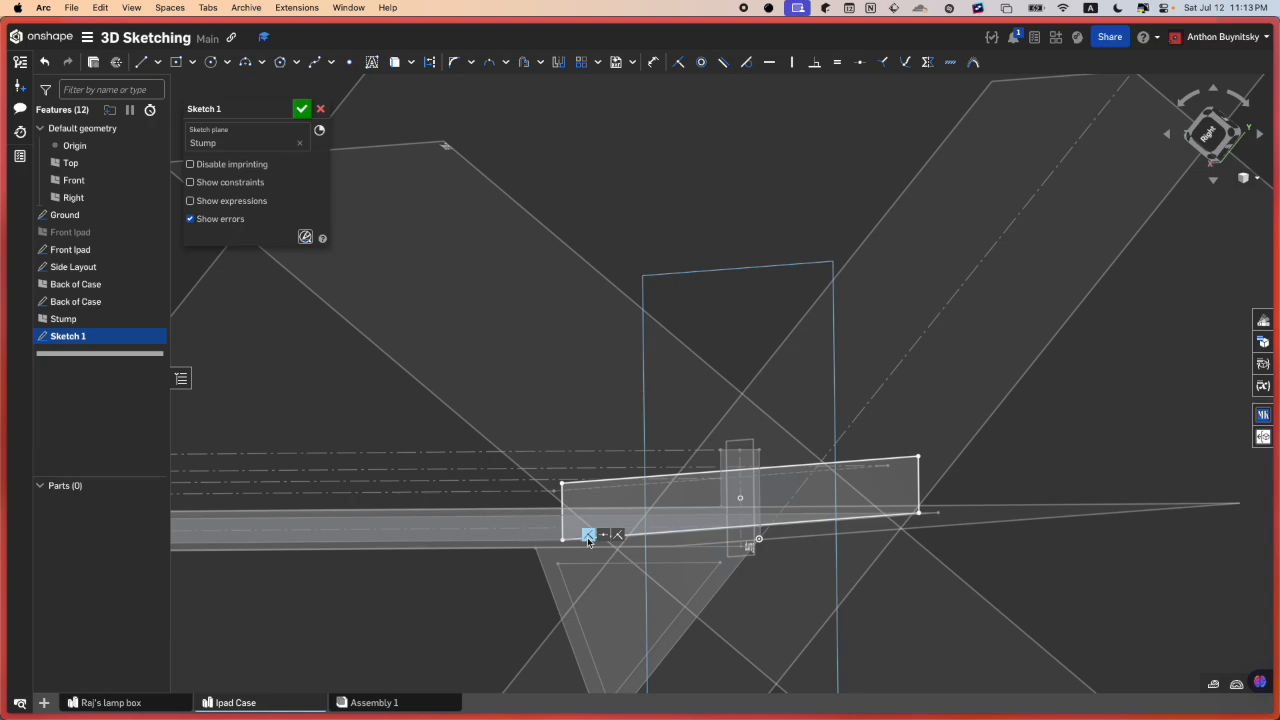
key("Delete")
left_click_drag(562, 484, 560, 471)
- Make the rectangle's long front edge coincident with the stump outline's outer corner in Side Layout
scroll(841, 474, "up", 5)
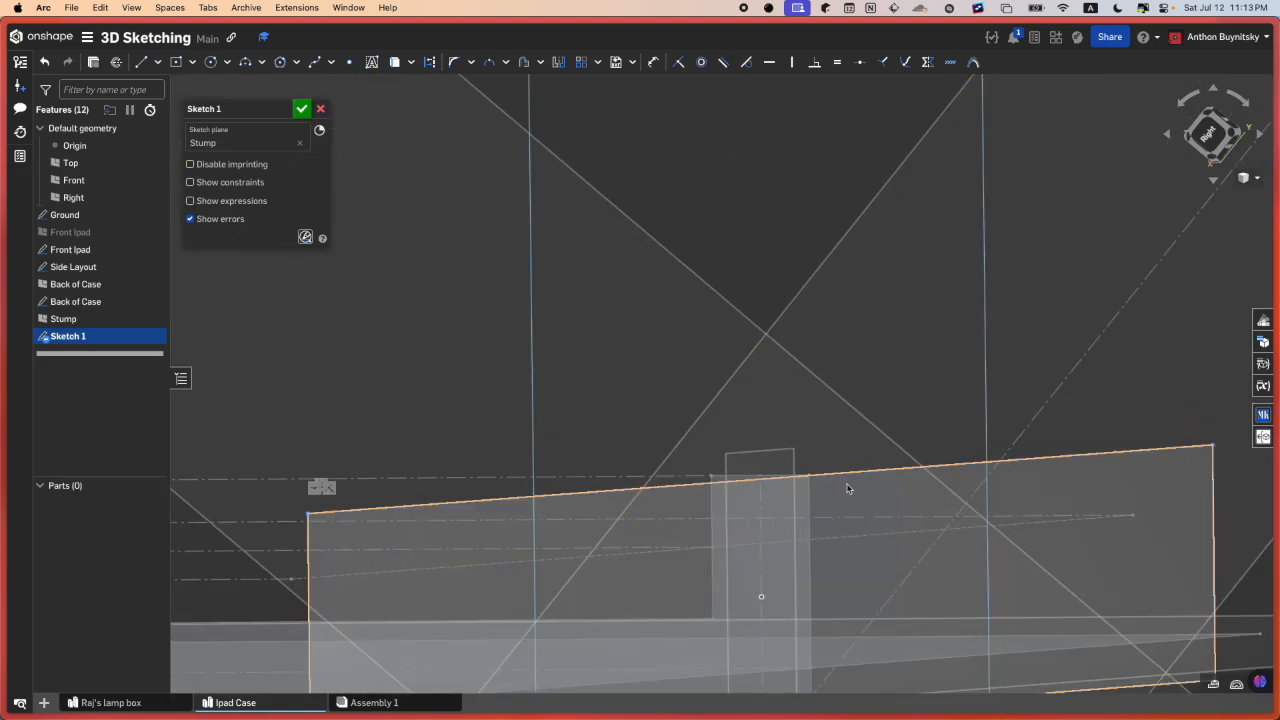
scroll(841, 479, "up", 3)
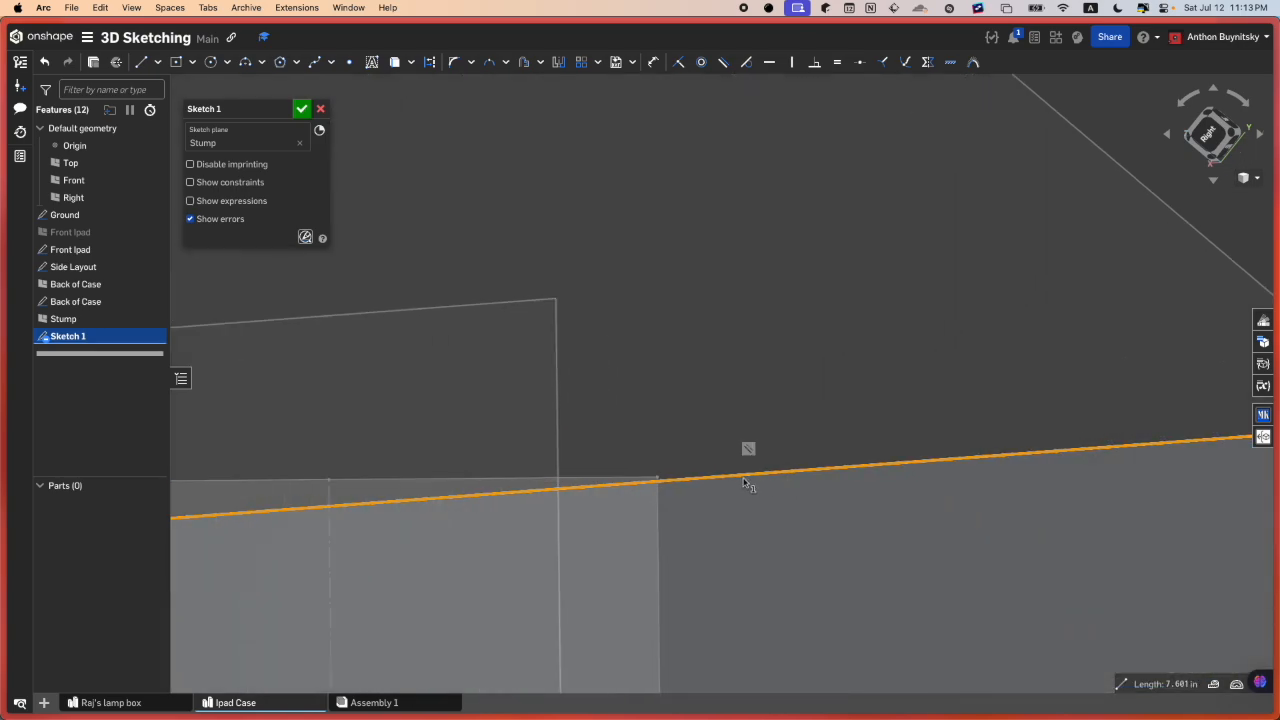
scroll(745, 483, "down", 5)
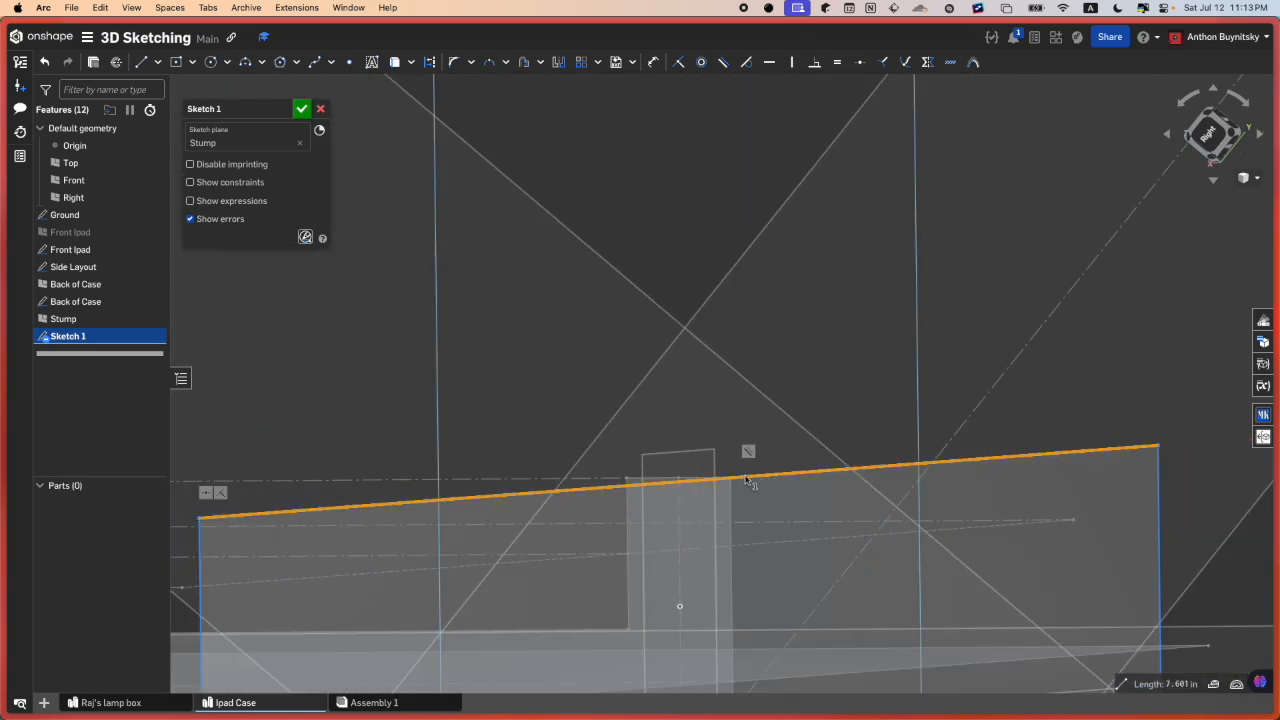
scroll(745, 481, "up", 3)
left_click(746, 472)
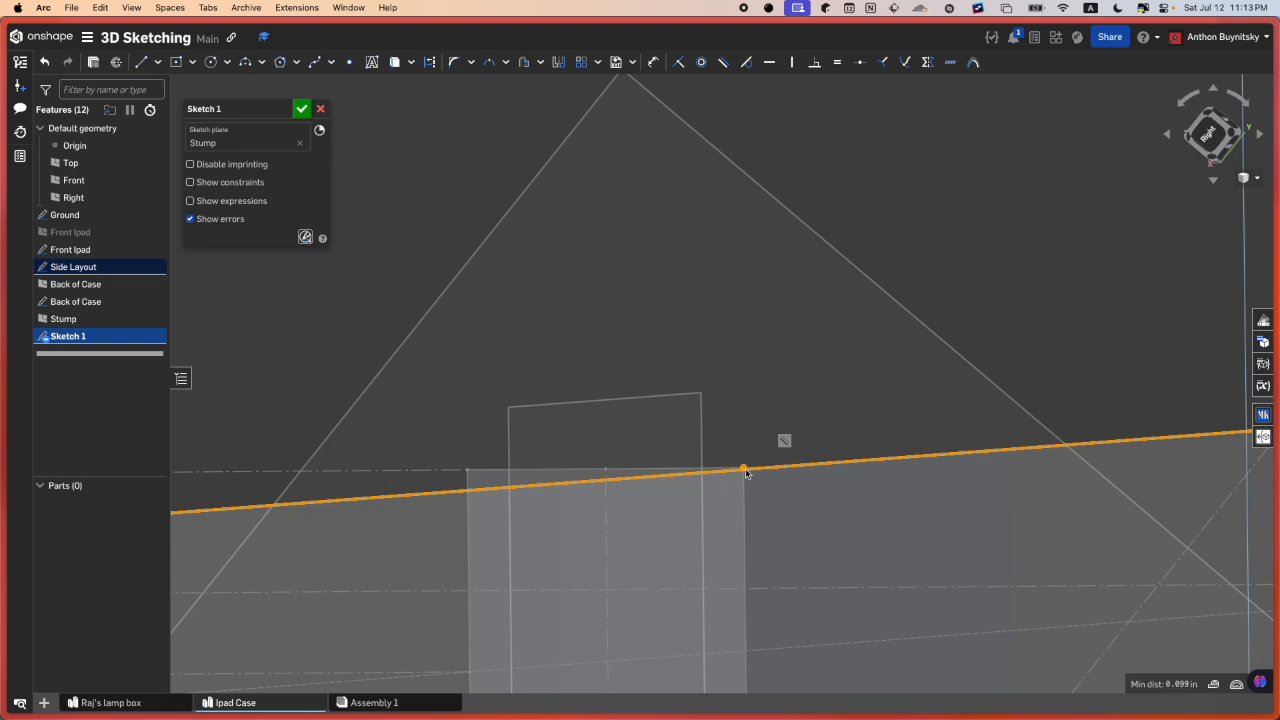
- Try to make the rectangle's rear corner coincident with the Back of Case corner again, and undo the attempt
mouse_move(745, 472)
right_mouse_down()
mouse_move(735, 488)
mouse_move(709, 482)
right_mouse_up()
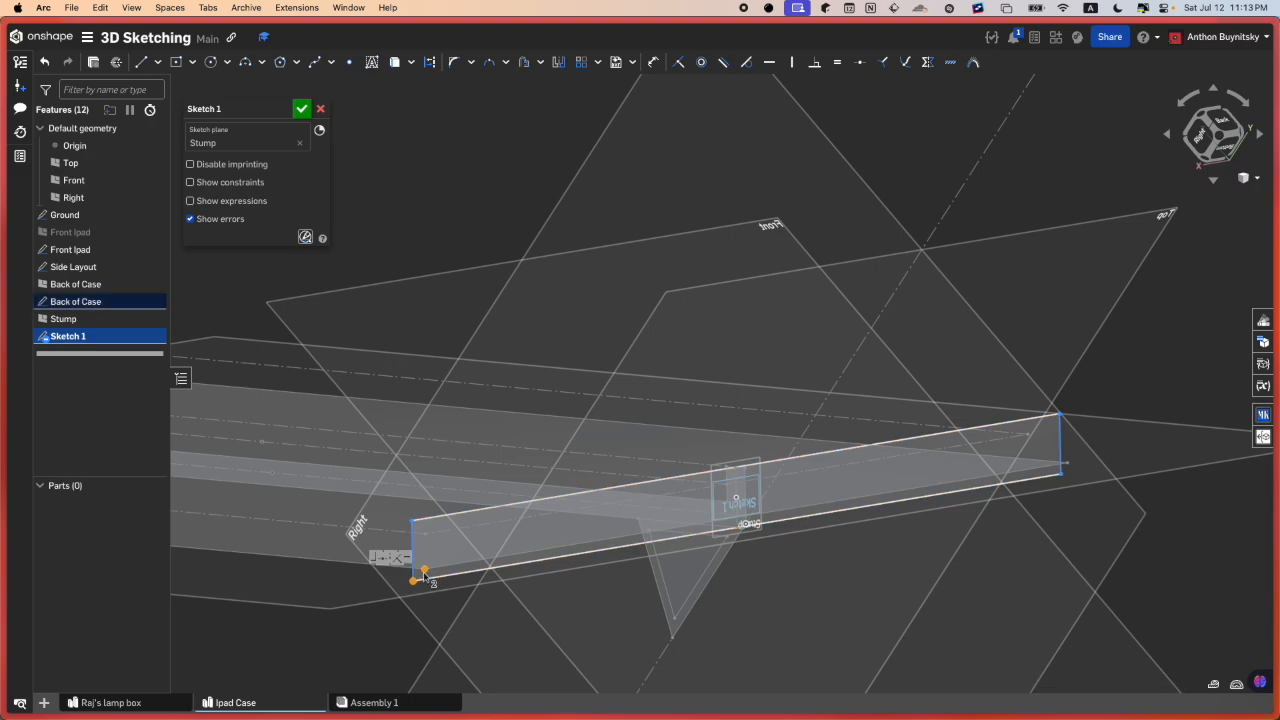
left_click(424, 571)
scroll(426, 578, "down", 4)
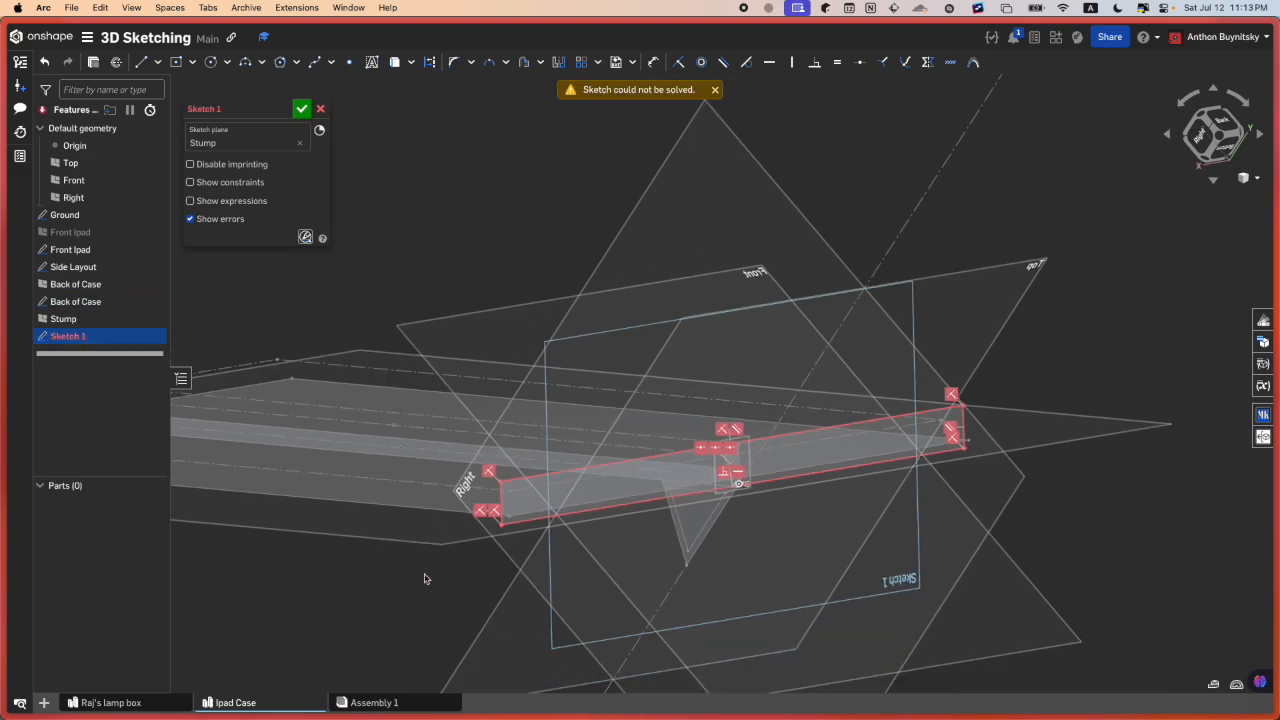
key("super+z")
- Retry joining the rectangle's rear corner to the Back of Case corner point and check the rectangle against the stump profile
scroll(536, 494, "up", 5)
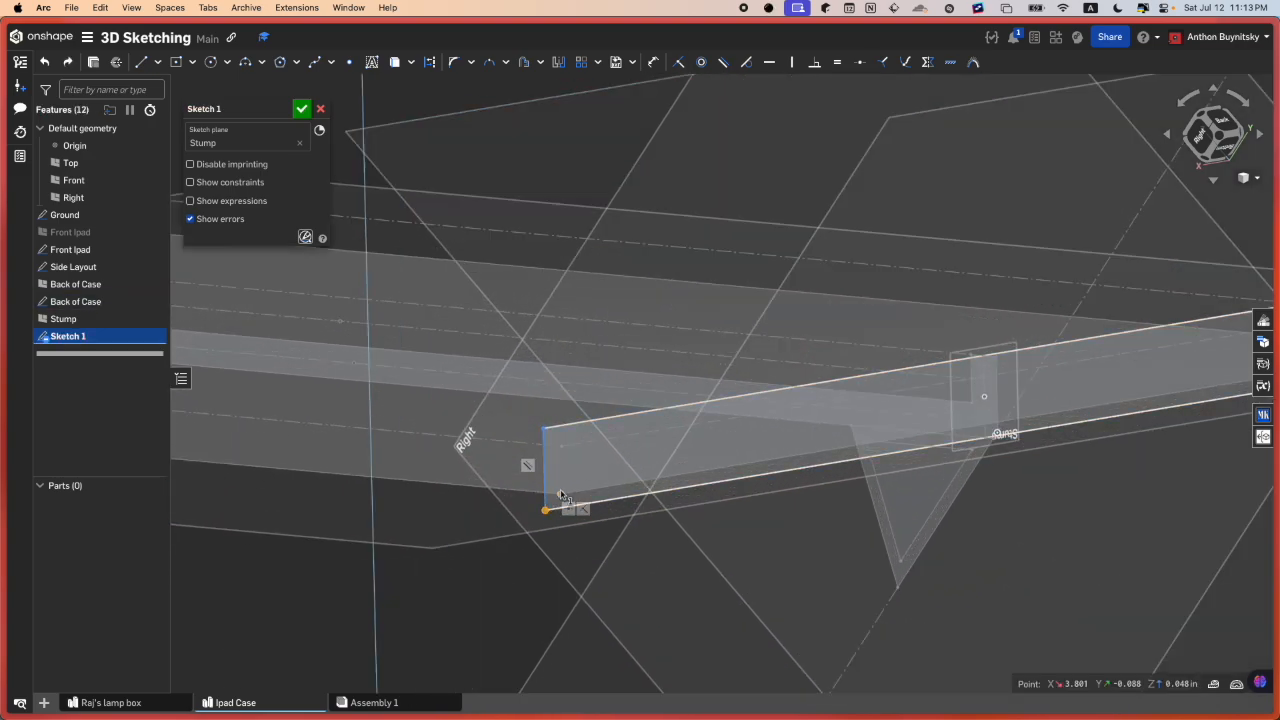
scroll(558, 500, "down", 2)
scroll(558, 500, "up", 6)
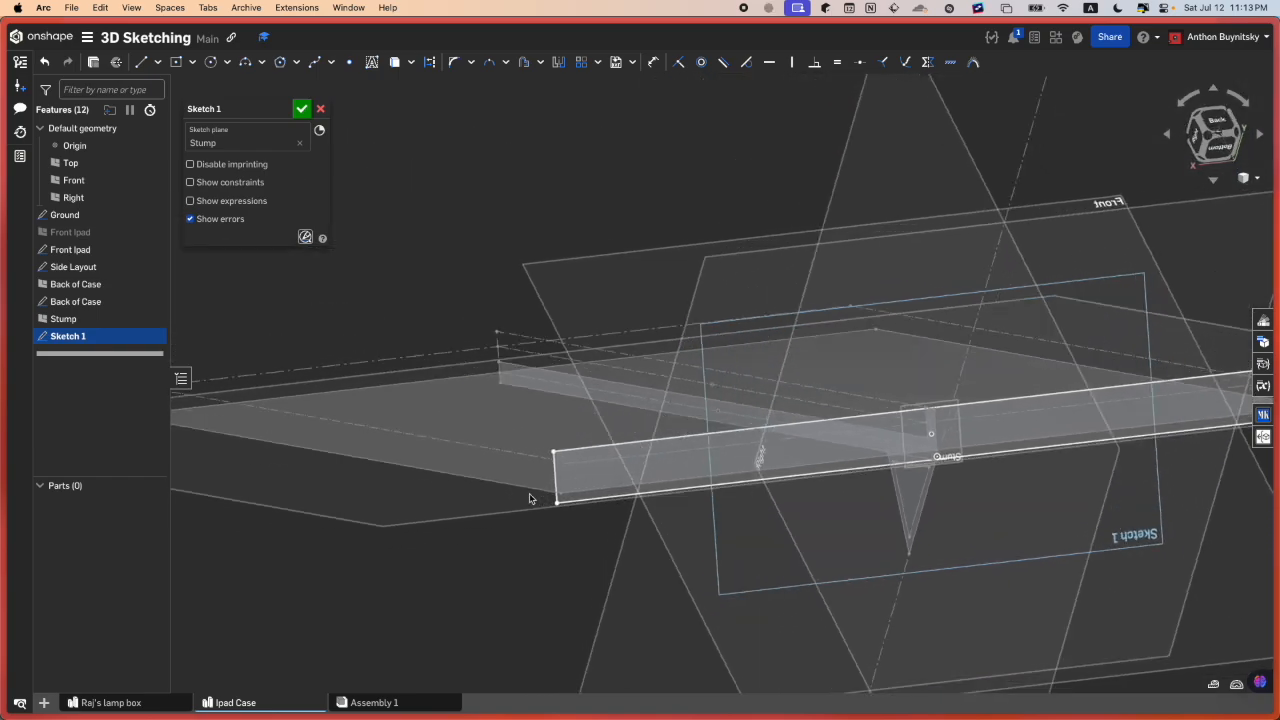
right_click_drag(558, 500, 590, 457)
scroll(664, 494, "down", 3)
scroll(592, 466, "up", 5)
right_click_drag(585, 461, 584, 475)
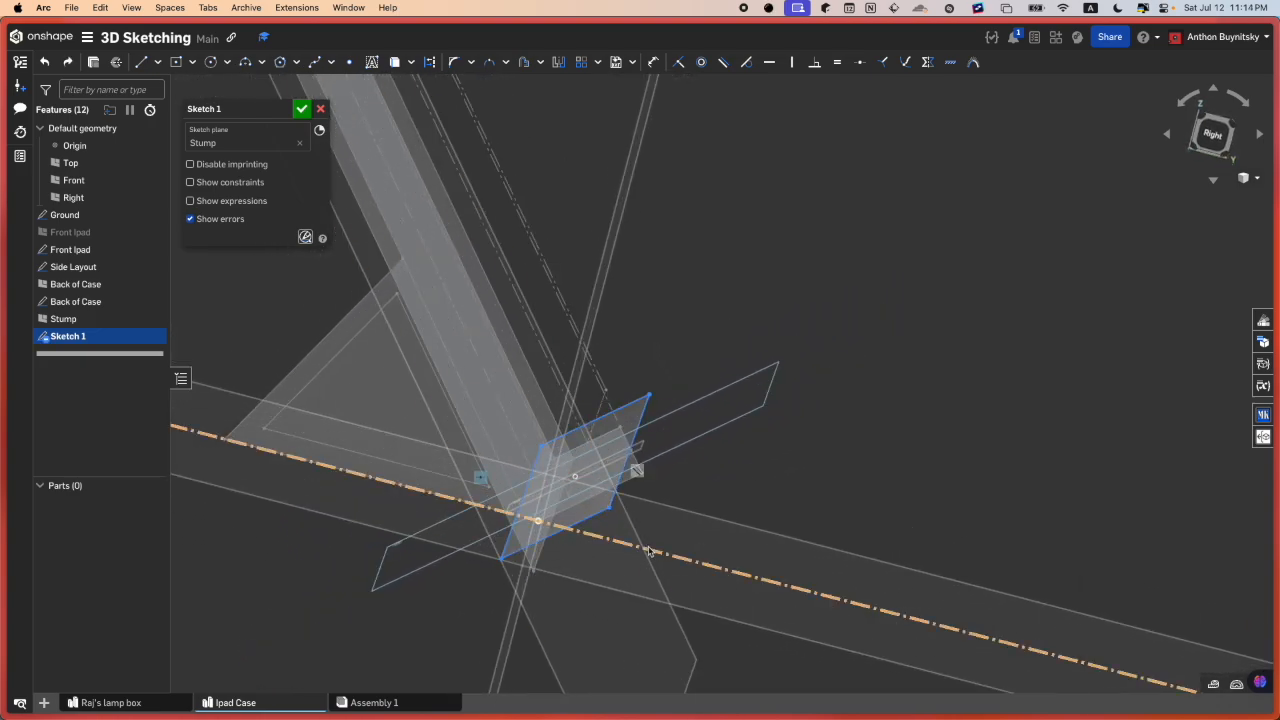
- Undo the recent rectangle constraint changes and inspect the coincident constraint at its rear corner
key("super+z")
key("super+z")
scroll(640, 541, "up", 2)
middle_click_drag(723, 544, 831, 600)
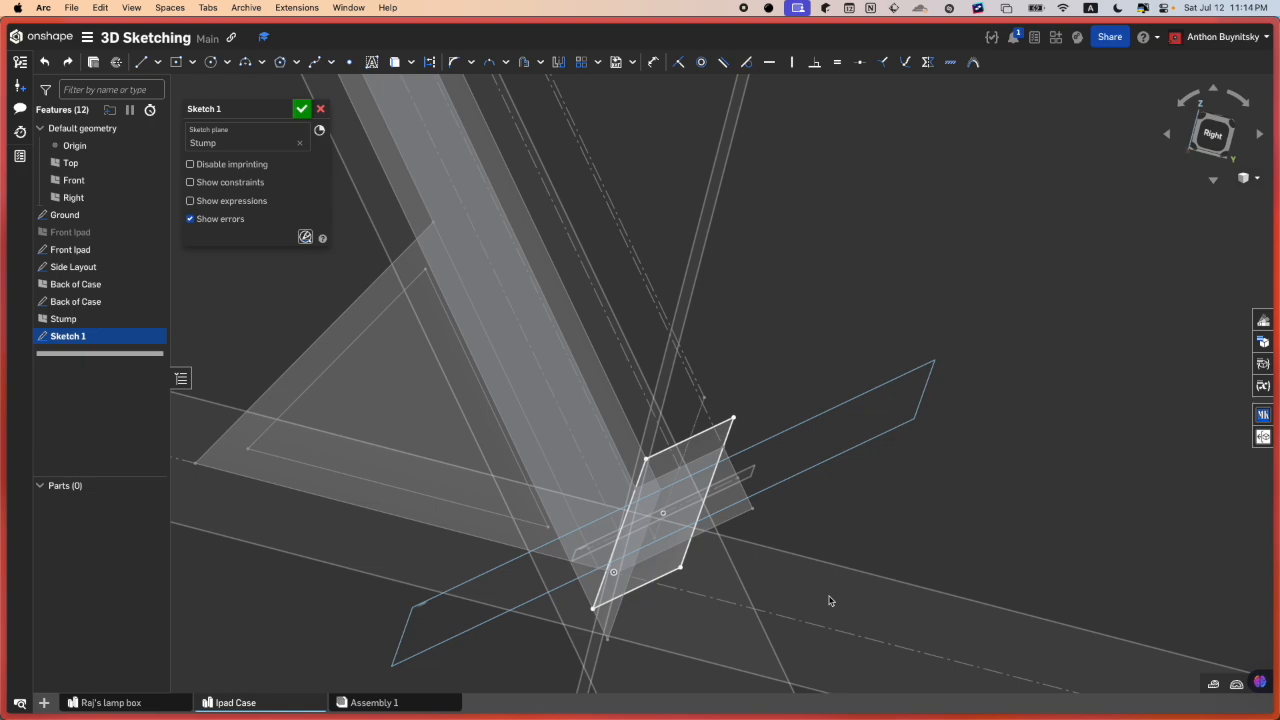
scroll(678, 588, "down", 1)
scroll(674, 590, "up", 3)
right_click_drag(691, 556, 667, 526)
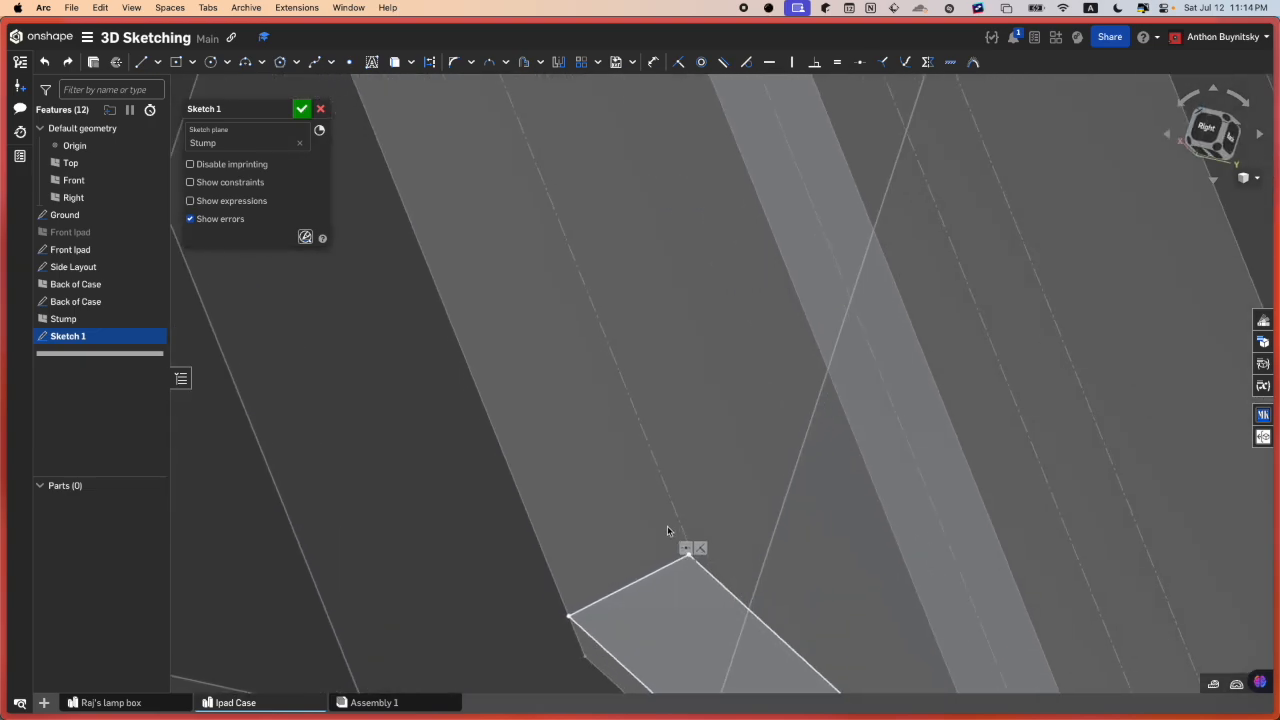
scroll(597, 575, "up", 2)
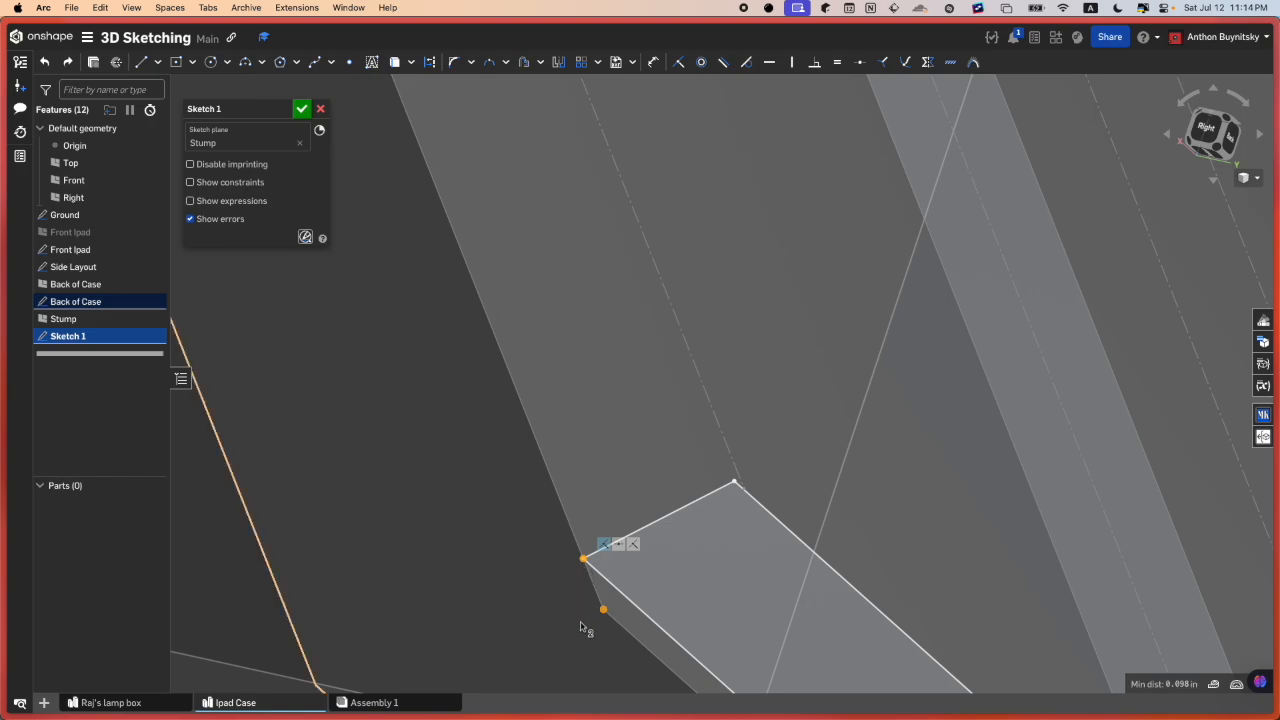
- Delete the coincident constraint at the rectangle's rear corner and drag the far-end corner to test how the rectangle moves
left_click(581, 562)
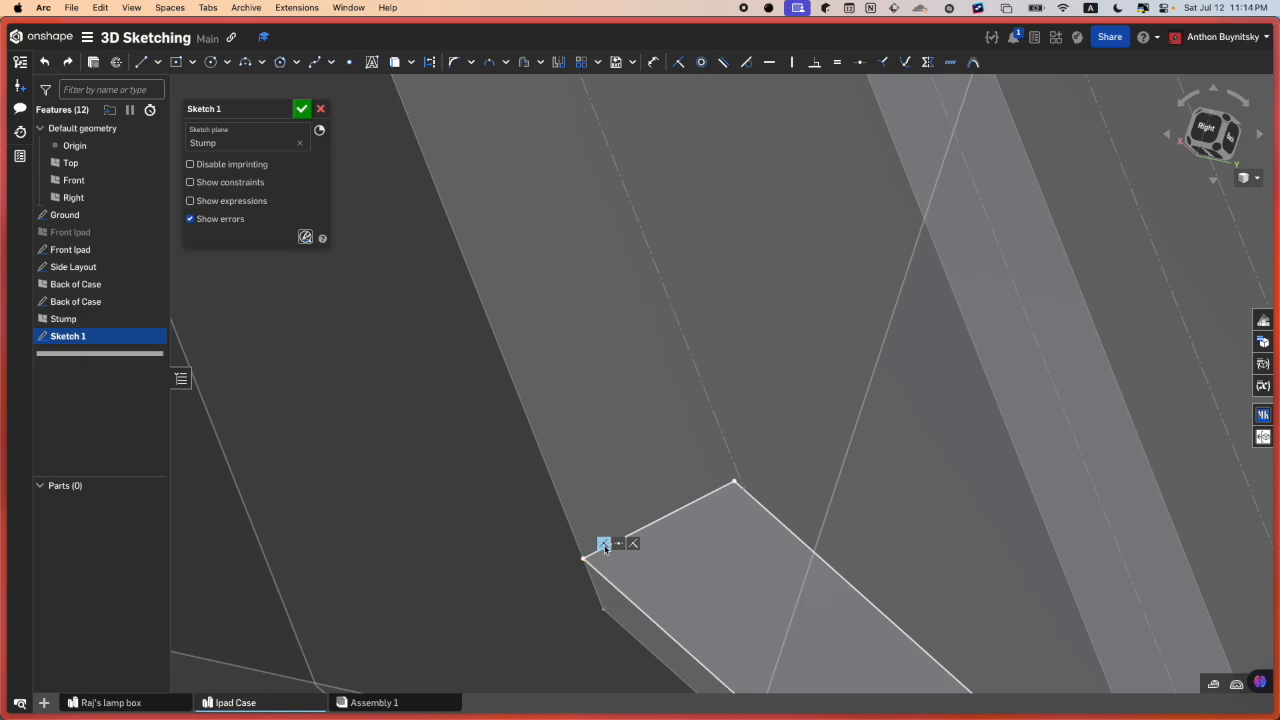
left_click(604, 546)
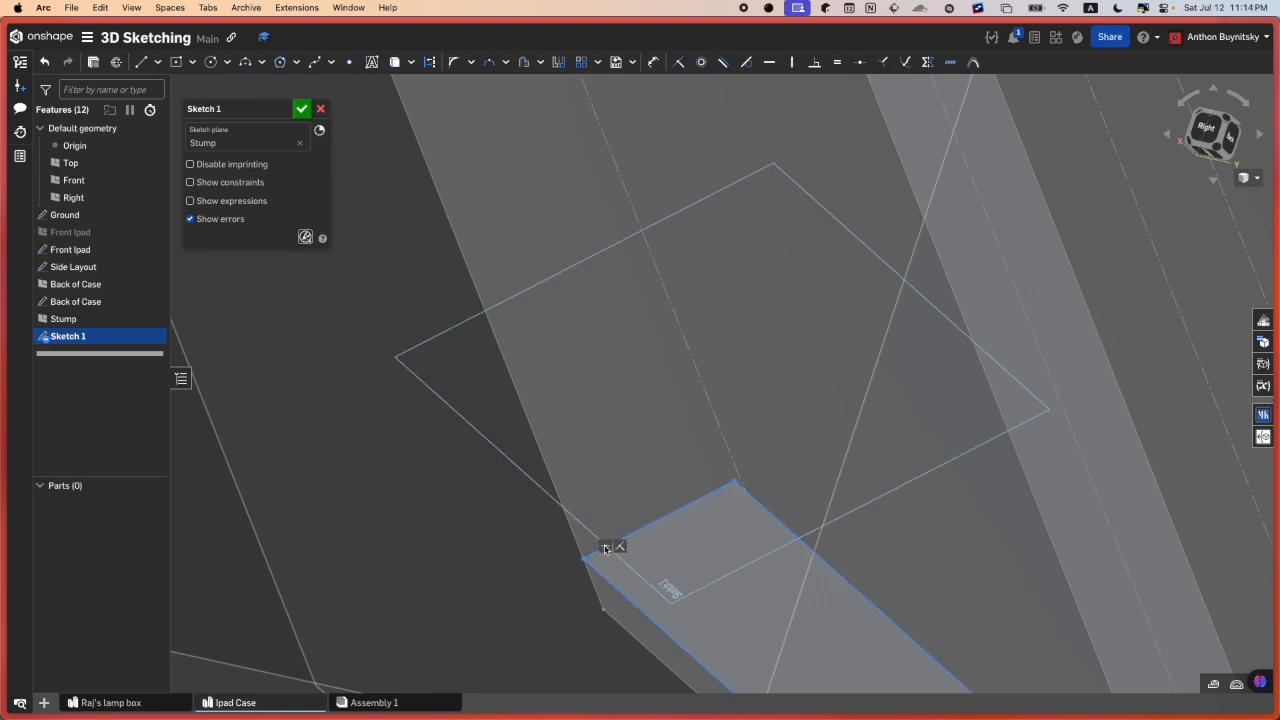
scroll(604, 549, "down", 8)
middle_click_drag(791, 583, 767, 471)
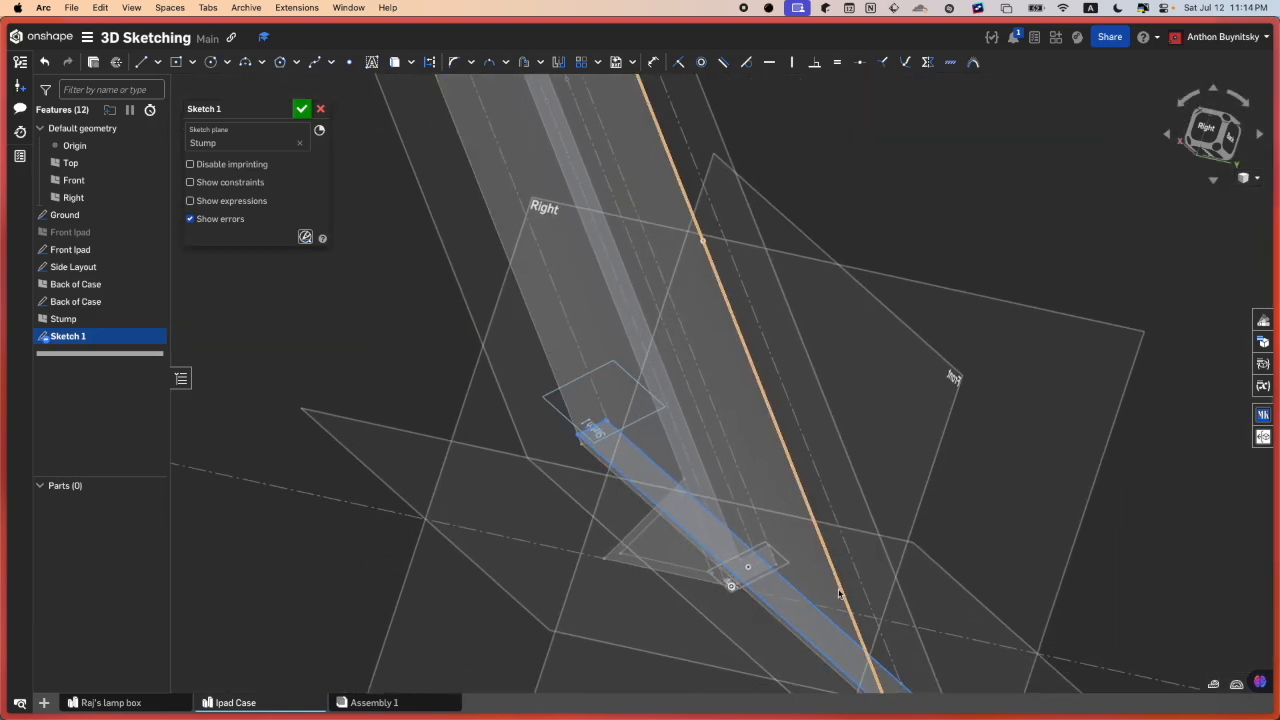
scroll(840, 594, "up", 4)
middle_click_drag(842, 598, 732, 490)
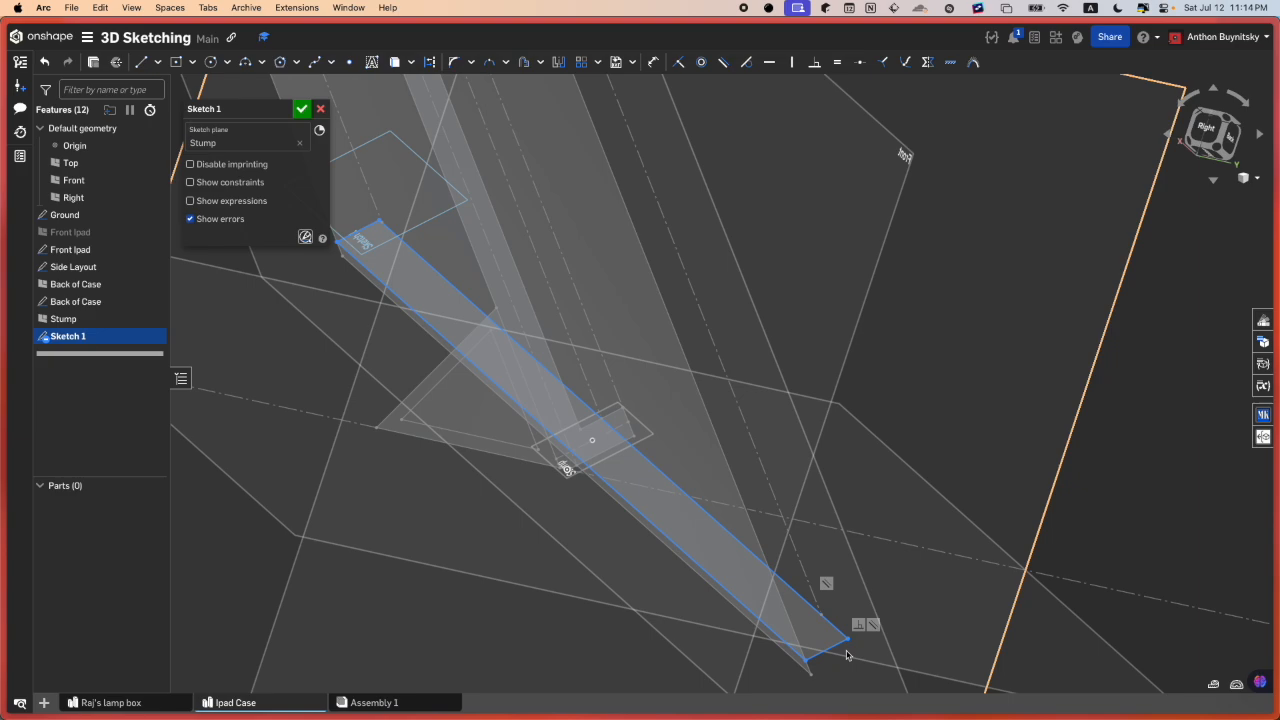
left_click_drag(847, 639, 862, 633)
scroll(634, 412, "up", 8)
scroll(650, 461, "down", 8)
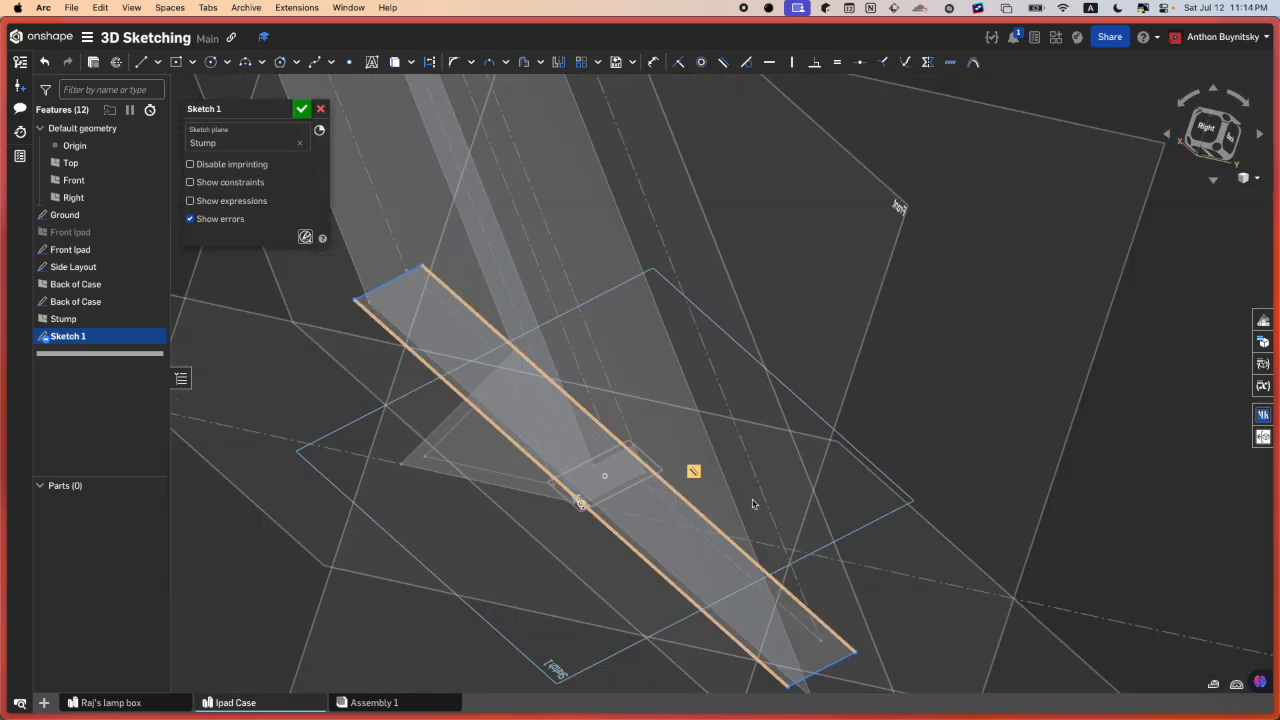
left_click_drag(857, 658, 860, 661)
- Make the rectangle's free long edge coincident with the midpoint of the stump outline's end edge in Side Layout
scroll(610, 441, "up", 8)
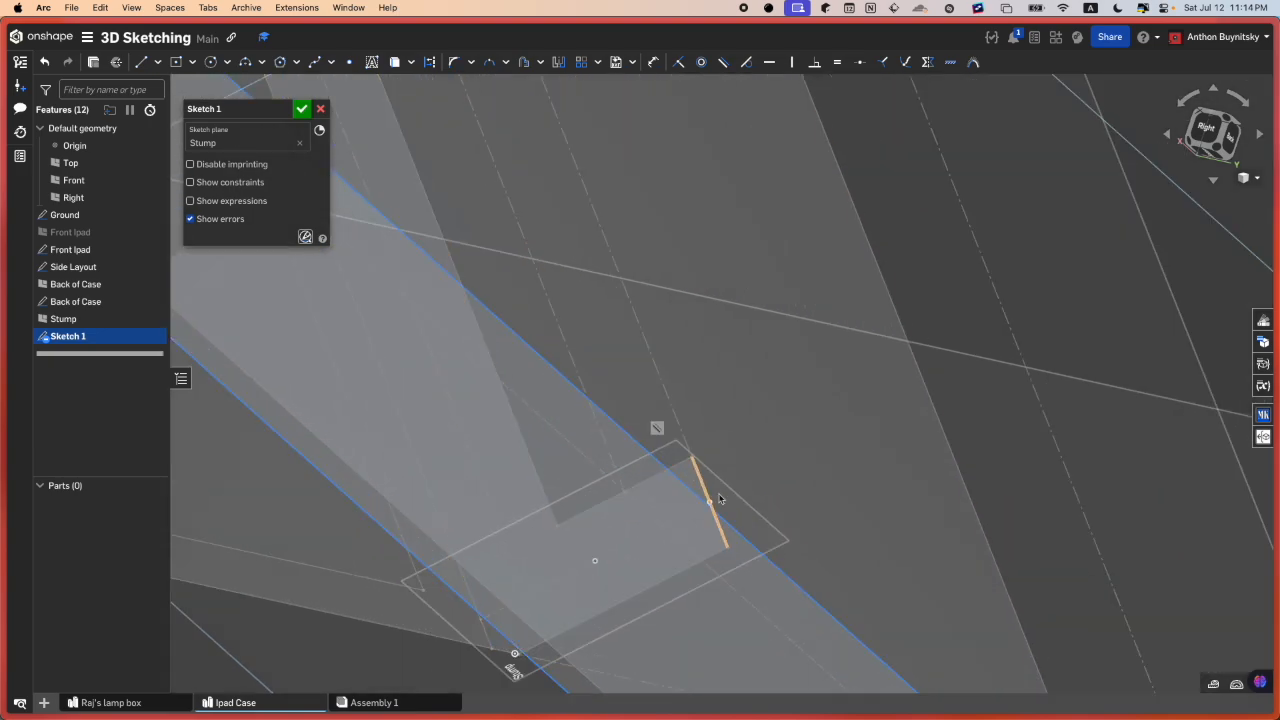
scroll(709, 507, "down", 8)
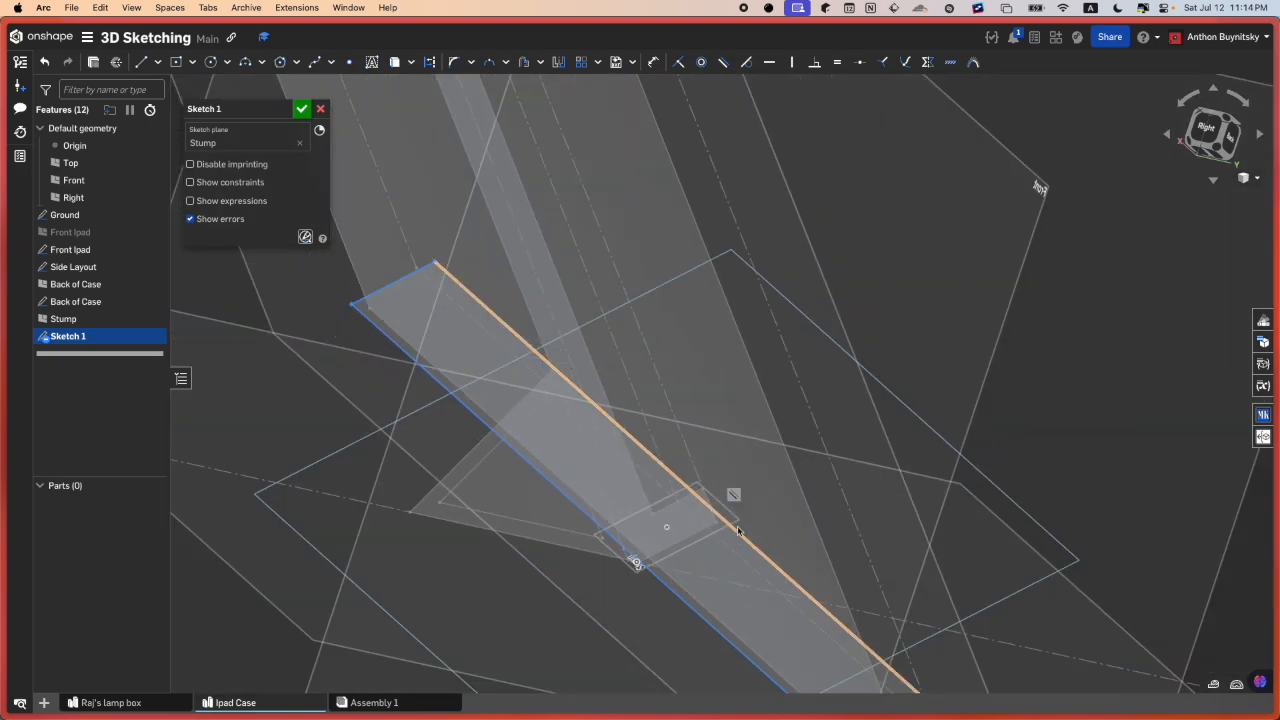
scroll(711, 509, "up", 4)
scroll(709, 511, "down", 6)
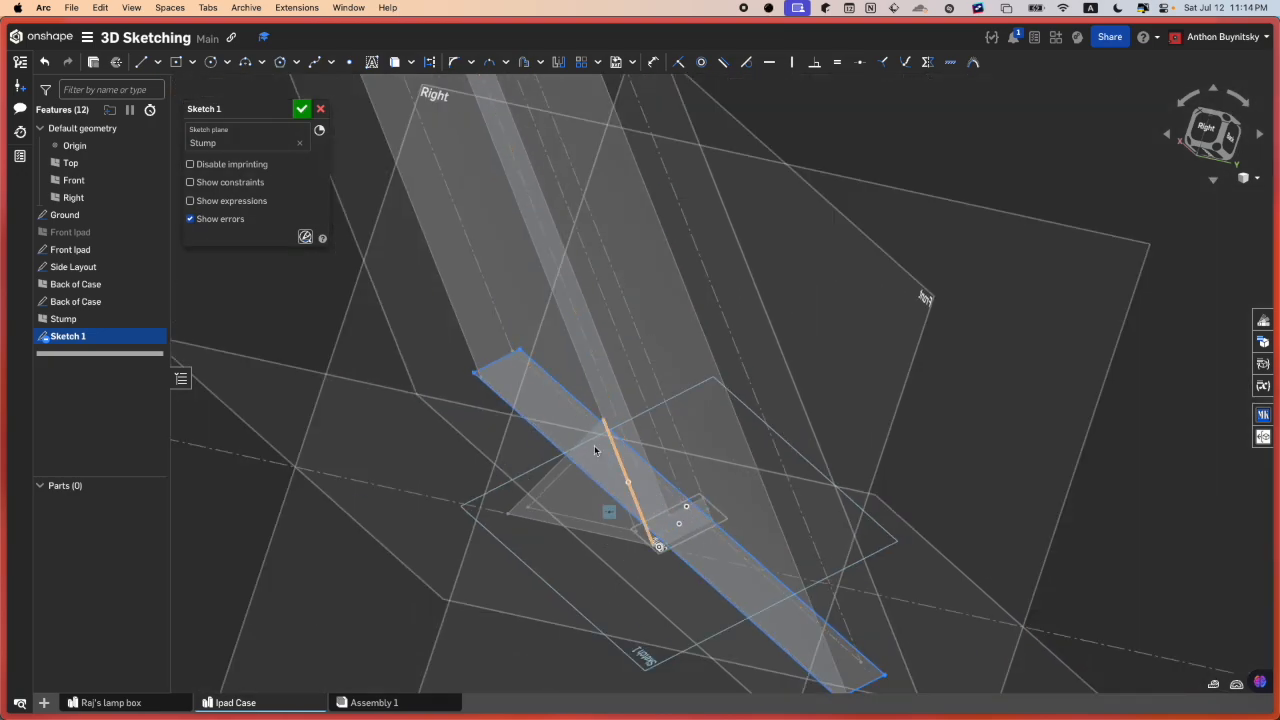
scroll(728, 516, "up", 9)
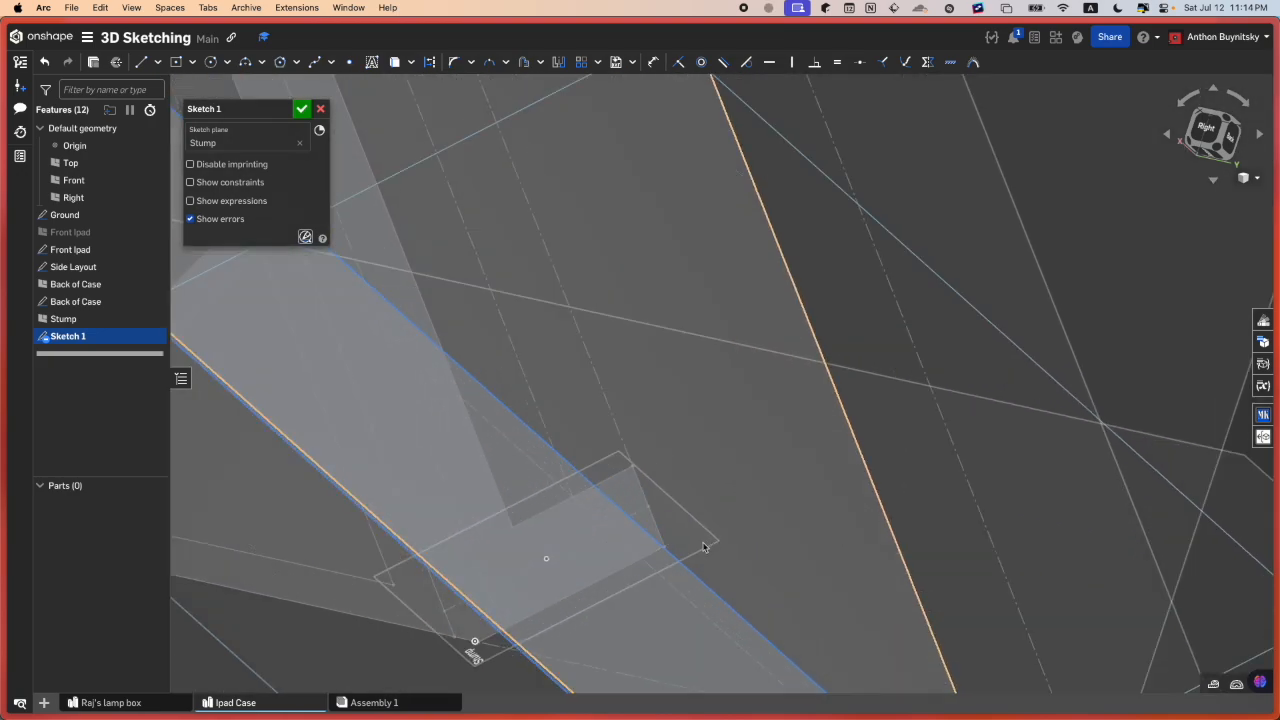
left_click(648, 507)
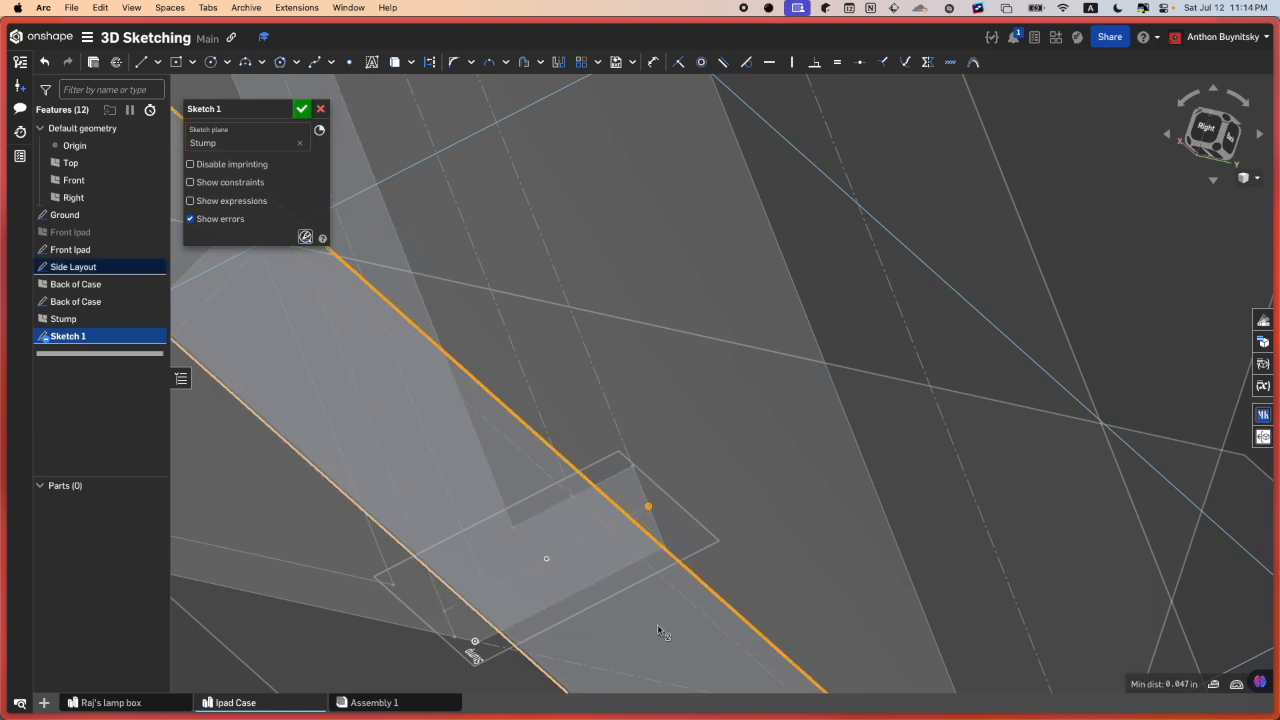
key("i")
- Drag the rectangle's short end inward from the Back of Case corner to test its remaining freedom
scroll(678, 481, "down", 6)
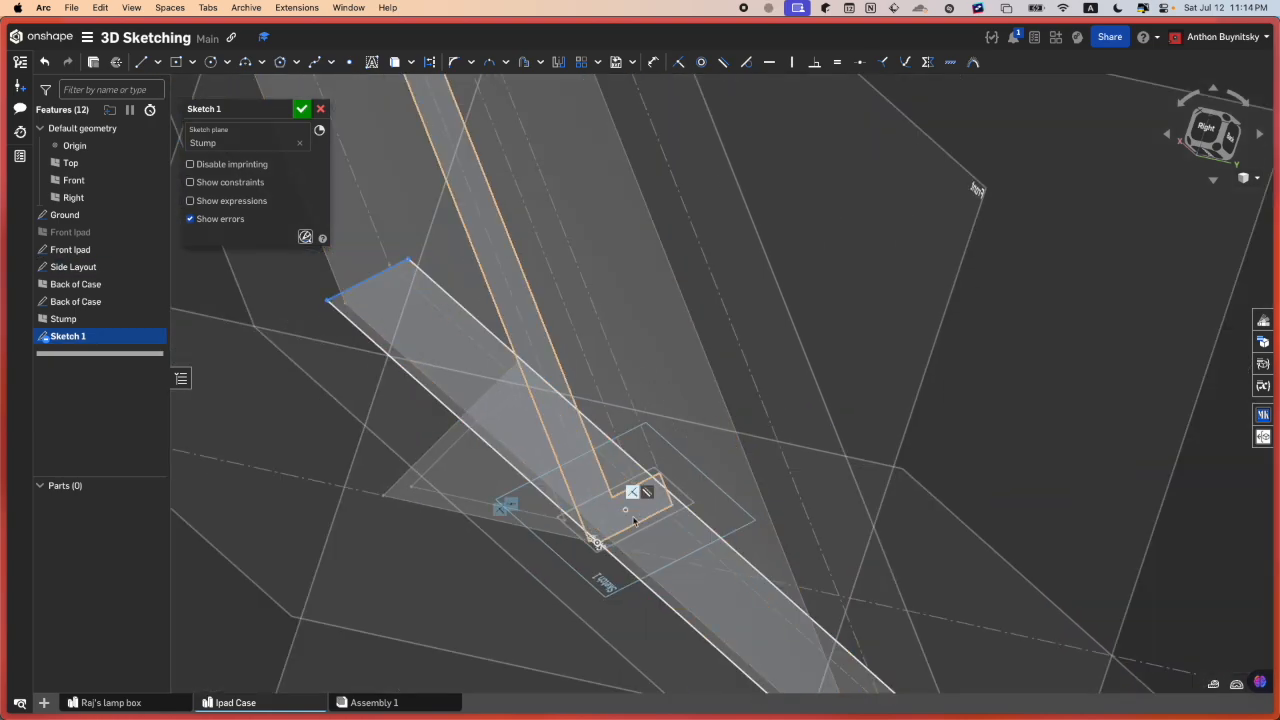
mouse_move(634, 491)
right_mouse_down()
mouse_move(611, 514)
mouse_move(655, 505)
right_mouse_up()
scroll(648, 500, "up", 10)
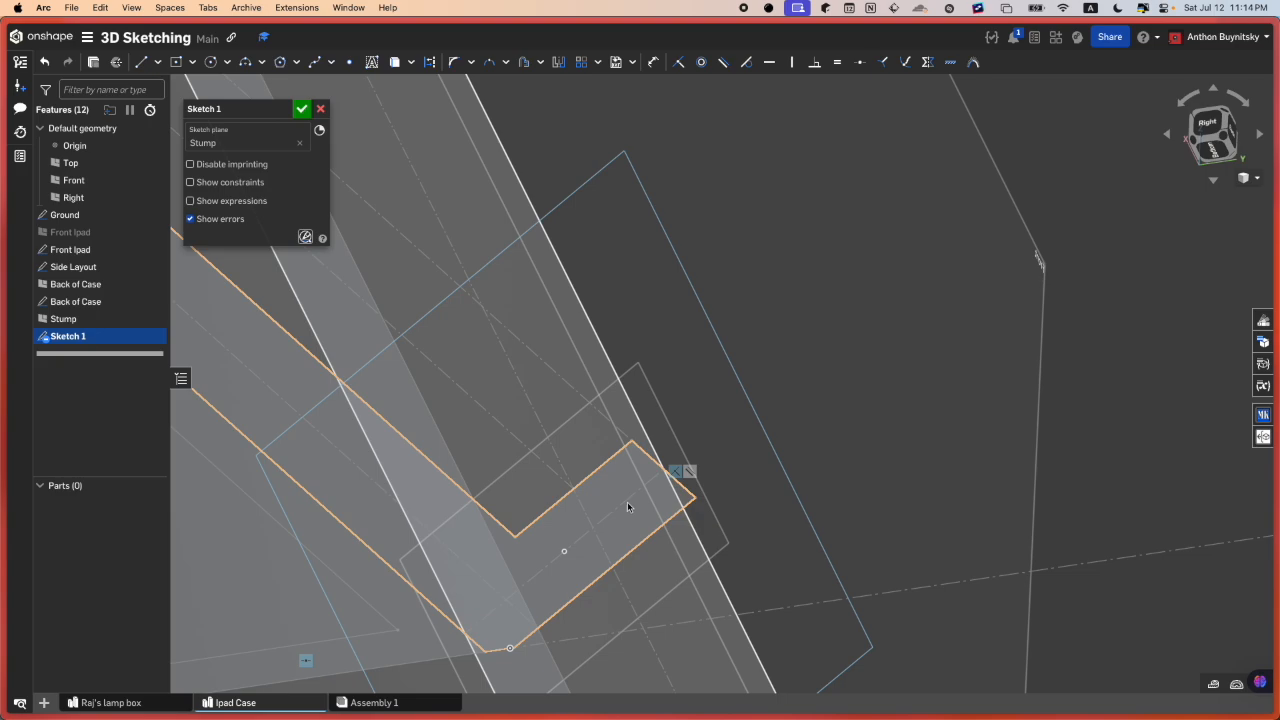
middle_click_drag(569, 539, 709, 451)
scroll(709, 451, "down", 6)
scroll(725, 447, "up", 4)
mouse_move(725, 453)
right_mouse_down()
mouse_move(702, 482)
mouse_move(674, 488)
mouse_move(520, 456)
right_mouse_up()
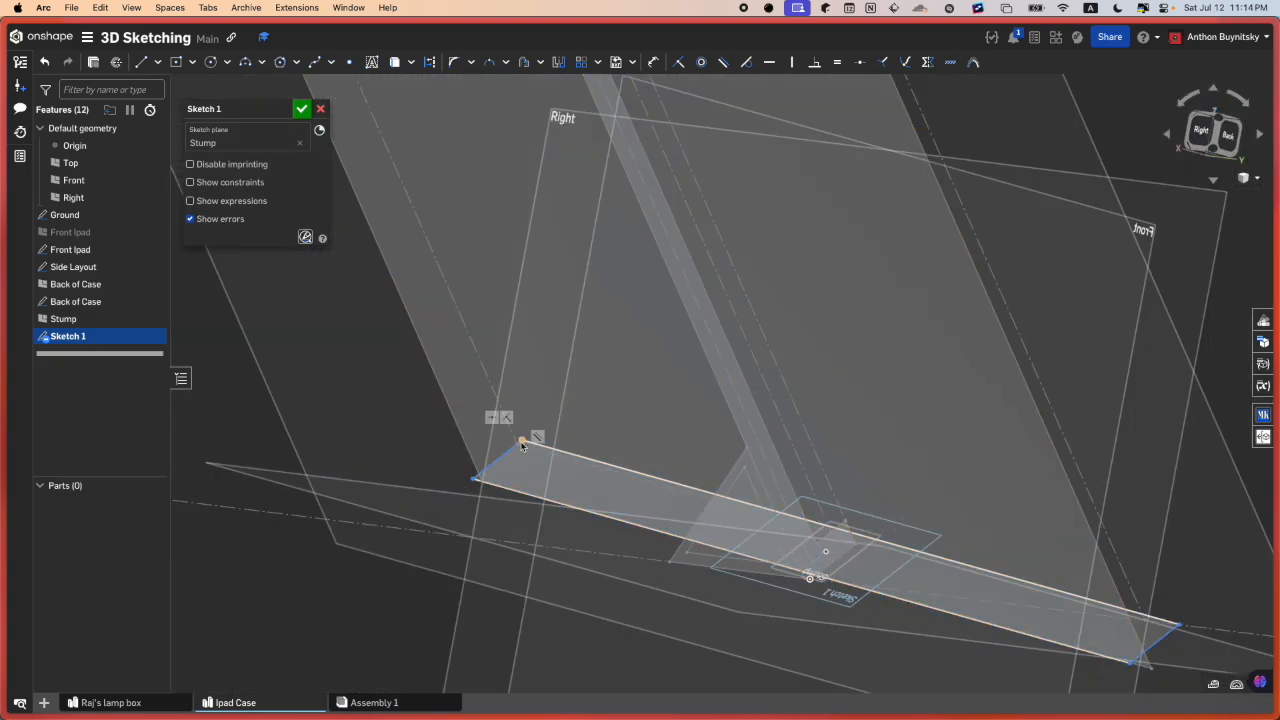
mouse_move(521, 442)
left_mouse_down()
mouse_move(451, 395)
mouse_move(534, 456)
mouse_move(548, 450)
left_mouse_up()
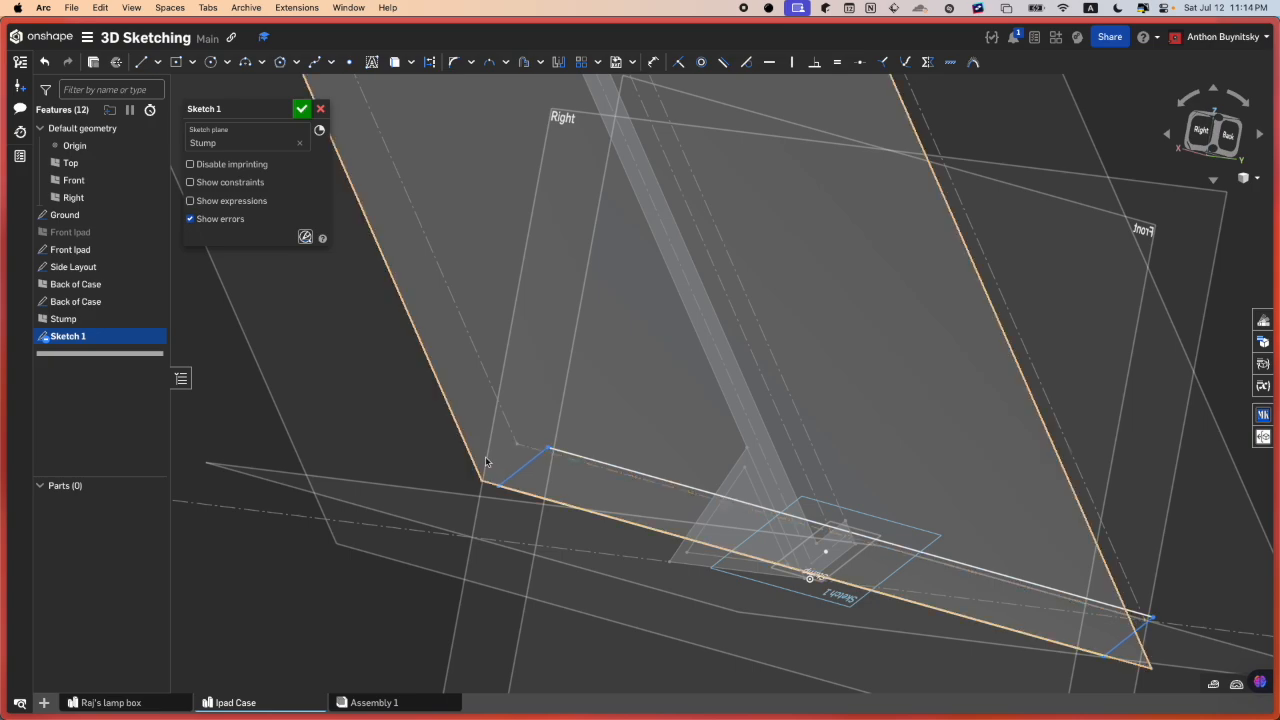
scroll(486, 462, "up", 5)
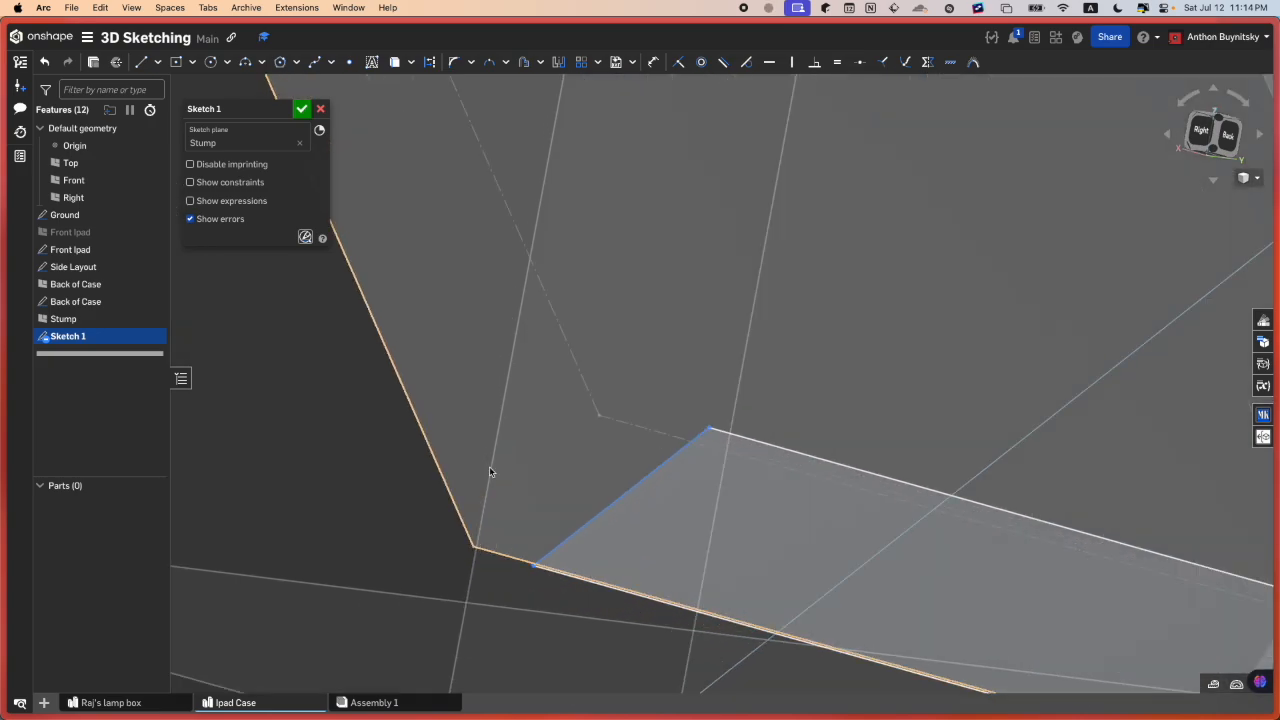
- Select the rectangle's free front corner and examine its position against the Back of Case corner from behind and below
left_click(535, 567)
scroll(522, 546, "down", 8)
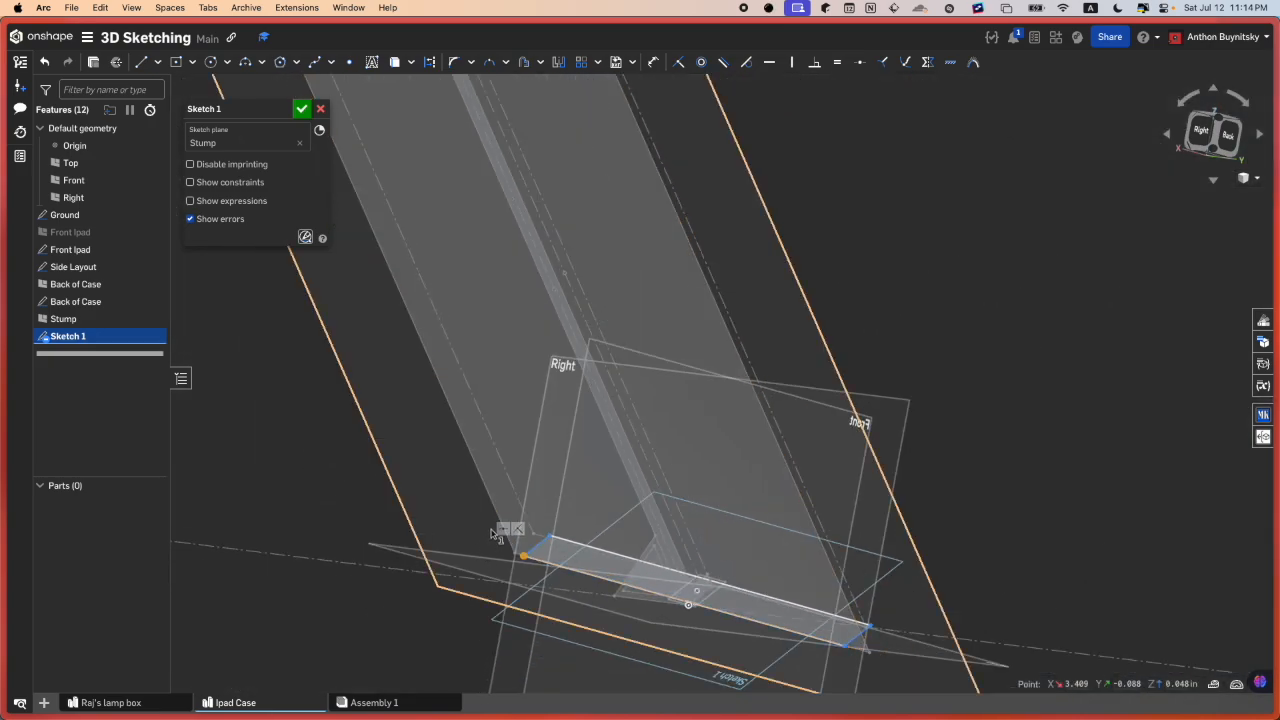
scroll(520, 542, "up", 3)
right_click_drag(1069, 250, 994, 252)
middle_click_drag(699, 447, 949, 383)
scroll(464, 490, "up", 4)
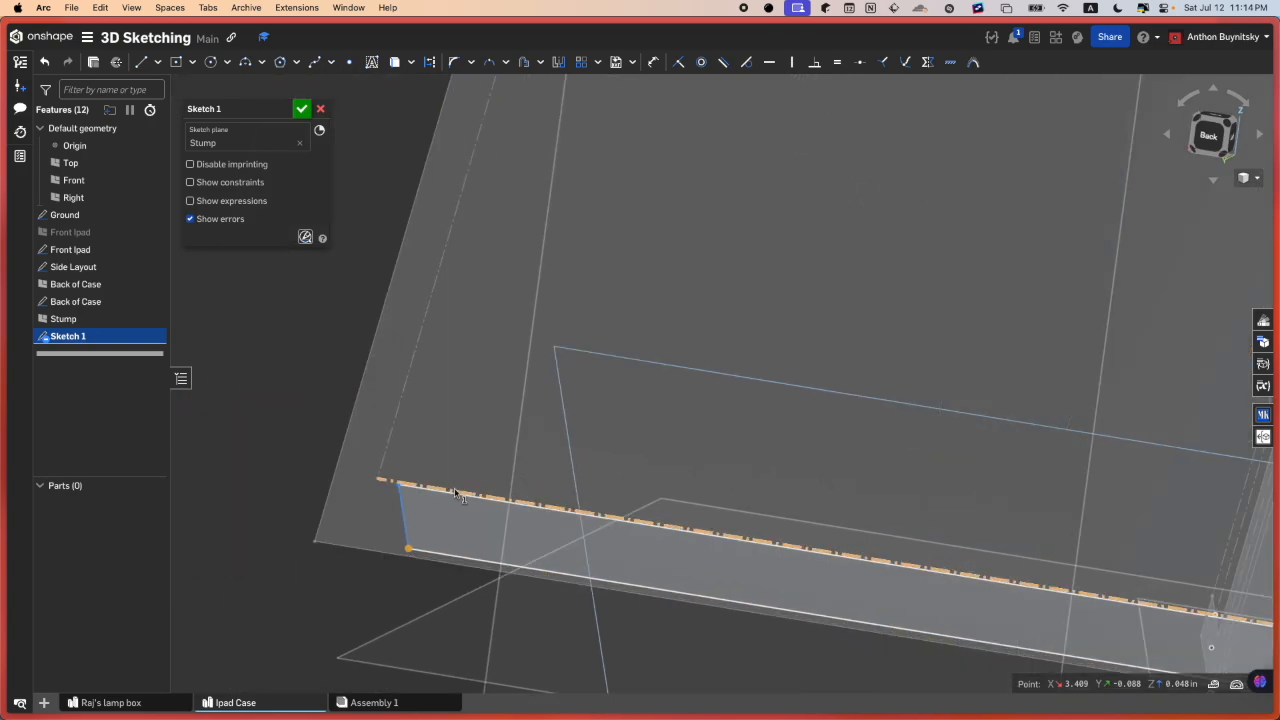
mouse_move(466, 490)
right_mouse_down()
mouse_move(488, 442)
mouse_move(481, 417)
mouse_move(477, 438)
right_mouse_up()
middle_click_drag(450, 554, 507, 578)
scroll(548, 560, "up", 4)
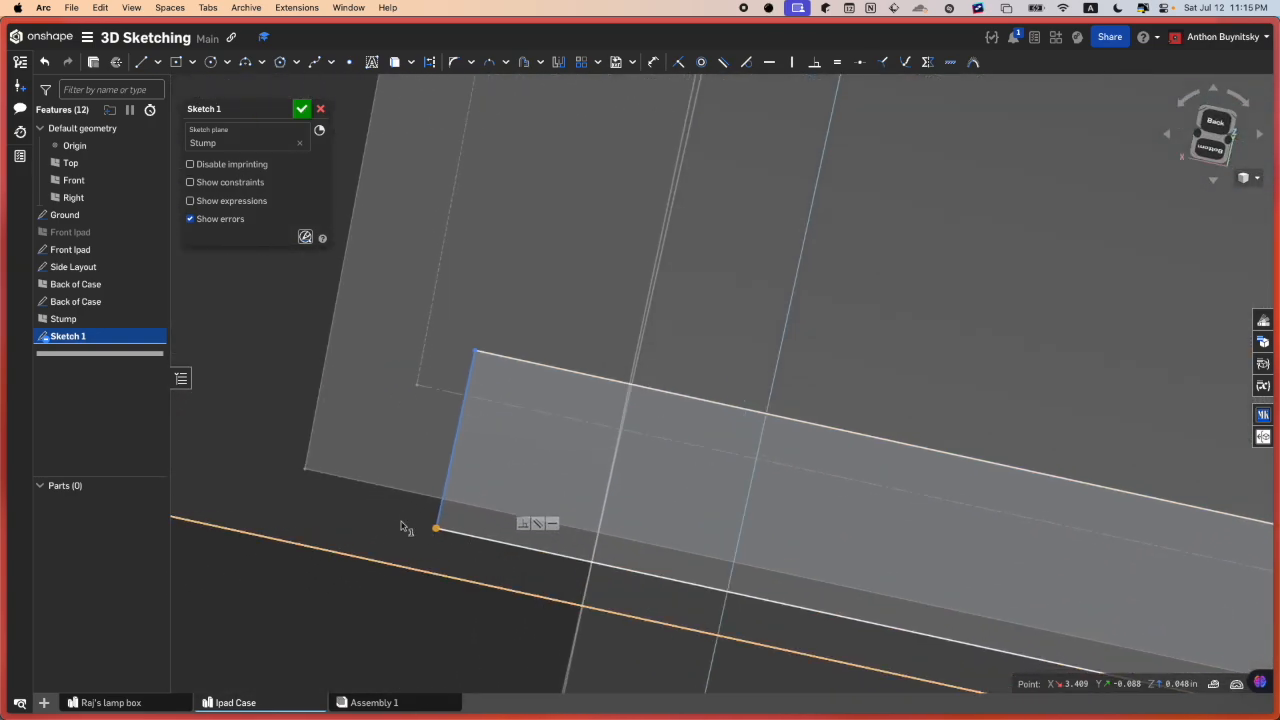
right_click_drag(402, 520, 404, 514)
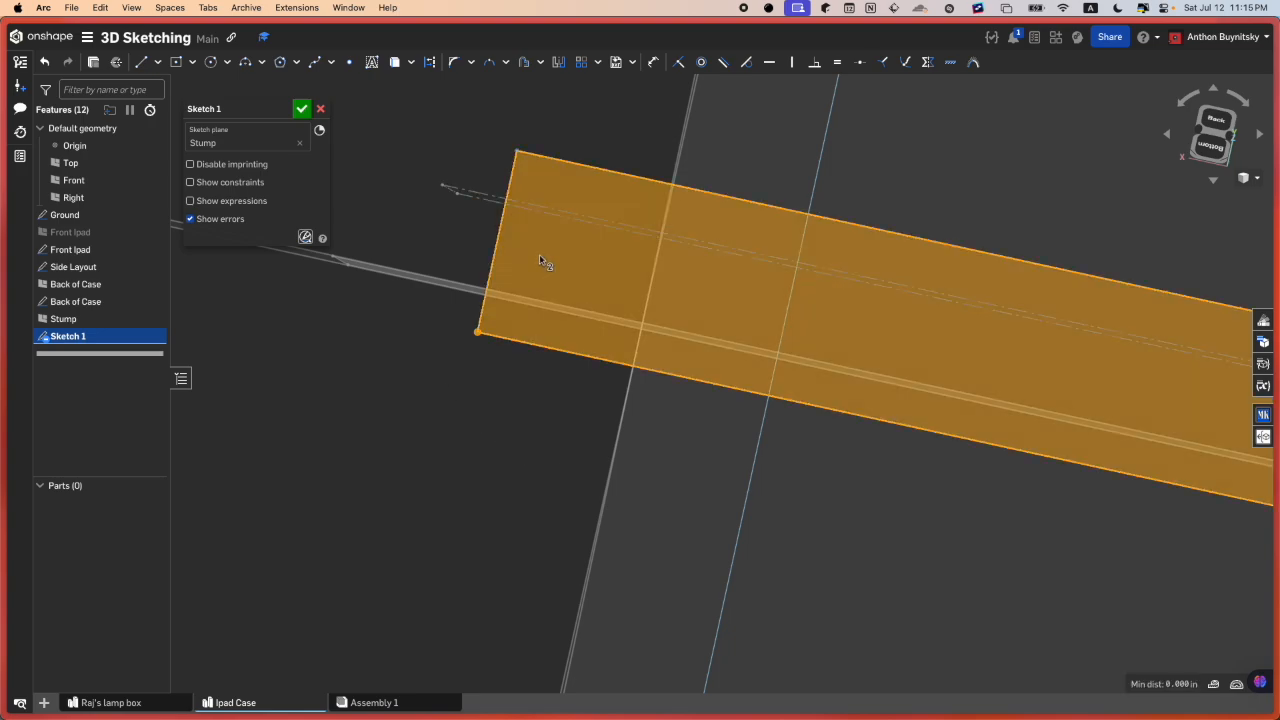
mouse_move(543, 260)
right_mouse_down()
mouse_move(554, 252)
mouse_move(482, 291)
mouse_move(517, 302)
right_mouse_up()
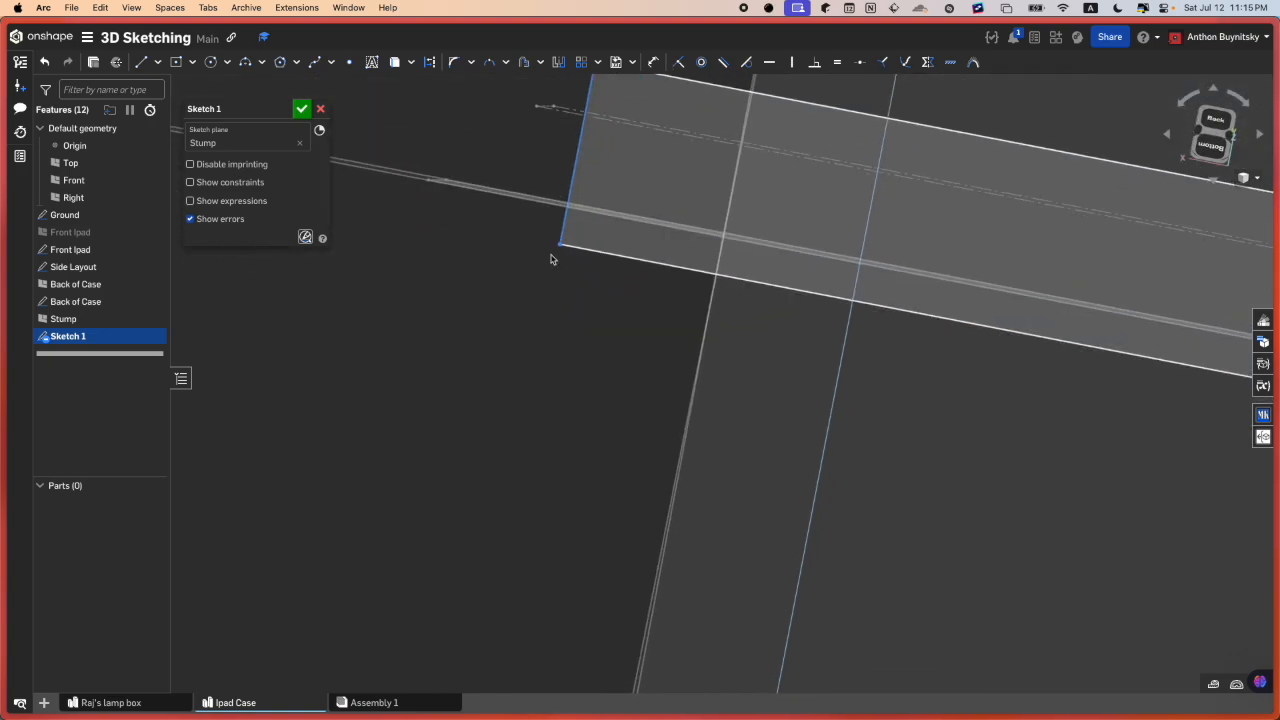
- Drag the rectangle's short end out to the Back of Case corner and measure the distance between the two corner points
left_click_drag(558, 246, 463, 215)
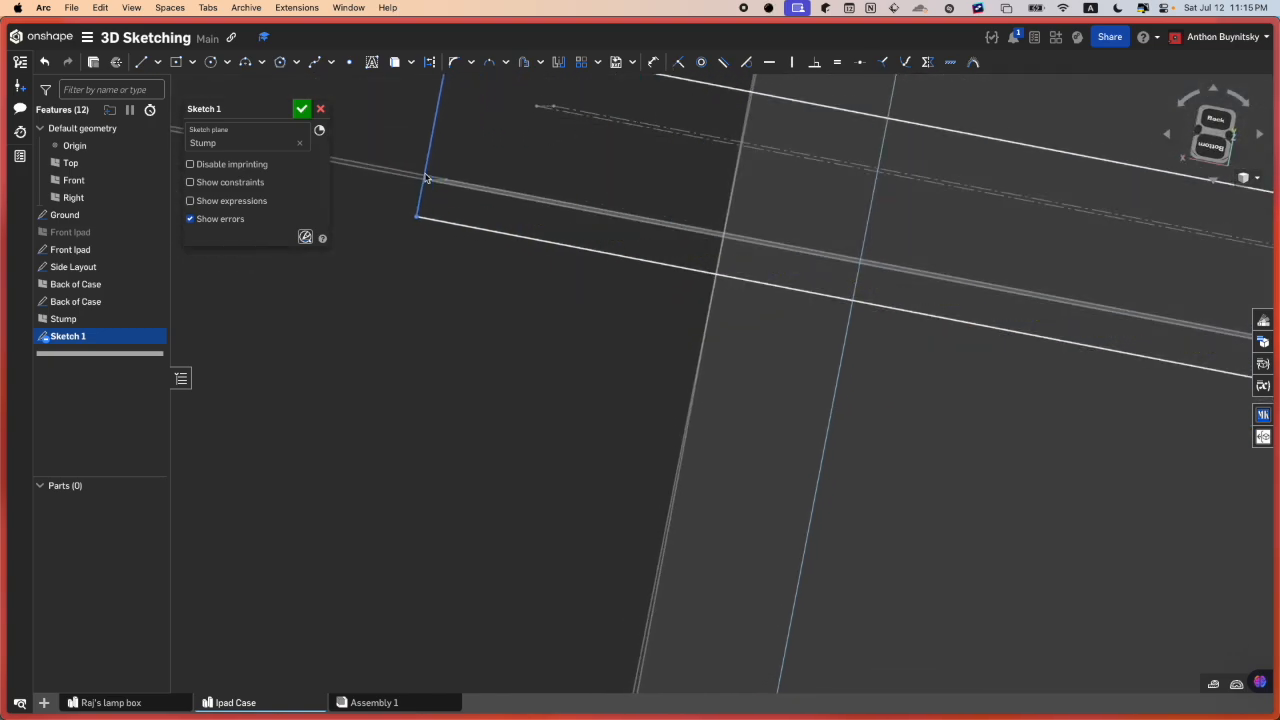
scroll(428, 186, "up", 8)
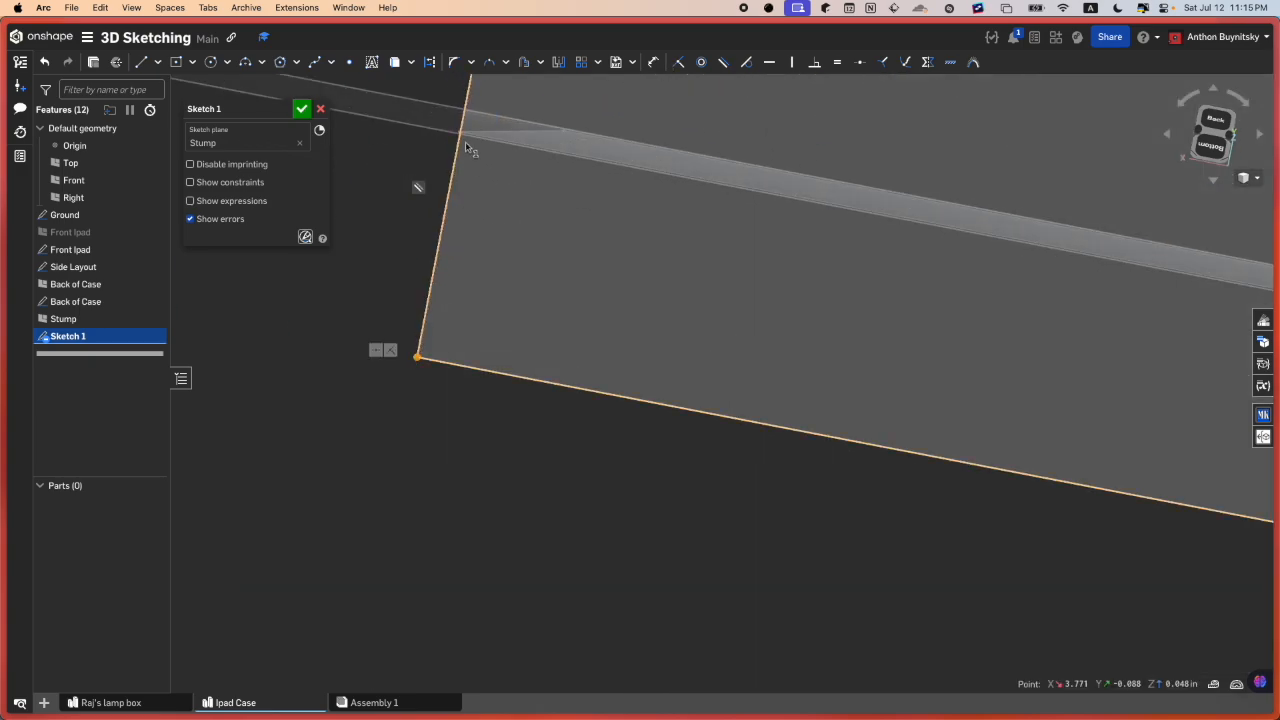
mouse_move(1180, 684)
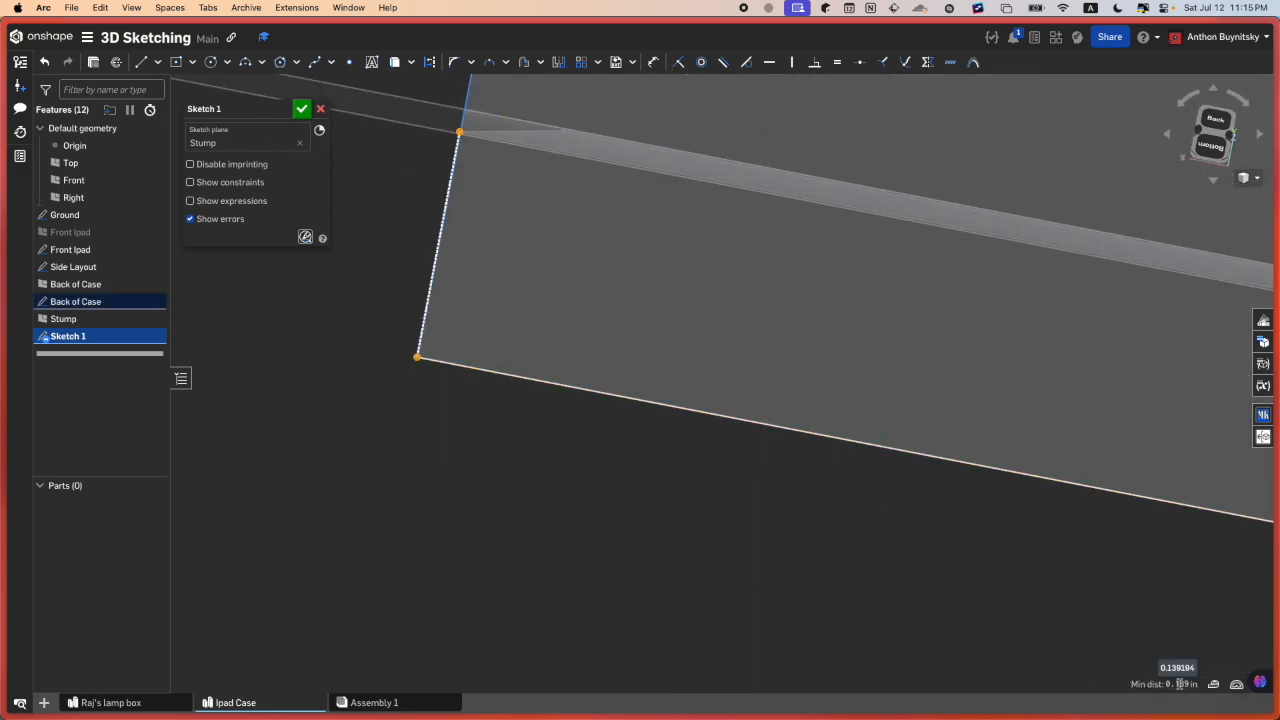
scroll(719, 543, "down", 5)
left_click(674, 521)
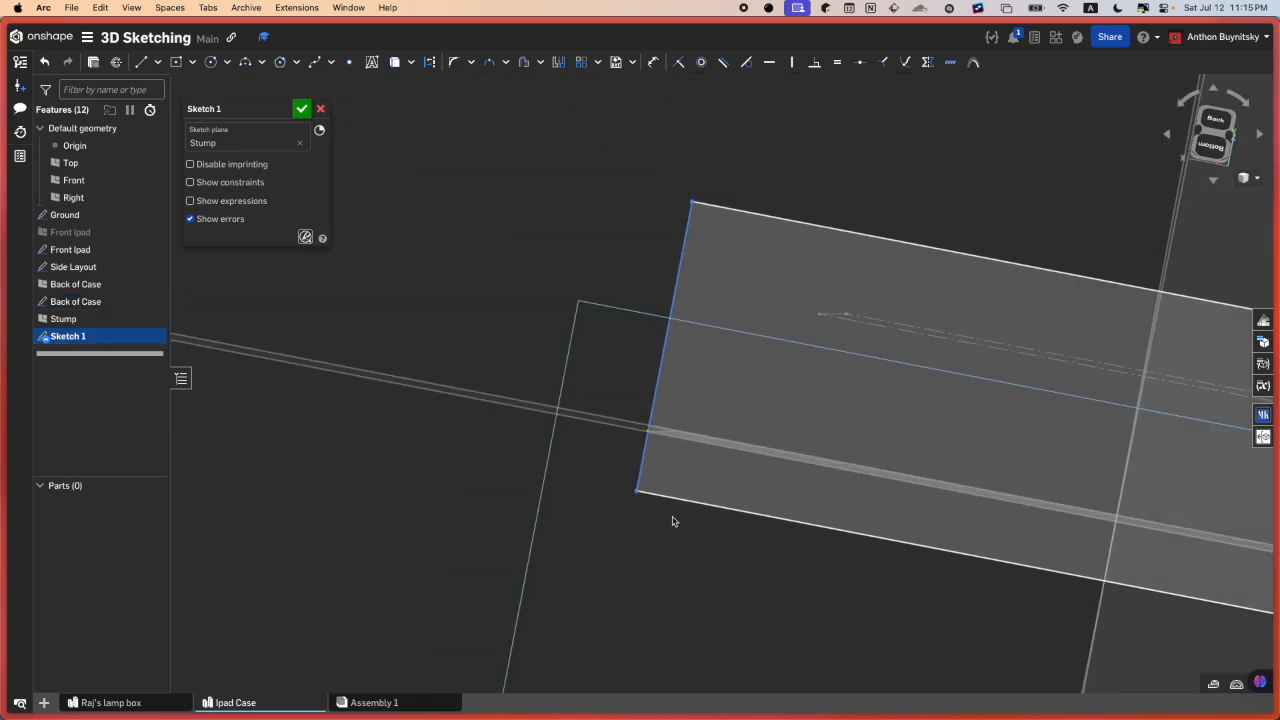
- Apply a vertical constraint between the rectangle's corner and the Back of Case corner point to fix the rectangle's length
scroll(634, 494, "up", 4)
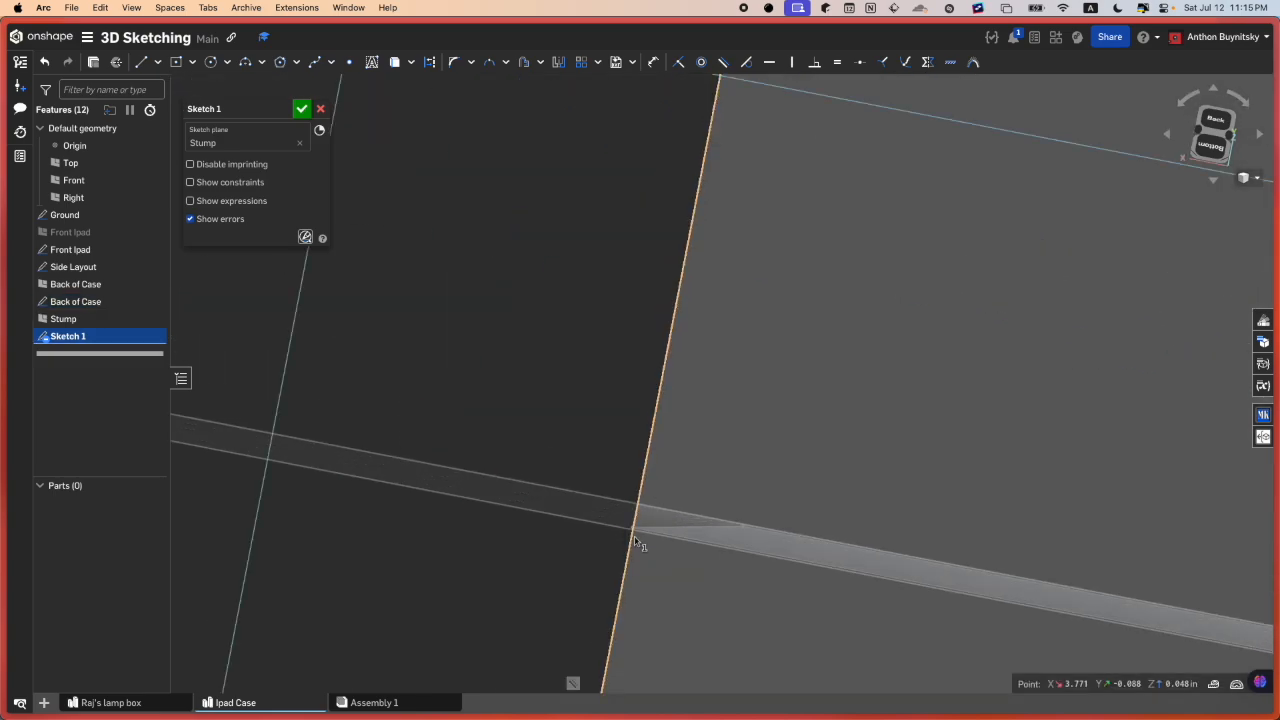
scroll(632, 534, "down", 3)
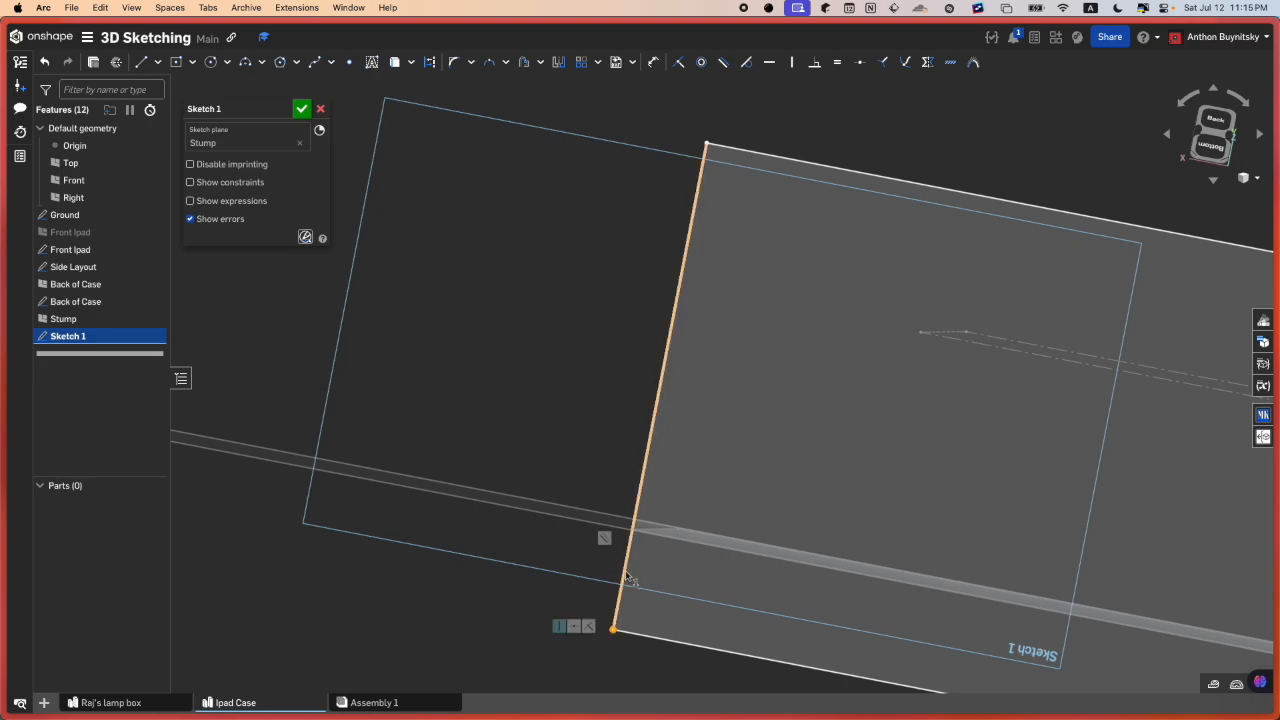
scroll(634, 532, "down", 3)
scroll(635, 531, "down", 3)
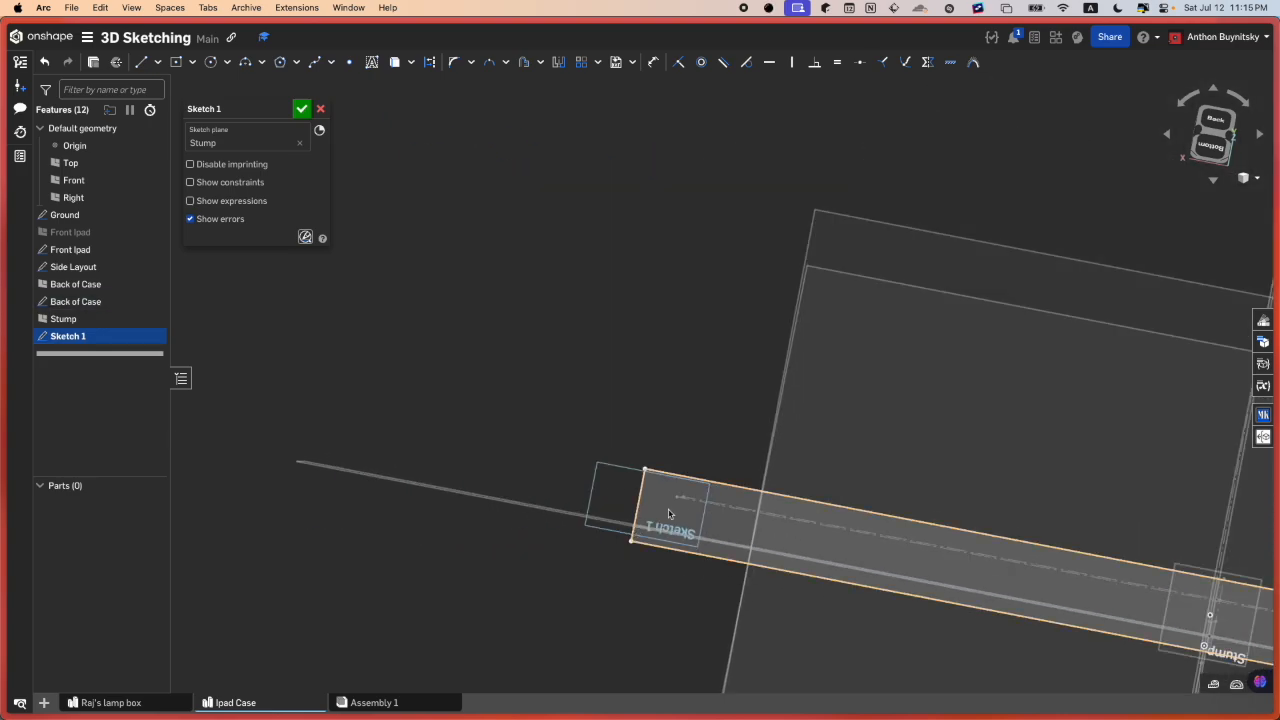
- Rename the sketch as Stump and finish it
right_click_drag(669, 514, 716, 562)
scroll(641, 512, "up", 3)
right_click_drag(626, 557, 612, 572)
scroll(612, 572, "down", 10)
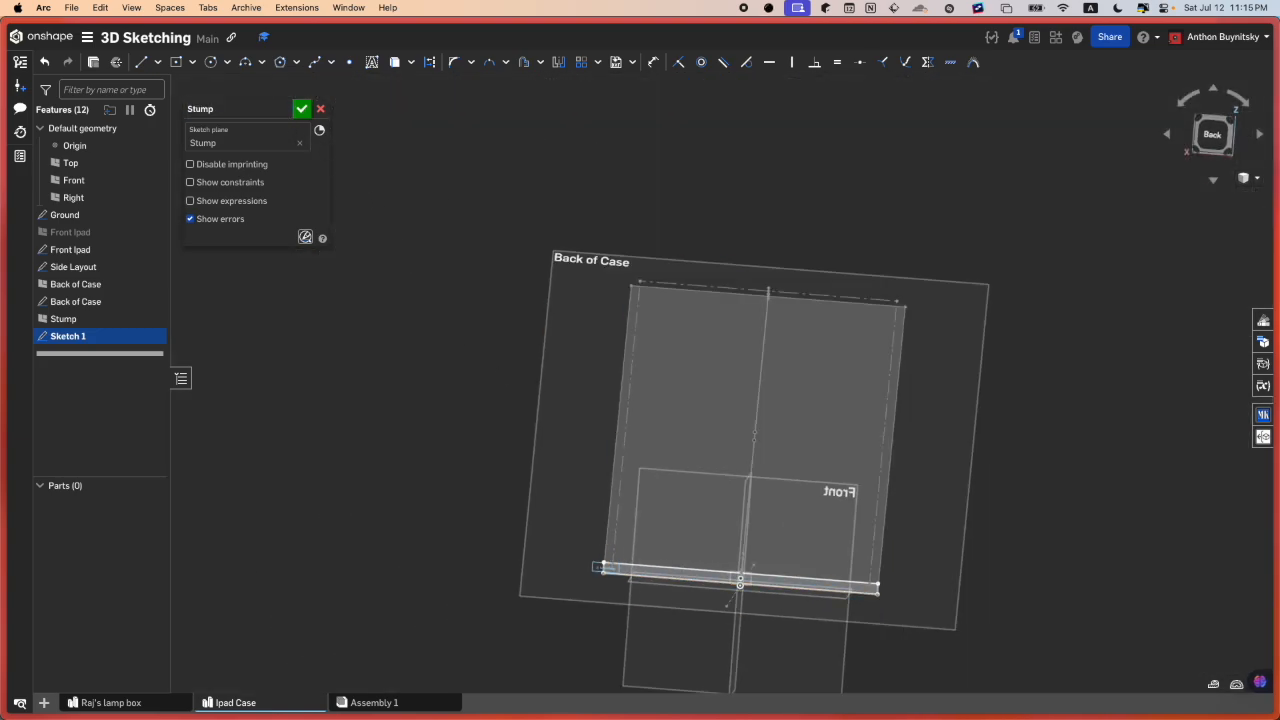
left_click(301, 108)
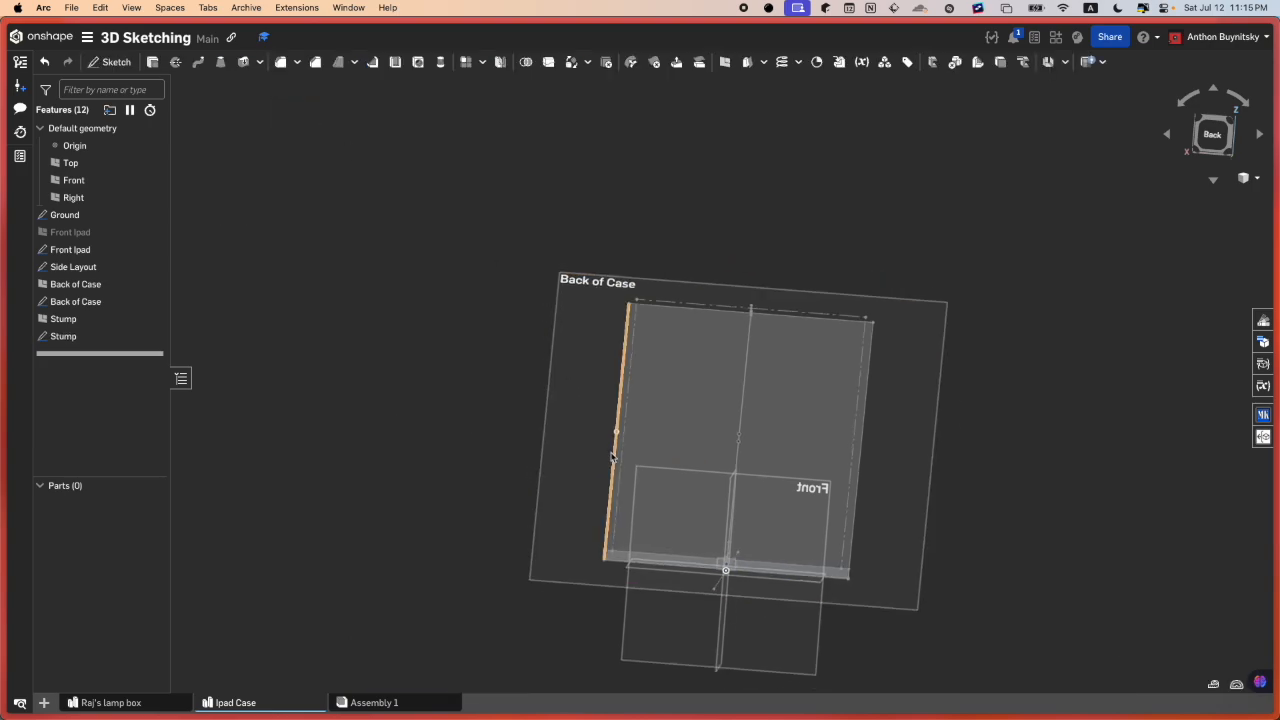
- Hide the Stump and Back of Case planes
scroll(612, 457, "down", 3)
right_click_drag(612, 457, 728, 455)
scroll(654, 523, "up", 6)
right_click_drag(654, 523, 625, 498)
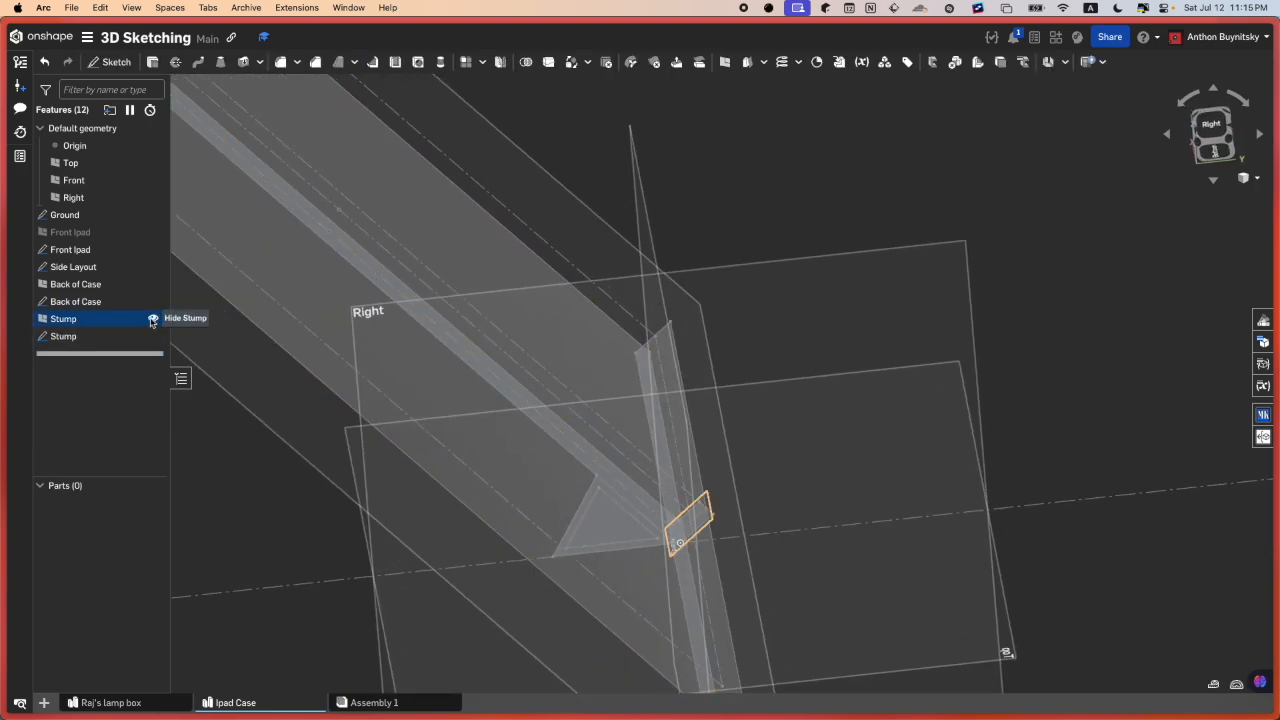
left_click(152, 320)
left_click(154, 286)
- Examine the triangular support profile in Side Layout from the side, including the length of its inner sloping edge
scroll(662, 364, "down", 5)
right_click_drag(660, 362, 659, 285)
scroll(783, 476, "up", 5)
middle_click_drag(785, 477, 697, 328)
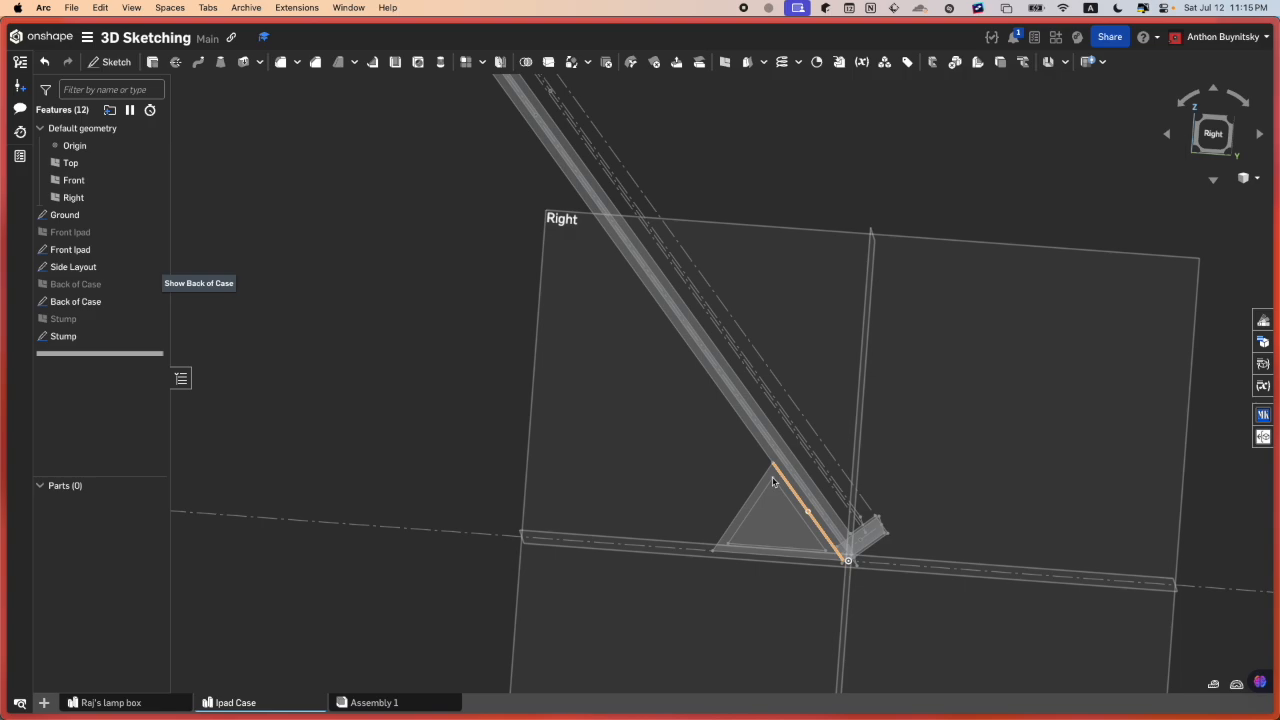
scroll(769, 515, "up", 1)
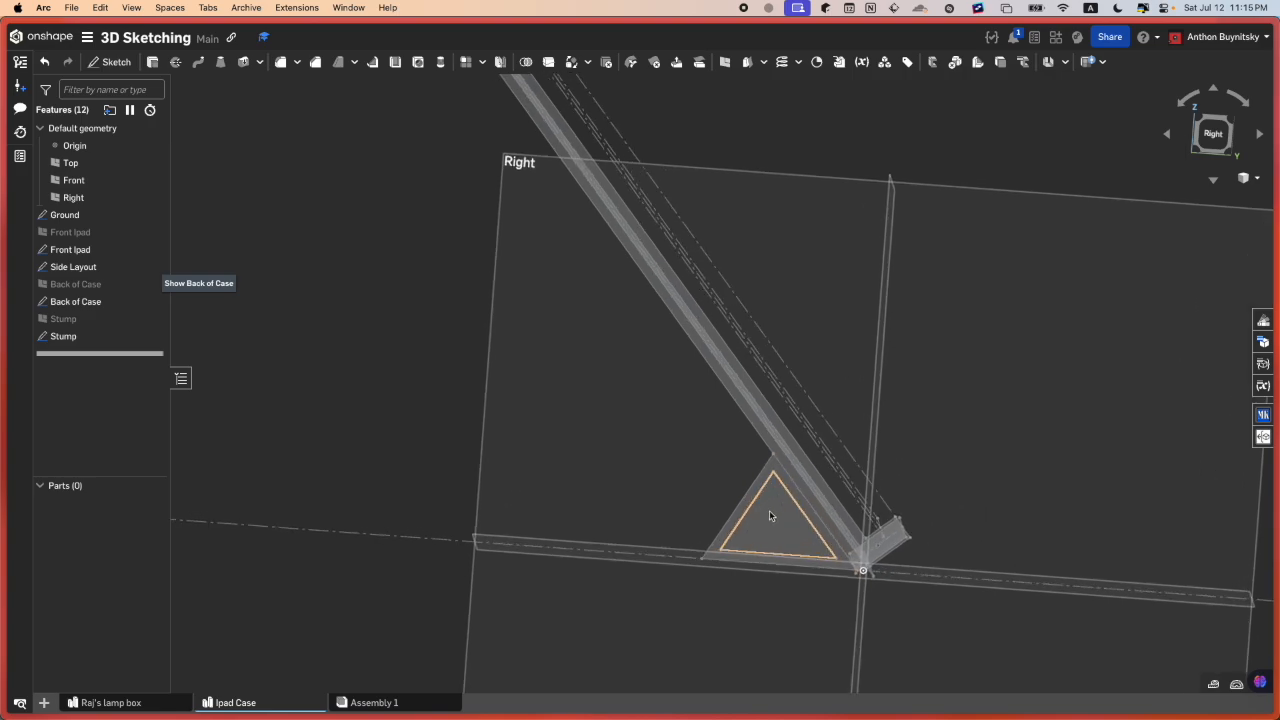
scroll(769, 515, "up", 2)
left_click(789, 484)
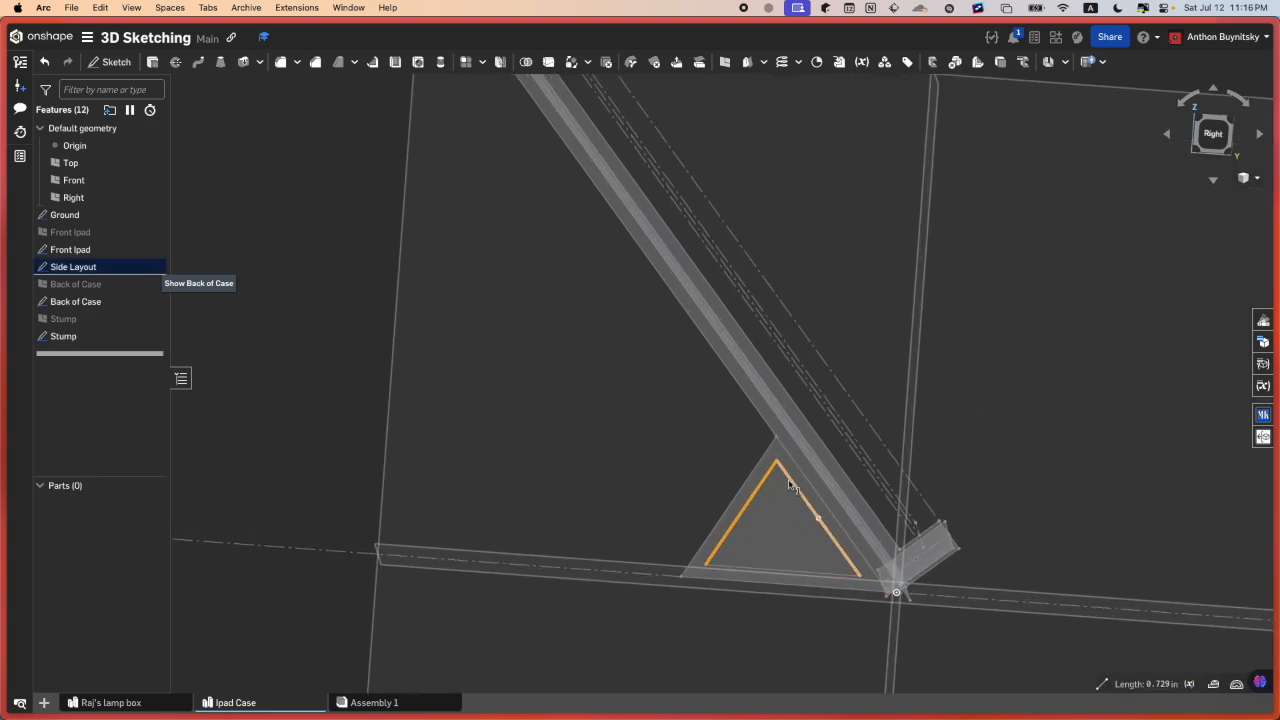
key("space")
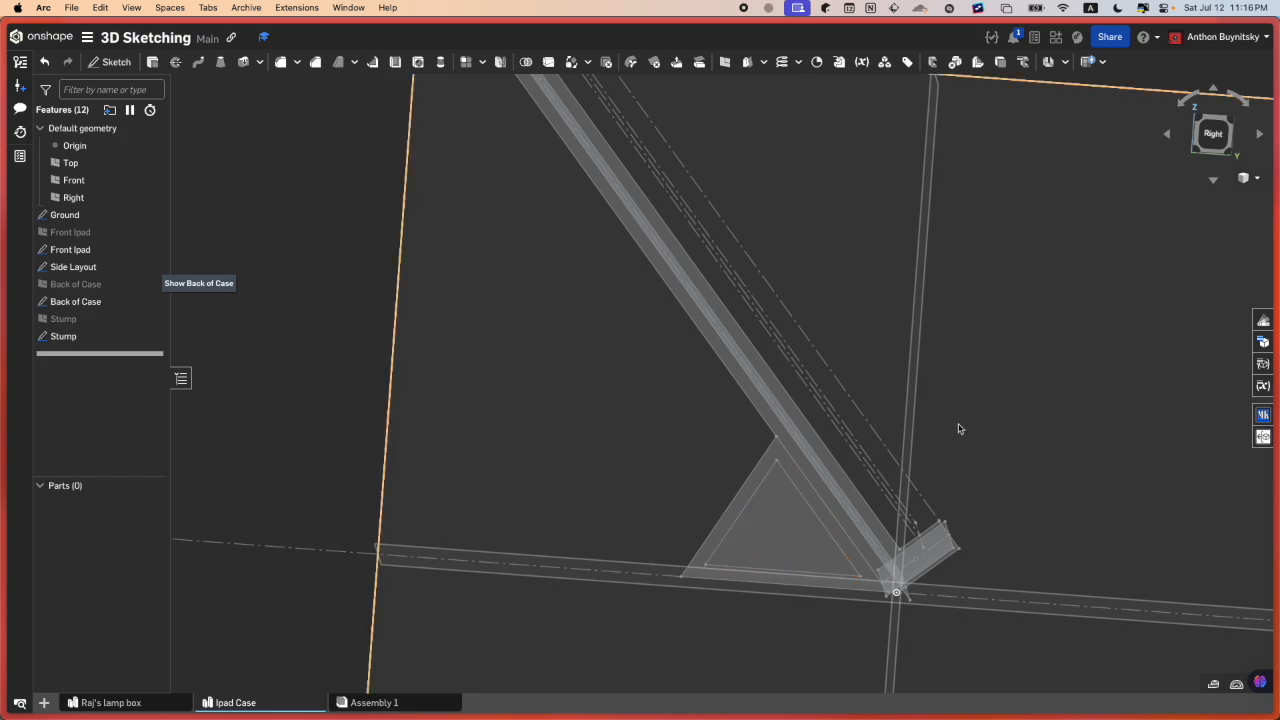
scroll(957, 429, "down", 3)
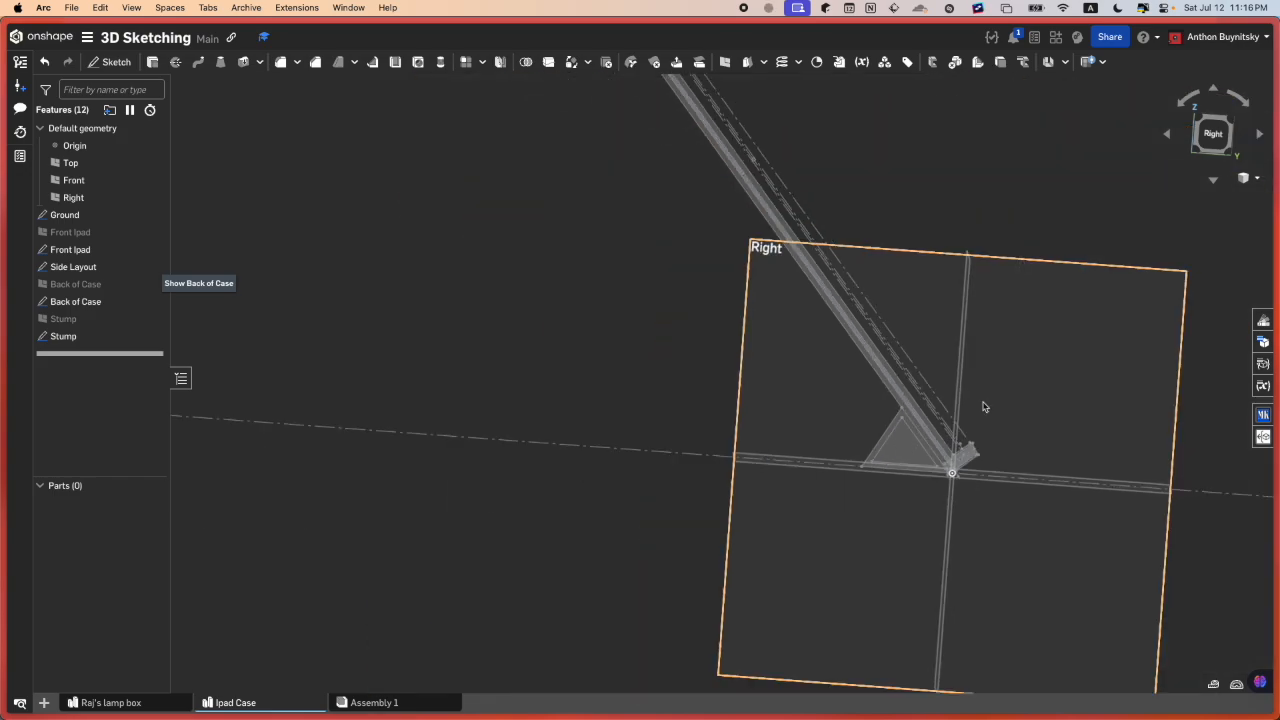
- Examine the Back of Case sketch face from the side, square to the face and in an isometric view
left_click(1216, 145)
scroll(562, 332, "up", 5)
scroll(737, 412, "down", 3)
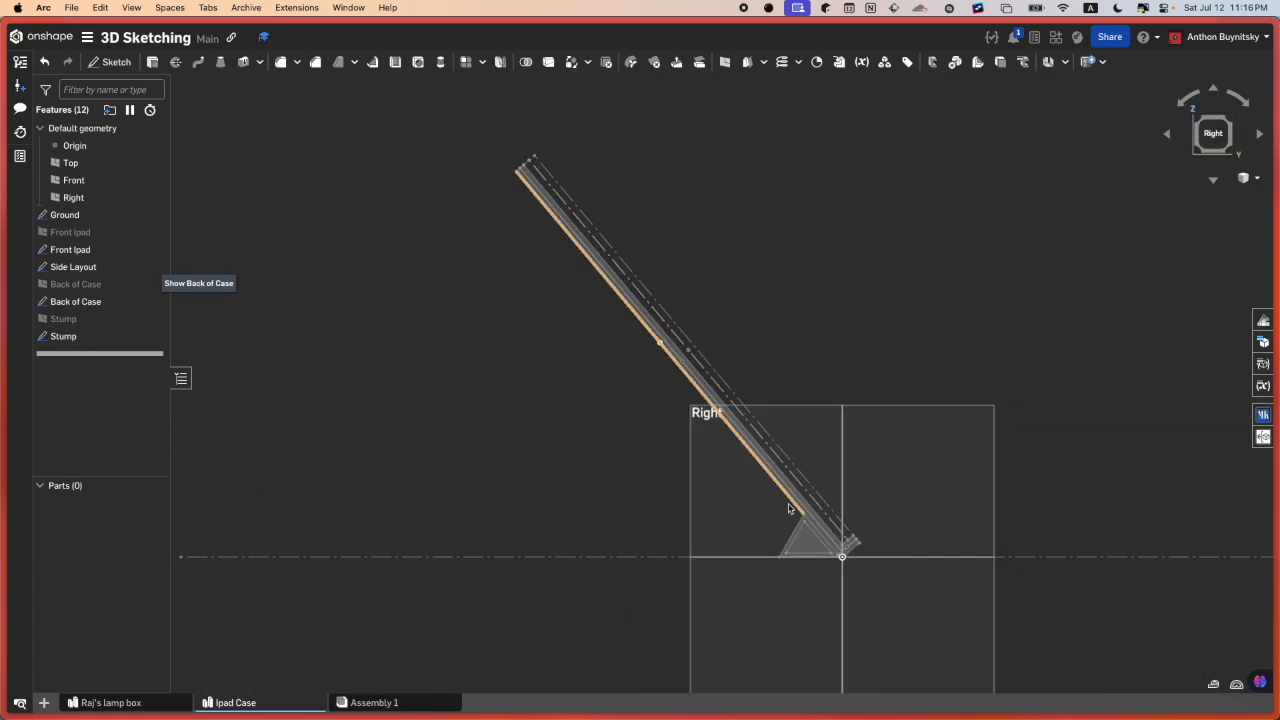
scroll(789, 509, "up", 4)
mouse_move(806, 508)
right_mouse_down()
mouse_move(749, 507)
mouse_move(950, 310)
mouse_move(983, 220)
right_mouse_up()
left_click(983, 222)
key("n")
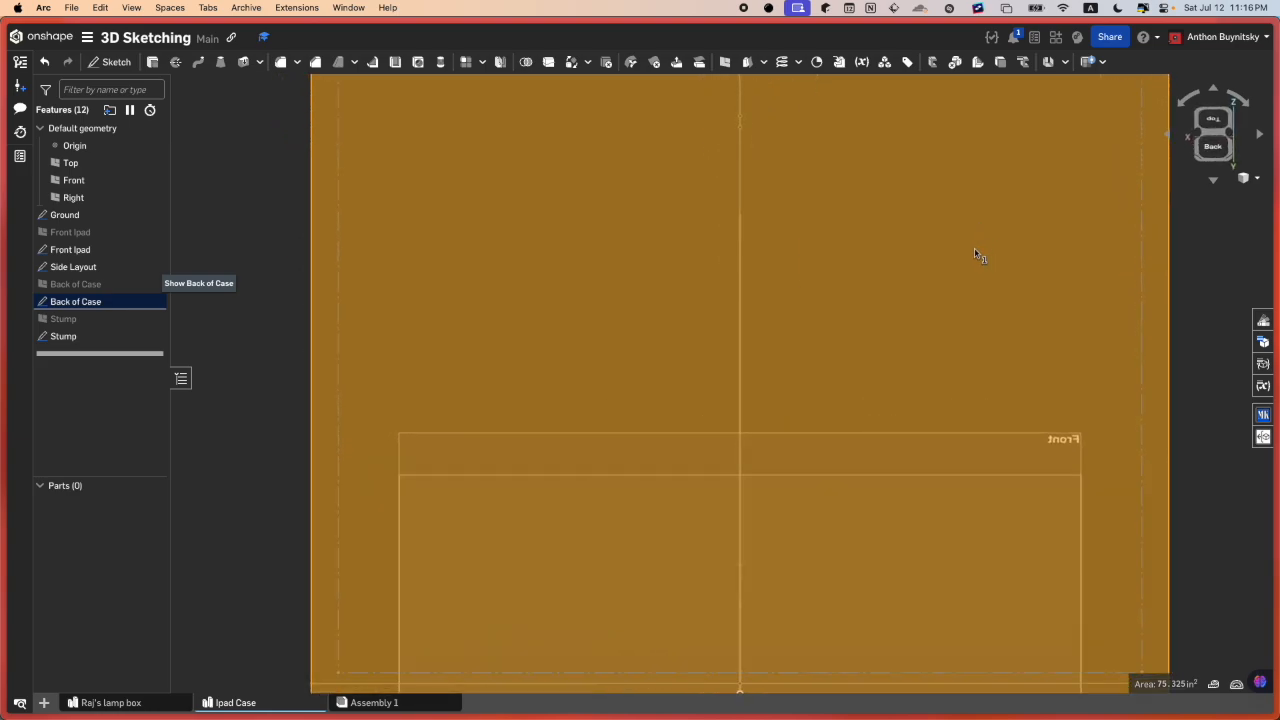
scroll(928, 297, "down", 5)
scroll(924, 297, "up", 1)
middle_click_drag(911, 301, 874, 390)
right_click_drag(874, 392, 910, 371)
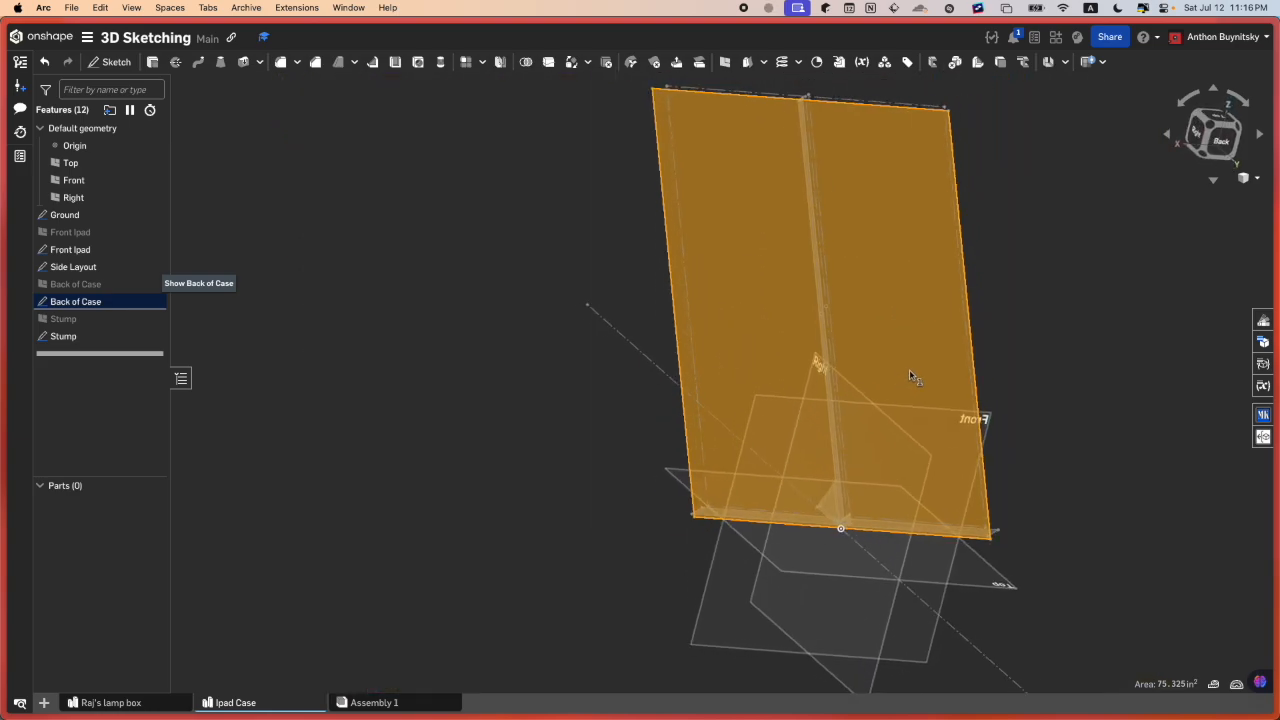
scroll(770, 381, "up", 4)
left_click(778, 374)
mouse_move(771, 383)
right_mouse_down()
mouse_move(785, 382)
mouse_move(769, 385)
right_mouse_up()
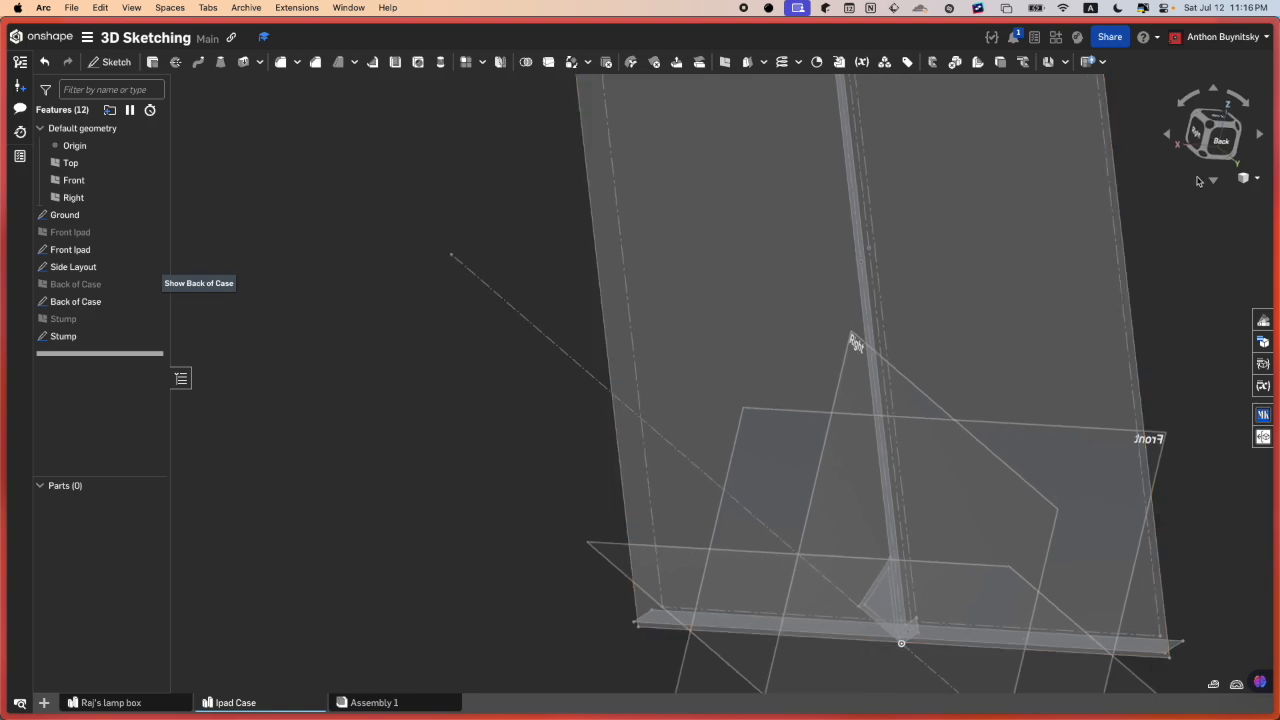
left_click(1211, 127)
scroll(677, 262, "up", 3)
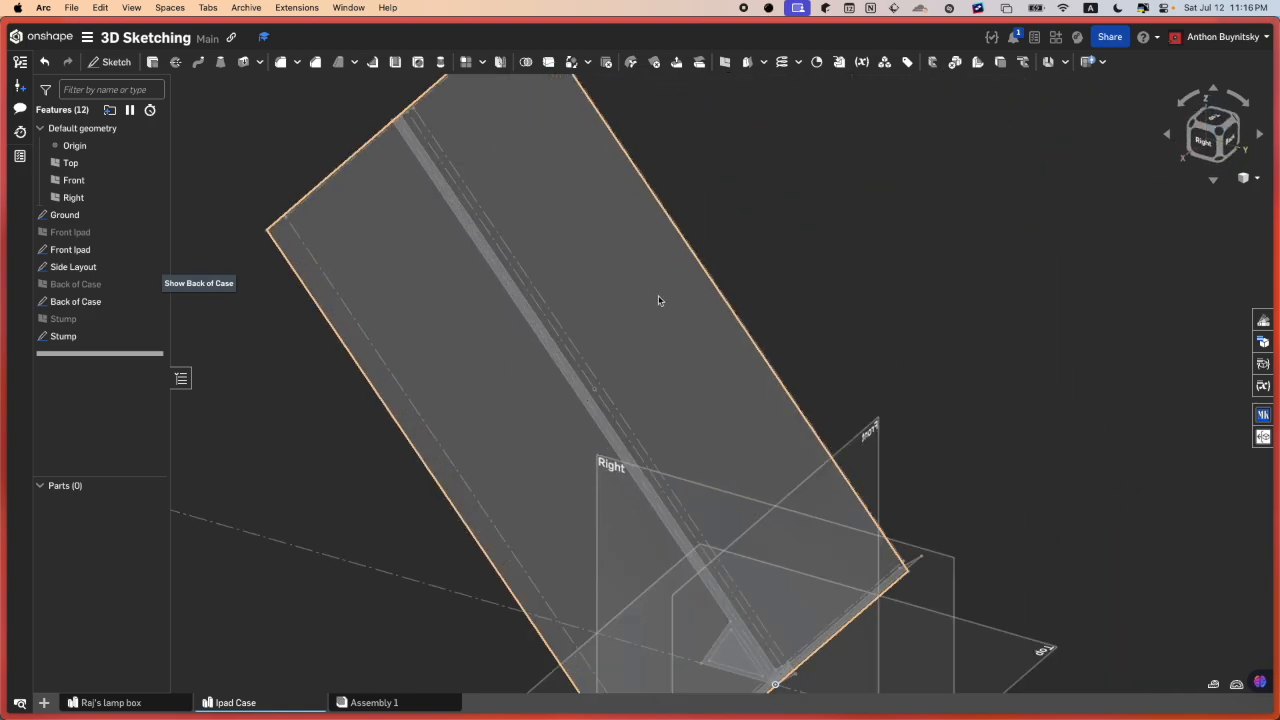
middle_click_drag(686, 276, 802, 190)
left_click(796, 208)
scroll(704, 379, "down", 2)
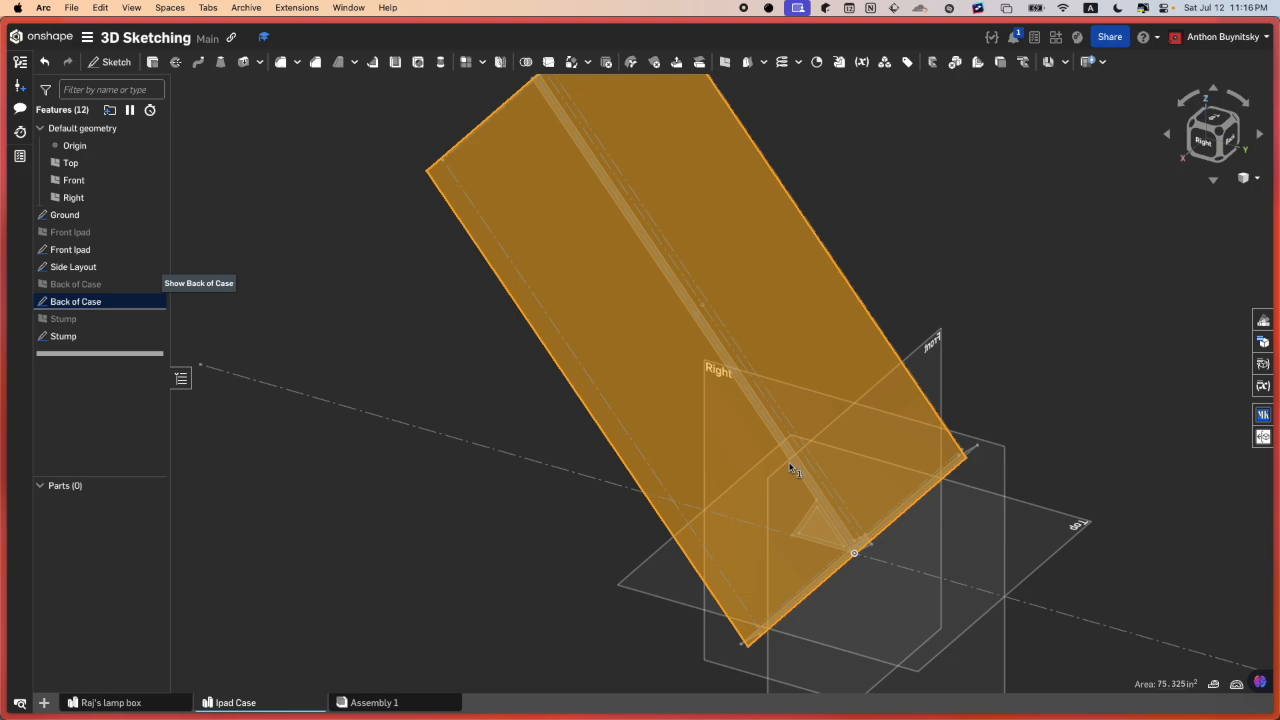
- Examine the Stump sketch along the bottom of the case, including its end edge, from several angles
scroll(885, 574, "up", 6)
scroll(840, 530, "up", 1)
left_click(845, 525)
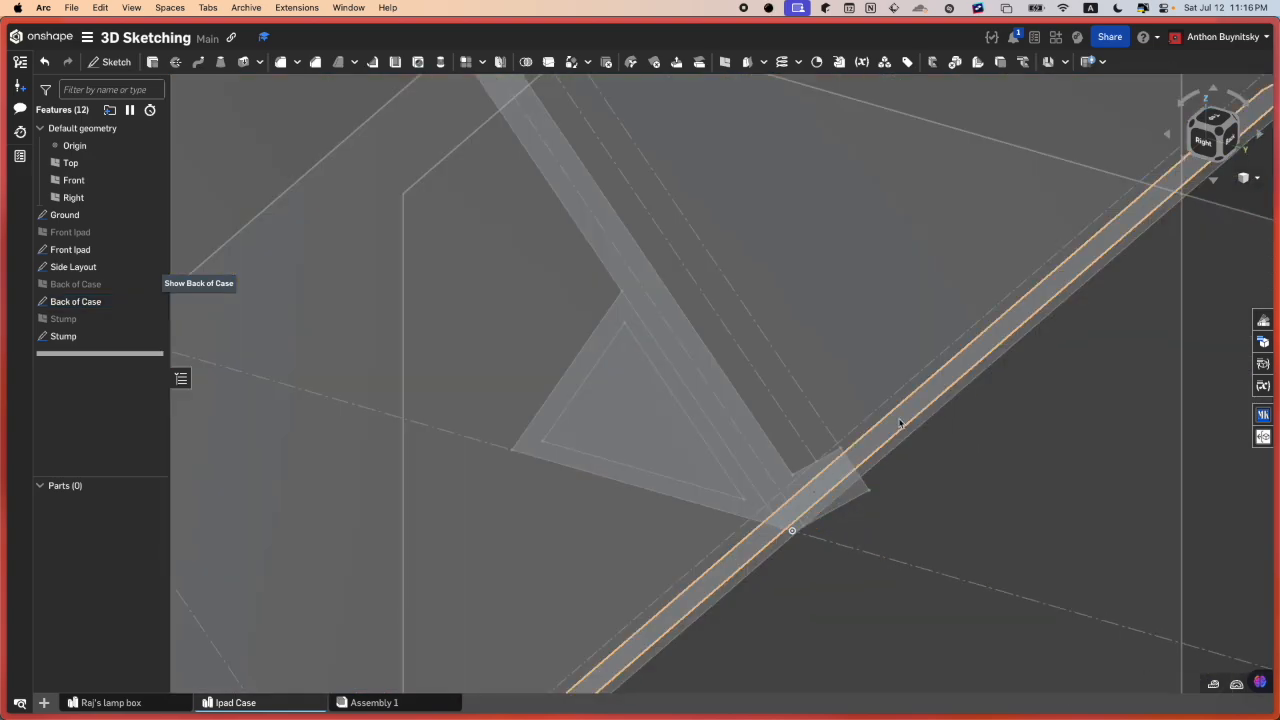
scroll(902, 422, "down", 4)
left_click(902, 423)
key("space")
scroll(1066, 260, "up", 2)
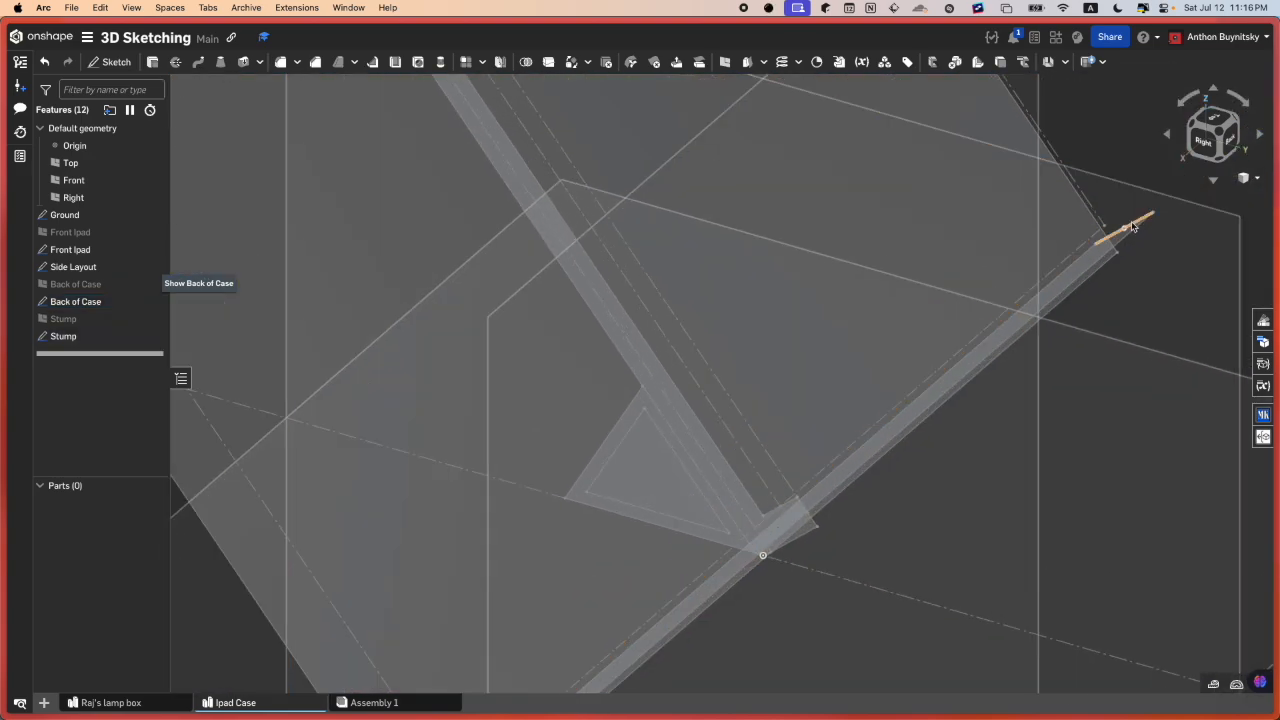
scroll(1126, 236, "up", 6)
left_click(1124, 239)
scroll(1122, 240, "down", 6)
scroll(1050, 298, "down", 6)
right_click_drag(1030, 303, 1066, 296)
middle_click_drag(1060, 300, 889, 466)
key("space")
scroll(863, 472, "up", 5)
right_click_drag(863, 472, 930, 408)
middle_click_drag(930, 408, 871, 457)
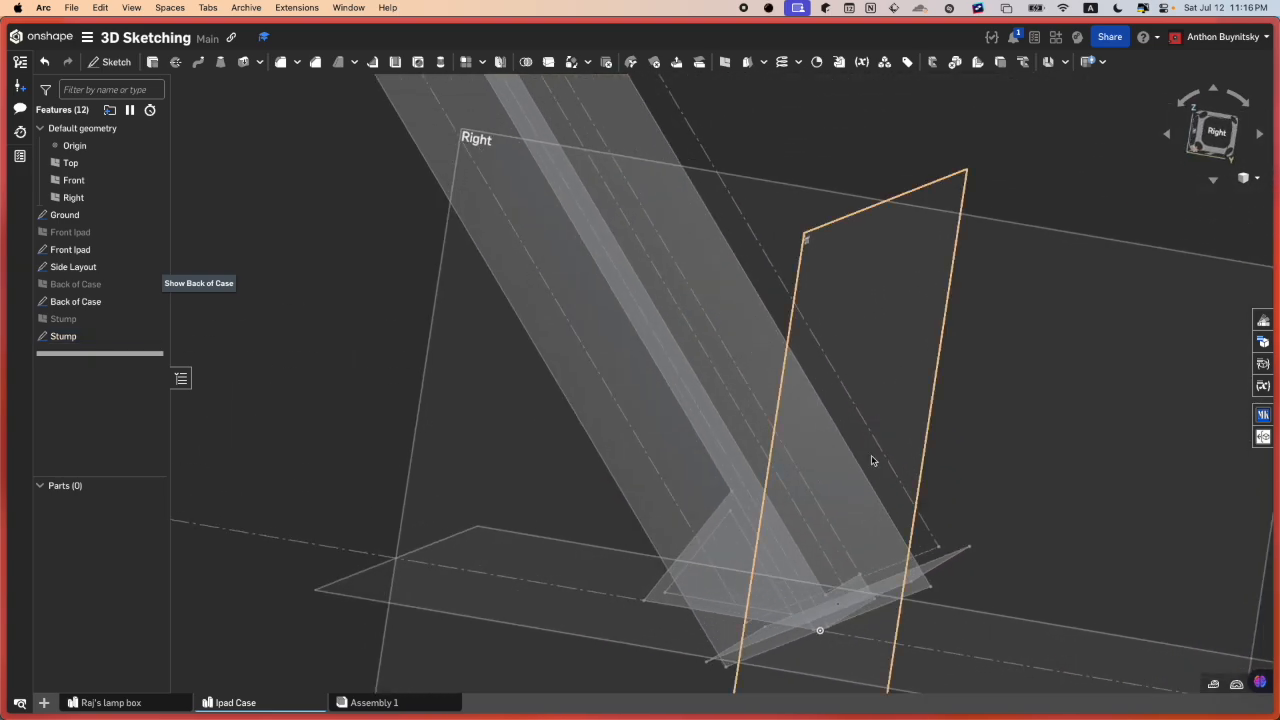
- Examine how the triangular support profile meets the case back and the ground line
left_click(663, 588)
scroll(791, 443, "down", 6)
mouse_move(791, 443)
right_mouse_down()
mouse_move(774, 463)
mouse_move(792, 453)
right_mouse_up()
key("space")
scroll(793, 458, "up", 5)
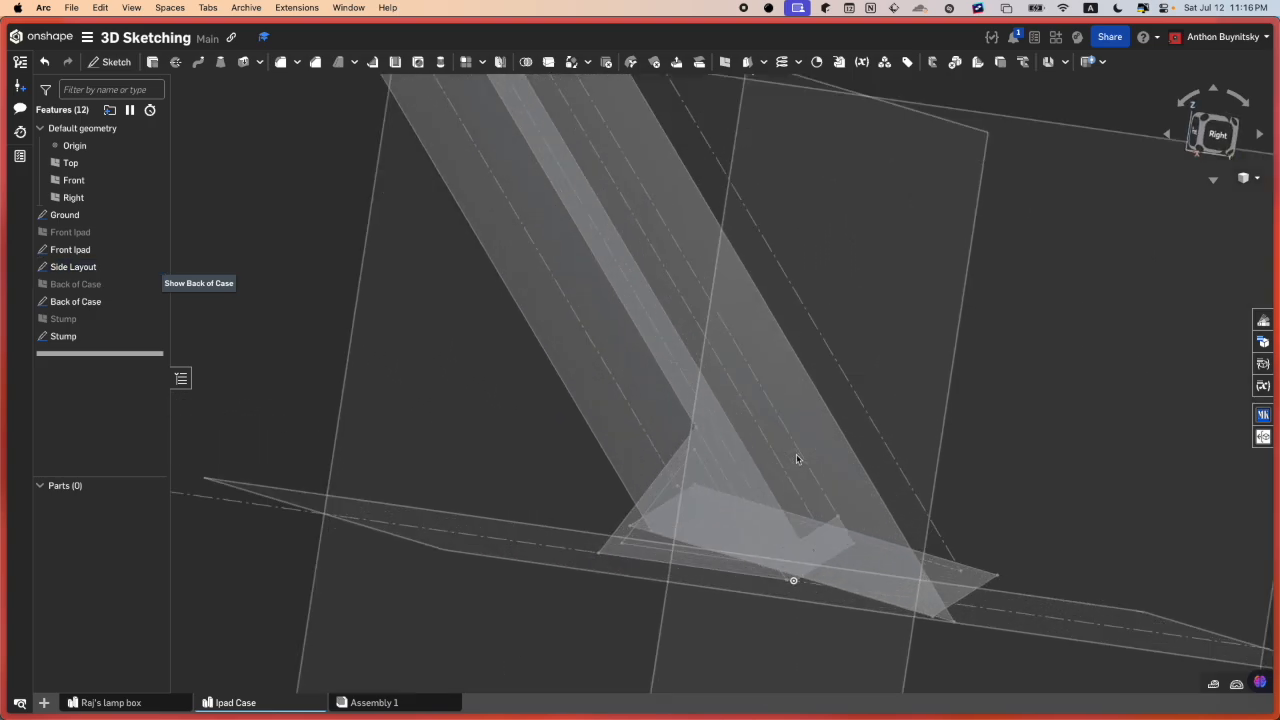
right_click_drag(787, 453, 782, 458)
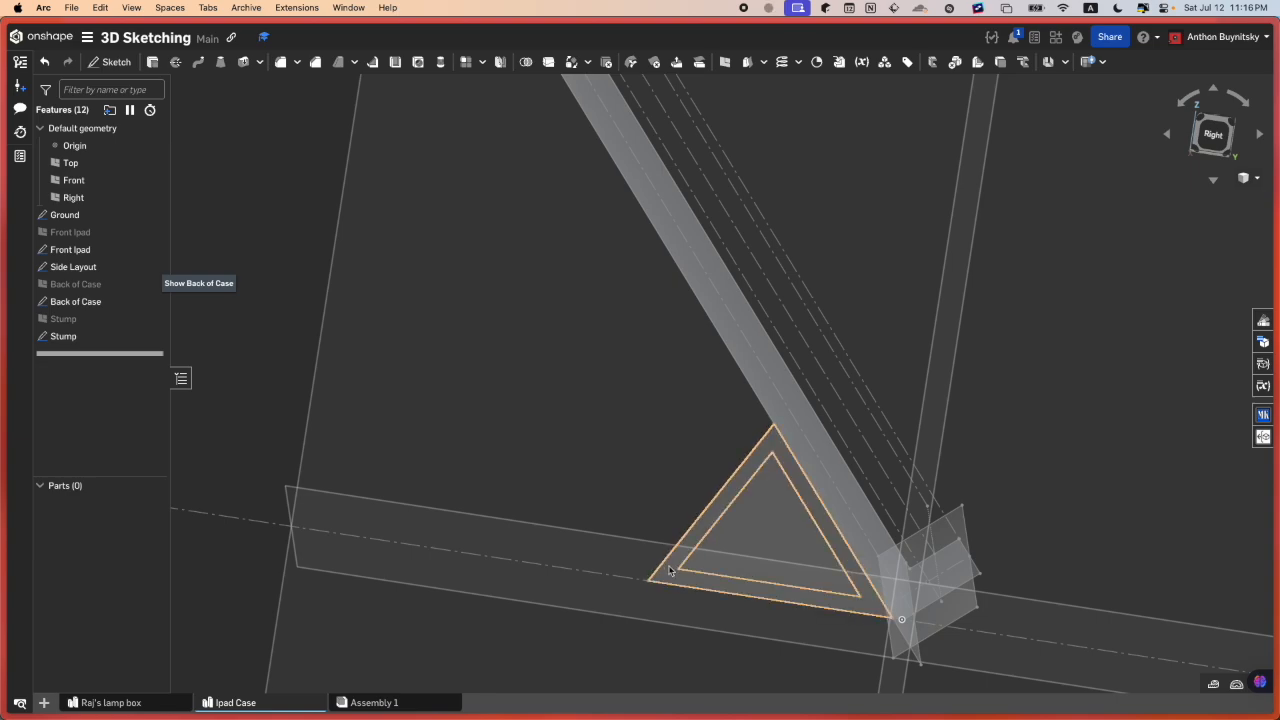
scroll(670, 571, "up", 3)
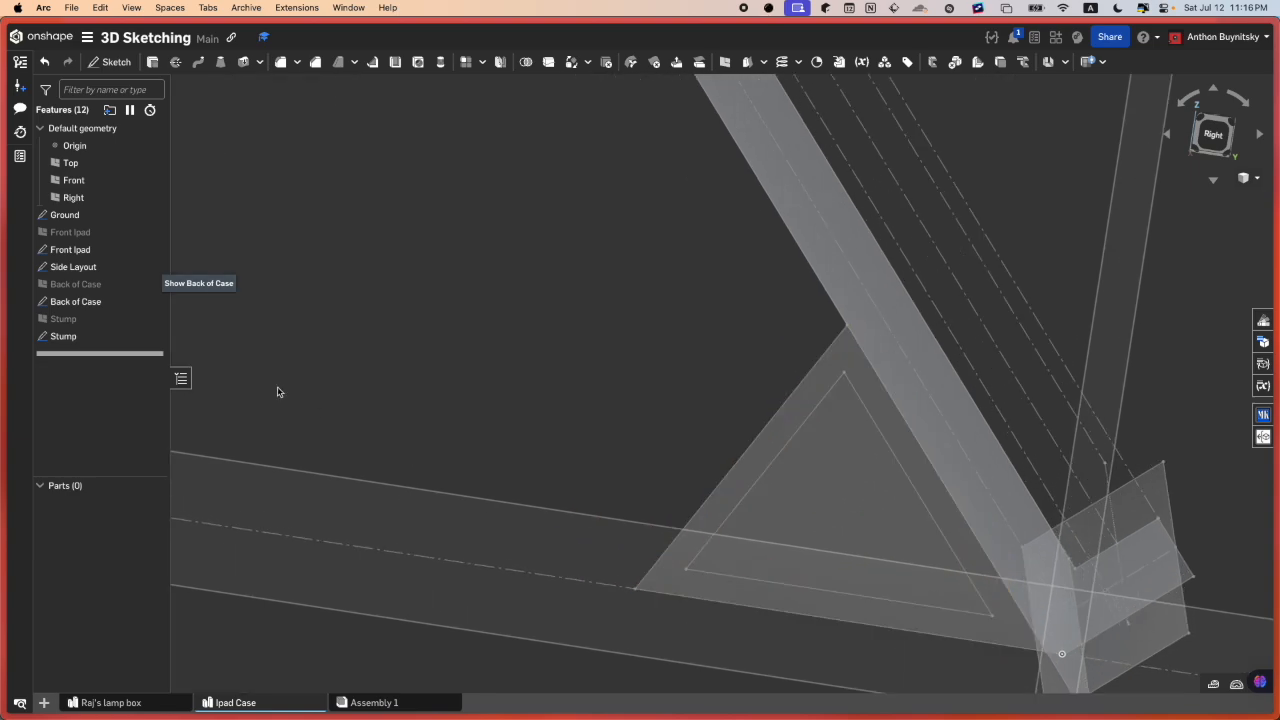
- Review the Ground, Front Ipad and Side Layout sketches in turn, and close the Side Layout sketch without editing it
double_click(57, 216)
double_click(64, 250)
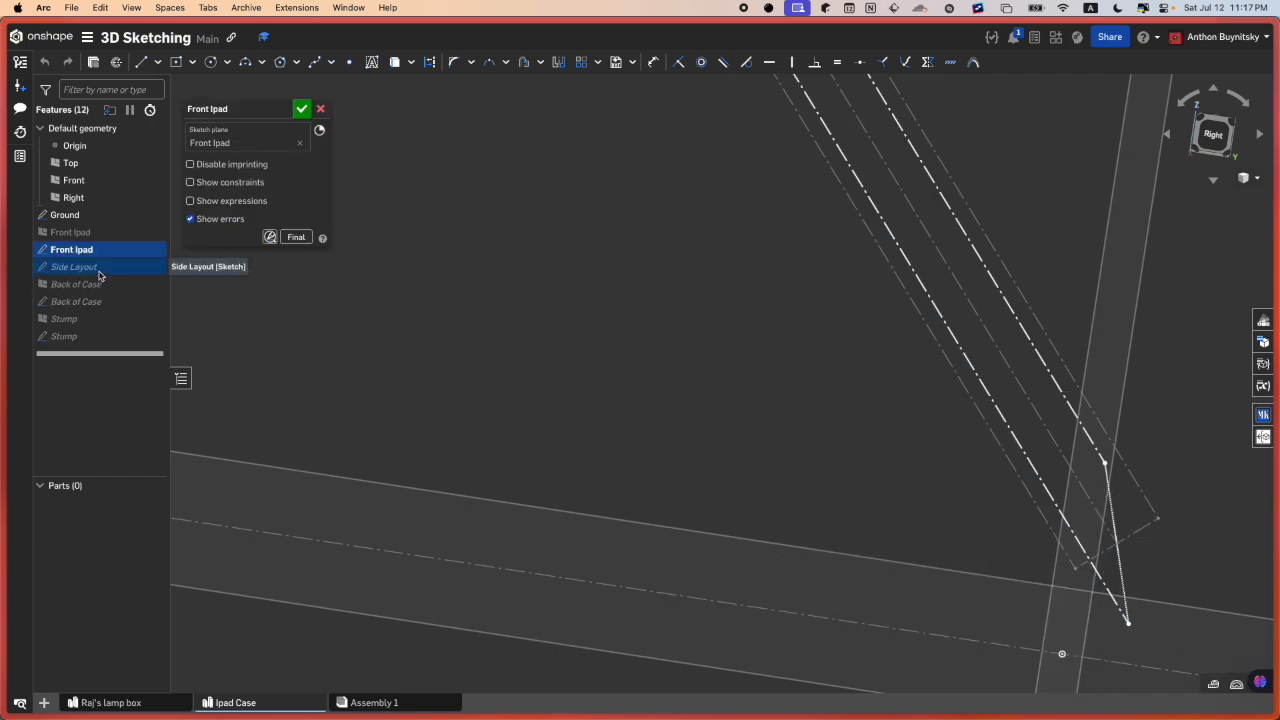
double_click(75, 267)
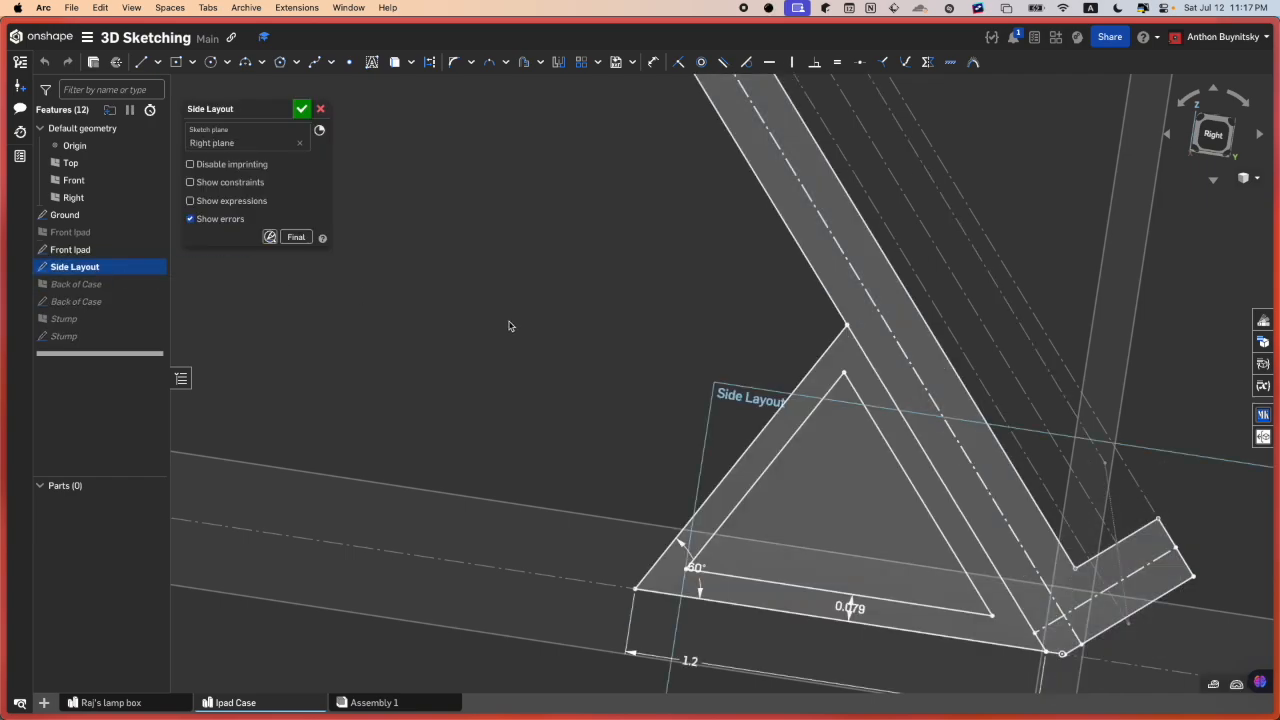
left_click(848, 338)
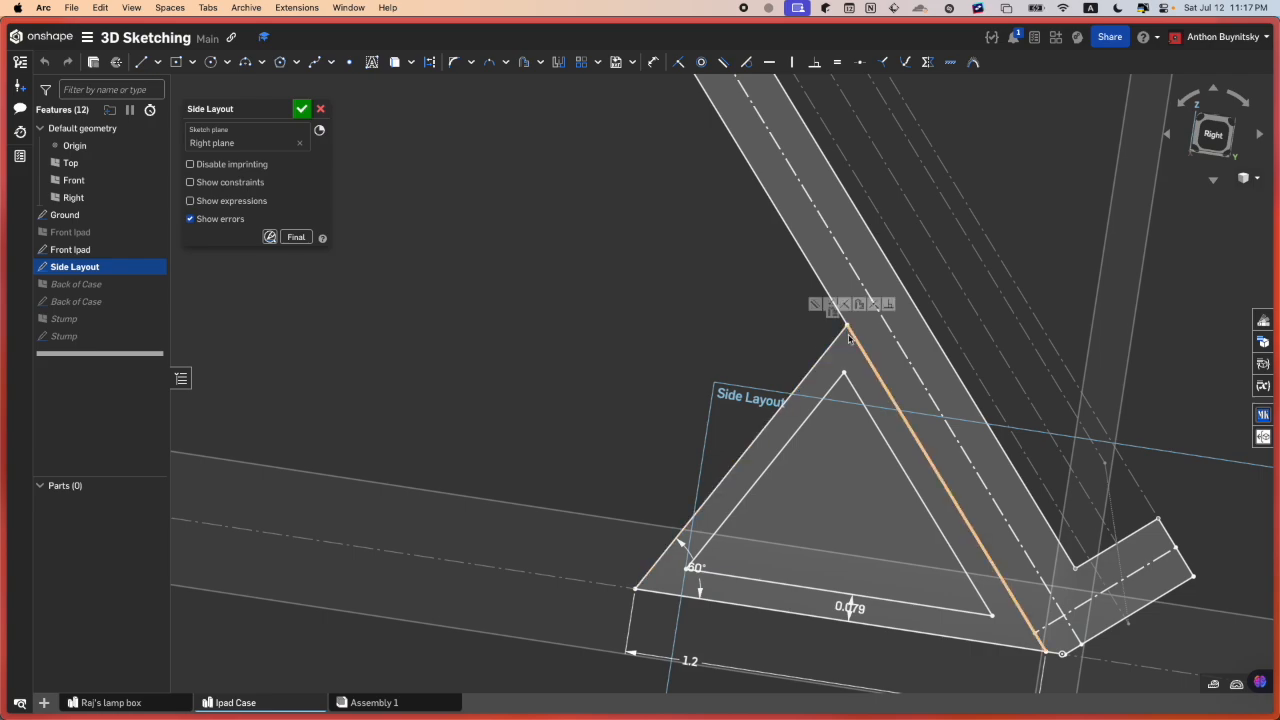
left_click(302, 108)
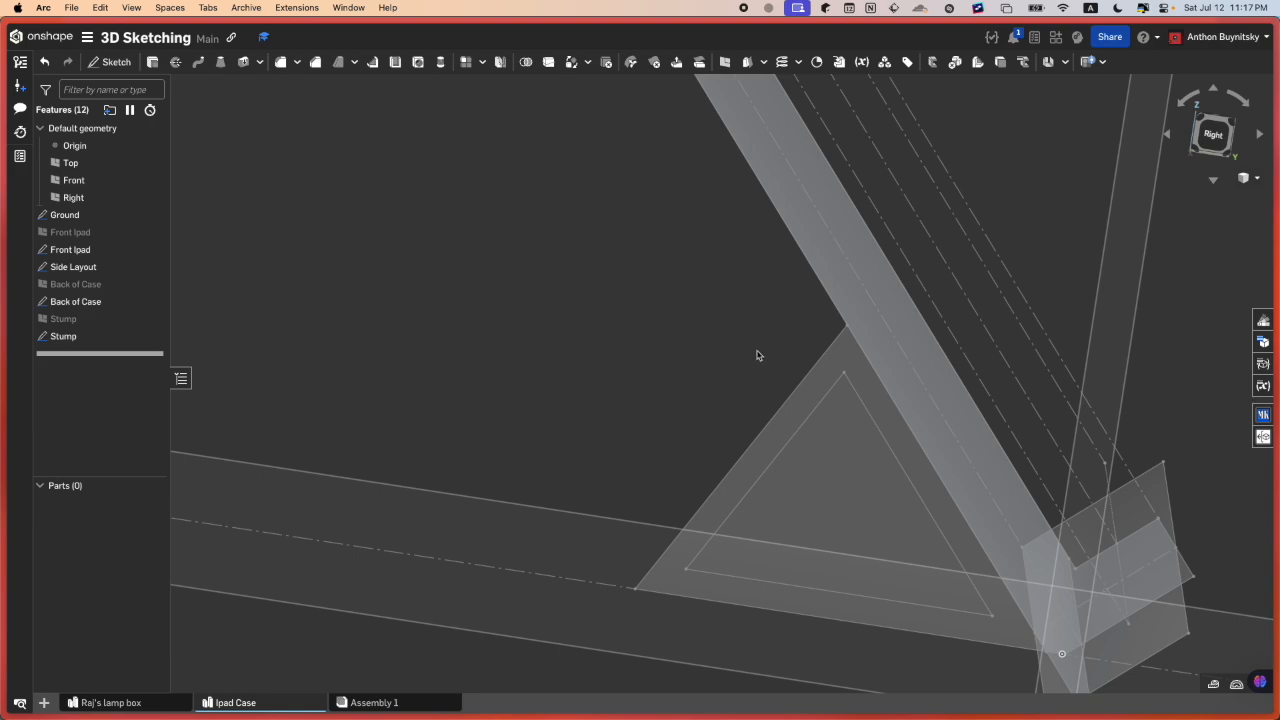
- Examine the three outer edges of the Side Layout profile's short foot against the Stump and Back of Case sketches
scroll(762, 358, "down", 8)
scroll(918, 465, "up", 5)
right_click_drag(918, 465, 919, 455)
left_click(1213, 133)
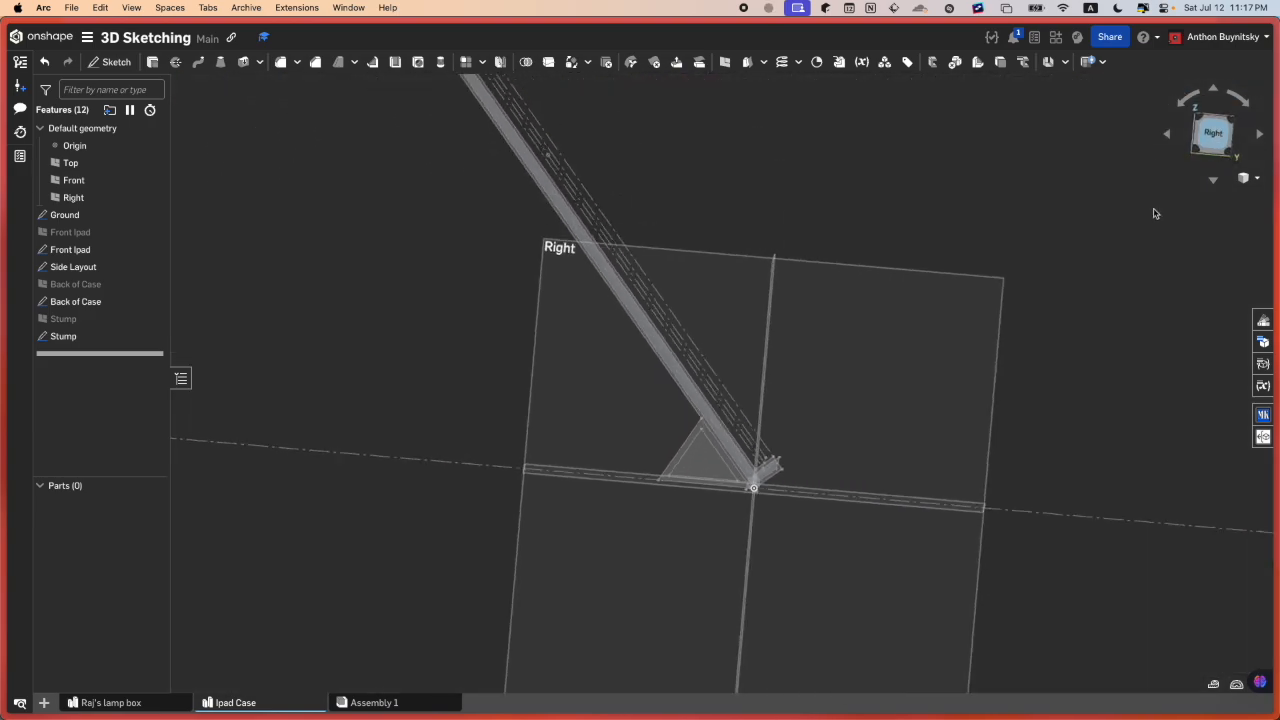
scroll(799, 542, "up", 10)
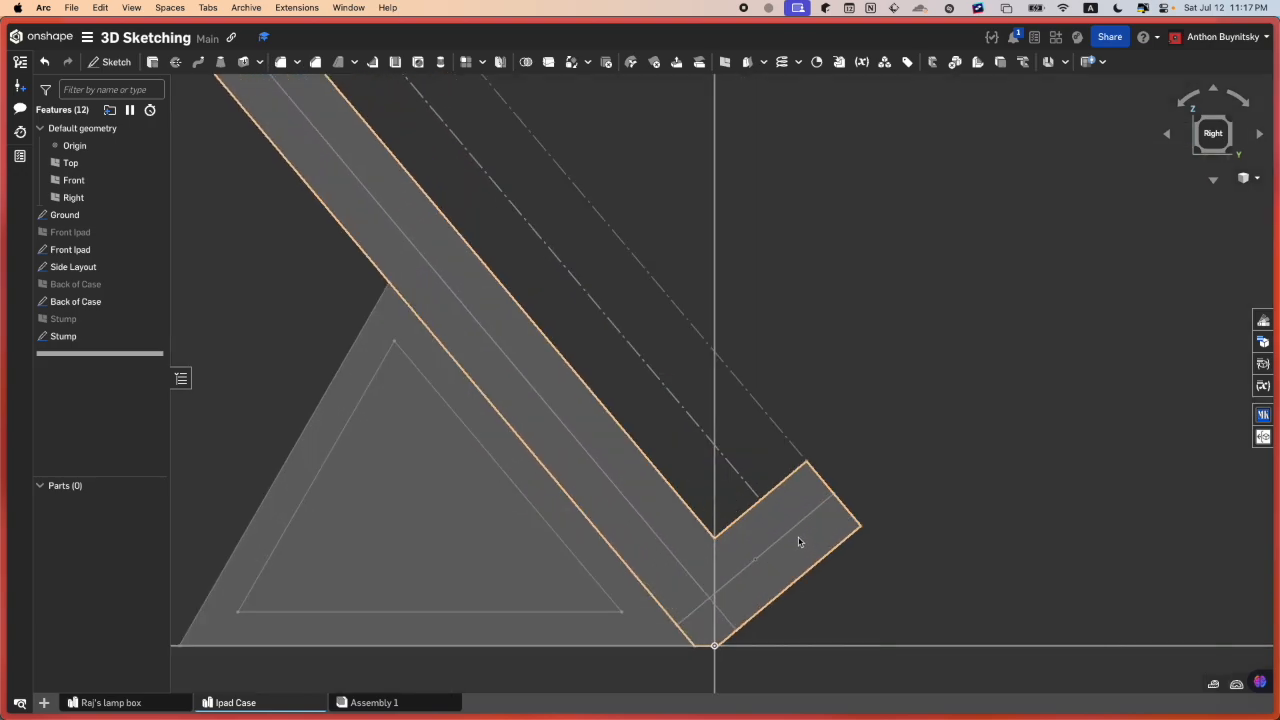
right_click_drag(791, 523, 793, 535)
scroll(793, 527, "down", 5)
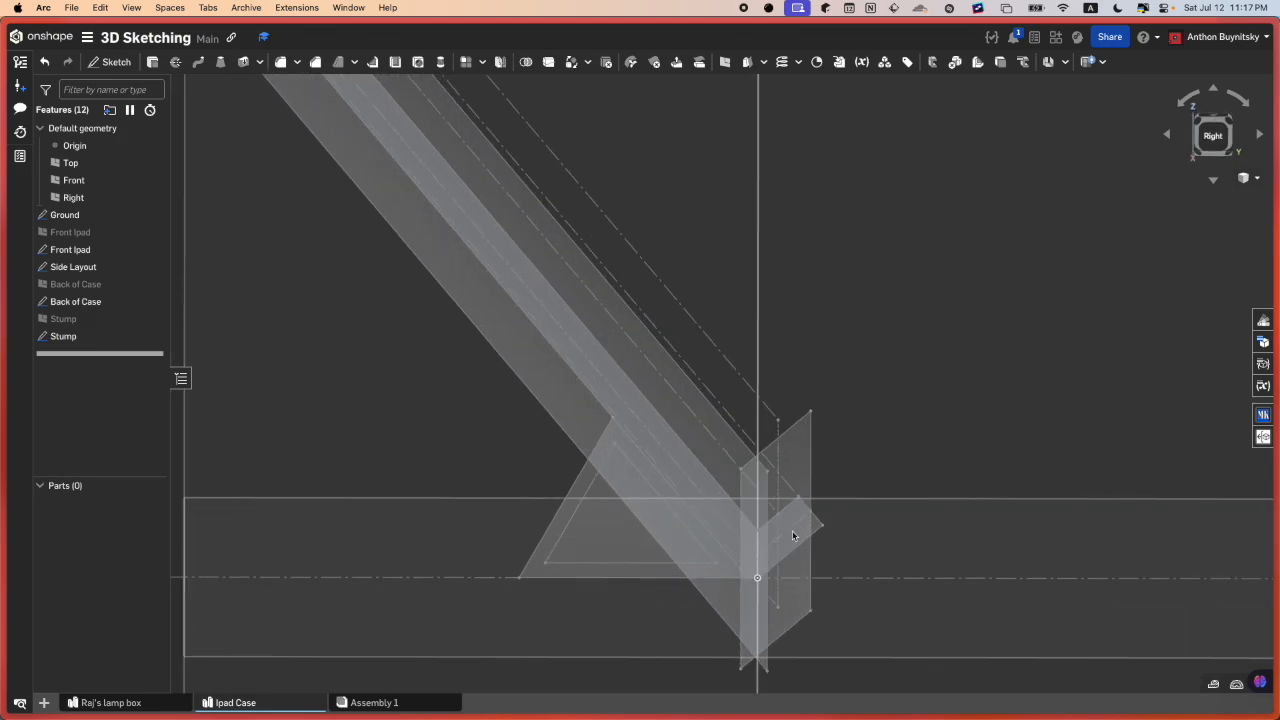
left_click(801, 500)
scroll(803, 486, "up", 2)
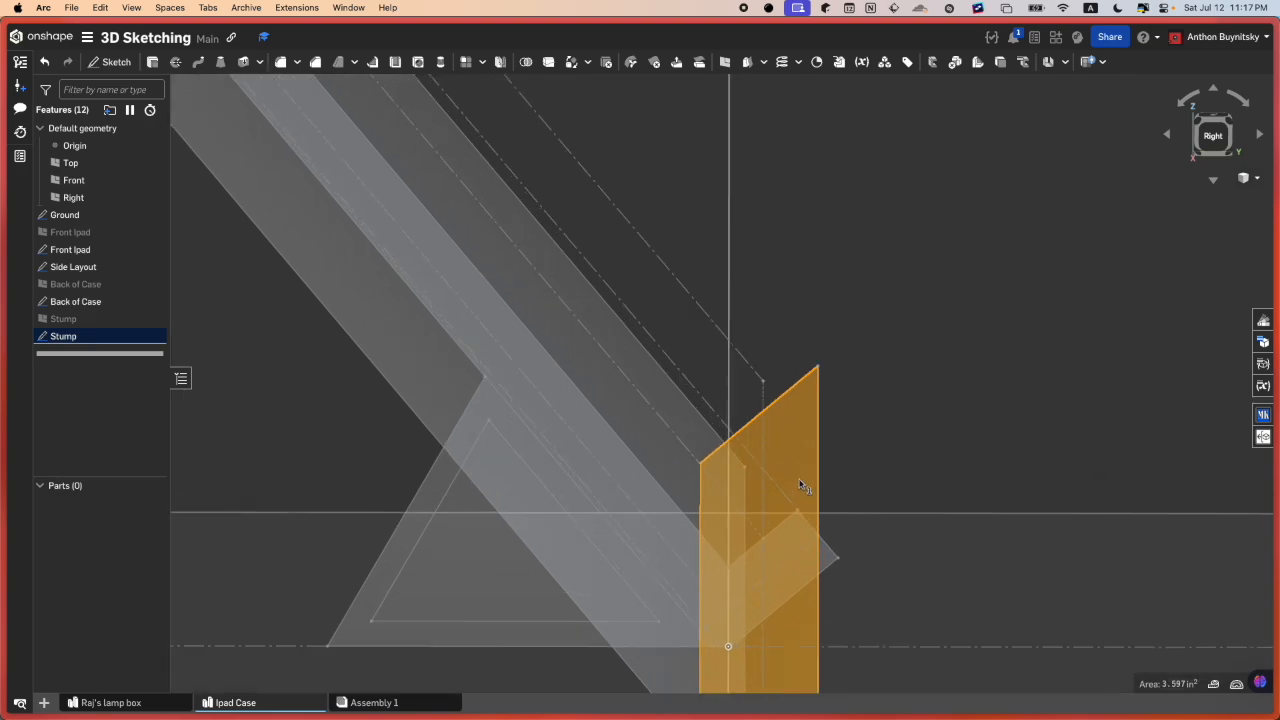
left_click(798, 462)
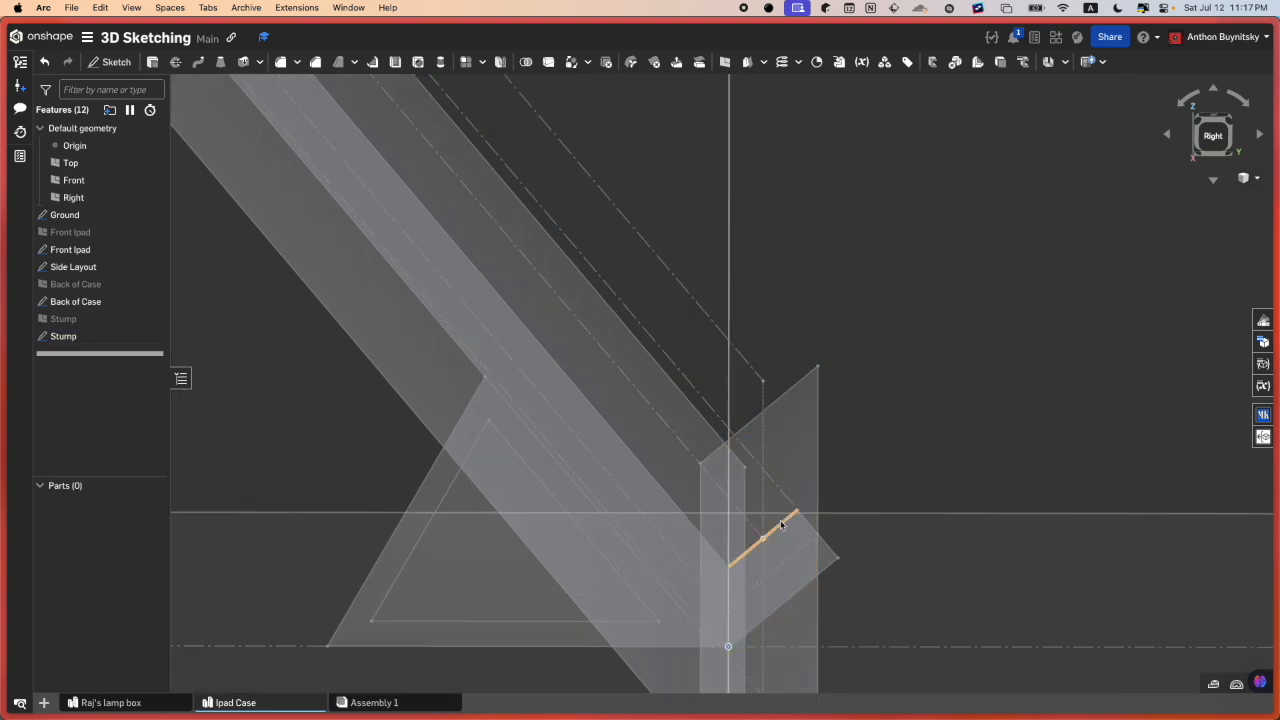
left_click(790, 515)
left_click(810, 525)
left_click(829, 569)
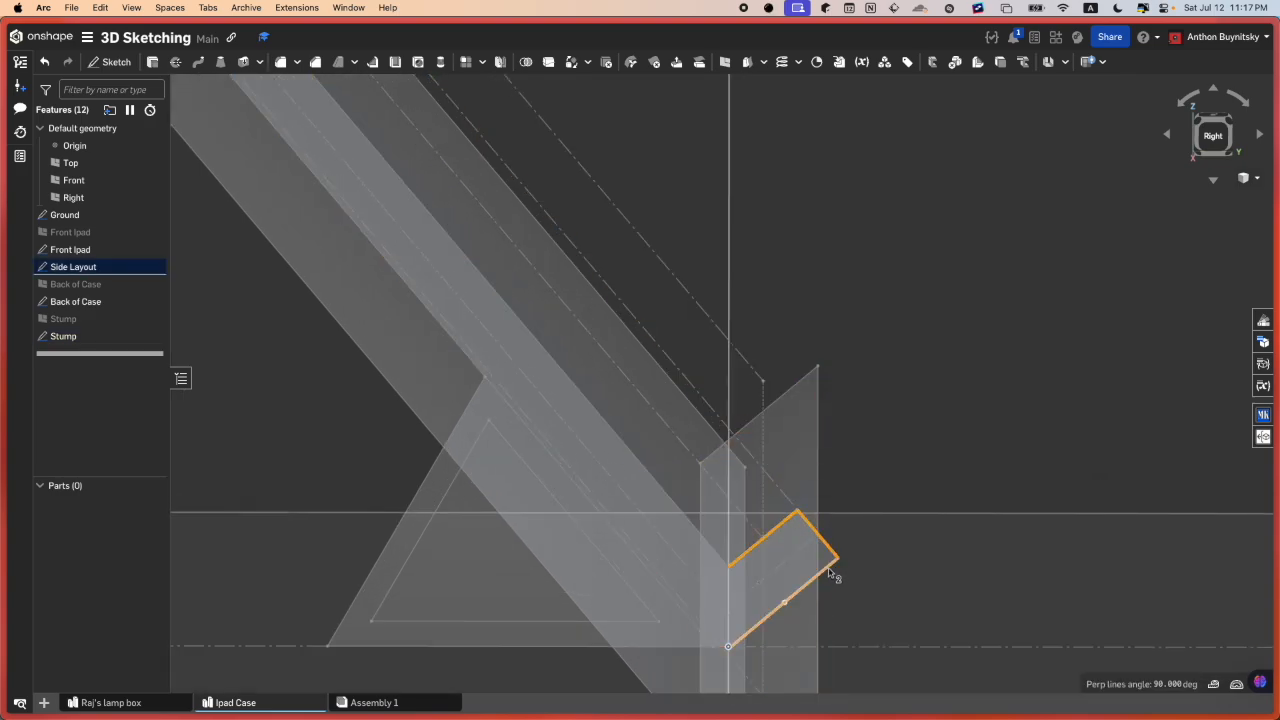
scroll(829, 570, "down", 5)
right_click_drag(829, 571, 823, 557)
scroll(823, 557, "up", 10)
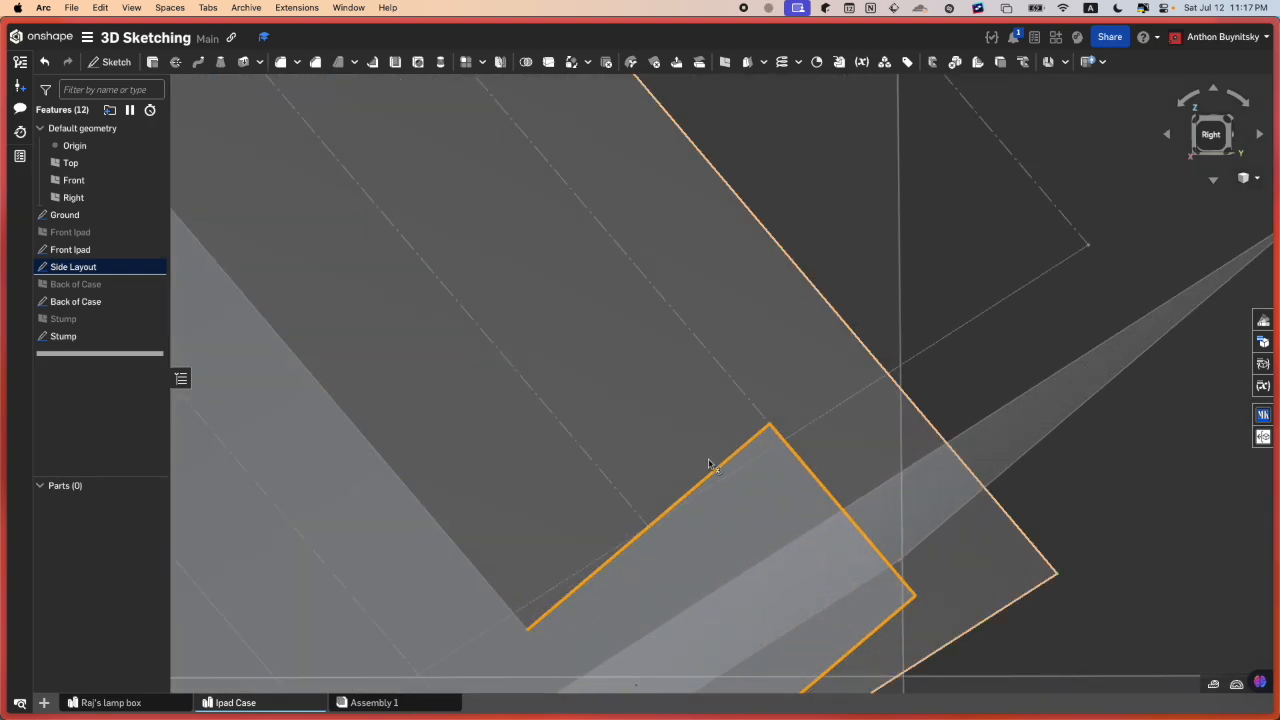
middle_click_drag(834, 486, 915, 123)
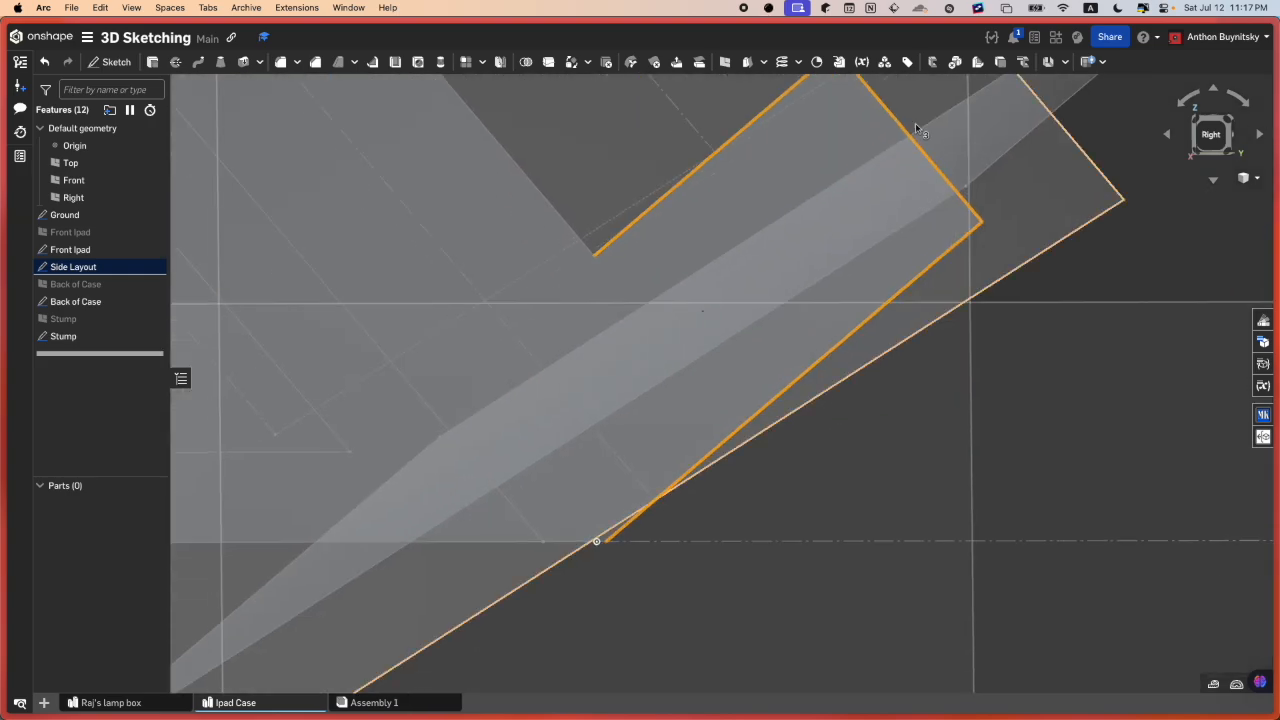
scroll(778, 466, "down", 8)
key("space")
right_click_drag(813, 407, 817, 415)
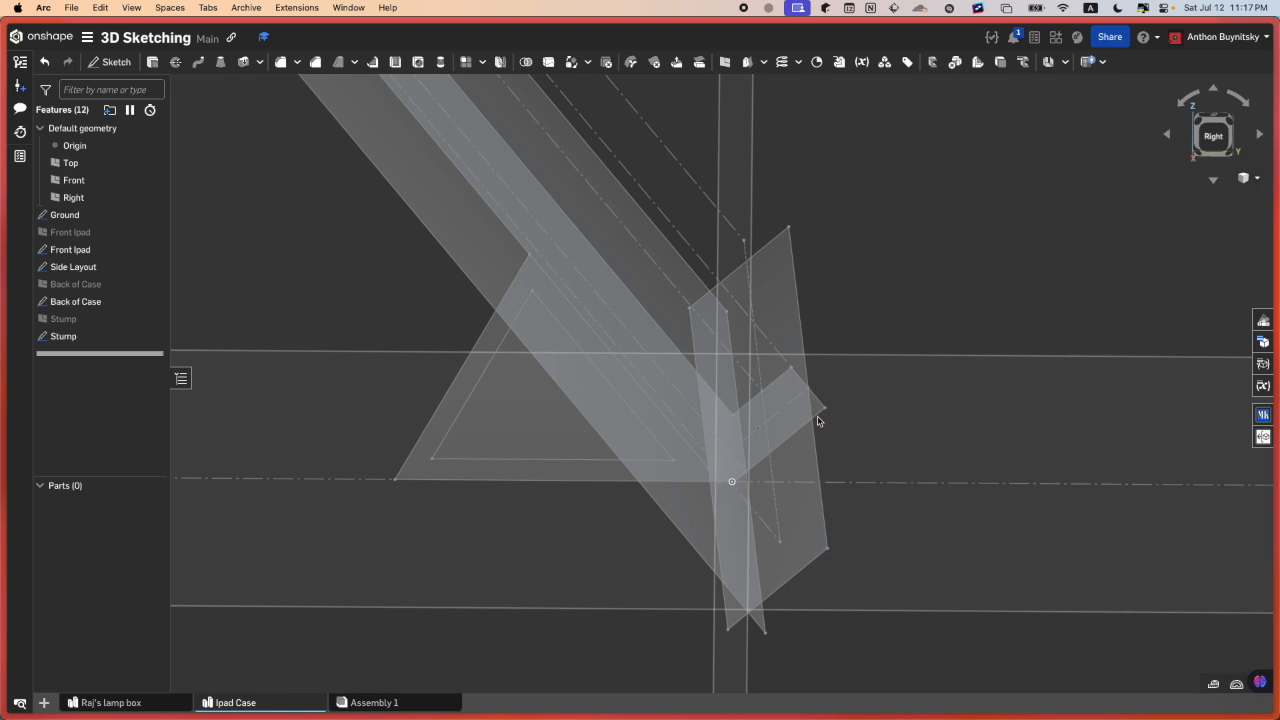
- Compare the edges of the Side Layout foot with the Stump sketch face at close range
scroll(817, 420, "up", 4)
left_click(820, 410)
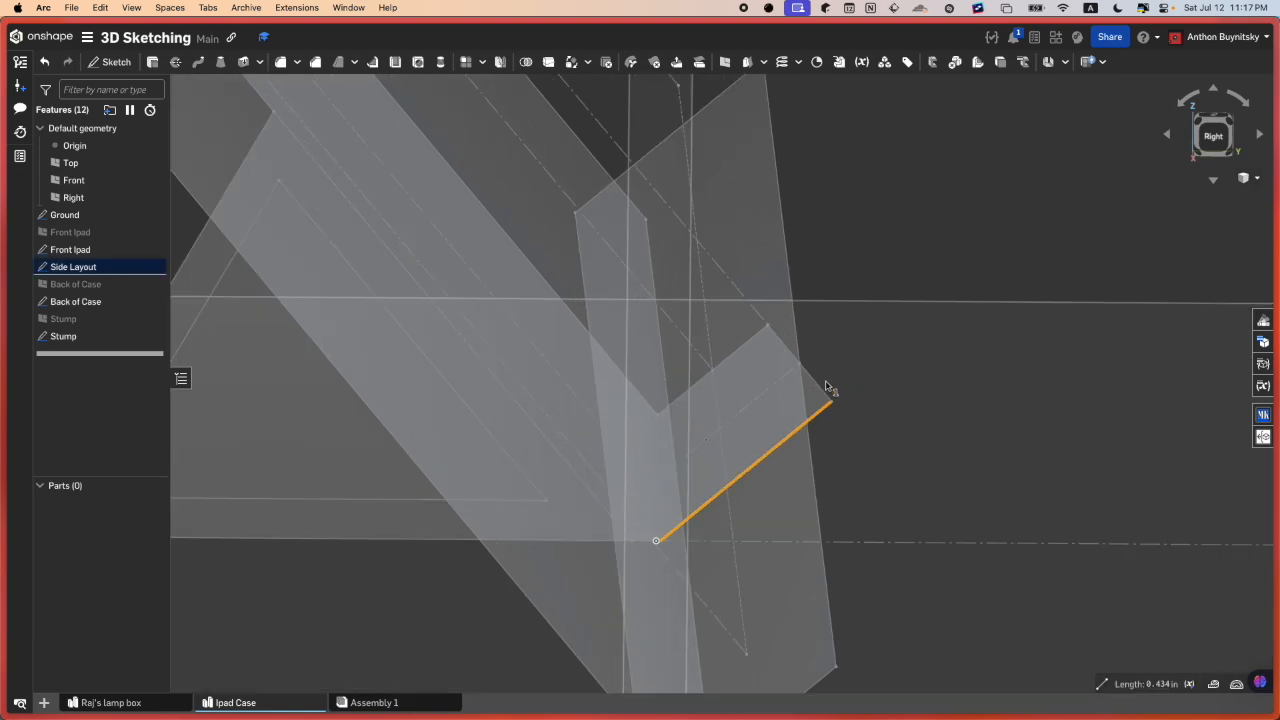
left_click(805, 370)
left_click(743, 345)
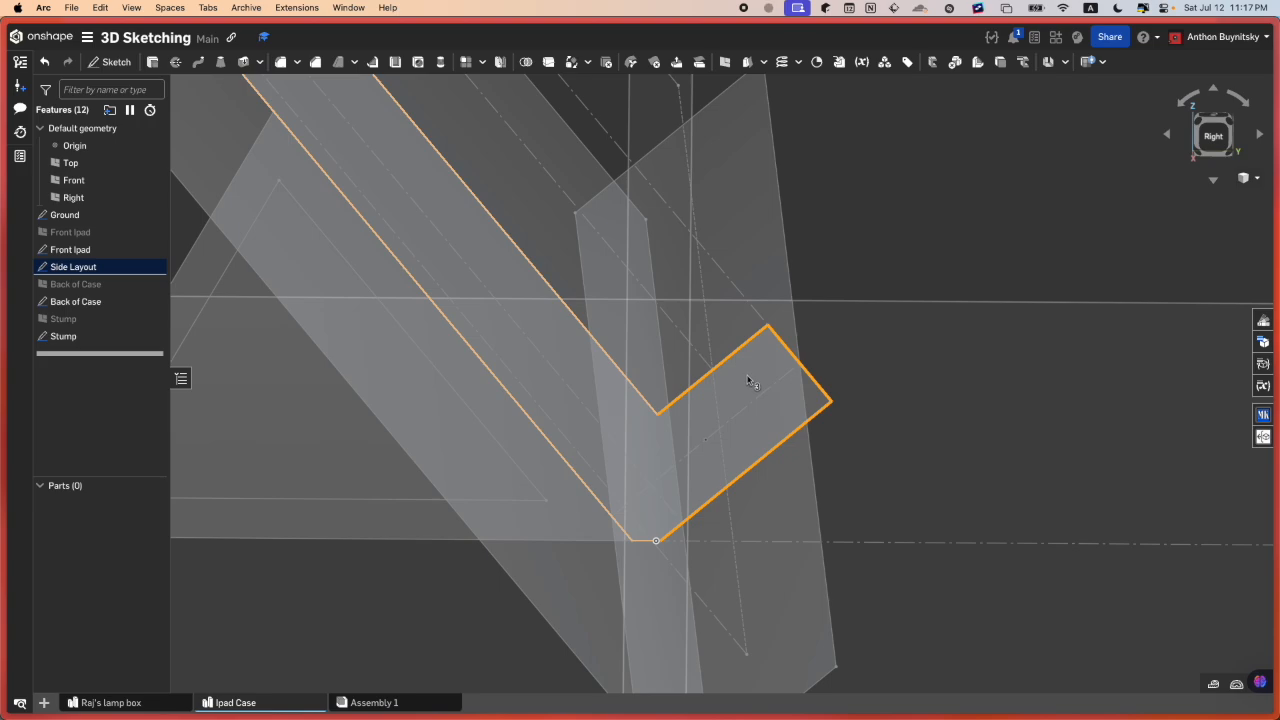
scroll(750, 370, "up", 3)
key("space")
mouse_move(749, 364)
right_mouse_down()
mouse_move(734, 356)
mouse_move(756, 402)
right_mouse_up()
scroll(738, 373, "down", 3)
scroll(738, 375, "down", 3)
left_click(730, 525)
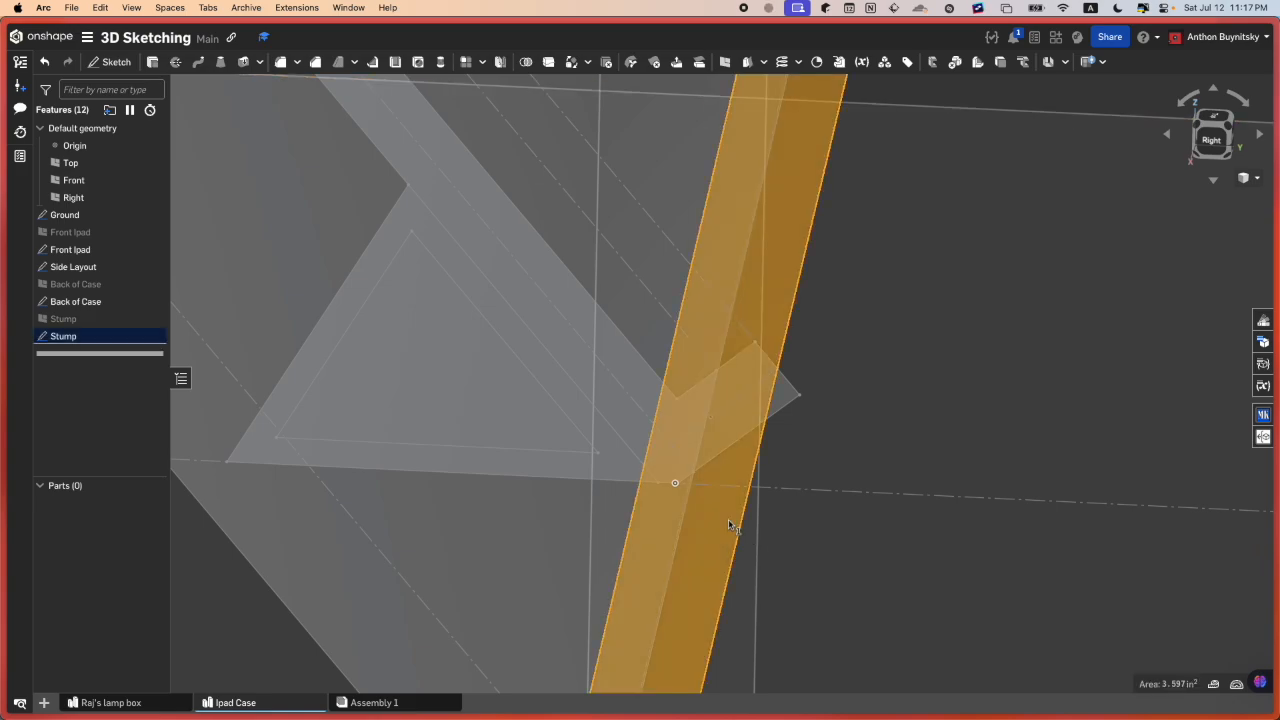
key("space")
mouse_move(619, 398)
right_mouse_down()
mouse_move(469, 426)
mouse_move(455, 460)
mouse_move(493, 478)
right_mouse_up()
left_click(419, 443)
key("y")
middle_click_drag(493, 478, 651, 378)
scroll(655, 376, "up", 3)
key("super+z")
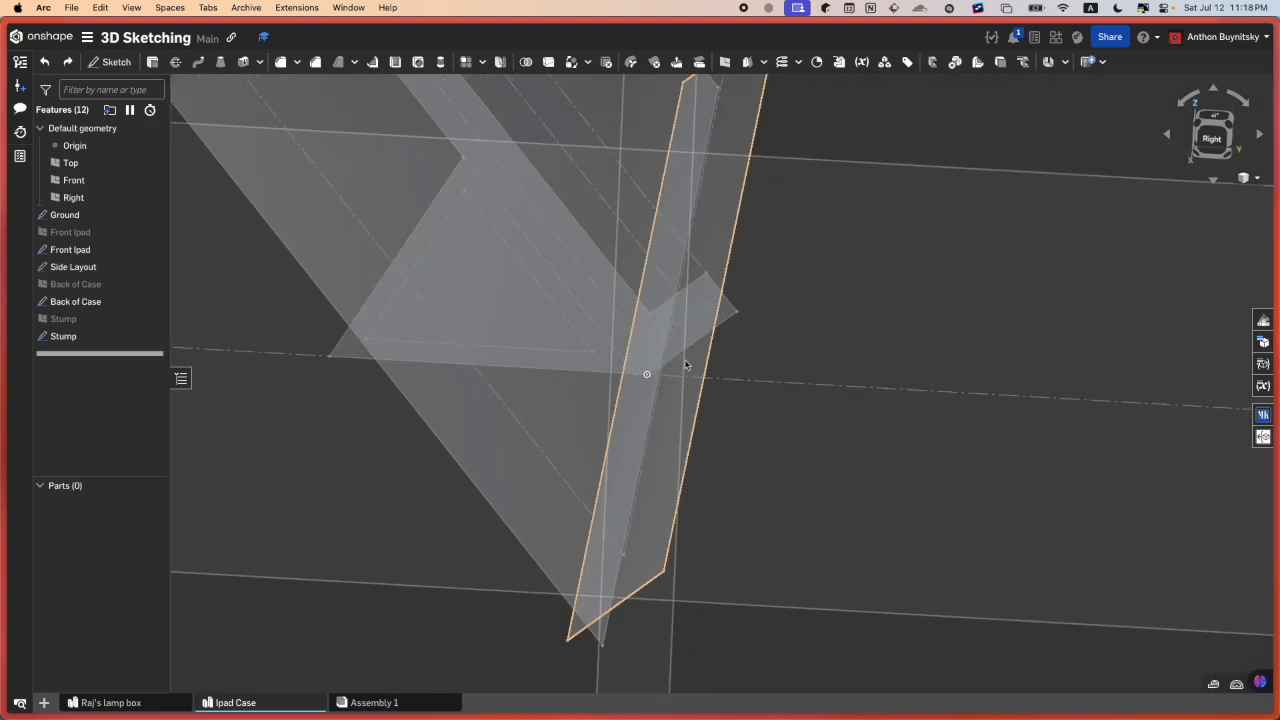
- Examine the Stump sketch face and its short end edge from the side, close to the origin
scroll(685, 361, "down", 3)
right_click_drag(671, 416, 690, 398)
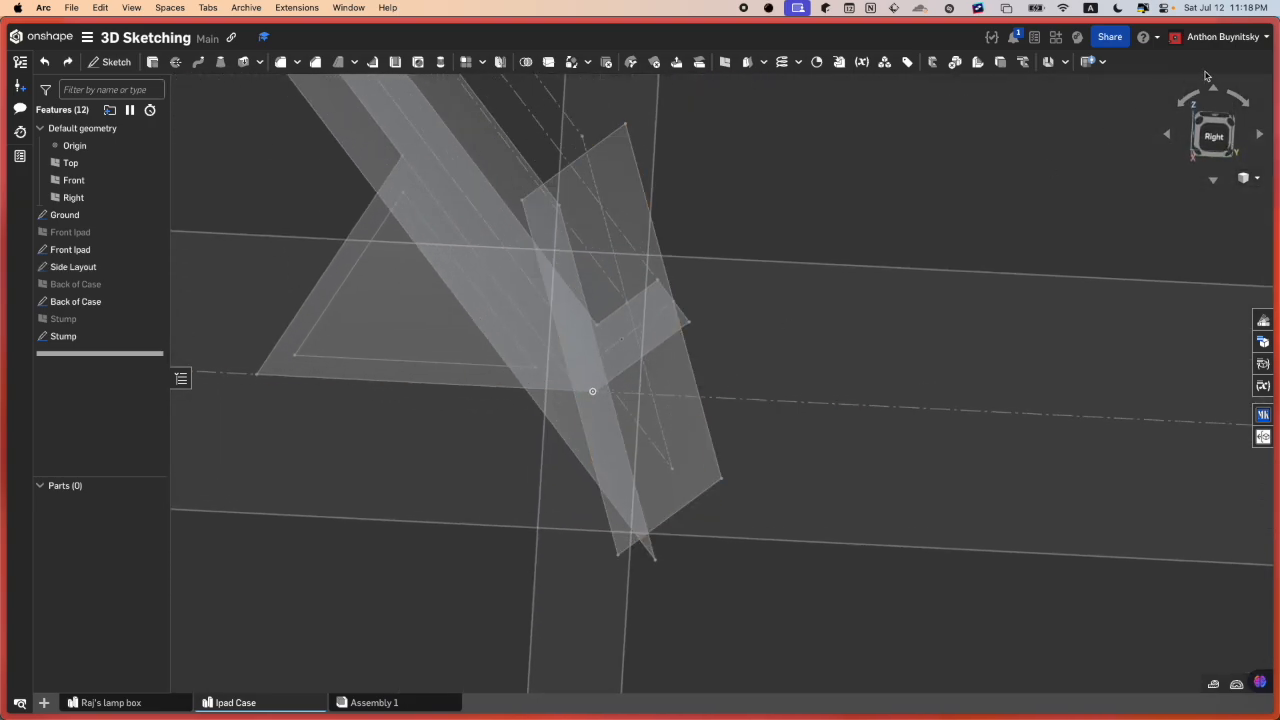
left_click(1220, 151)
scroll(702, 468, "up", 4)
right_click_drag(768, 464, 777, 490)
left_click(789, 531)
scroll(789, 531, "up", 3)
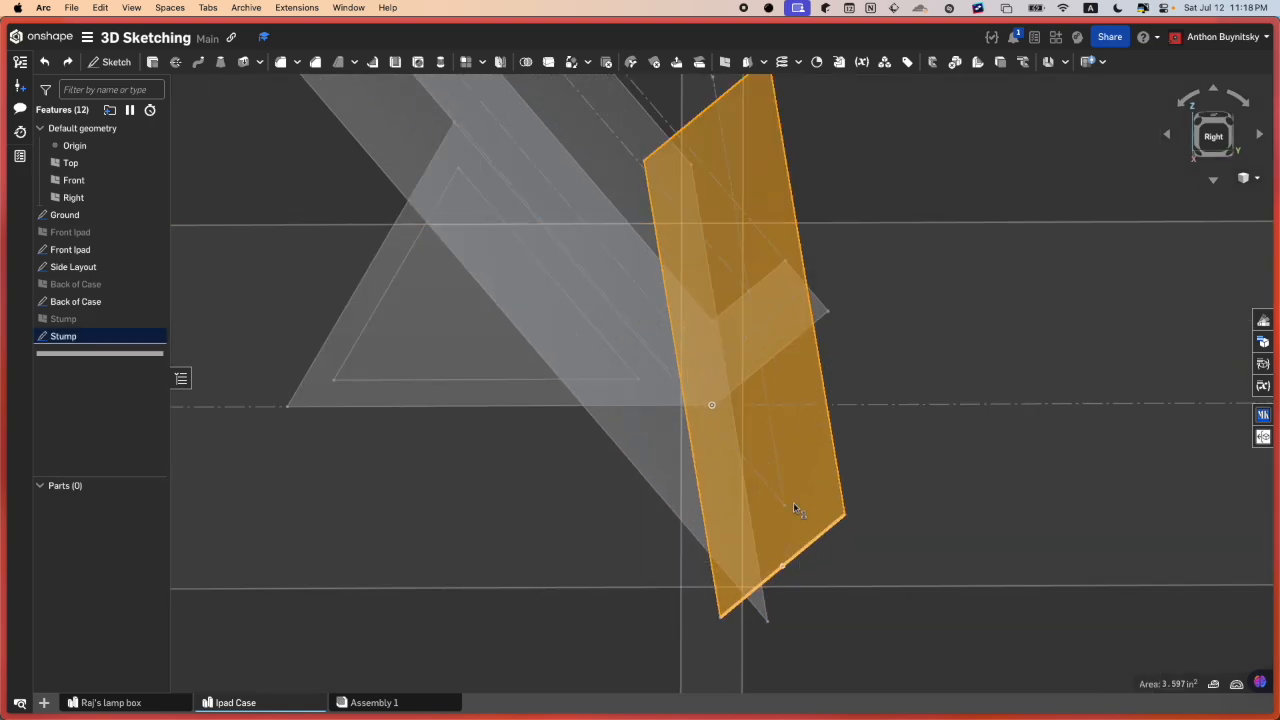
scroll(757, 478, "down", 2)
scroll(737, 366, "up", 1)
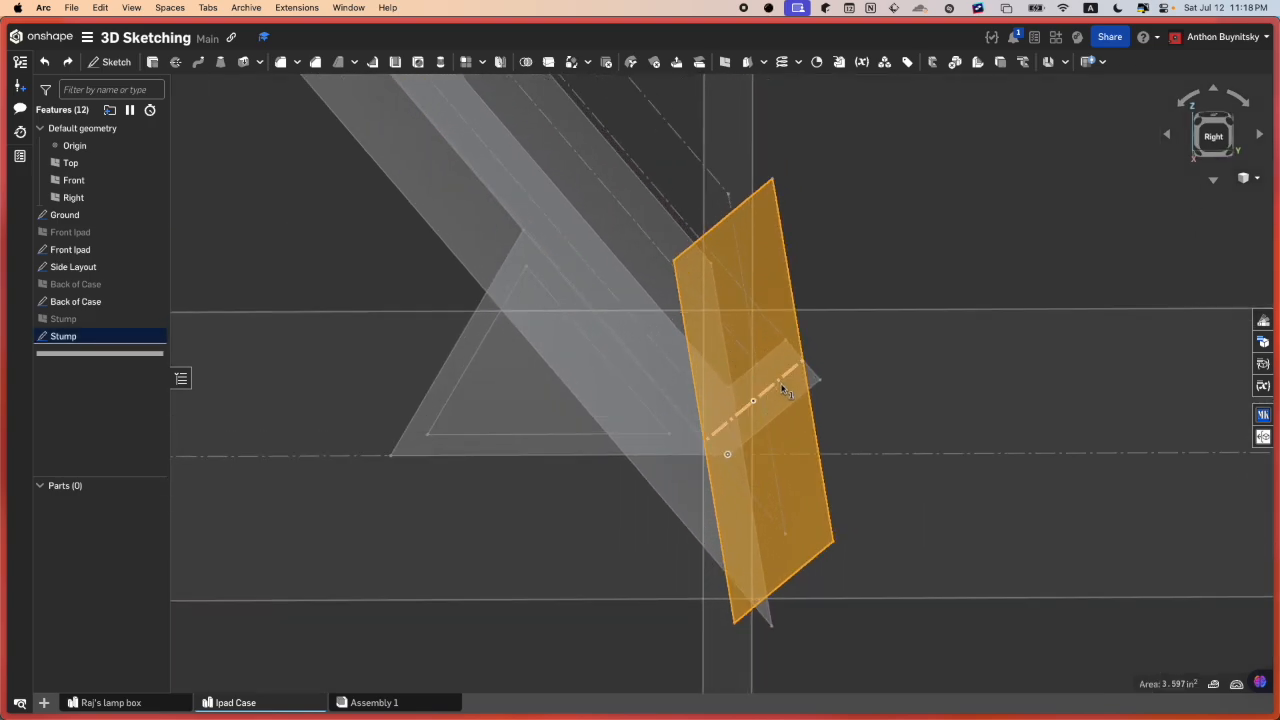
- Check the Stump sketch against the Side Layout foot's centreline, and measure the length of the foot's inner edge
scroll(783, 390, "up", 2)
mouse_move(783, 390)
right_mouse_down()
mouse_move(784, 368)
mouse_move(783, 393)
right_mouse_up()
left_click(797, 371)
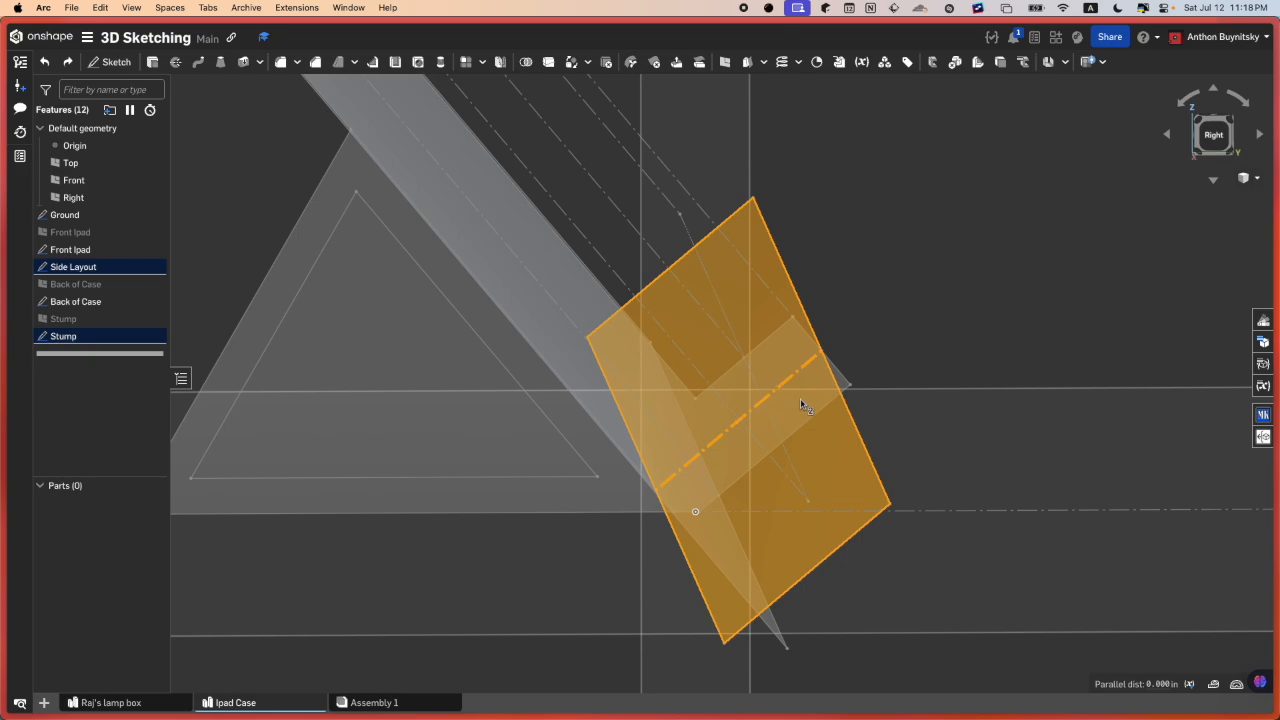
key("space")
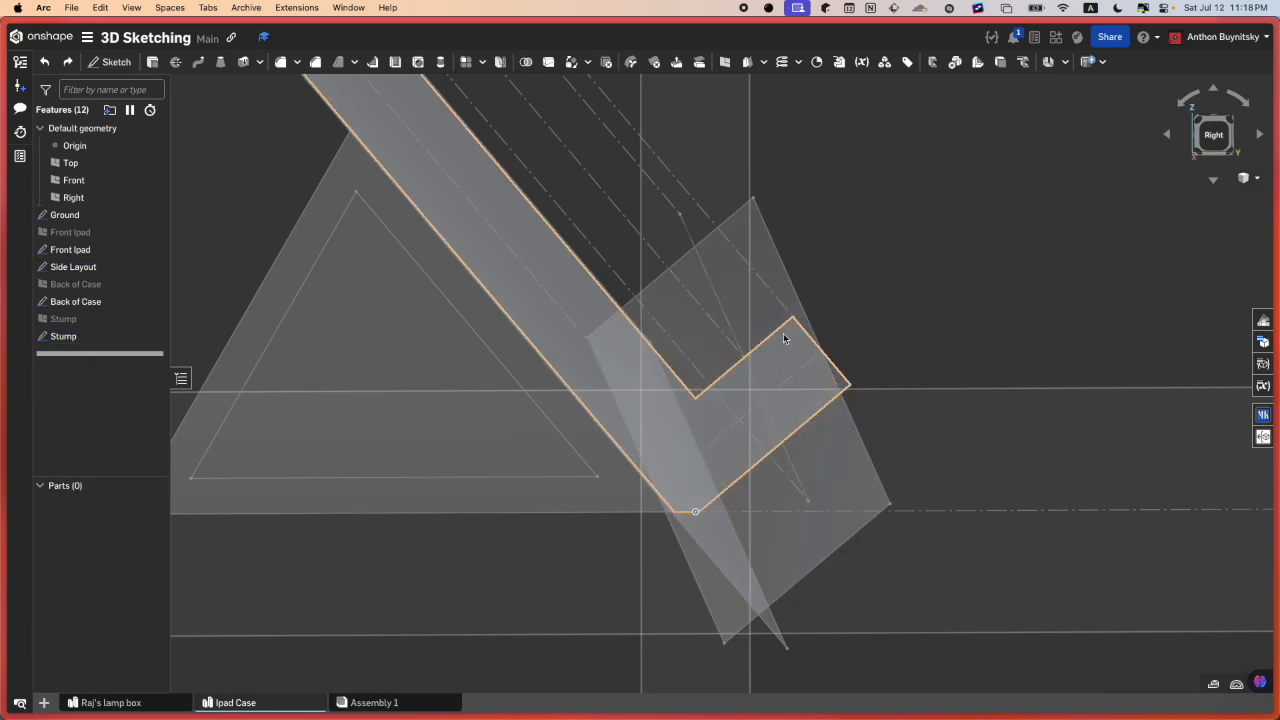
left_click(771, 328)
key("space")
left_click(773, 341)
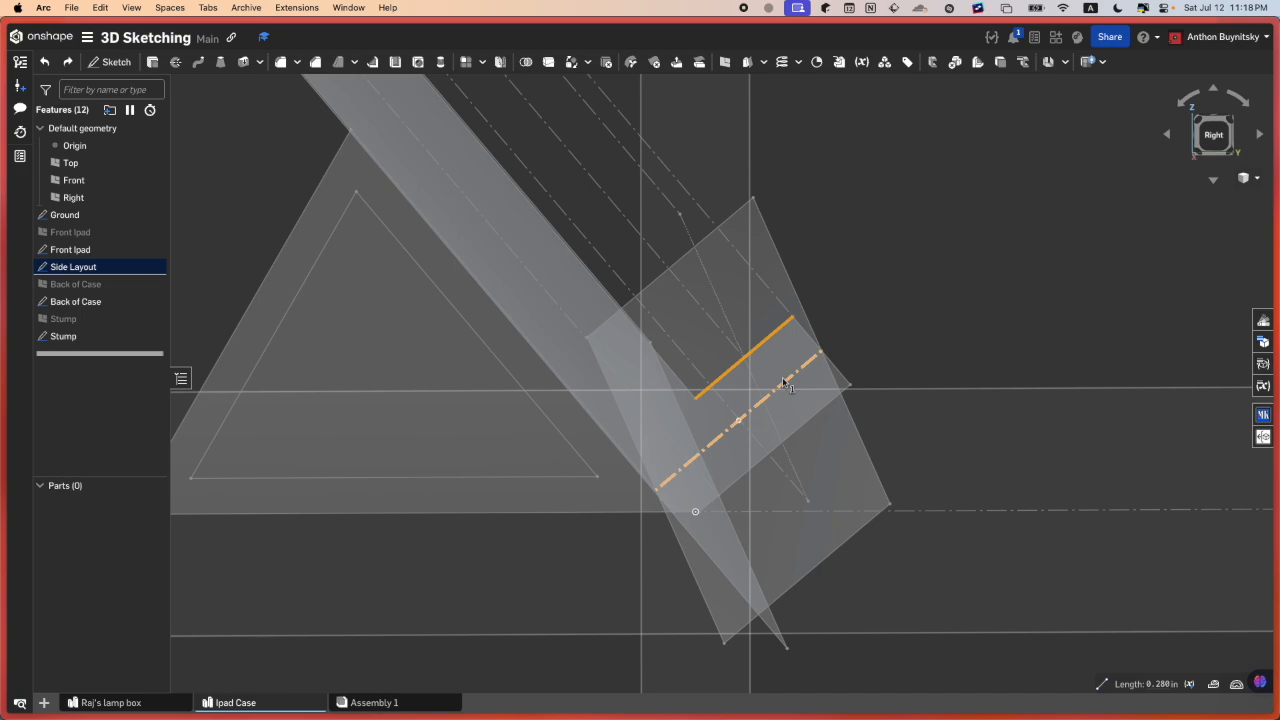
- Check the Side Layout foot's centreline and inner edge, and measure its short end edge and outer long edge
key("space")
left_click(786, 381)
key("space")
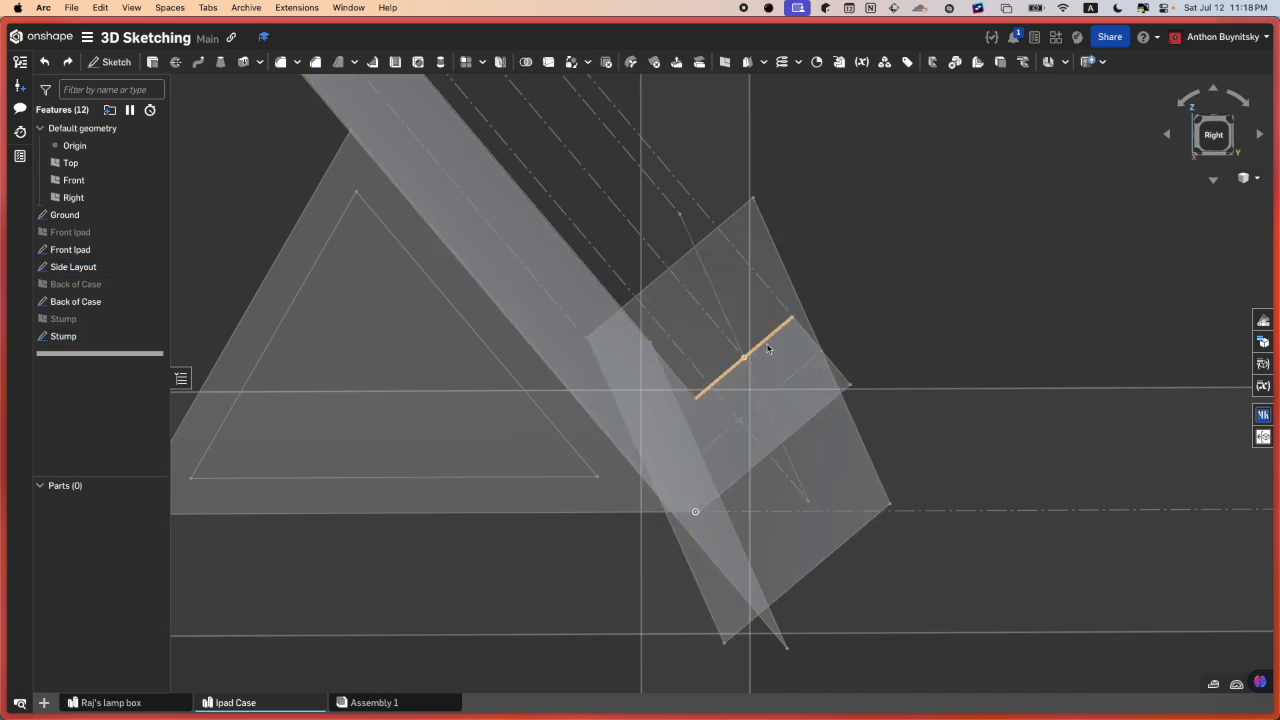
left_click(768, 341)
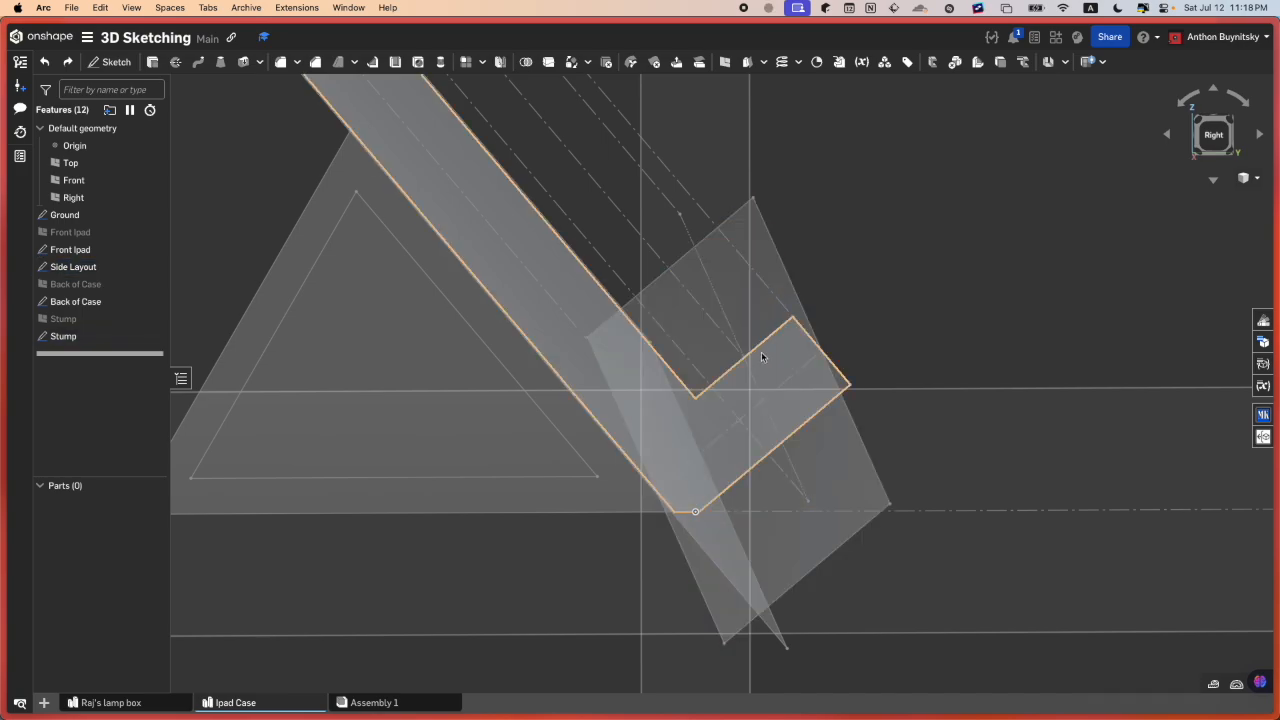
key("Delete")
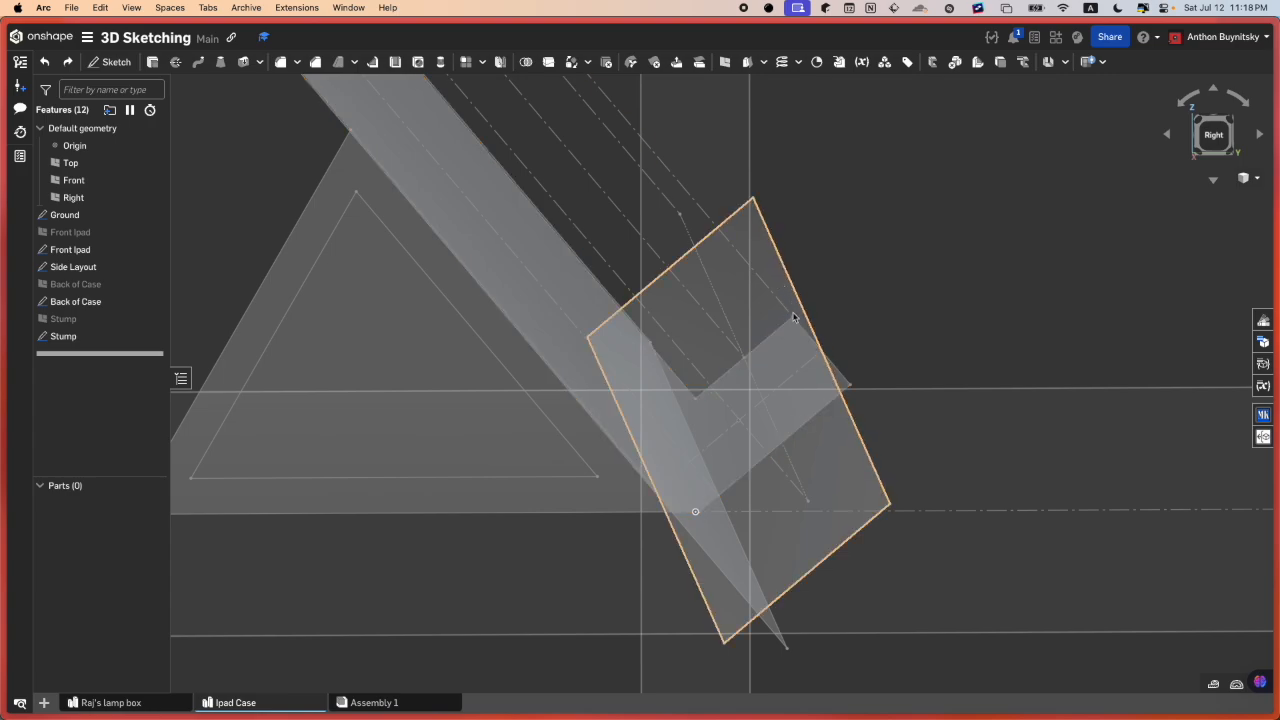
left_click(801, 336)
scroll(801, 336, "up", 5)
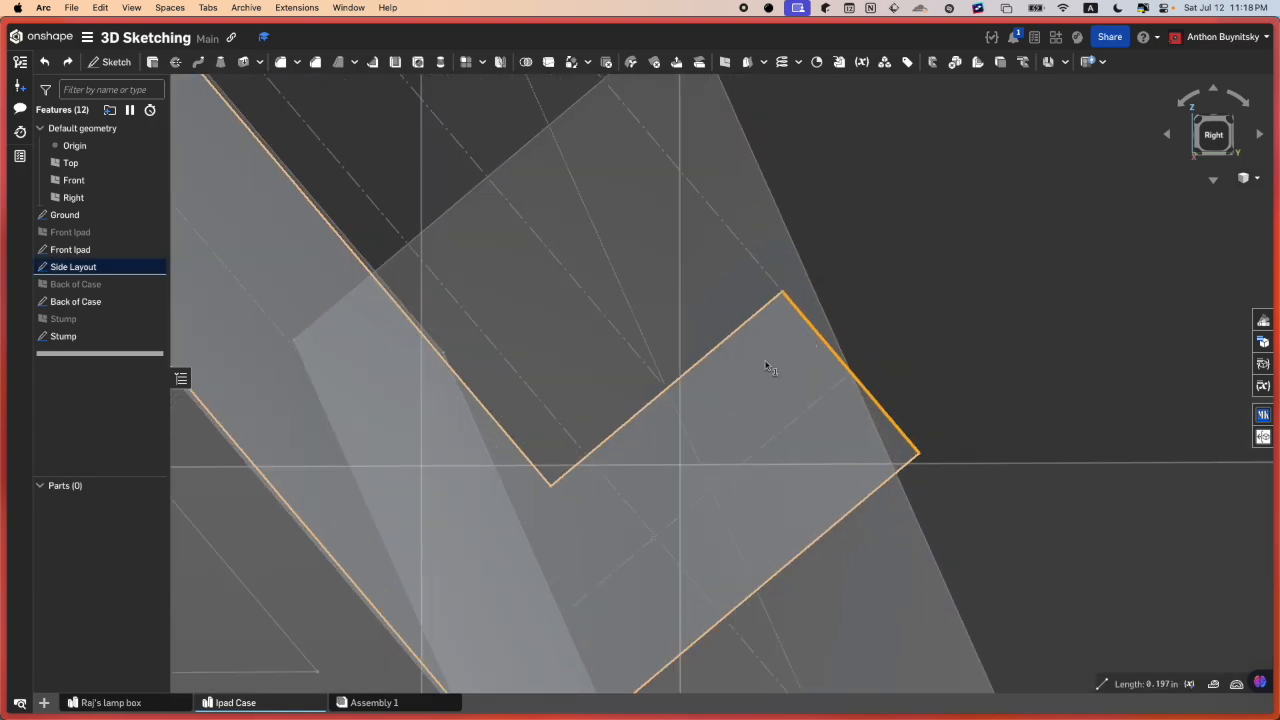
scroll(766, 363, "down", 3)
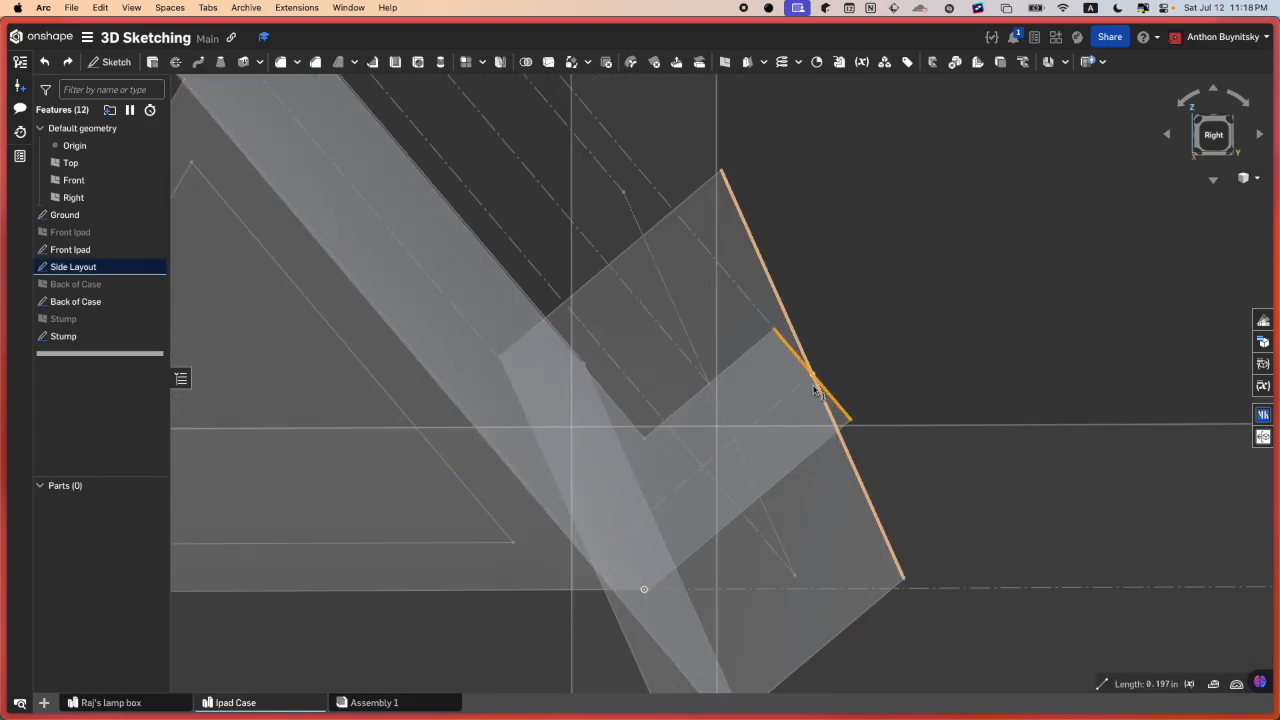
left_click(798, 463)
scroll(795, 456, "down", 5)
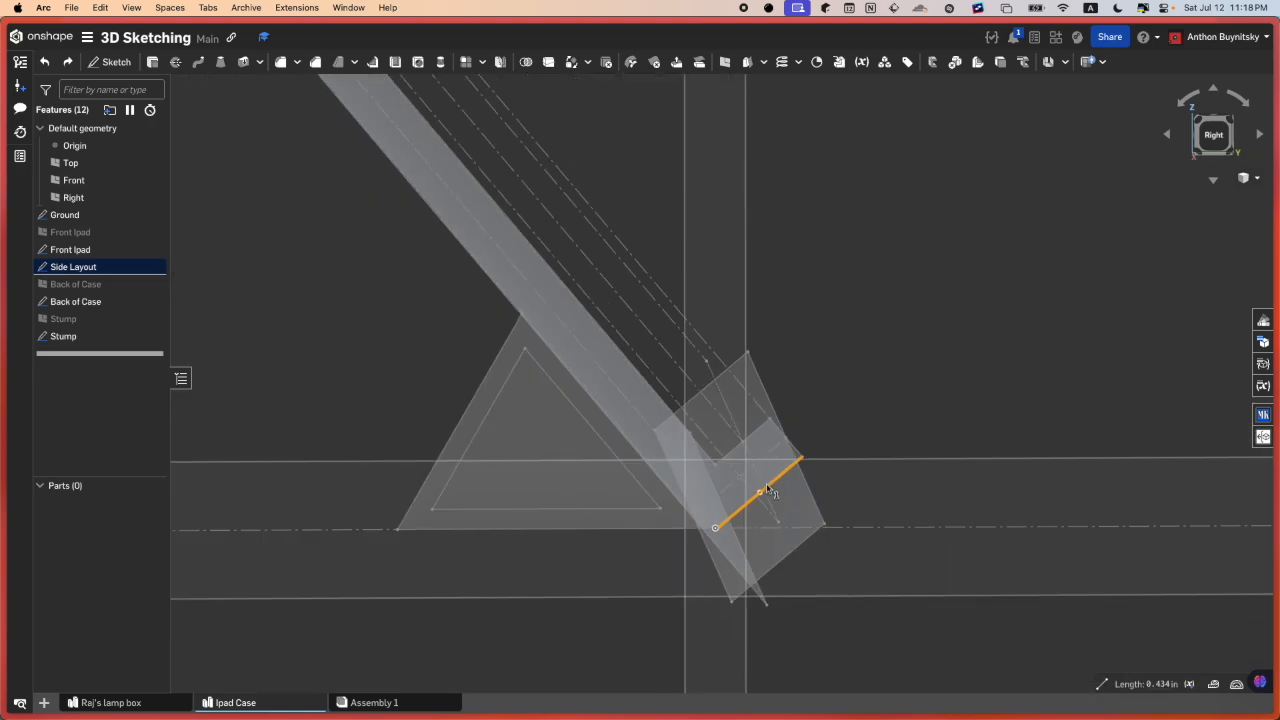
- Pick out the foot's inner, end and outer edges in the Side Layout sketch and compare them with the overlapping Stump face
left_click(823, 440)
scroll(760, 434, "up", 5)
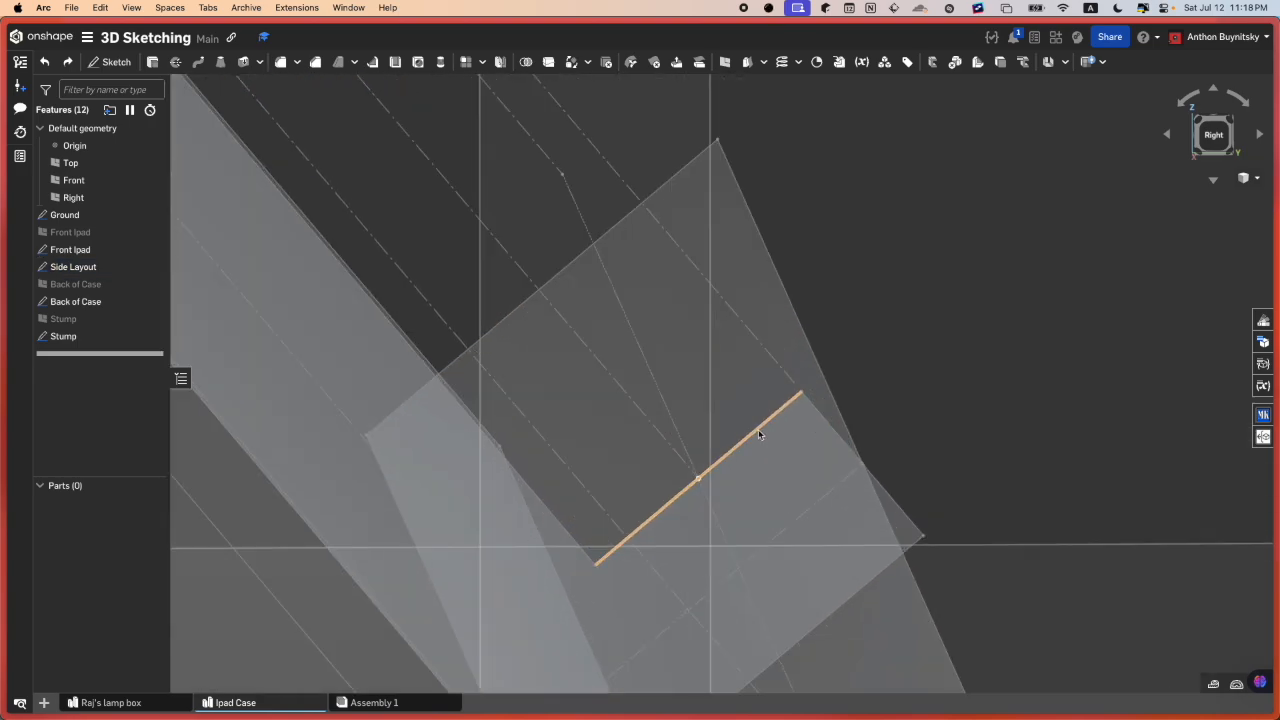
left_click(758, 429)
left_click(829, 422)
scroll(888, 583, "down", 6)
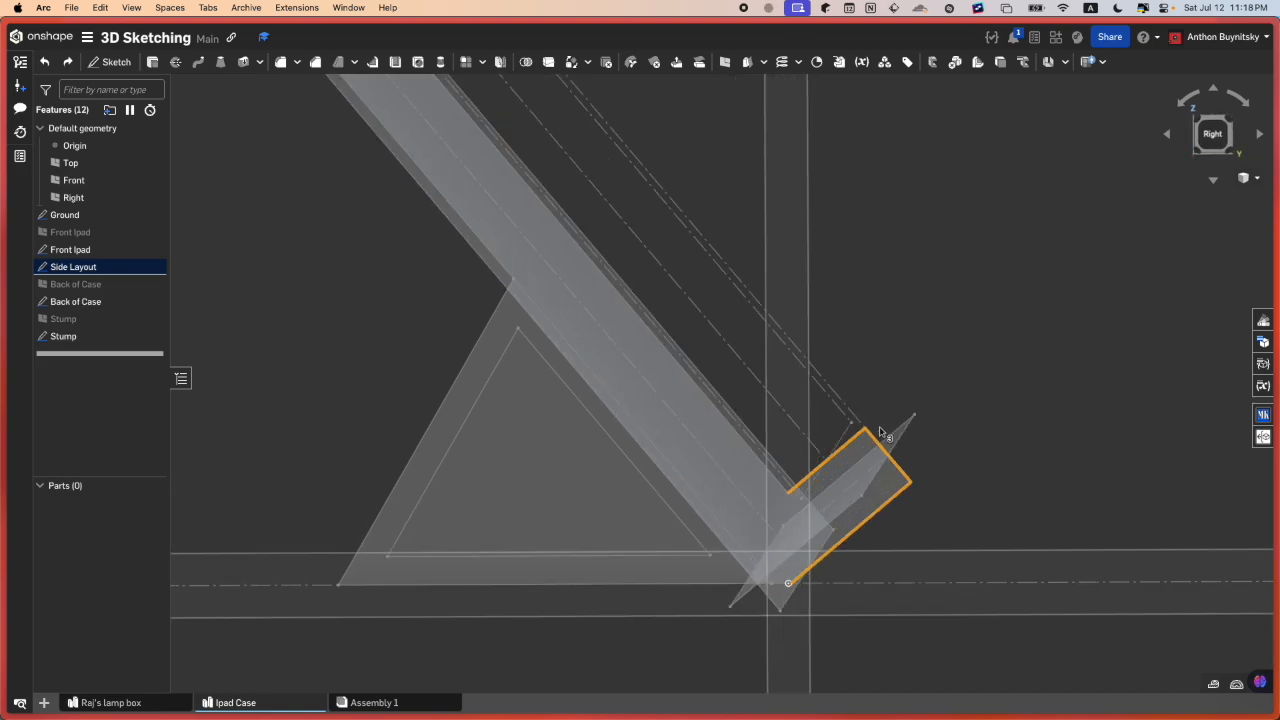
right_click_drag(880, 432, 886, 437)
scroll(878, 434, "up", 4)
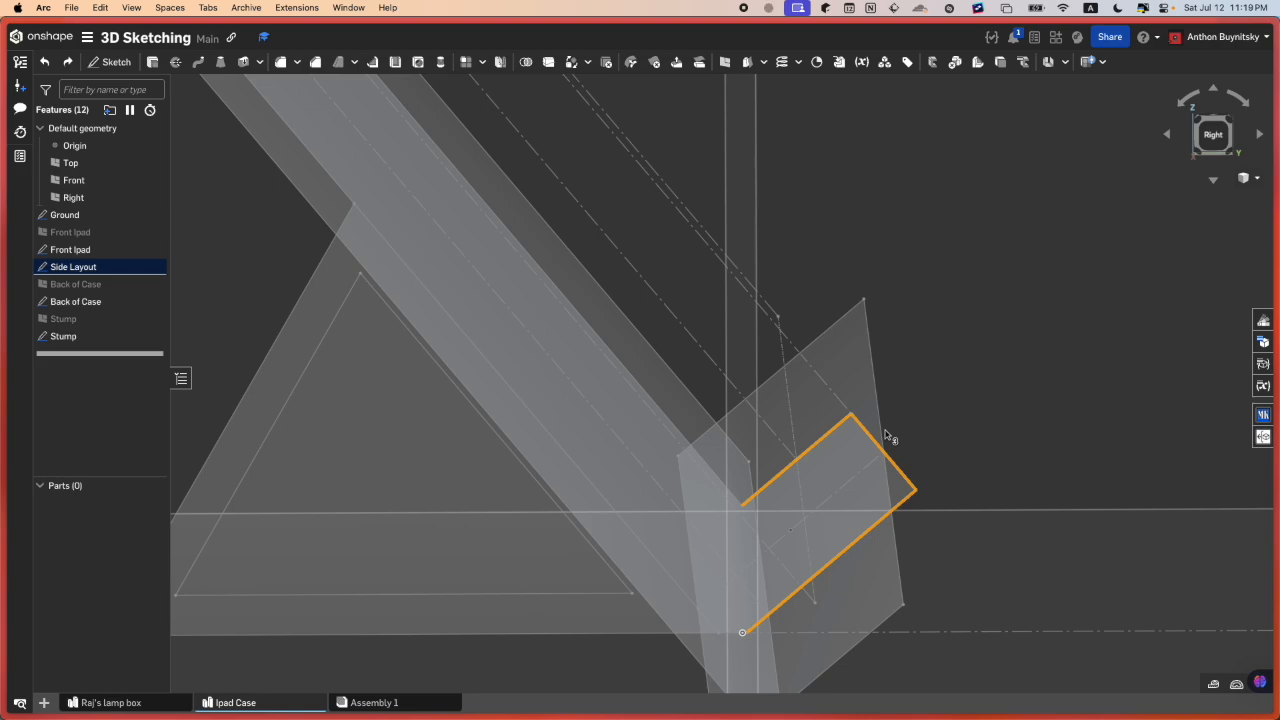
left_click(886, 437)
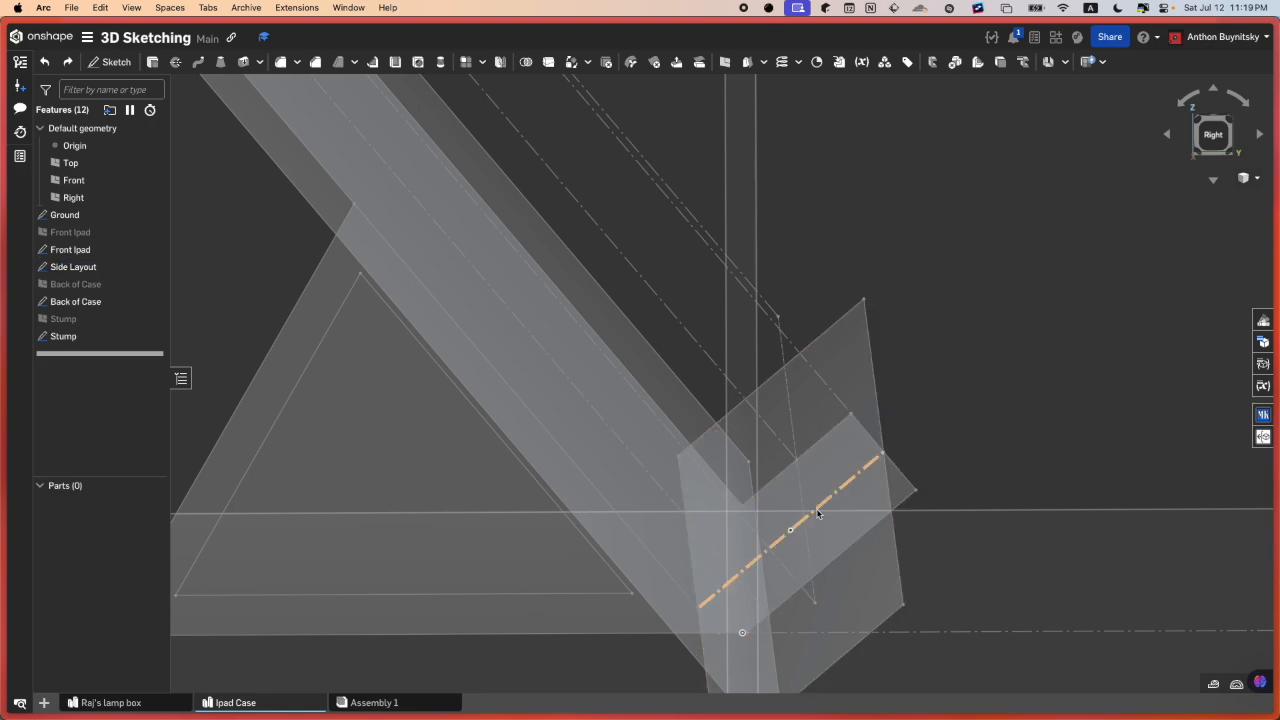
middle_click_drag(829, 488, 778, 462)
scroll(778, 462, "up", 3)
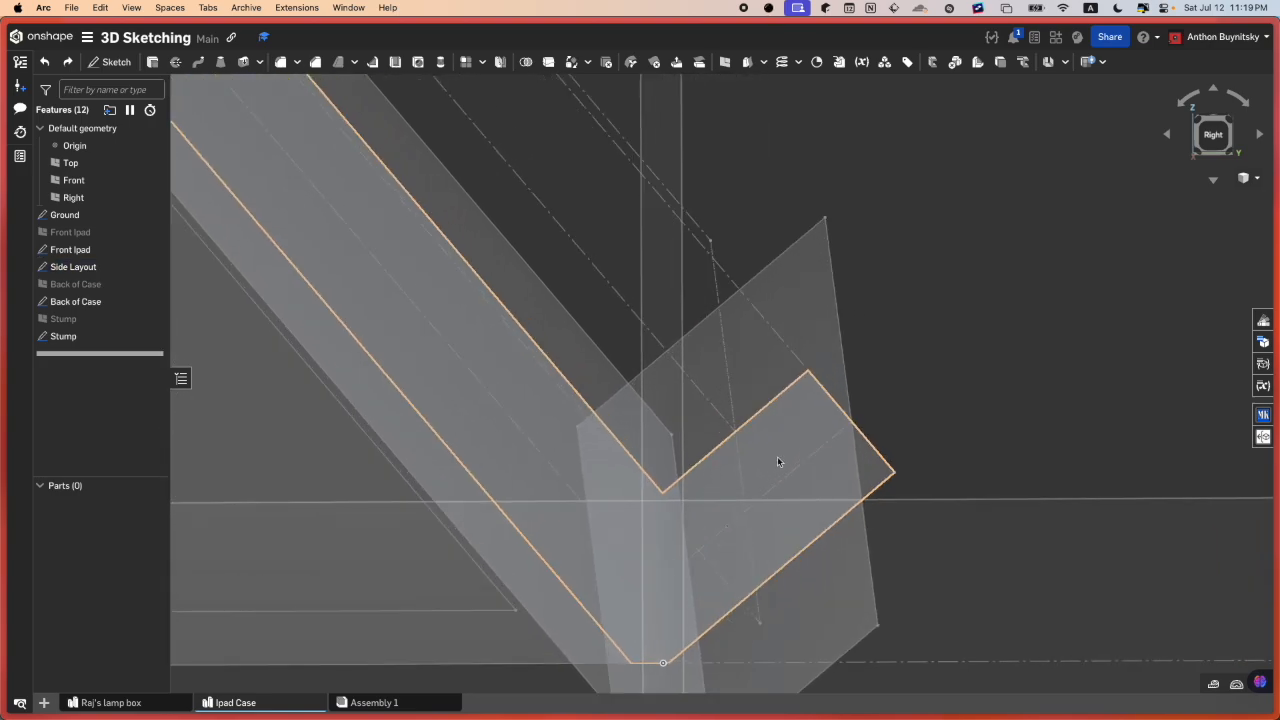
right_click_drag(778, 462, 780, 462)
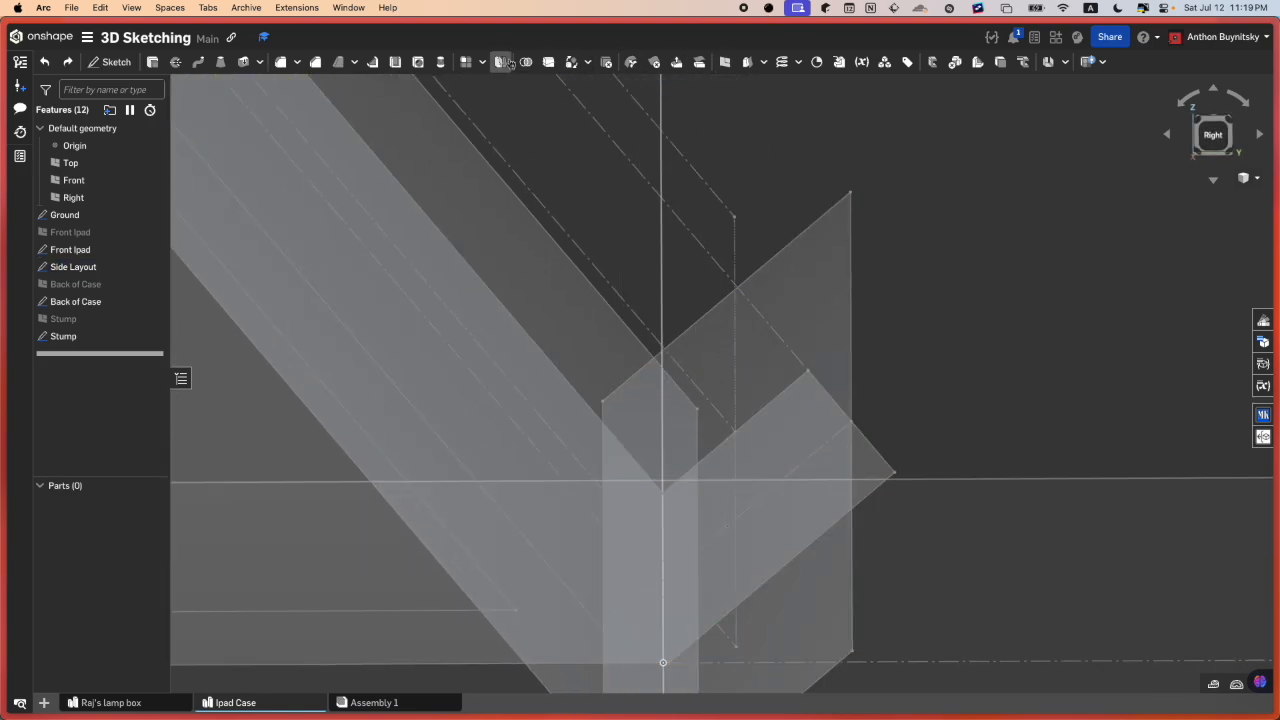
- Create a line-angle plane through the inner edge of the Side Layout foot at 0 deg
left_click(725, 62)
left_click(787, 396)
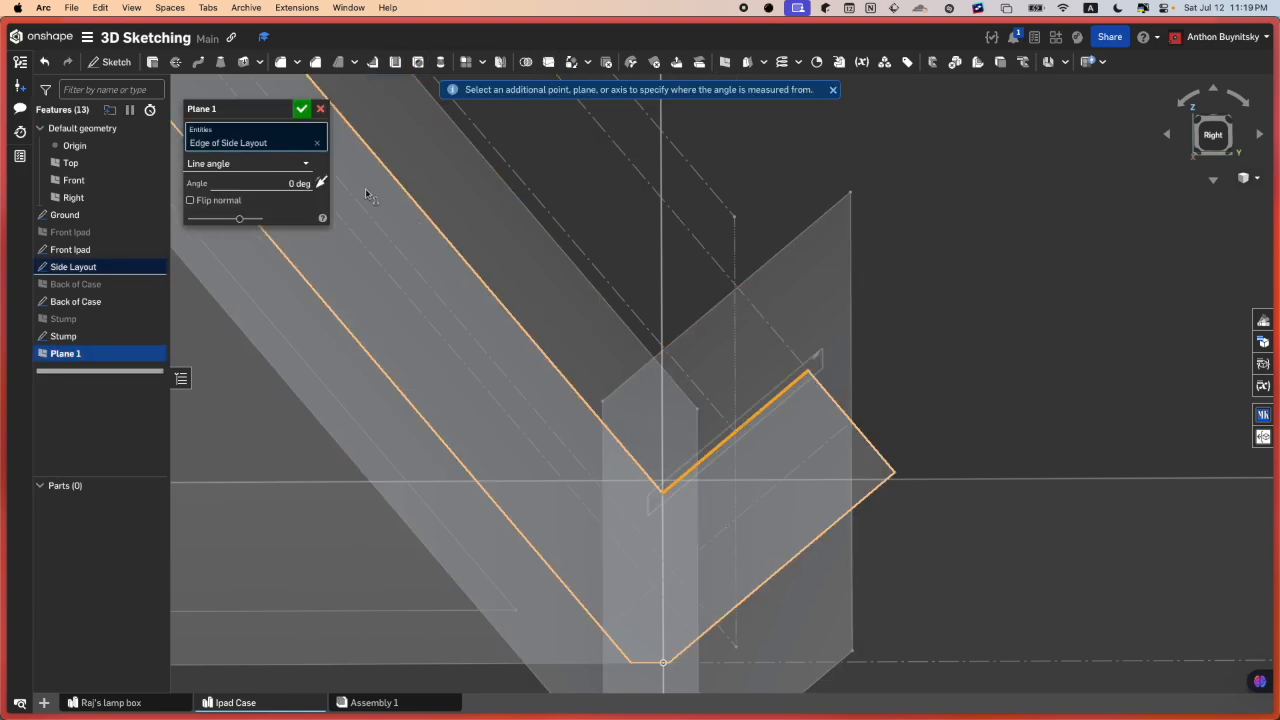
left_click(305, 183)
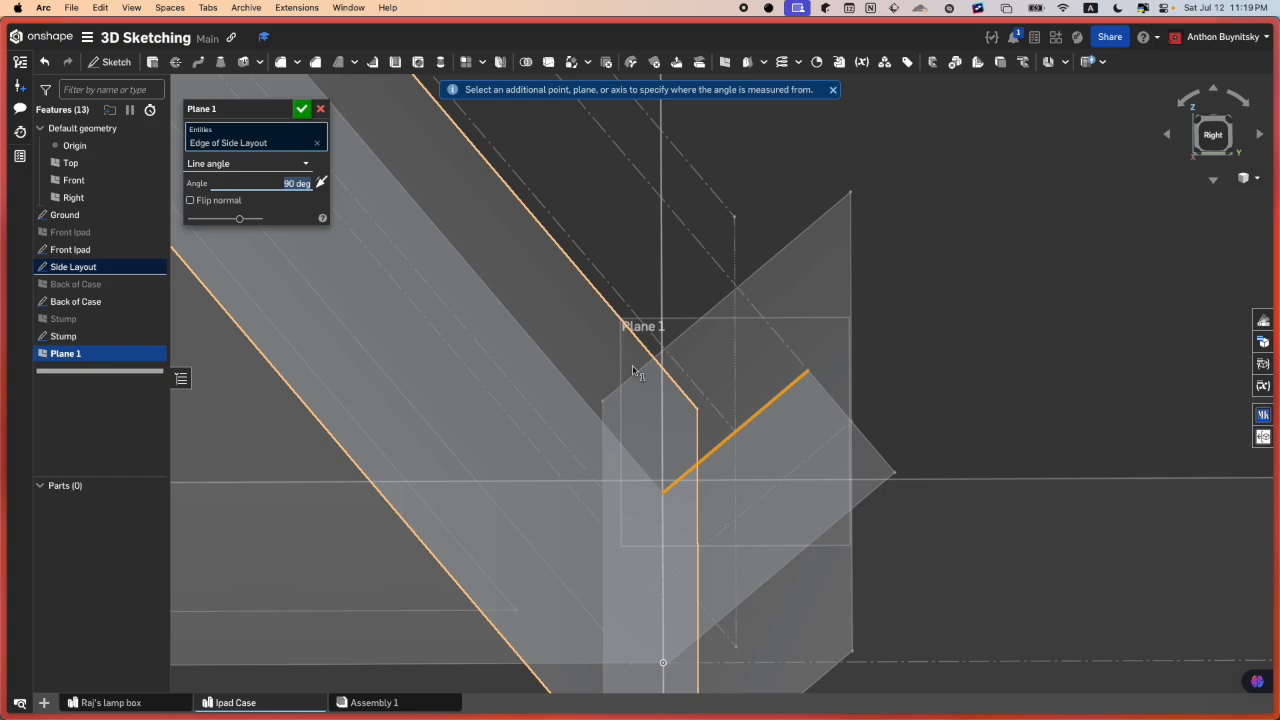
scroll(752, 420, "up", 5)
right_click_drag(754, 407, 746, 396)
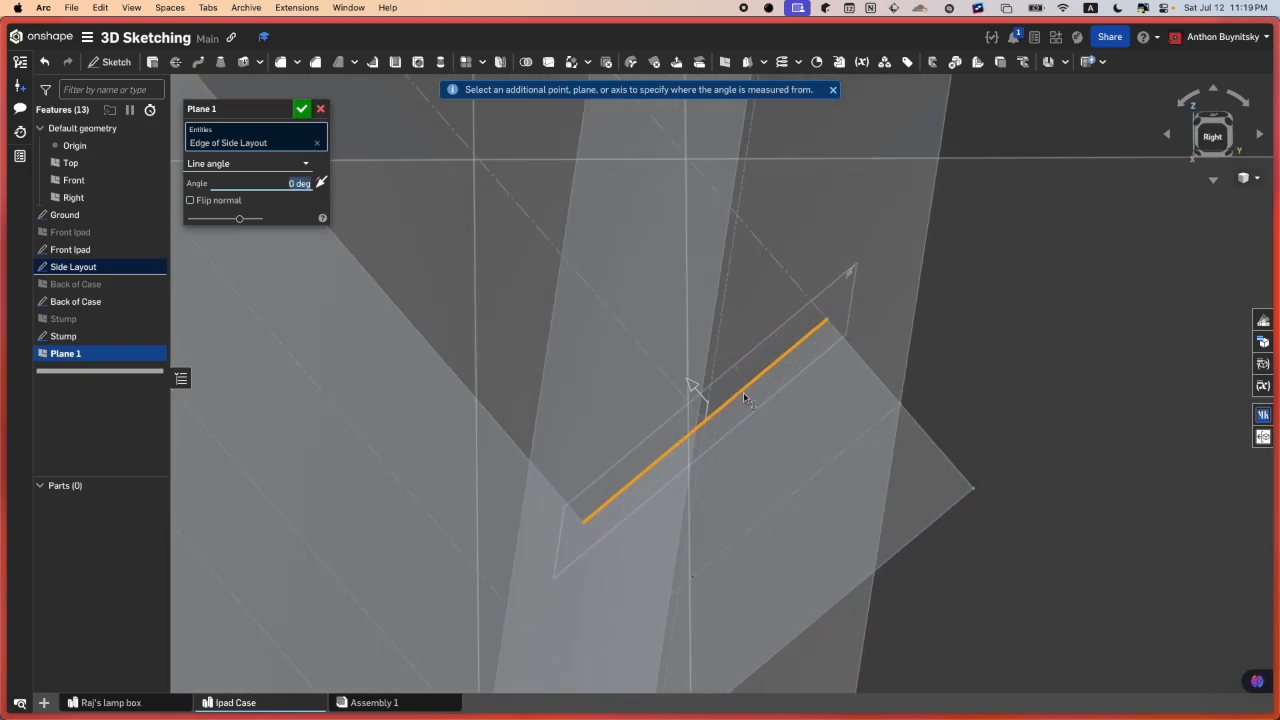
left_click(298, 108)
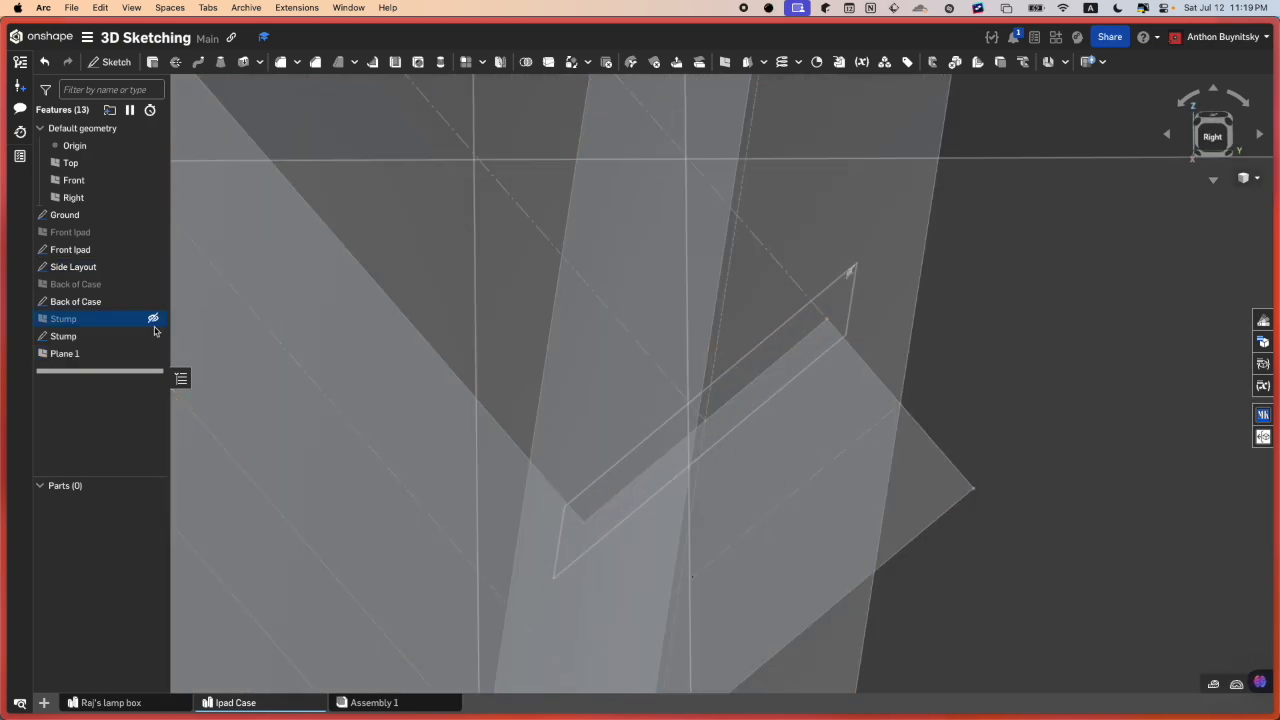
- Start a sketch on the new foot plane, then discard the sketch and delete the plane
left_click(114, 354)
key("shift+s")
scroll(835, 357, "down", 5)
right_click_drag(835, 357, 854, 377)
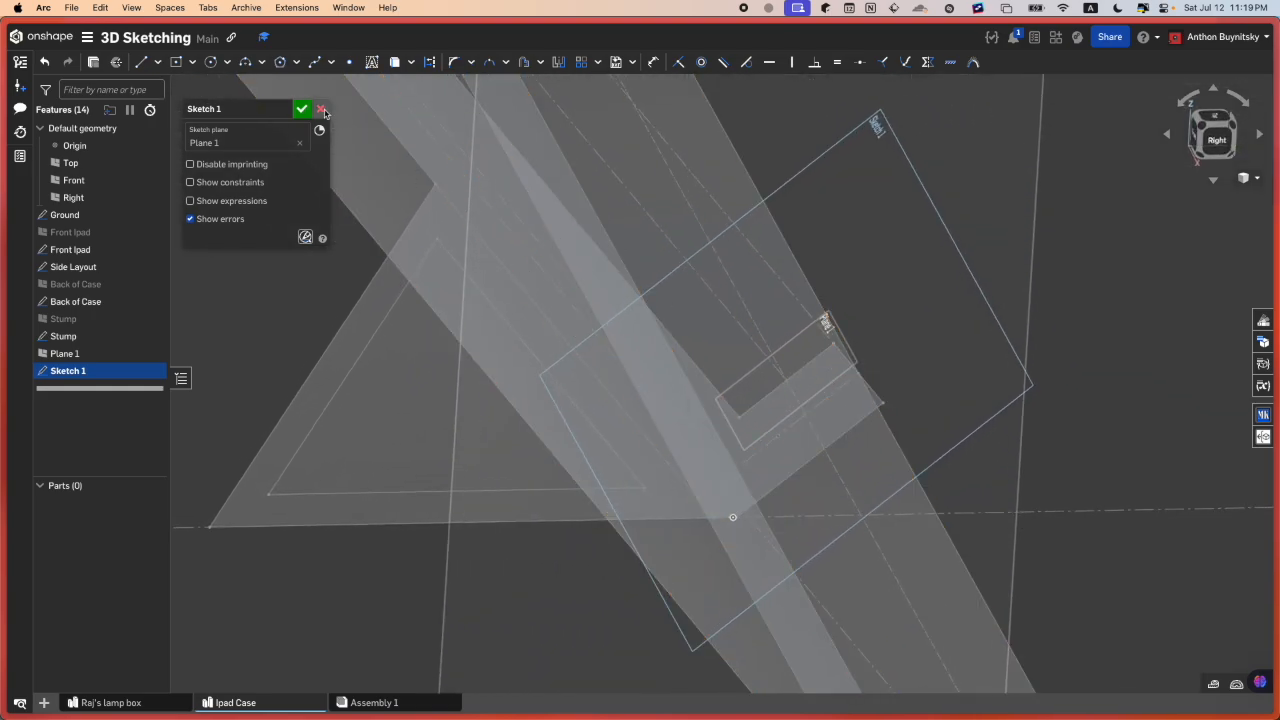
key("Escape")
left_click(78, 355)
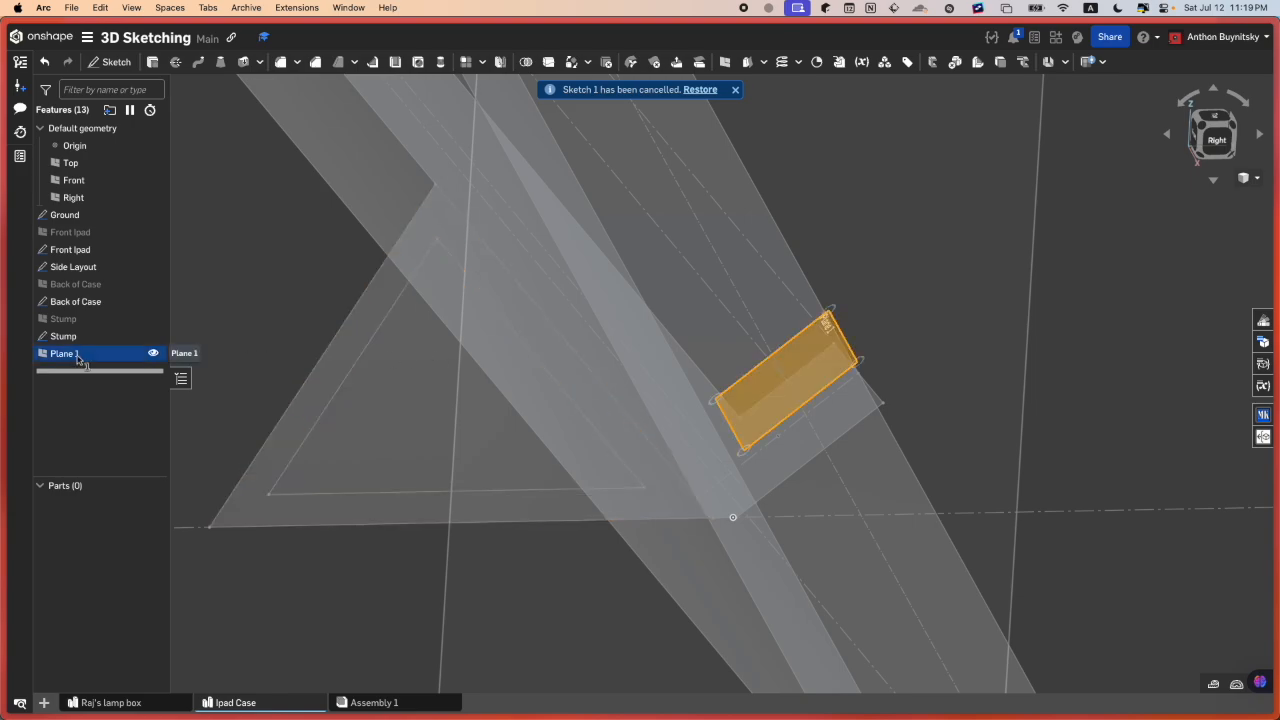
key("Delete")
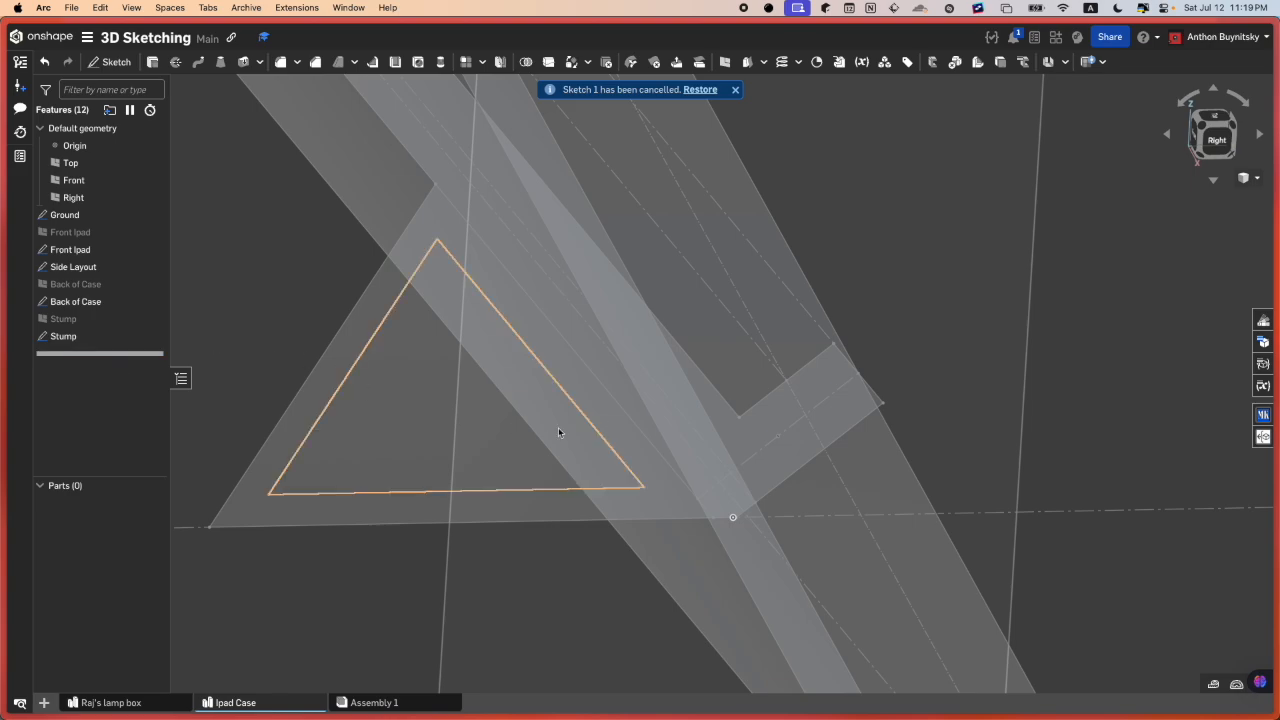
- Measure the angle between the inner edge and the short end edge of the Side Layout foot
left_click(808, 370)
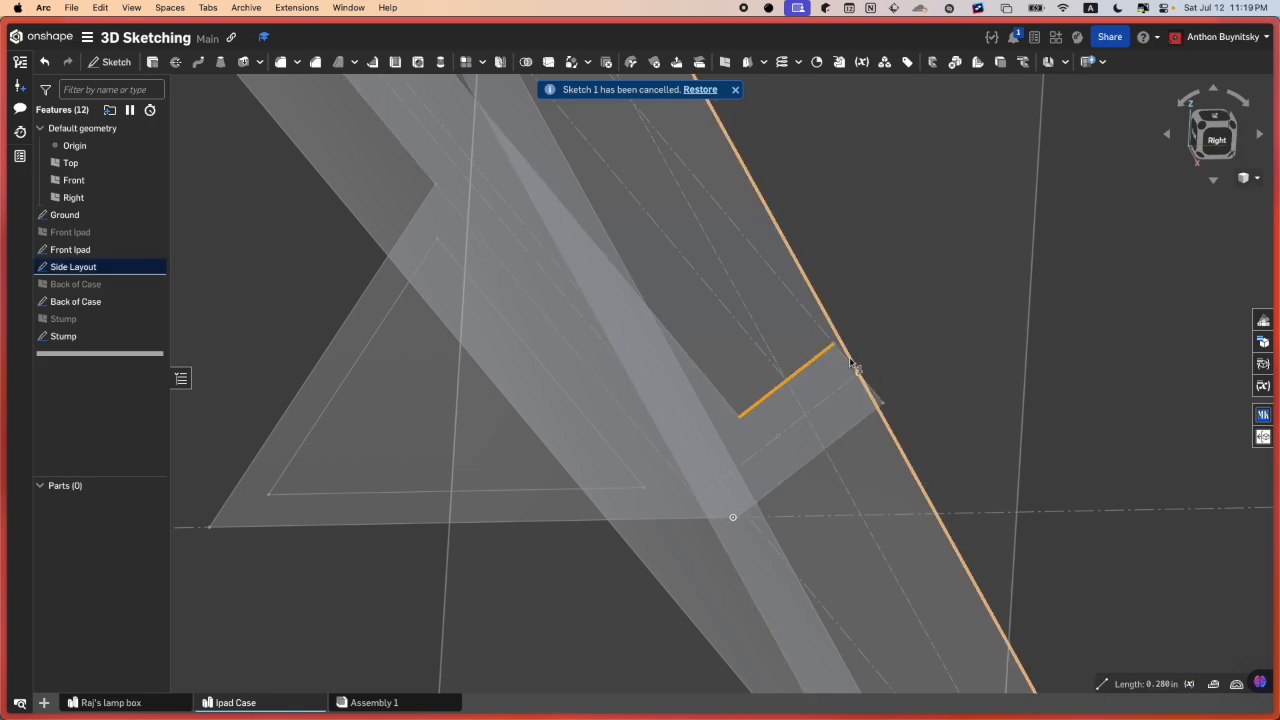
left_click(852, 366)
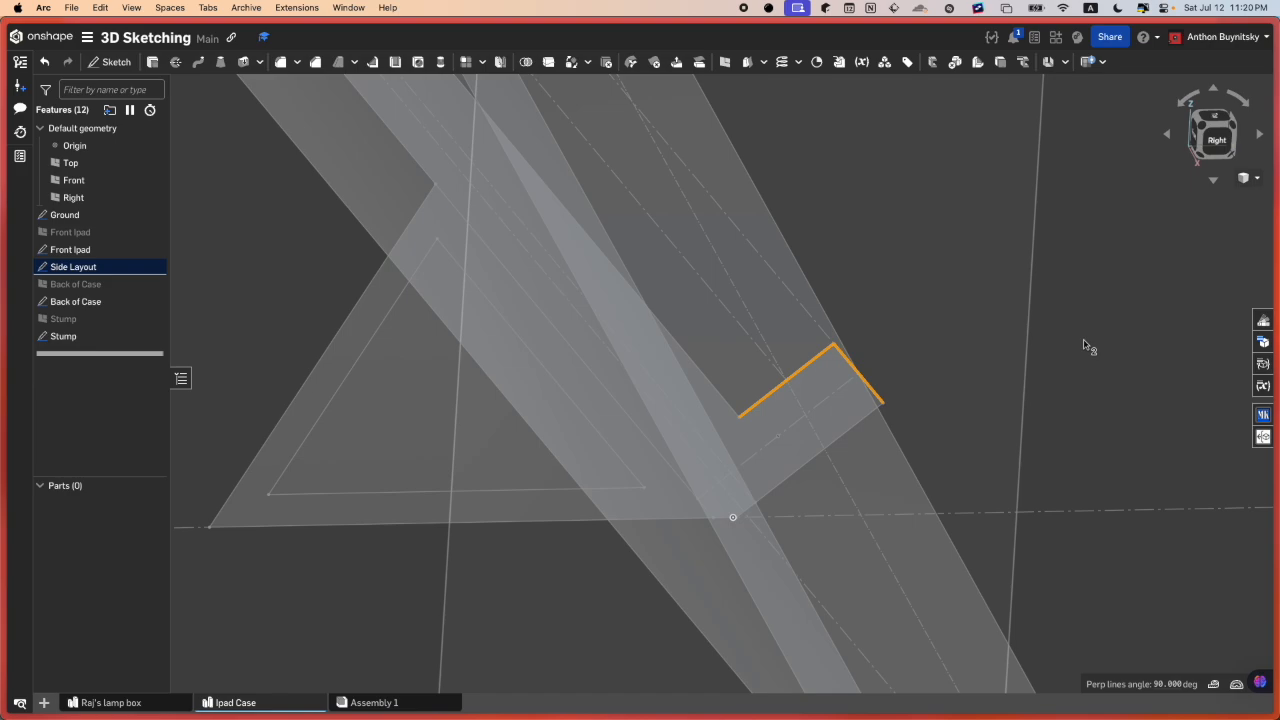
scroll(850, 388, "down", 2)
scroll(848, 388, "up", 3)
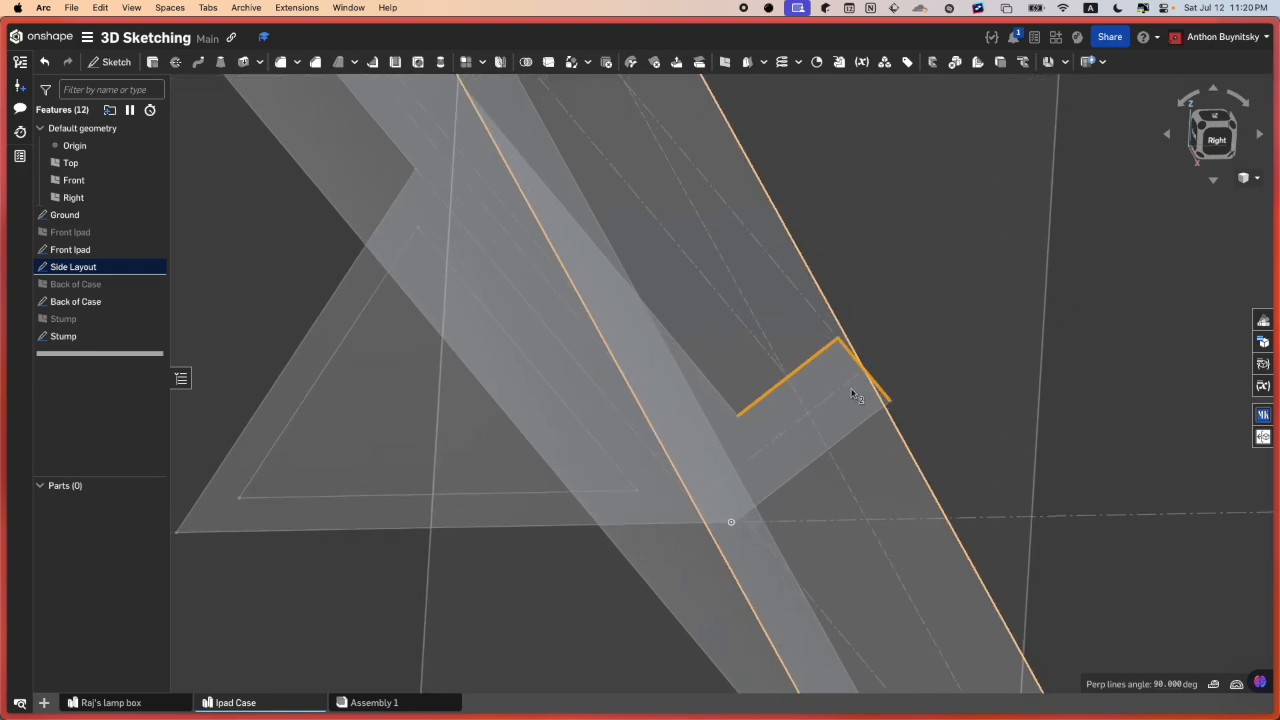
scroll(850, 395, "down", 3)
scroll(848, 405, "up", 3)
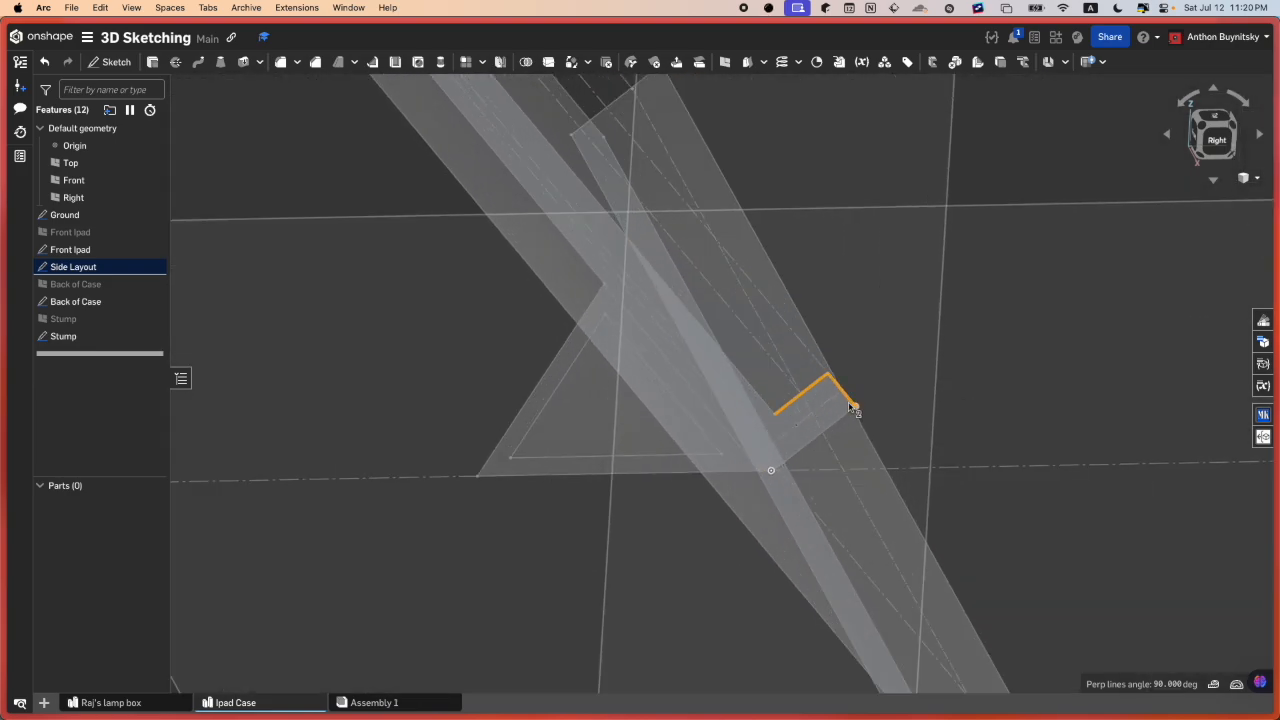
- Examine the foot's outer, end and inner edges together, then review the whole layout from the side
key("Escape")
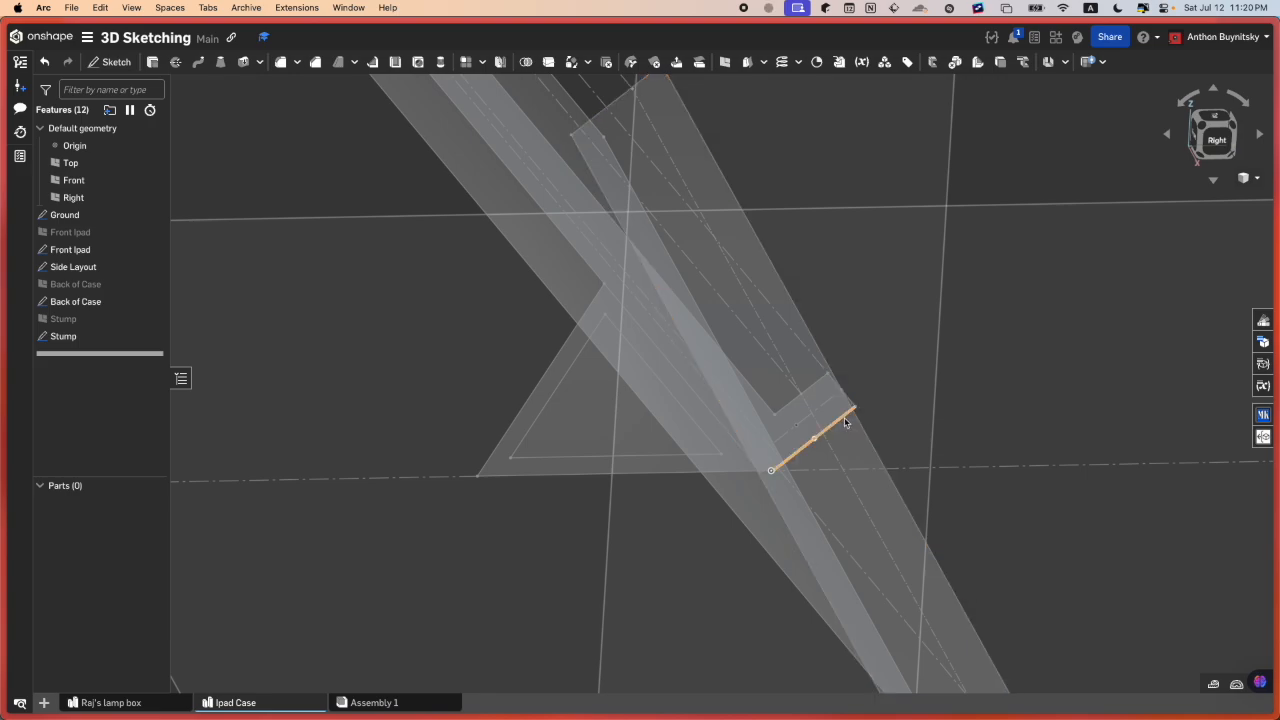
left_click(847, 410)
left_click(842, 392)
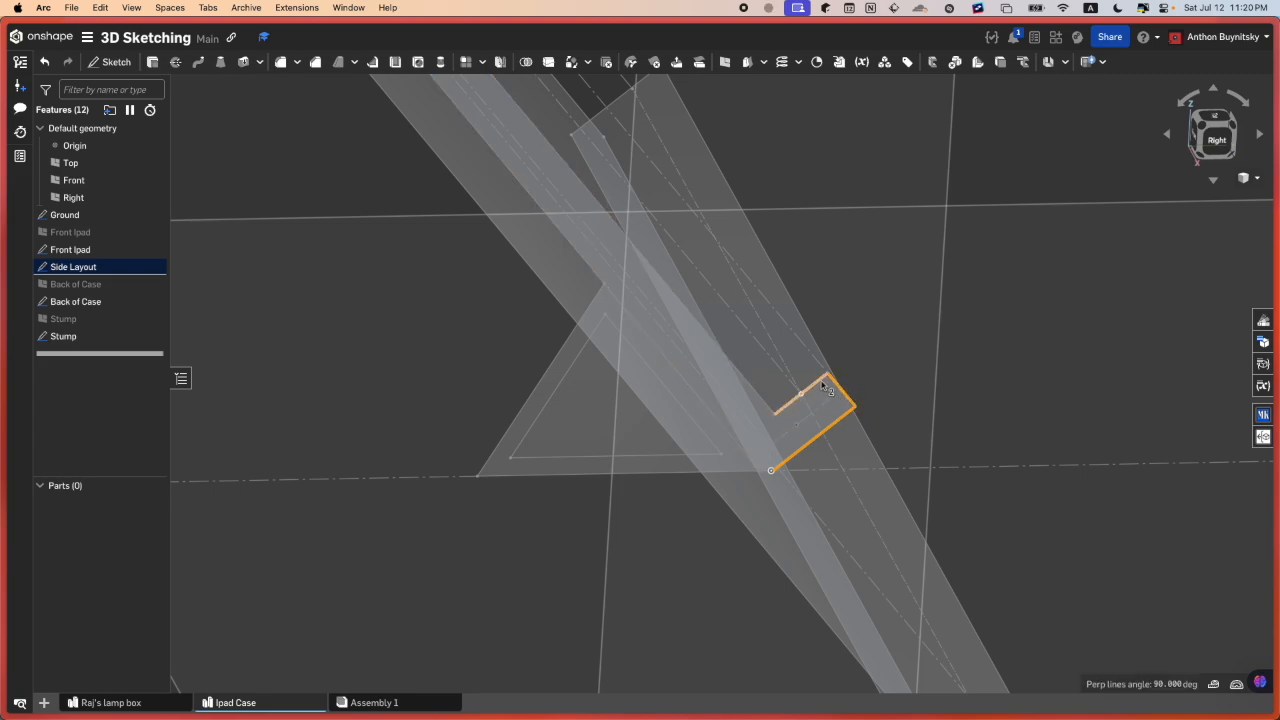
left_click(824, 385)
scroll(823, 385, "down", 5)
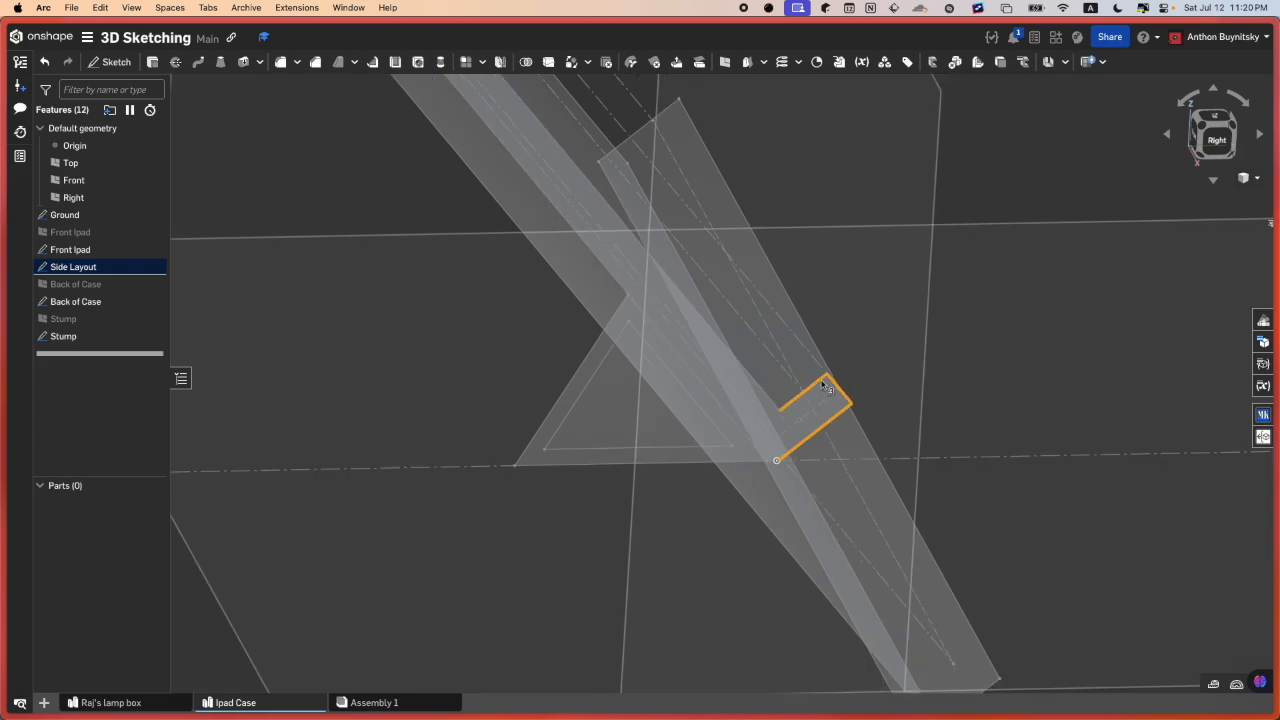
key("space")
scroll(821, 384, "up", 4)
right_click_drag(821, 384, 812, 363)
scroll(805, 362, "up", 3)
scroll(635, 400, "up", 1)
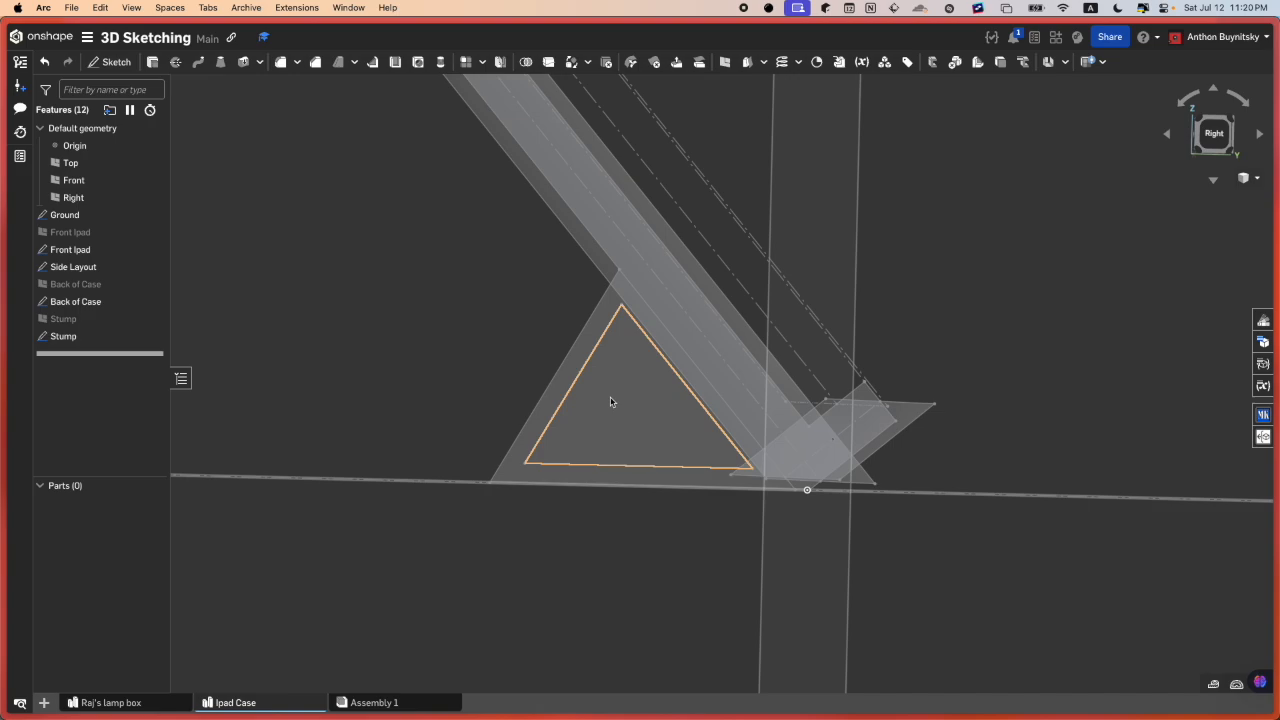
- Examine the inner triangle of the Side Layout support, including its sloping rear edge and its base
left_click(585, 402)
left_click(585, 402)
scroll(590, 390, "up", 5)
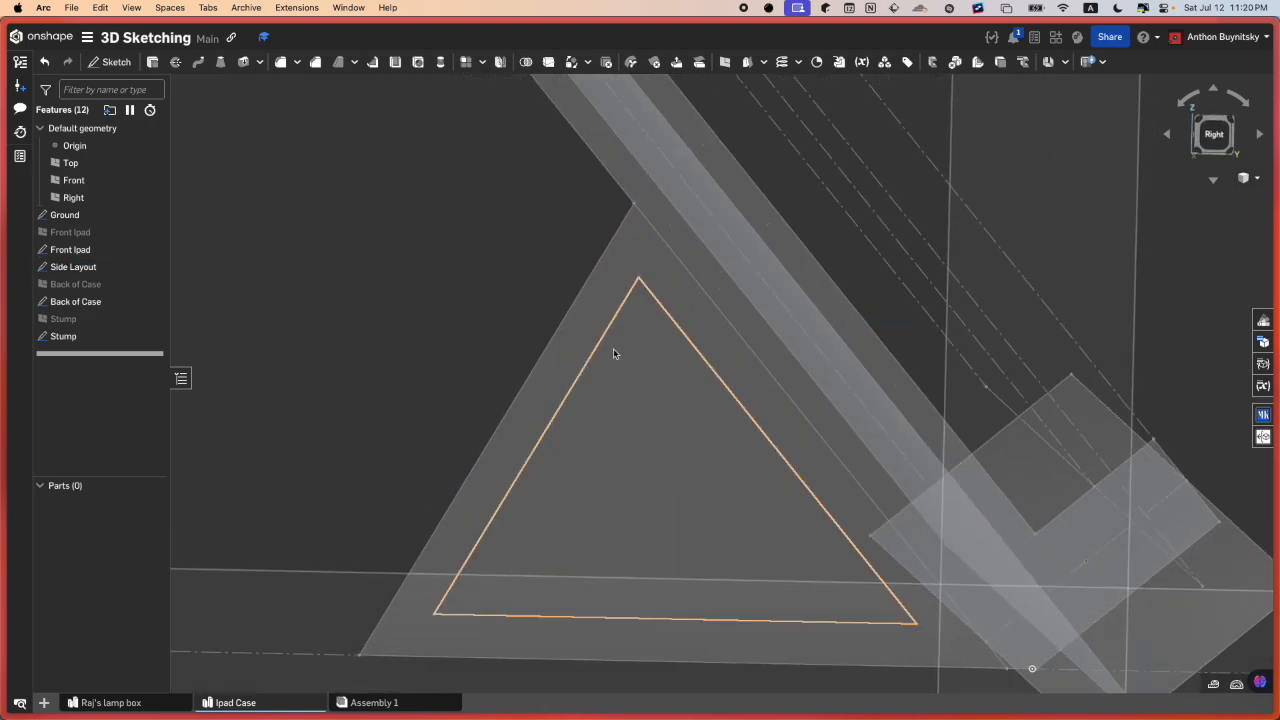
scroll(613, 348, "down", 4)
scroll(603, 352, "up", 2)
left_click(603, 352)
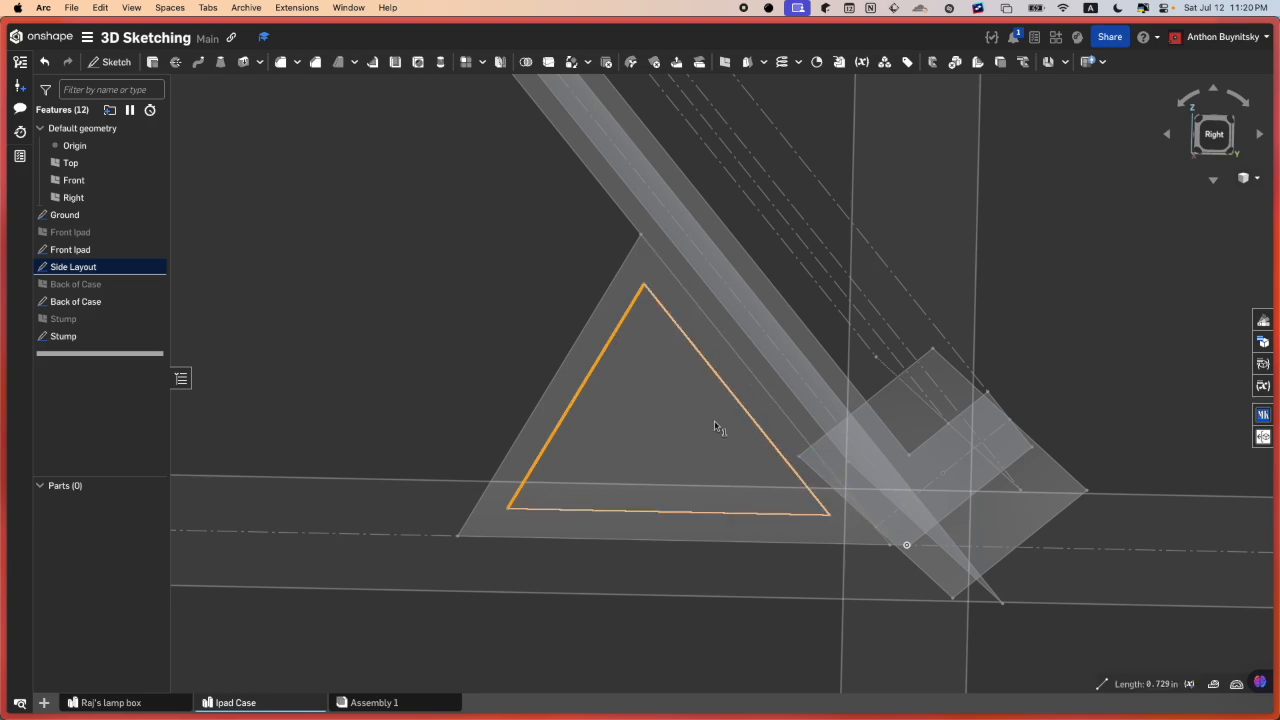
left_click(613, 514)
key("space")
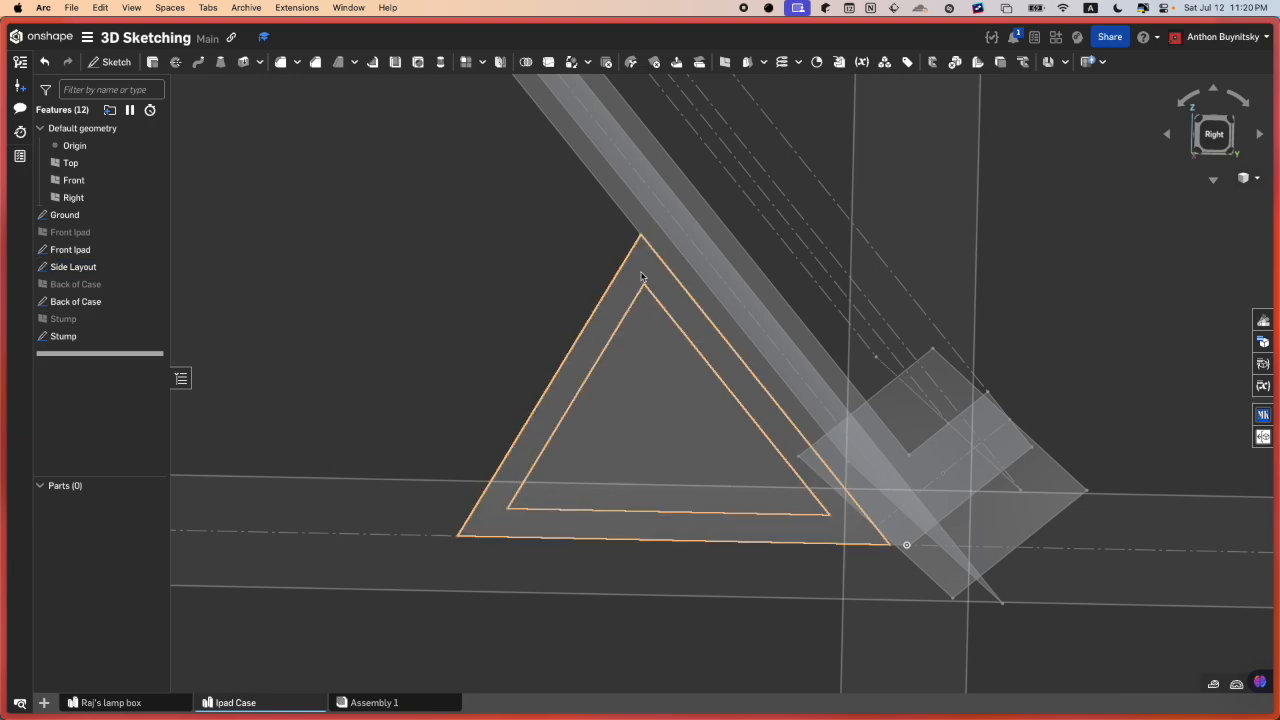
- Open the Side Layout sketch for editing at the triangular support
scroll(445, 527, "up", 5)
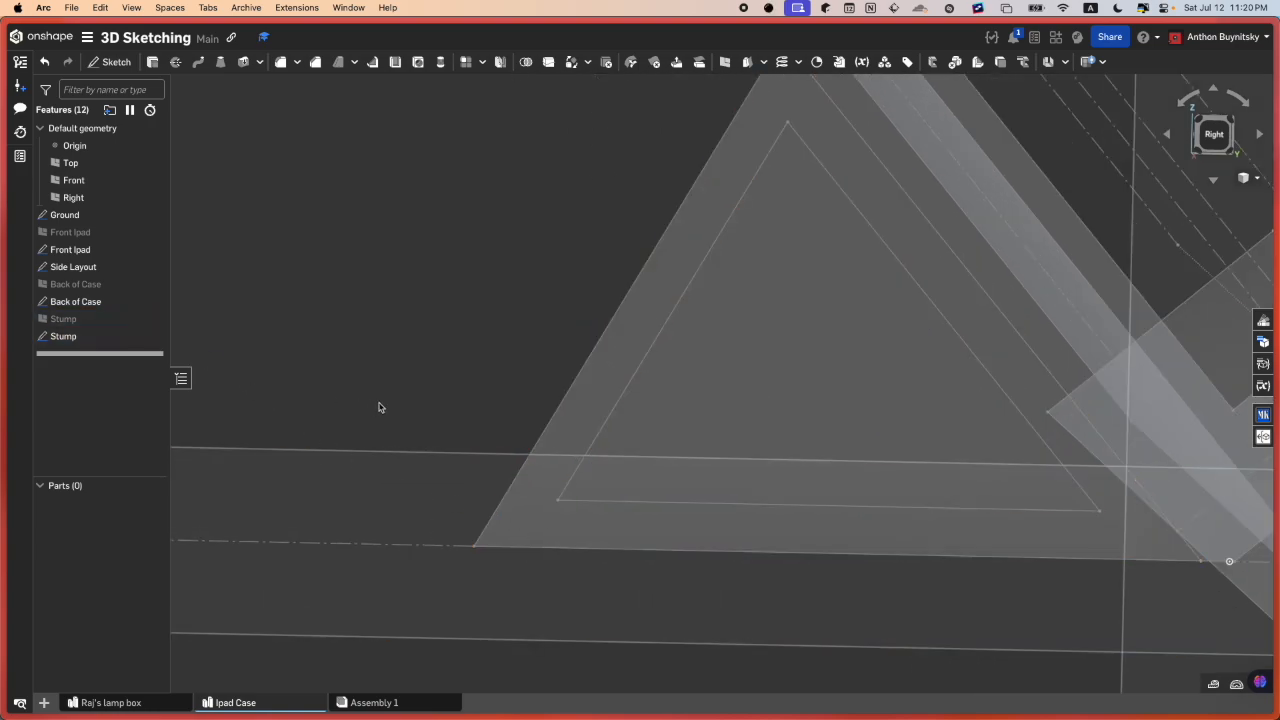
double_click(75, 267)
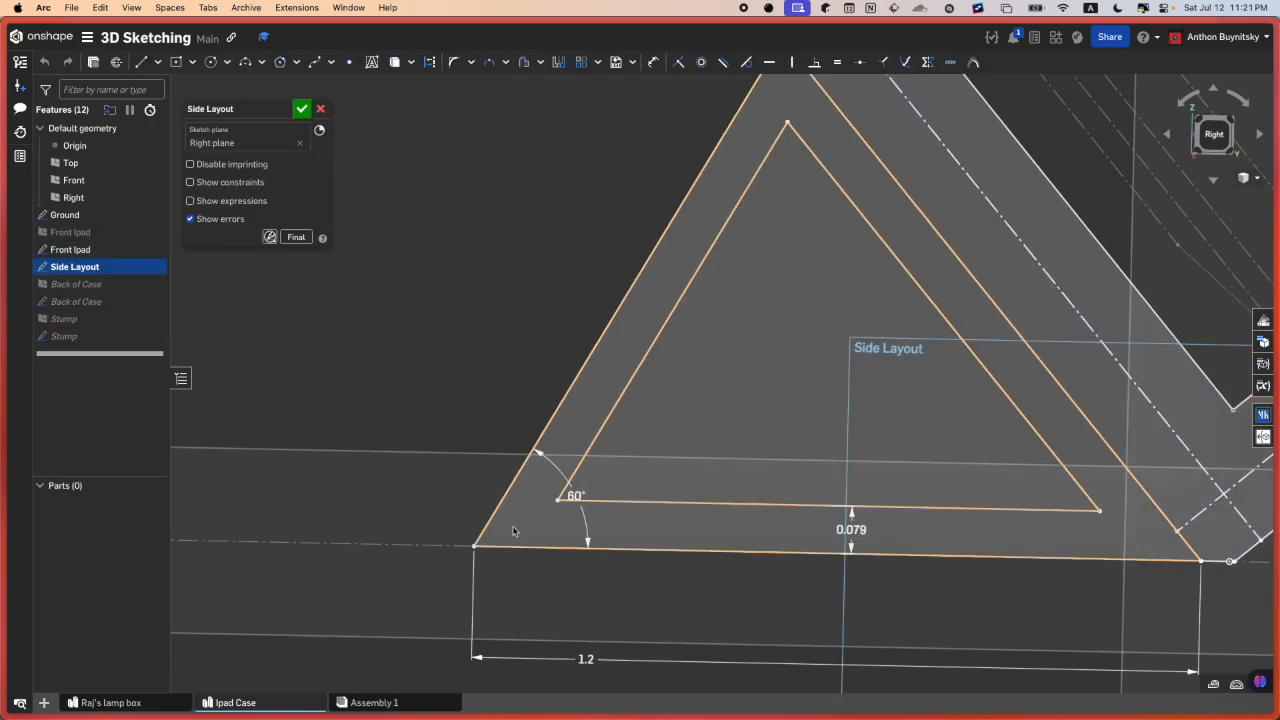
key("u")
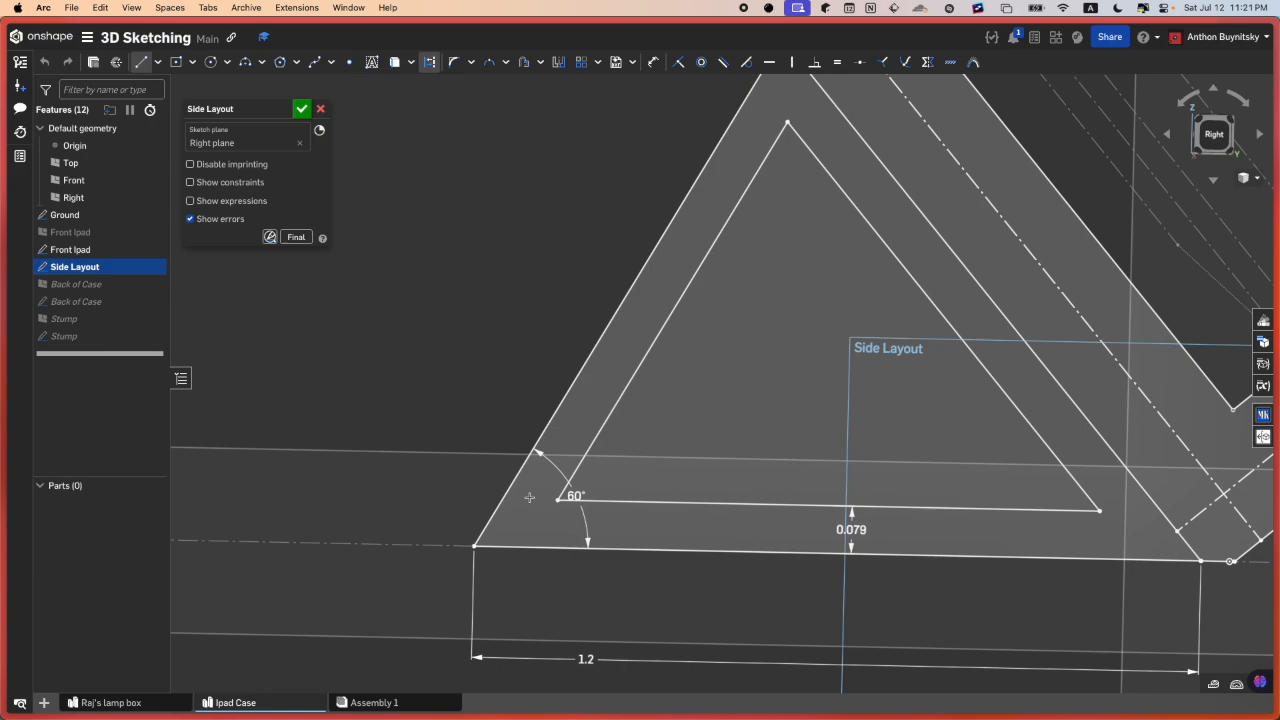
scroll(530, 497, "up", 2)
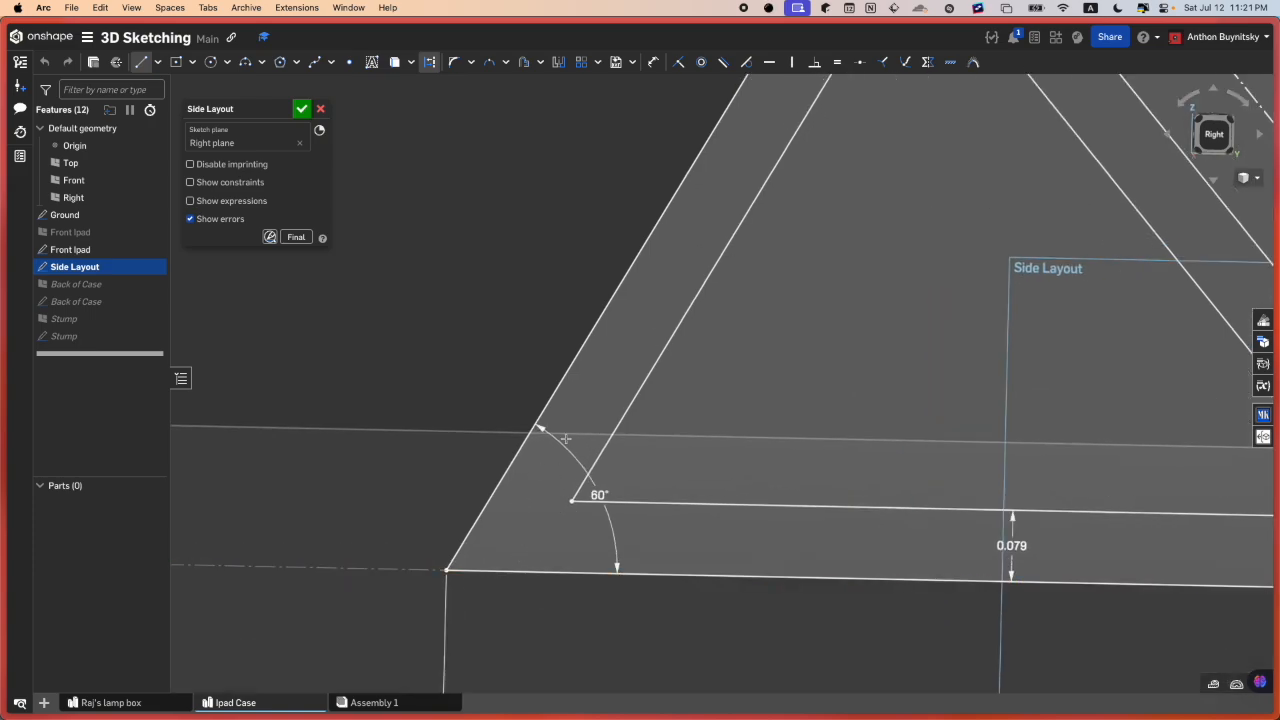
scroll(586, 414, "down", 3)
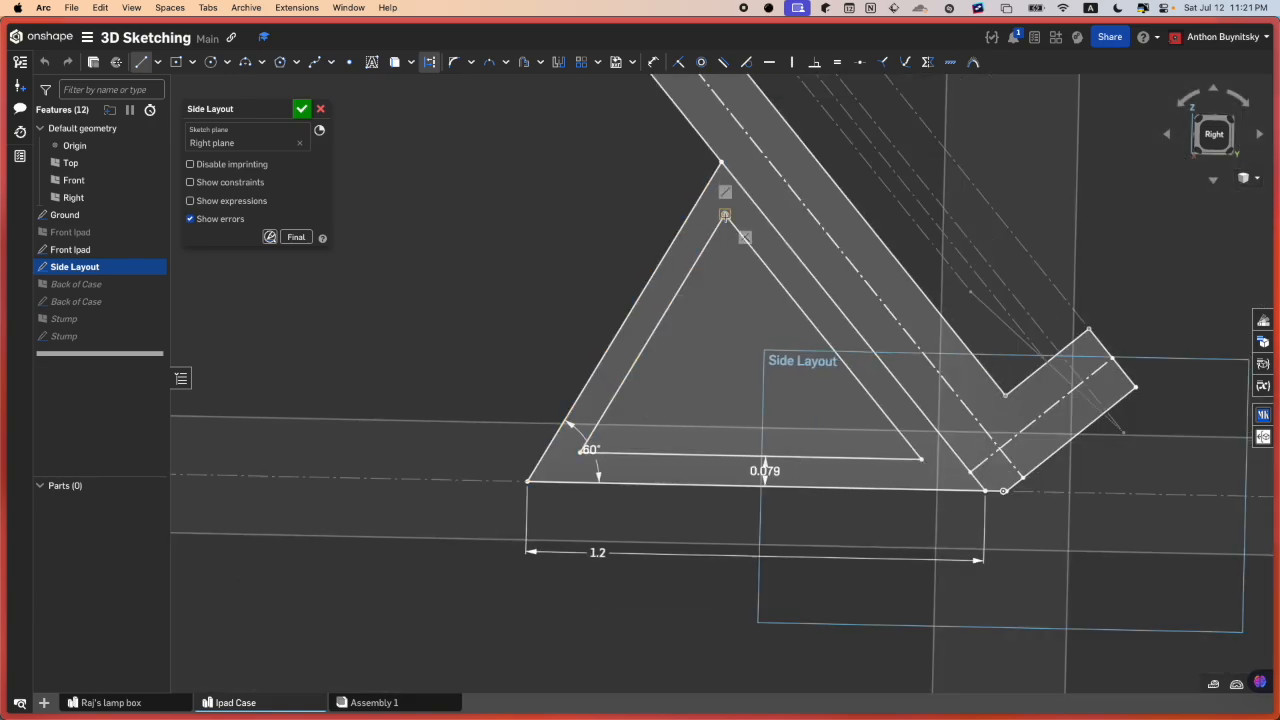
left_click(725, 214)
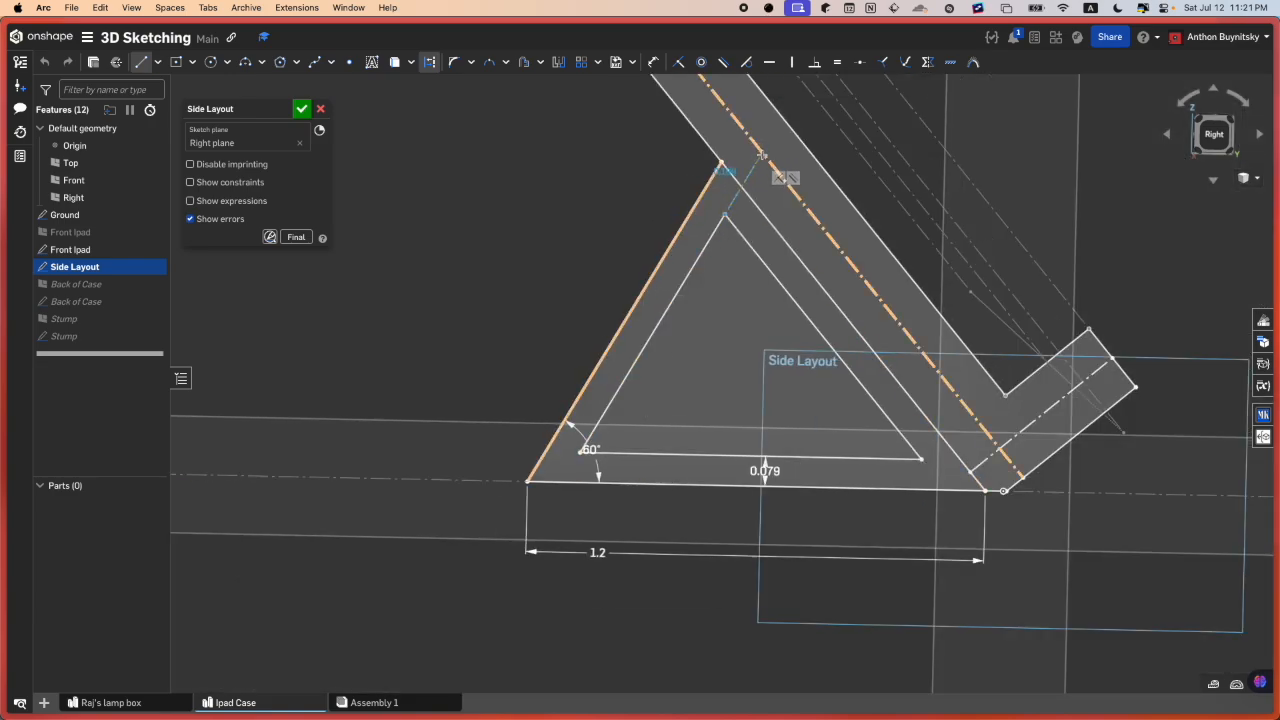
left_click(720, 163)
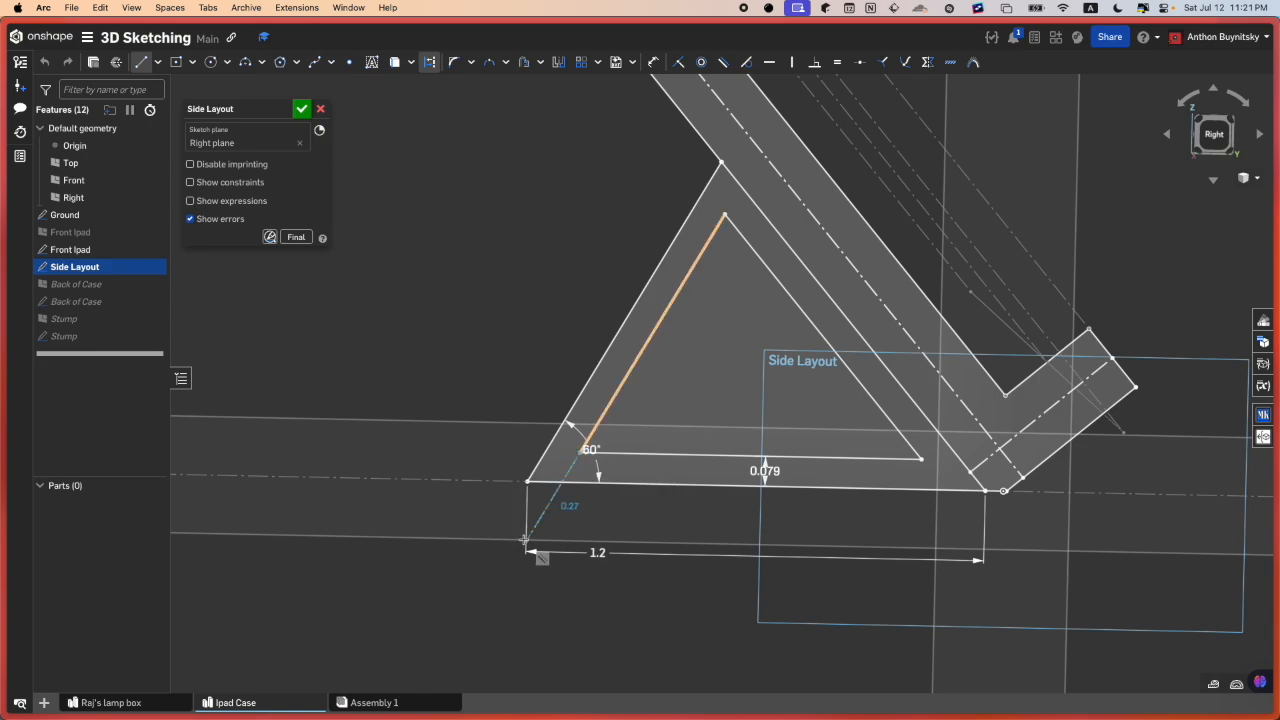
key("Escape")
- Draw a short construction line from the inner triangle's lower rear corner, perpendicular to the outer triangle's sloping rear edge
scroll(556, 478, "up", 5)
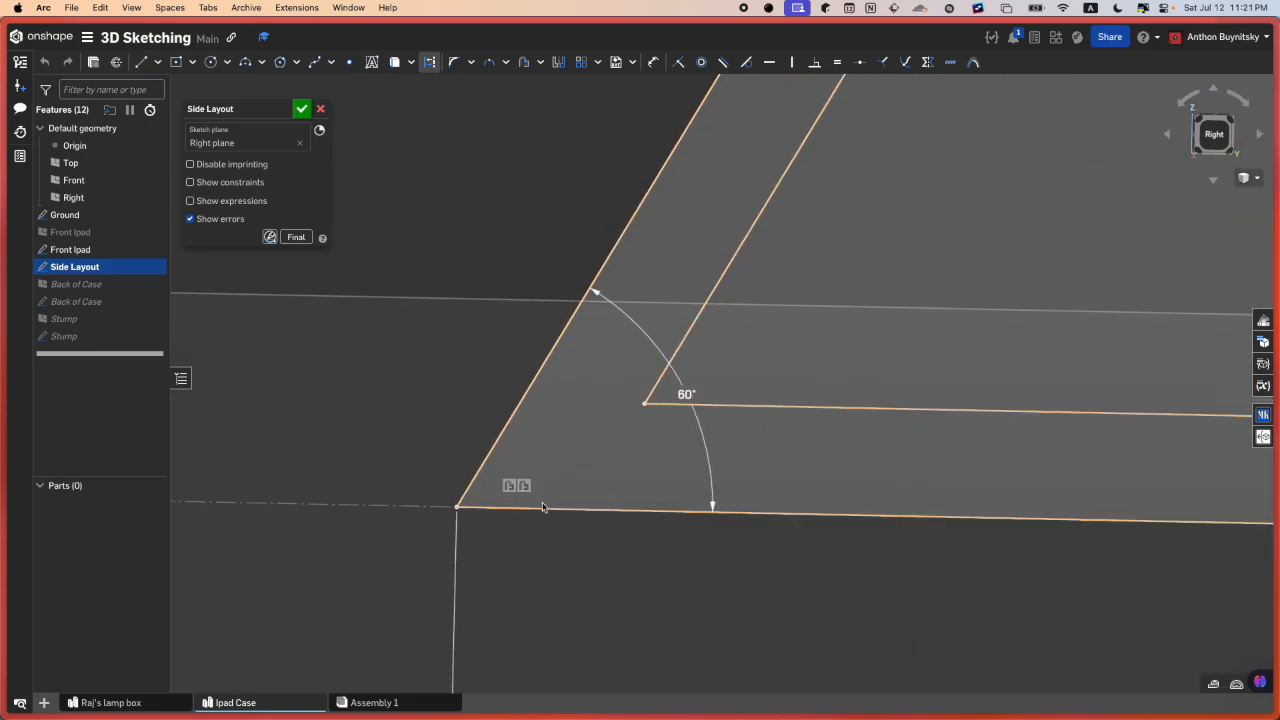
scroll(531, 514, "down", 2)
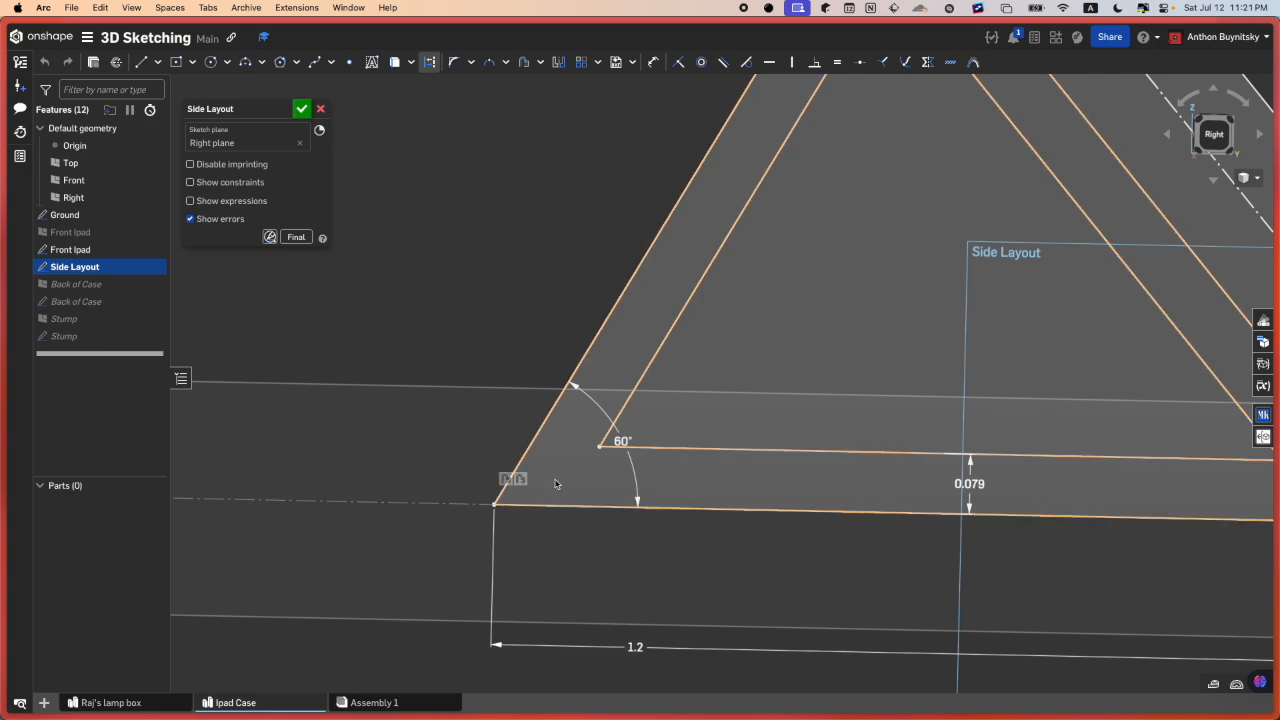
key("l")
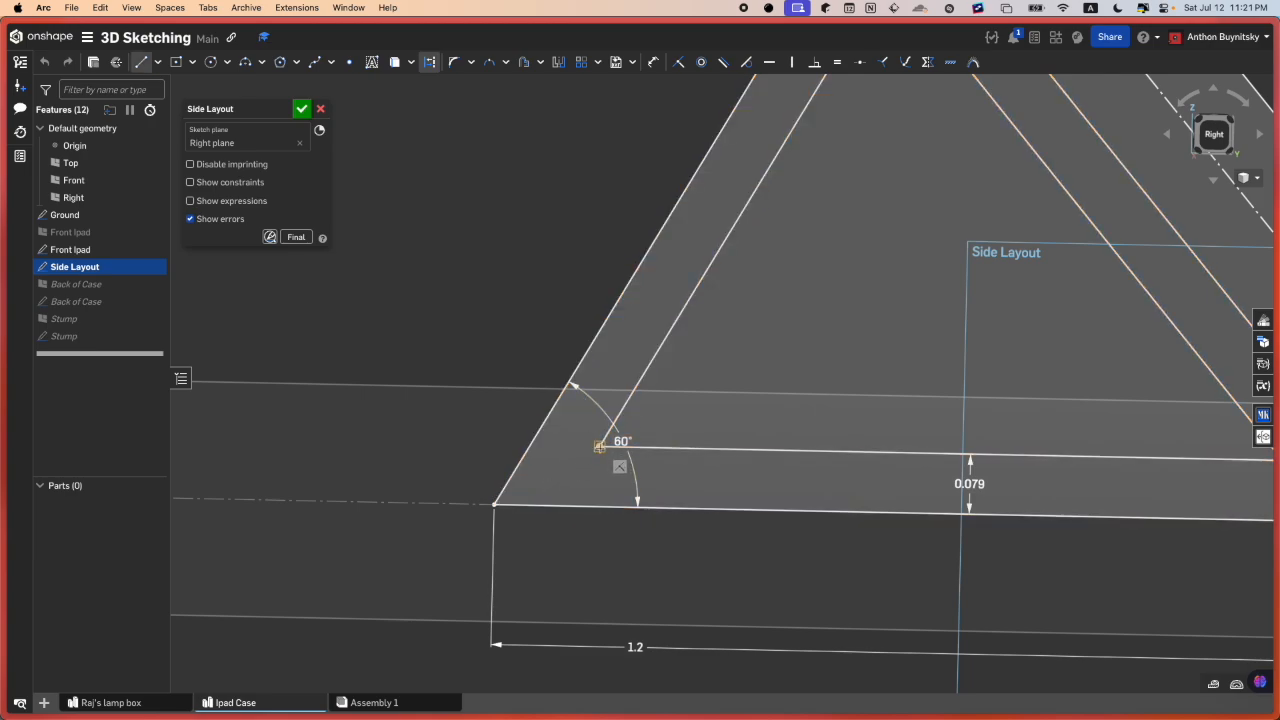
scroll(599, 446, "up", 3)
left_click(599, 446)
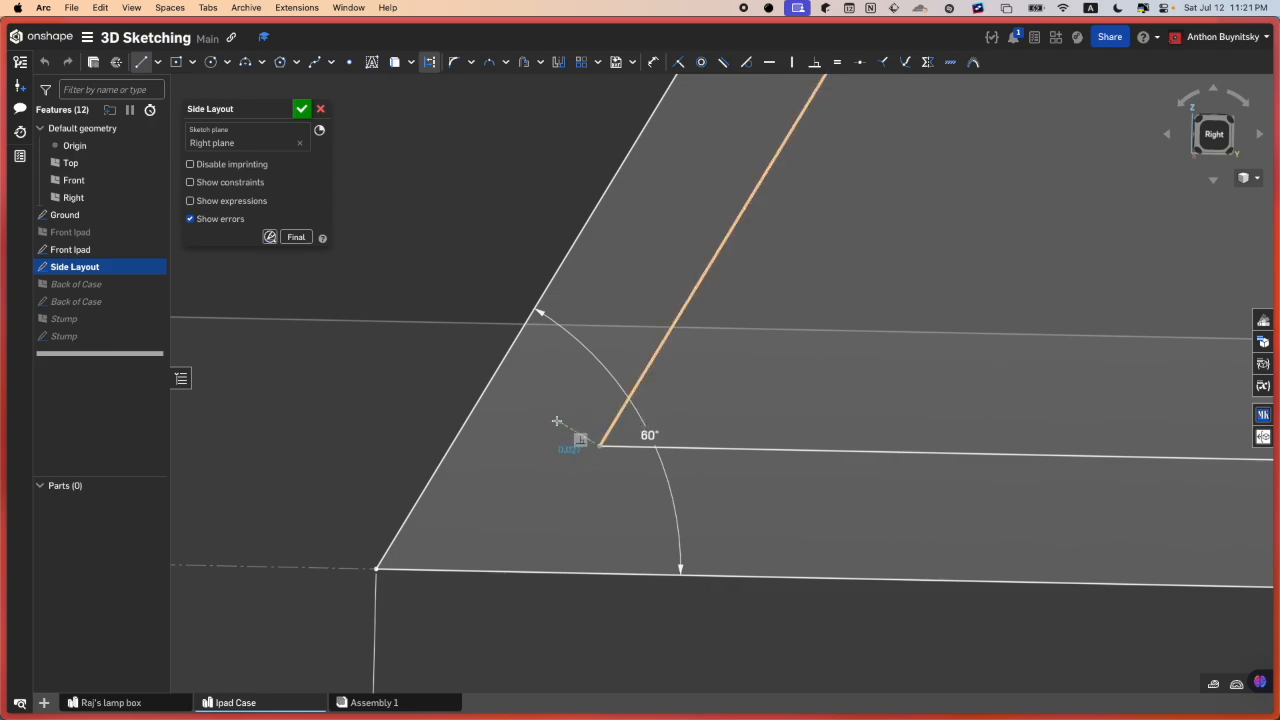
left_click(493, 380)
key("d")
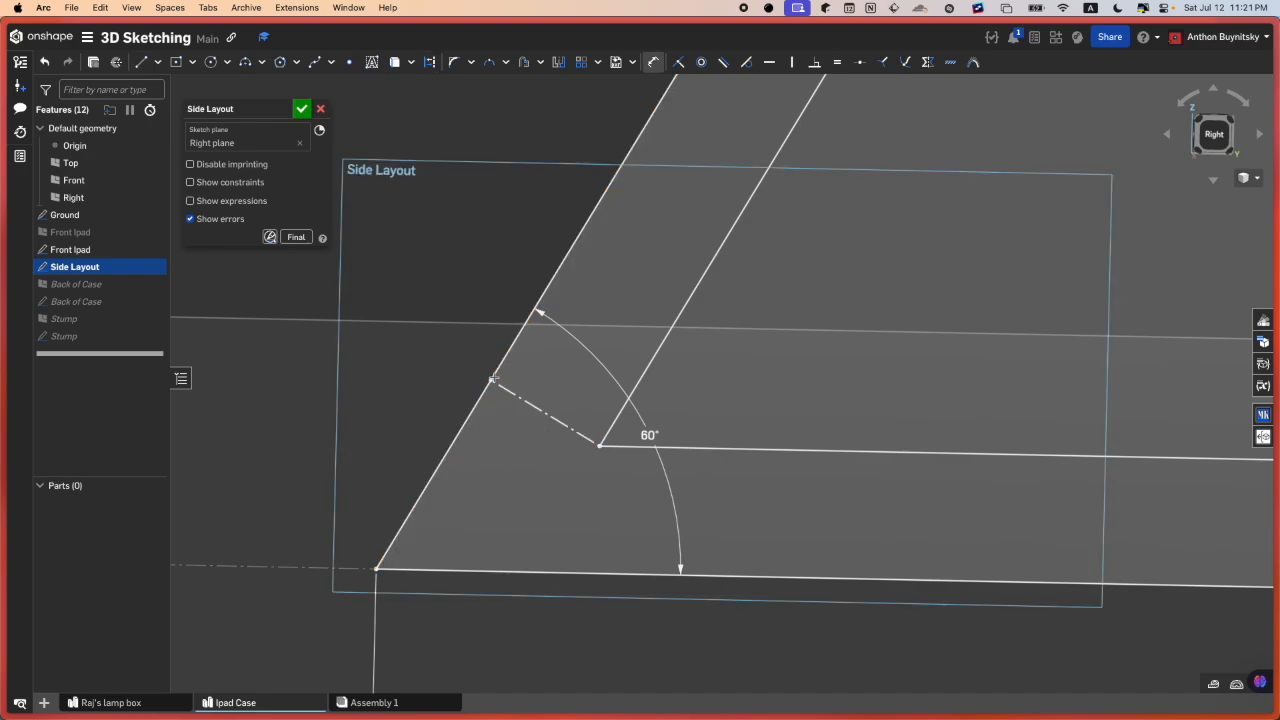
key("Escape")
- Draw a construction centerline from the short line's midpoint, between the two sloping rear edges, up to the outer triangle's front edge
key("l")
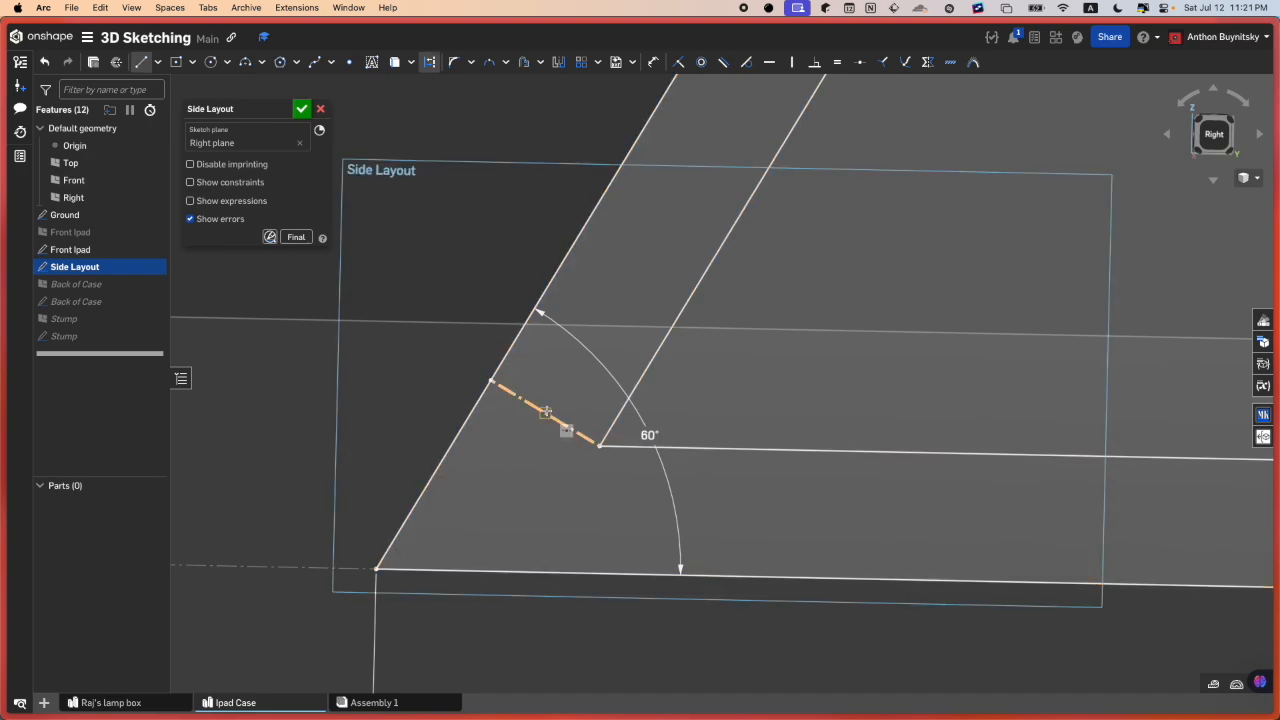
scroll(648, 238, "down", 5)
middle_click_drag(661, 245, 601, 368)
middle_click_drag(706, 166, 600, 386)
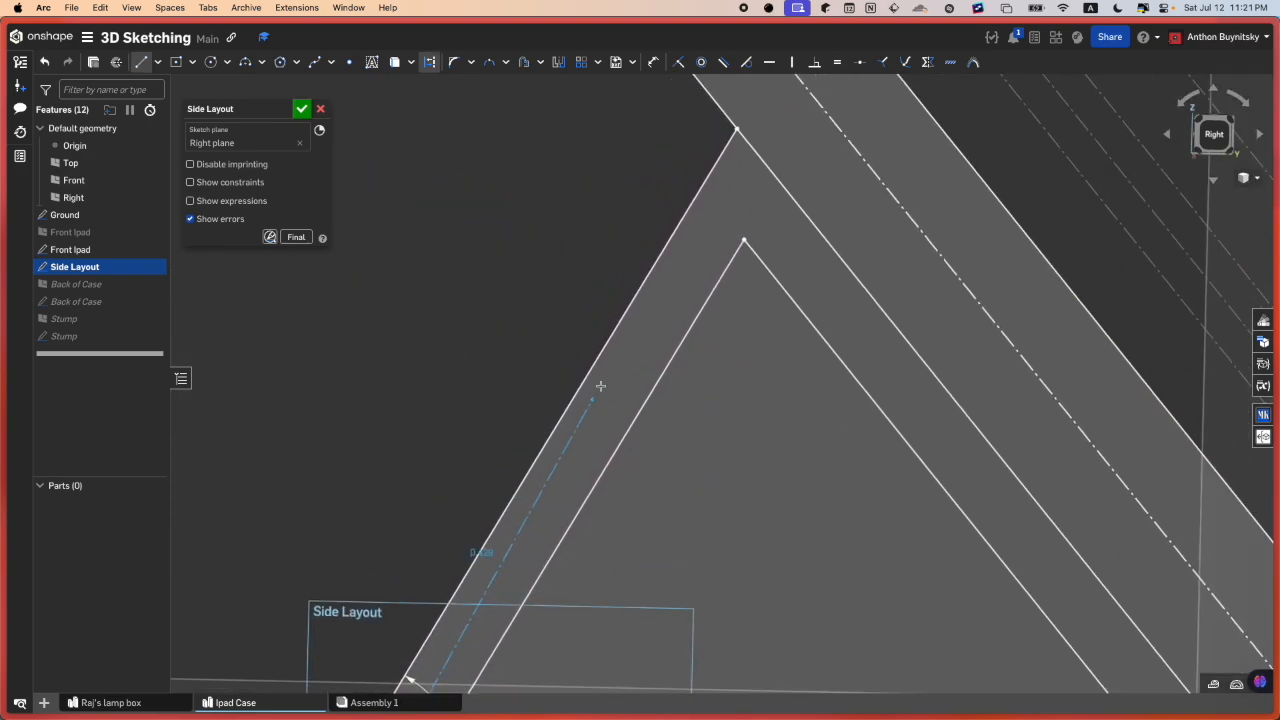
left_click(758, 156)
key("d")
- Check the centerline against the short construction line it starts from and accept the Side Layout changes
scroll(767, 136, "down", 5)
scroll(648, 375, "up", 10)
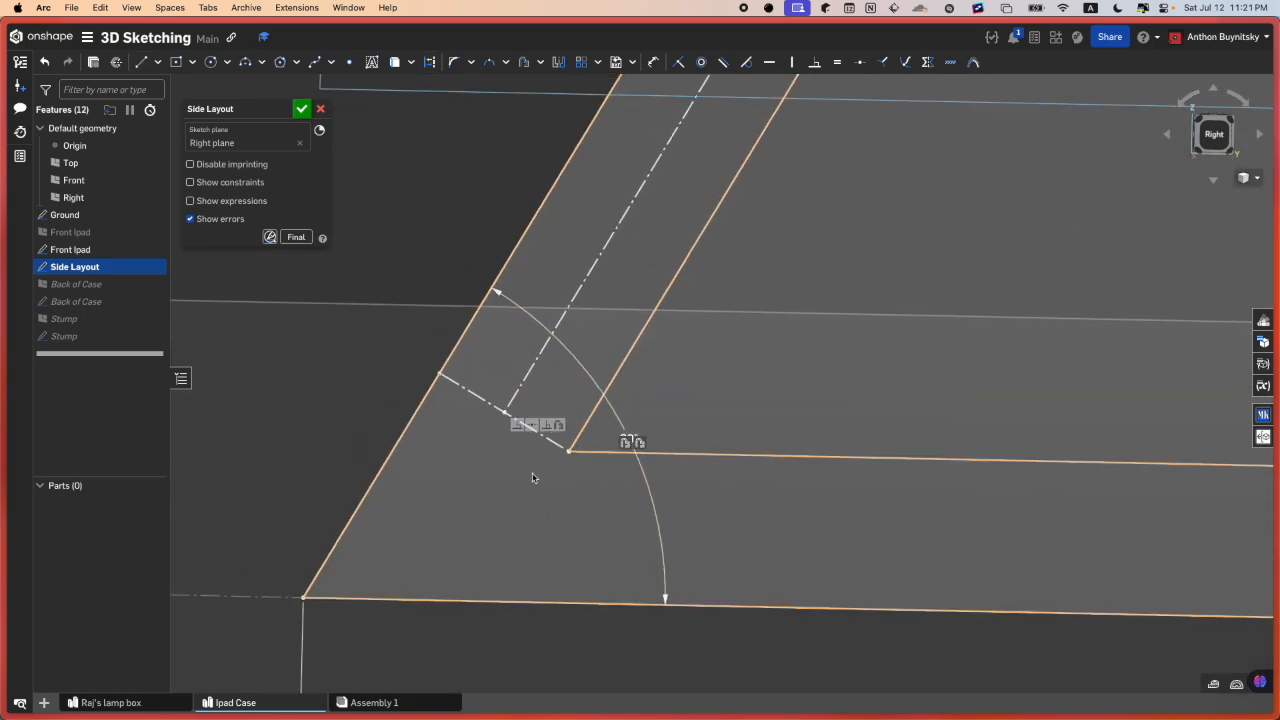
left_click(503, 279)
left_click(514, 358)
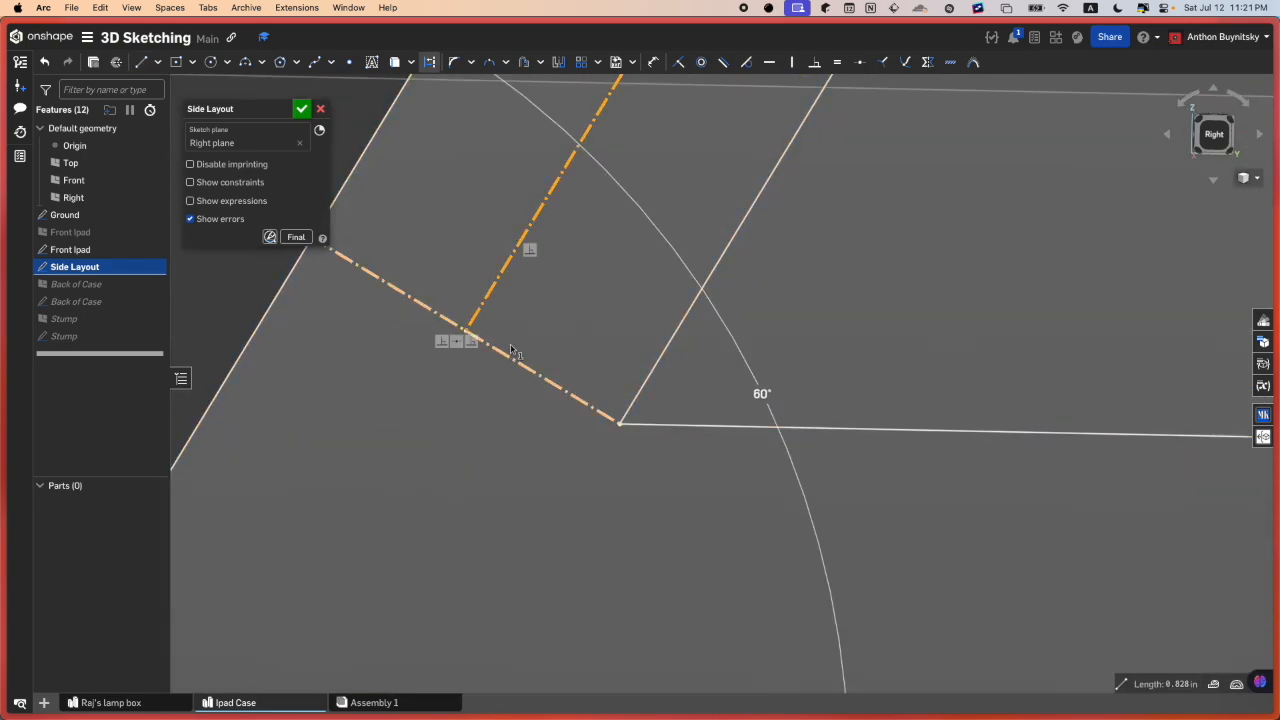
scroll(440, 320, "down", 10)
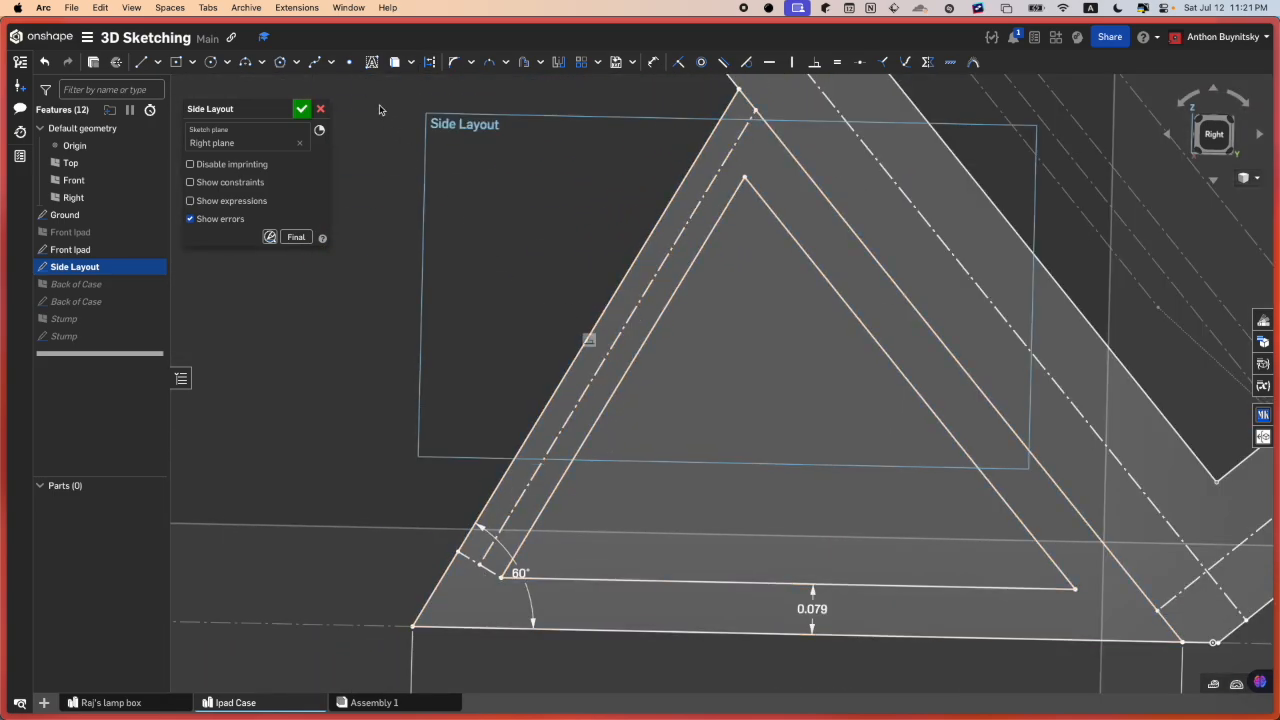
left_click(301, 108)
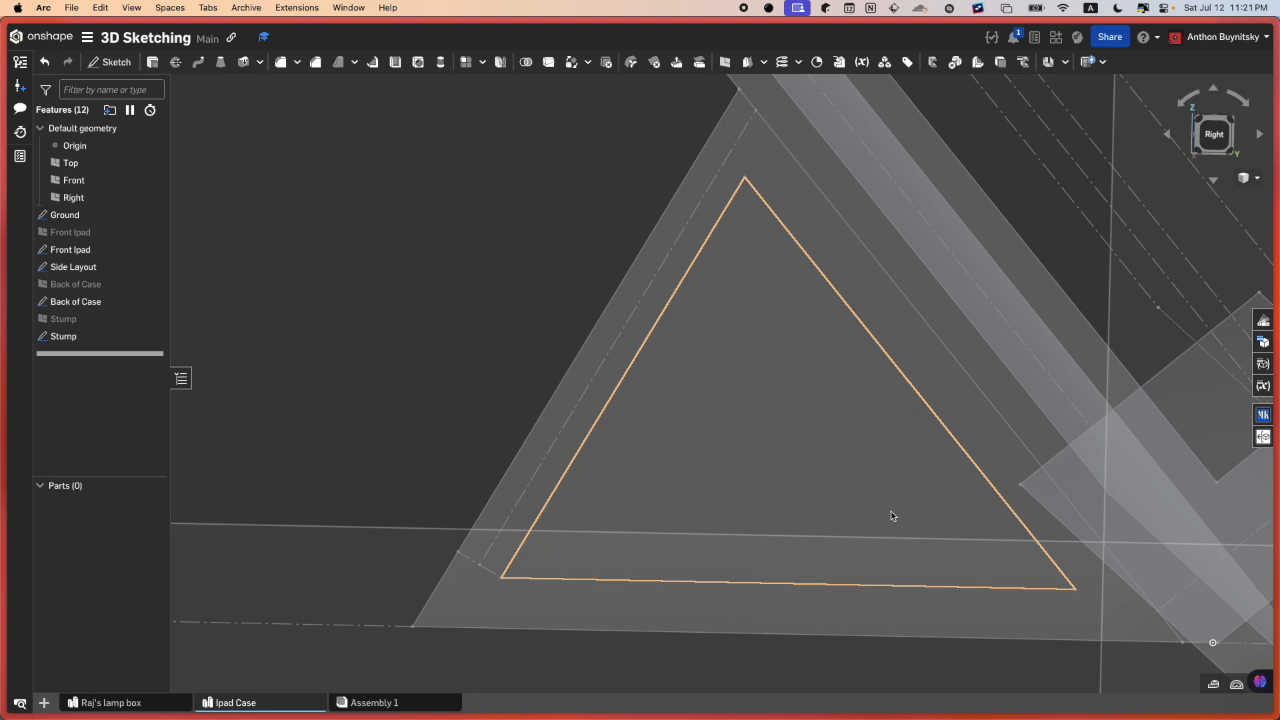
- Examine the region between the support's outer and inner triangles in relation to the leaning case back
left_click(943, 372)
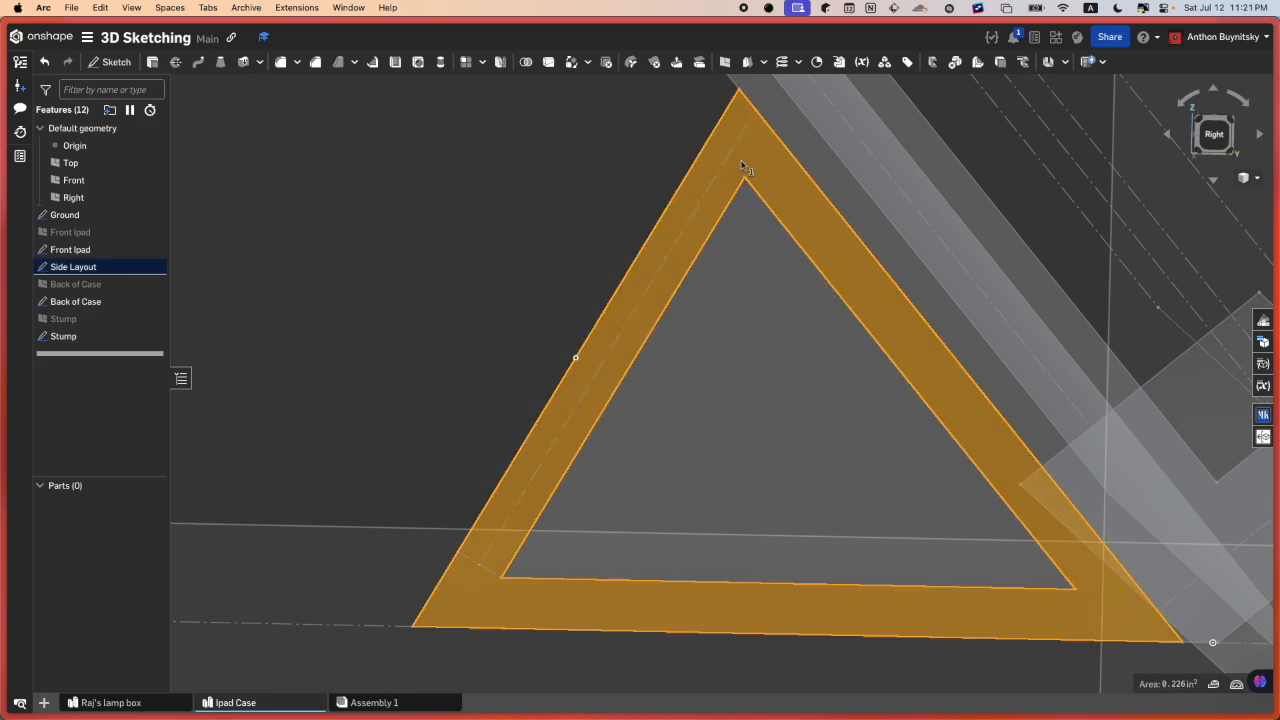
scroll(586, 518, "down", 5)
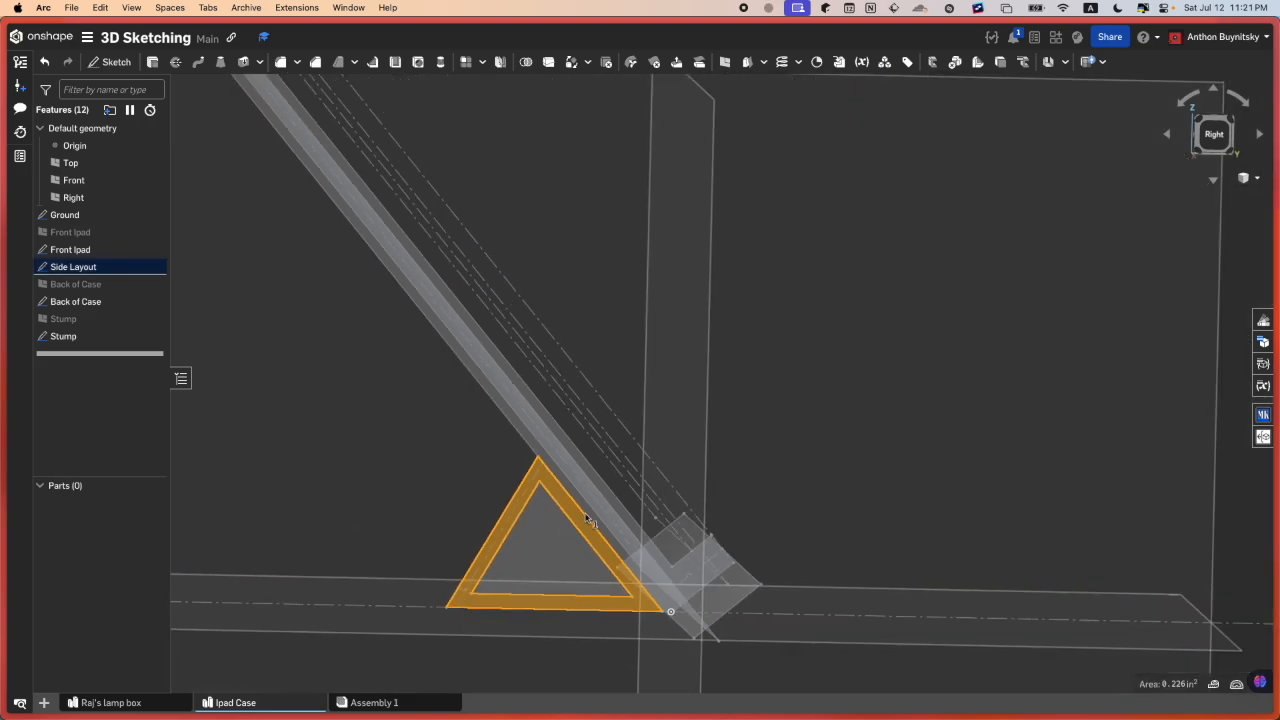
scroll(720, 443, "down", 3)
scroll(684, 491, "up", 5)
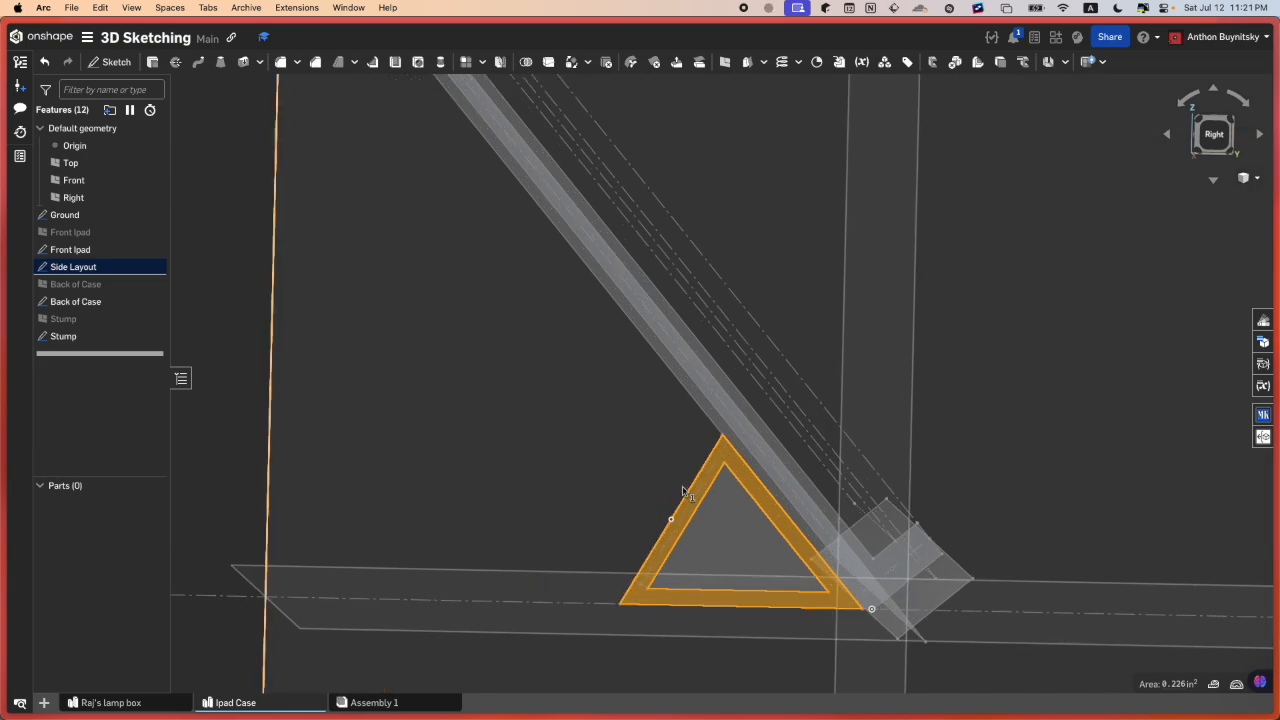
scroll(444, 445, "down", 3)
left_click(331, 389)
- Examine the support triangle from the side, then the whole case layout from an angled view
scroll(573, 482, "up", 5)
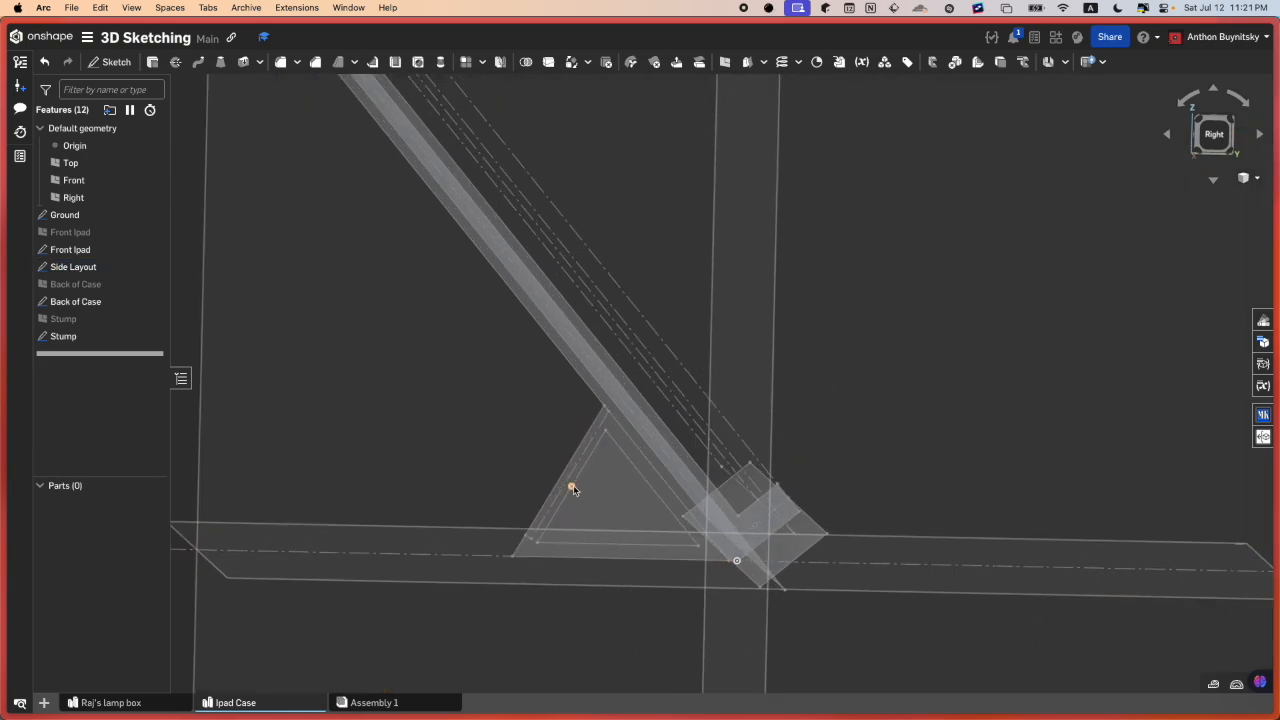
scroll(574, 482, "up", 3)
scroll(668, 407, "down", 5)
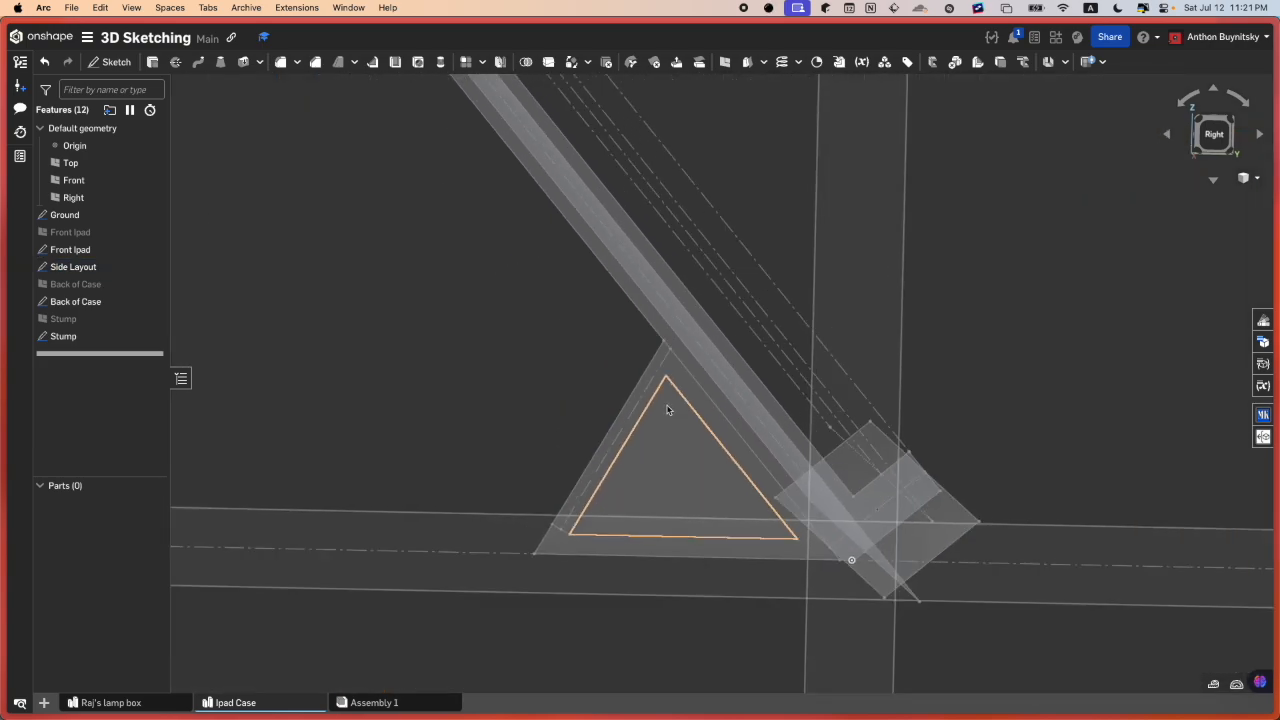
scroll(739, 437, "down", 1)
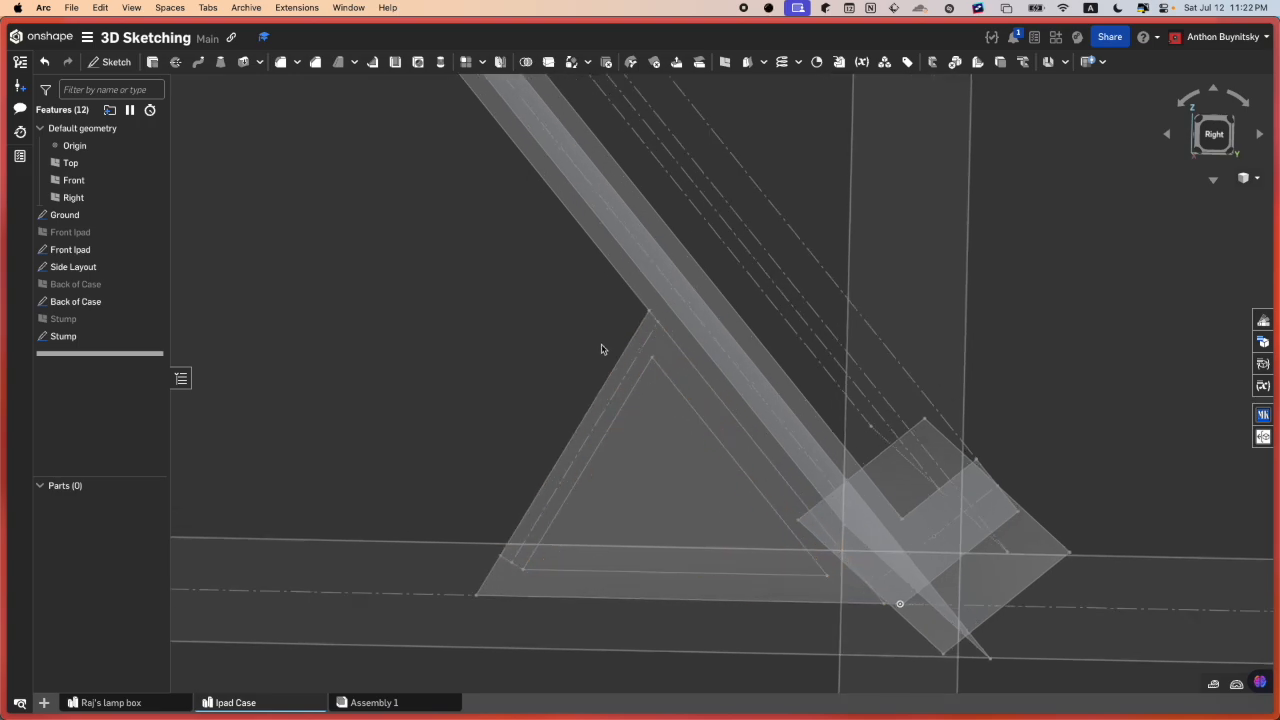
scroll(676, 548, "down", 2)
scroll(676, 548, "down", 2)
scroll(750, 607, "down", 2)
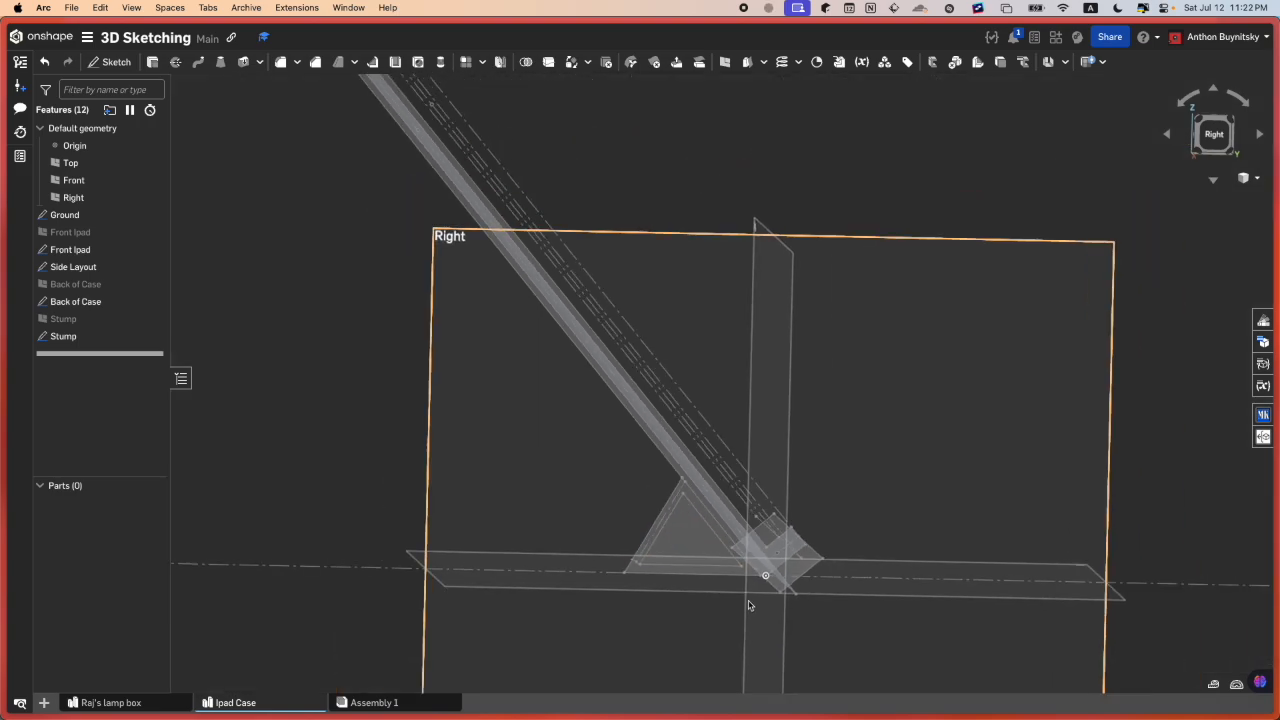
right_click_drag(721, 558, 691, 557)
scroll(688, 559, "down", 5)
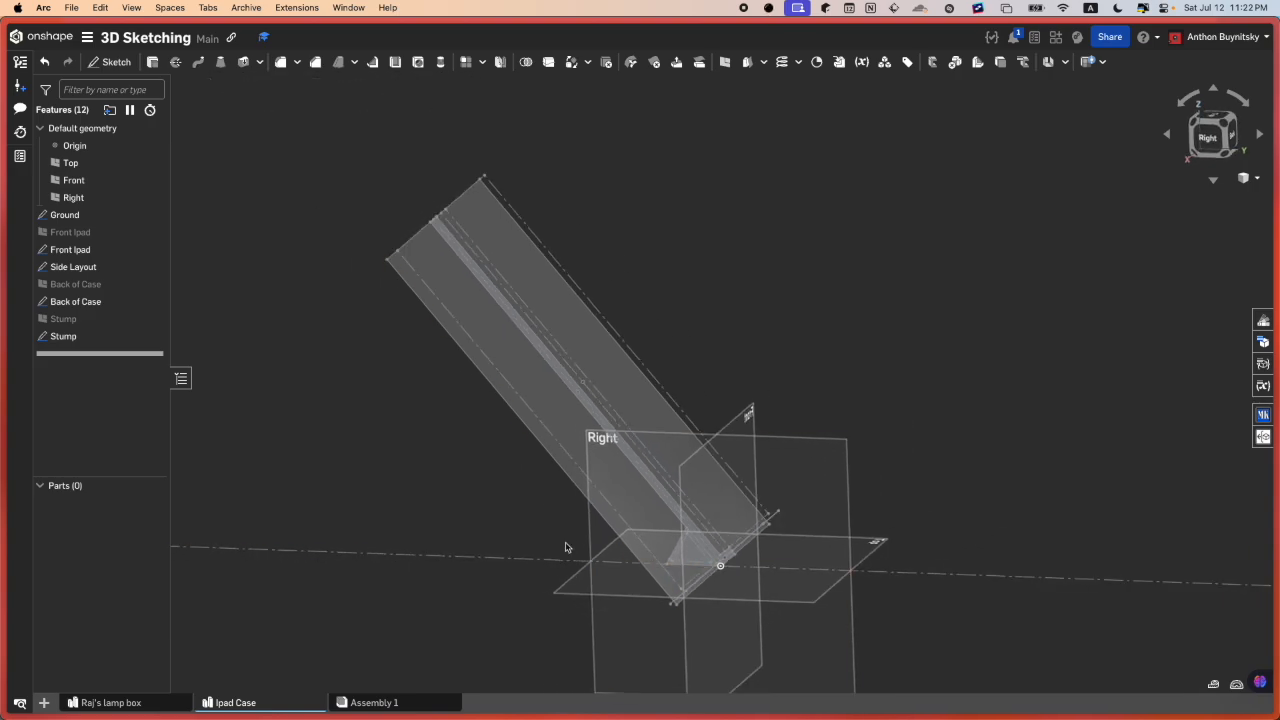
- Switch to the Amazon page of the MoKo iPad case to examine its folded stand, then return to the Onshape Ipad Case
mouse_move(2, 233)
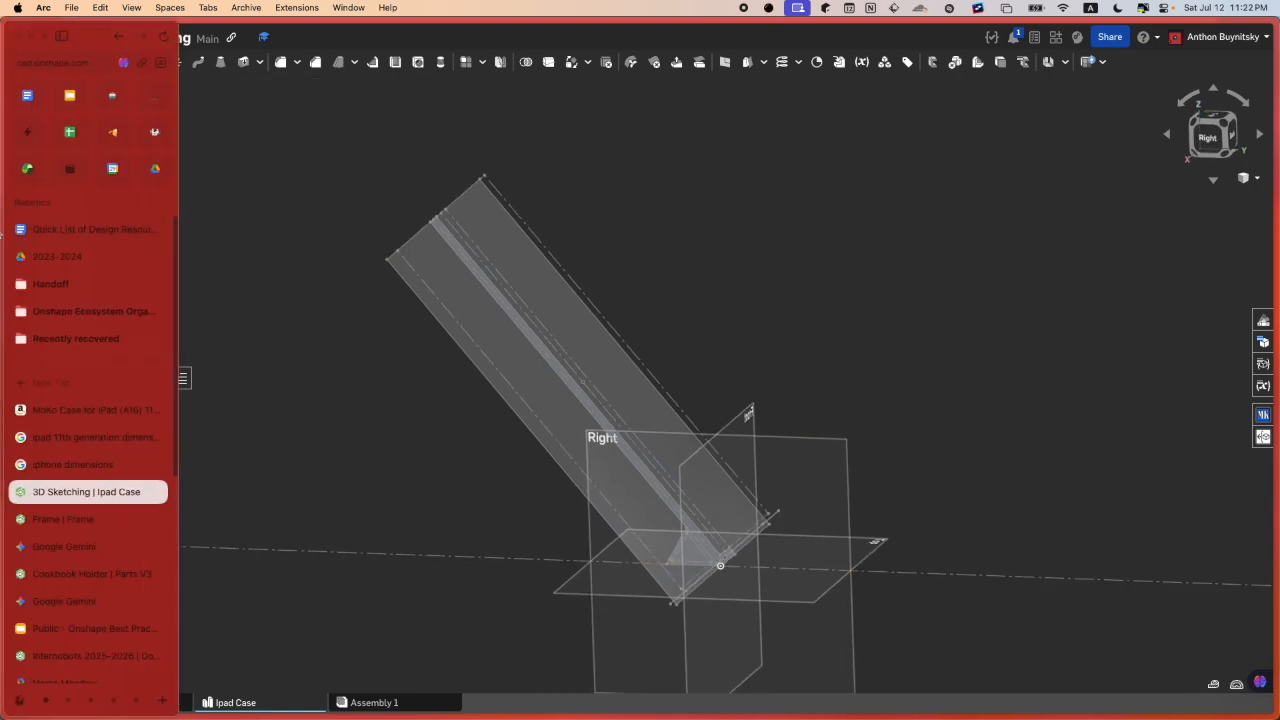
left_click(66, 420)
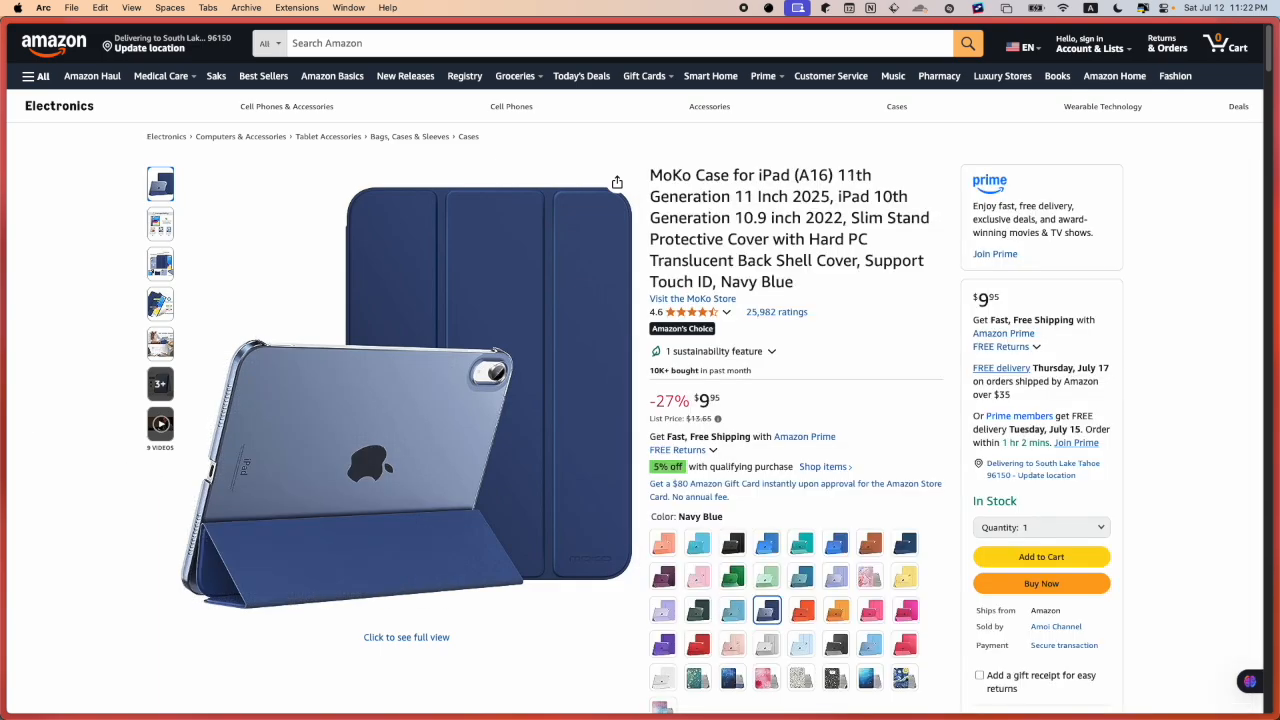
mouse_move(12, 436)
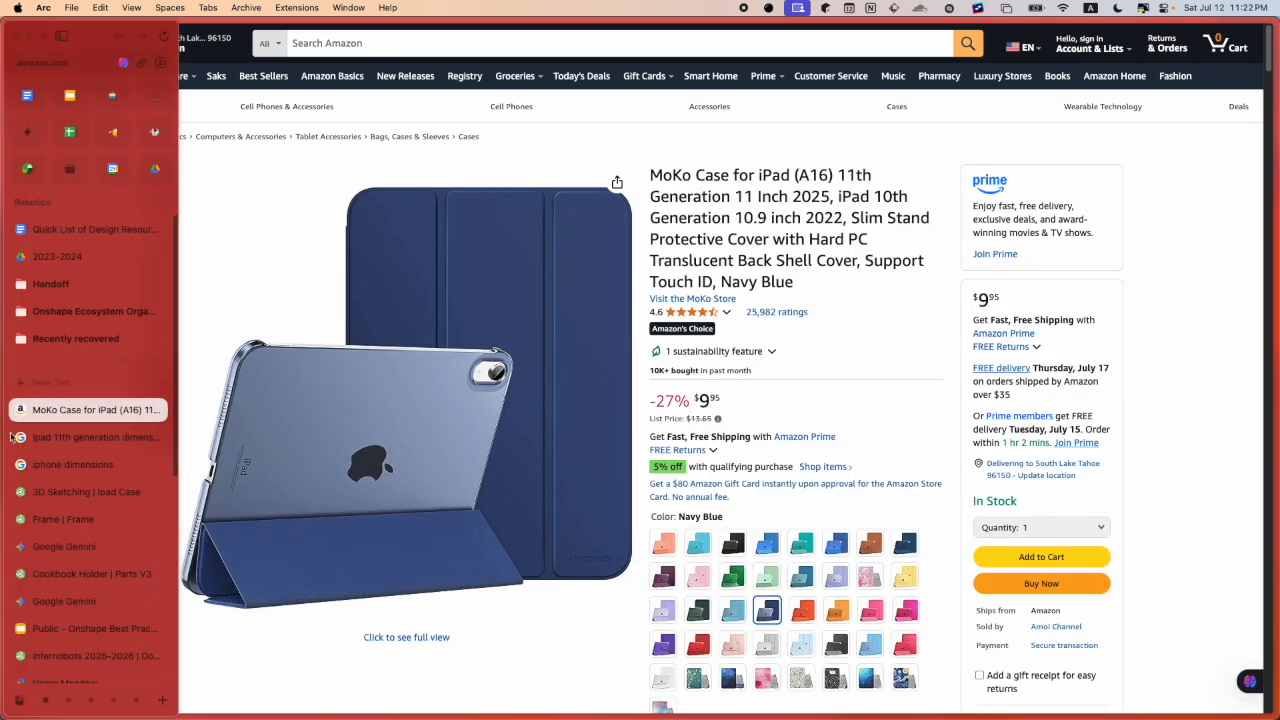
left_click(66, 522)
left_click(70, 500)
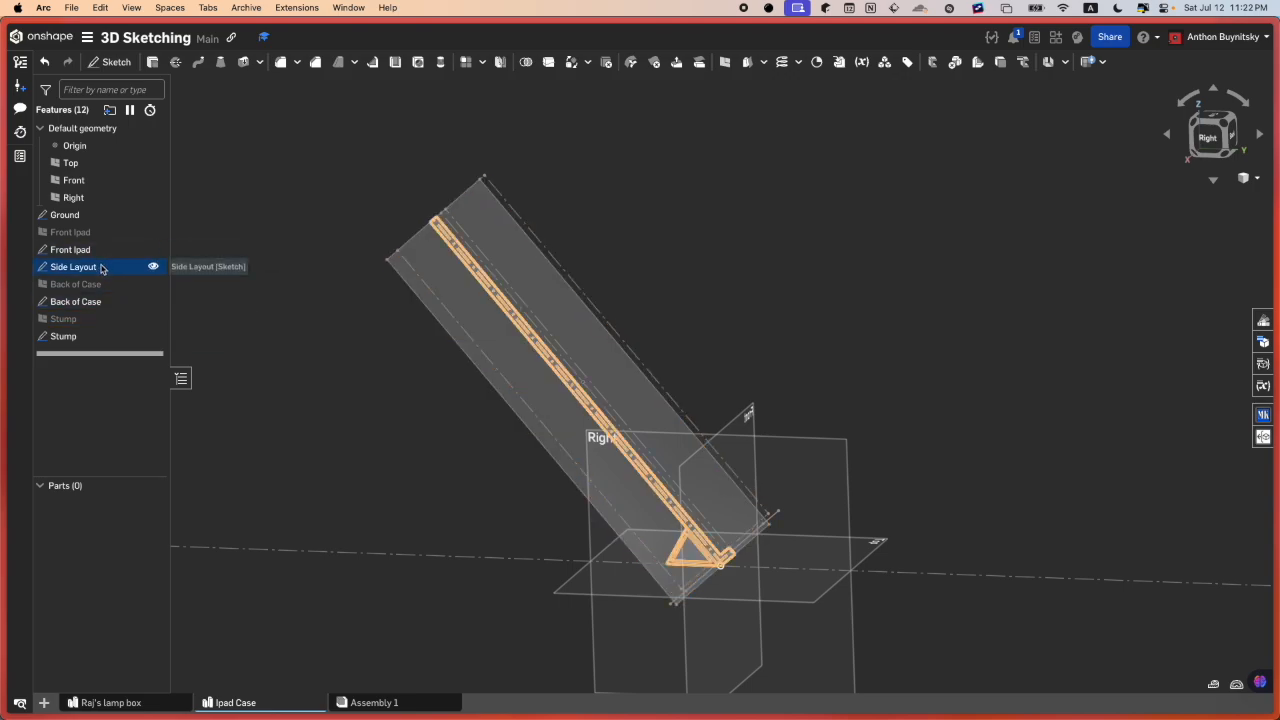
- Open the Side Layout sketch for editing and examine both ends of the leaning case profile straight from the right side
double_click(101, 267)
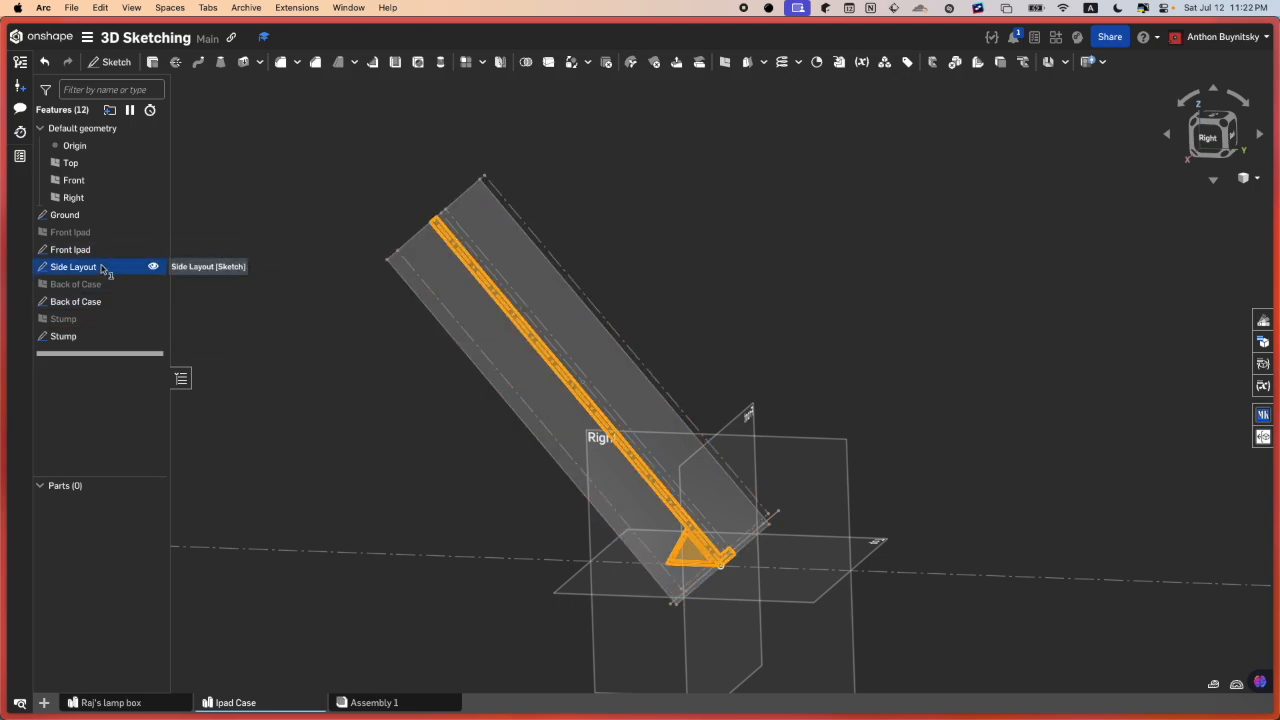
left_click(1199, 136)
scroll(735, 381, "up", 5)
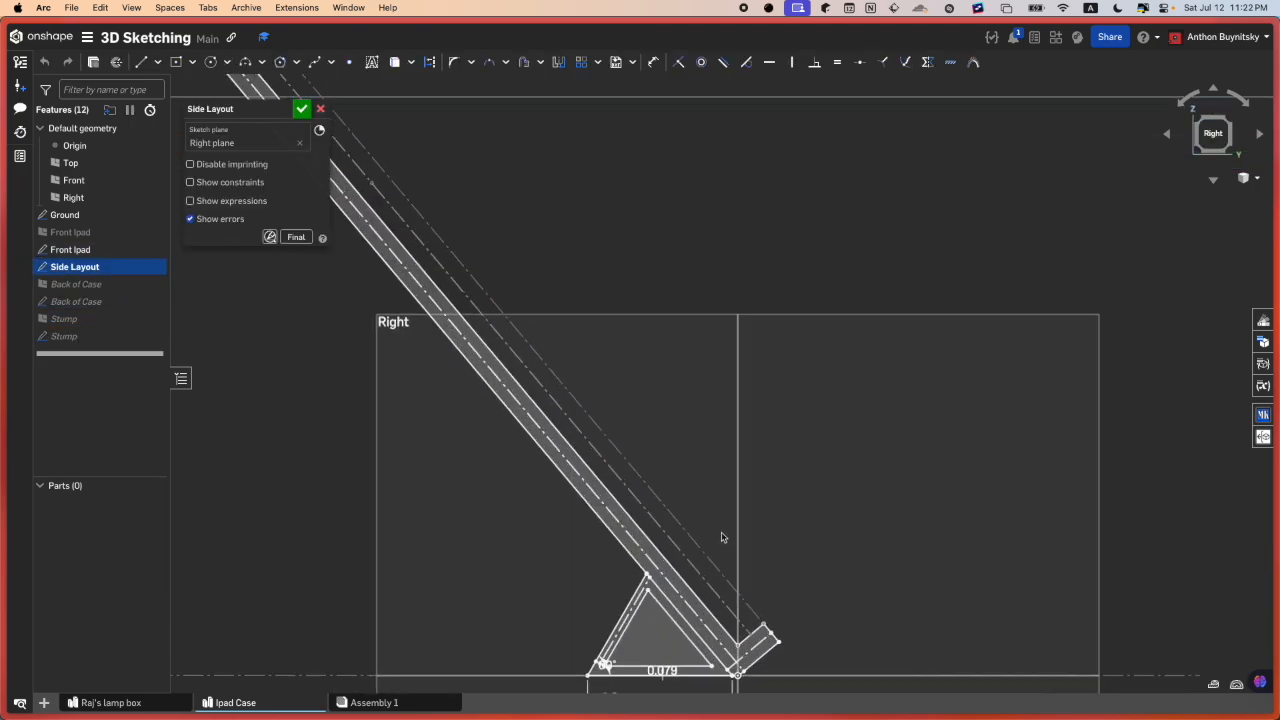
scroll(714, 643, "up", 3)
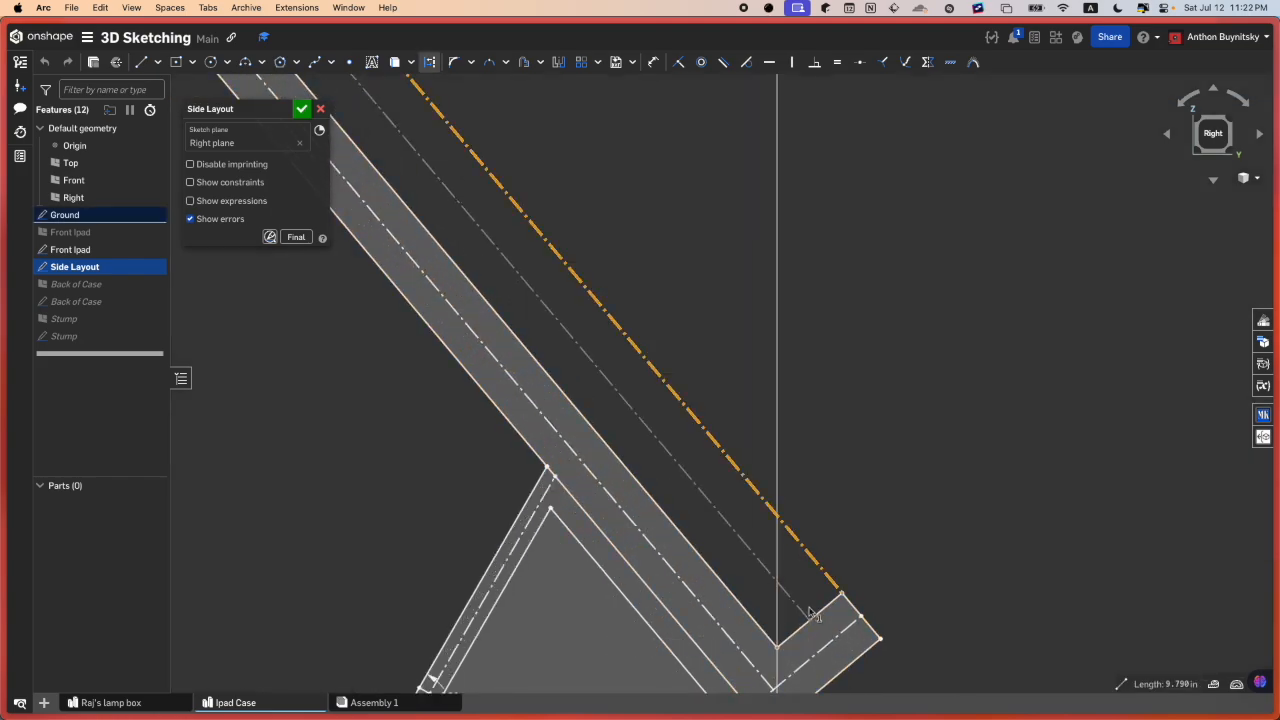
scroll(740, 560, "down", 5)
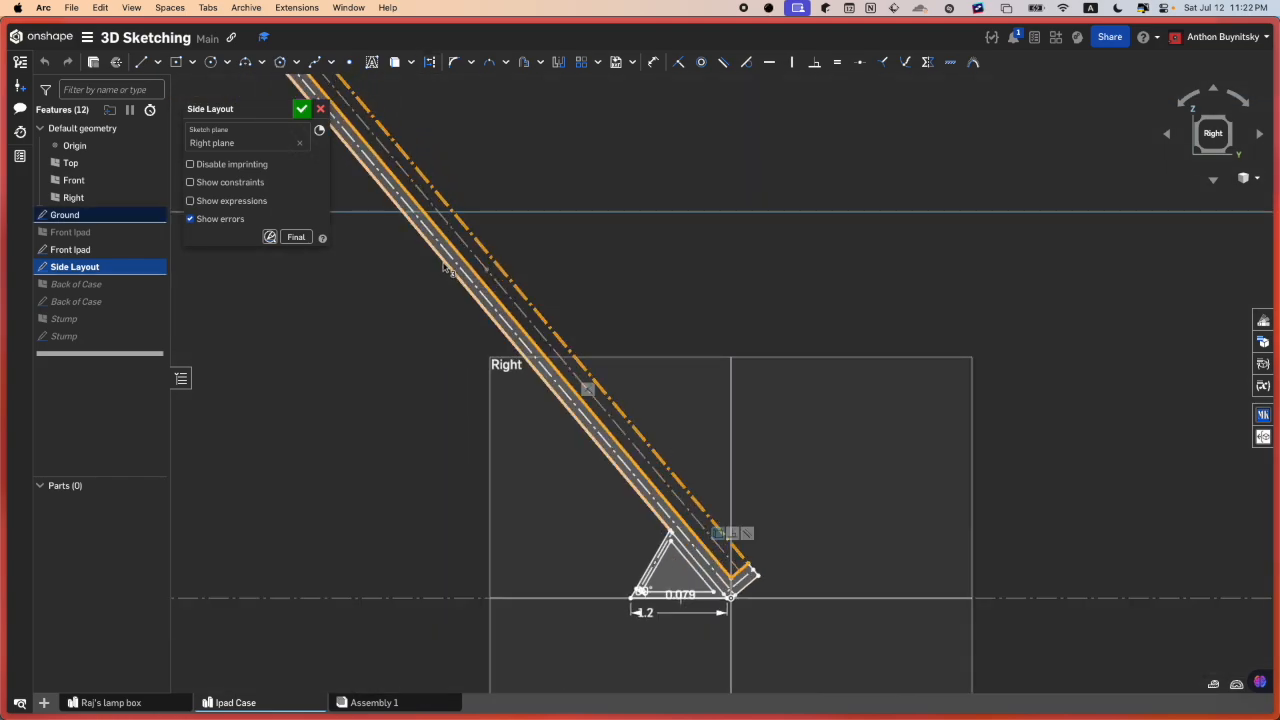
middle_click_drag(364, 220, 428, 340)
scroll(428, 340, "up", 1)
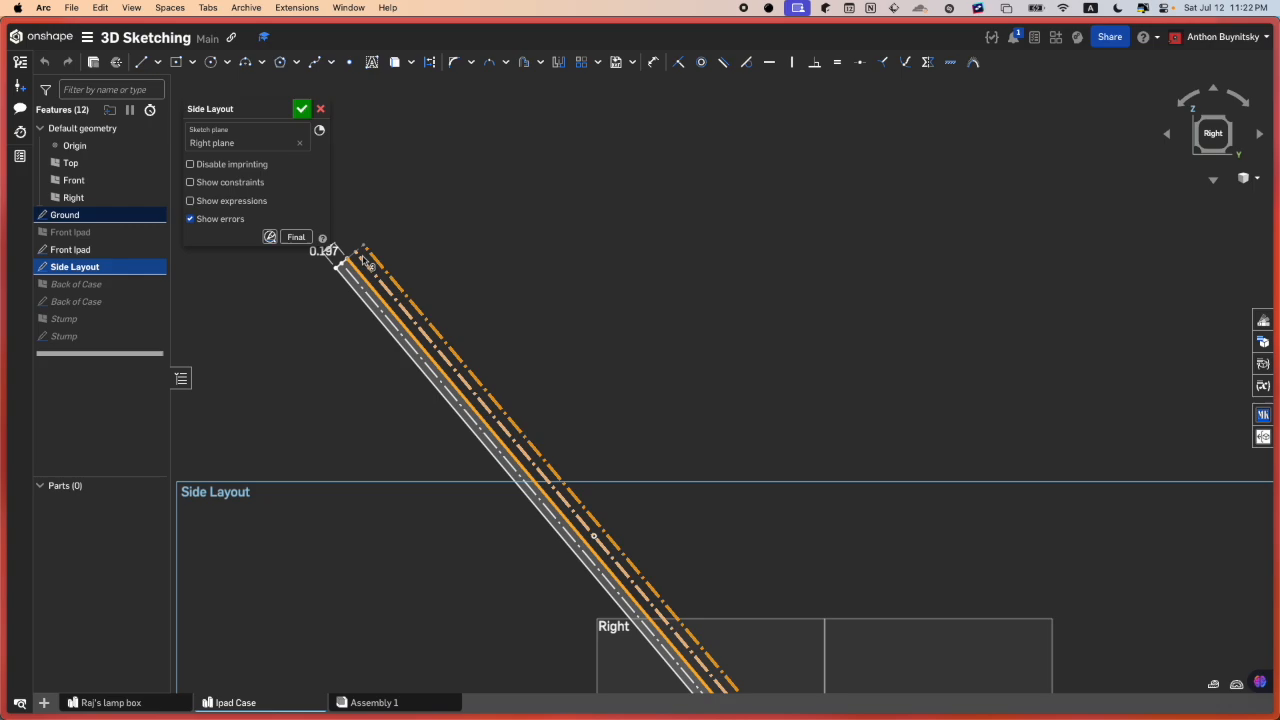
scroll(363, 250, "up", 2)
scroll(357, 243, "down", 3)
scroll(712, 630, "up", 5)
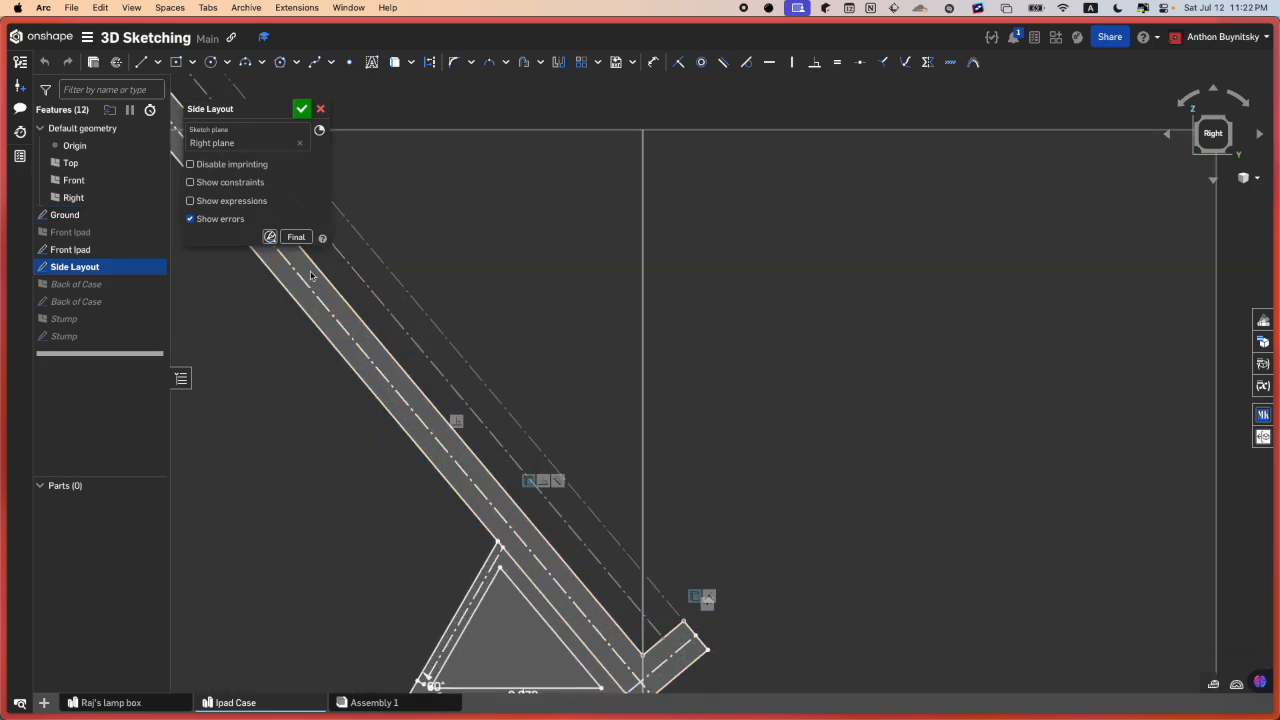
- Draw a line from the stump's outer corner along the outer iPad centerline, and another across to the case back's upper corner
left_click(684, 621)
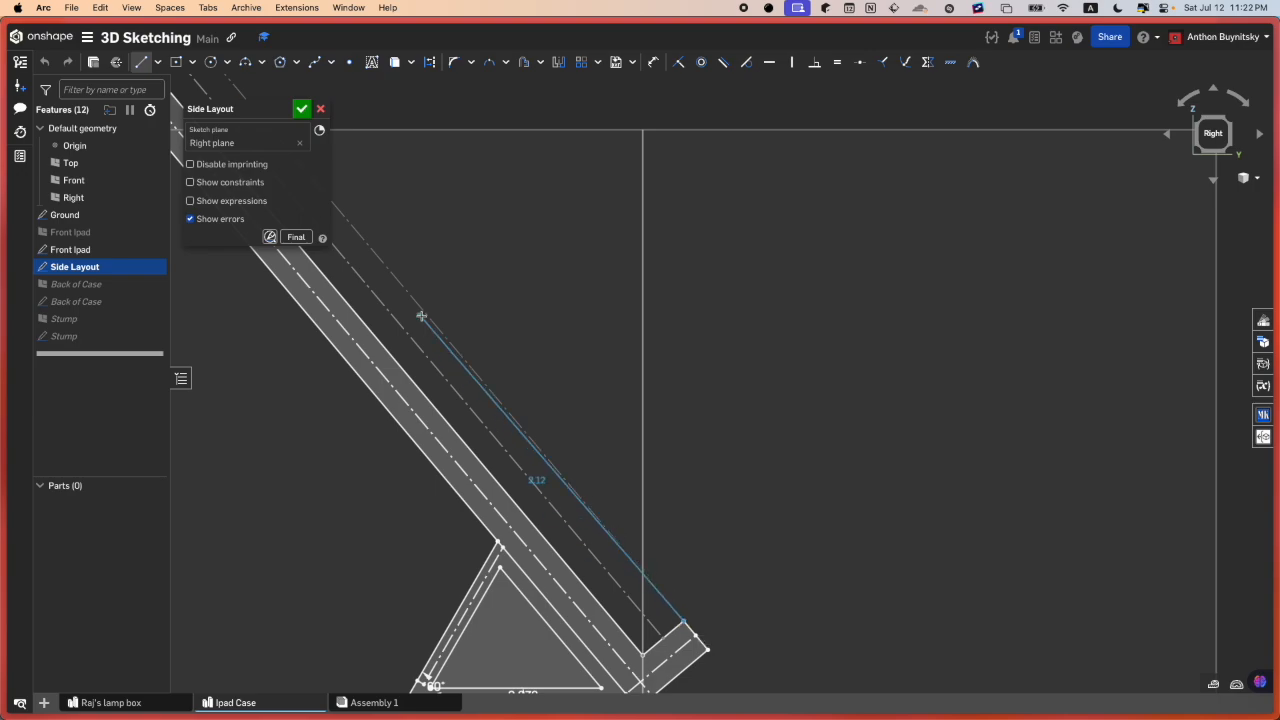
scroll(400, 275, "down", 3)
middle_click_drag(378, 238, 735, 583)
middle_click_drag(385, 185, 602, 445)
scroll(405, 214, "up", 3)
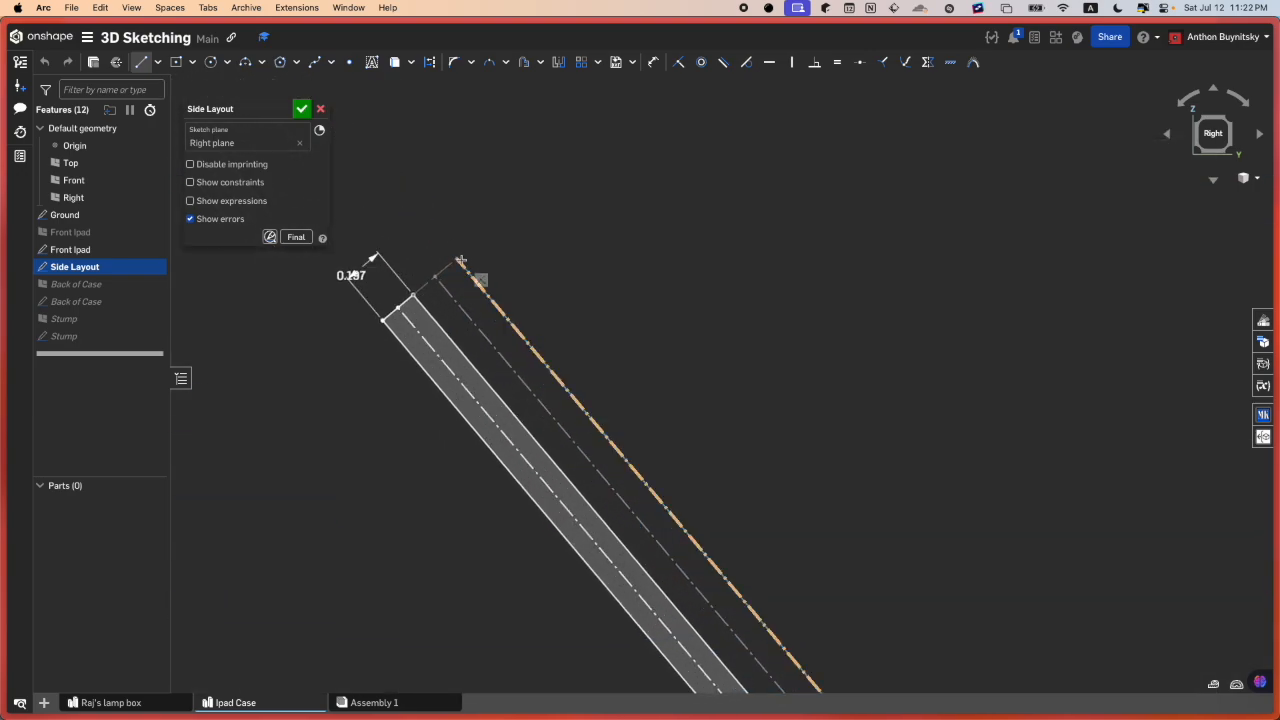
left_click(457, 259)
left_click(414, 294)
key("Escape")
scroll(414, 294, "down", 8)
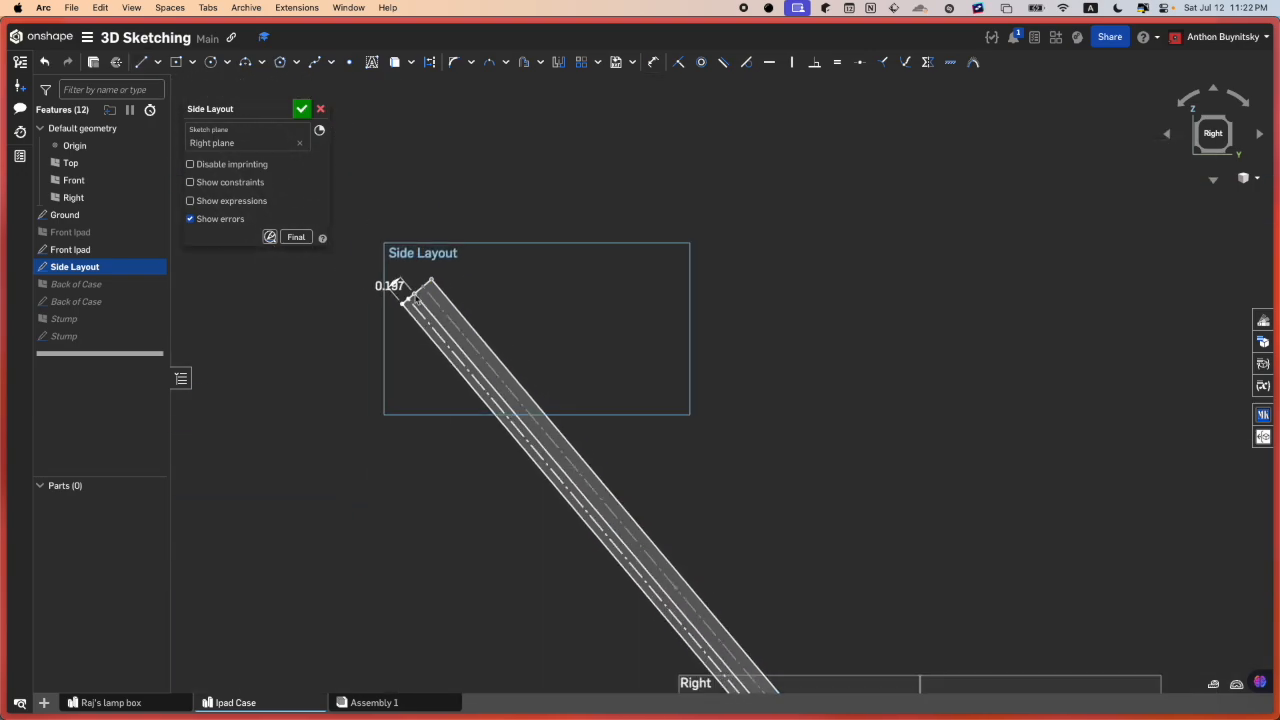
- Undo the two lines closing the iPad profile and finish editing Side Layout
scroll(724, 529, "up", 5)
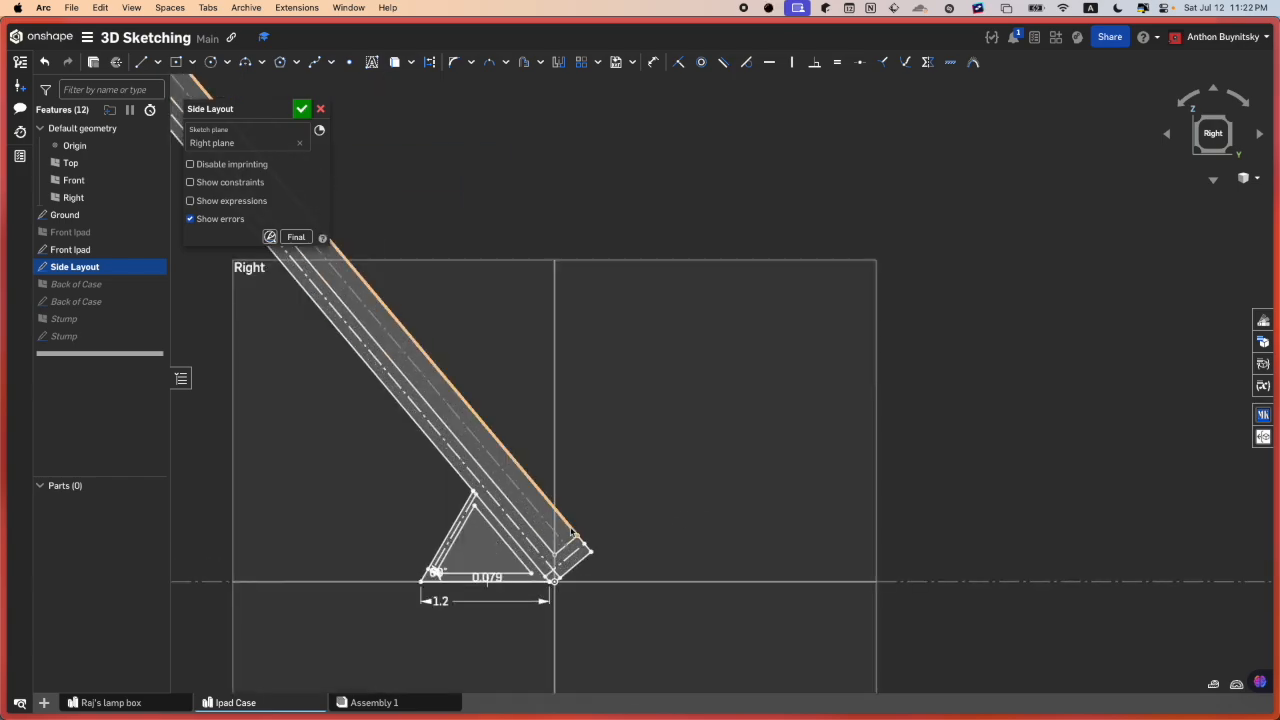
middle_click_drag(461, 403, 694, 580)
scroll(694, 580, "down", 5)
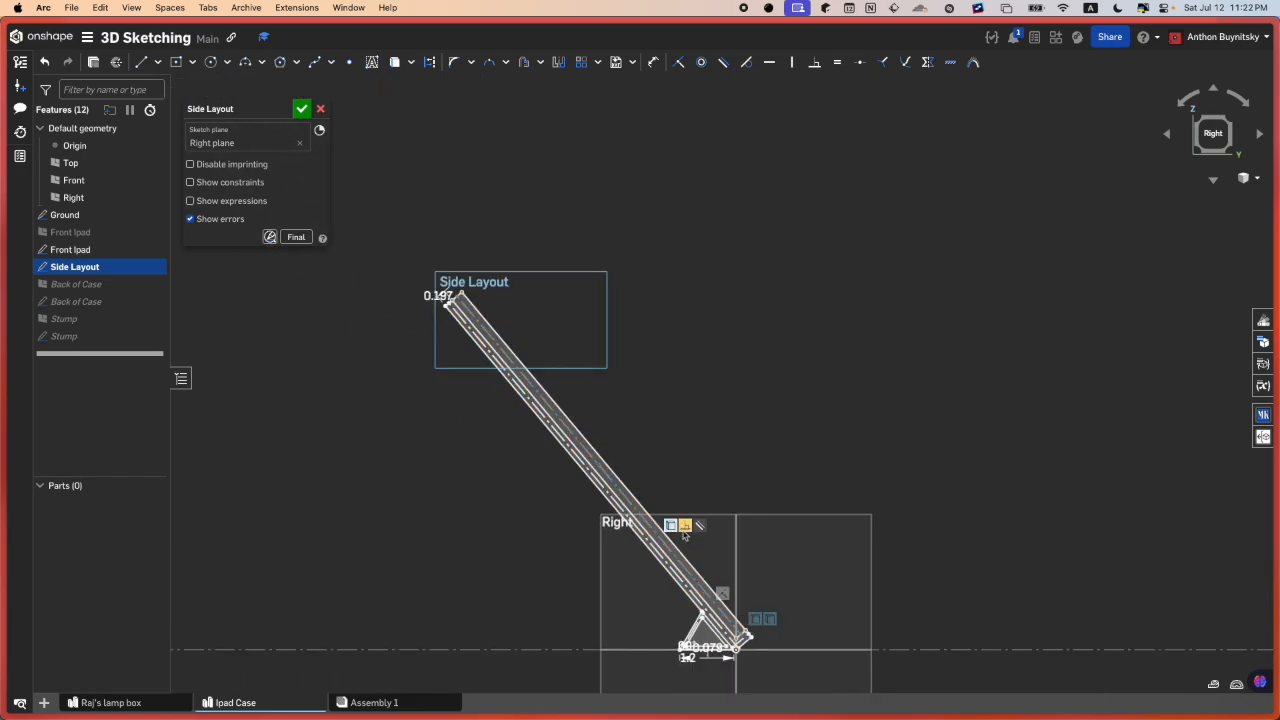
scroll(716, 655, "up", 5)
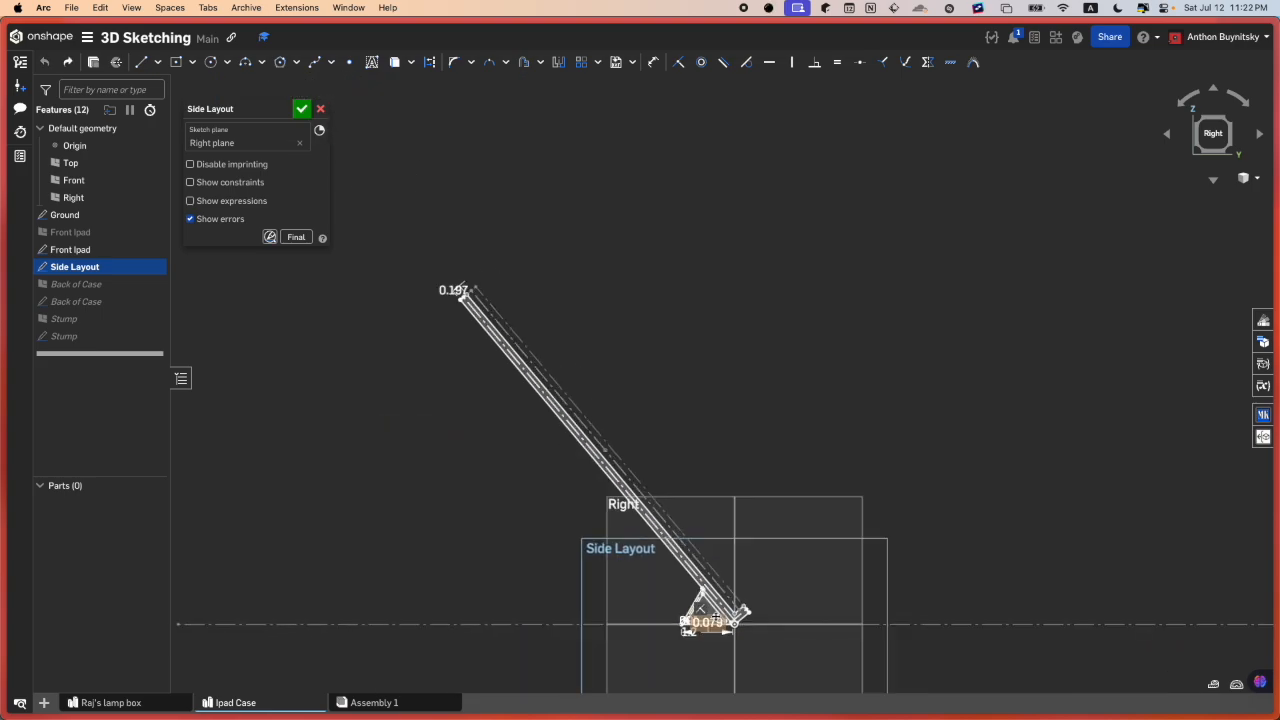
scroll(715, 622, "down", 5)
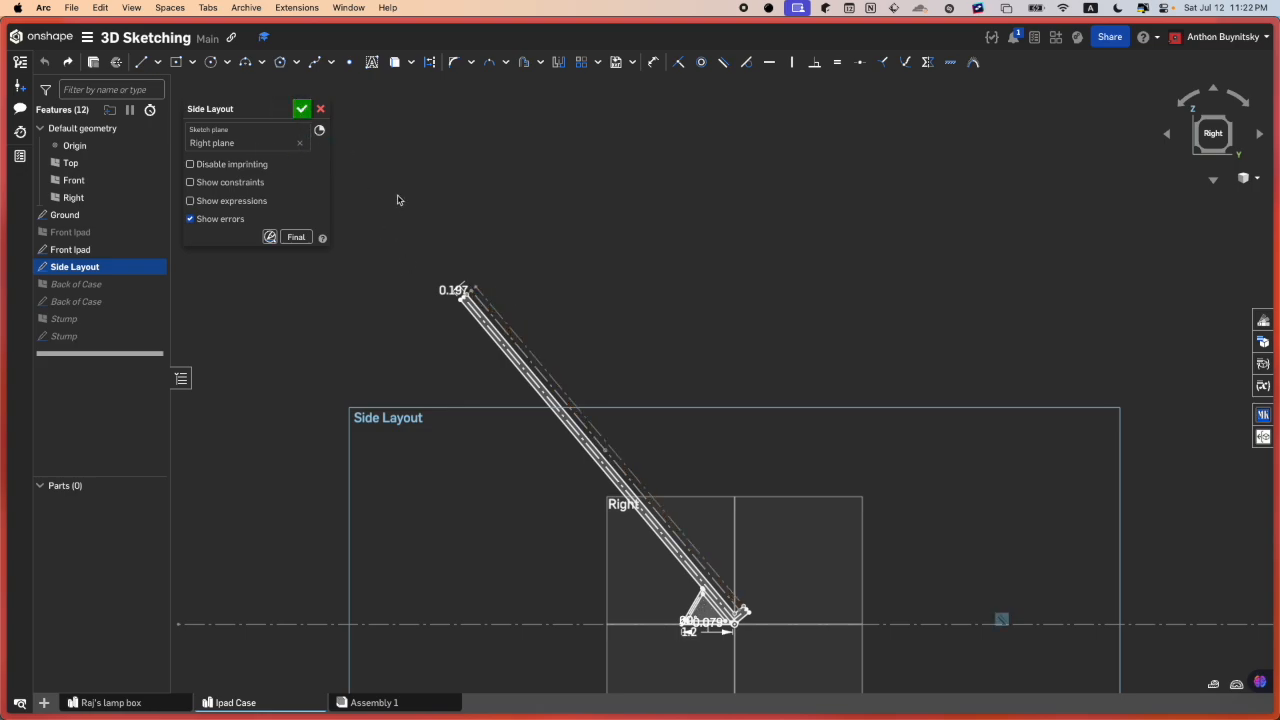
left_click(301, 108)
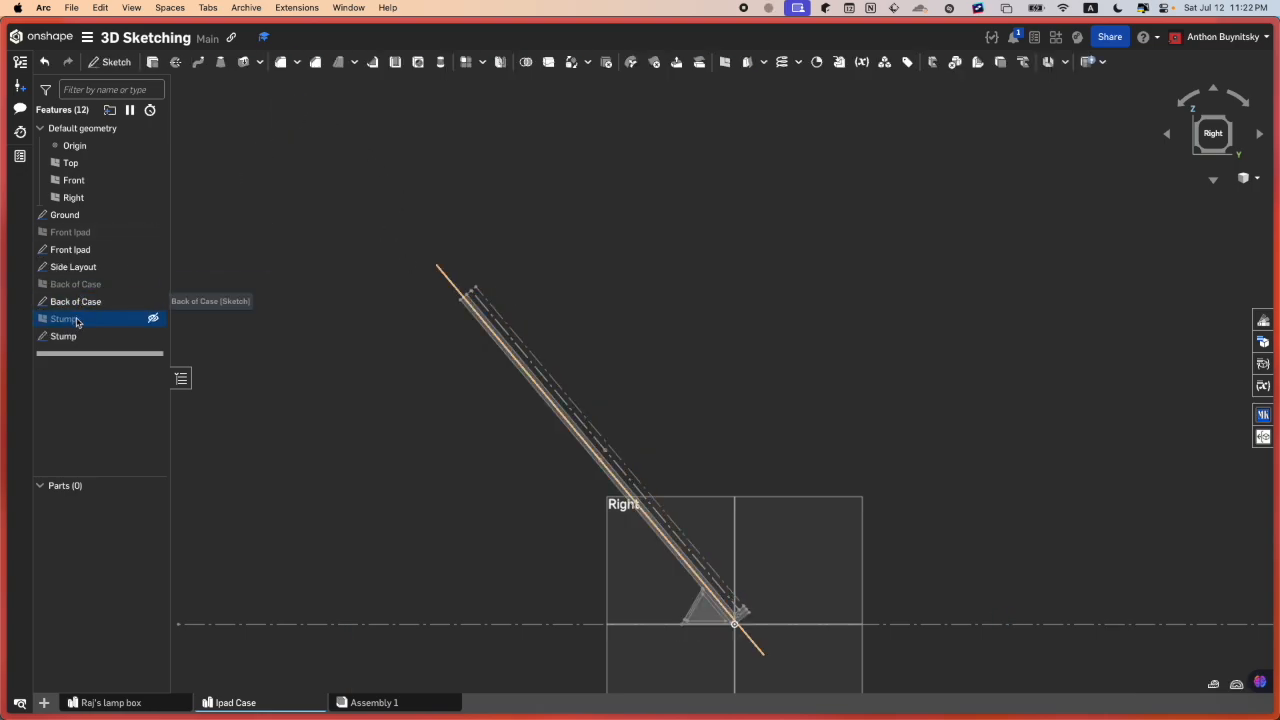
- Check the Stump sketch without changing it, and examine the side and upper edges of the Back of Case outline from an angled view
double_click(76, 337)
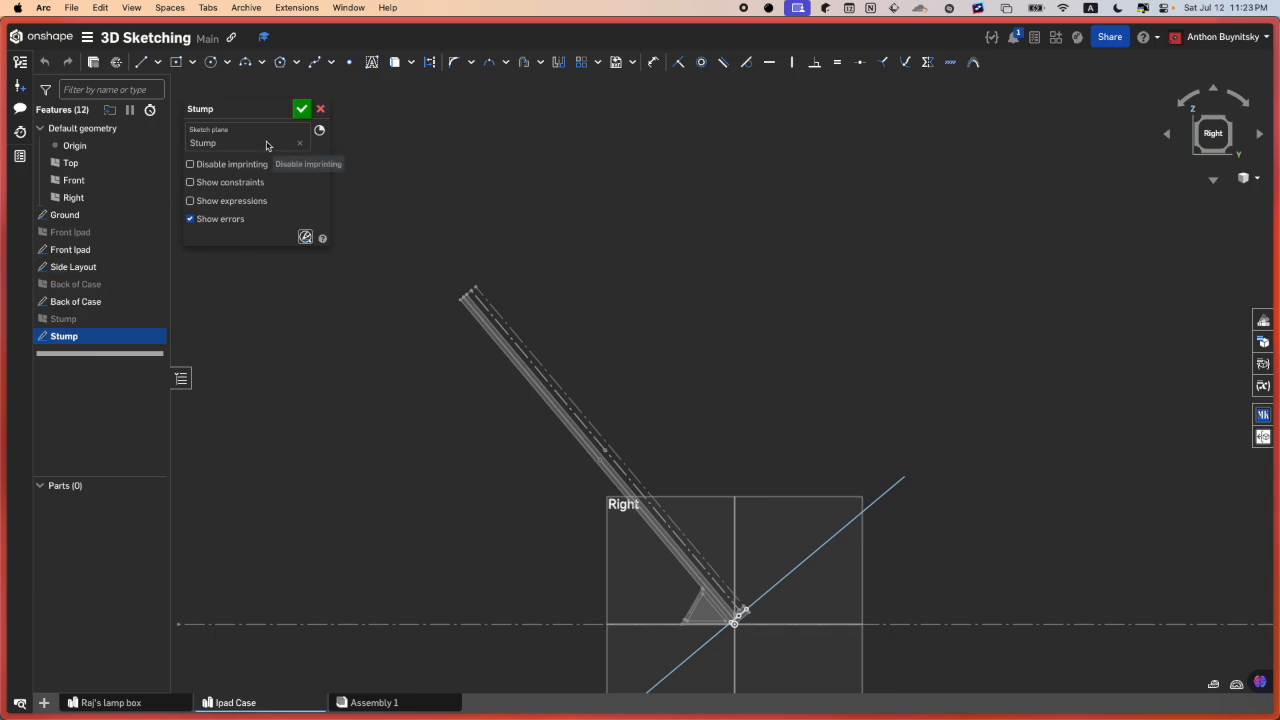
left_click(304, 108)
scroll(490, 350, "down", 2)
scroll(521, 410, "up", 2)
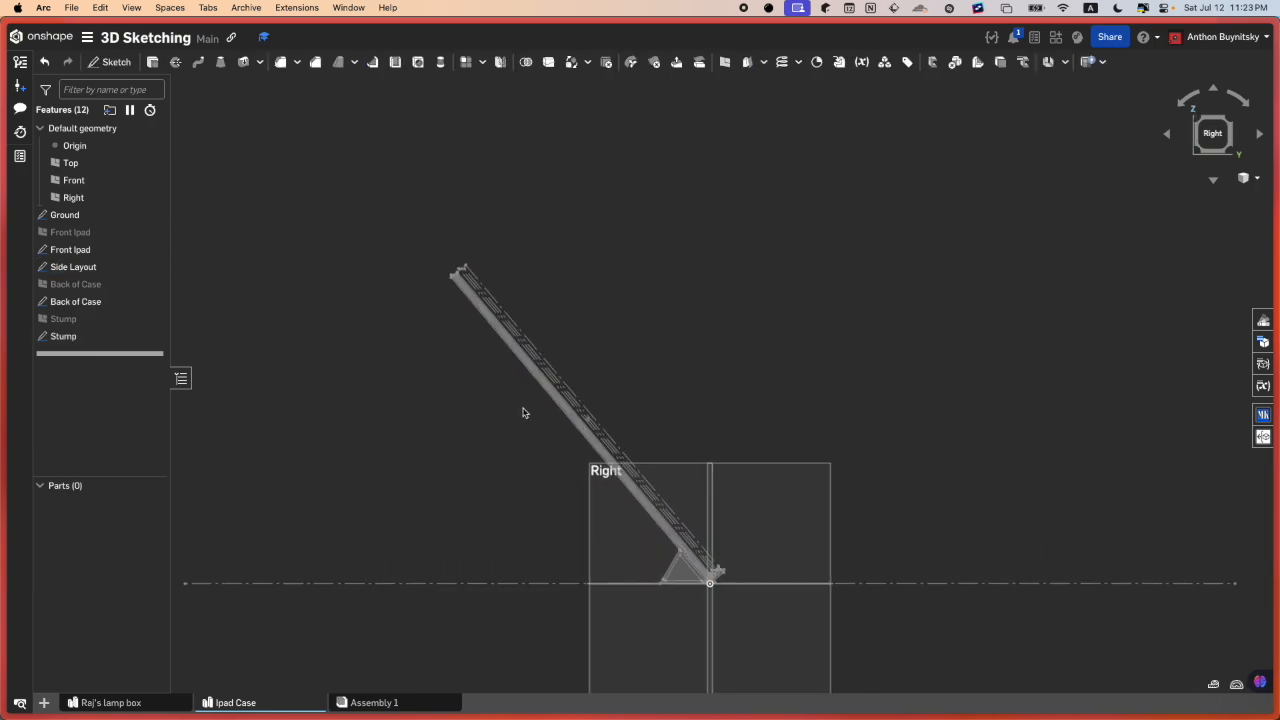
right_click_drag(524, 411, 514, 416)
scroll(510, 385, "up", 5)
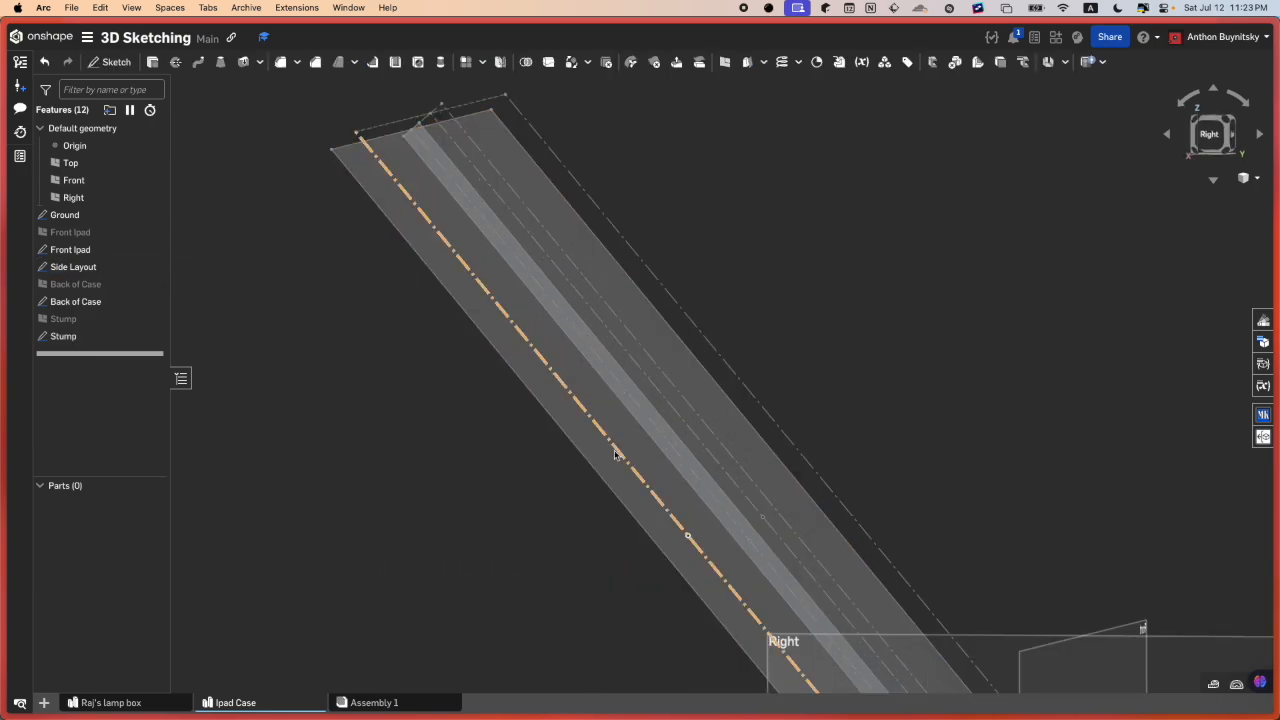
left_click(542, 406)
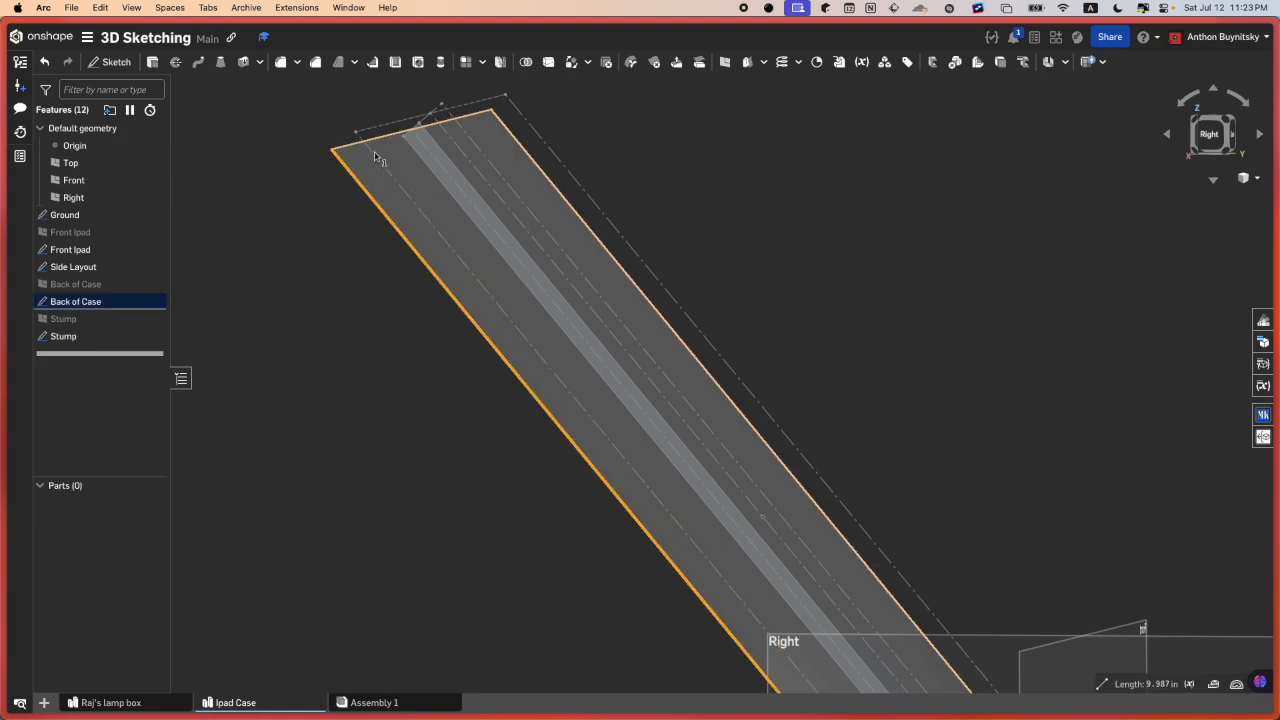
left_click(348, 147)
scroll(620, 176, "down", 4)
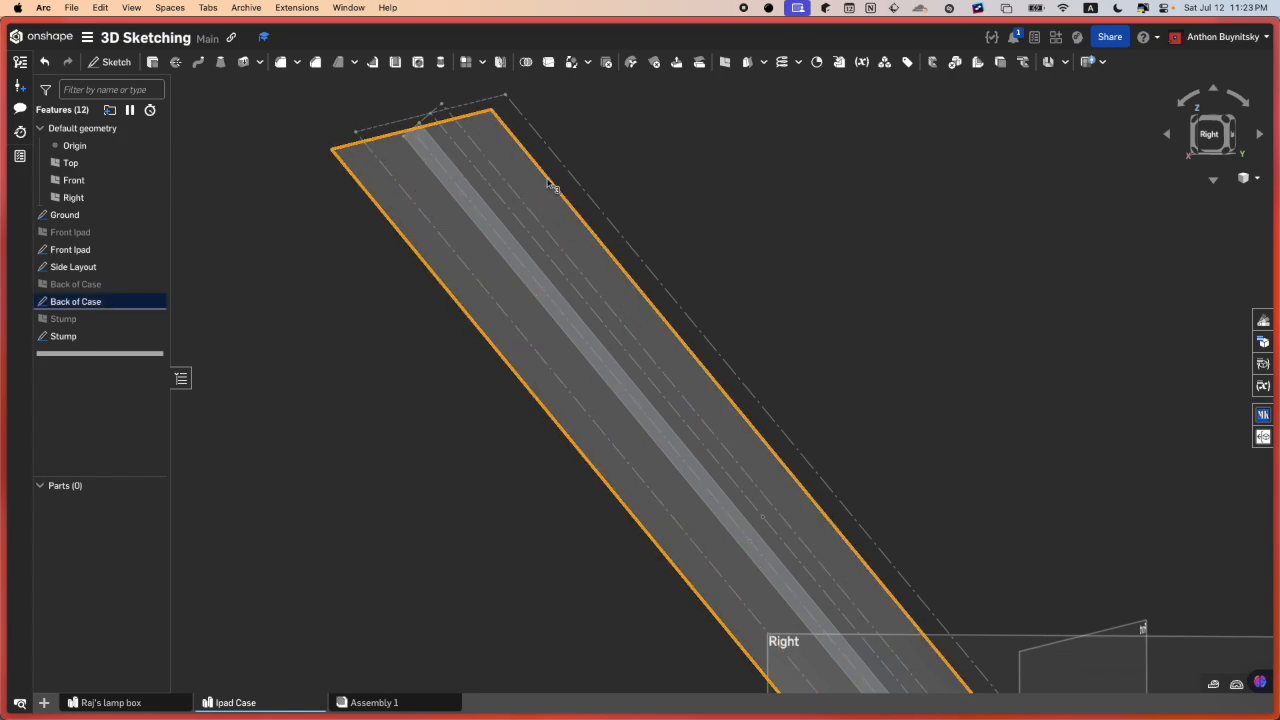
left_click(684, 168)
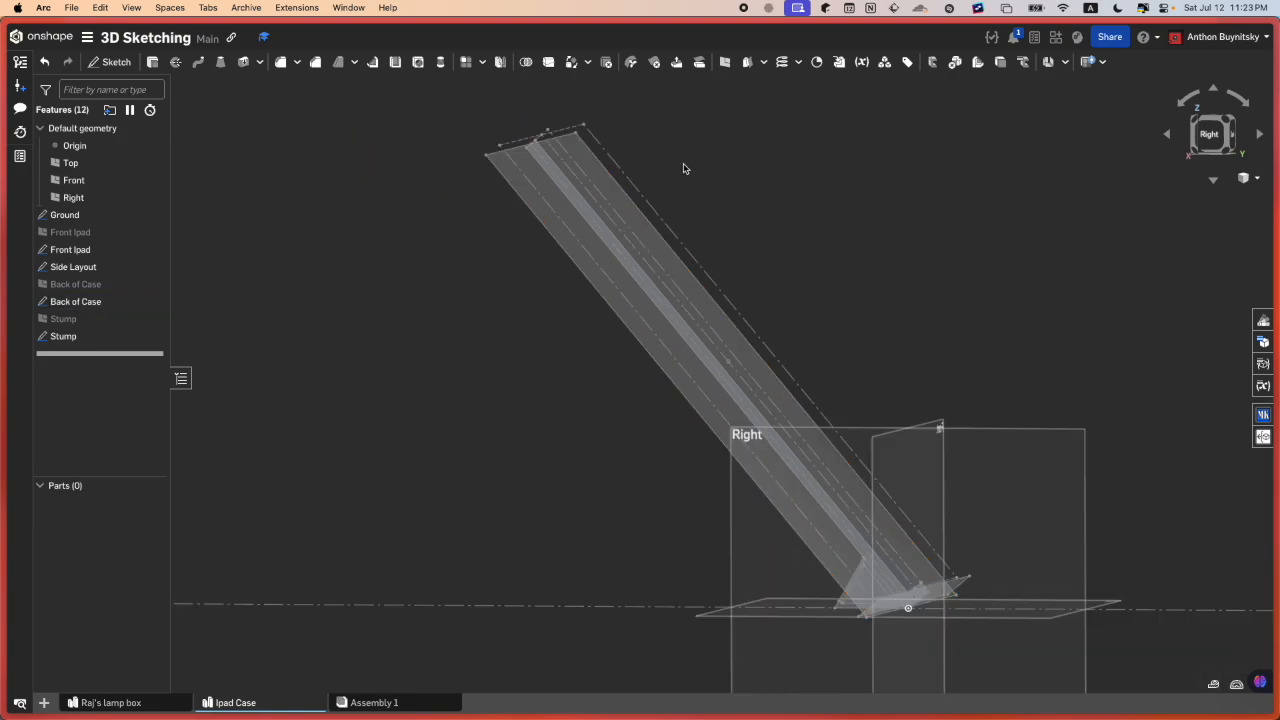
- Start a Line angle plane through the long side edge of the Back of Case outline
left_click(726, 63)
left_click(552, 243)
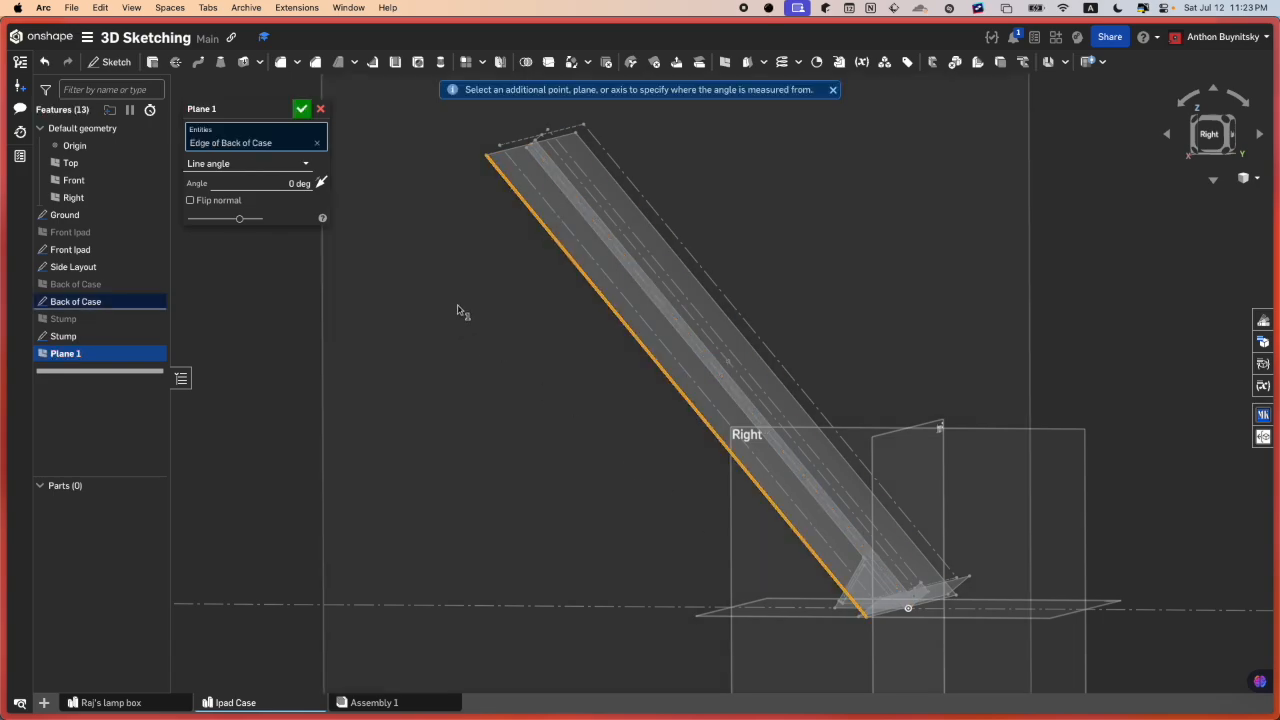
right_click_drag(457, 311, 675, 345)
scroll(550, 254, "up", 4)
scroll(582, 303, "down", 5)
scroll(573, 273, "up", 5)
right_click_drag(573, 273, 558, 275)
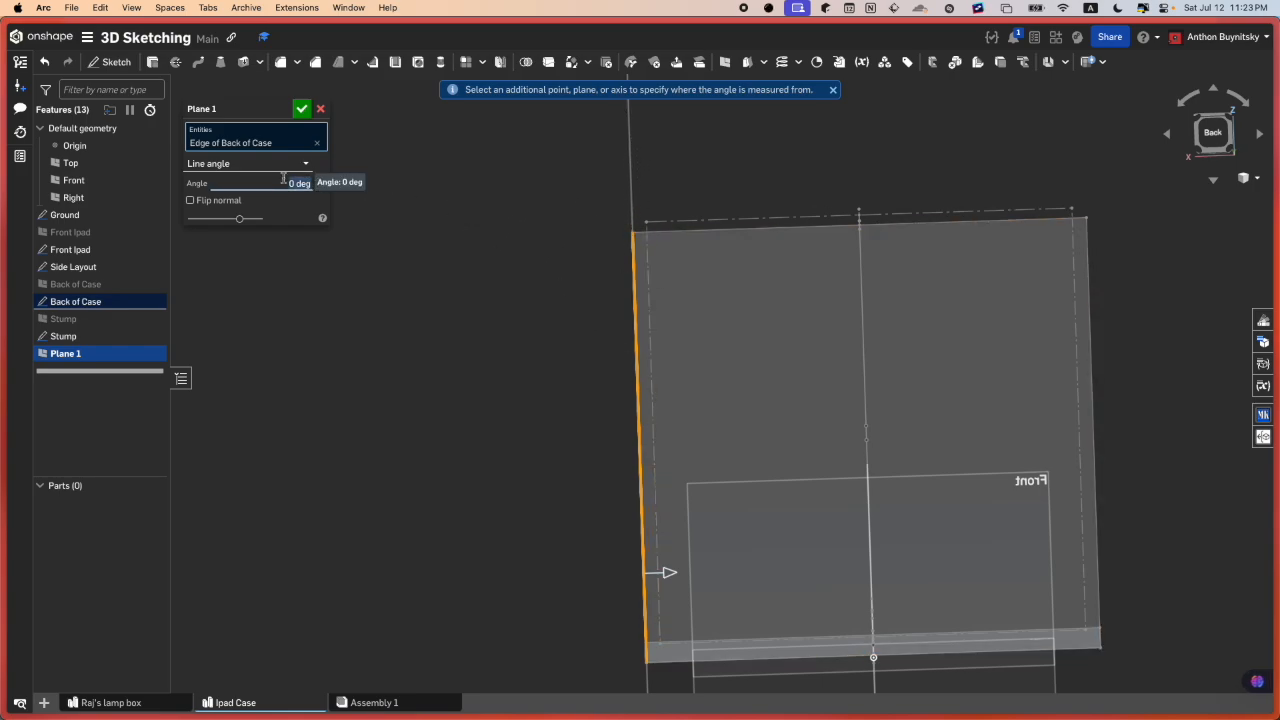
- Try a 90-degree angle for the plane and set it back to 0 degrees
key("Return")
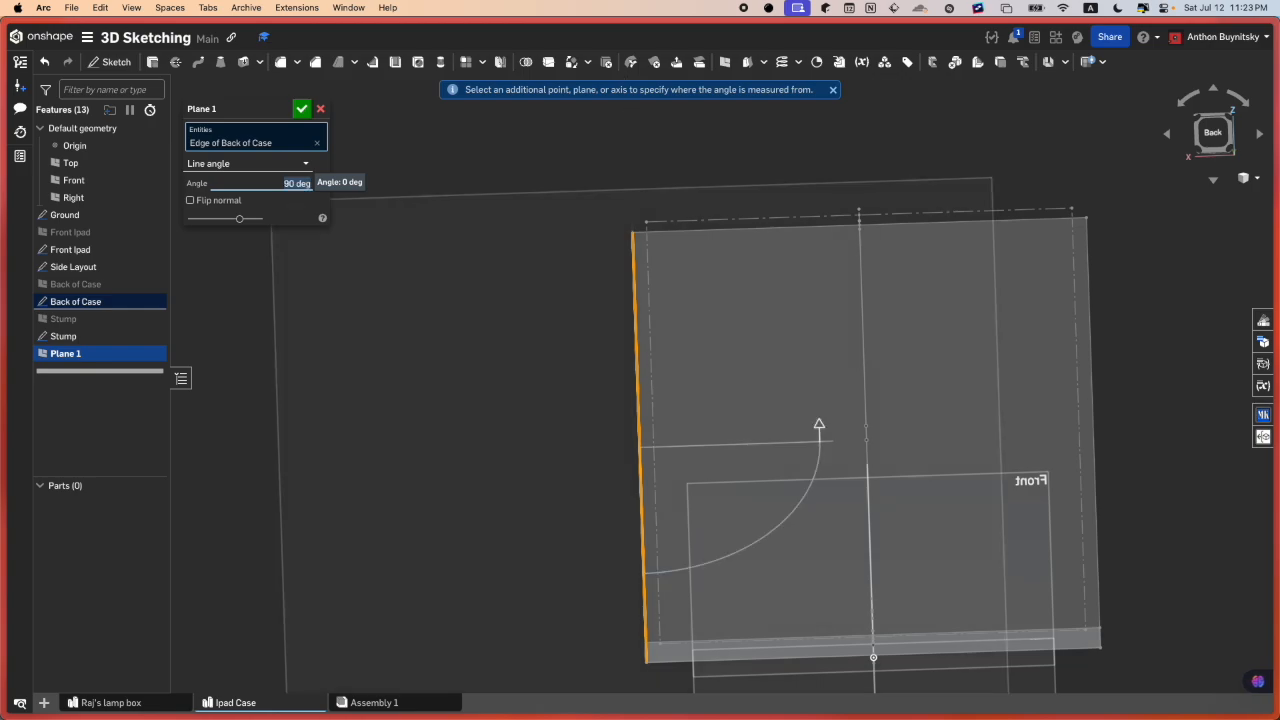
right_click_drag(557, 298, 651, 307)
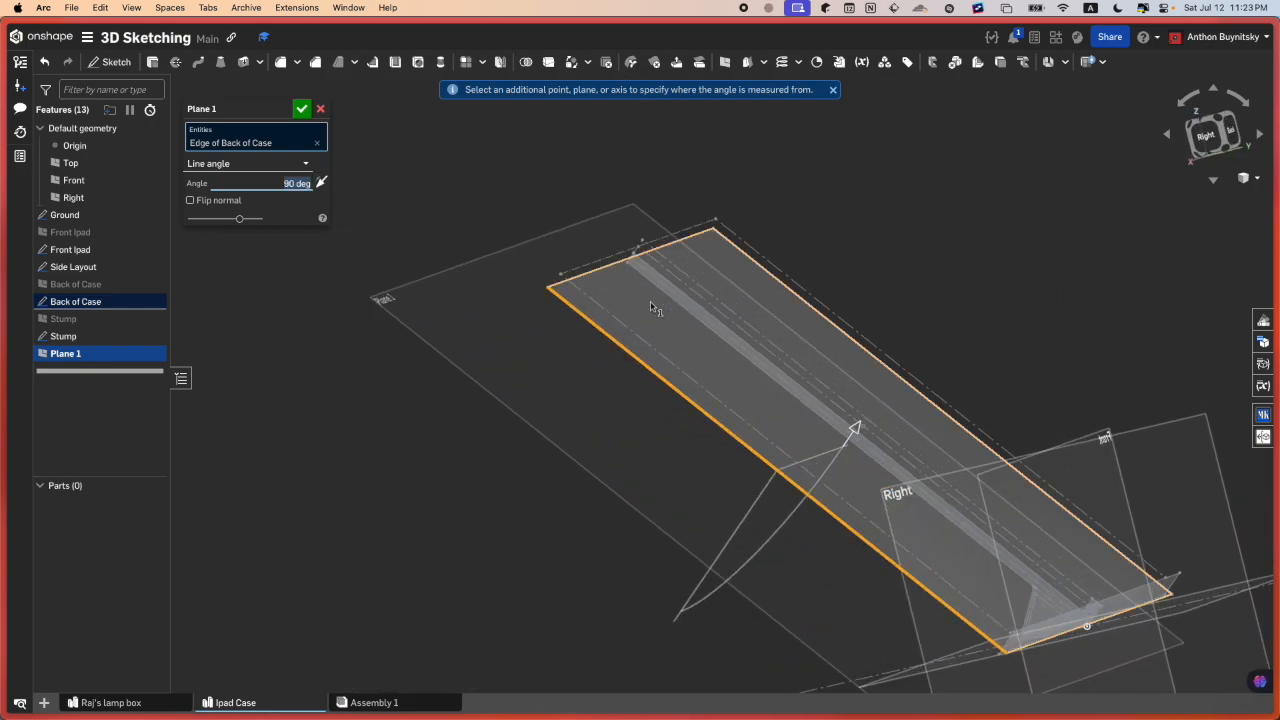
type("0")
key("Return")
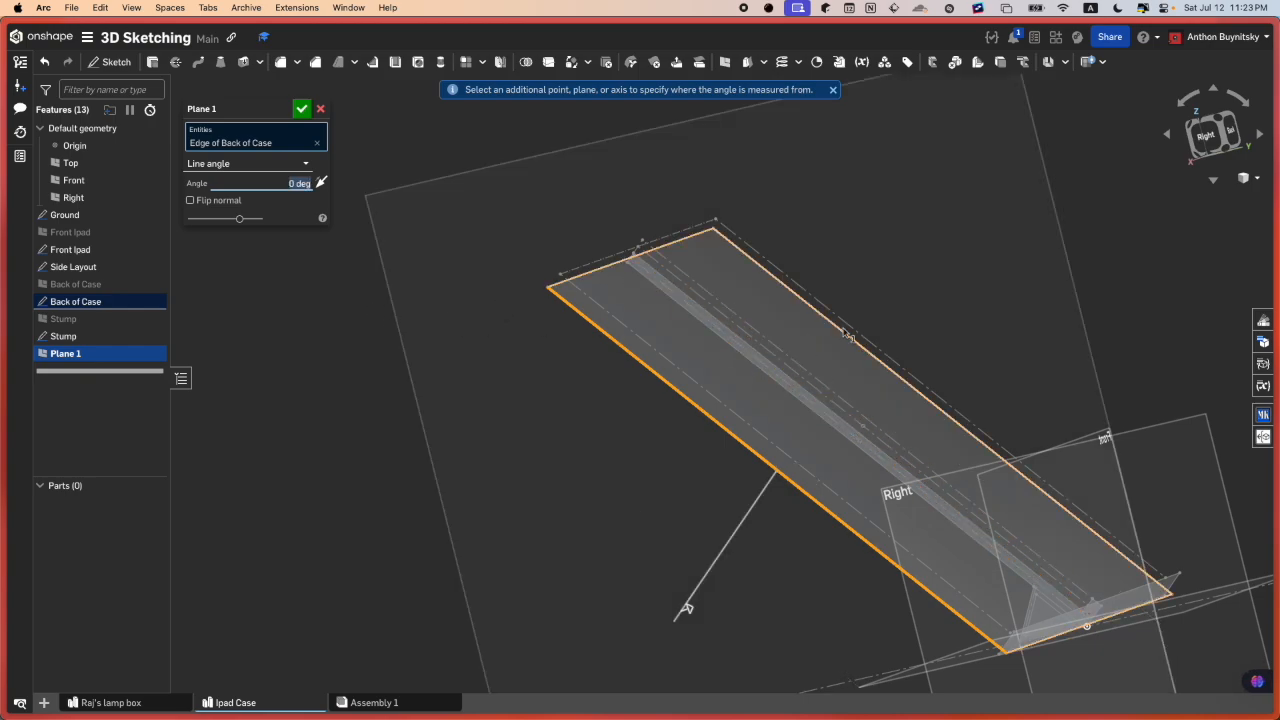
- Examine how the plane at the Back of Case's side edge sits relative to the layout, from the right side and an angled view
right_click_drag(1013, 312, 1043, 306)
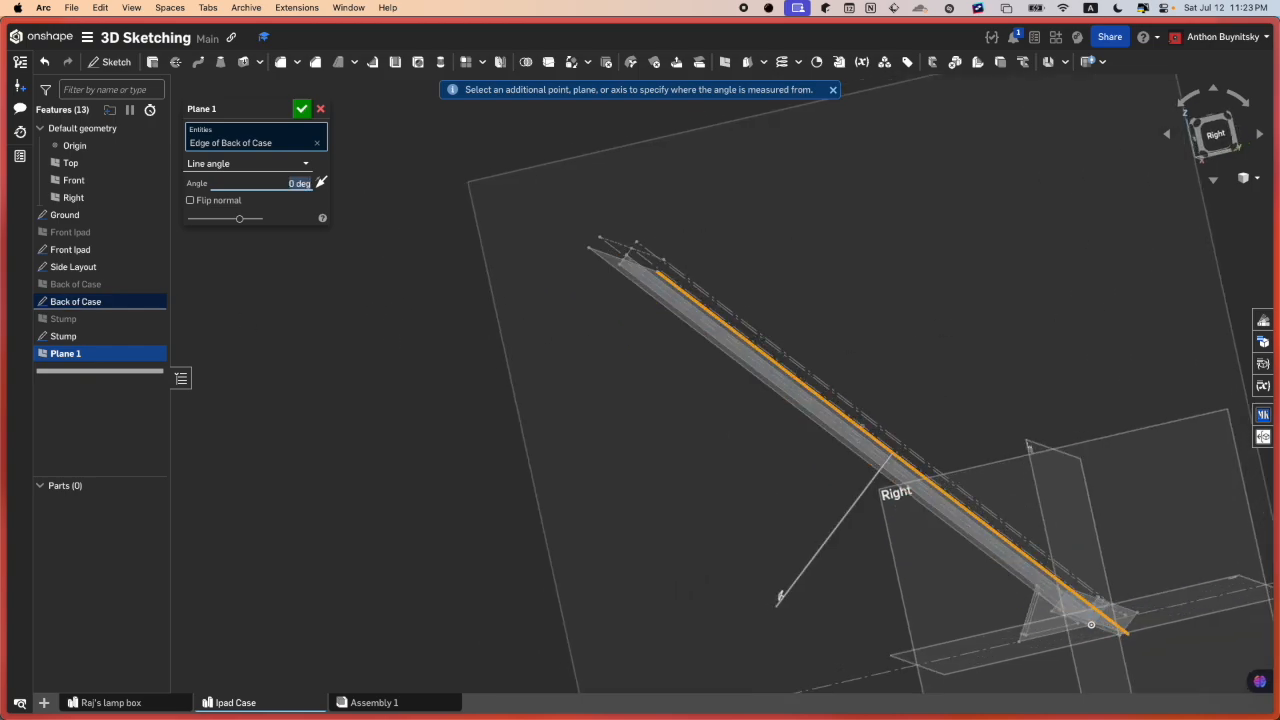
scroll(705, 366, "up", 1)
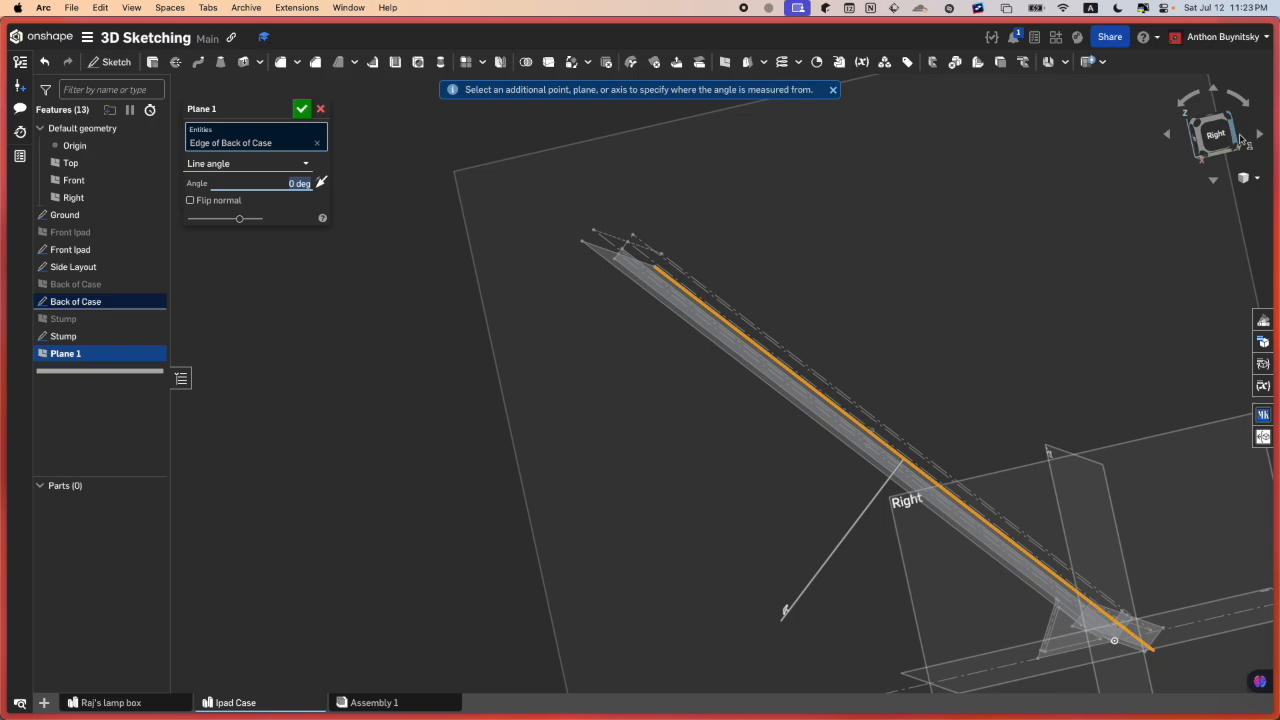
left_click(1218, 135)
scroll(428, 214, "up", 5)
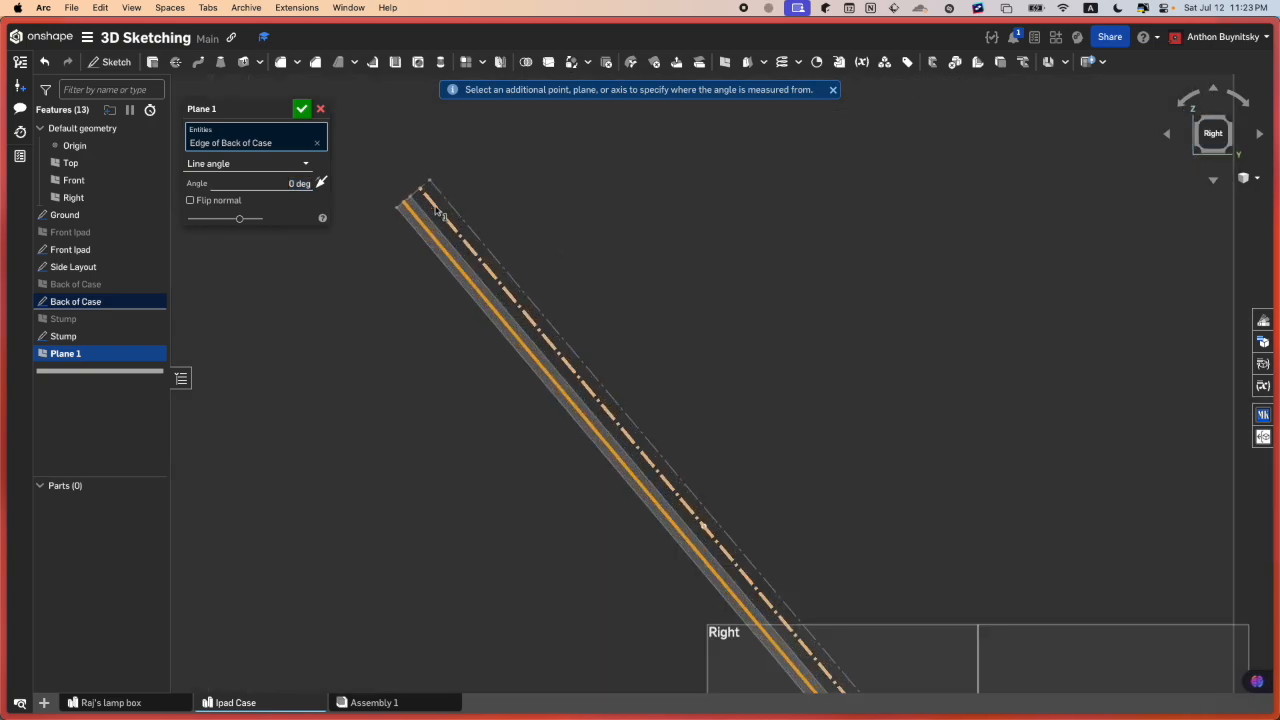
scroll(428, 214, "down", 5)
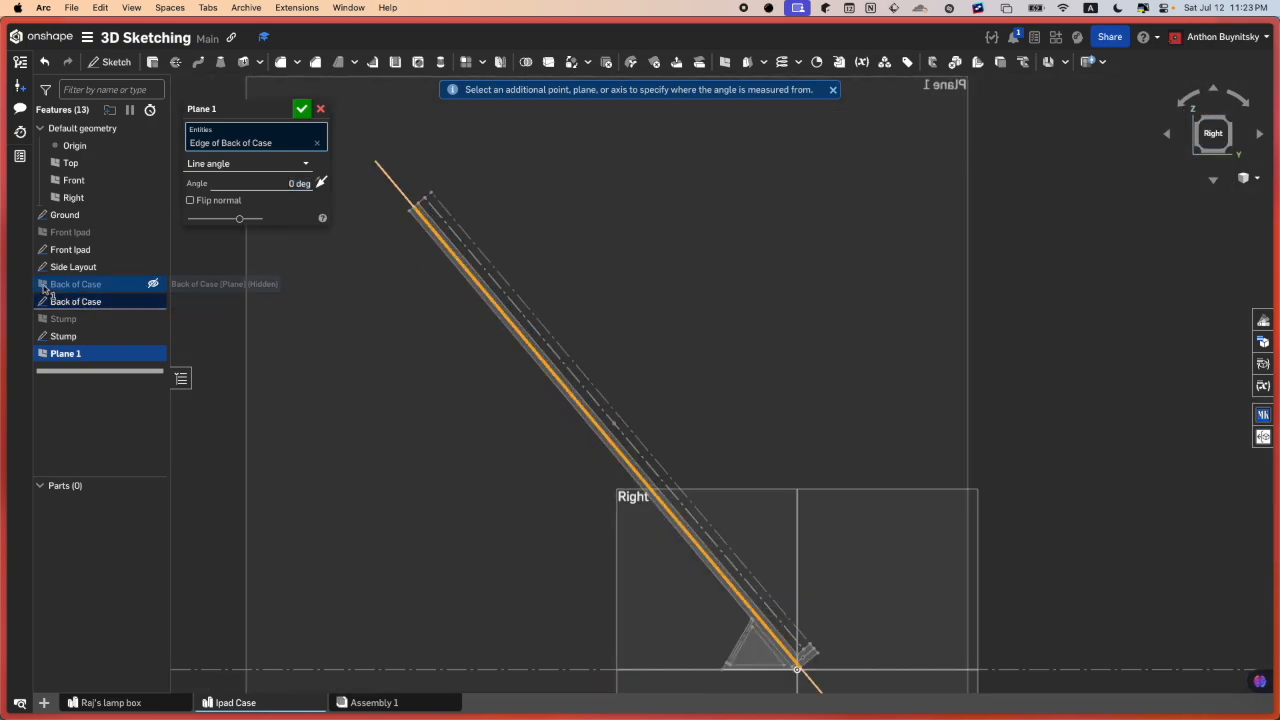
mouse_move(3, 288)
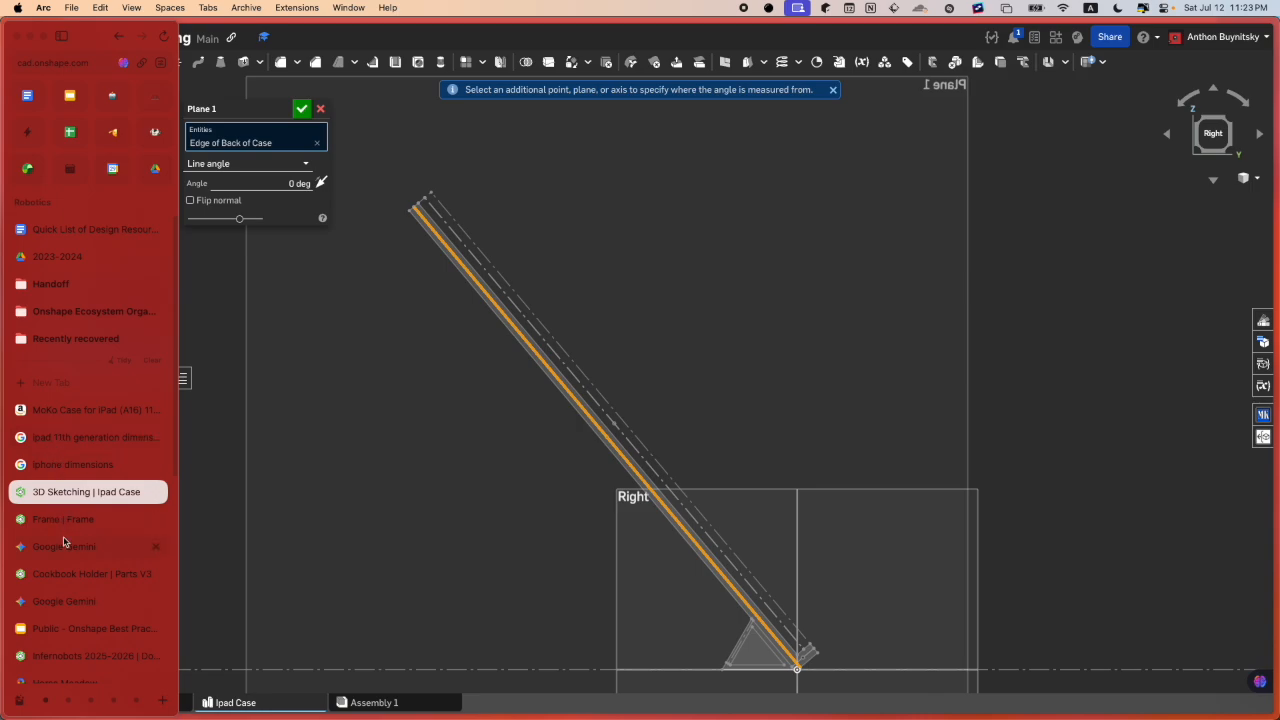
scroll(431, 300, "up", 1)
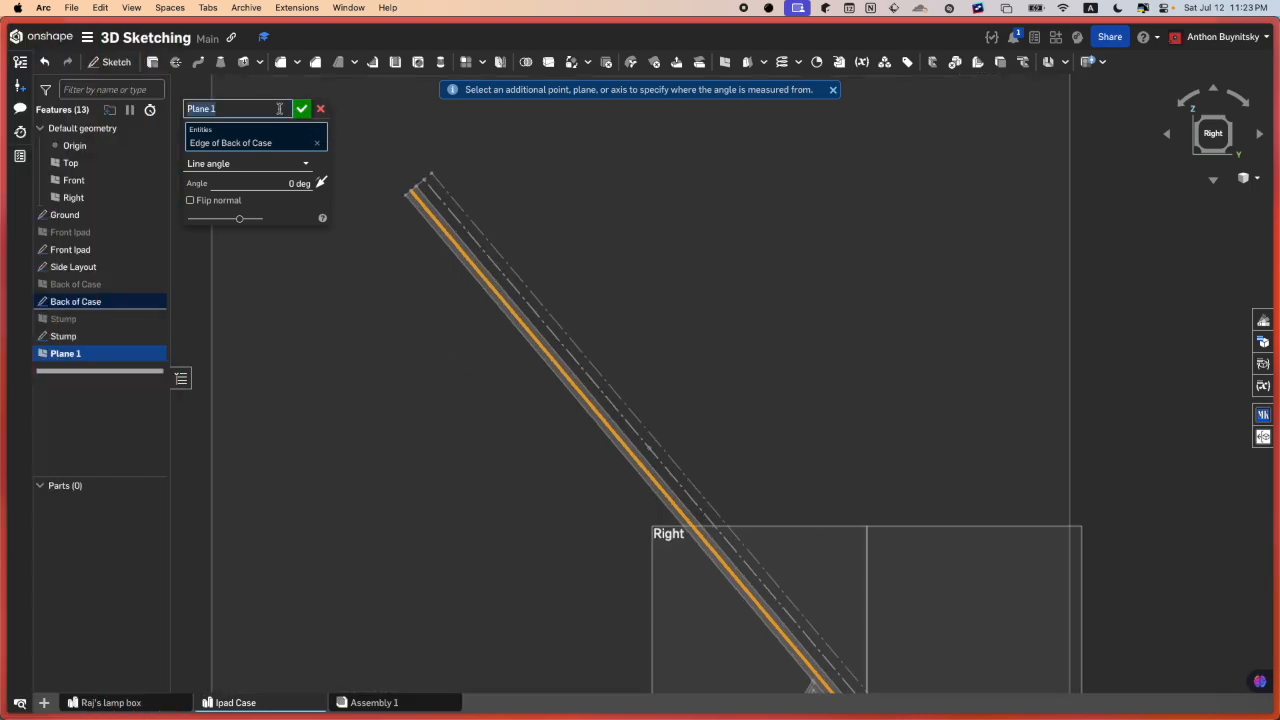
right_click_drag(820, 277, 783, 303)
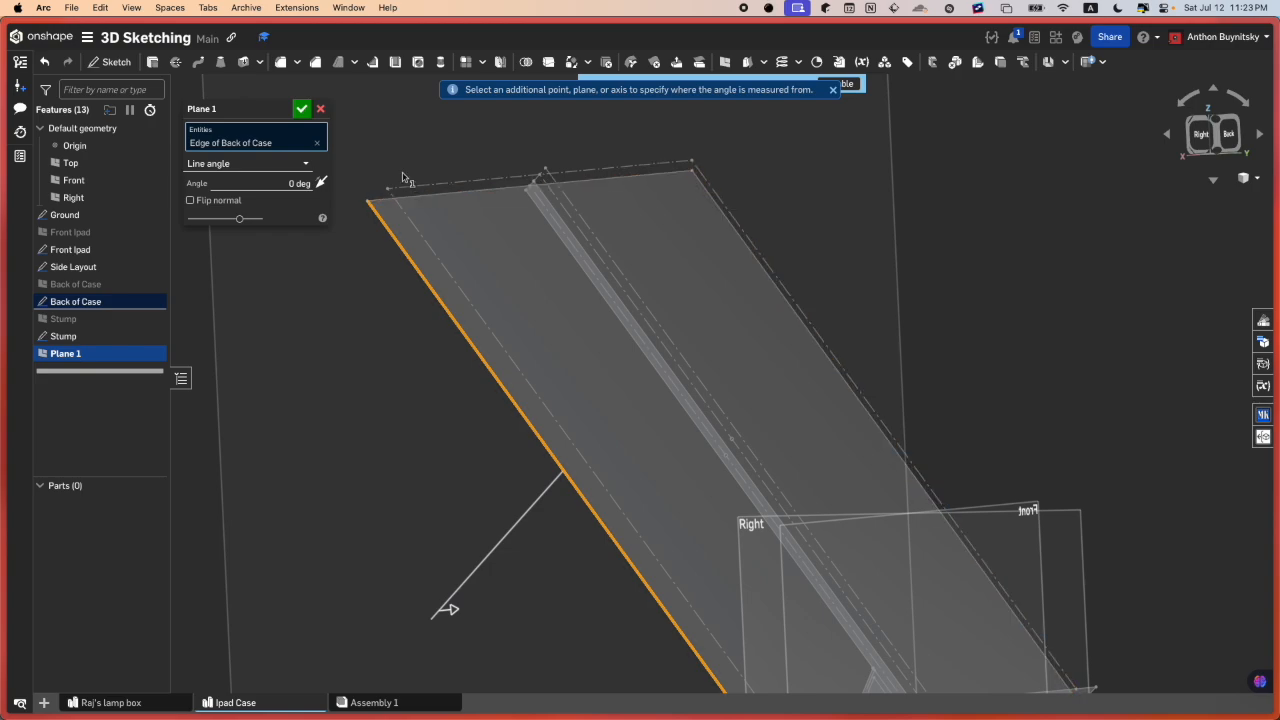
- Name the plane at the case back's side edge Right Side
left_click(283, 109)
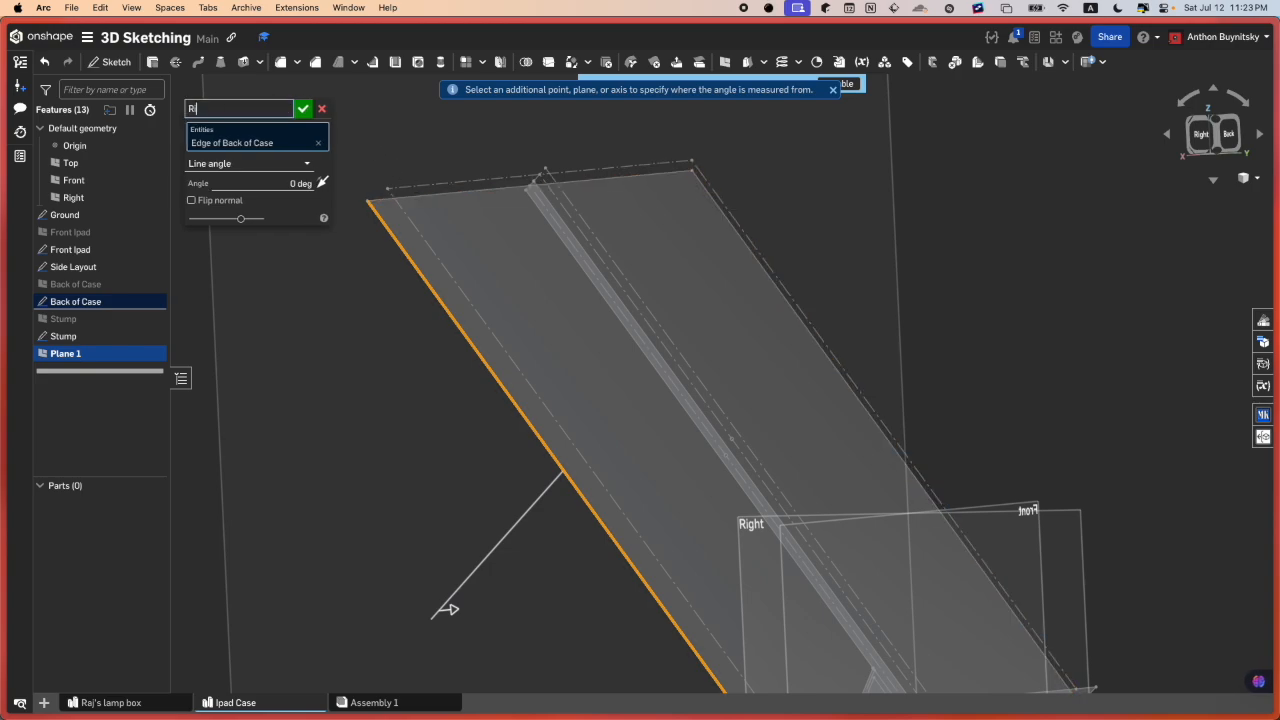
type("Right Side")
key("Return")
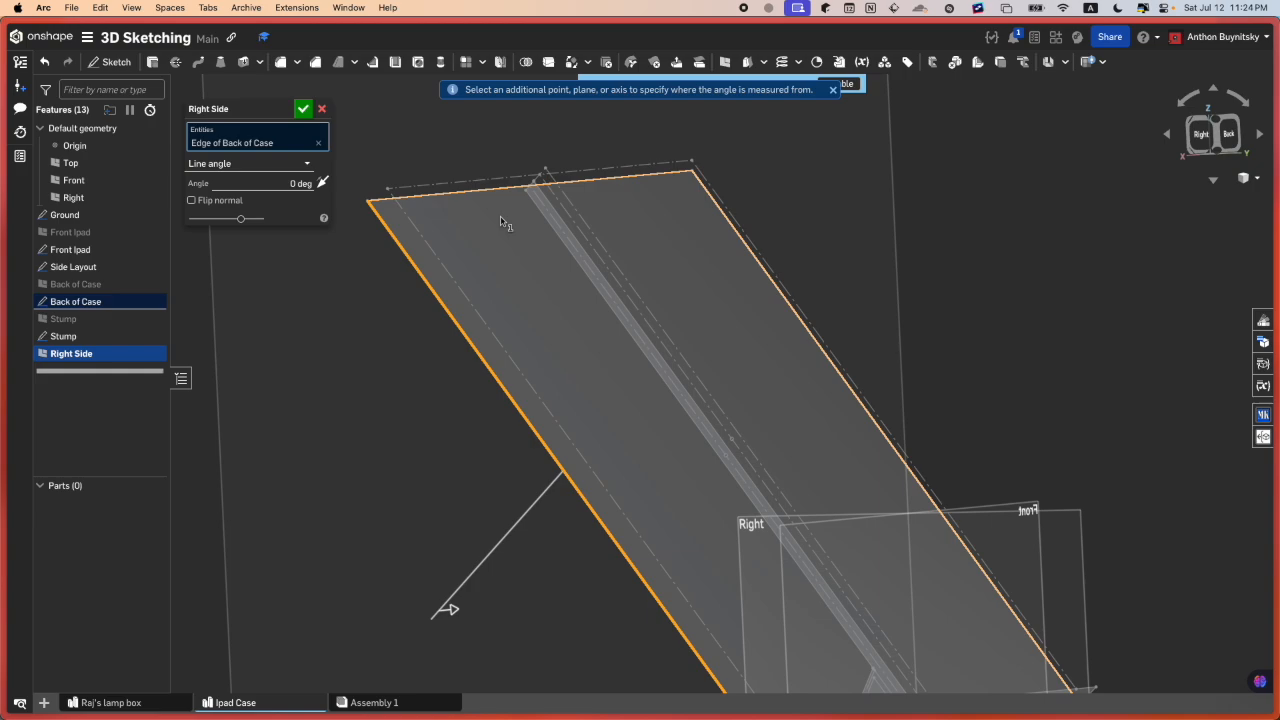
scroll(826, 133, "down", 3)
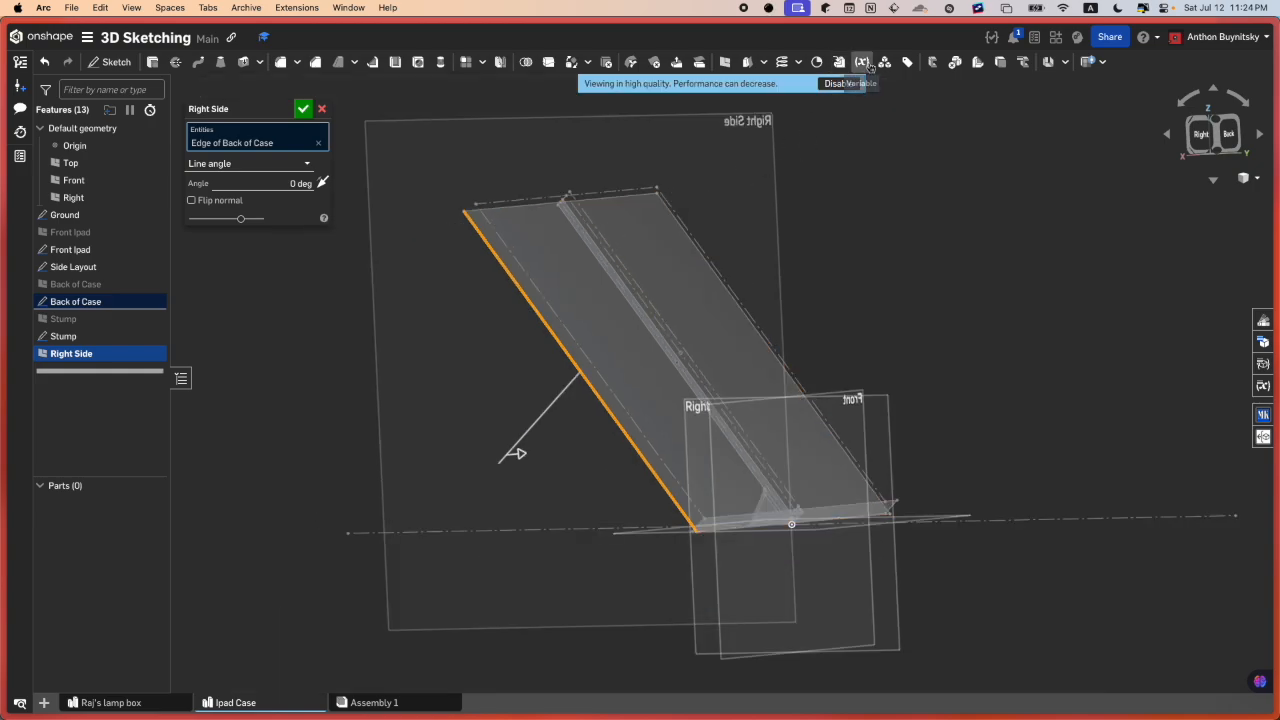
- Start a new sketch on the Right Side plane, viewed straight from the right
left_click(838, 84)
right_click_drag(749, 200, 789, 211)
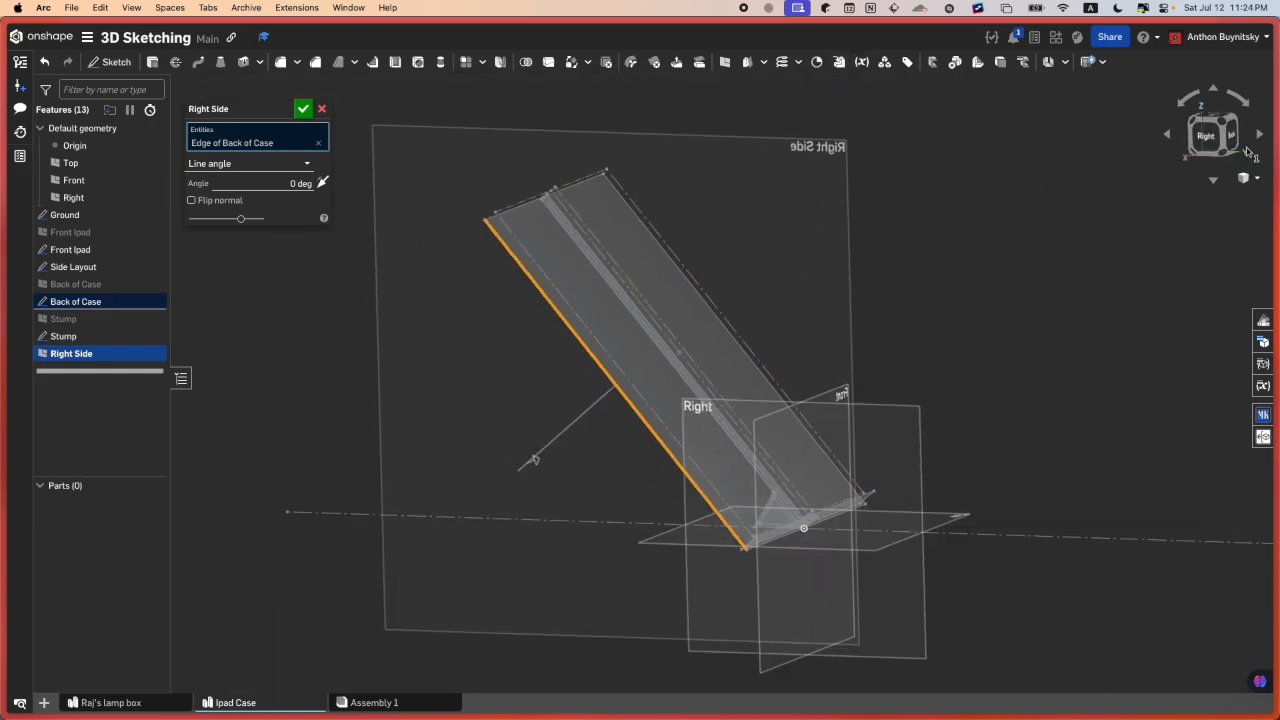
left_click(1204, 136)
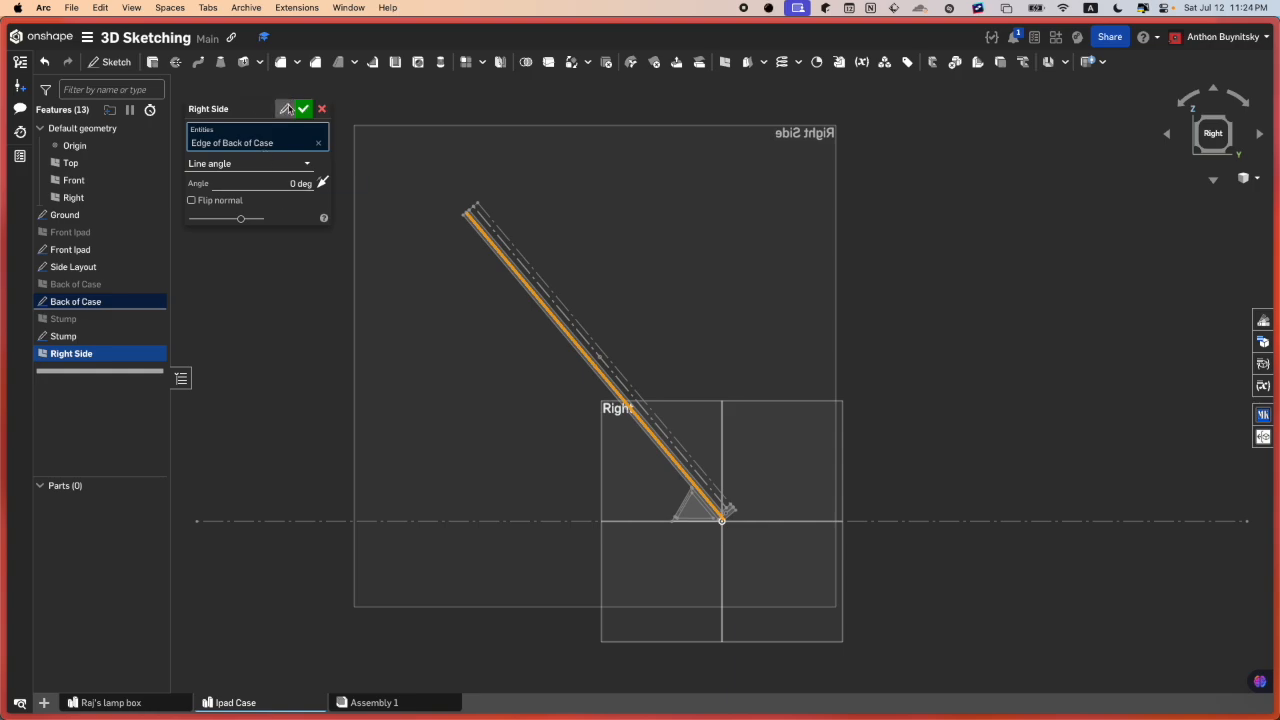
left_click(288, 108)
middle_click_drag(546, 118, 619, 162)
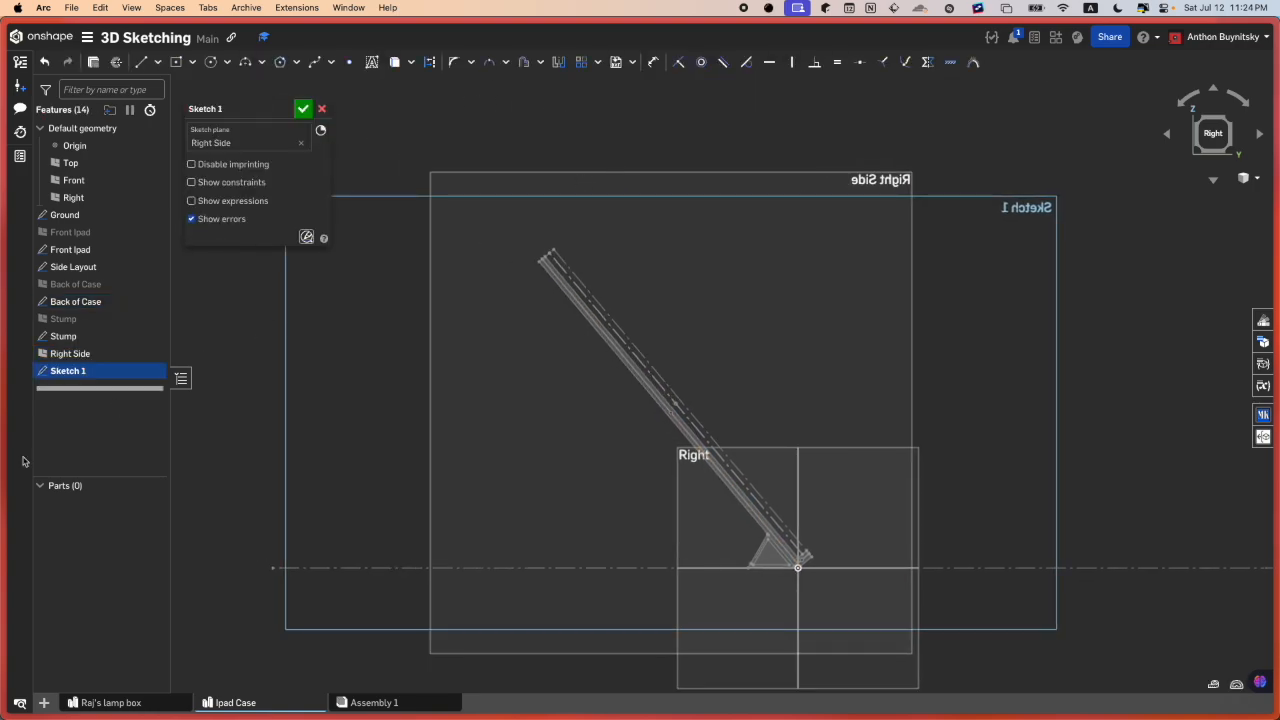
scroll(429, 274, "up", 6)
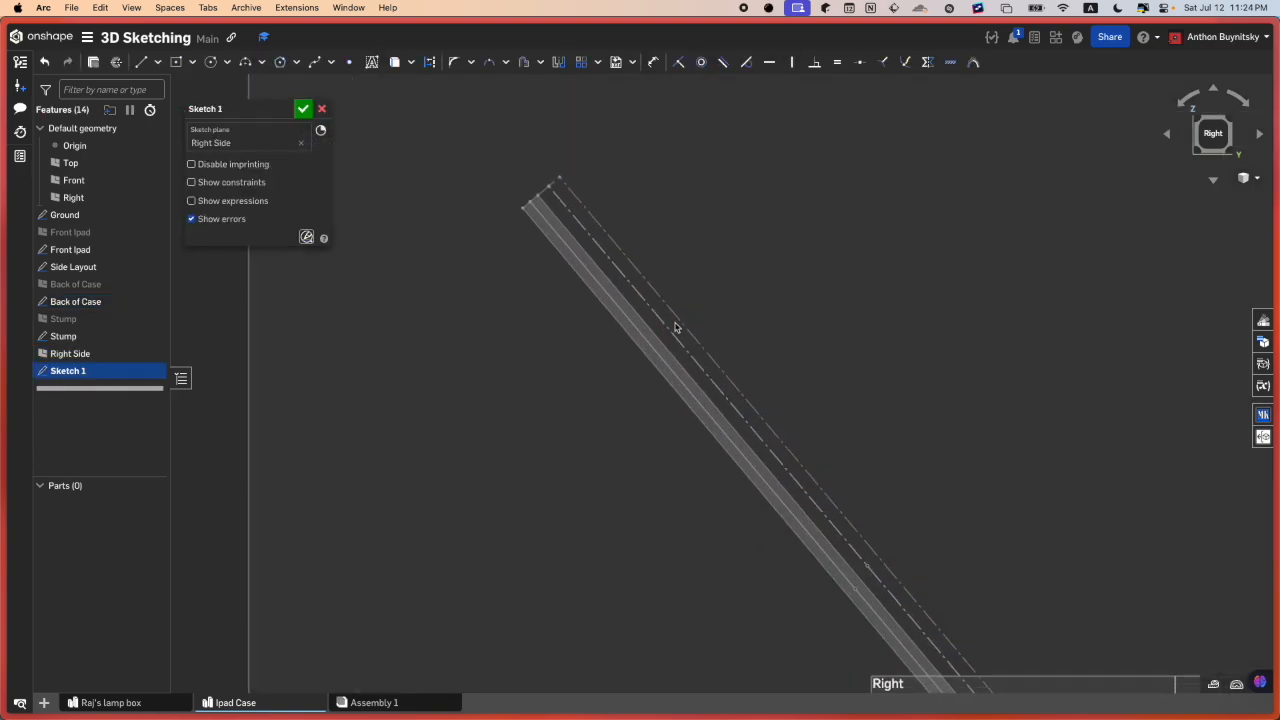
scroll(521, 246, "down", 4)
key("l")
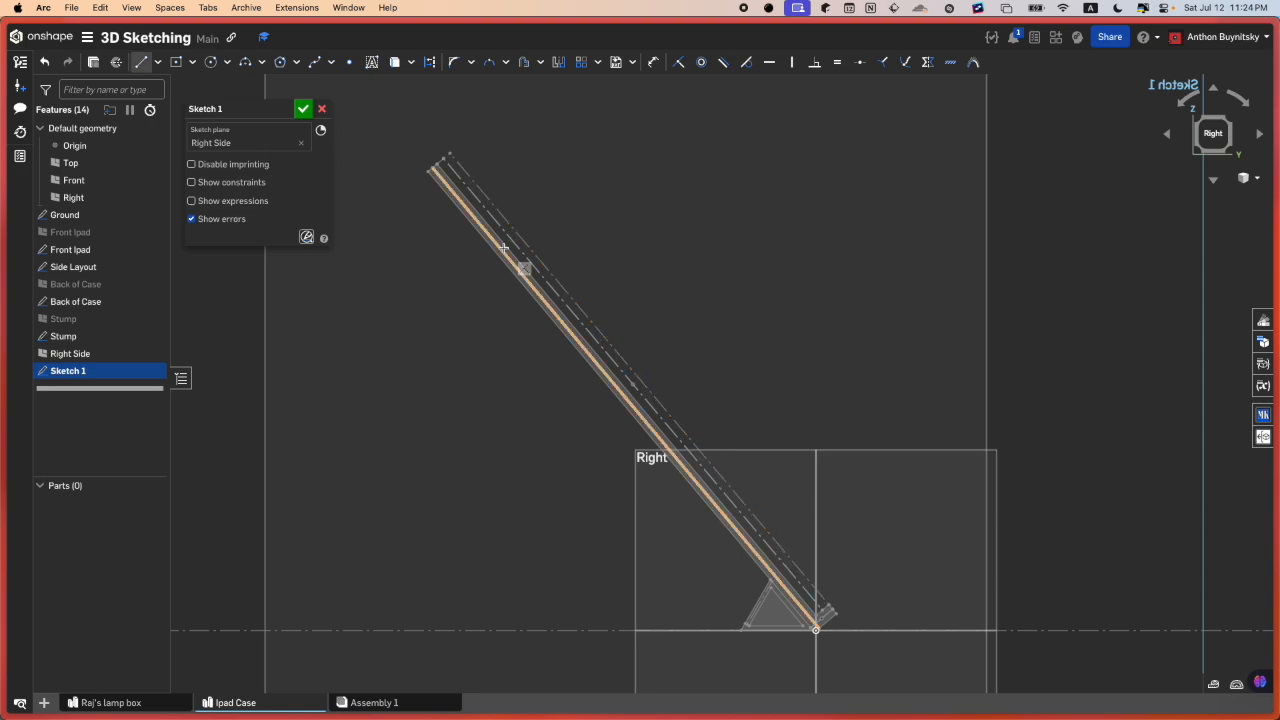
scroll(452, 180, "up", 3)
scroll(555, 290, "down", 5)
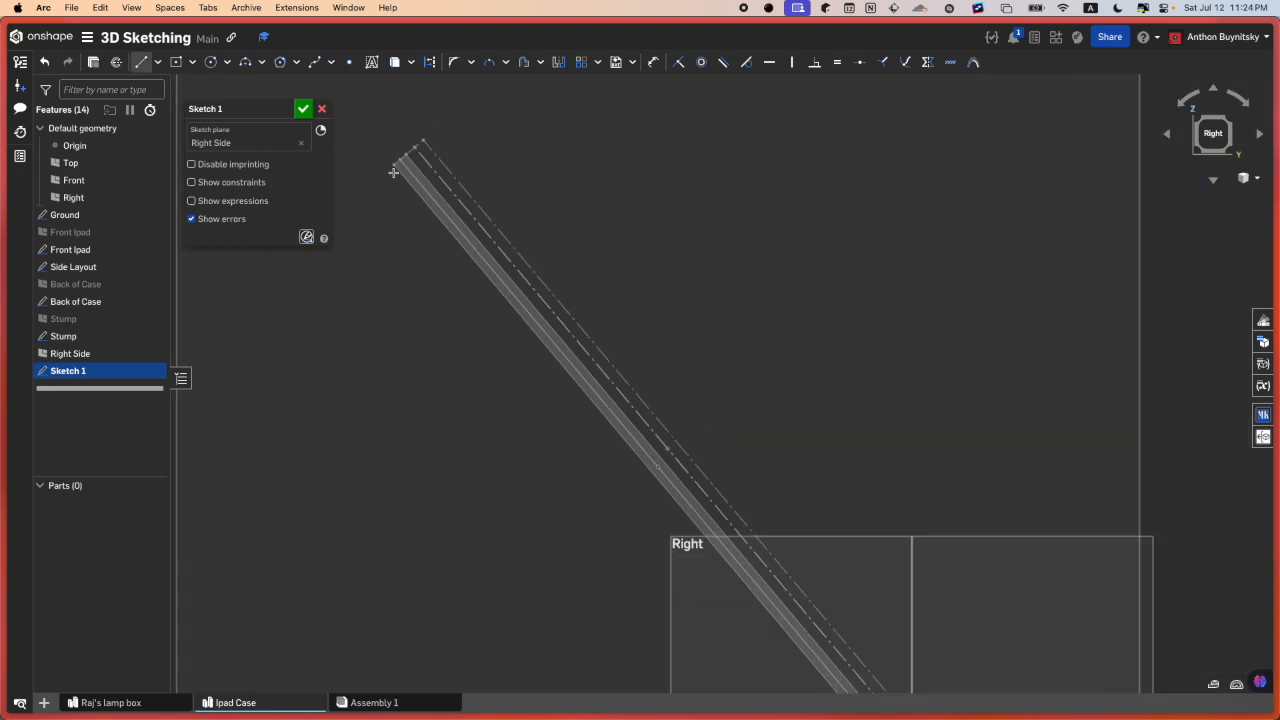
scroll(733, 608, "up", 2)
right_click_drag(733, 608, 709, 590)
scroll(704, 543, "up", 3)
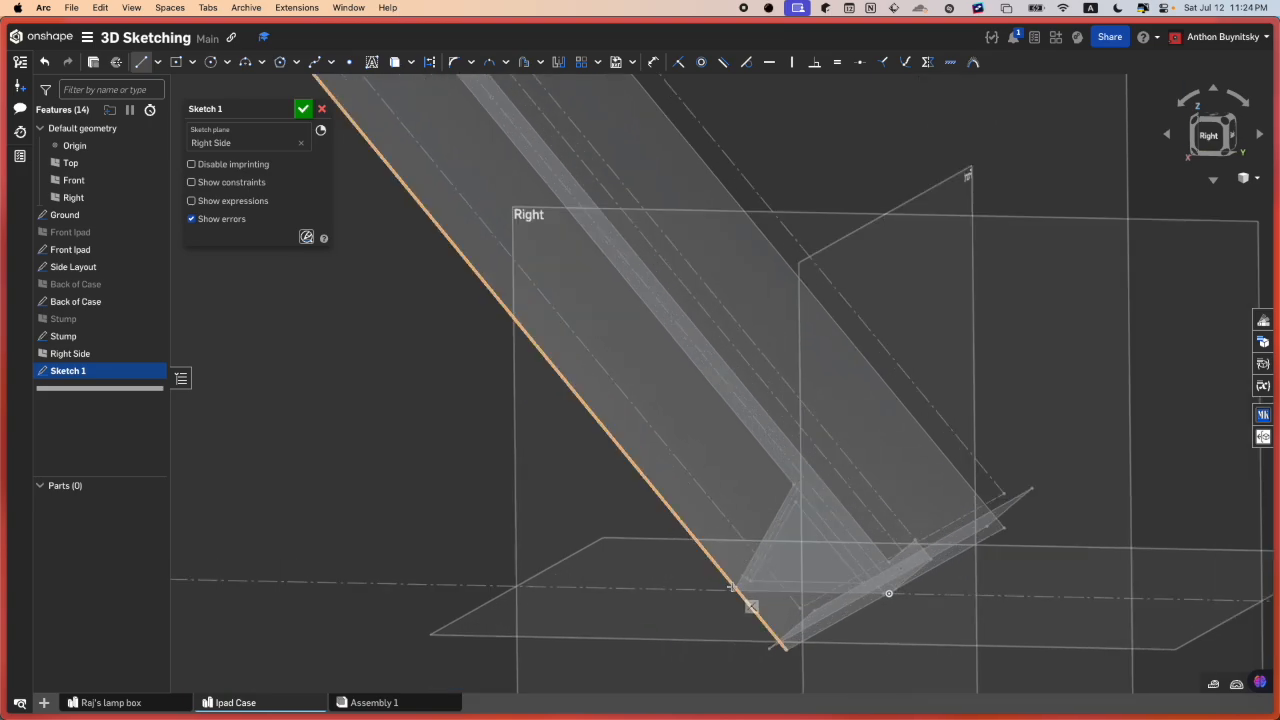
scroll(732, 586, "down", 3)
key("Escape")
left_click(1219, 141)
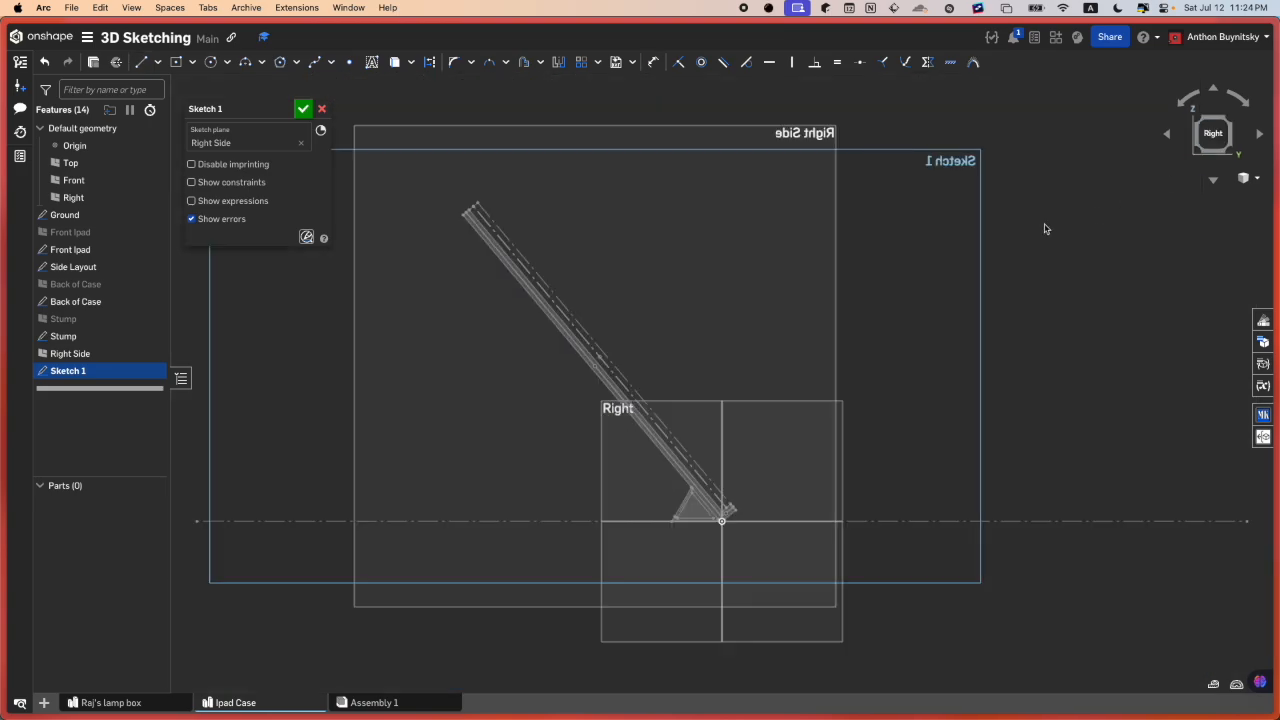
- Look at the MoKo iPad case's Amazon product page for reference and return to the Ipad Case sketch
scroll(490, 225, "up", 5)
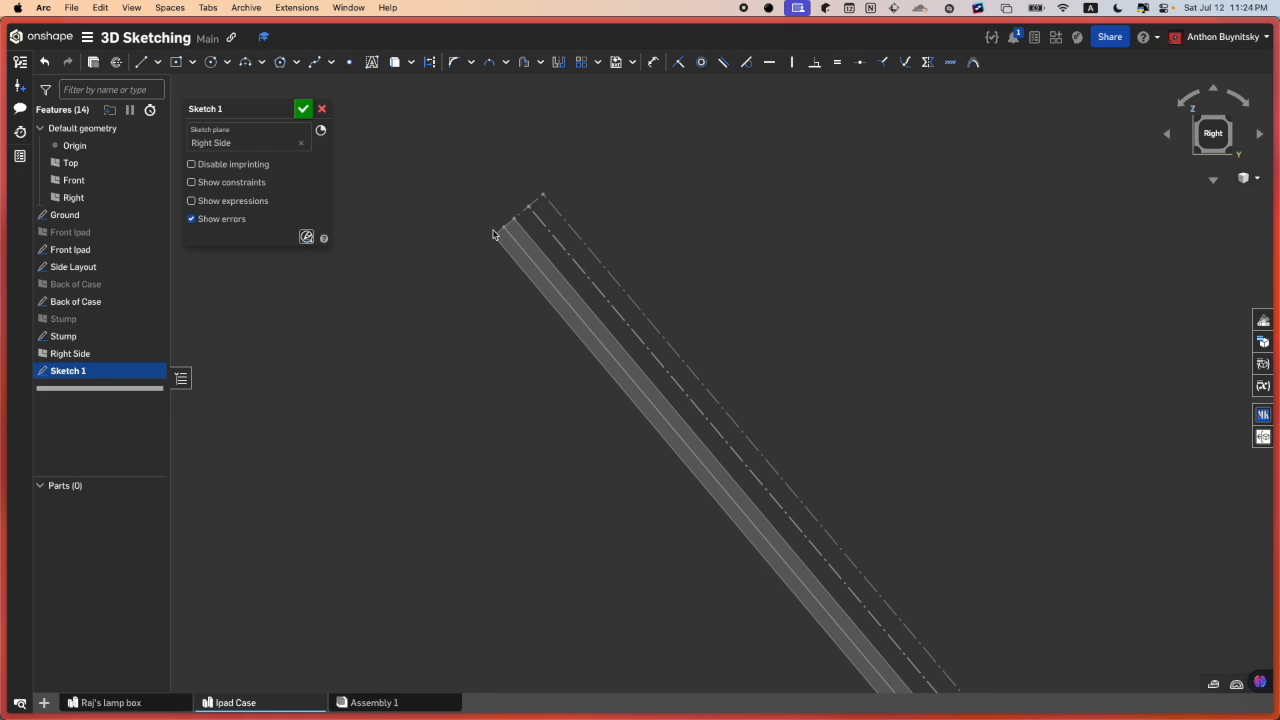
scroll(498, 235, "up", 1)
scroll(503, 228, "up", 1)
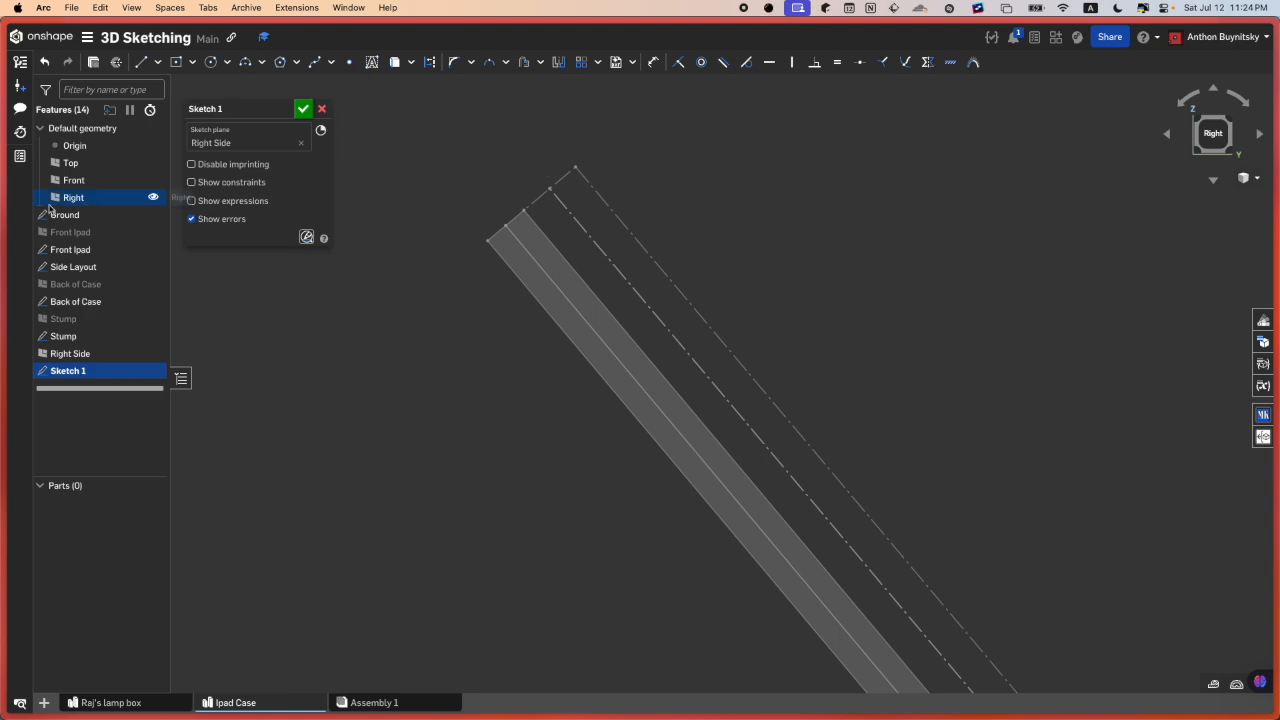
mouse_move(22, 303)
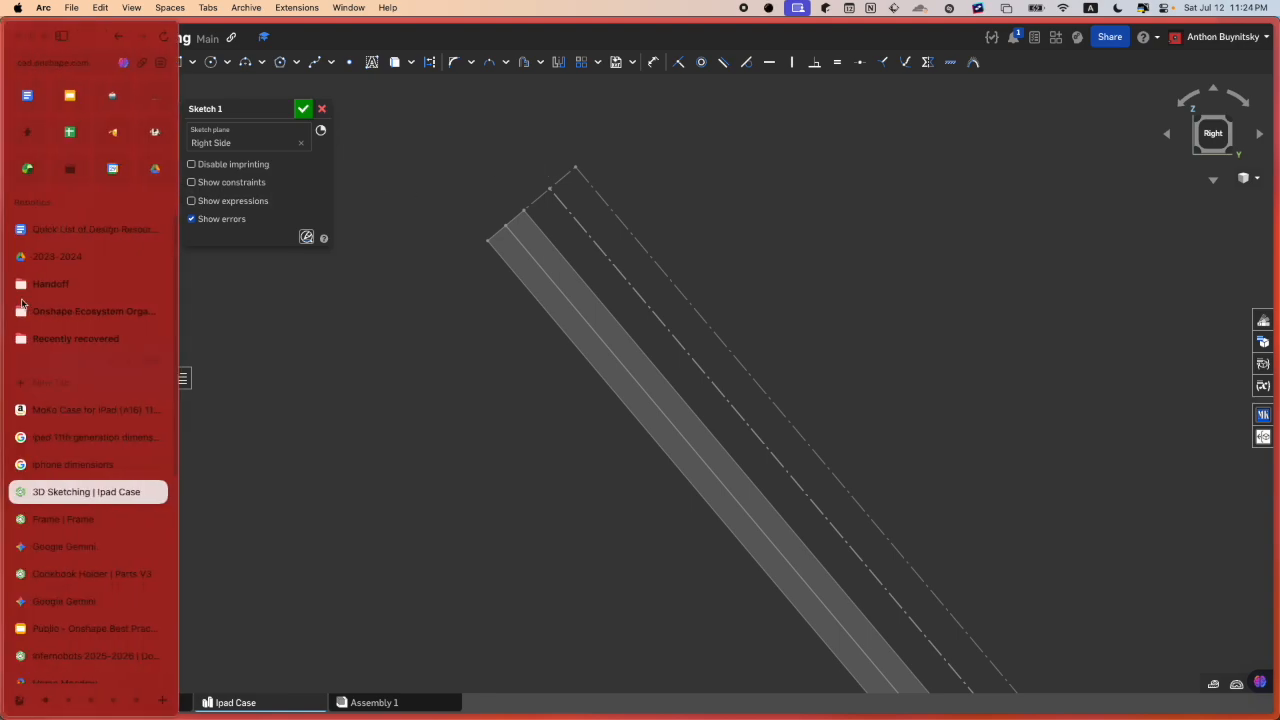
left_click(85, 412)
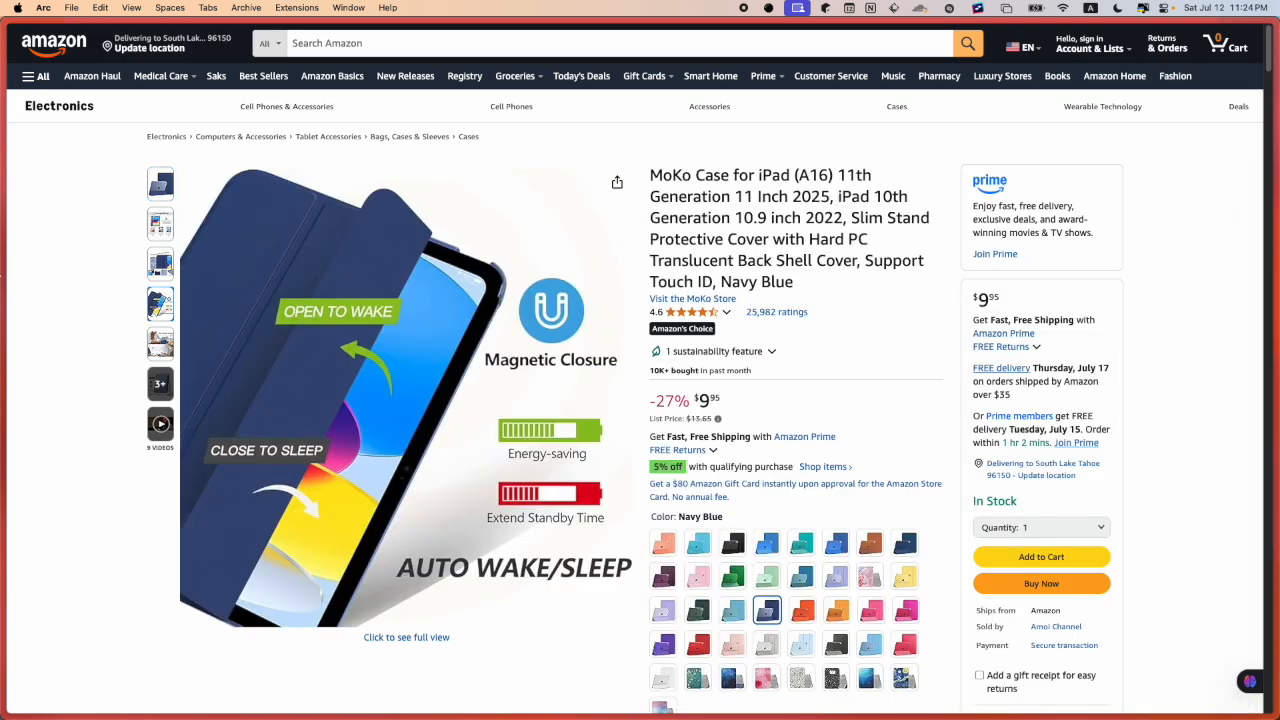
mouse_move(30, 320)
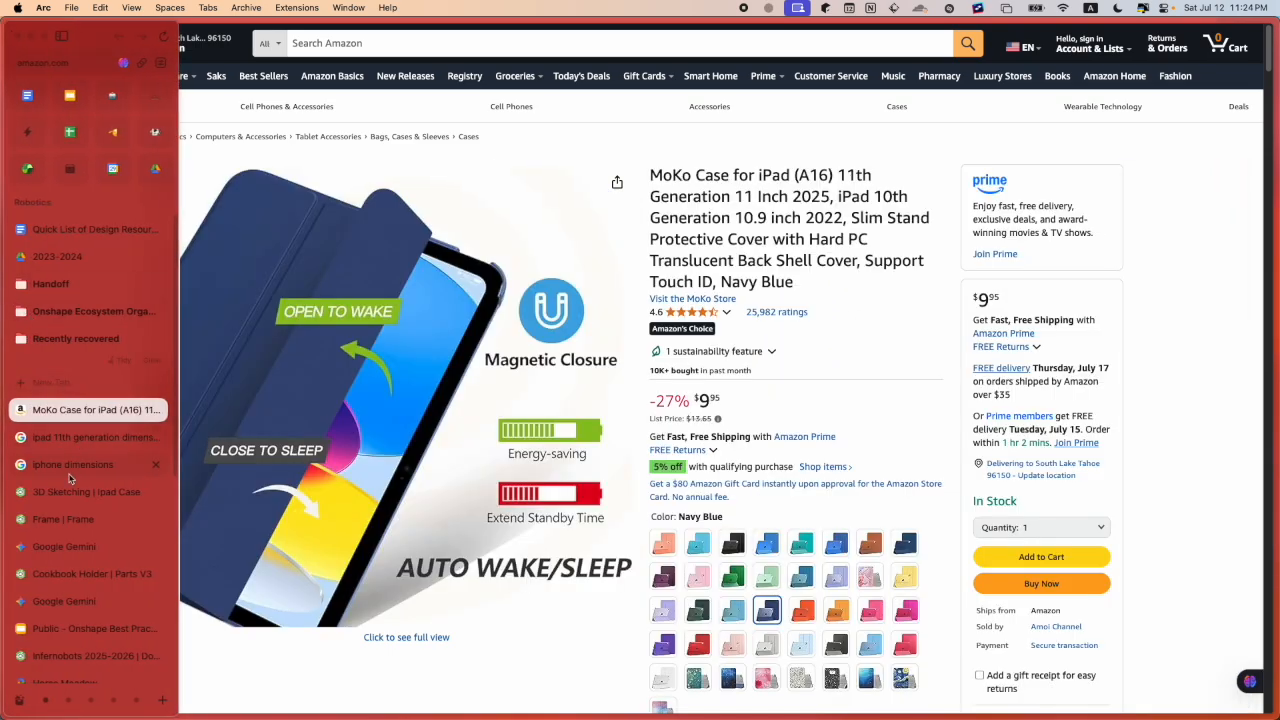
left_click(70, 575)
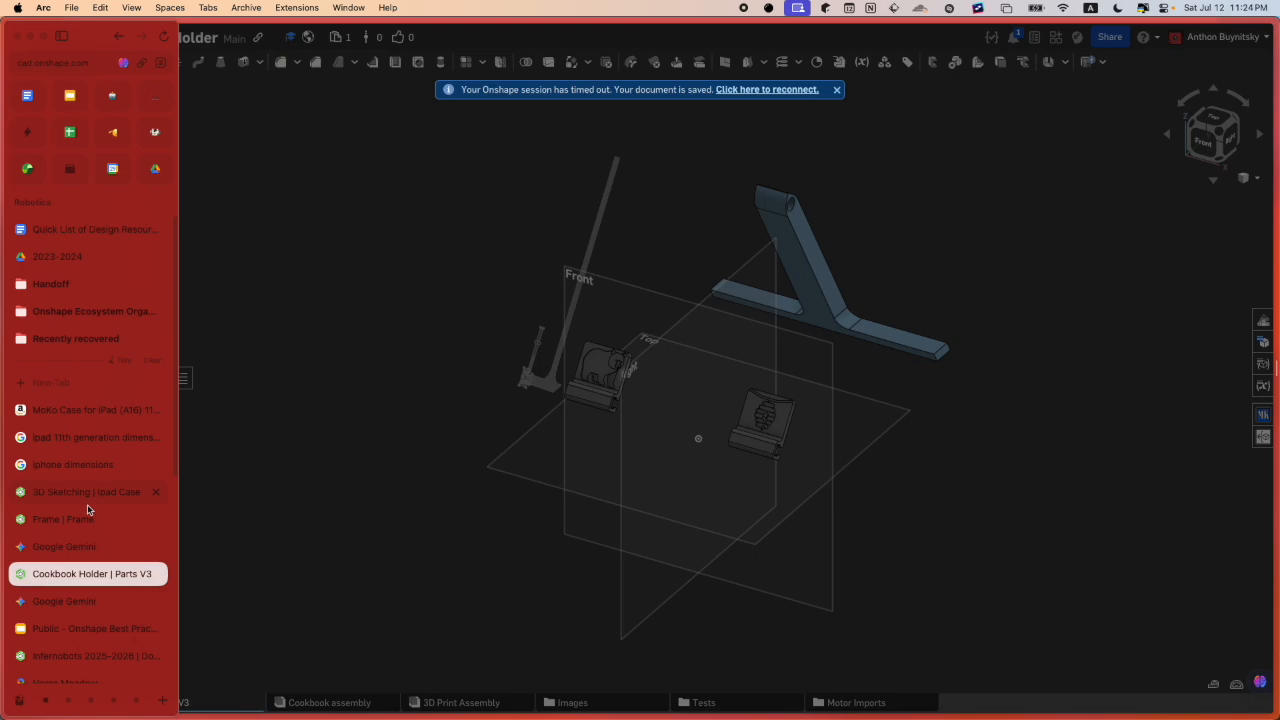
left_click(87, 512)
left_click(87, 492)
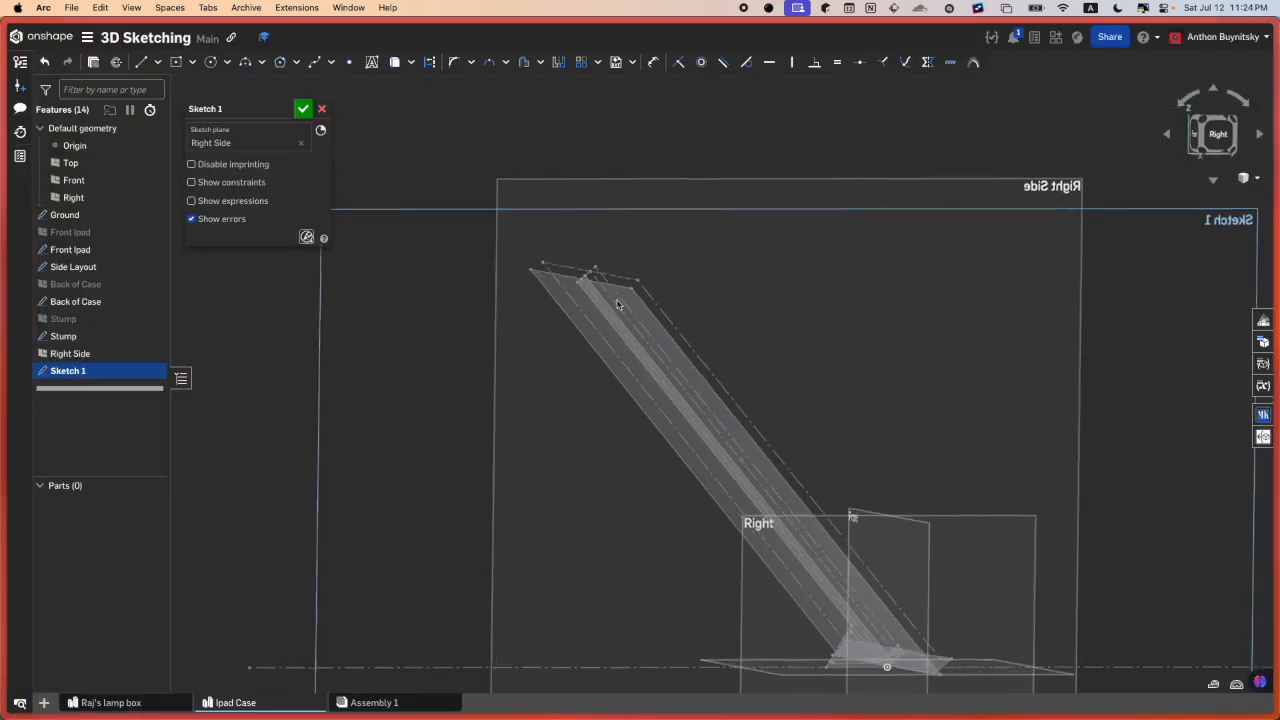
- Measure the distance between the case back's outer upper corner and the far upper corner of the dash-dotted outline
scroll(618, 308, "up", 3)
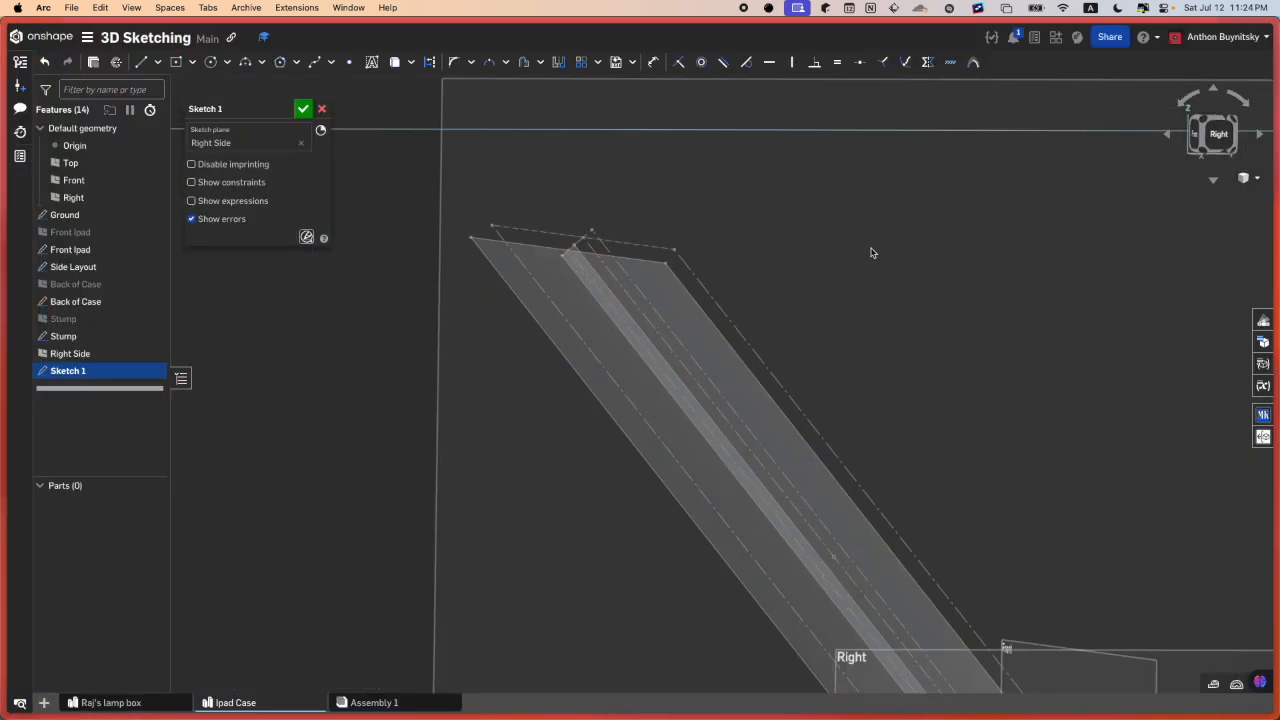
left_click(1218, 134)
left_click(443, 256)
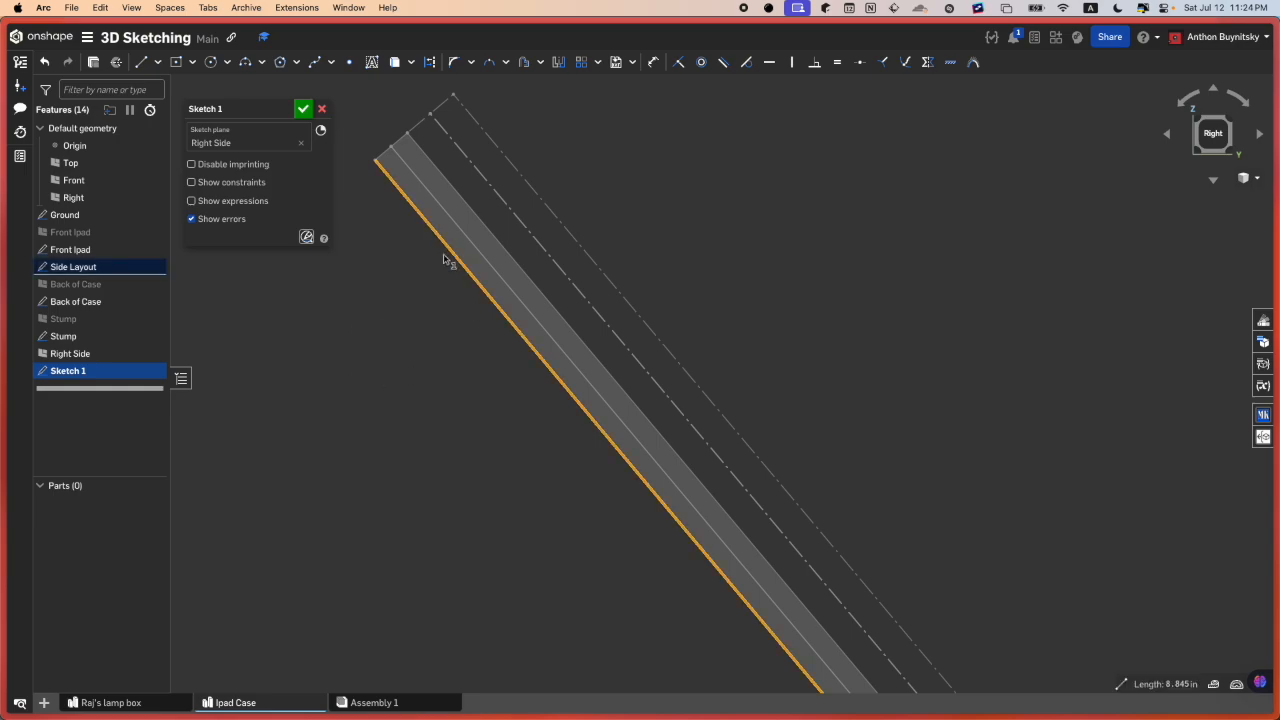
scroll(498, 287, "down", 3)
scroll(447, 228, "up", 5)
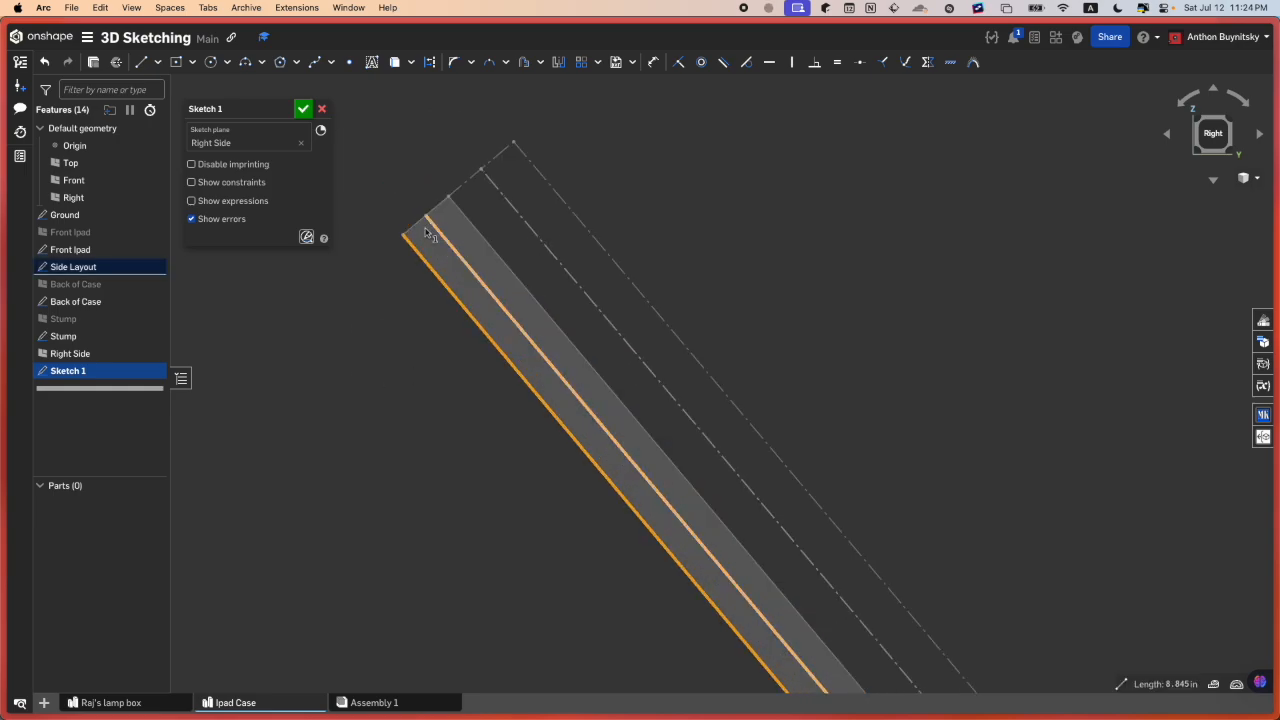
left_click(396, 238)
left_click(402, 237)
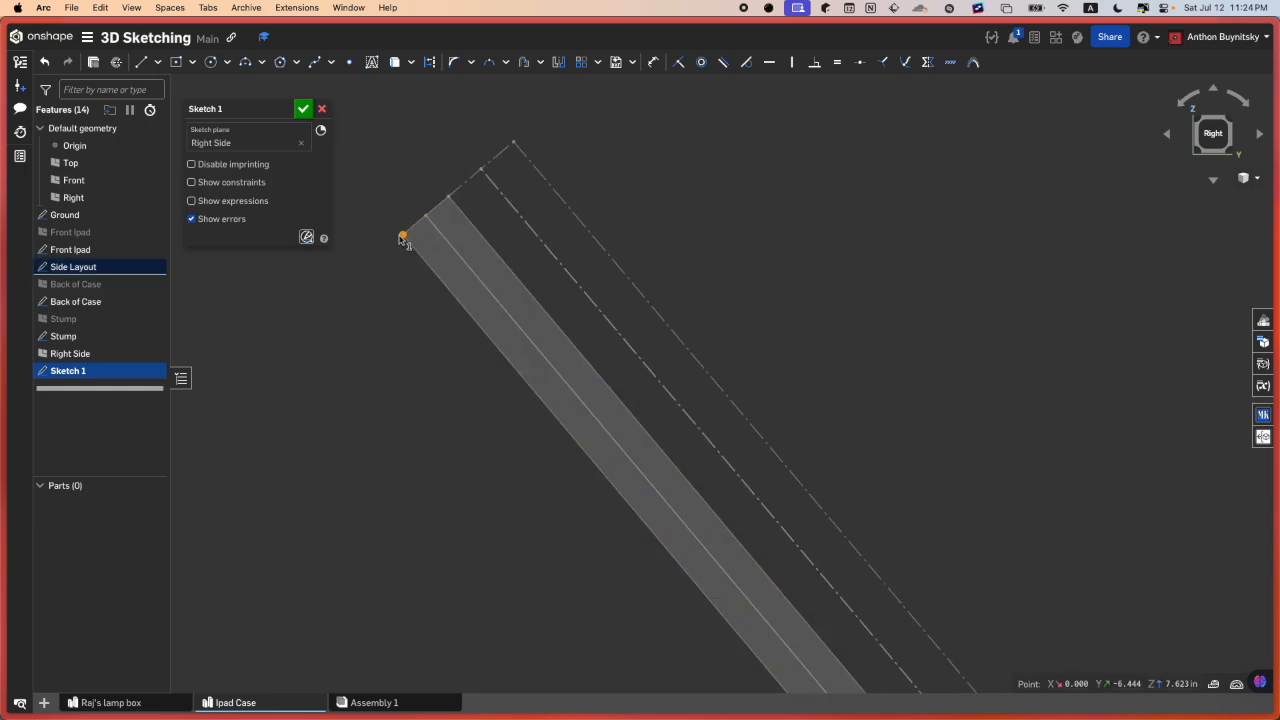
left_click(513, 144)
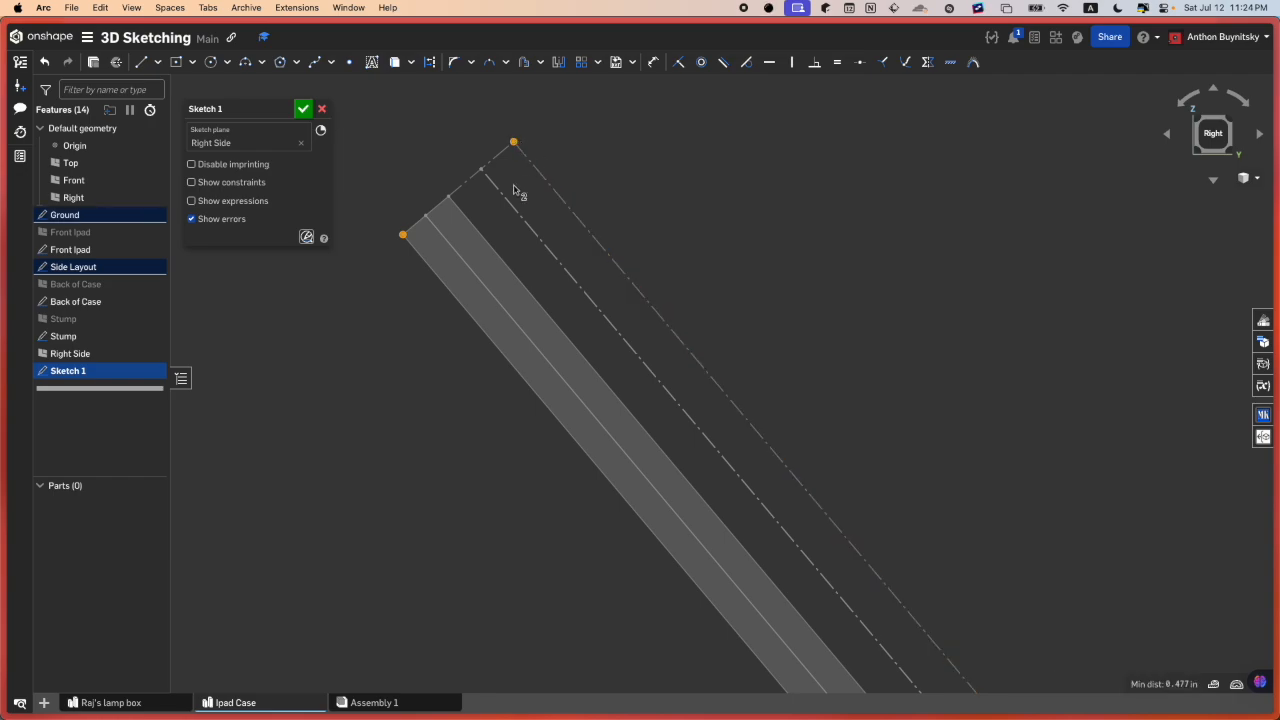
scroll(513, 144, "down", 8)
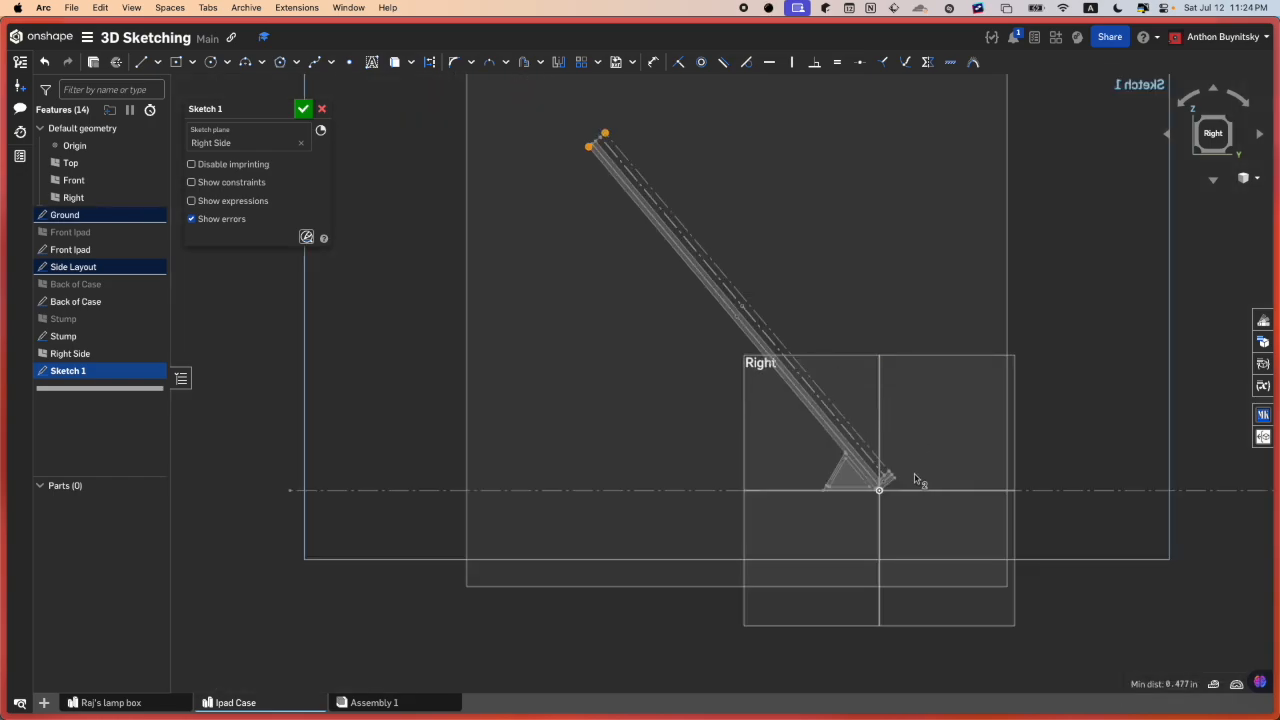
scroll(915, 480, "up", 5)
scroll(870, 520, "down", 5)
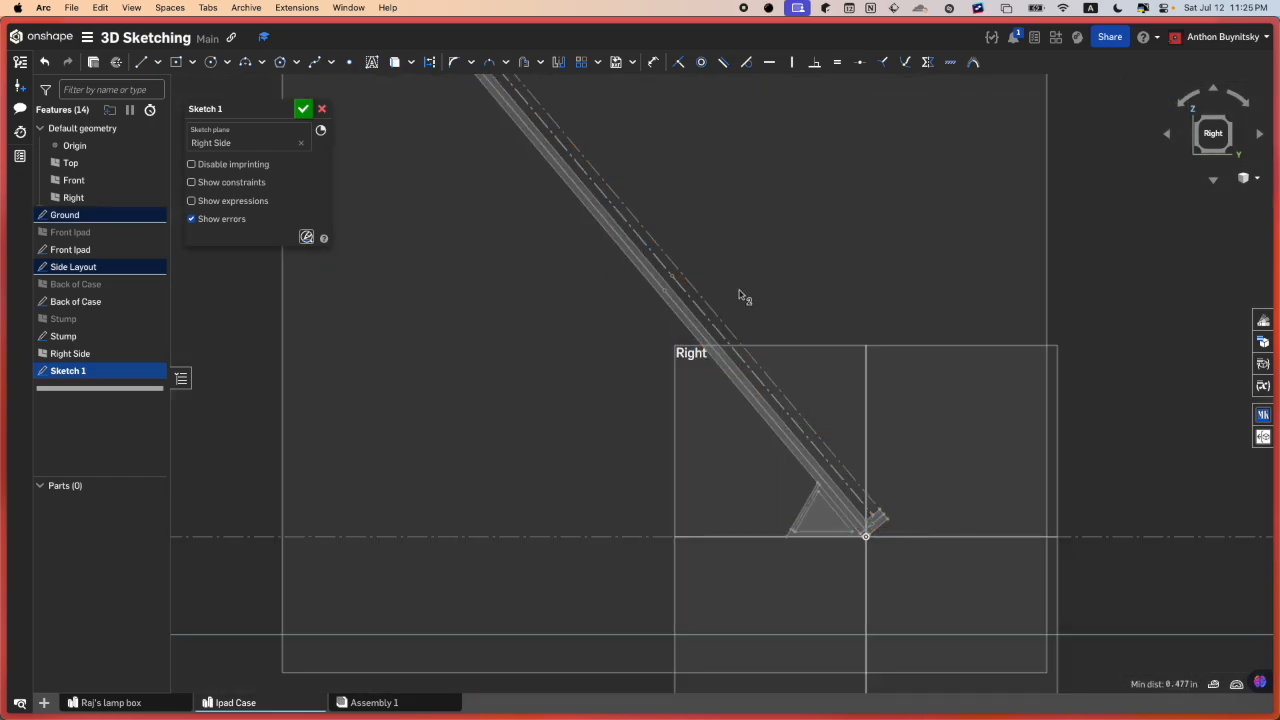
middle_click_drag(743, 297, 756, 514)
scroll(756, 514, "down", 1)
scroll(527, 303, "up", 6)
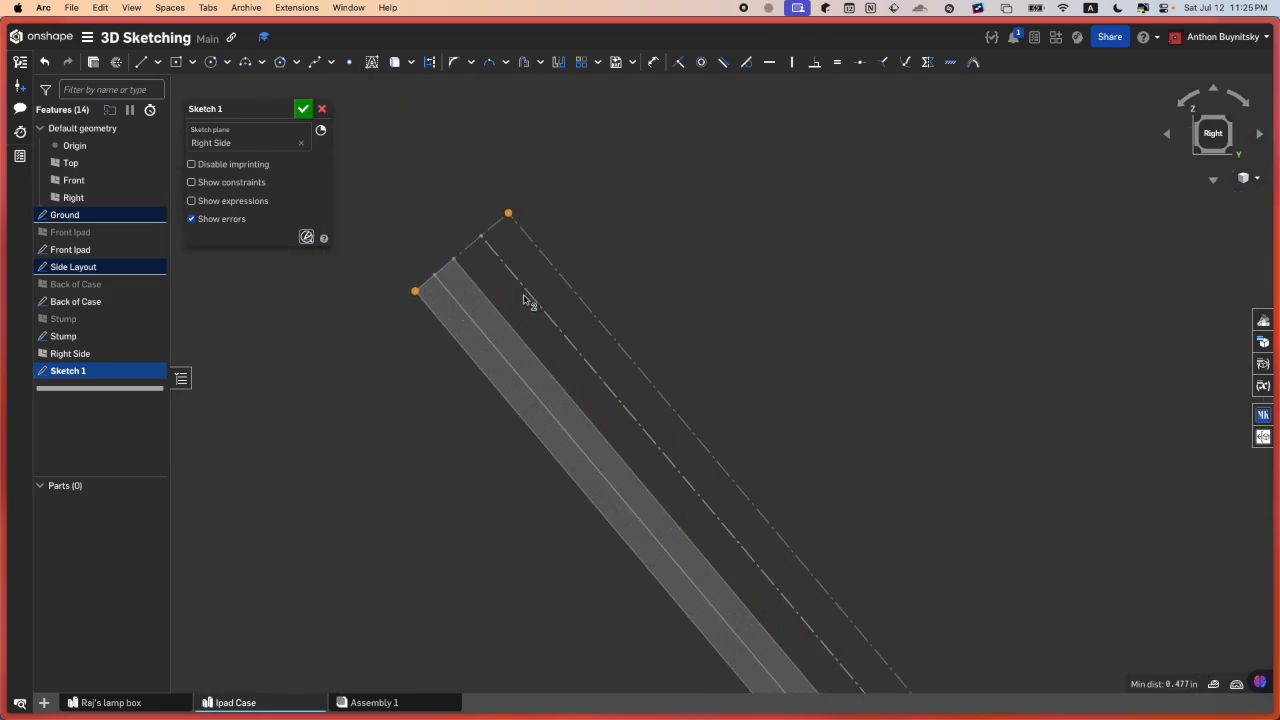
- Project the case back's outer upper corner and the dash-dotted outline's far upper corner into the sketch with Use
key("l")
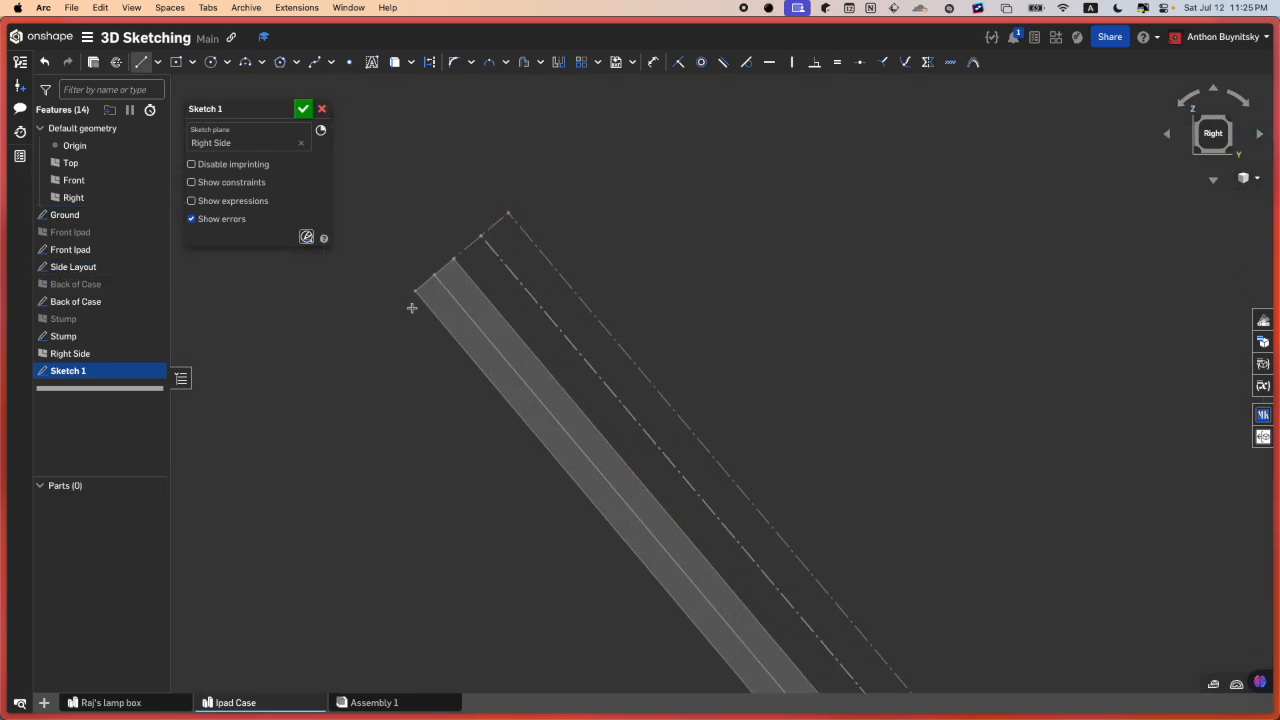
scroll(415, 289, "up", 4)
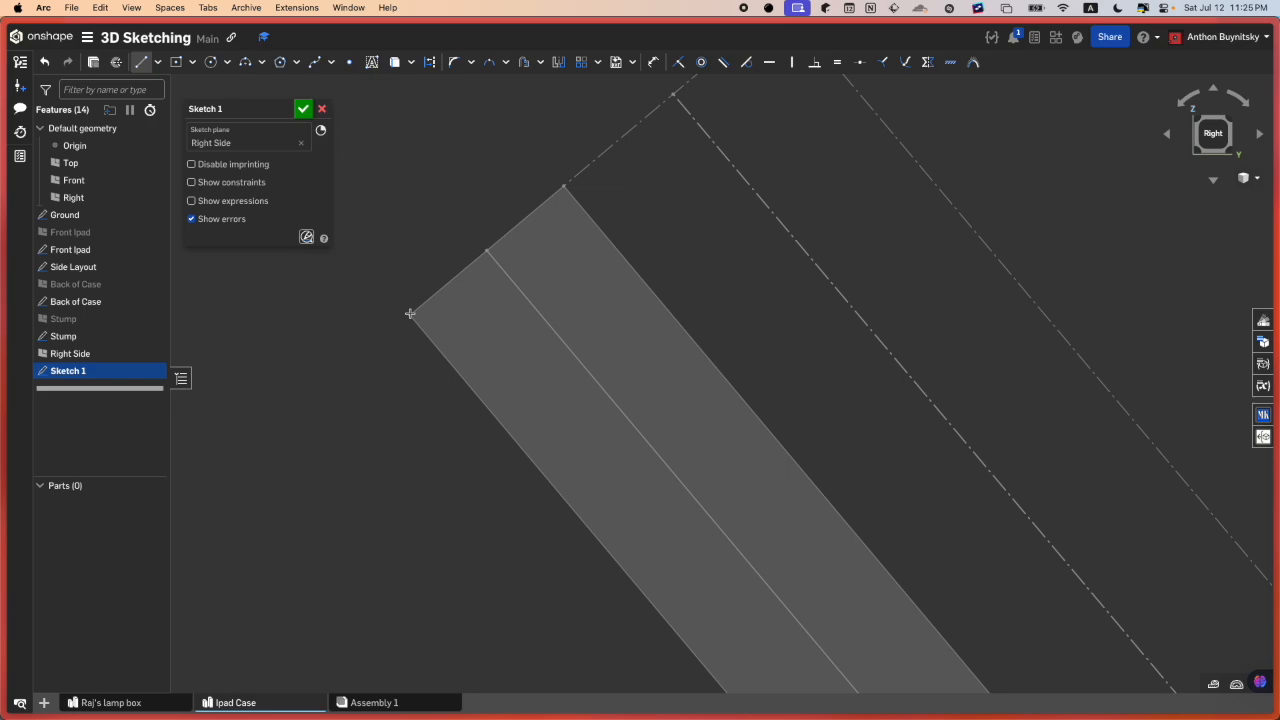
scroll(408, 318, "down", 4)
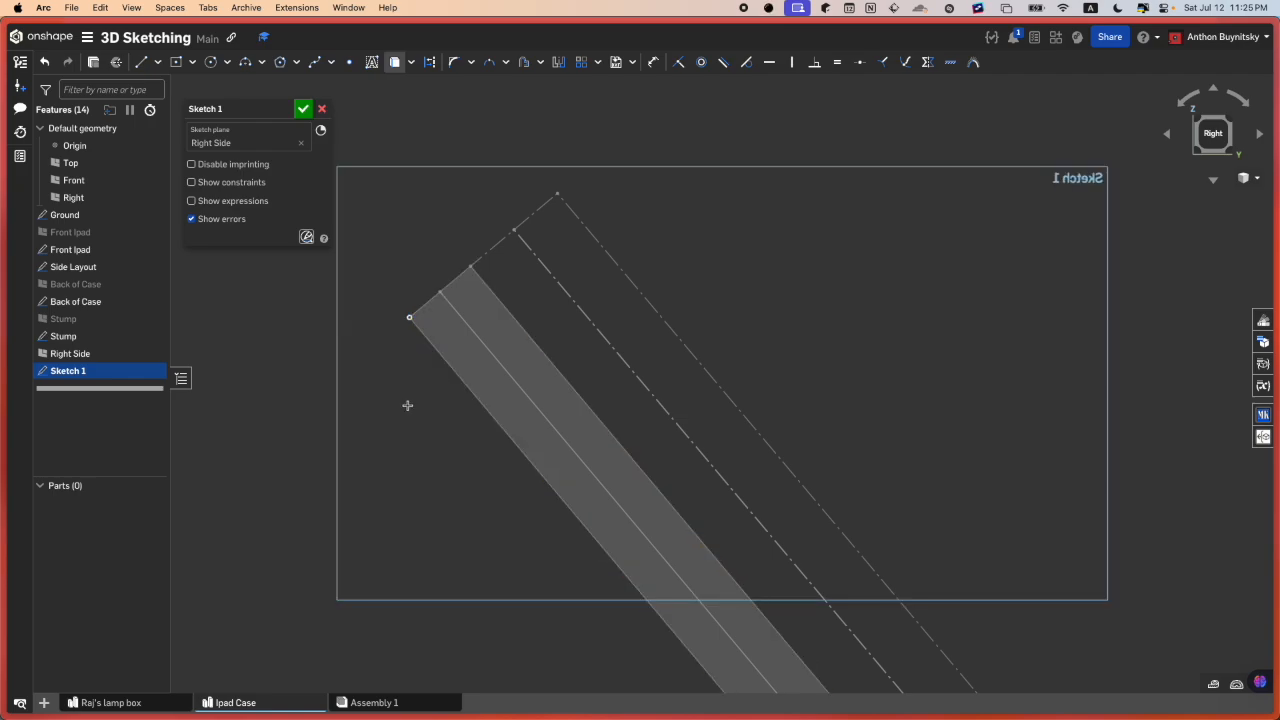
key("u")
key("l")
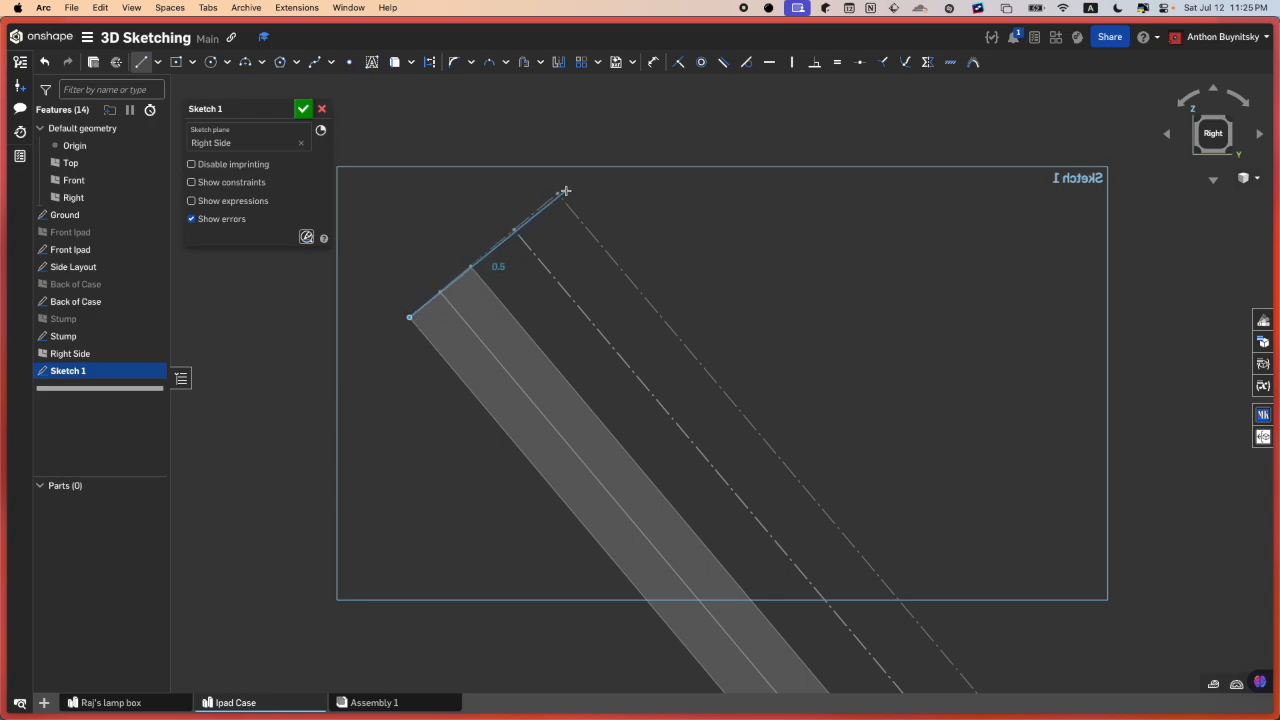
scroll(560, 192, "up", 3)
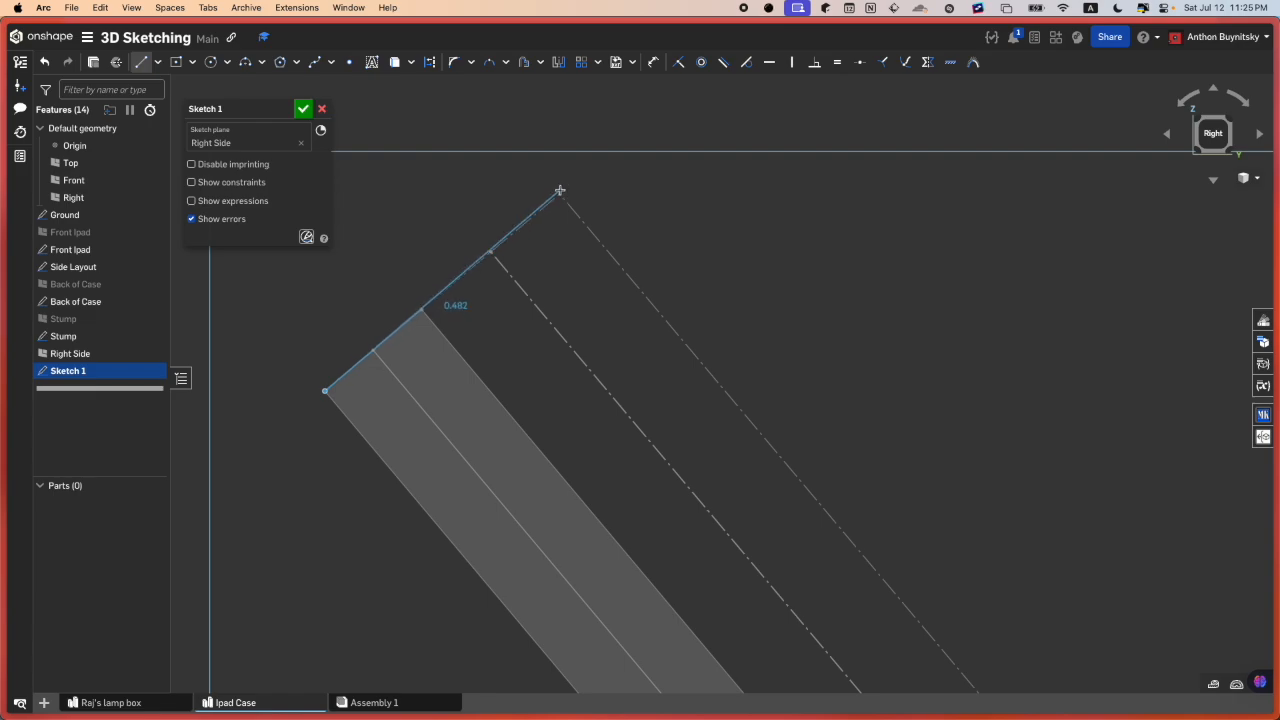
left_click(560, 191)
key("Escape")
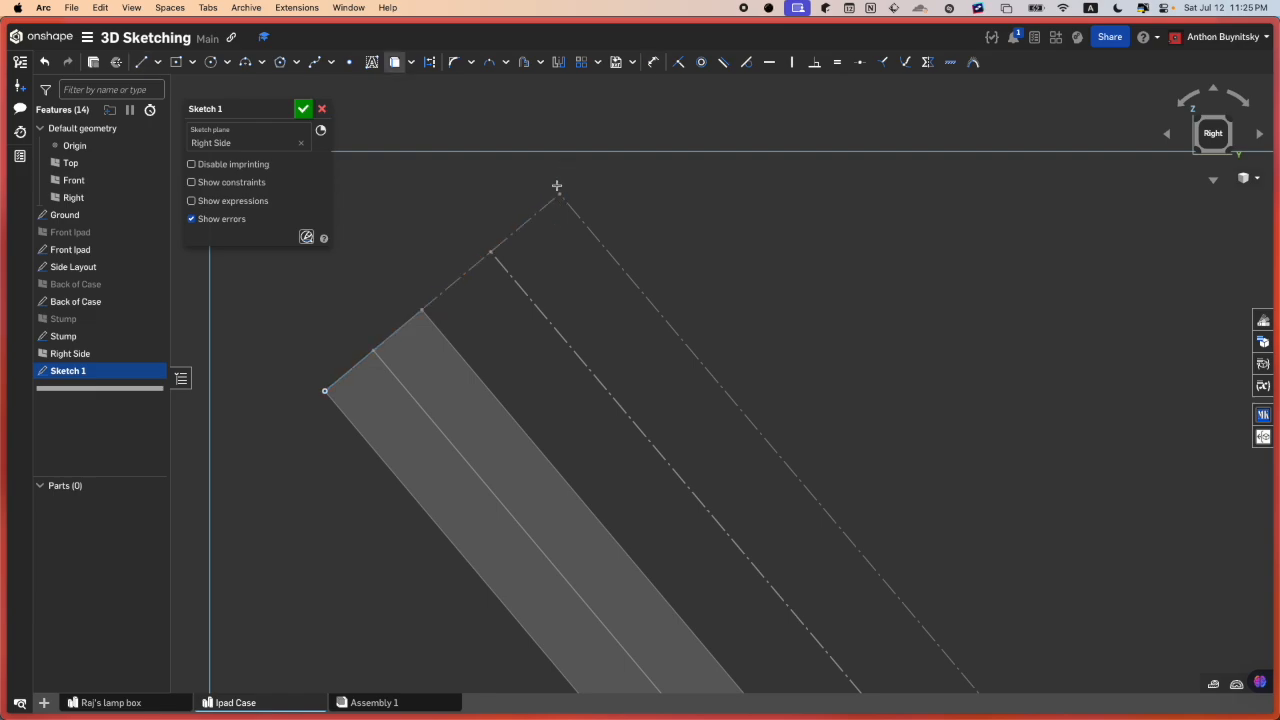
- Project the bottom lip's outer corner and its lower corner beside the origin into the sketch, and leave the Use command
scroll(558, 192, "down", 10)
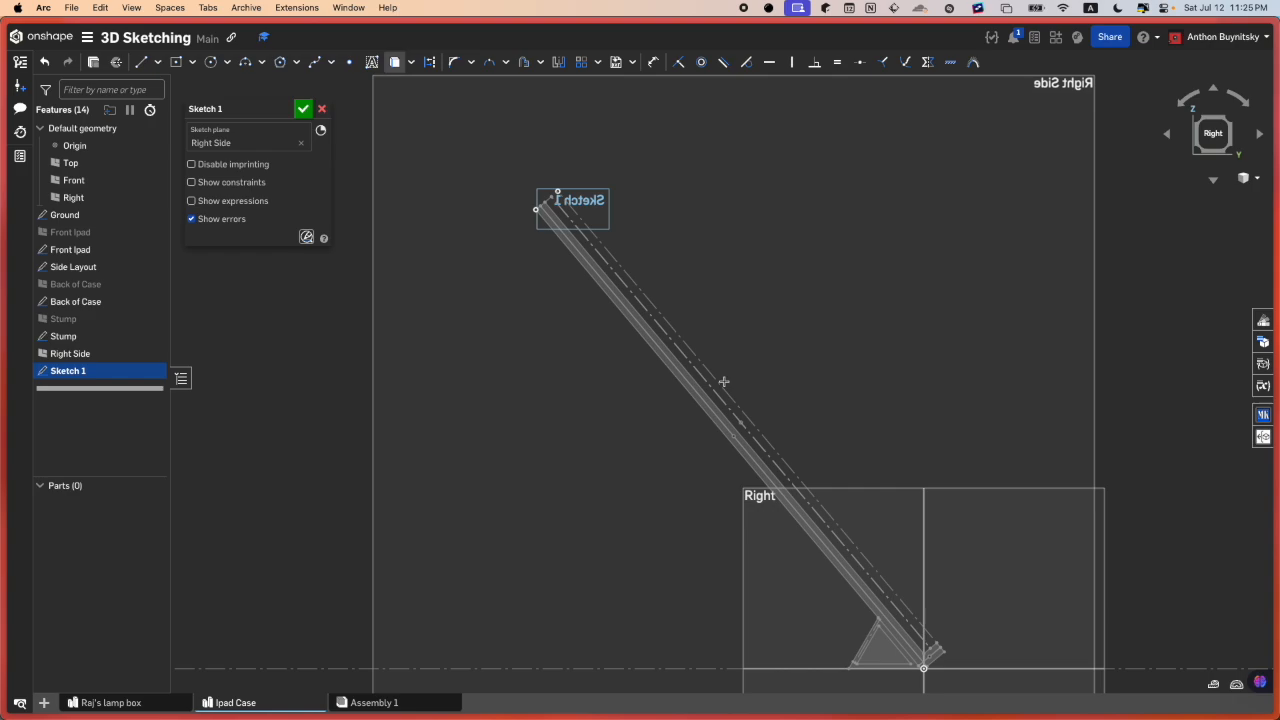
middle_click_drag(796, 563, 669, 426)
scroll(814, 497, "up", 5)
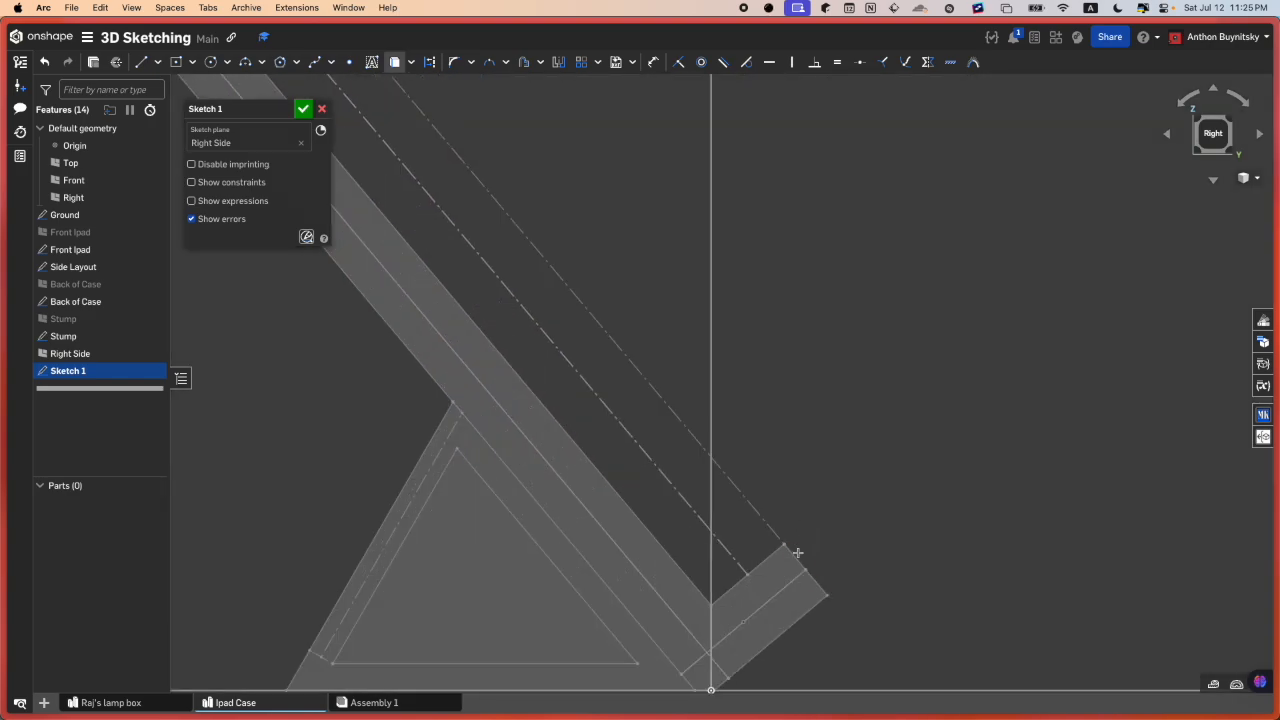
left_click(828, 595)
middle_click_drag(828, 595, 866, 391)
scroll(736, 498, "up", 4)
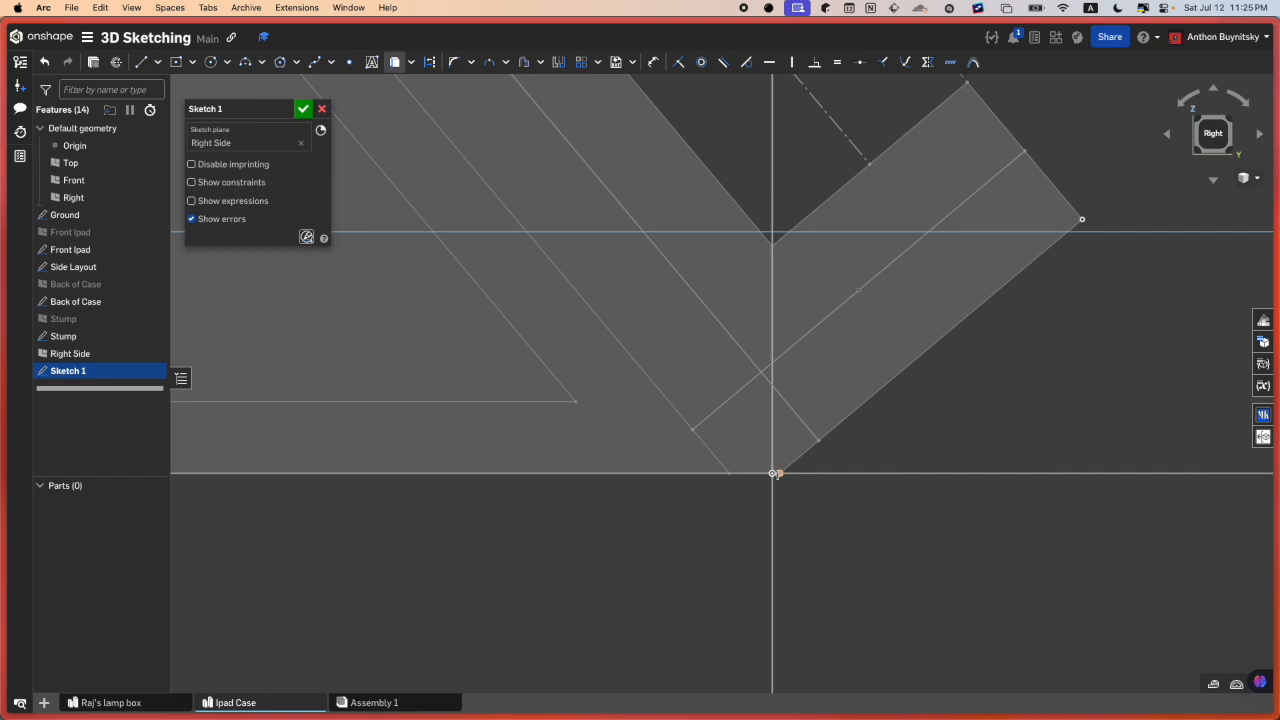
scroll(766, 481, "down", 3)
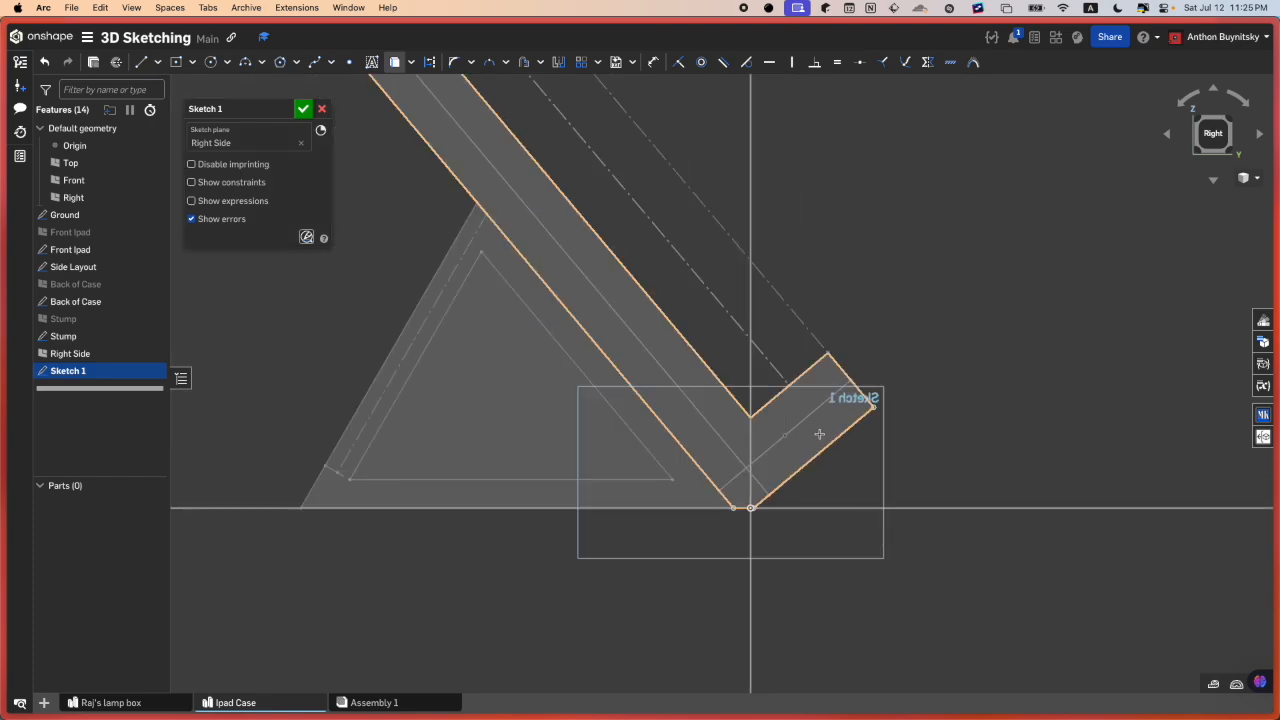
scroll(751, 514, "down", 3)
scroll(617, 373, "down", 4)
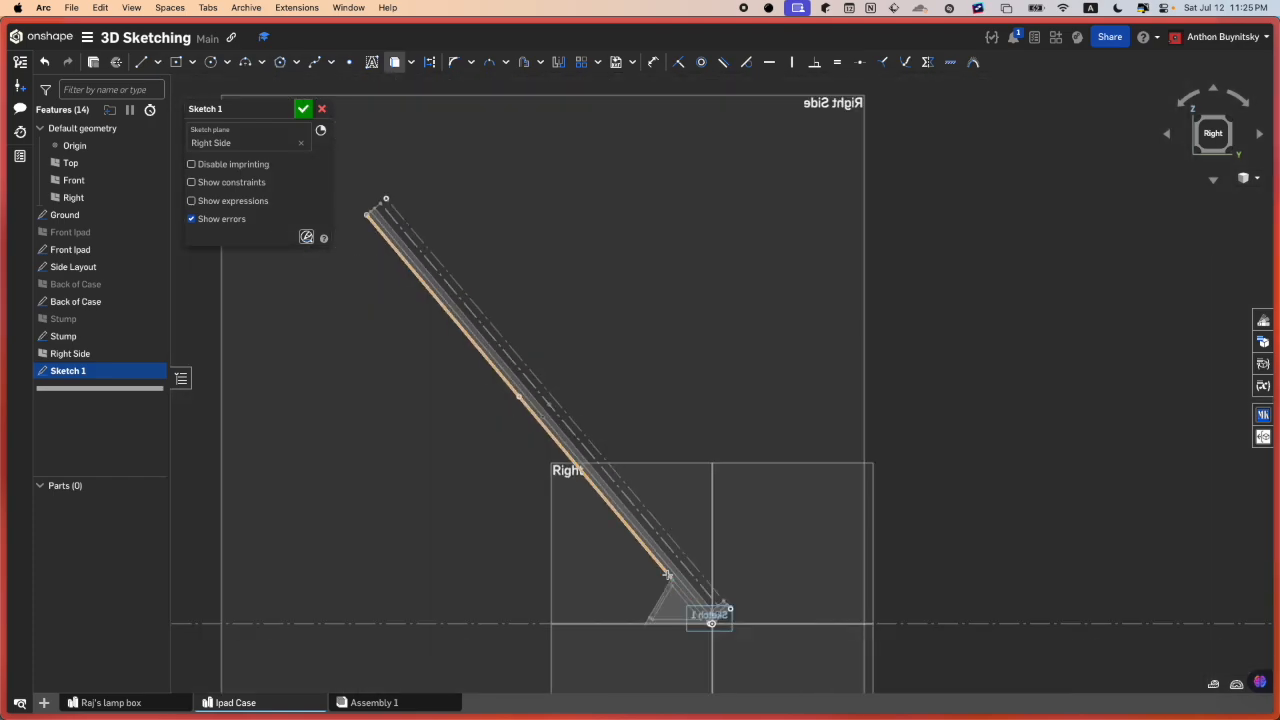
key("u")
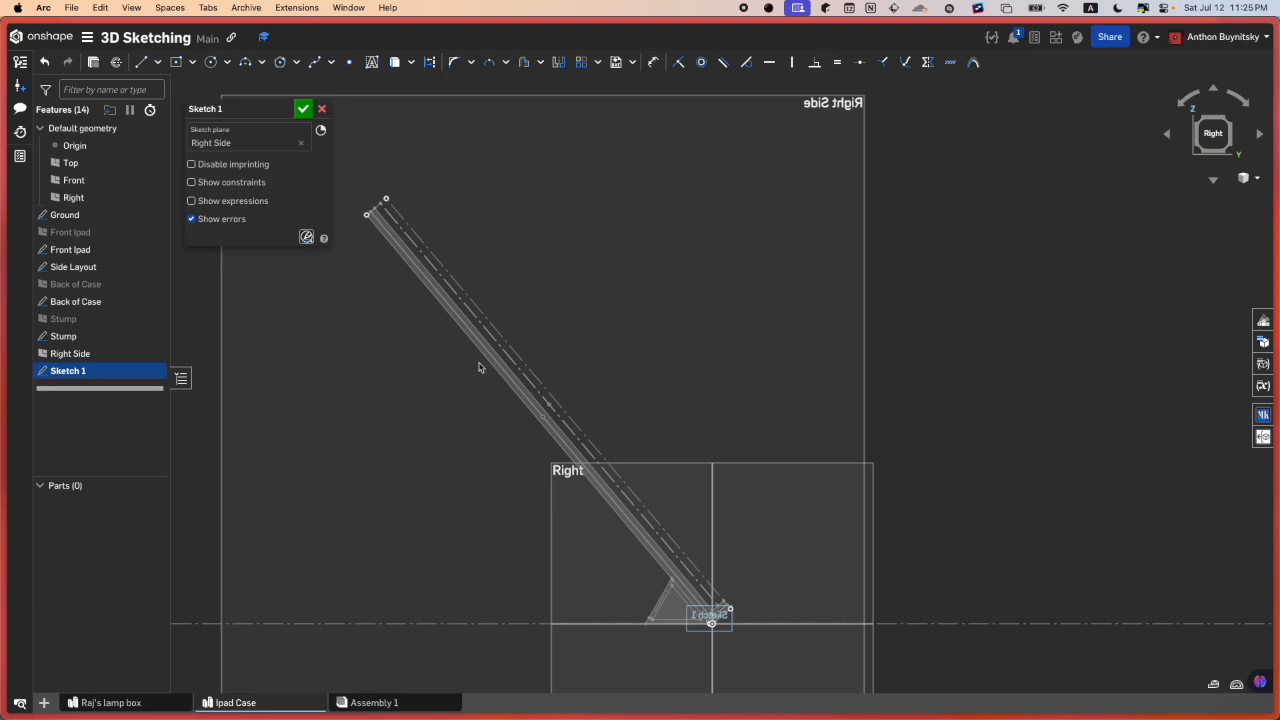
- Draw the side profile's short upper edge and long front edge with lines through the projected corners down to the bottom lip's outer corner
scroll(364, 221, "up", 2)
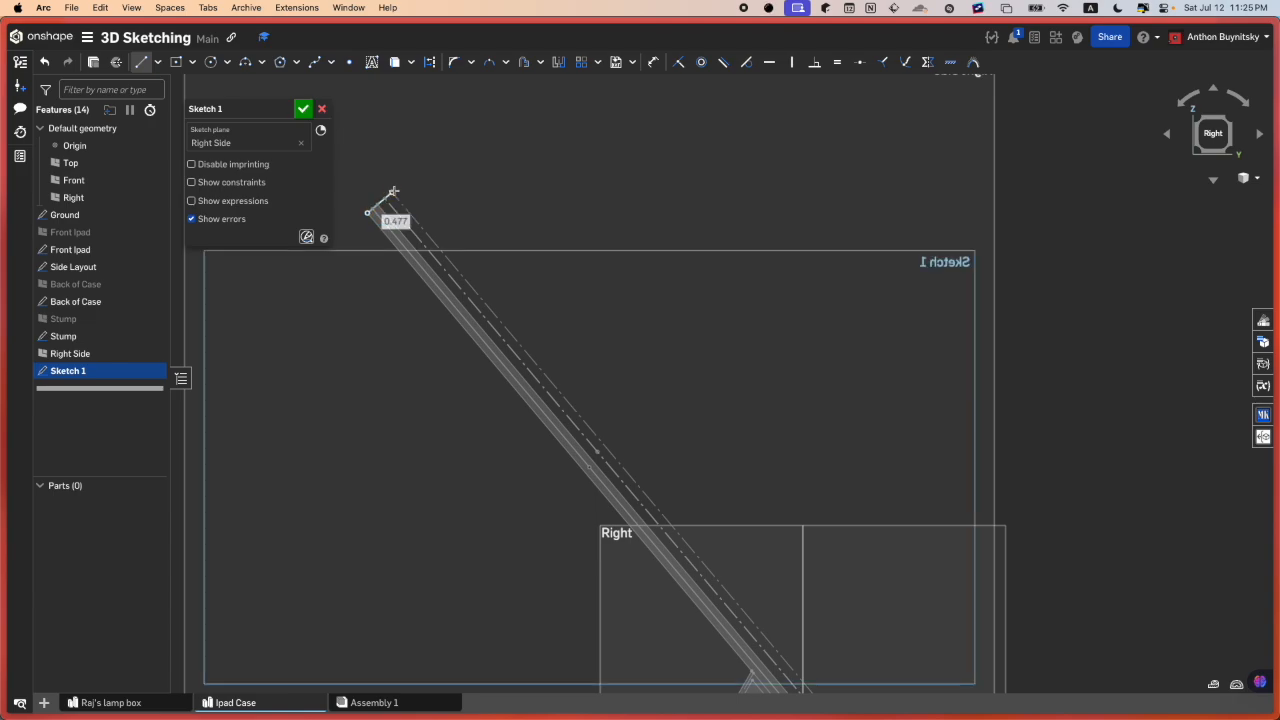
left_click(391, 191)
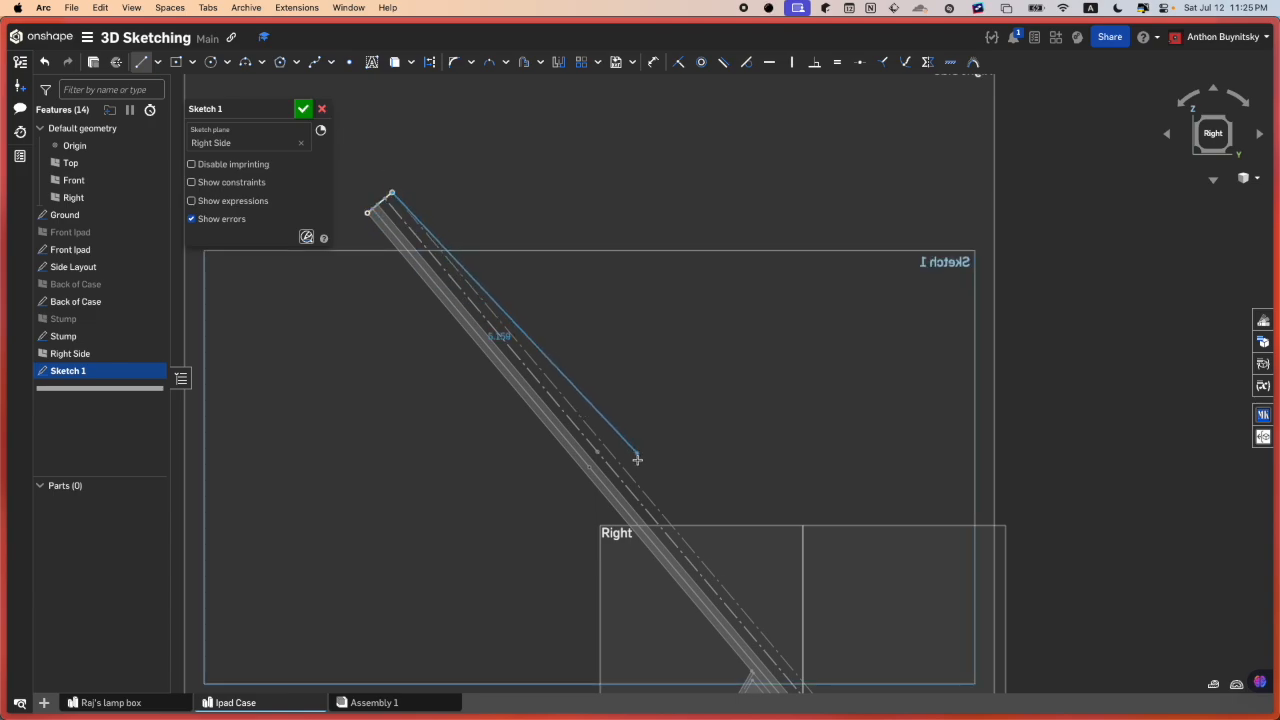
middle_click_drag(637, 457, 577, 340)
scroll(744, 597, "up", 5)
left_click(780, 588)
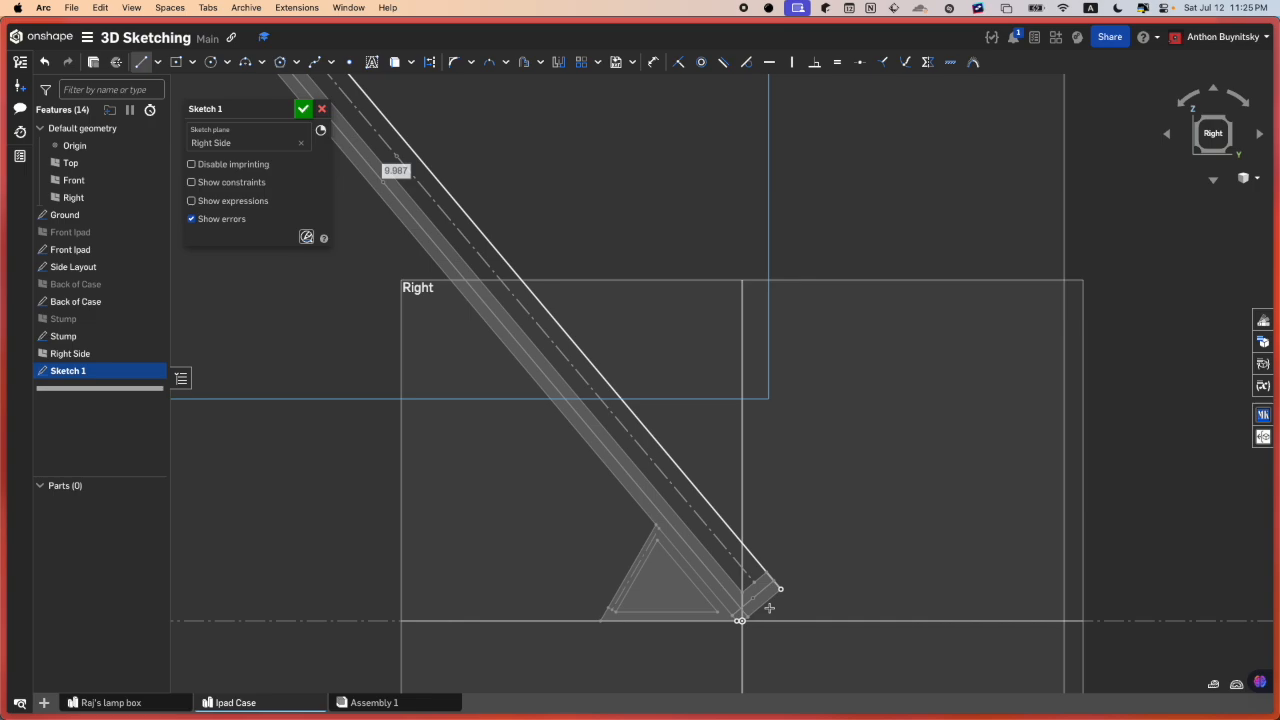
- Close the side profile with lines along the lip's underside, the short ground edge and the case back's outer edge, and finish the sketch
scroll(741, 617, "up", 3)
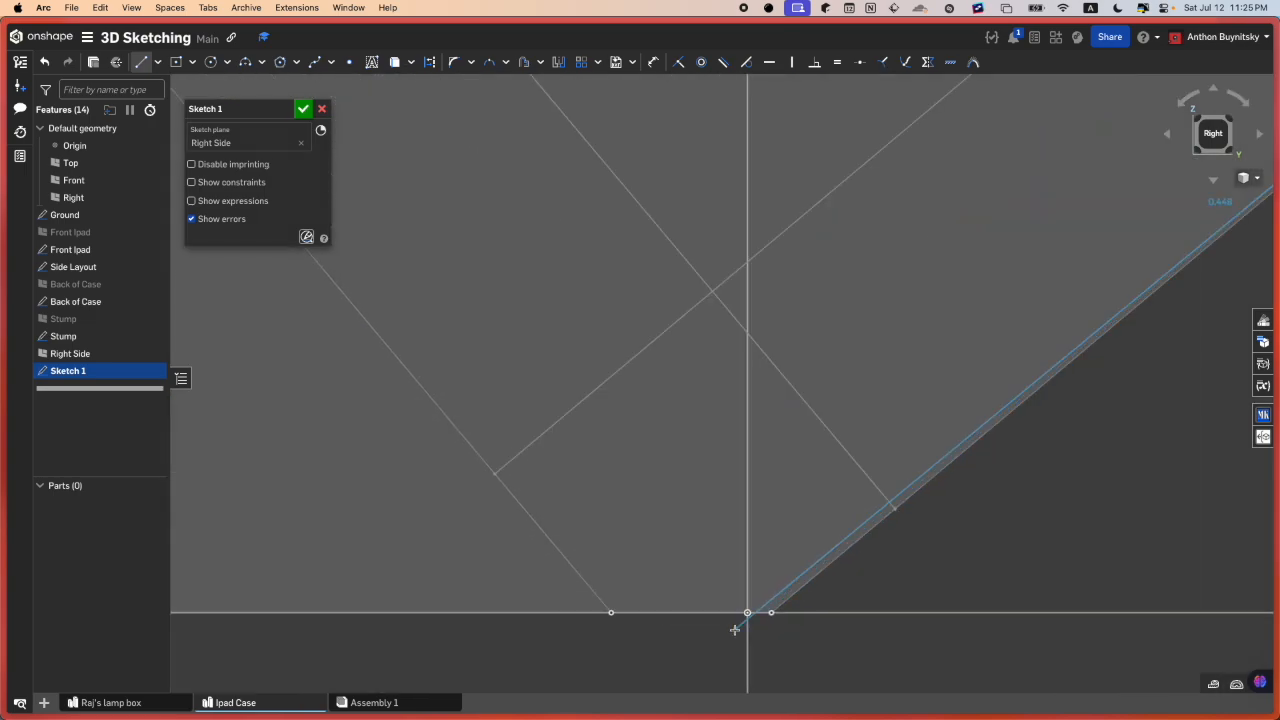
scroll(748, 614, "up", 3)
left_click(770, 610)
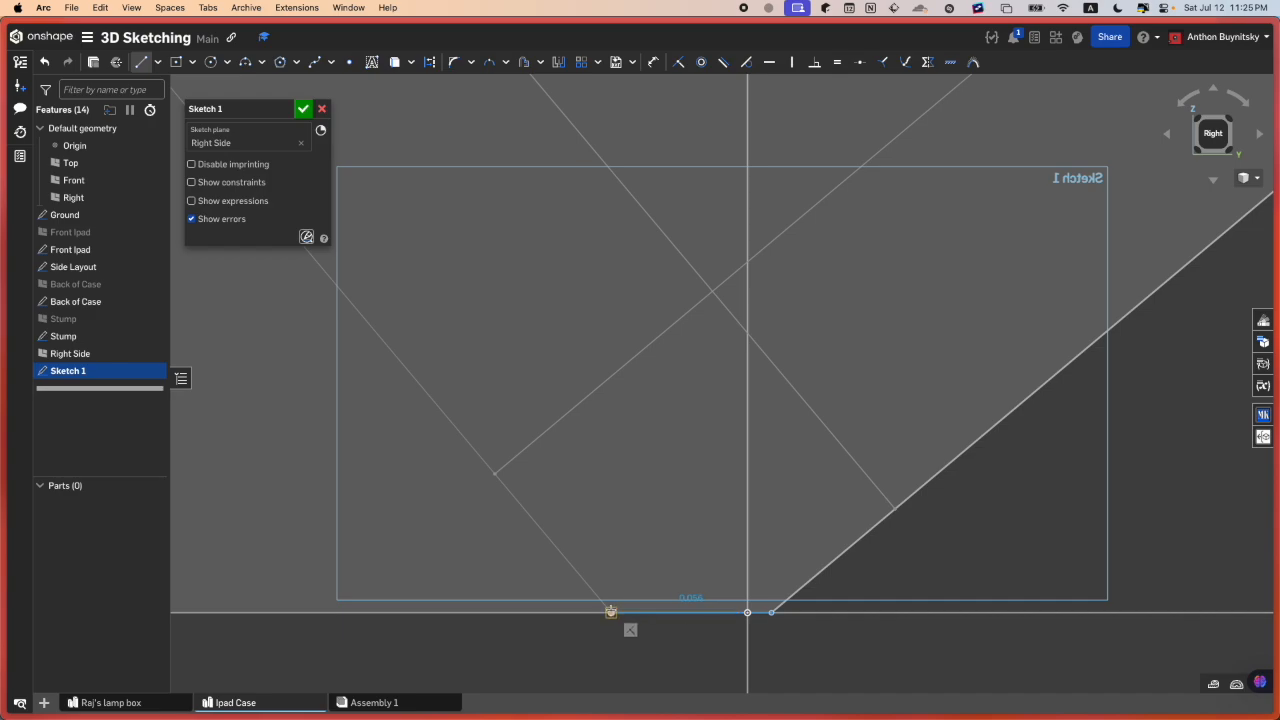
scroll(610, 610, "down", 10)
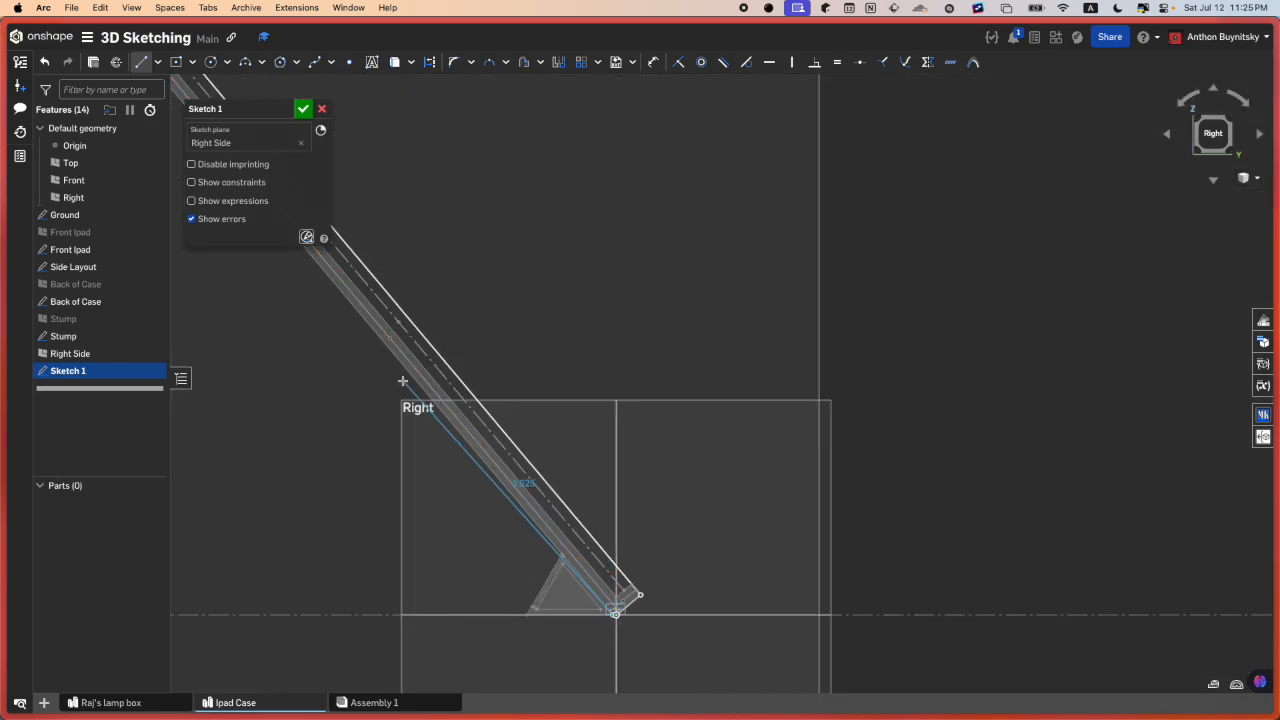
scroll(403, 381, "up", 6)
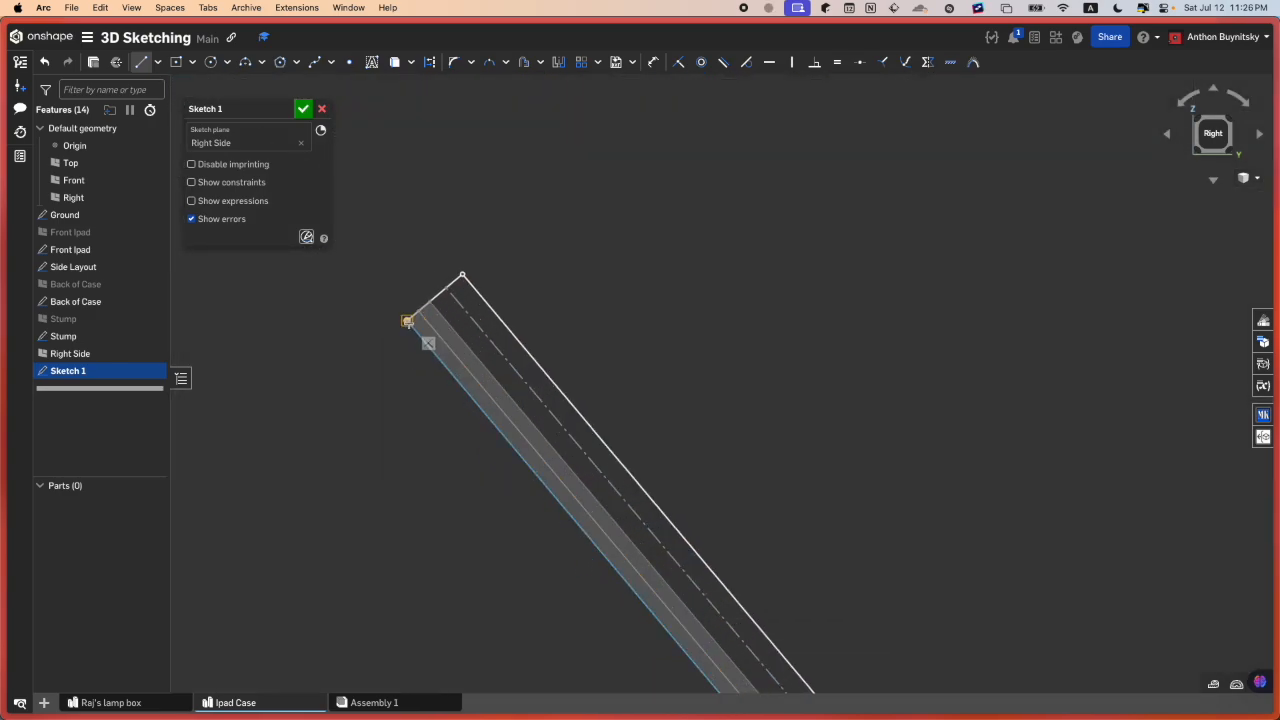
scroll(407, 321, "down", 5)
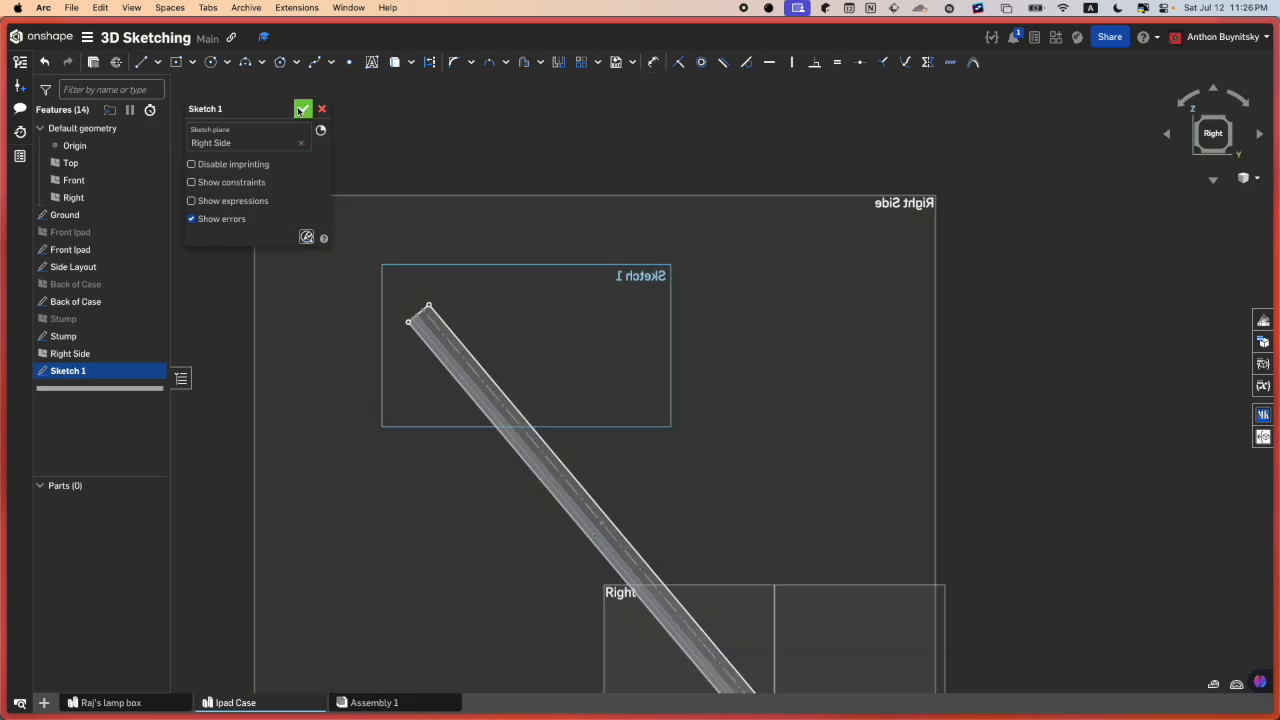
left_click(302, 108)
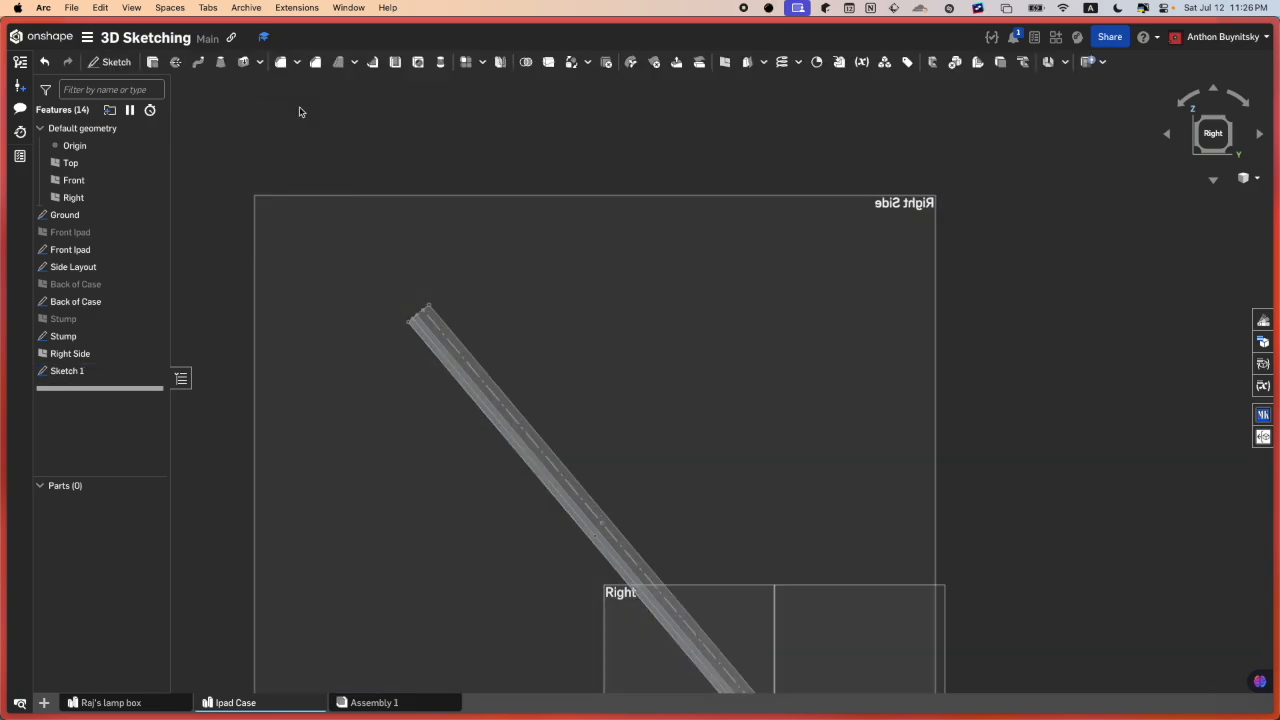
- Examine the new side profile from several angles to see how it meets the case back, bottom lip and dash-dotted iPad outline
scroll(590, 378, "down", 6)
right_click_drag(594, 429, 502, 374)
scroll(550, 396, "up", 6)
mouse_move(599, 179)
right_mouse_down()
mouse_move(745, 149)
mouse_move(748, 162)
mouse_move(735, 156)
right_mouse_up()
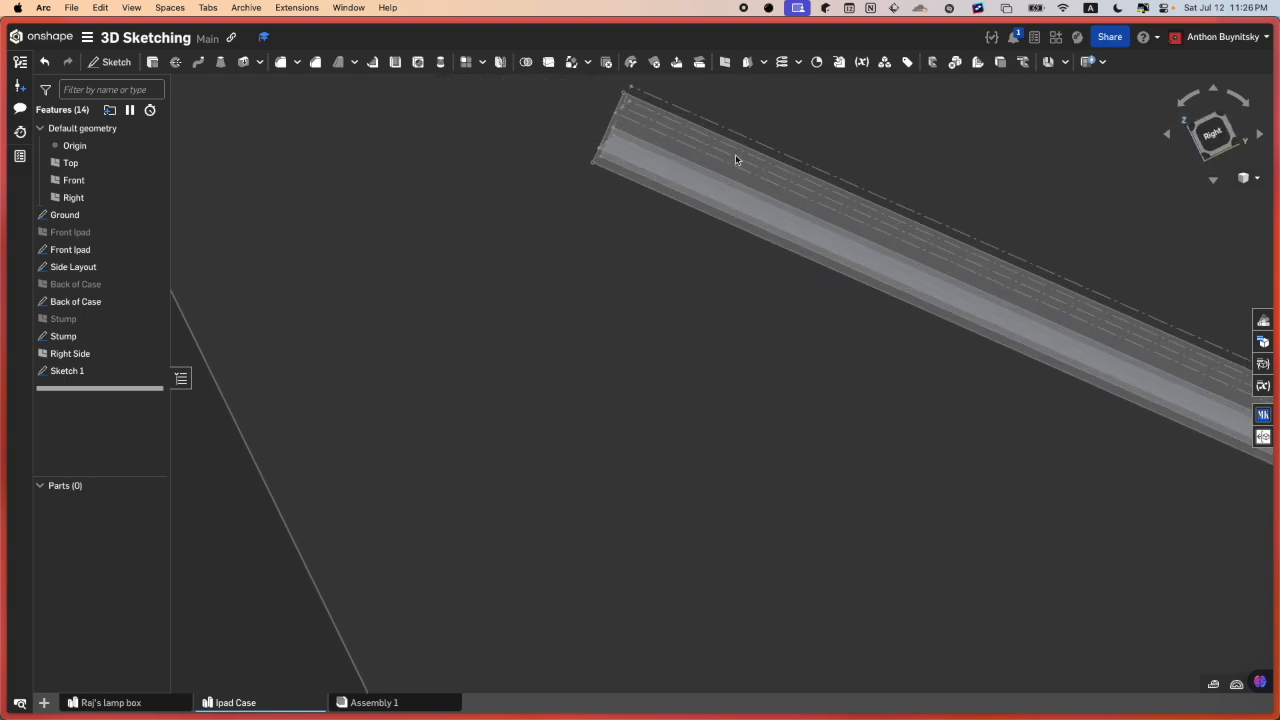
scroll(491, 237, "down", 8)
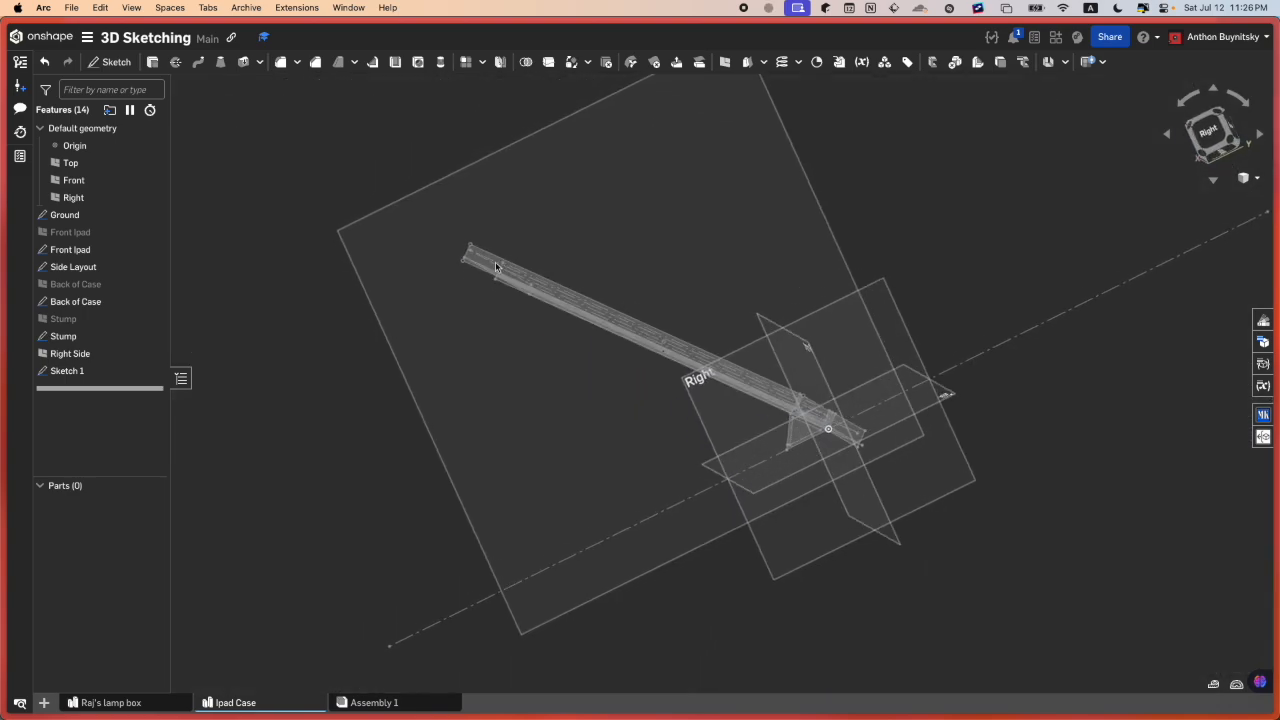
right_click_drag(496, 267, 430, 290)
scroll(529, 340, "up", 5)
right_click_drag(577, 340, 660, 320)
scroll(454, 247, "up", 4)
right_click_drag(454, 247, 522, 271)
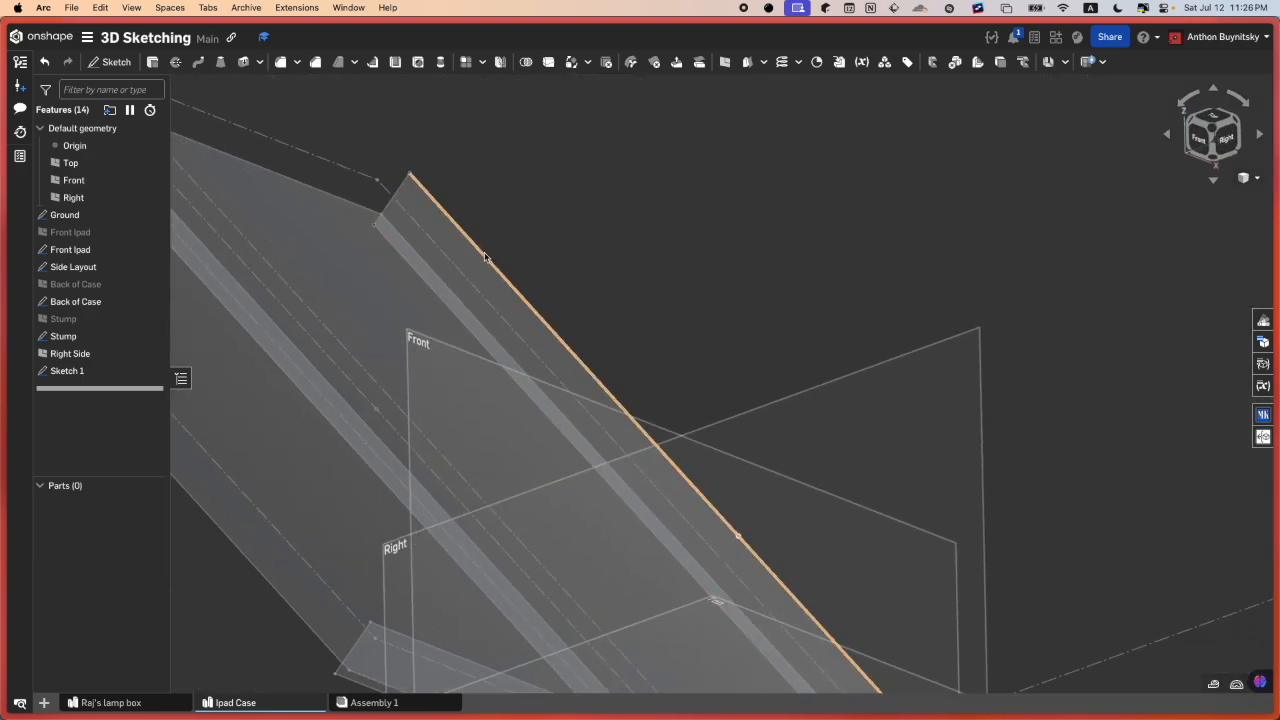
scroll(485, 257, "down", 5)
mouse_move(2, 455)
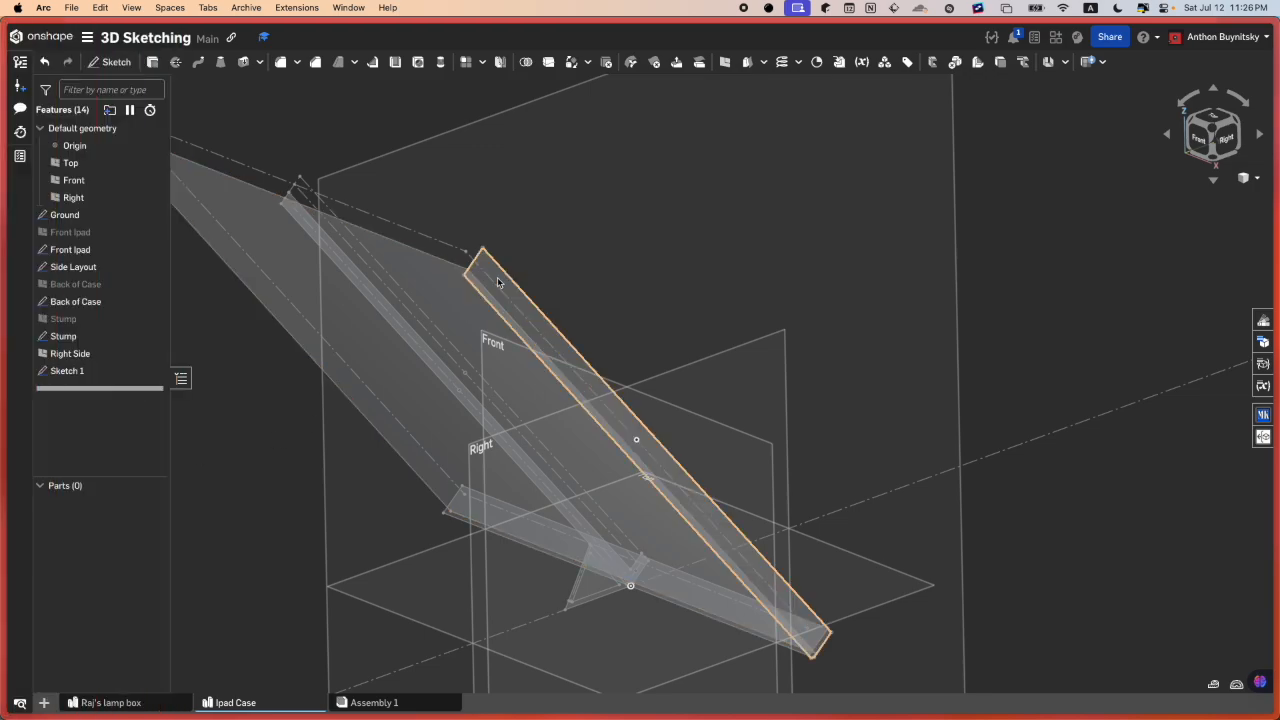
scroll(499, 282, "up", 5)
scroll(502, 294, "down", 4)
mouse_move(632, 358)
right_mouse_down()
mouse_move(490, 363)
mouse_move(560, 335)
mouse_move(543, 351)
mouse_move(491, 349)
mouse_move(483, 368)
right_mouse_up()
scroll(542, 303, "up", 1)
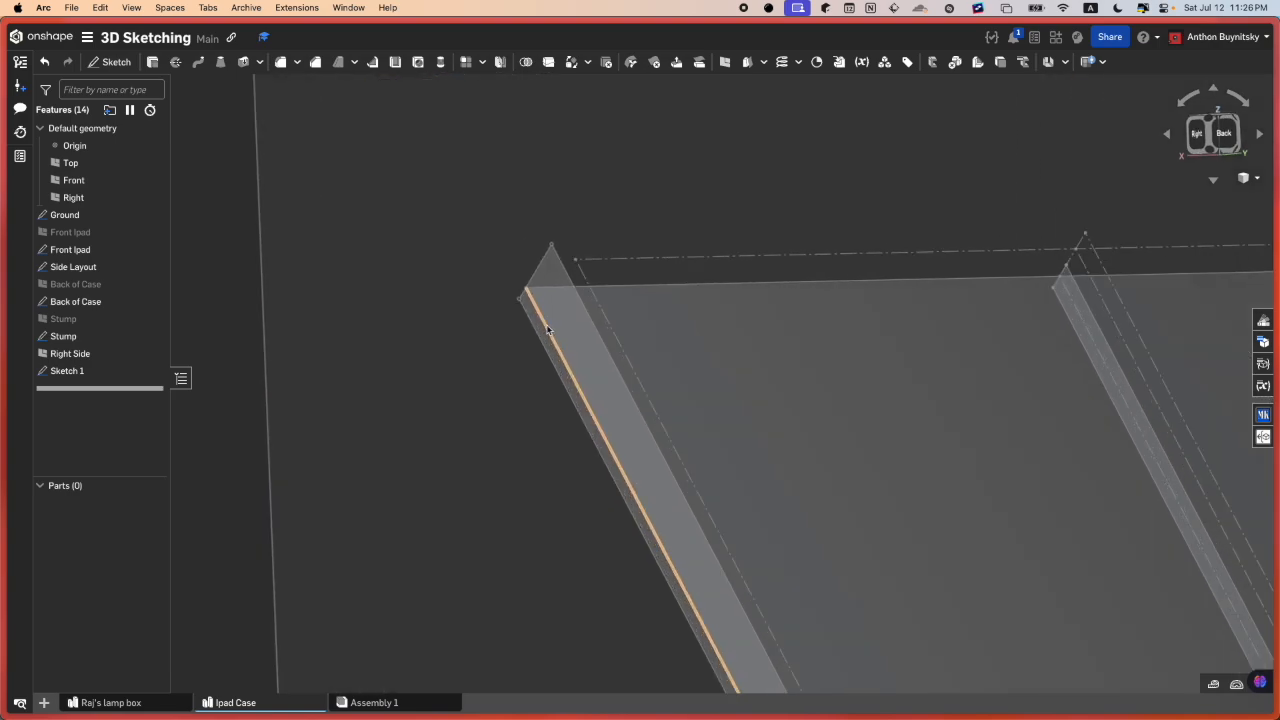
scroll(542, 303, "down", 6)
scroll(549, 312, "up", 5)
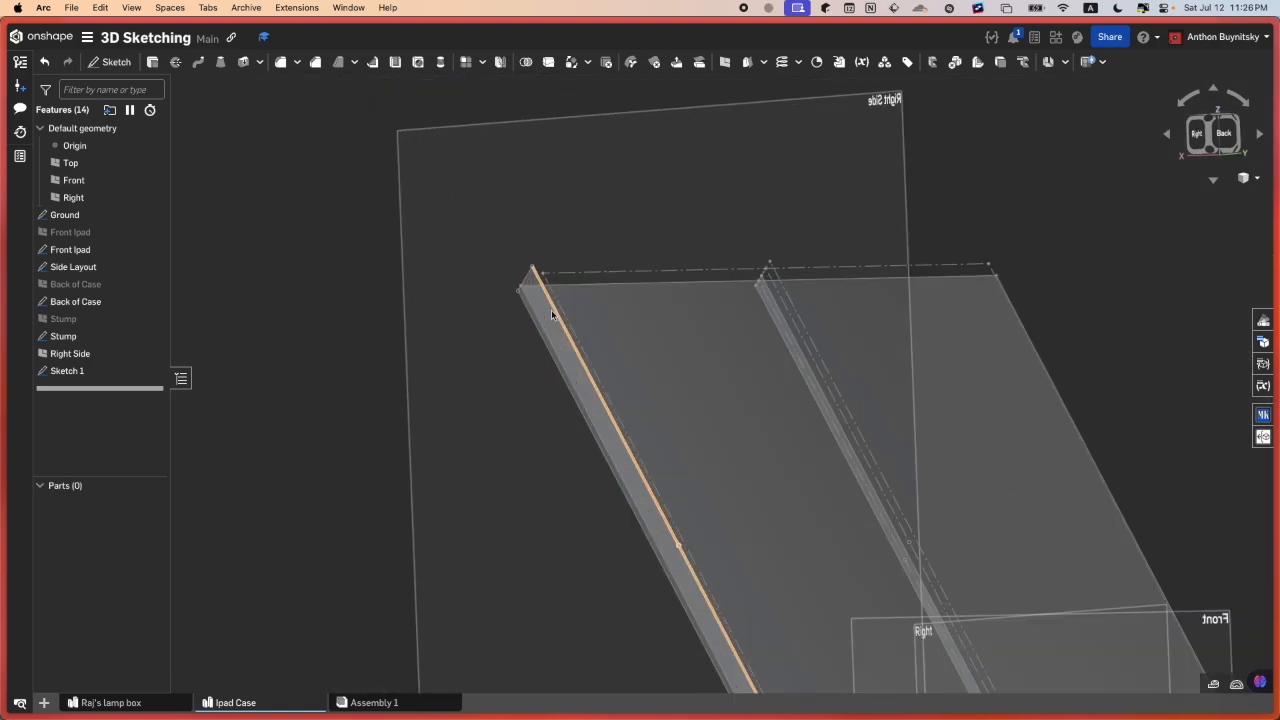
scroll(740, 308, "down", 3)
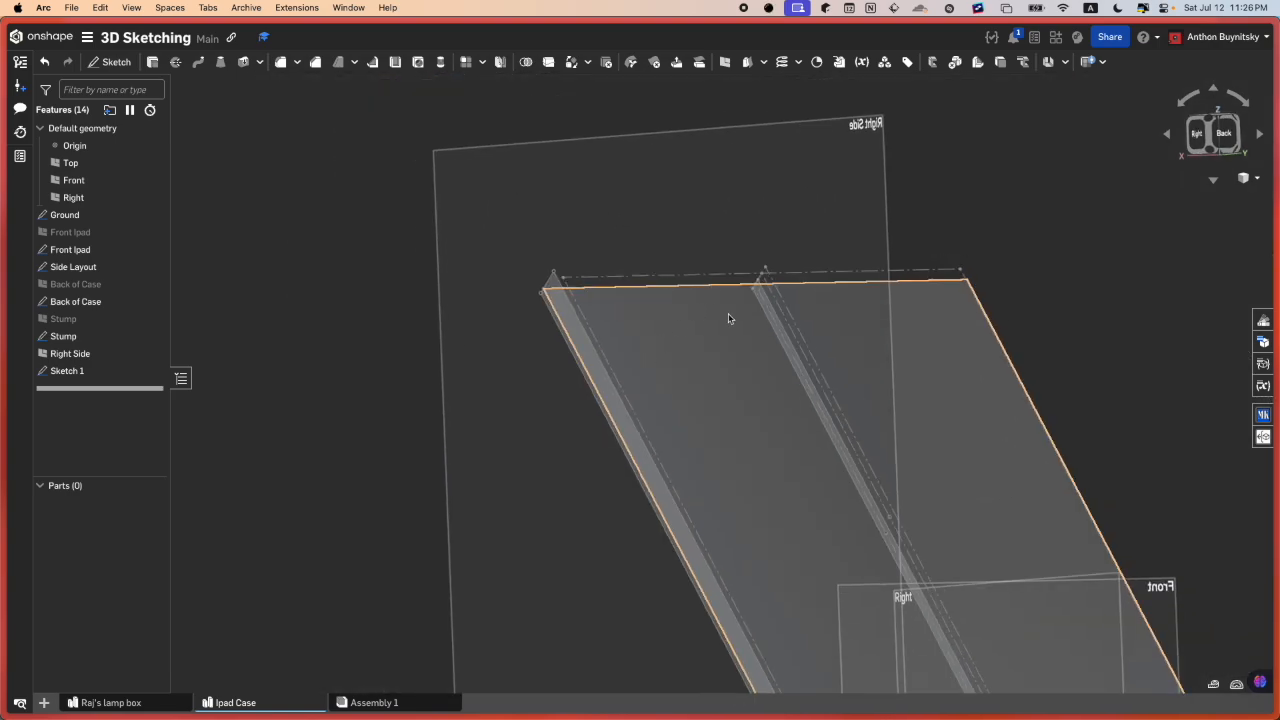
scroll(910, 376, "up", 1)
scroll(910, 376, "up", 1)
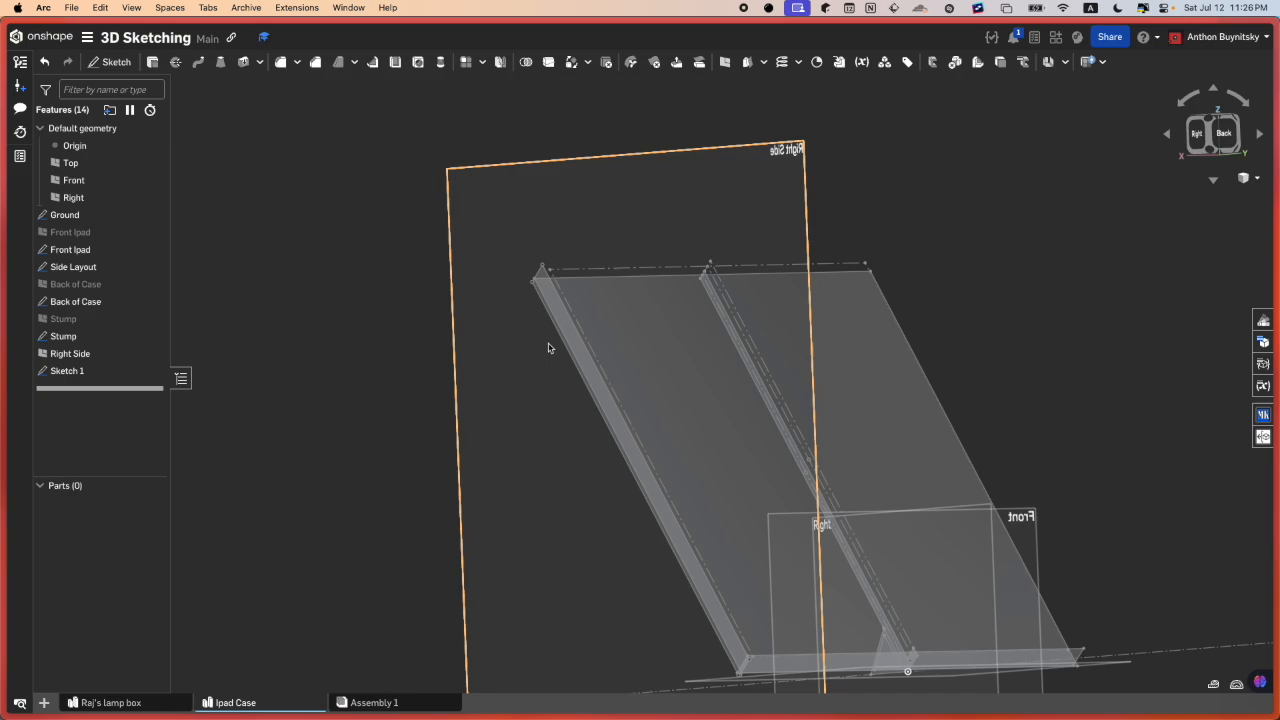
- Highlight the Right Side plane and the side profile's region in turn to inspect their position against the case back, and clear the selection
left_click(804, 146)
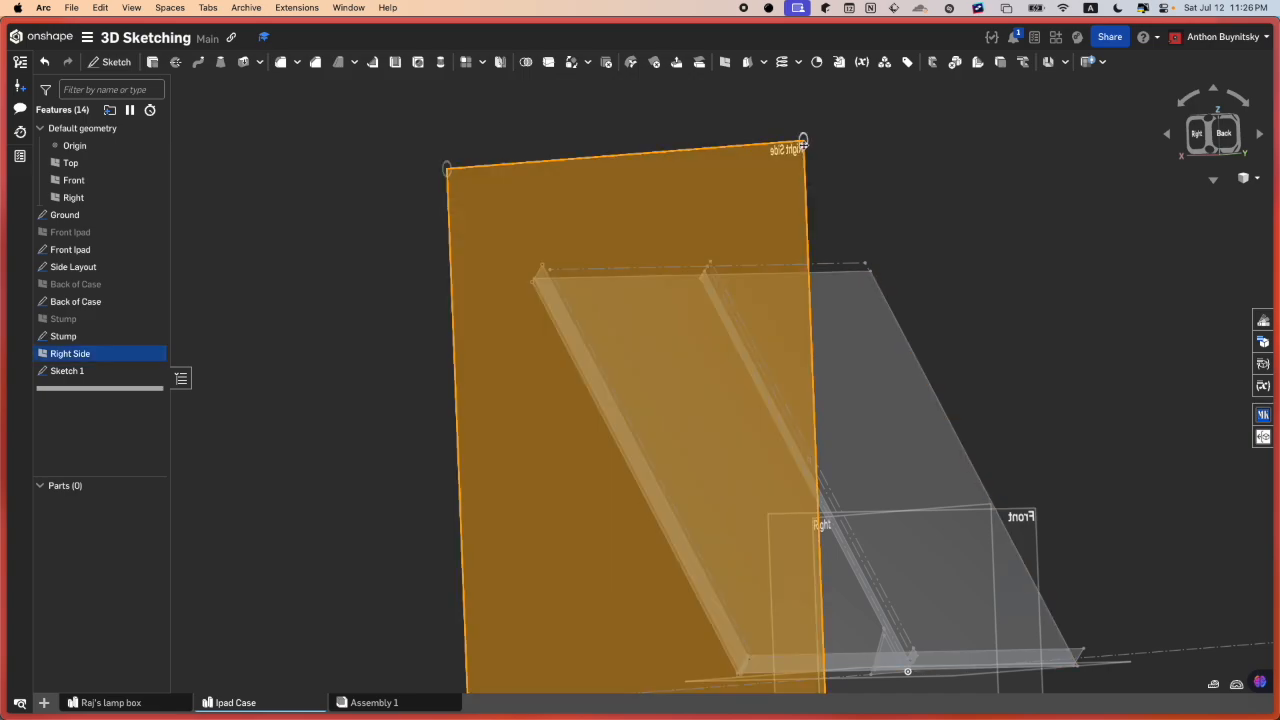
left_click(939, 354)
right_click_drag(926, 363, 897, 364)
left_click(924, 381)
key("space")
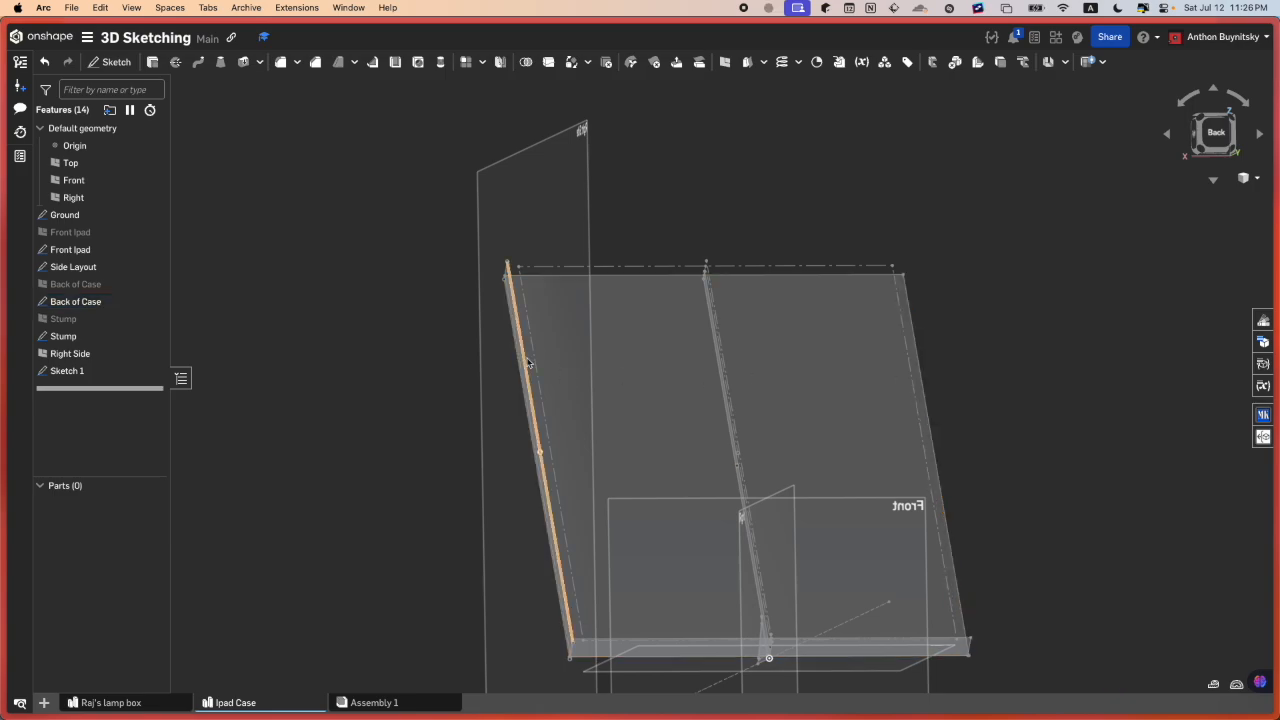
scroll(521, 350, "up", 4)
right_click_drag(522, 345, 580, 340)
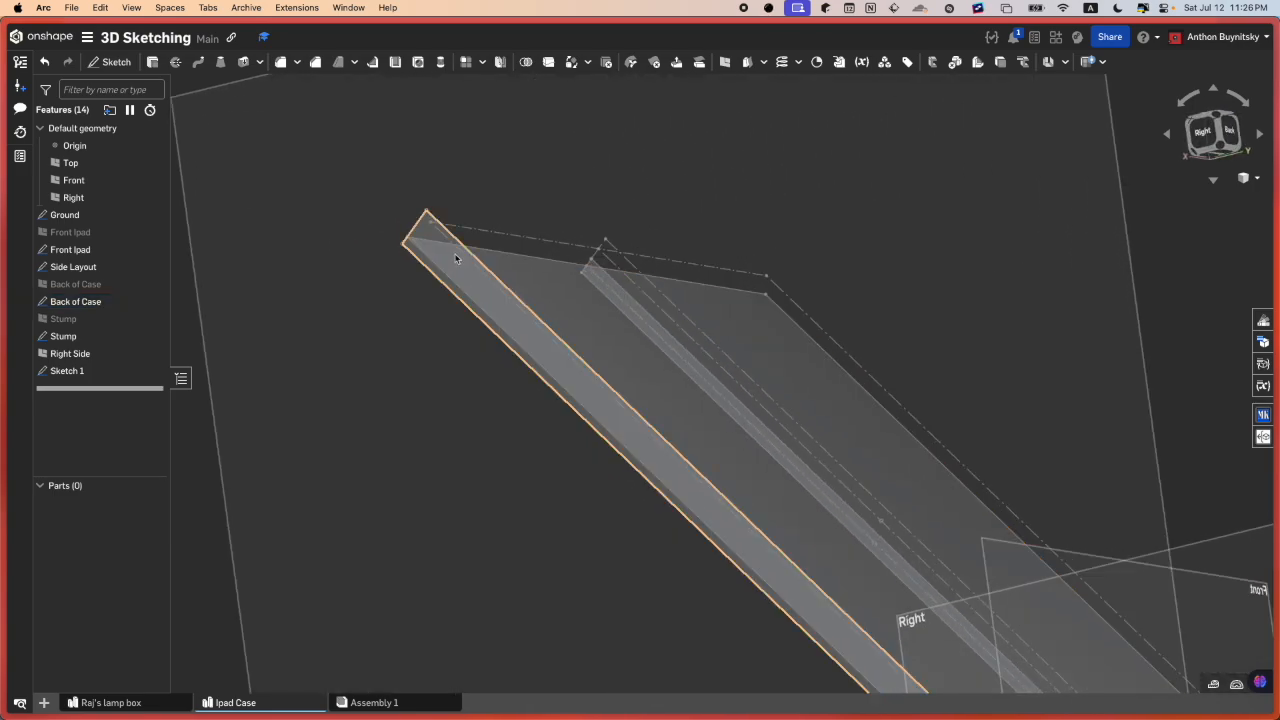
left_click(455, 255)
scroll(455, 255, "down", 5)
scroll(455, 253, "up", 5)
right_click_drag(663, 317, 722, 350)
scroll(700, 346, "down", 5)
middle_click_drag(783, 388, 651, 367)
scroll(619, 401, "up", 5)
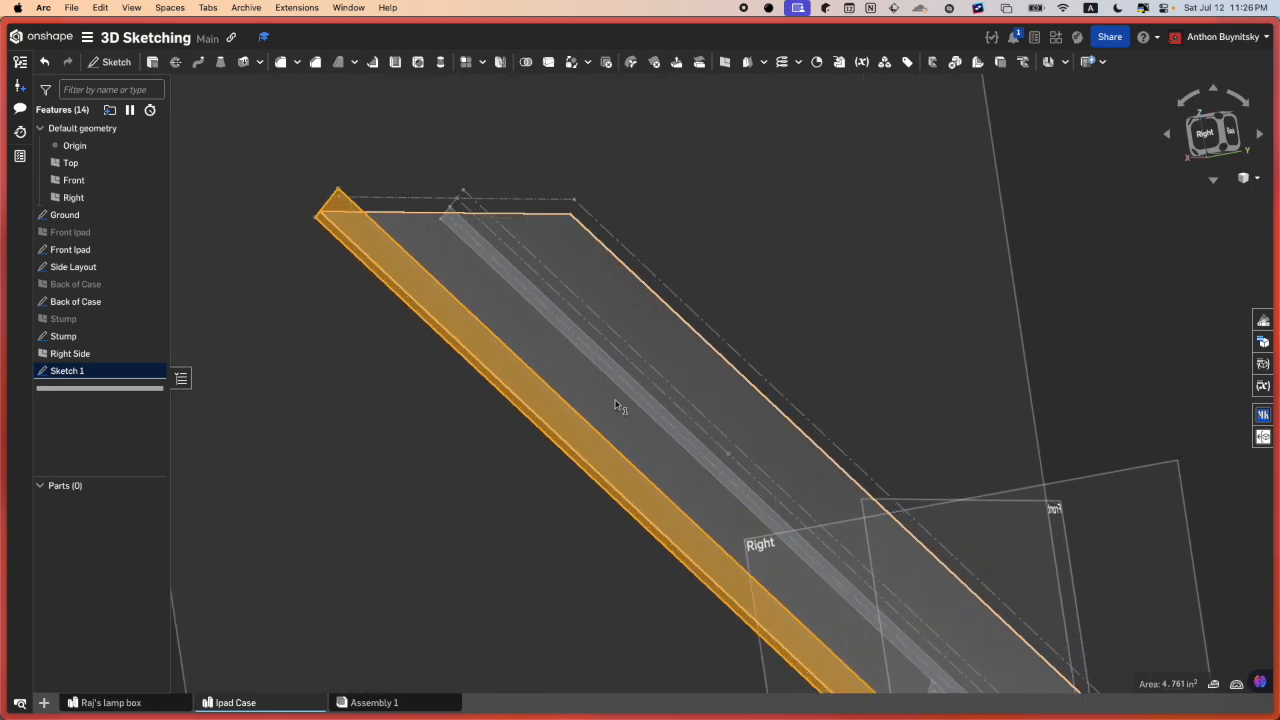
scroll(570, 442, "down", 3)
left_click(564, 456)
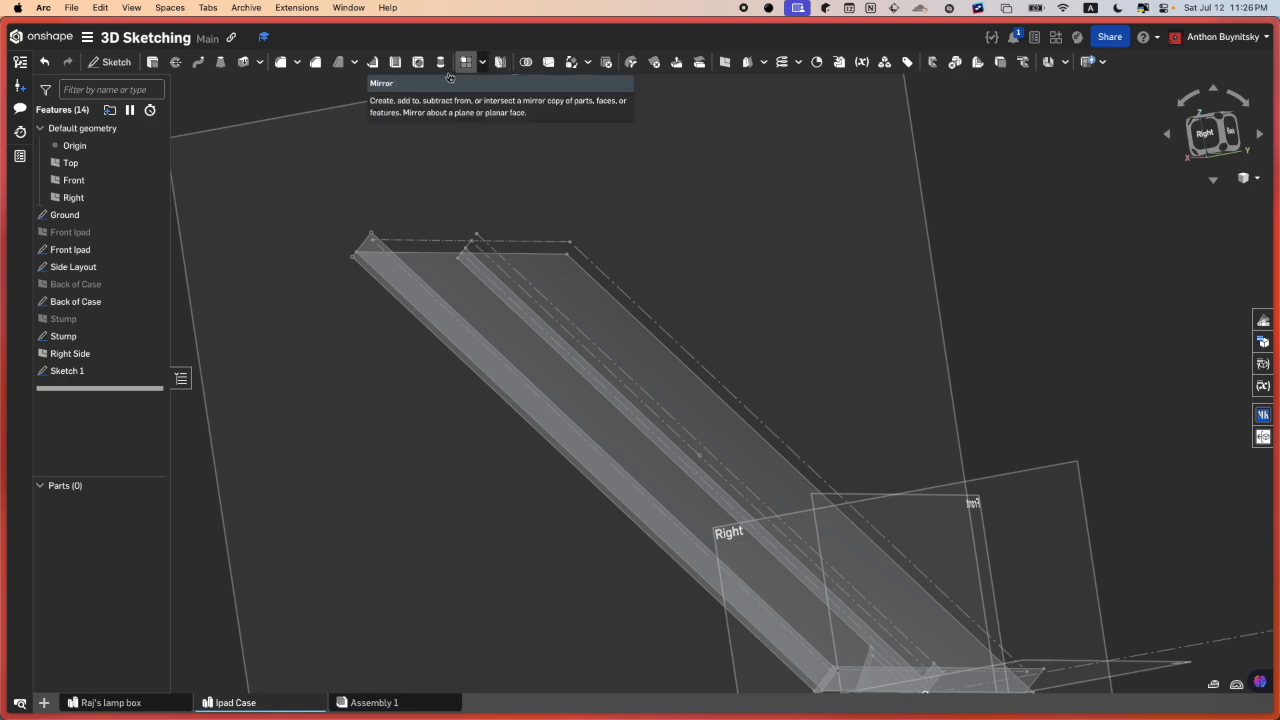
key("shift+s")
left_click(442, 188)
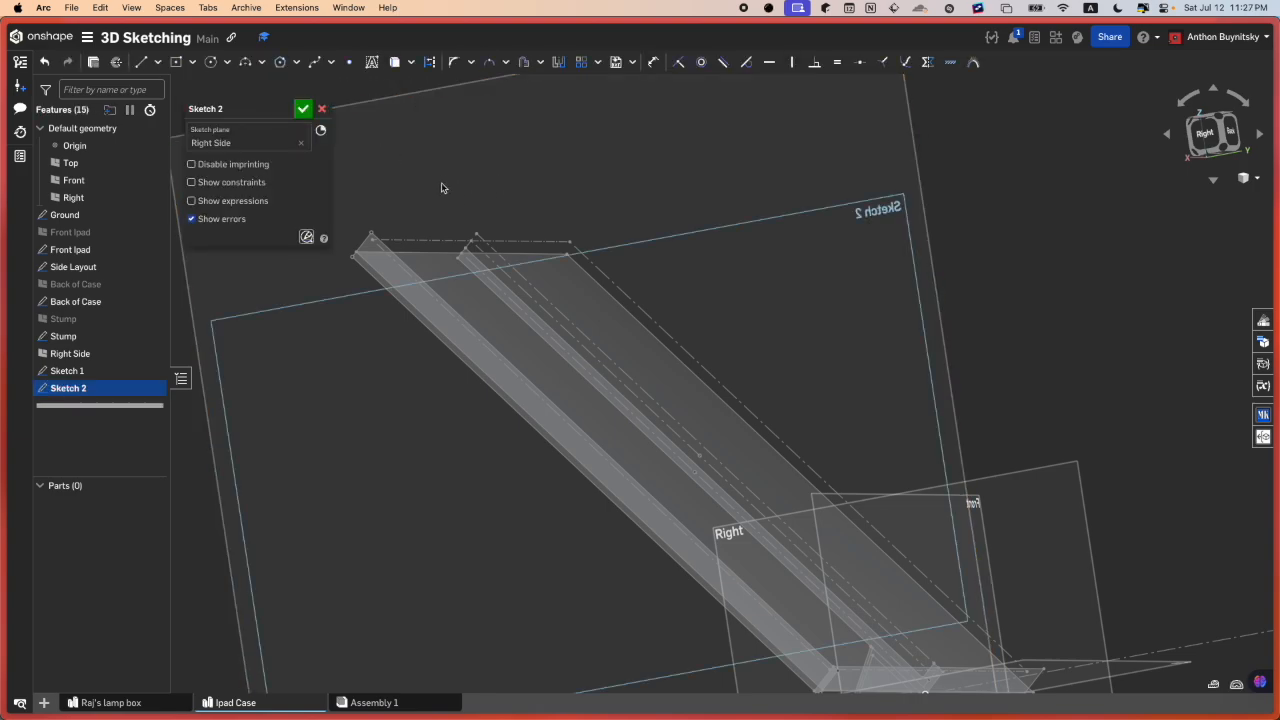
left_click(322, 109)
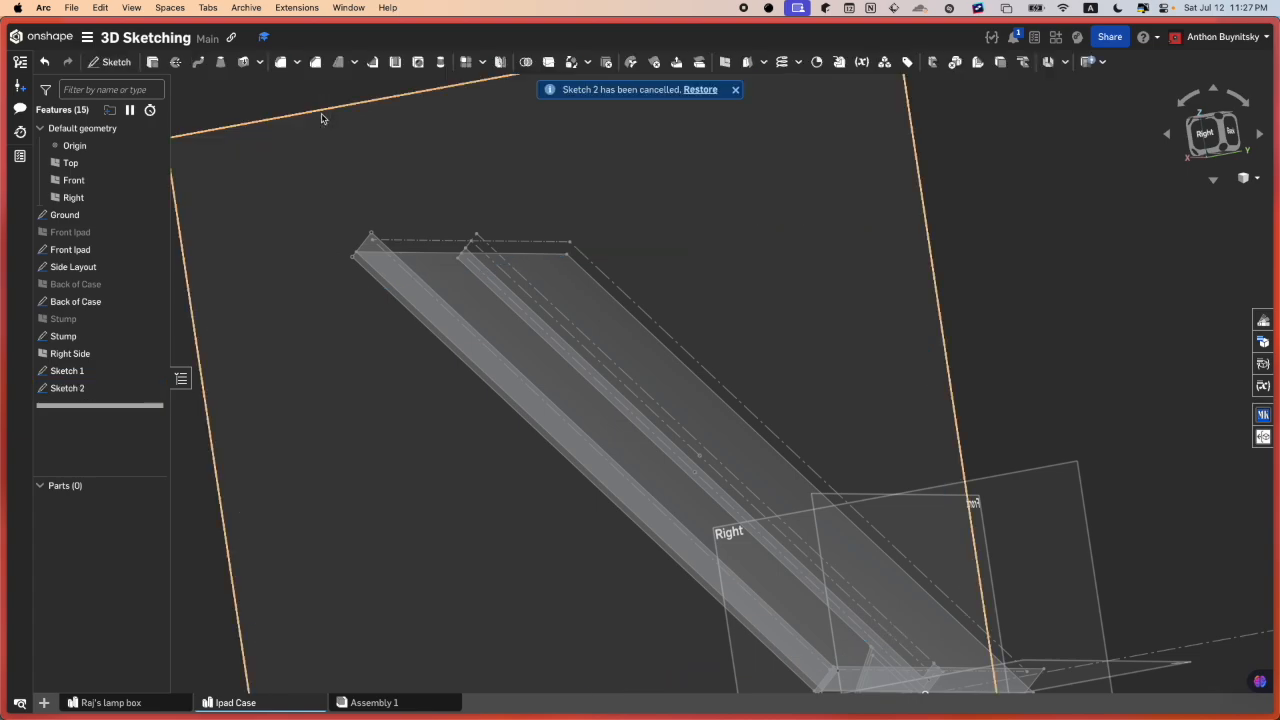
- Start a Mirror feature and inspect the default planes and the side profile to judge where the mirrored side belongs
left_click(502, 66)
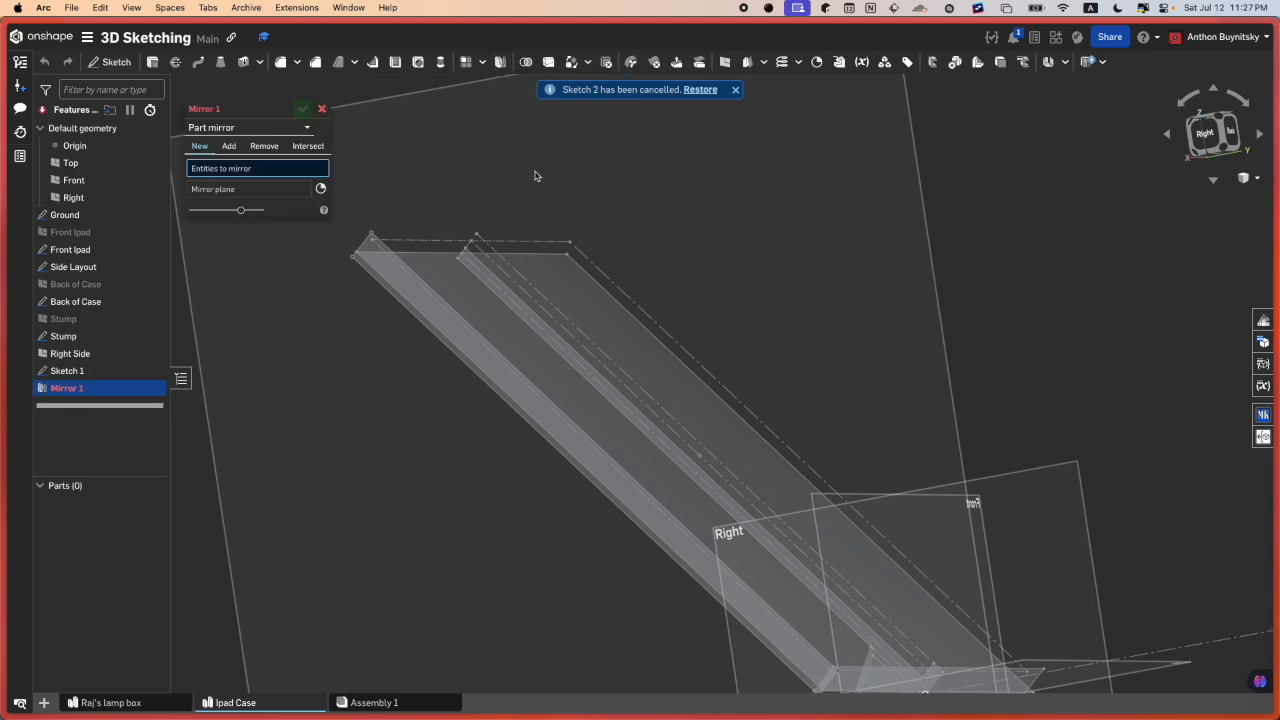
scroll(538, 190, "down", 10)
scroll(677, 333, "up", 8)
middle_click_drag(465, 194, 633, 384)
right_click_drag(633, 384, 511, 371)
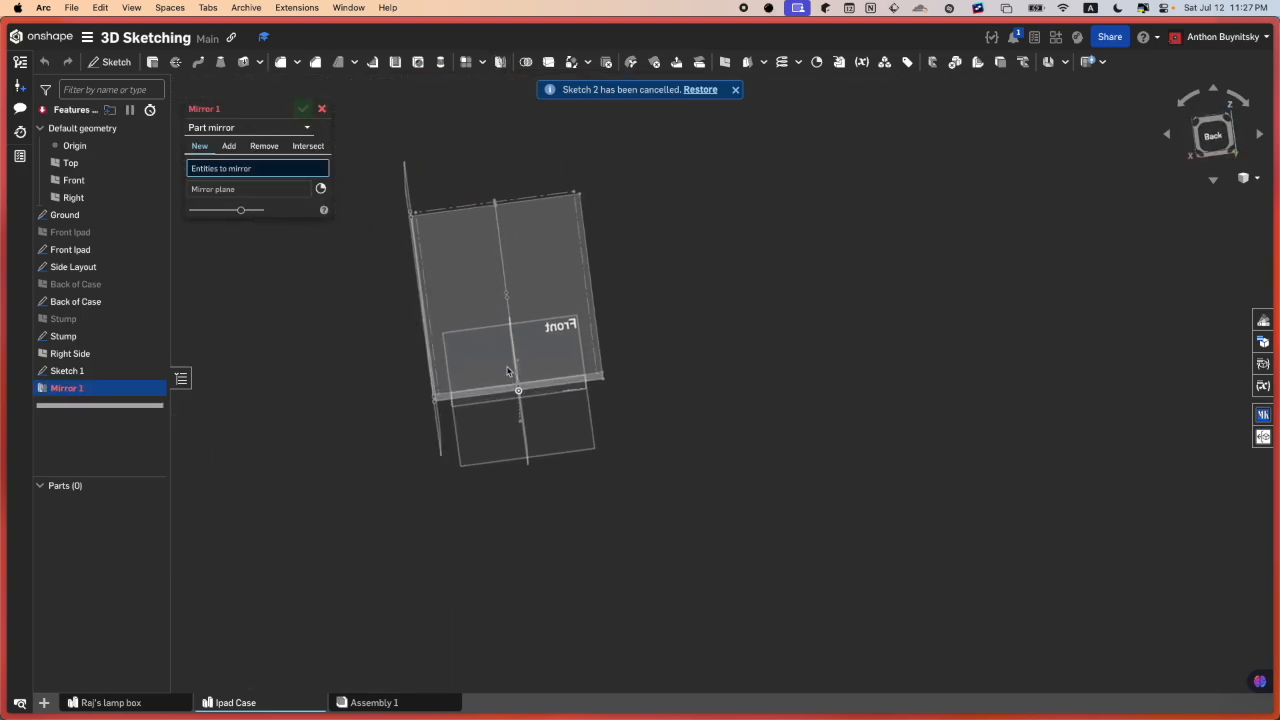
scroll(556, 298, "up", 5)
scroll(557, 300, "down", 5)
right_click_drag(558, 304, 612, 315)
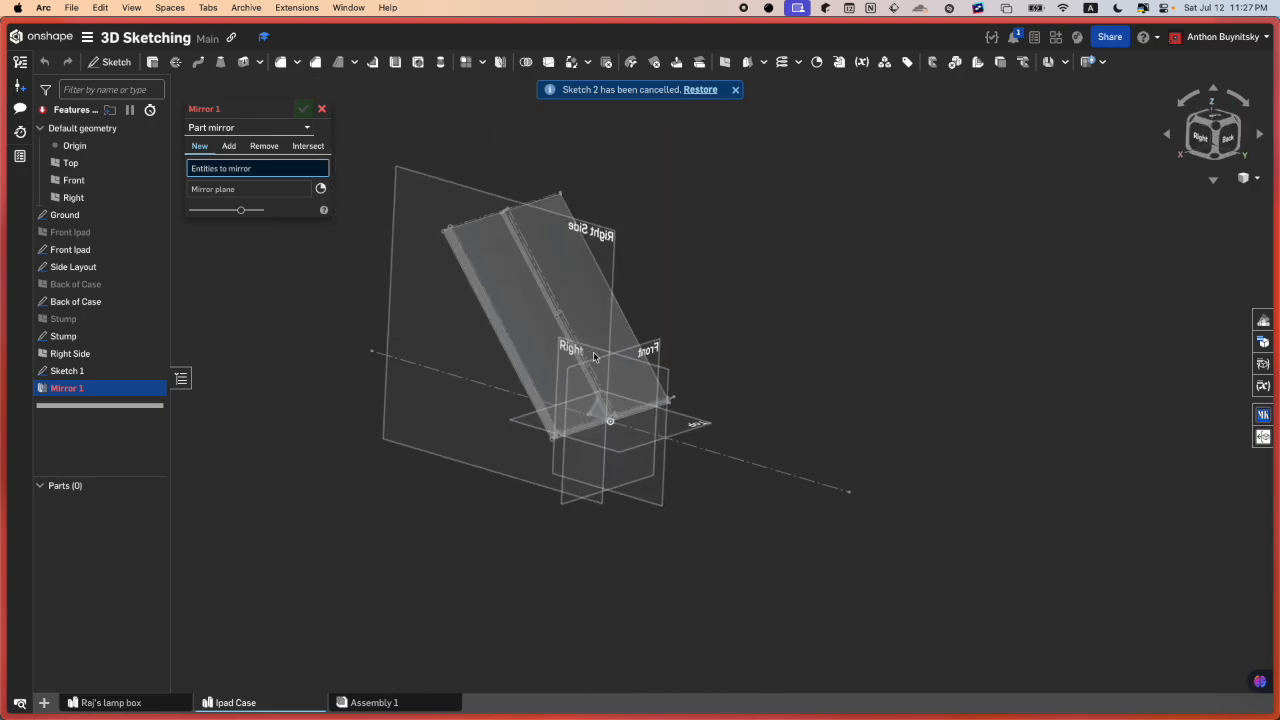
scroll(628, 378, "up", 8)
scroll(724, 448, "down", 5)
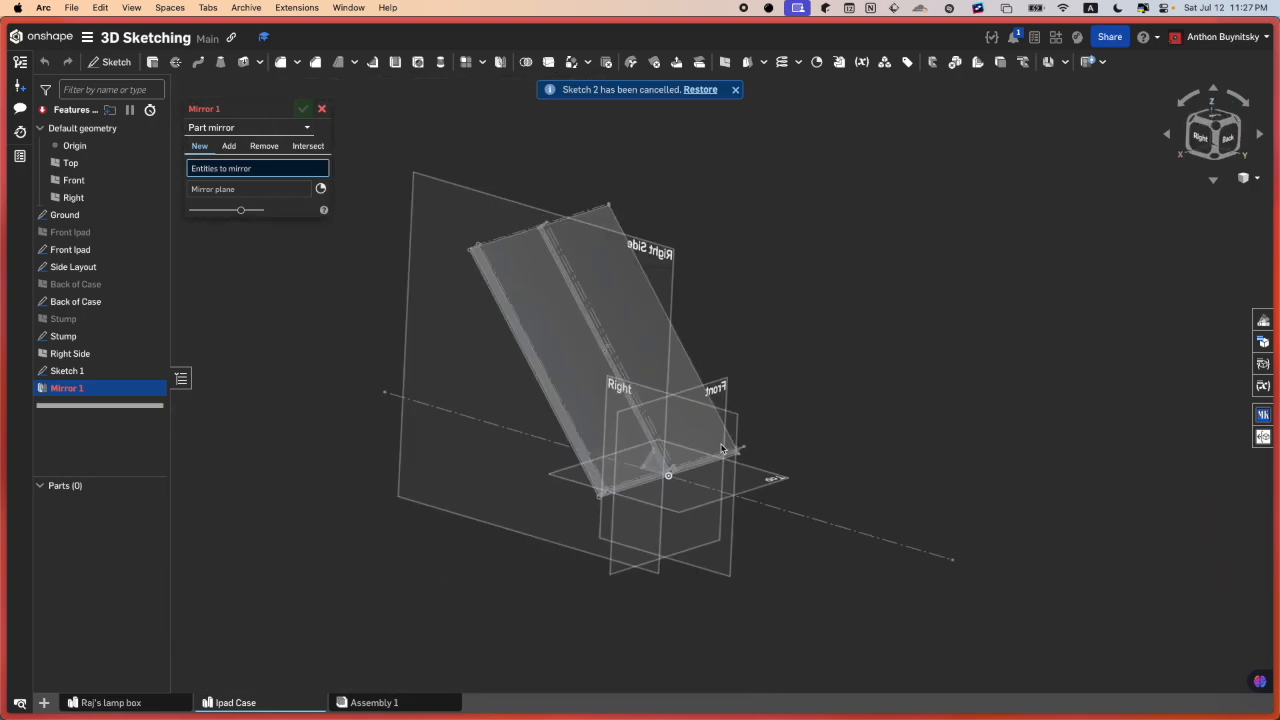
mouse_move(724, 451)
right_mouse_down()
mouse_move(706, 443)
mouse_move(712, 430)
right_mouse_up()
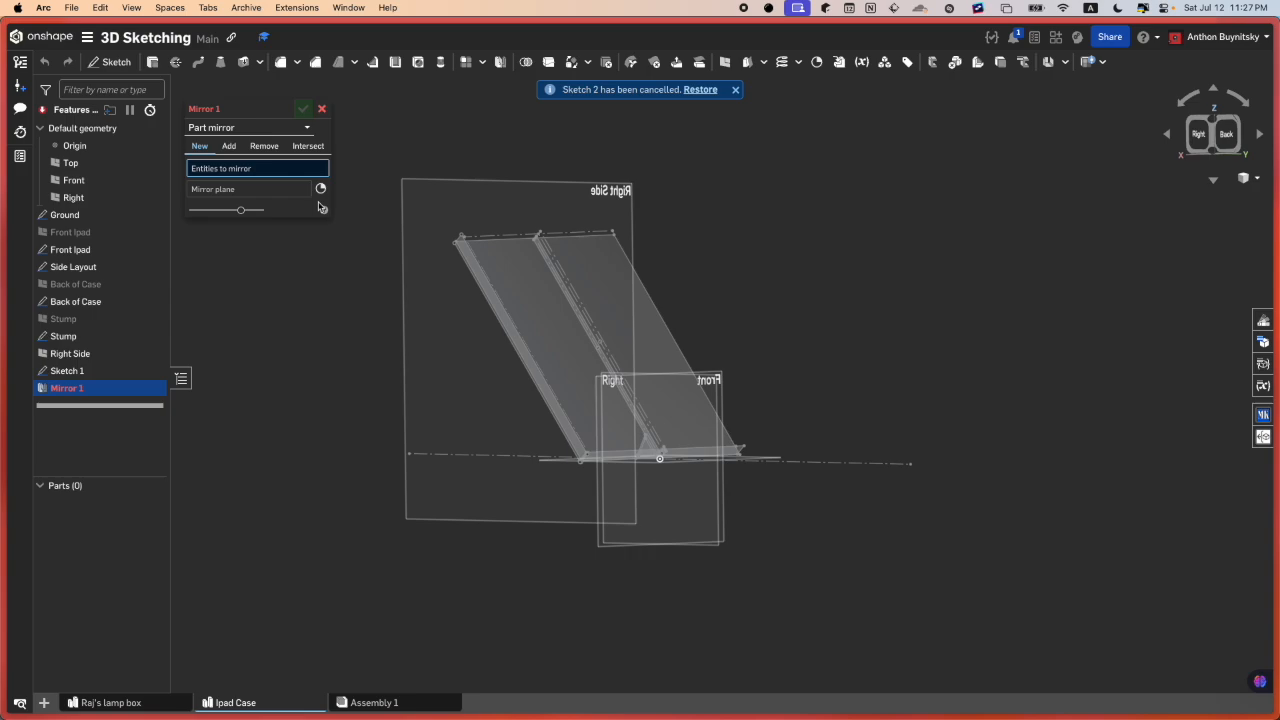
- Change the mirror's type from part to Feature mirror
left_click(273, 126)
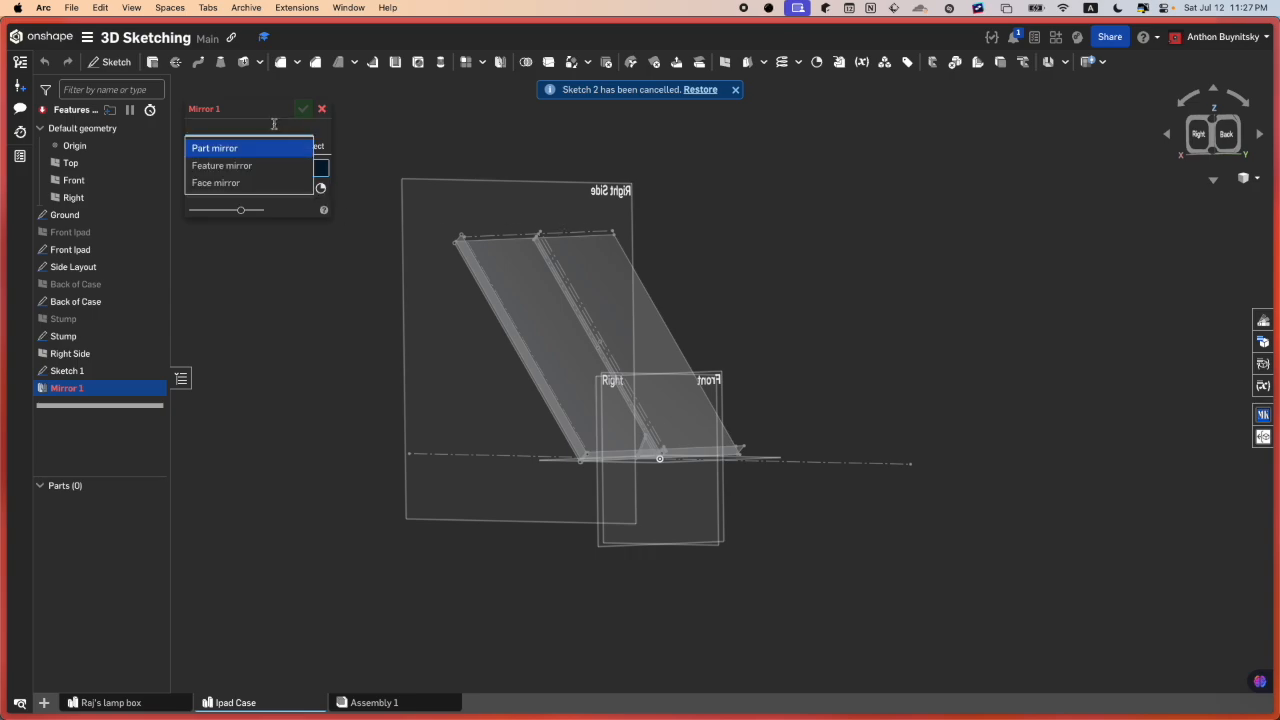
scroll(582, 196, "up", 3)
right_click_drag(800, 543, 763, 497)
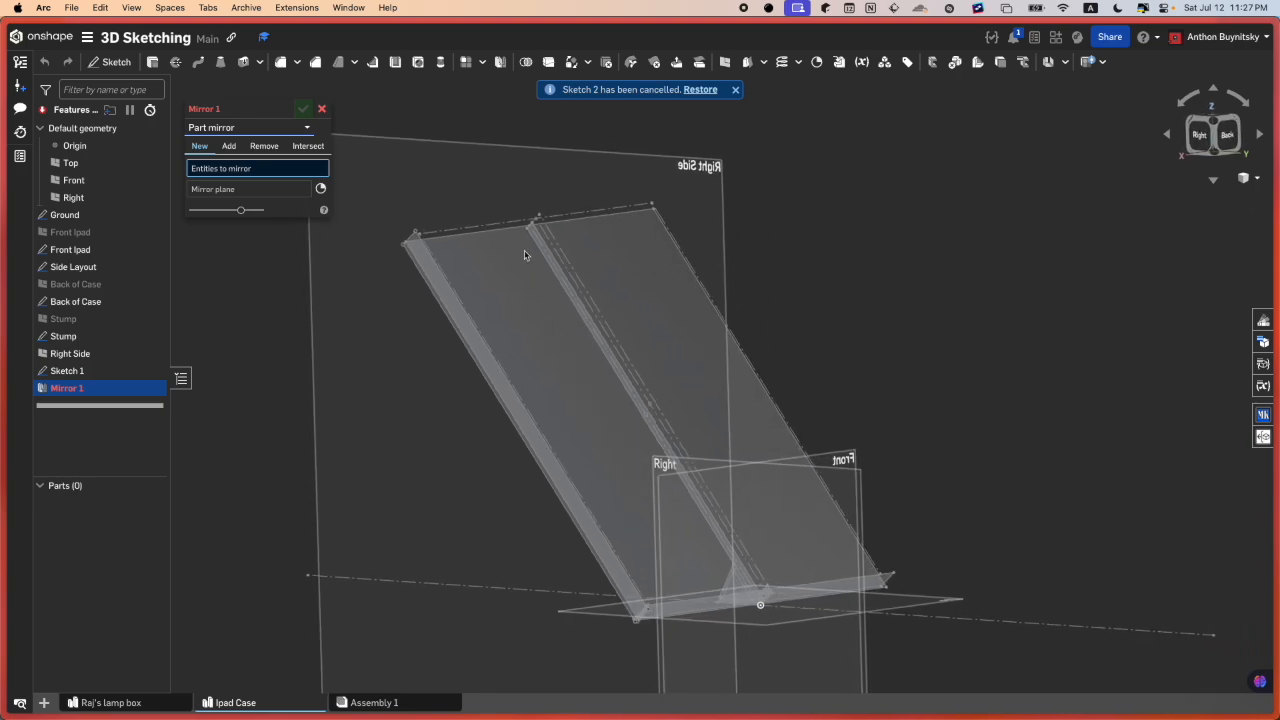
scroll(377, 222, "down", 1)
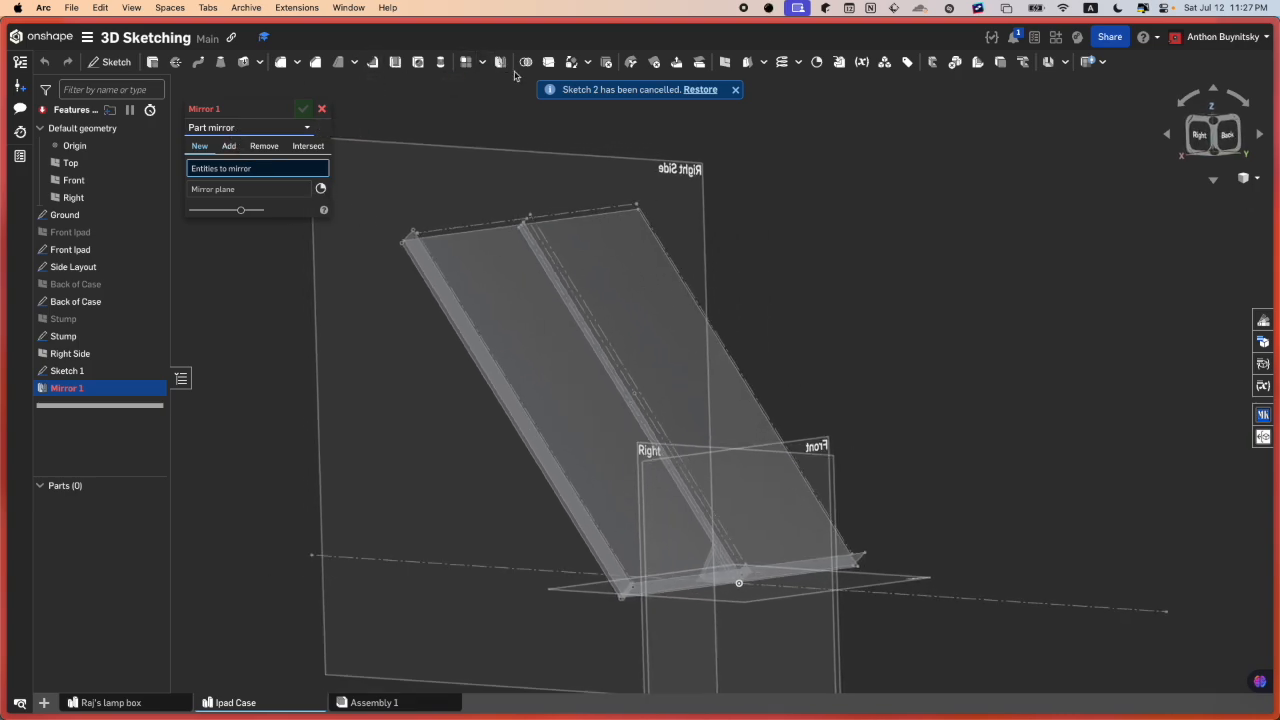
left_click(220, 130)
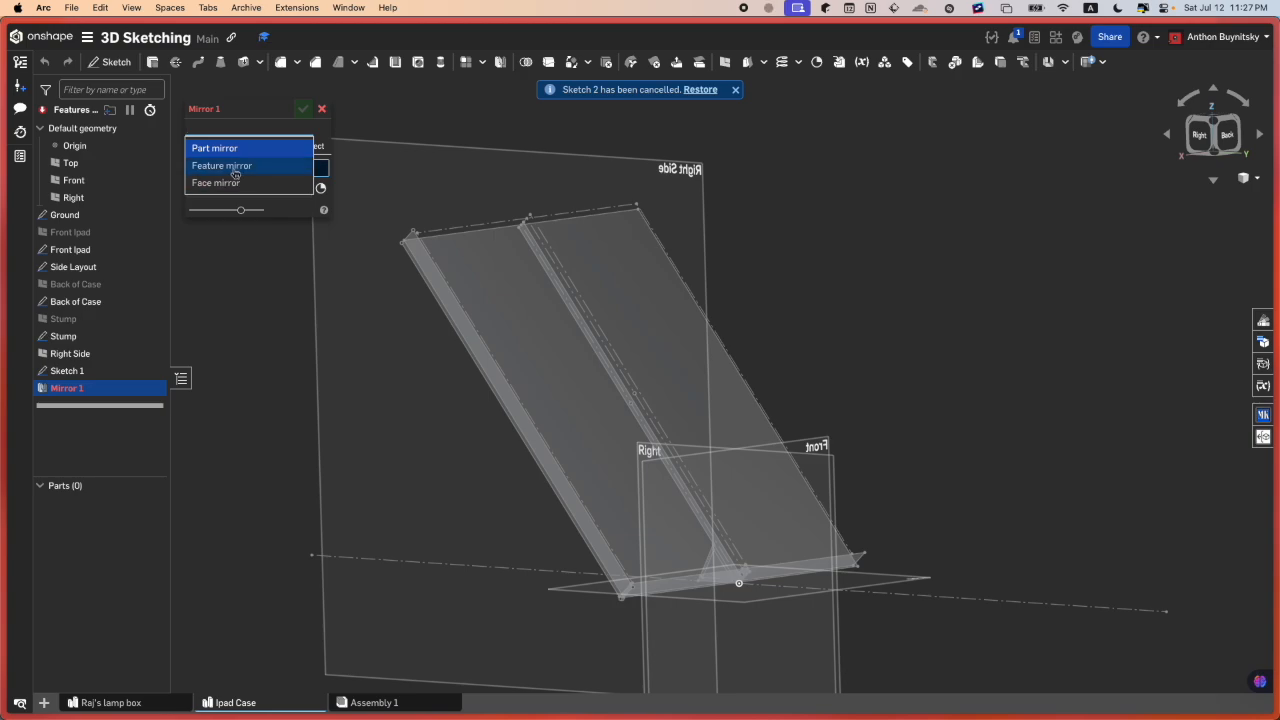
left_click(230, 164)
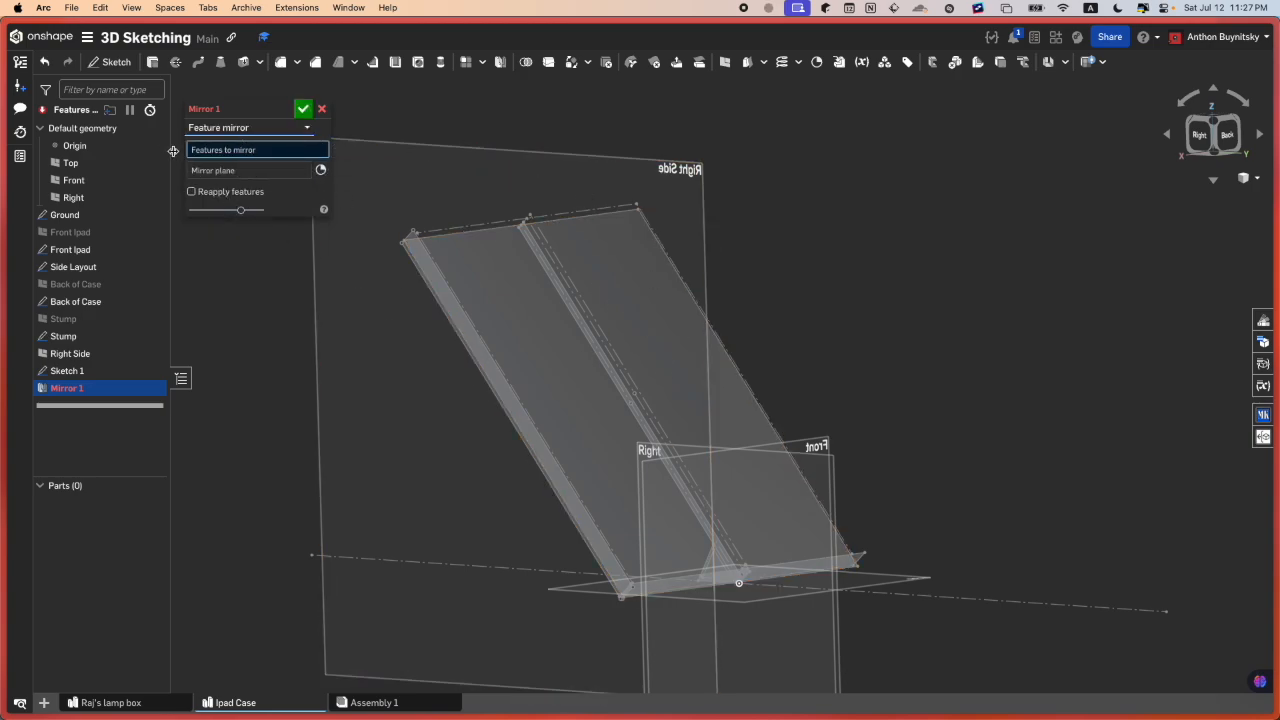
- Mirror Sketch 1, the side profile, about the Right plane and accept the feature
left_click(256, 171)
right_click_drag(826, 488, 856, 483)
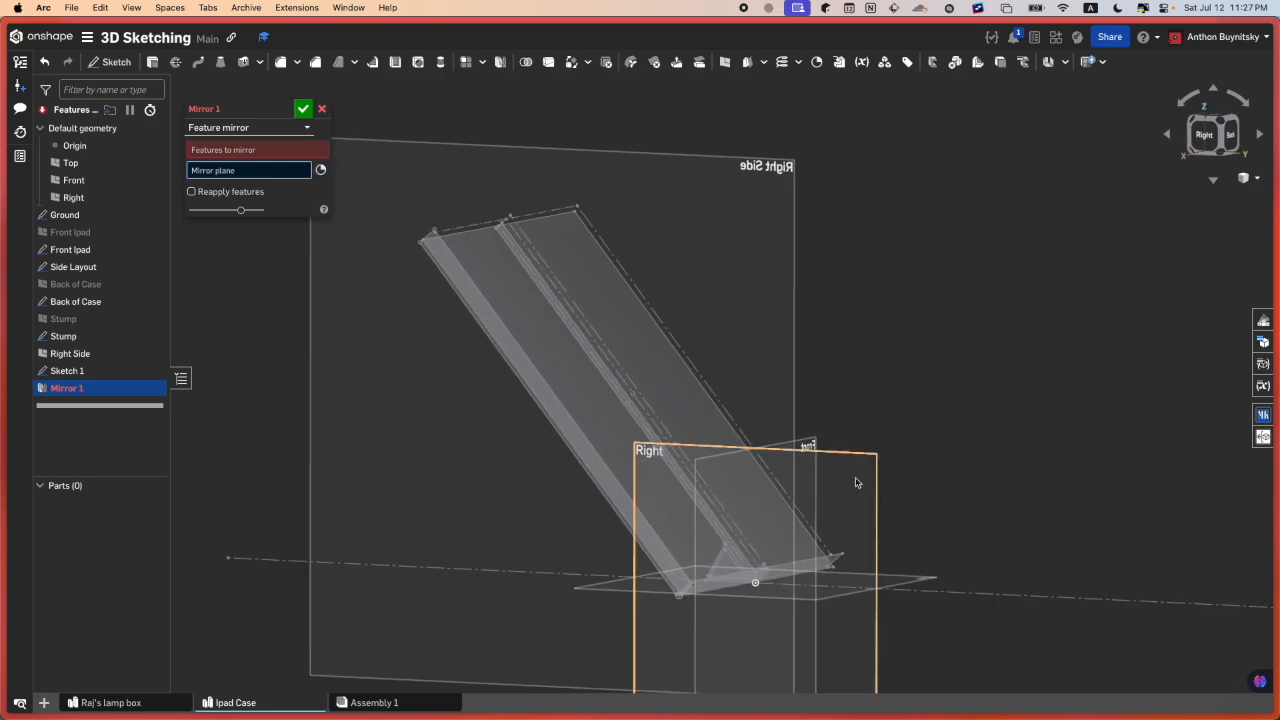
left_click(856, 483)
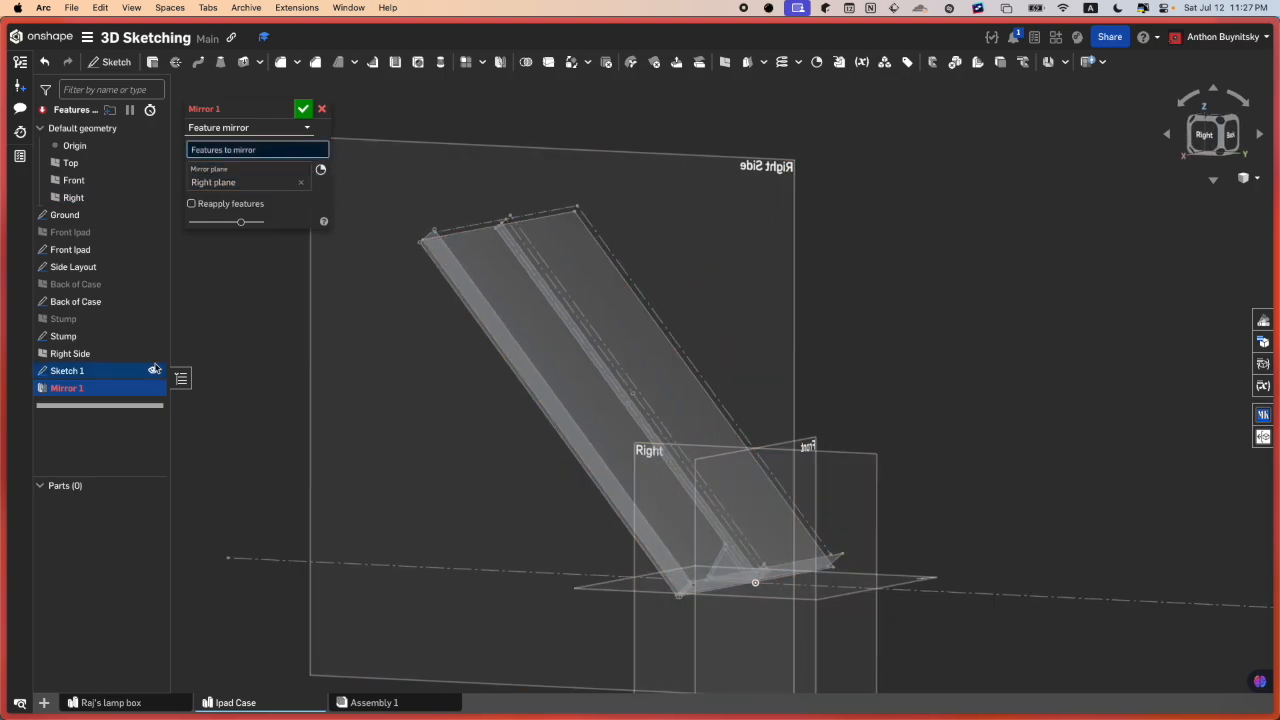
left_click(122, 370)
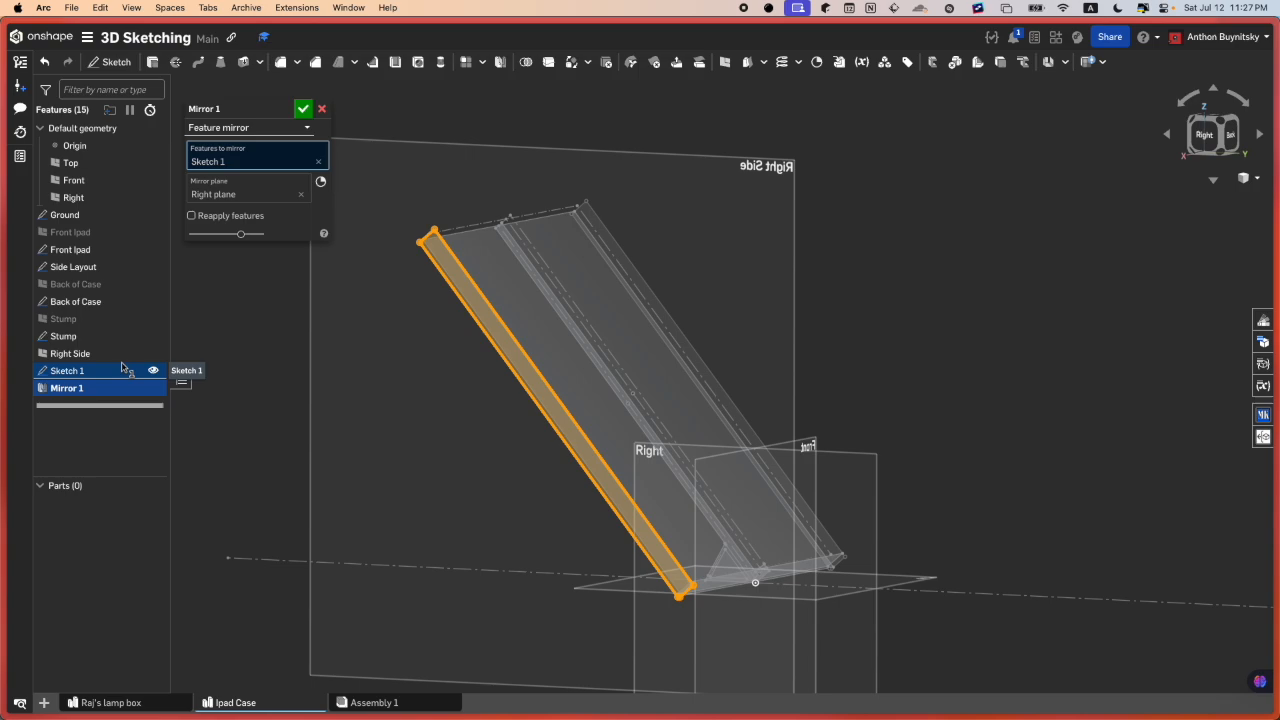
left_click(307, 109)
- Examine the mirrored side profile from several angles, checking its fit with the case back, bottom lip and iPad outline
scroll(517, 268, "up", 3)
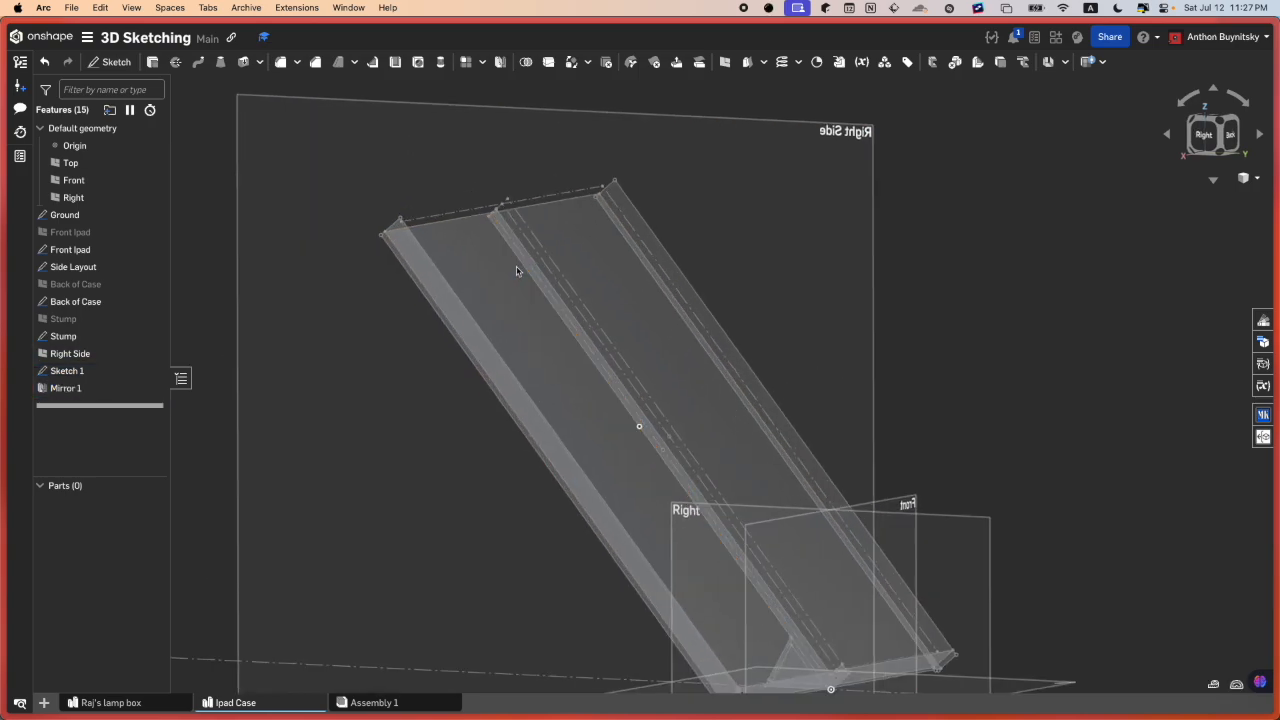
right_click_drag(517, 270, 417, 262)
scroll(590, 255, "up", 1)
scroll(607, 214, "down", 3)
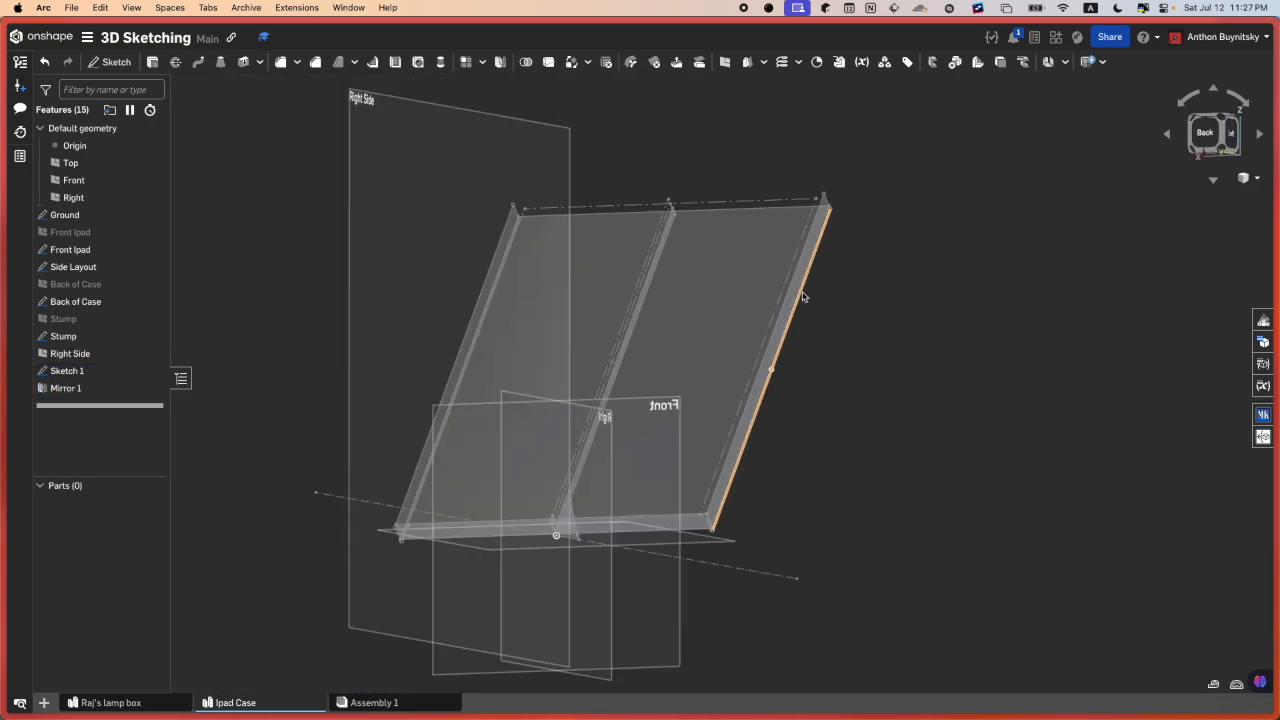
scroll(717, 469, "up", 5)
right_click_drag(717, 469, 643, 474)
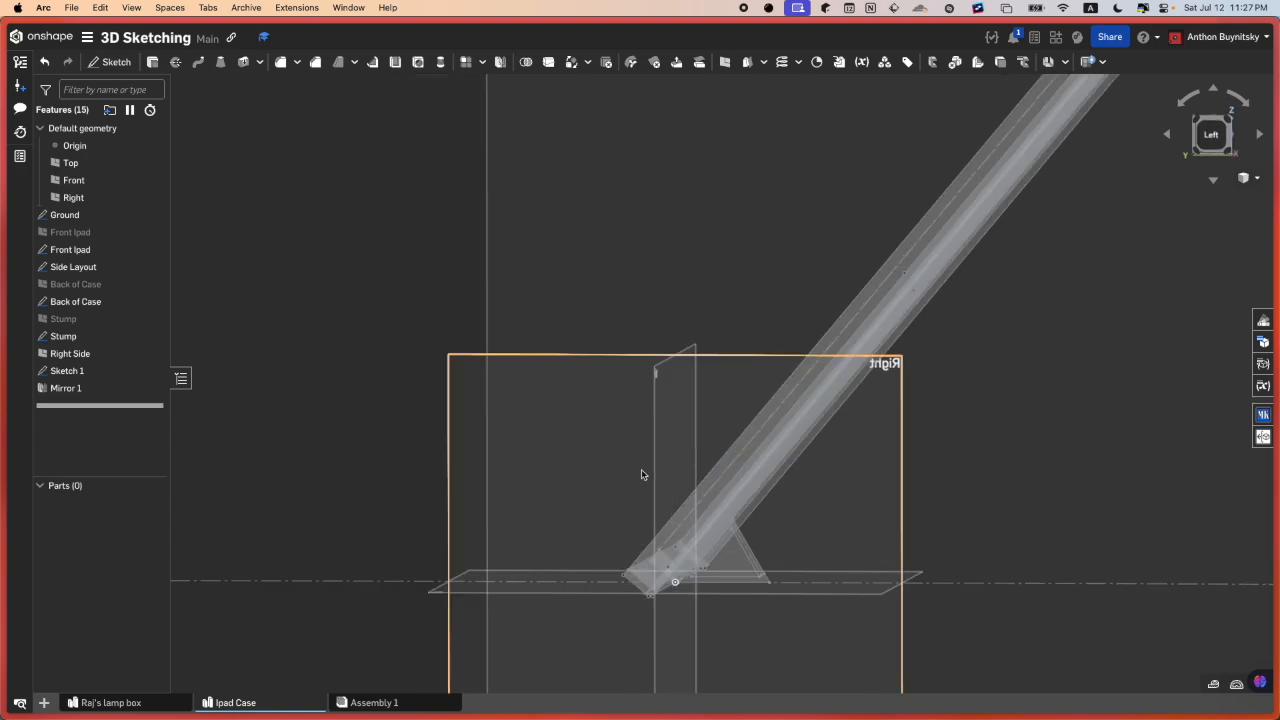
scroll(706, 467, "down", 3)
right_click_drag(848, 302, 867, 321)
middle_click_drag(955, 201, 897, 325)
scroll(896, 318, "up", 3)
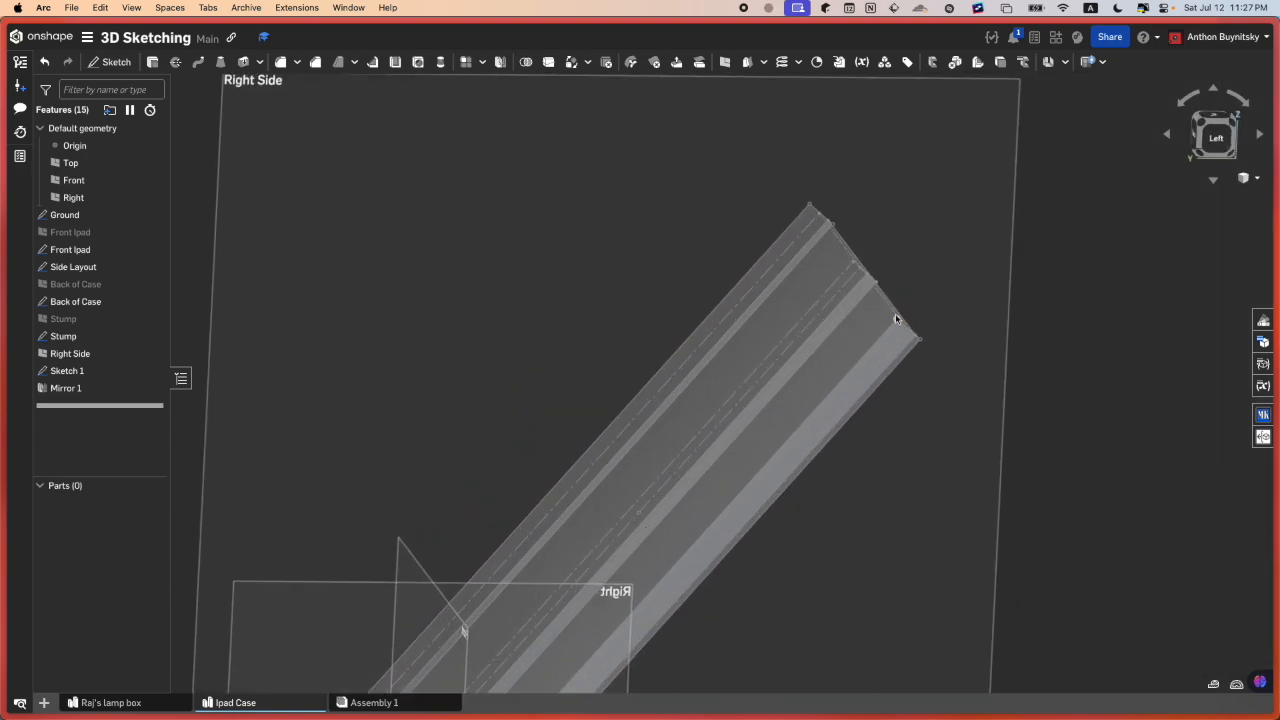
right_click_drag(895, 313, 880, 340)
scroll(919, 322, "down", 3)
scroll(880, 338, "up", 5)
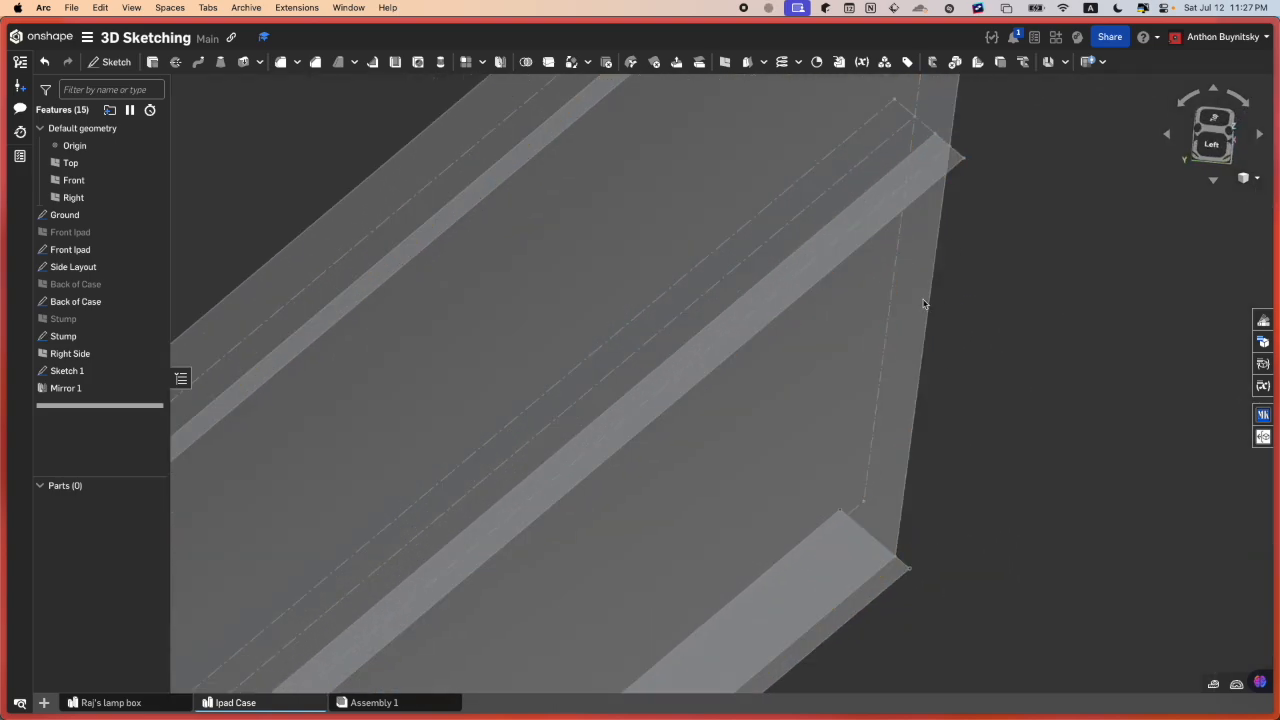
scroll(885, 325, "down", 5)
scroll(888, 319, "down", 2)
scroll(707, 459, "up", 4)
right_click_drag(707, 461, 646, 572)
scroll(570, 519, "up", 8)
scroll(646, 572, "down", 5)
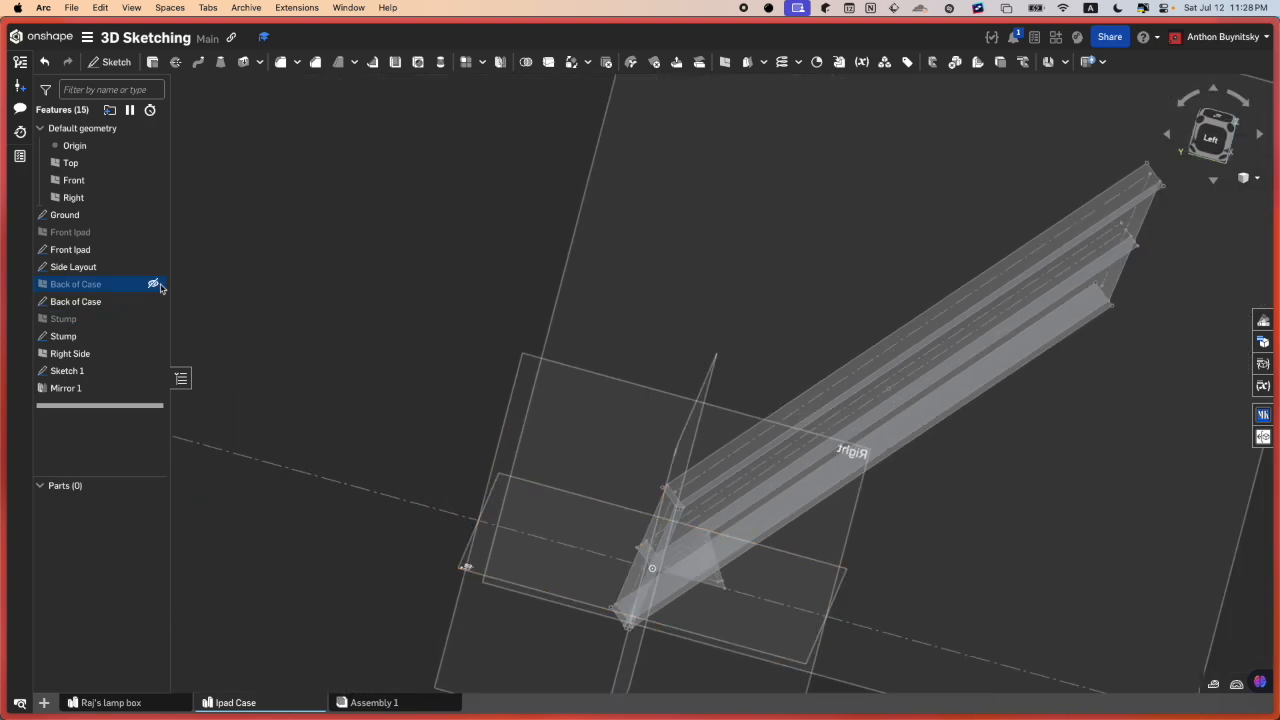
- Highlight the Mirror 1 feature to identify its geometry in the model and clear the selection
left_click(100, 388)
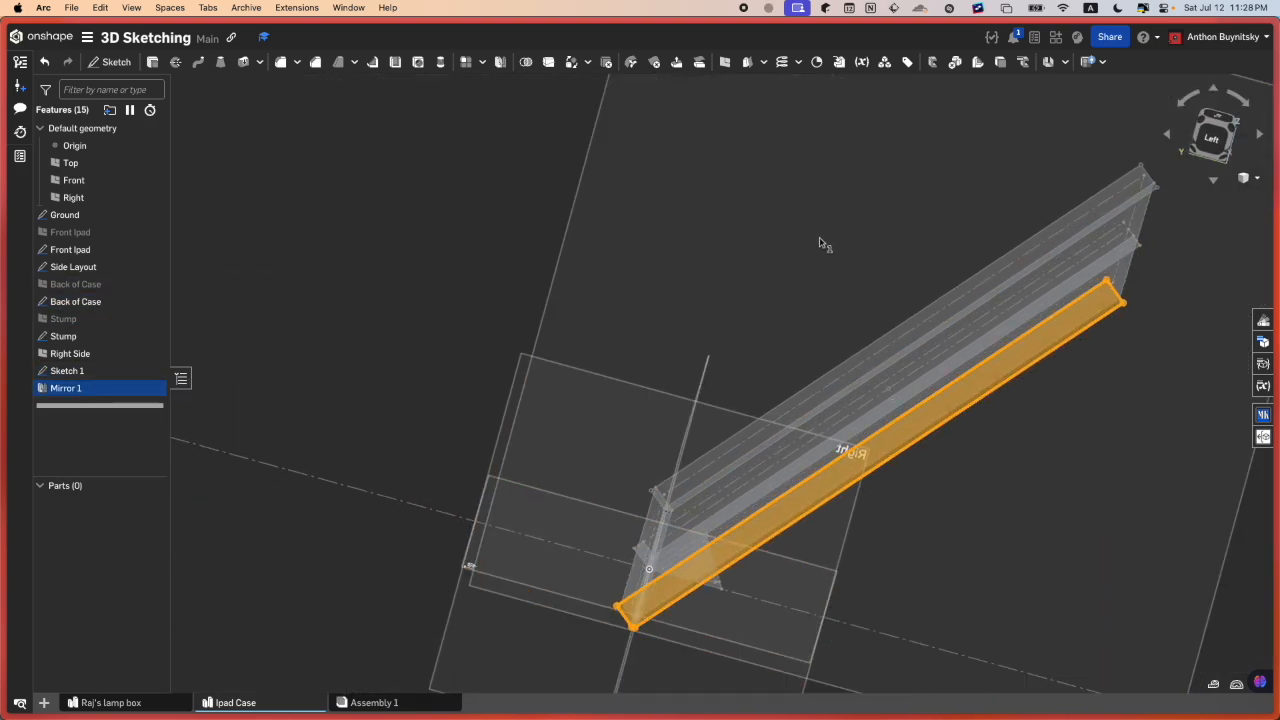
right_click_drag(820, 243, 840, 262)
key("space")
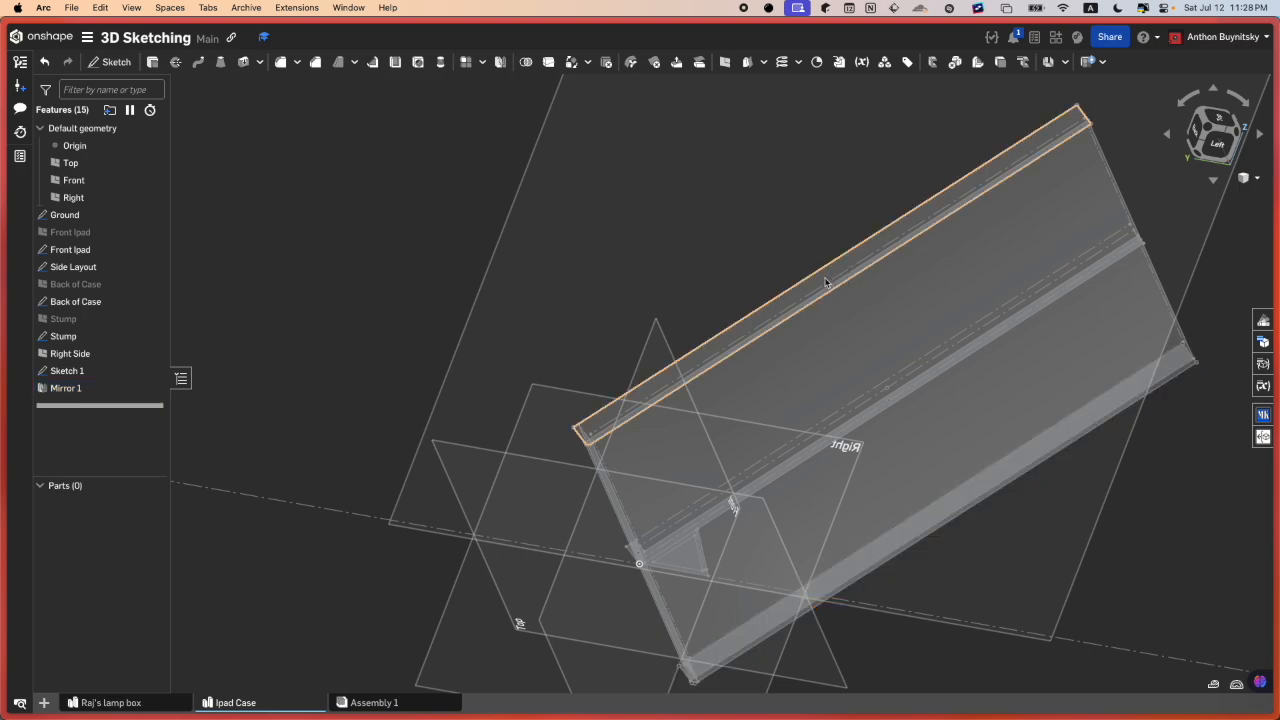
middle_click_drag(825, 282, 600, 363)
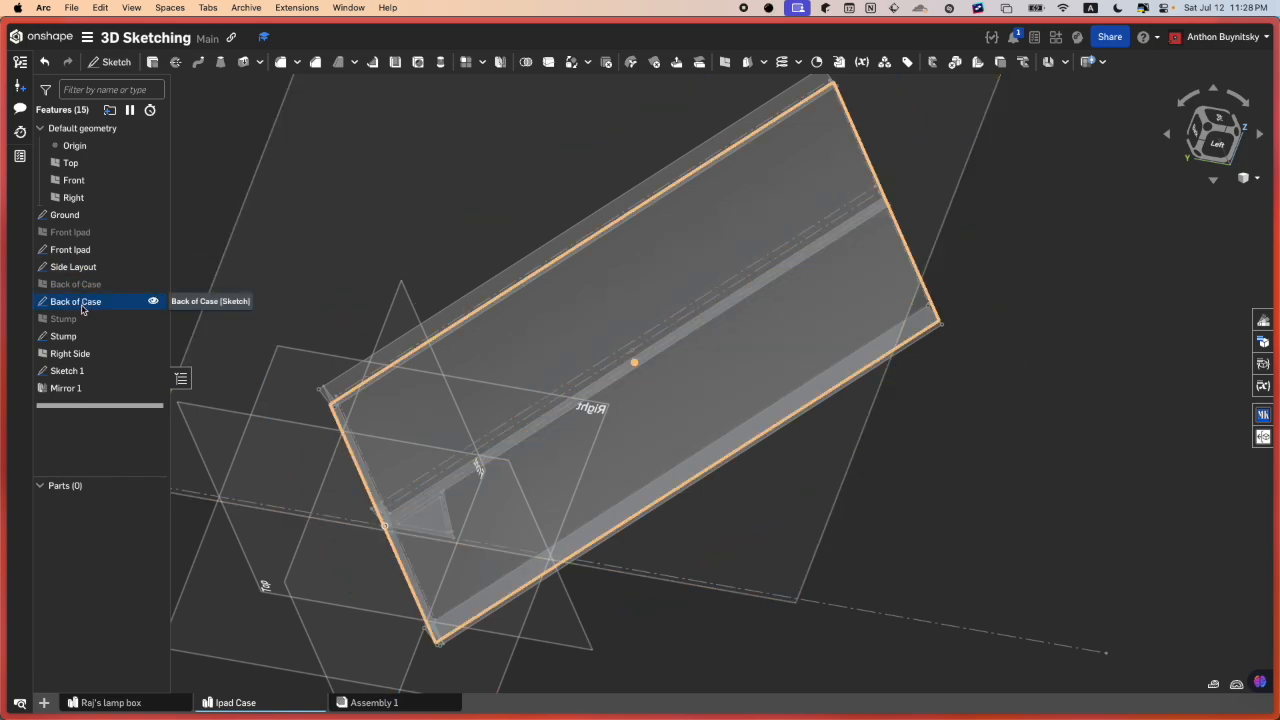
double_click(72, 250)
key("l")
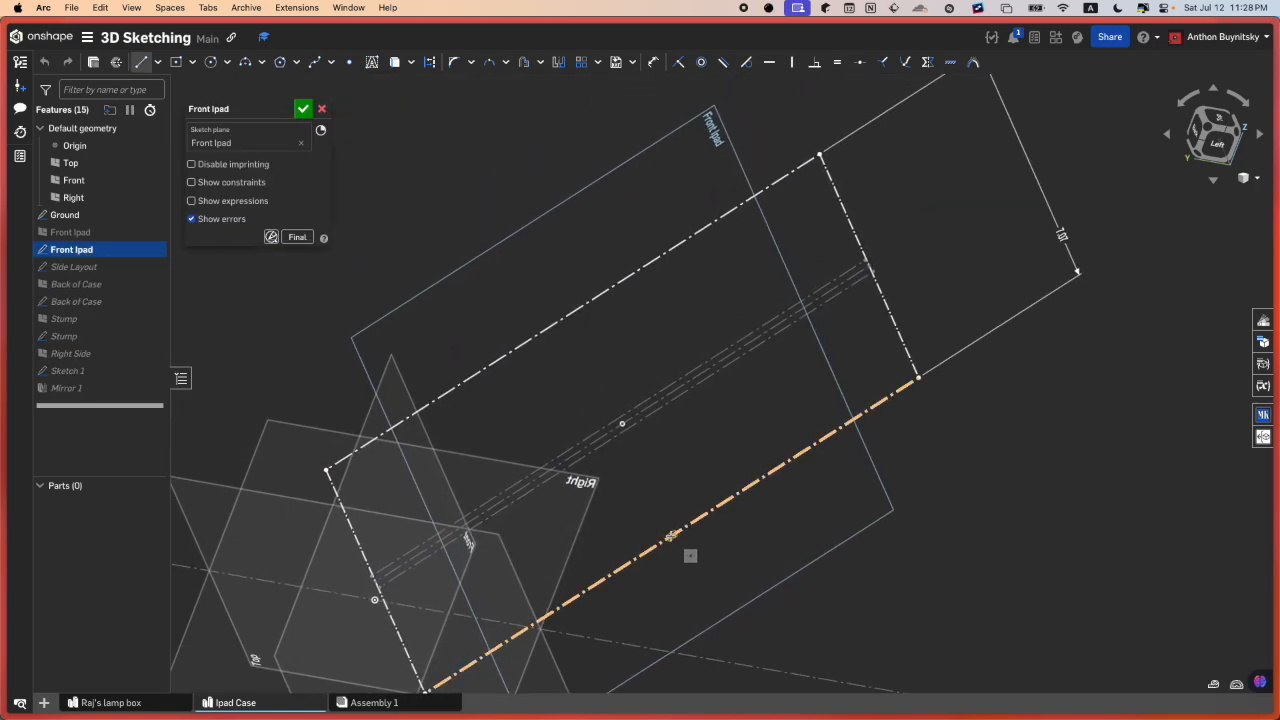
key("d")
left_click(670, 537)
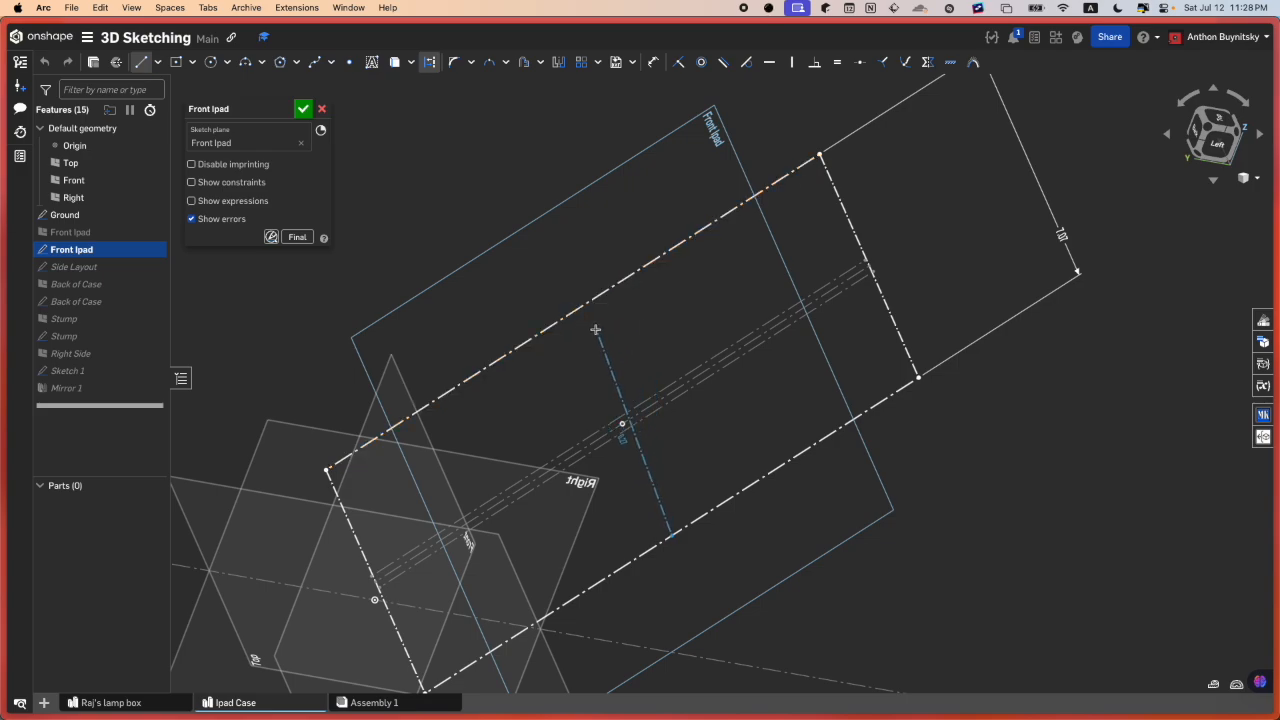
key("Escape")
left_click(672, 533)
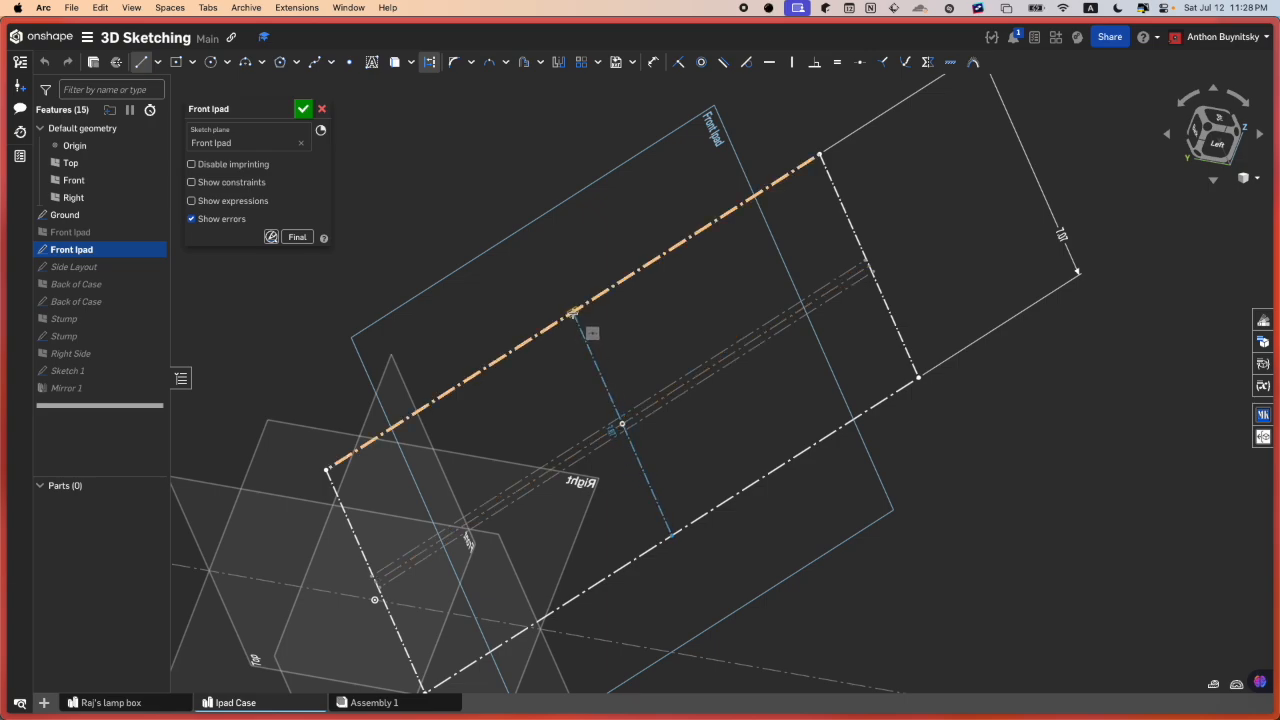
key("Escape")
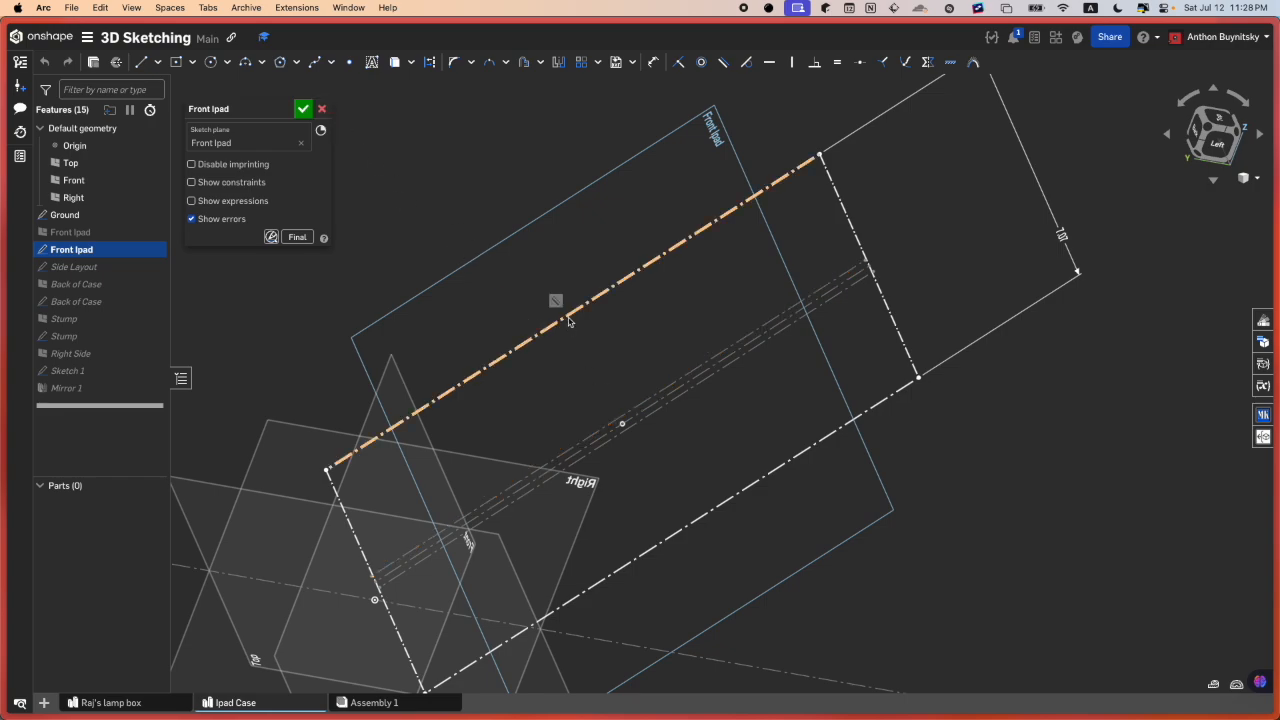
left_click(313, 112)
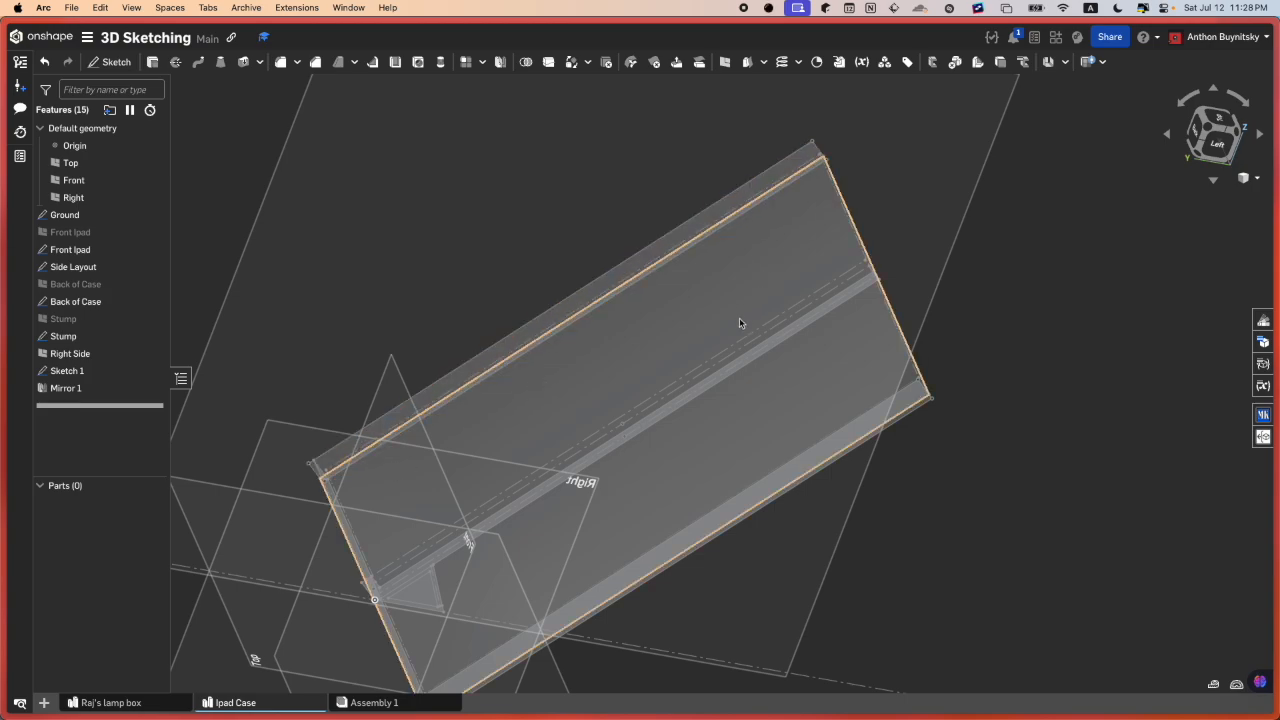
- Start a Line angle plane through the upper short edge of the Back of Case sketch
scroll(716, 390, "down", 3)
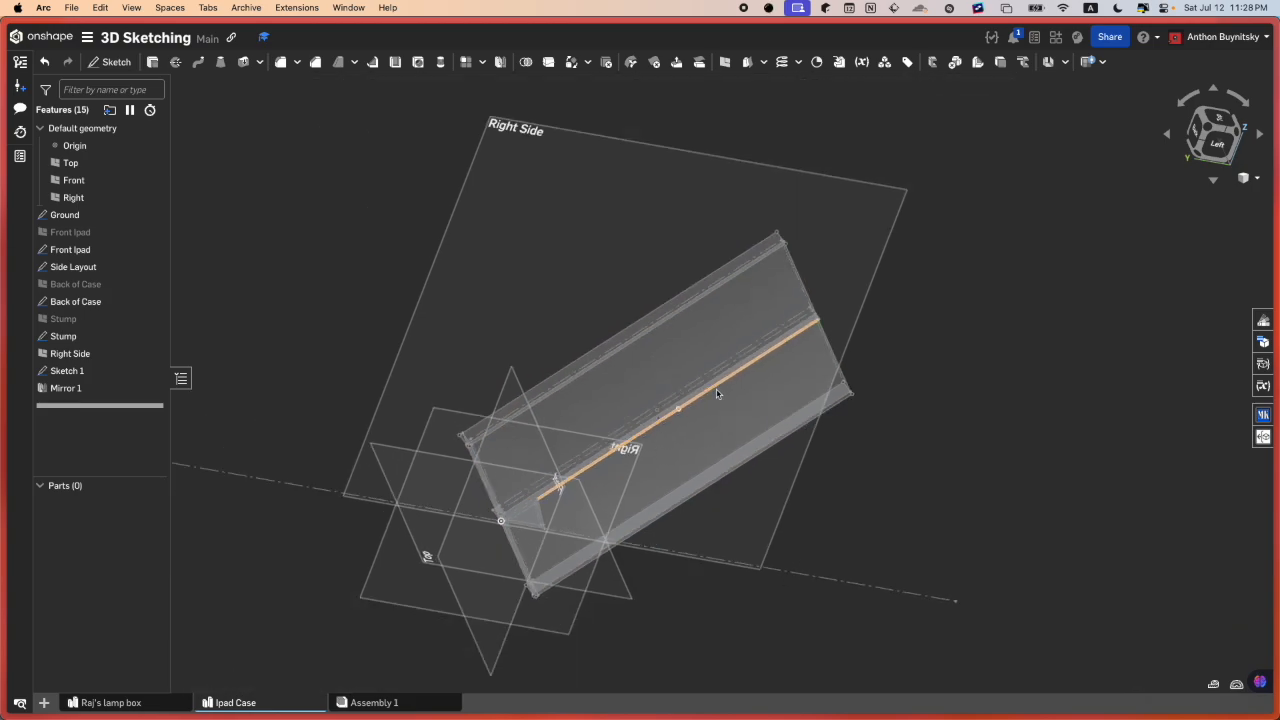
scroll(781, 293, "up", 3)
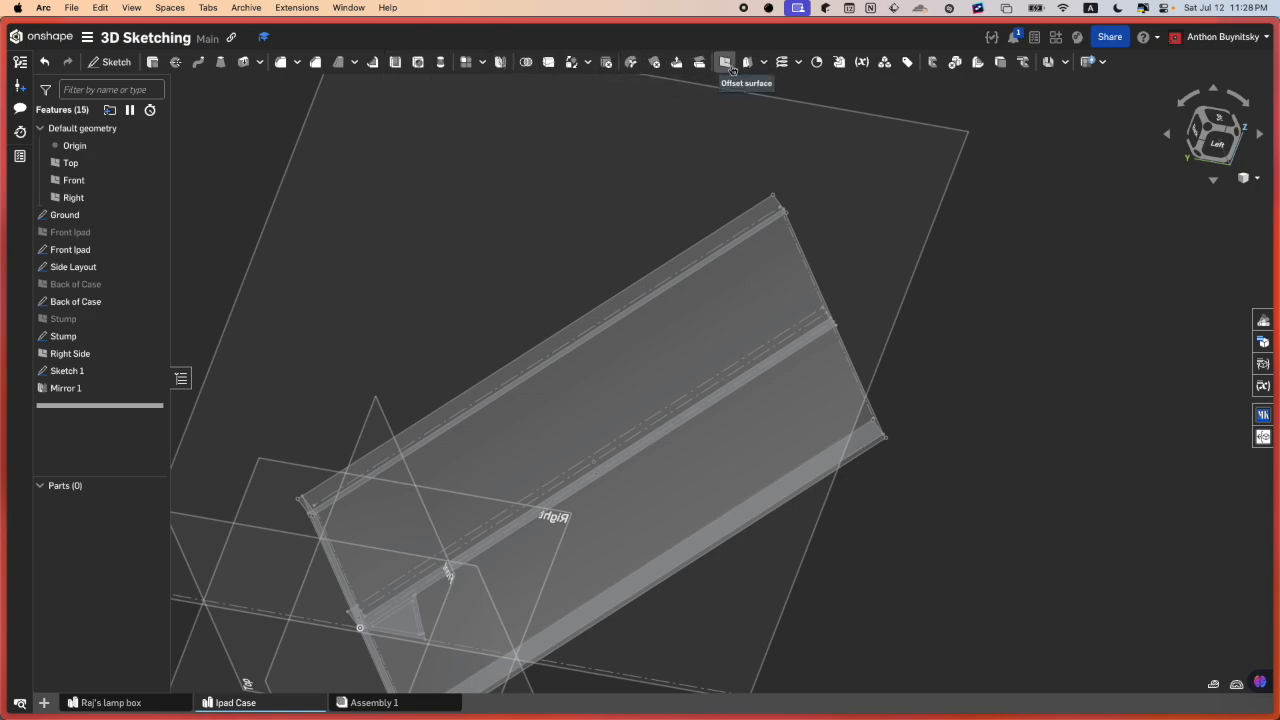
left_click(725, 61)
scroll(790, 205, "up", 5)
left_click(785, 215)
scroll(776, 237, "down", 5)
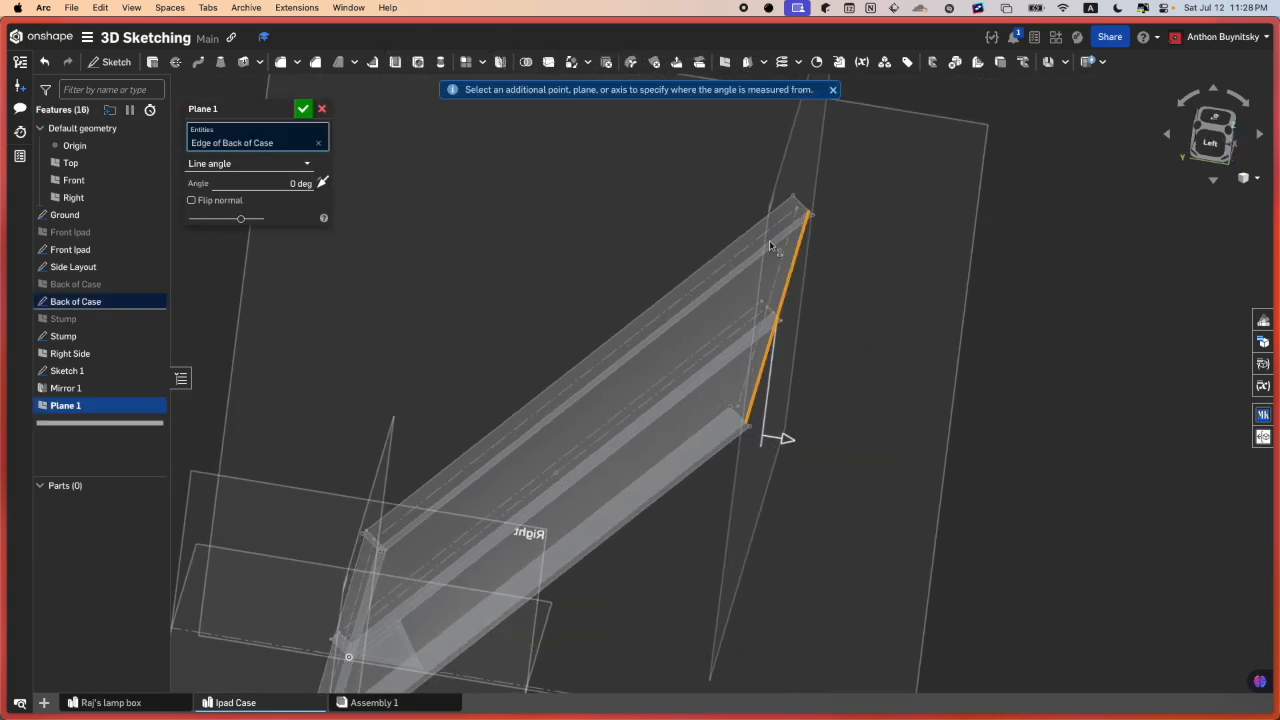
right_click_drag(776, 237, 786, 215)
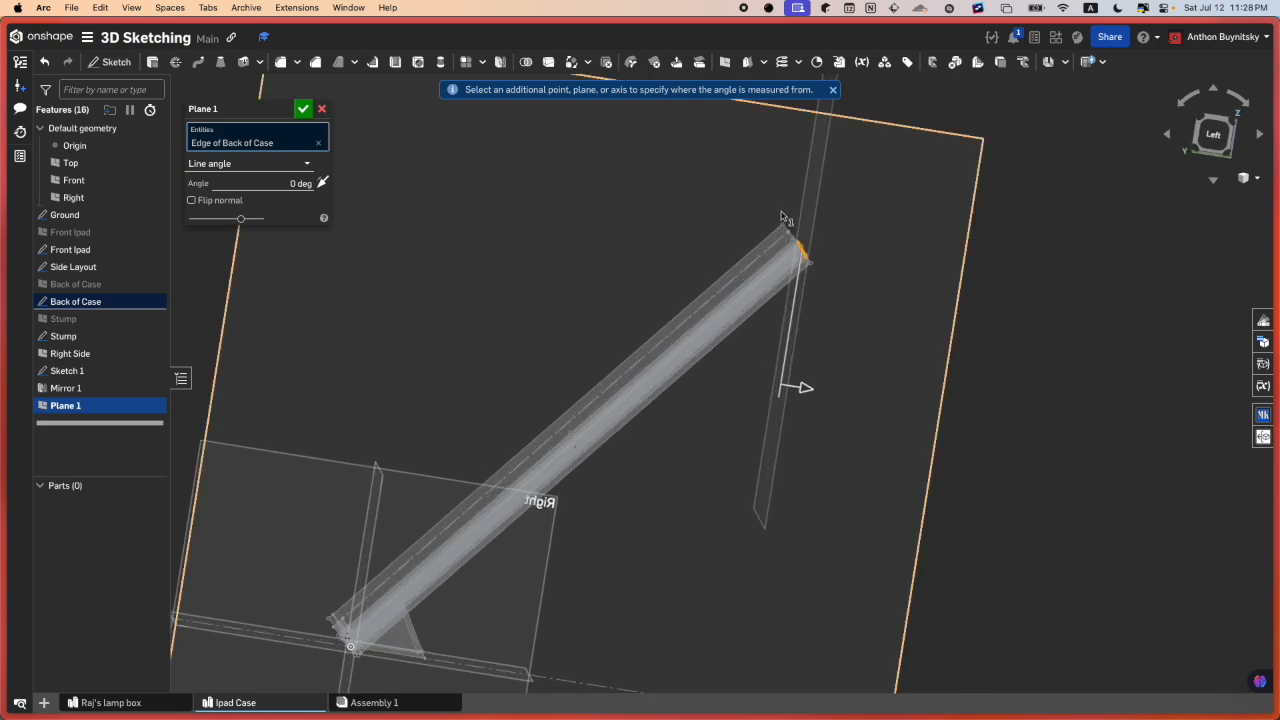
- Try angles of 90 and 85 degrees for the new plane while viewing the case from the left
left_click(1207, 138)
scroll(977, 203, "up", 5)
middle_click_drag(977, 203, 761, 206)
left_click(263, 181)
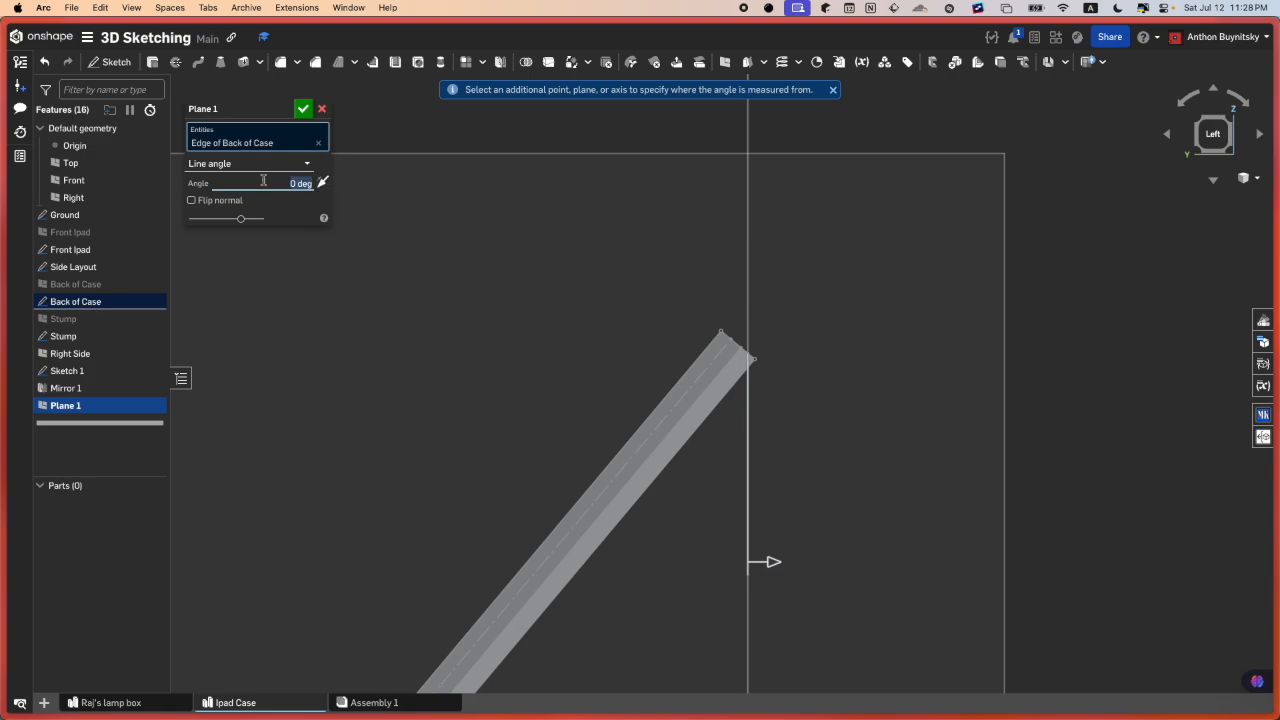
type("90")
key("Return")
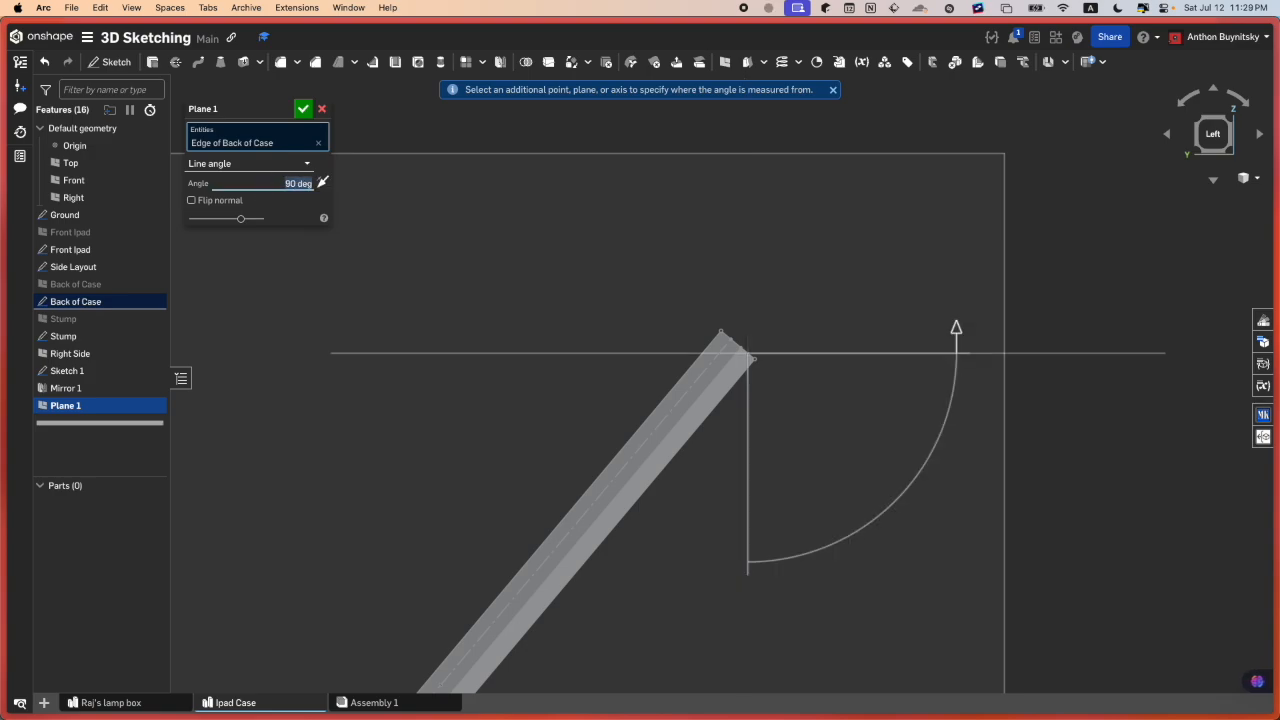
type("85")
key("Return")
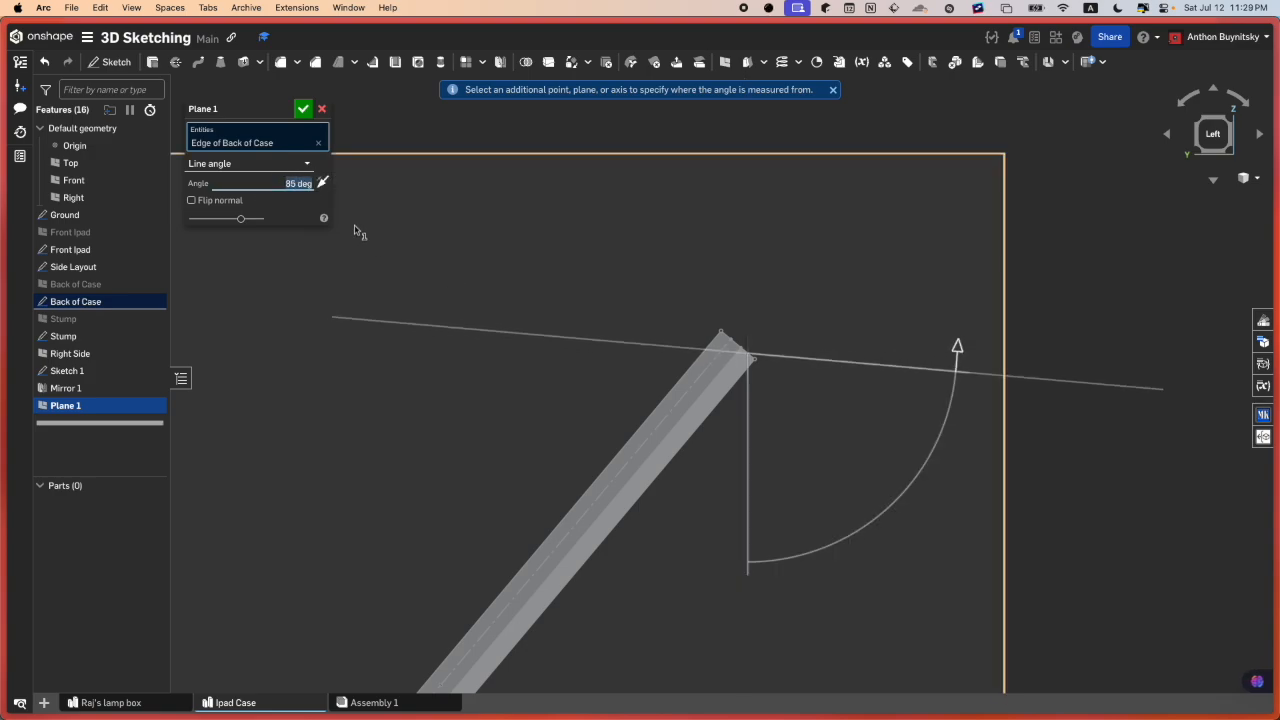
- Set the new plane's angle to 0 degrees and accept the plane through the case back's upper edge
scroll(760, 475, "down", 4)
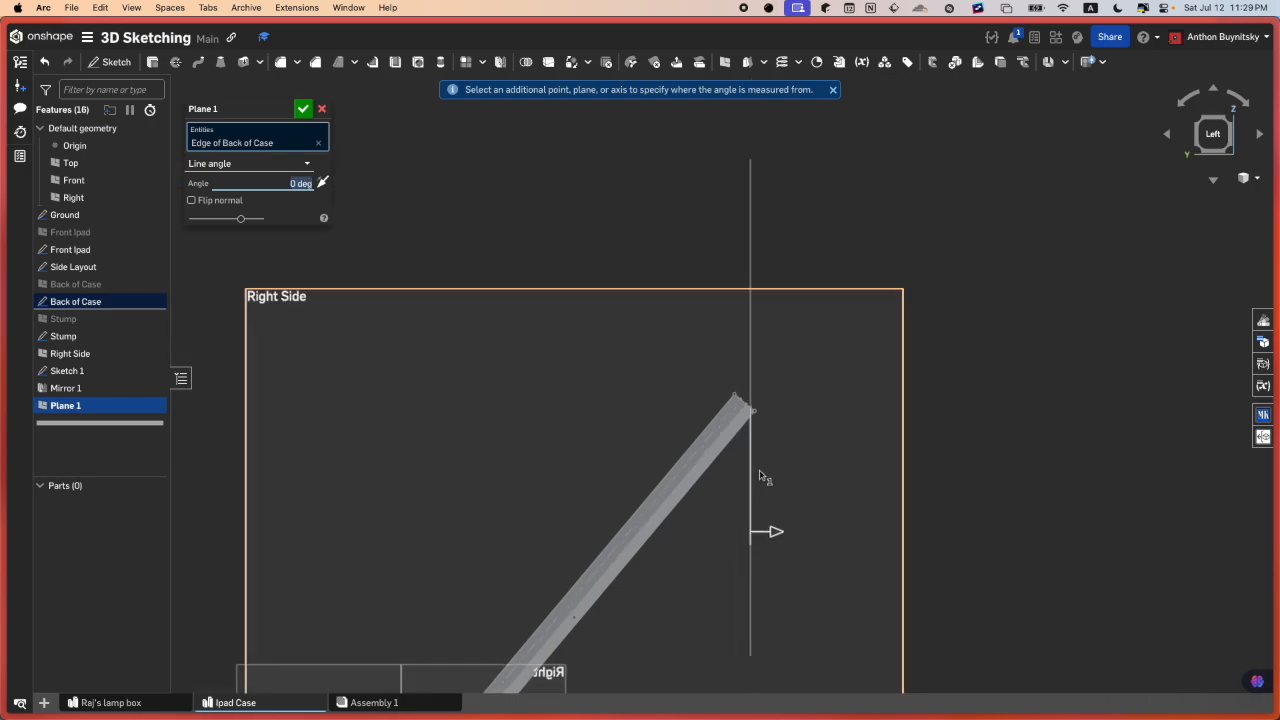
right_click_drag(760, 475, 774, 489)
scroll(748, 441, "up", 8)
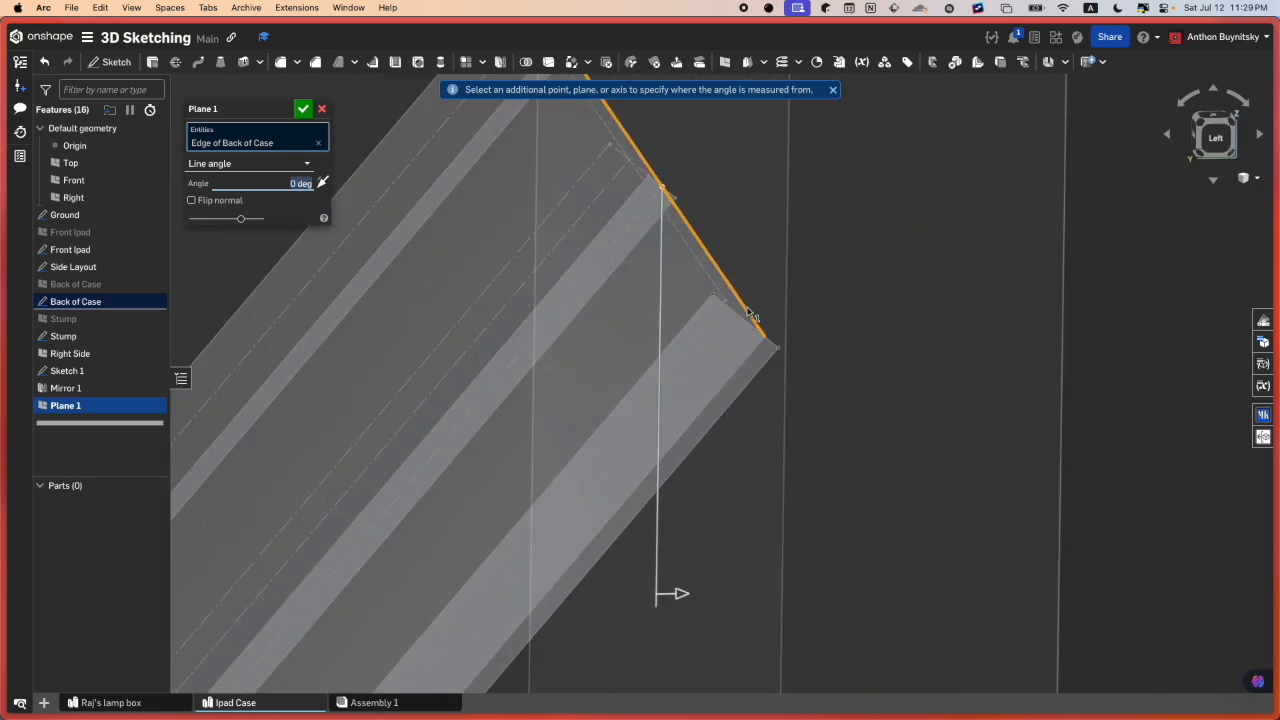
left_click(1219, 134)
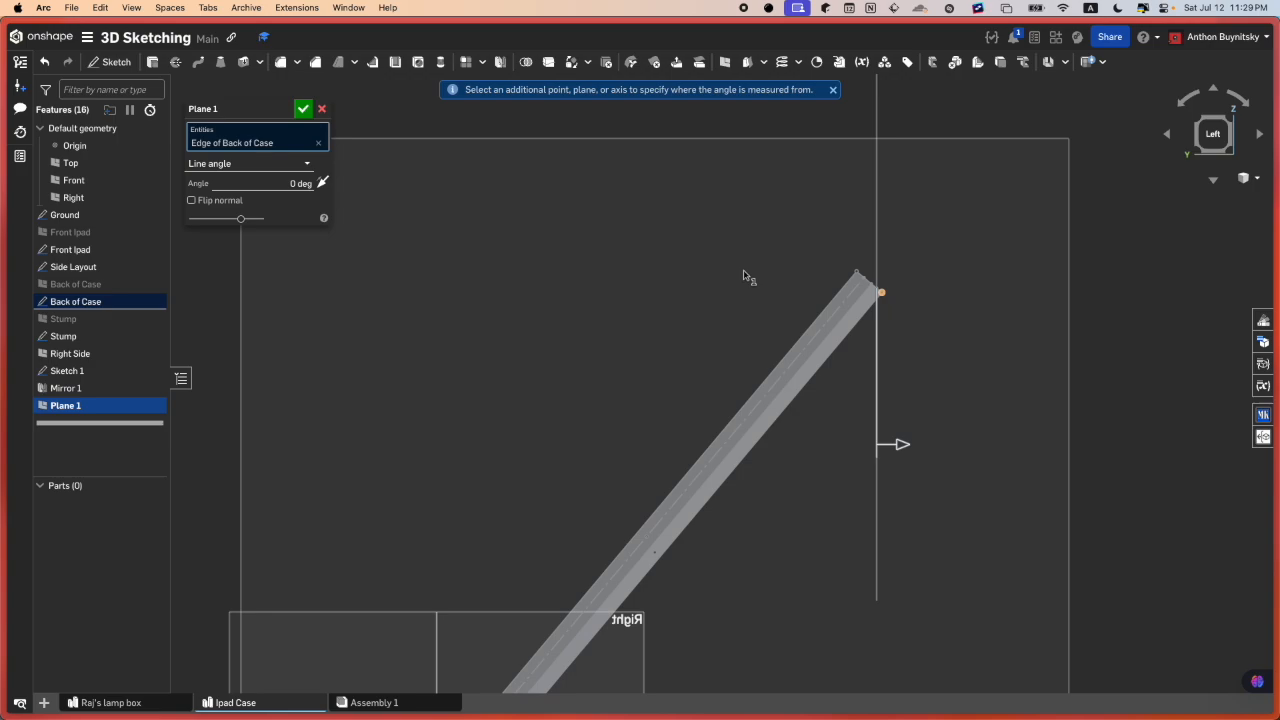
left_click(249, 182)
key("Return")
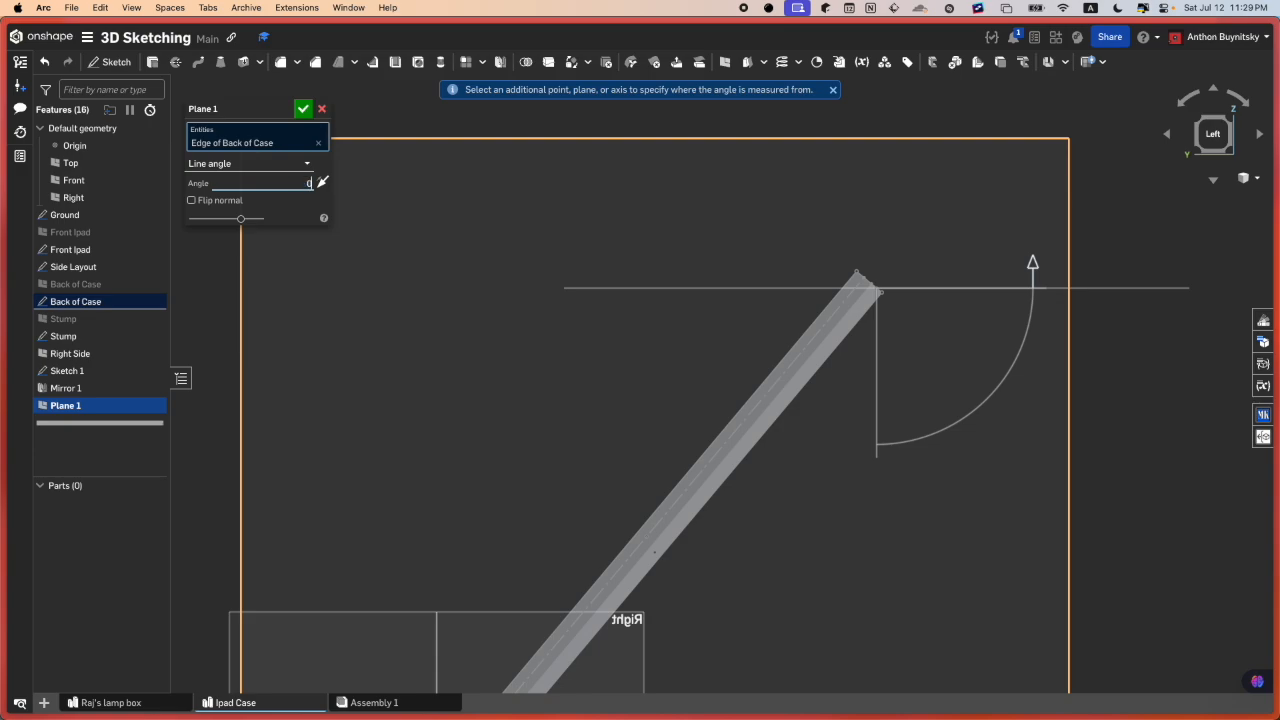
type("0")
key("Return")
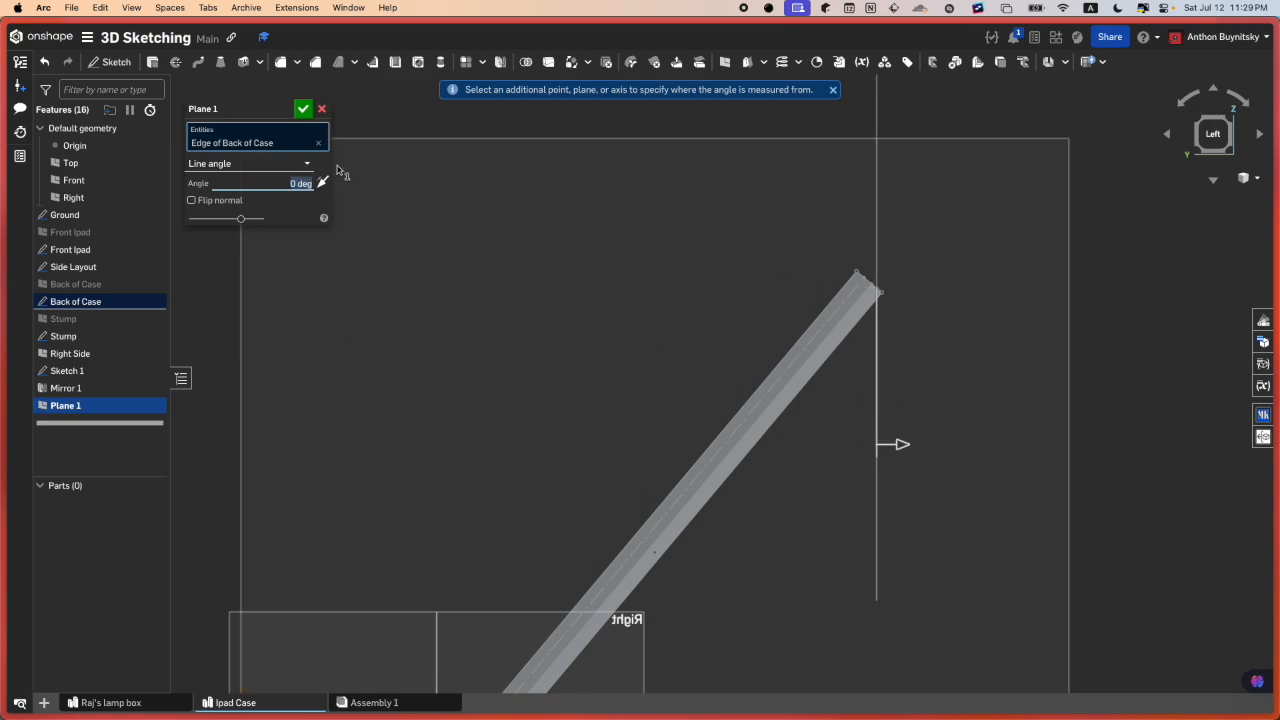
left_click(303, 108)
scroll(737, 340, "down", 3)
right_click_drag(748, 346, 868, 252)
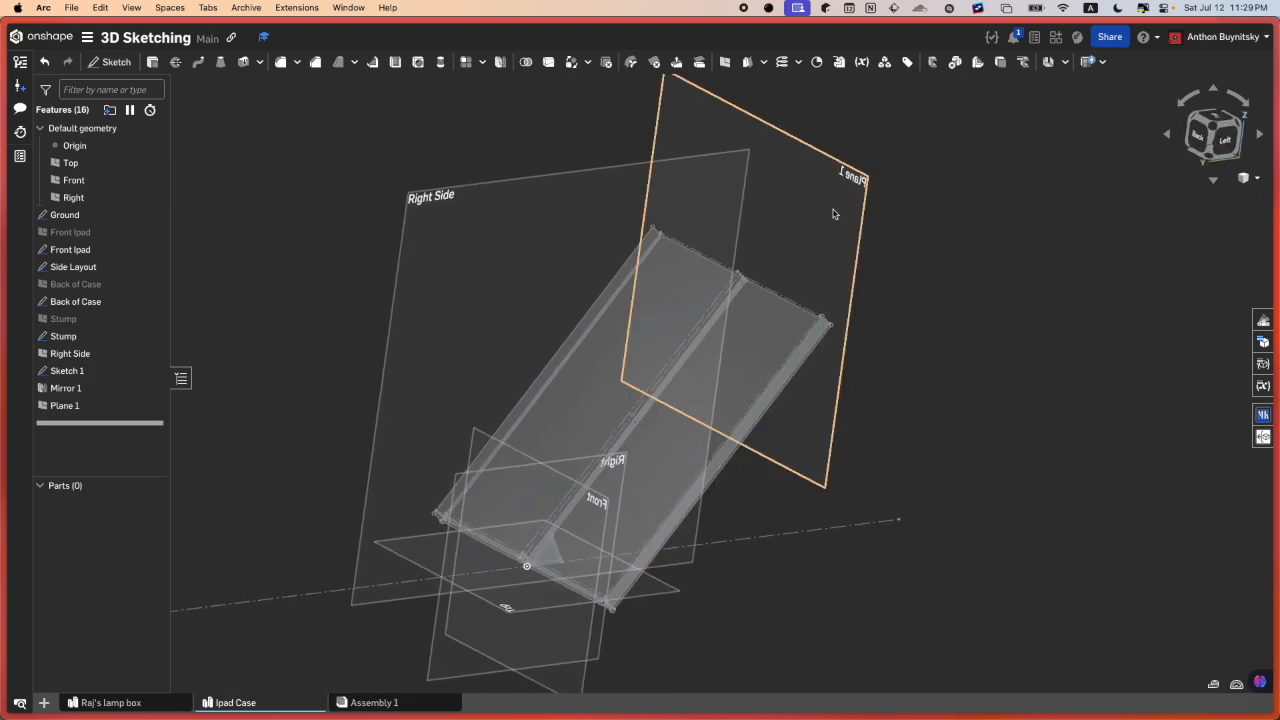
- Measure the angle between Plane 1 and the Back of Case sketch face, then clear the selection
left_click(840, 237)
scroll(840, 237, "up", 5)
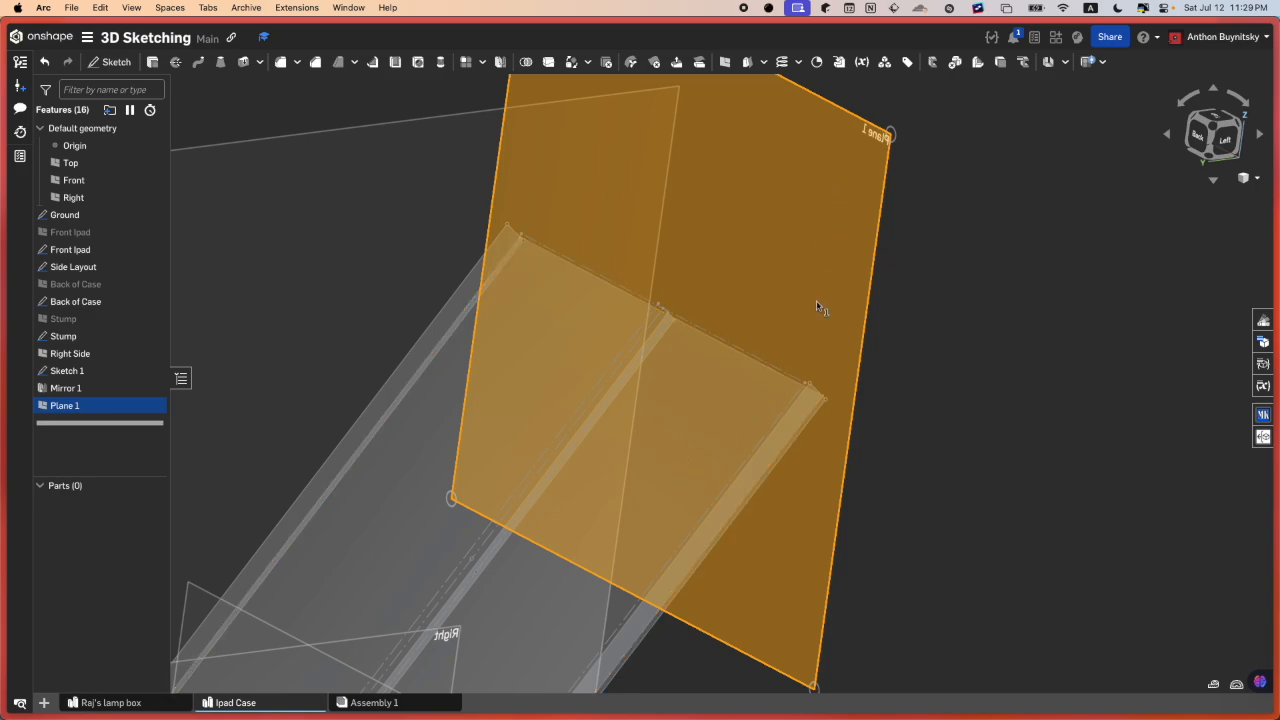
left_click(752, 410)
right_click_drag(752, 410, 889, 441)
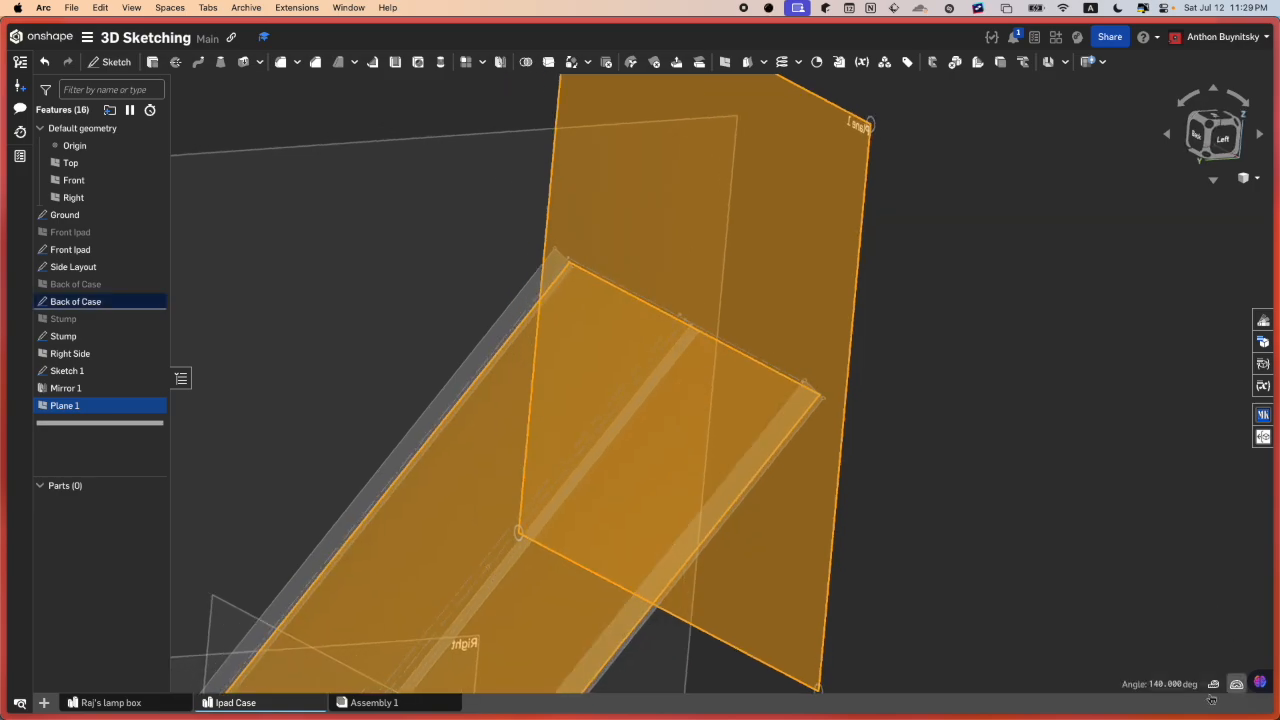
mouse_move(1158, 684)
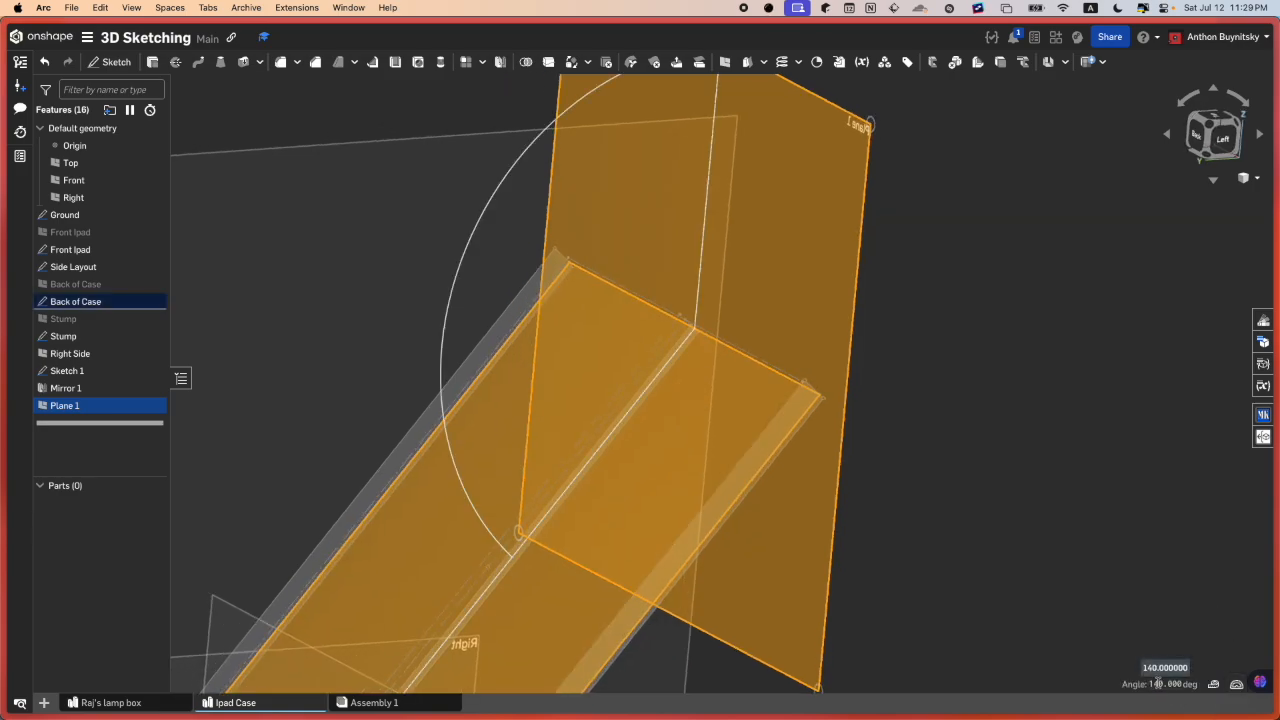
left_click(1026, 542)
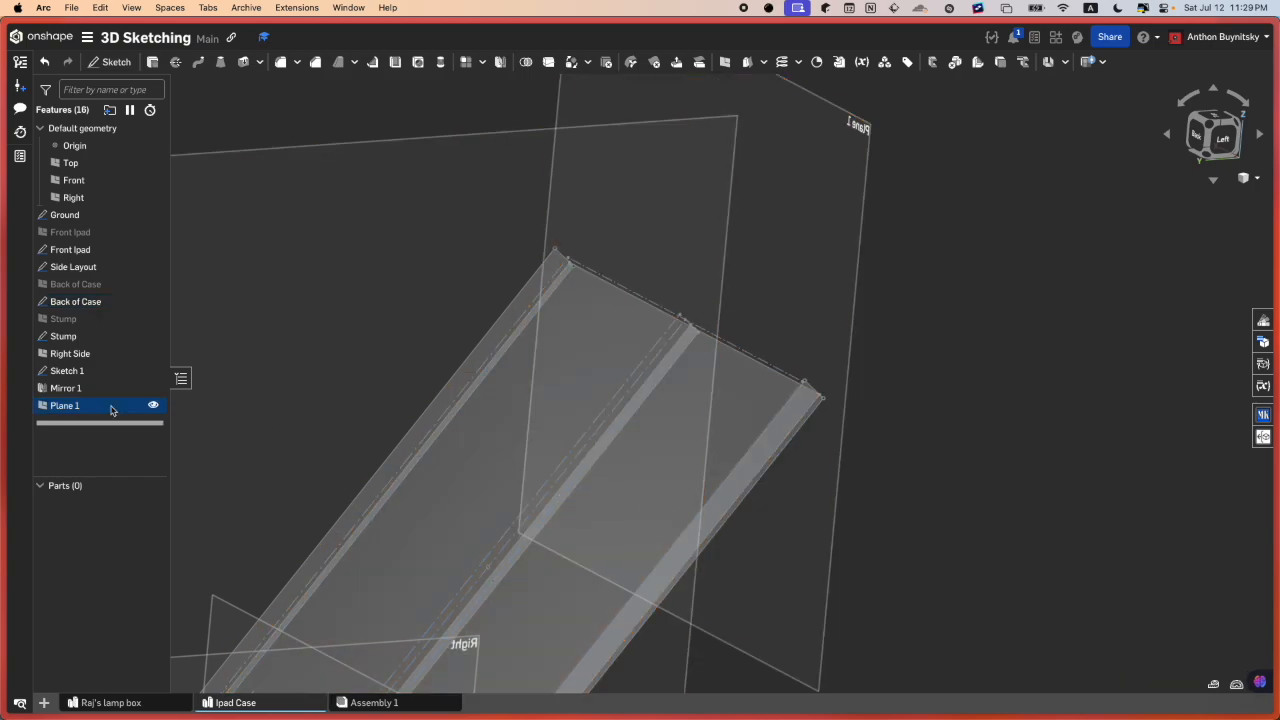
- Edit Plane 1 to a line angle of 50 degrees, accept it, and check its alignment with the case's upper end
double_click(50, 406)
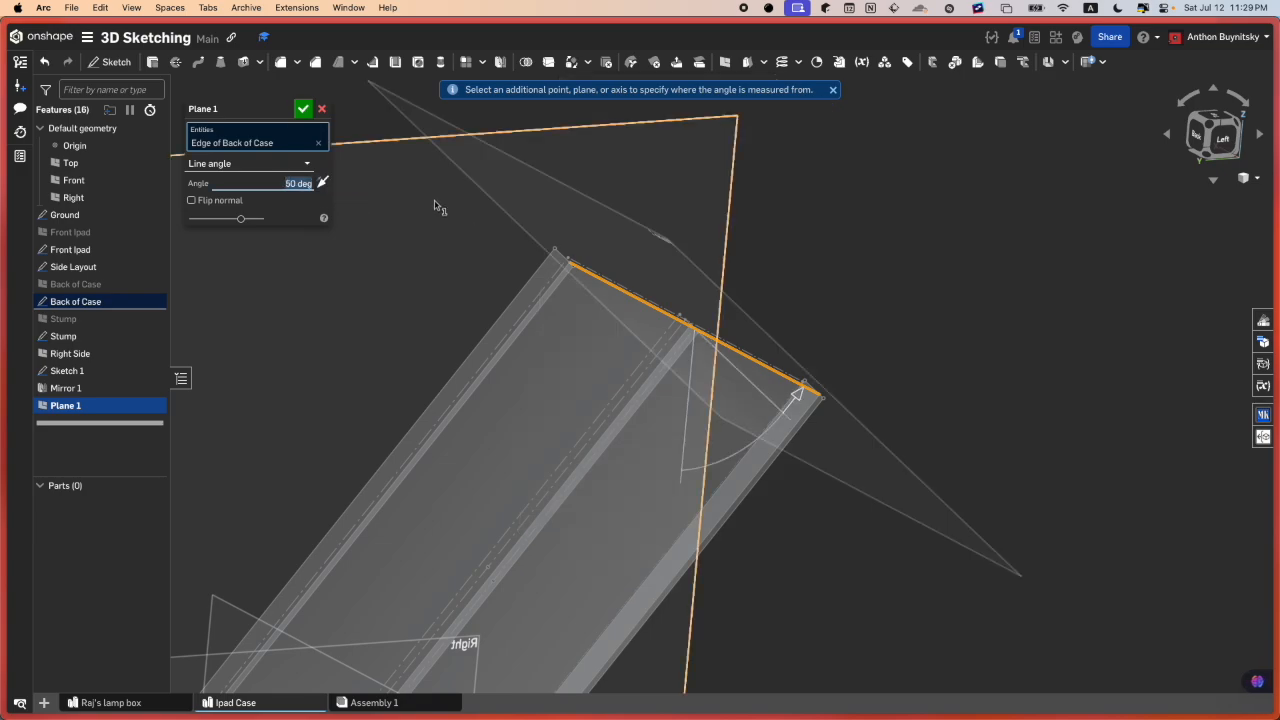
left_click(304, 109)
right_click_drag(666, 350, 640, 343)
scroll(640, 343, "up", 10)
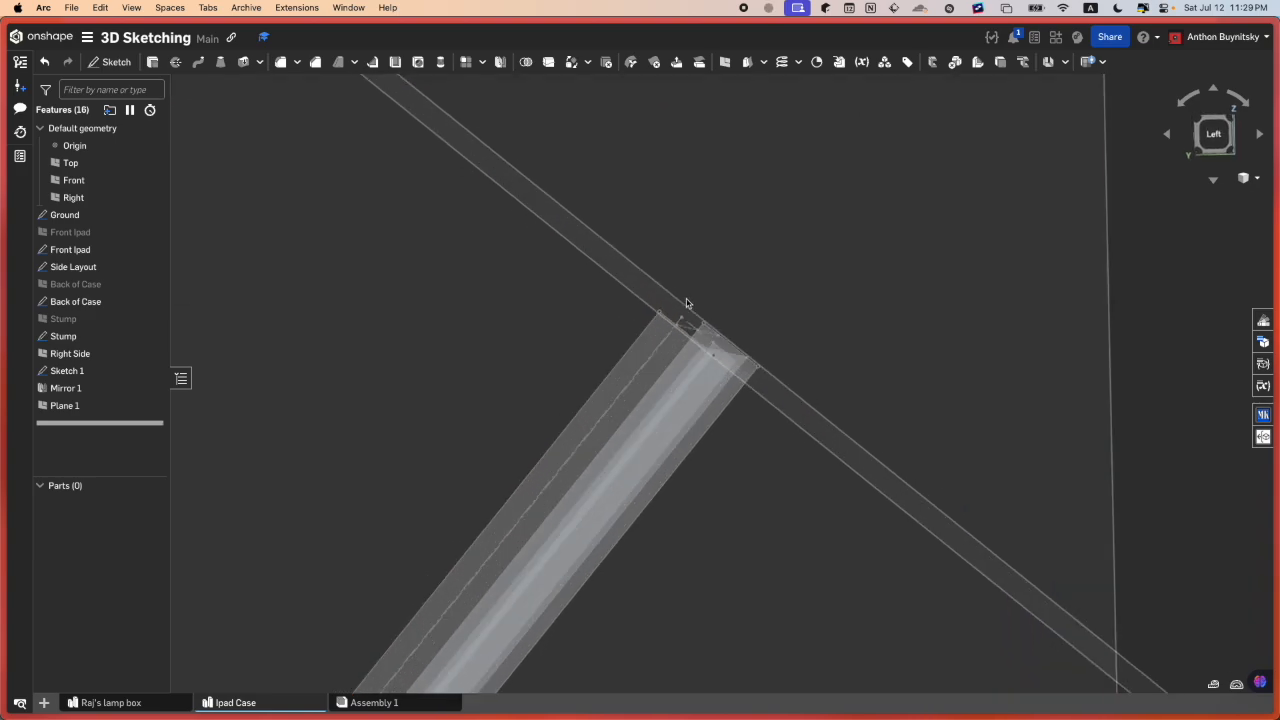
scroll(815, 367, "down", 10)
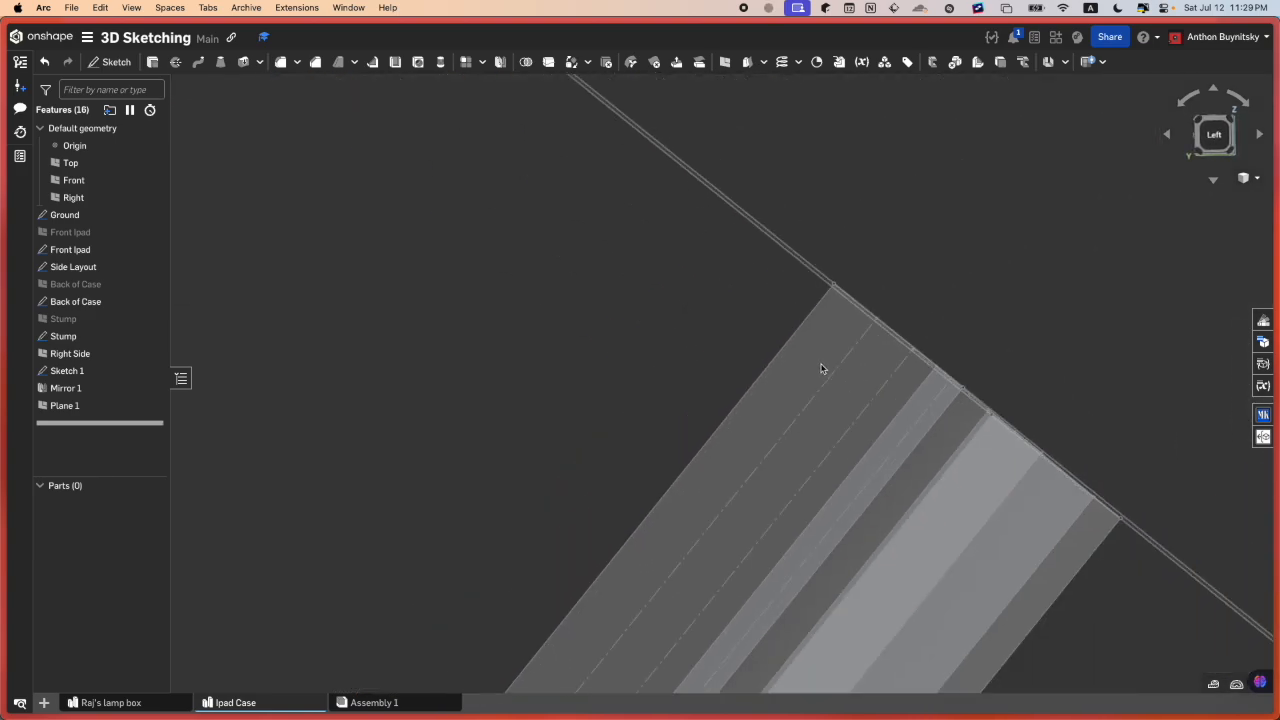
right_click_drag(823, 372, 760, 398)
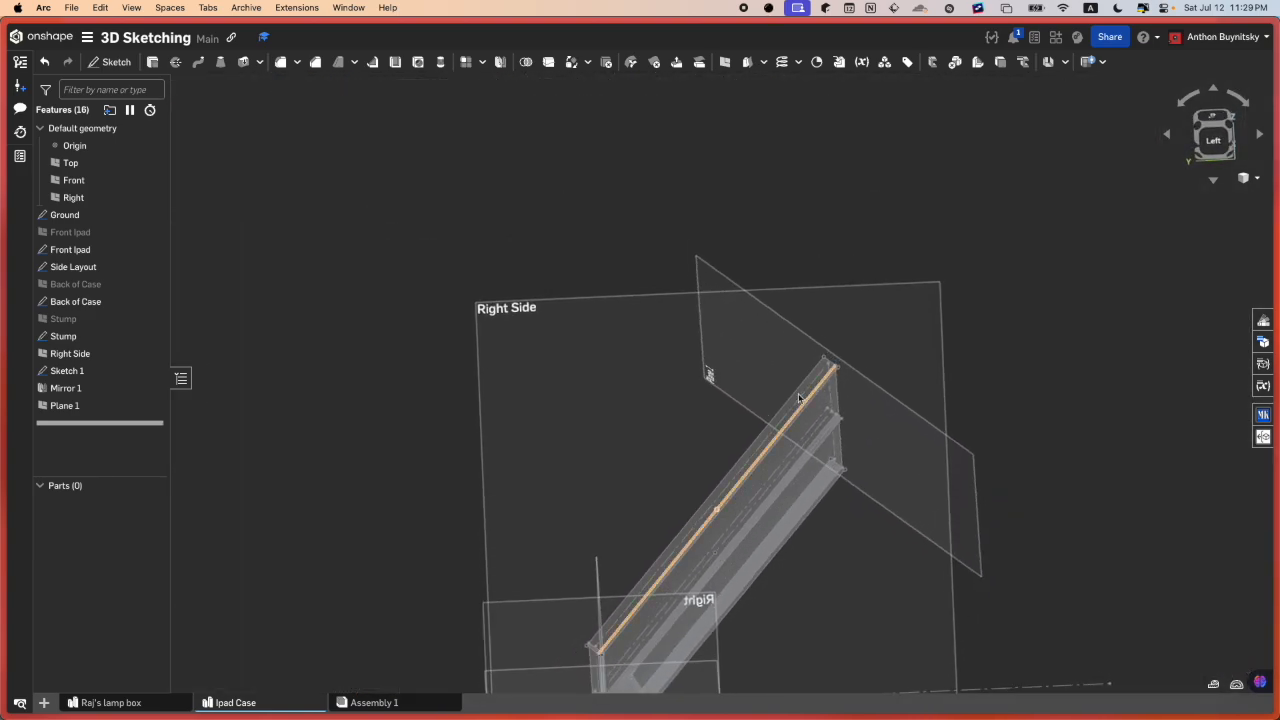
- Measure the parallel distance between the Stump sketch face and Plane 1, then clear the selection
key("shift+s")
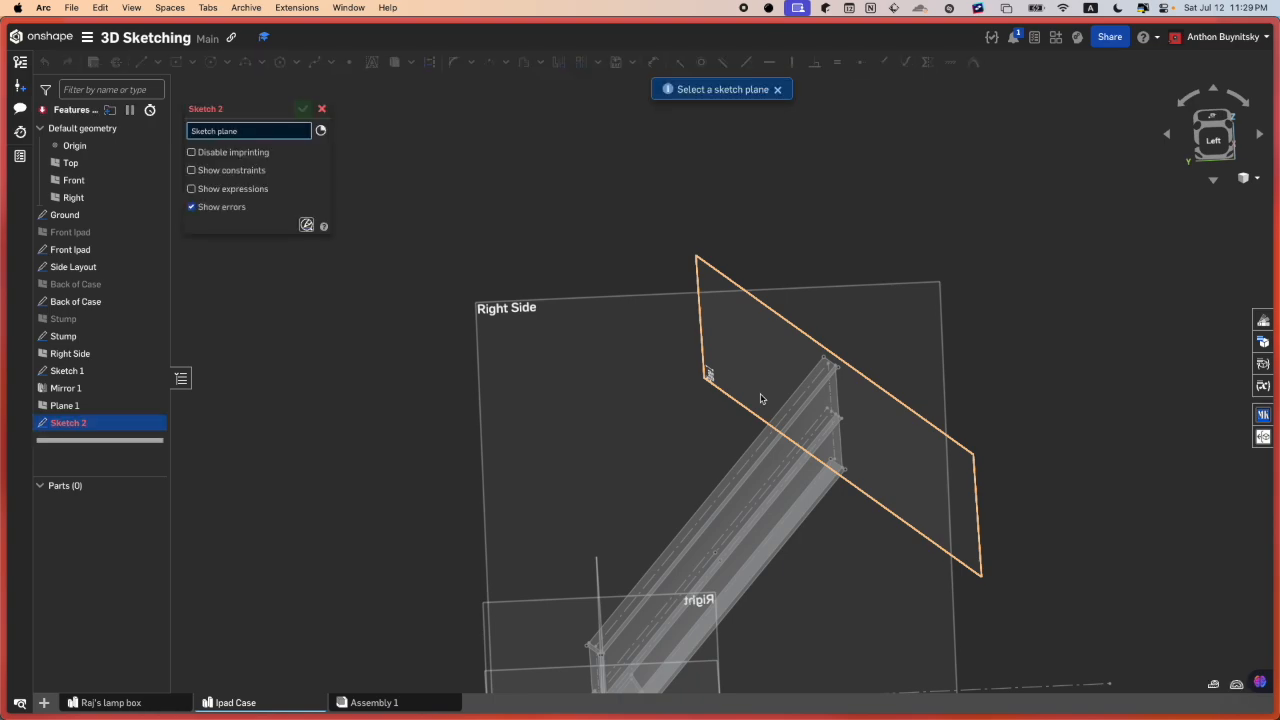
left_click(316, 109)
scroll(560, 560, "up", 10)
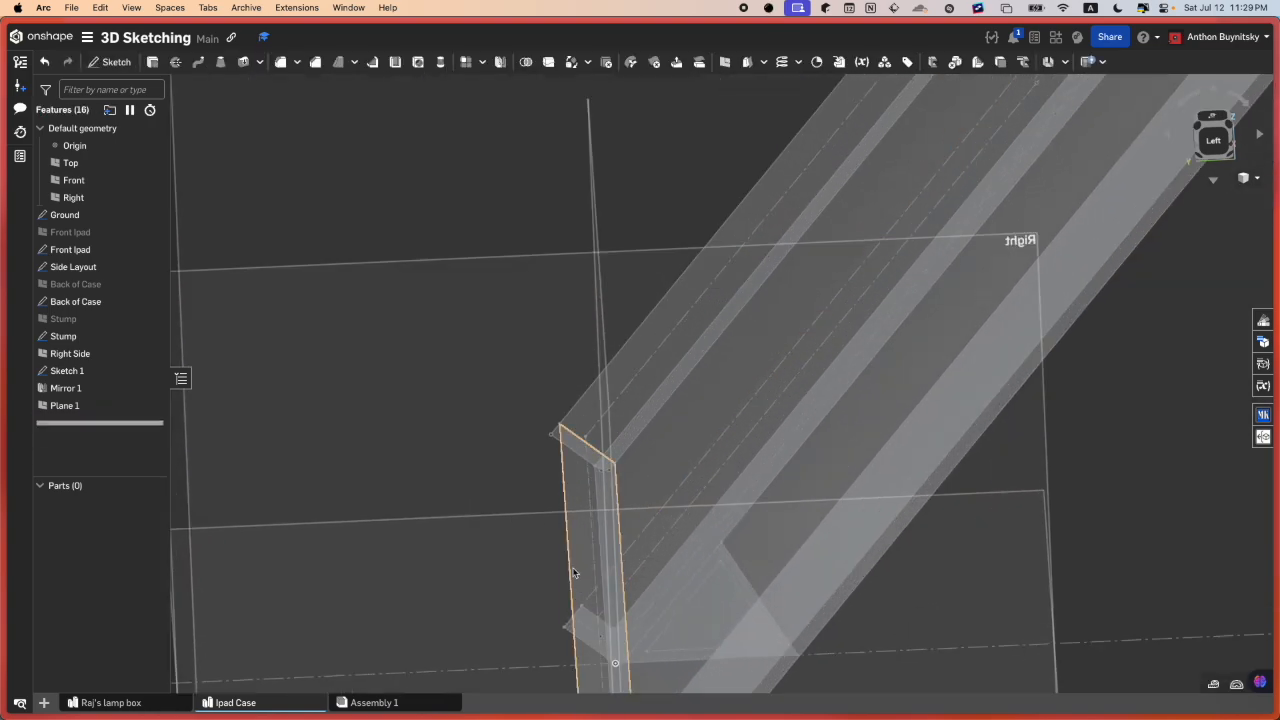
left_click(573, 572)
scroll(579, 544, "down", 8)
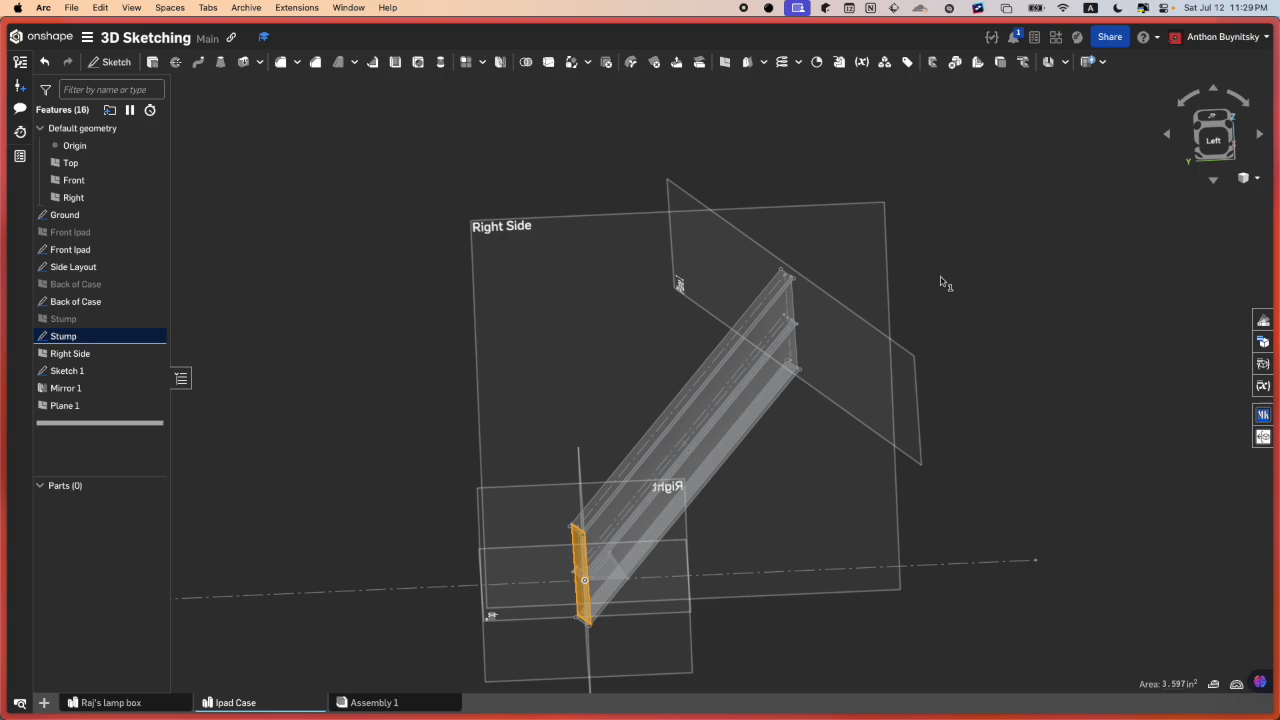
left_click(820, 337)
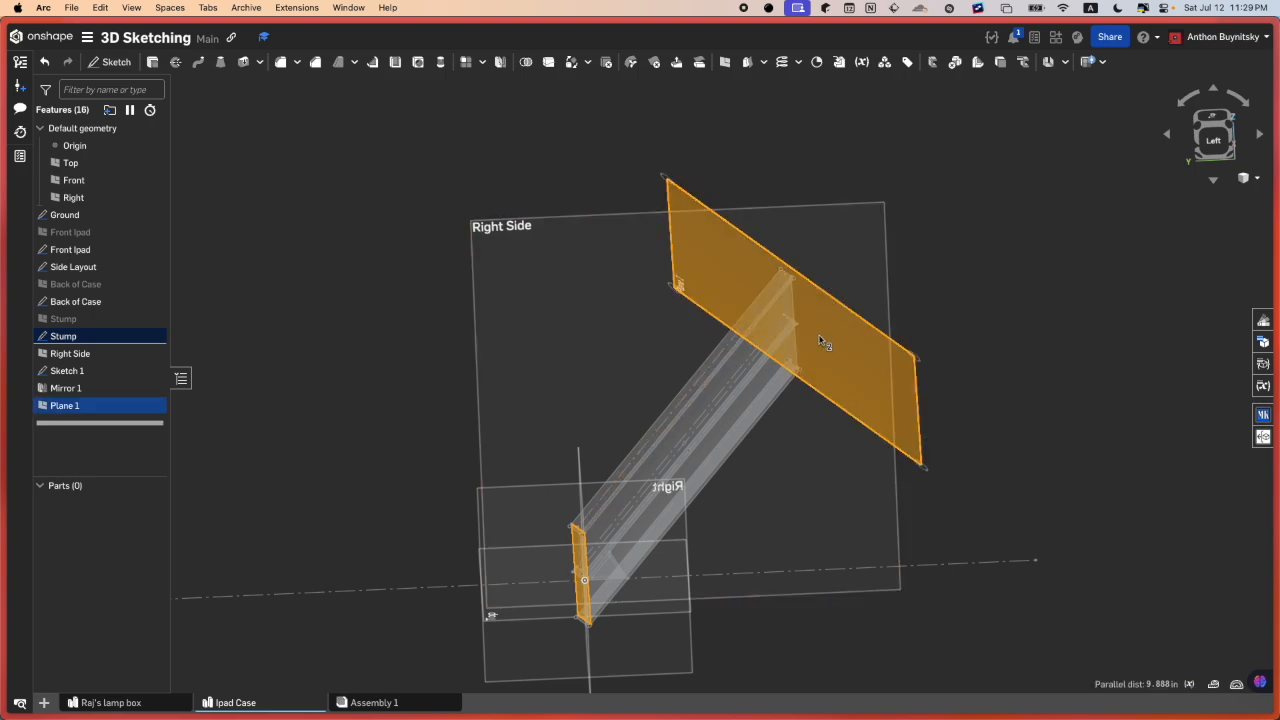
key("Escape")
- Examine how Plane 1 sits across the upper ends of the case back and side profiles from several angles
right_click_drag(820, 342, 968, 305)
scroll(605, 313, "up", 5)
right_click_drag(602, 313, 631, 306)
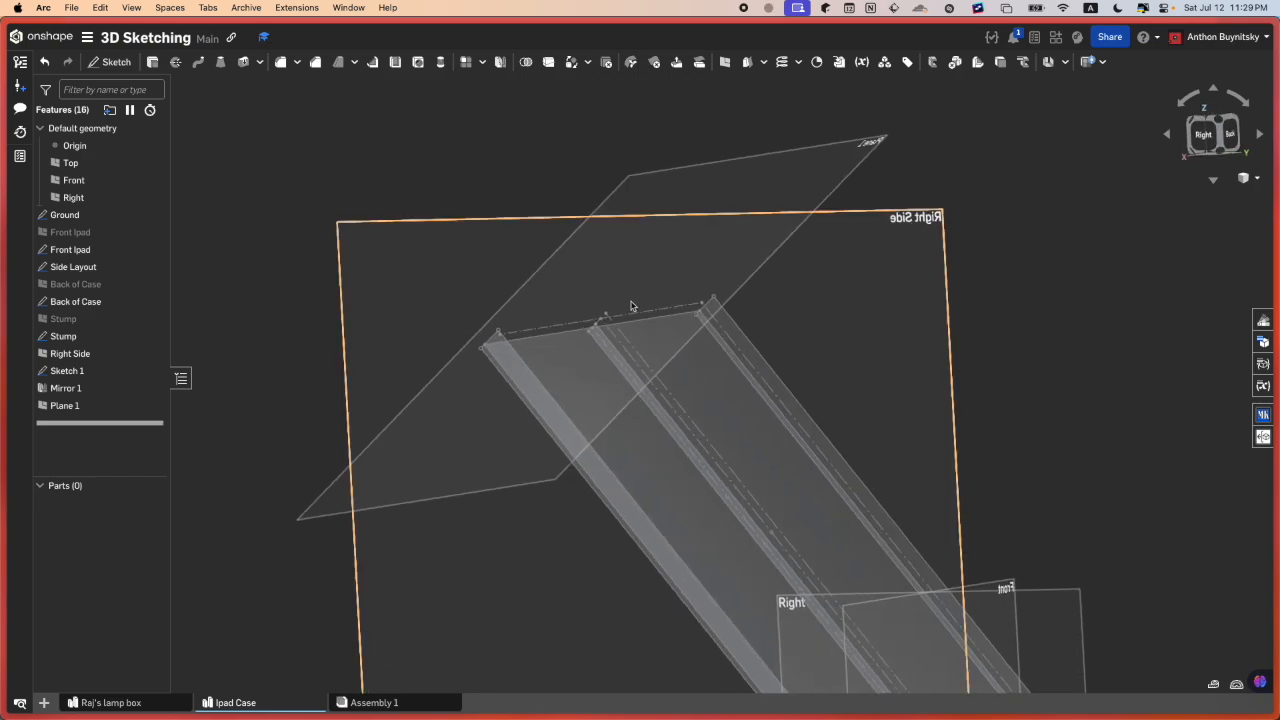
scroll(633, 305, "down", 5)
scroll(705, 290, "up", 3)
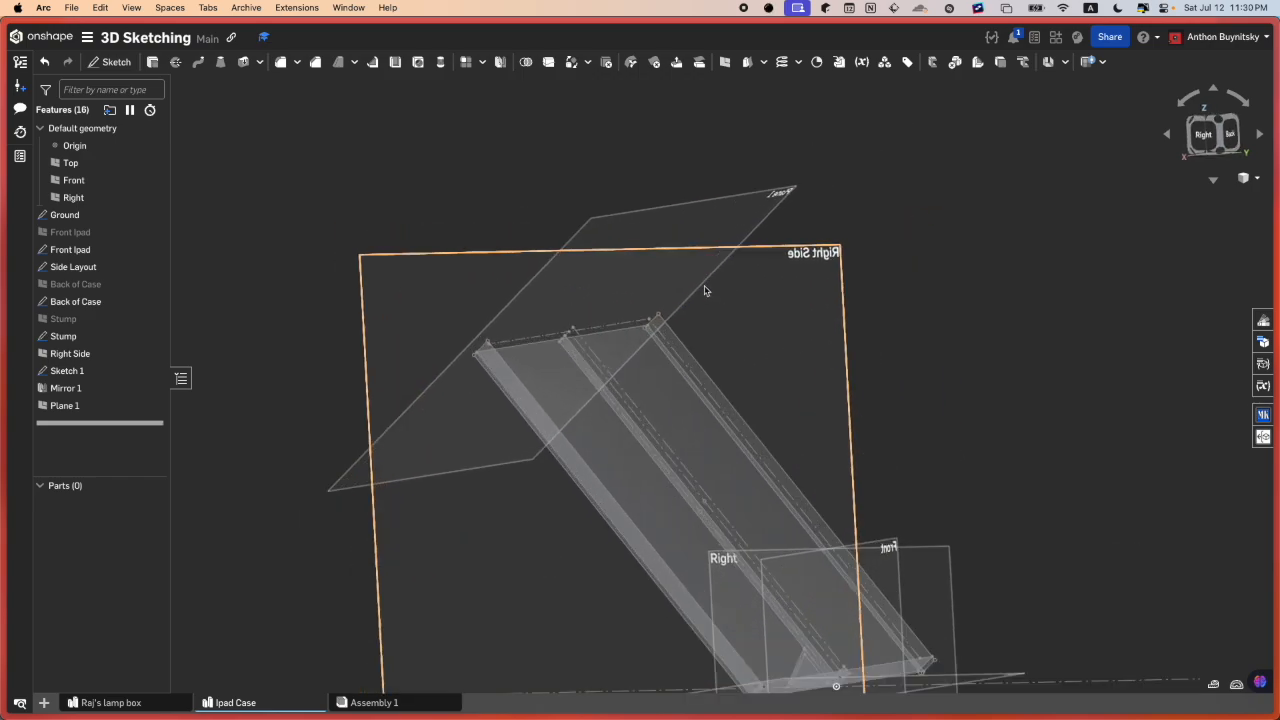
right_click_drag(705, 290, 757, 325)
scroll(752, 320, "down", 4)
scroll(733, 263, "up", 4)
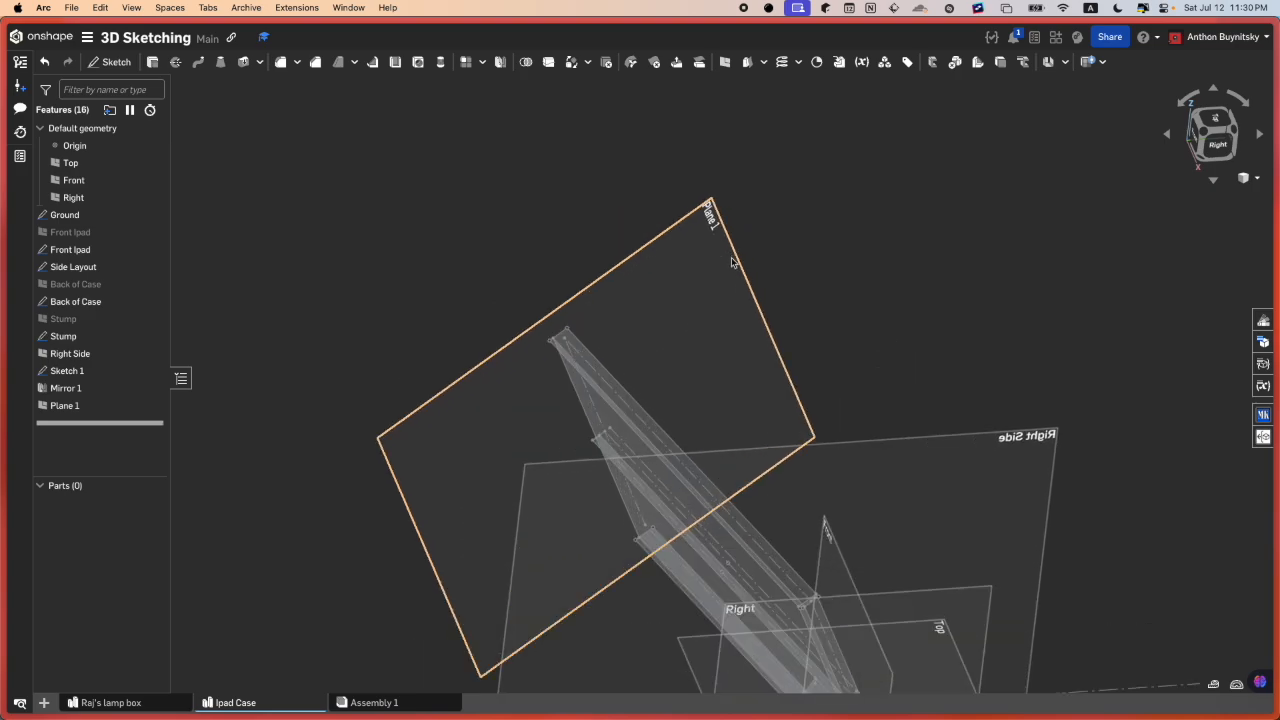
middle_click_drag(740, 272, 694, 128)
middle_click_drag(751, 403, 717, 334)
right_click_drag(751, 370, 754, 341)
scroll(614, 254, "up", 5)
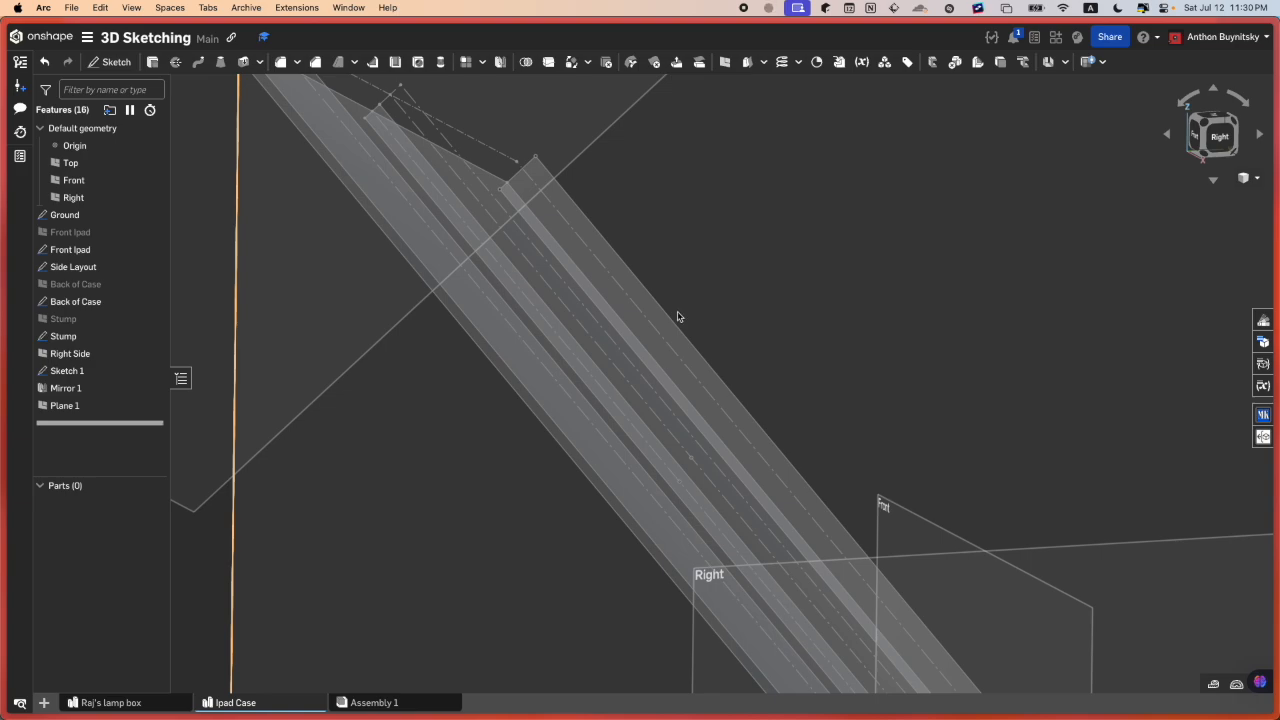
- Highlight the Side Layout sketch, examine it from the Right view, and clear the selection
scroll(700, 330, "down", 3)
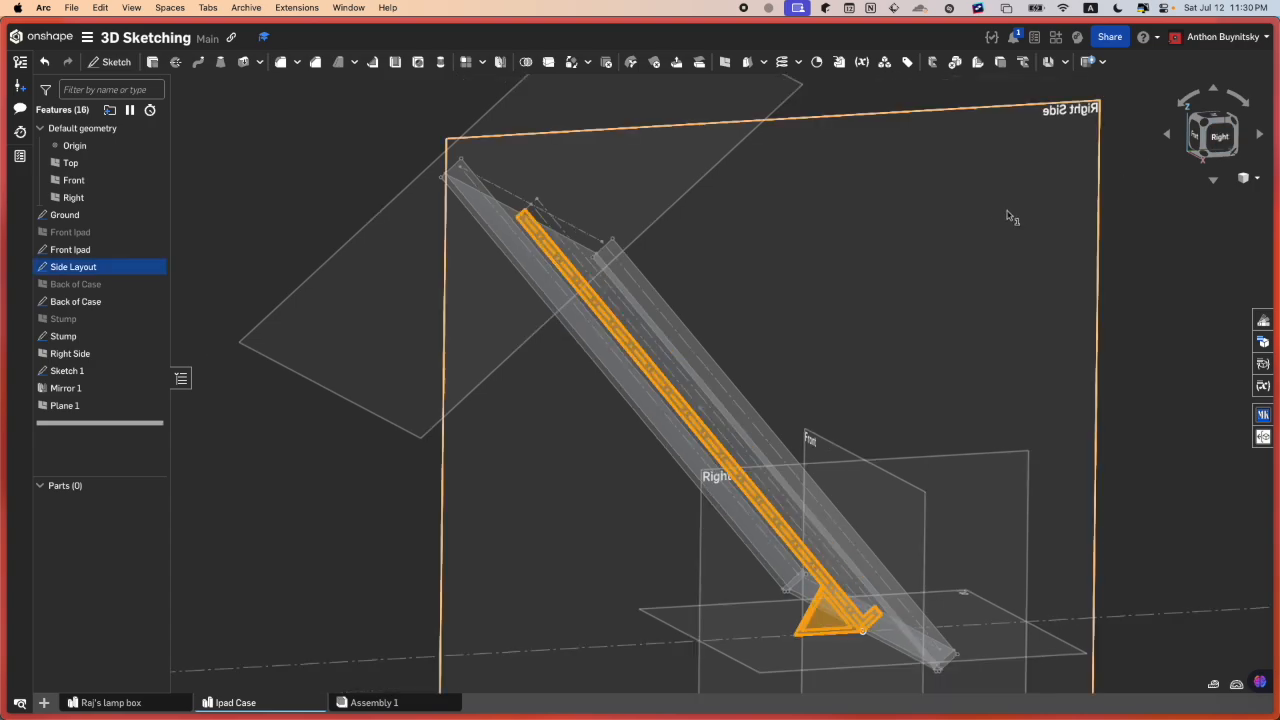
mouse_move(1014, 206)
right_mouse_down()
mouse_move(1041, 227)
mouse_move(1026, 205)
right_mouse_up()
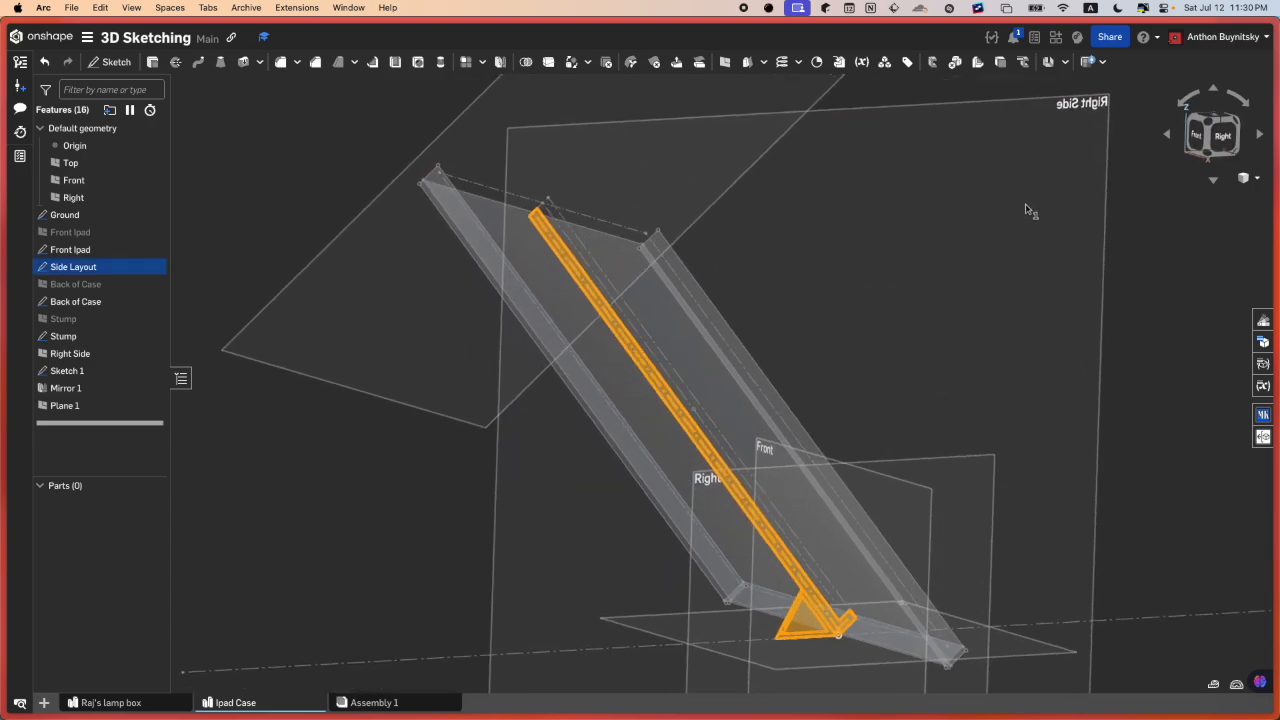
scroll(672, 223, "up", 5)
right_click_drag(645, 225, 629, 220)
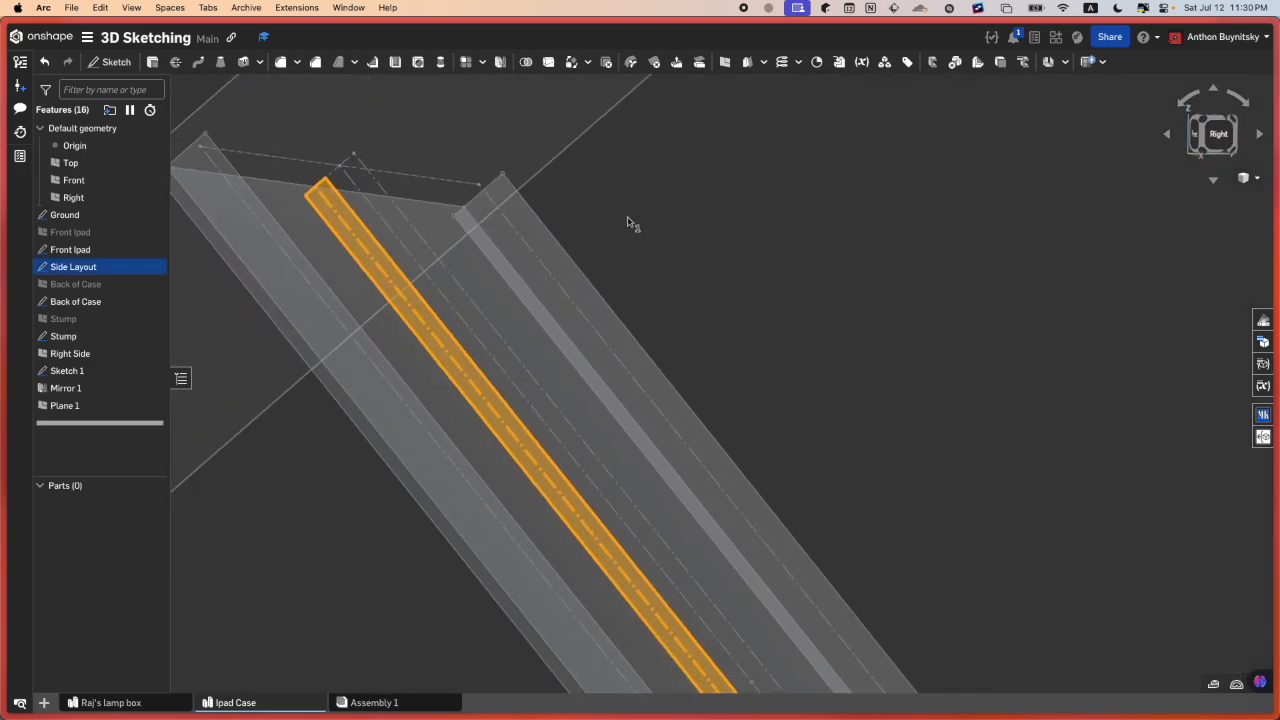
left_click(1226, 137)
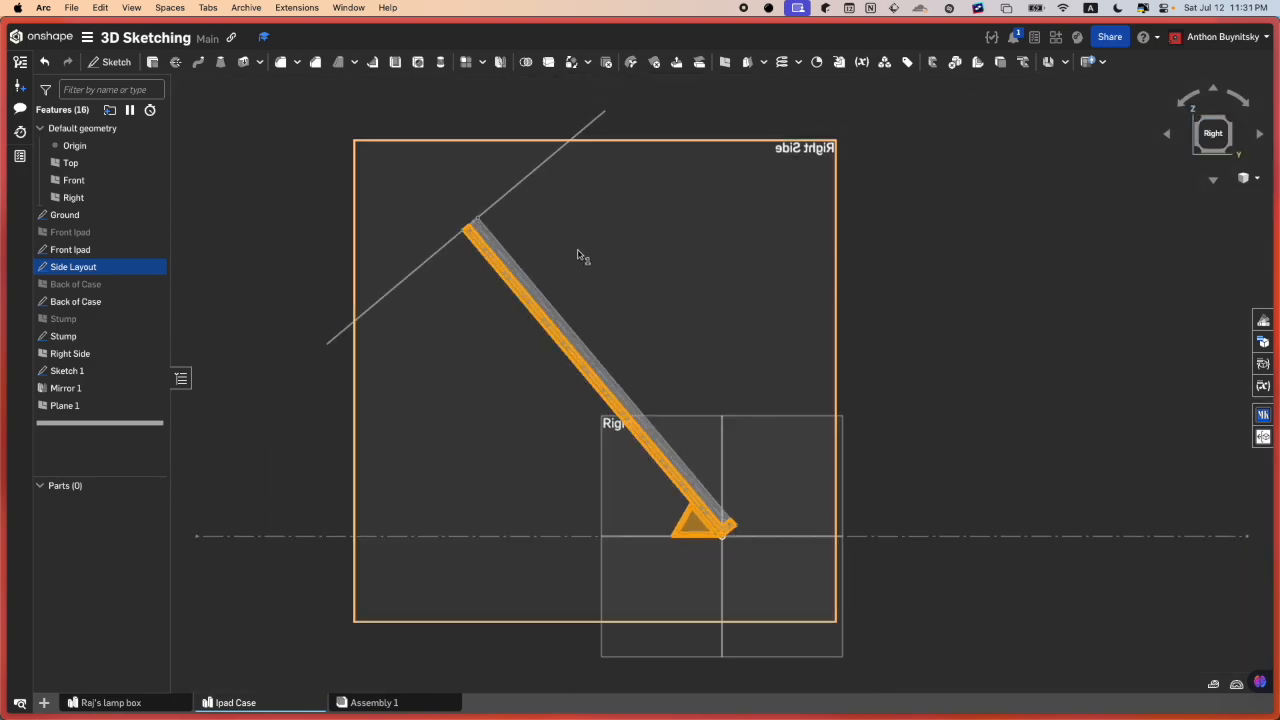
scroll(565, 250, "up", 6)
key("space")
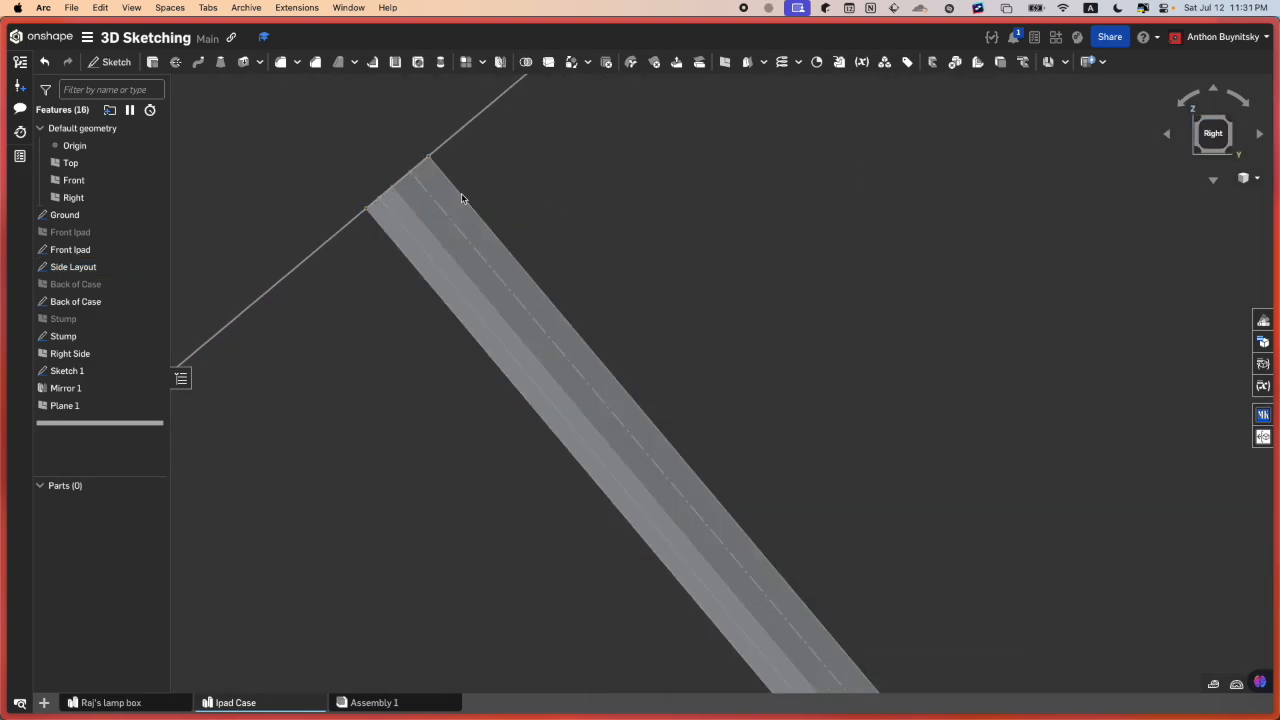
- Highlight the Sketch 1 side profile and its Mirror 1 counterpart to compare the two sides of the case
scroll(462, 199, "down", 2)
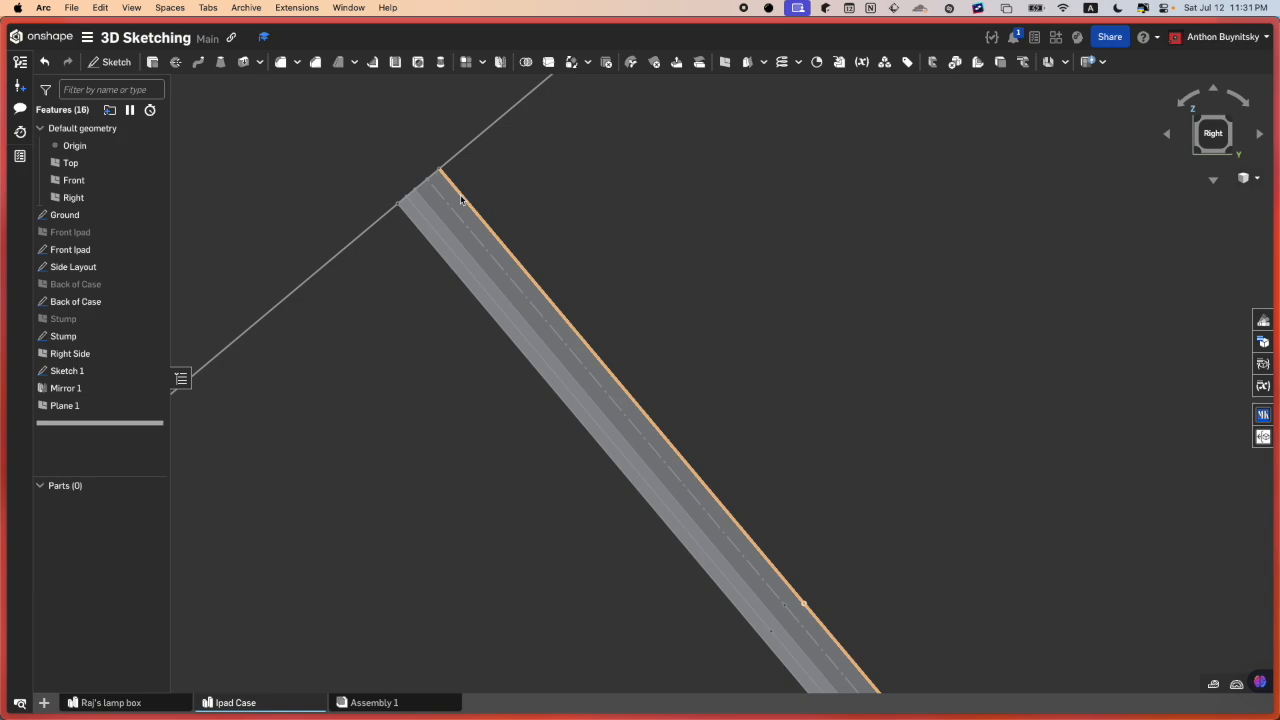
scroll(465, 272, "down", 3)
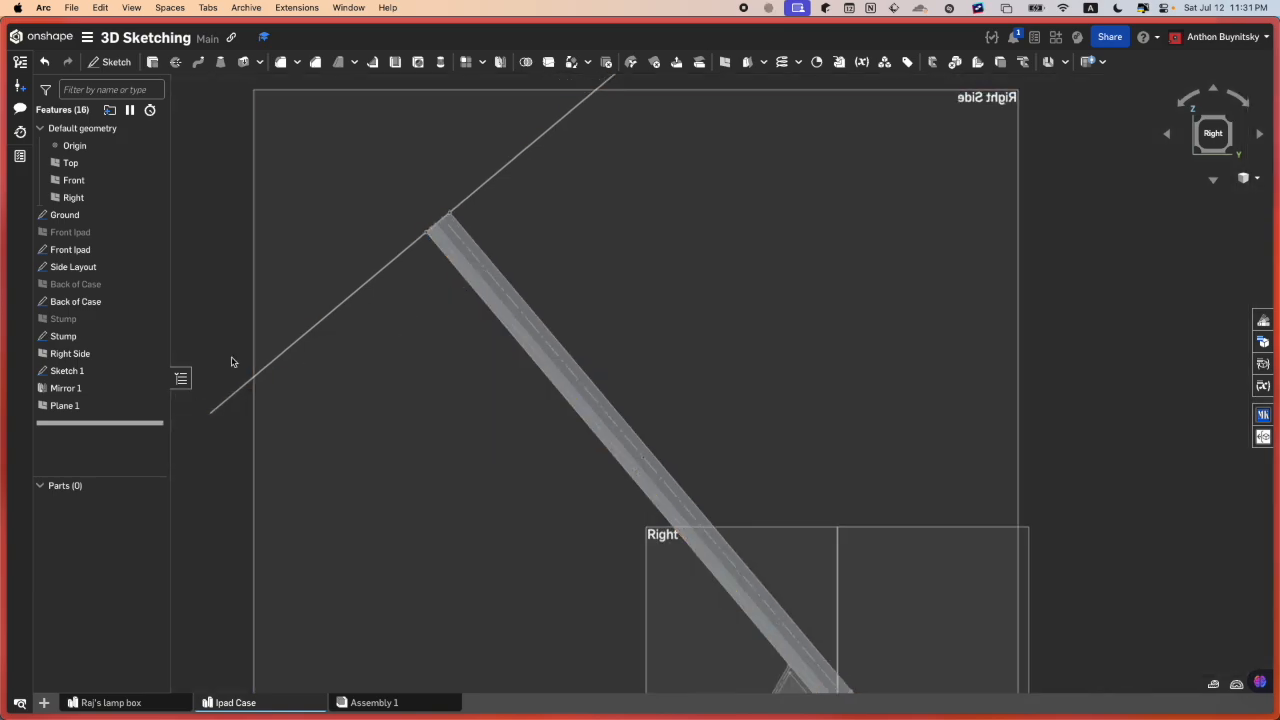
scroll(445, 234, "up", 2)
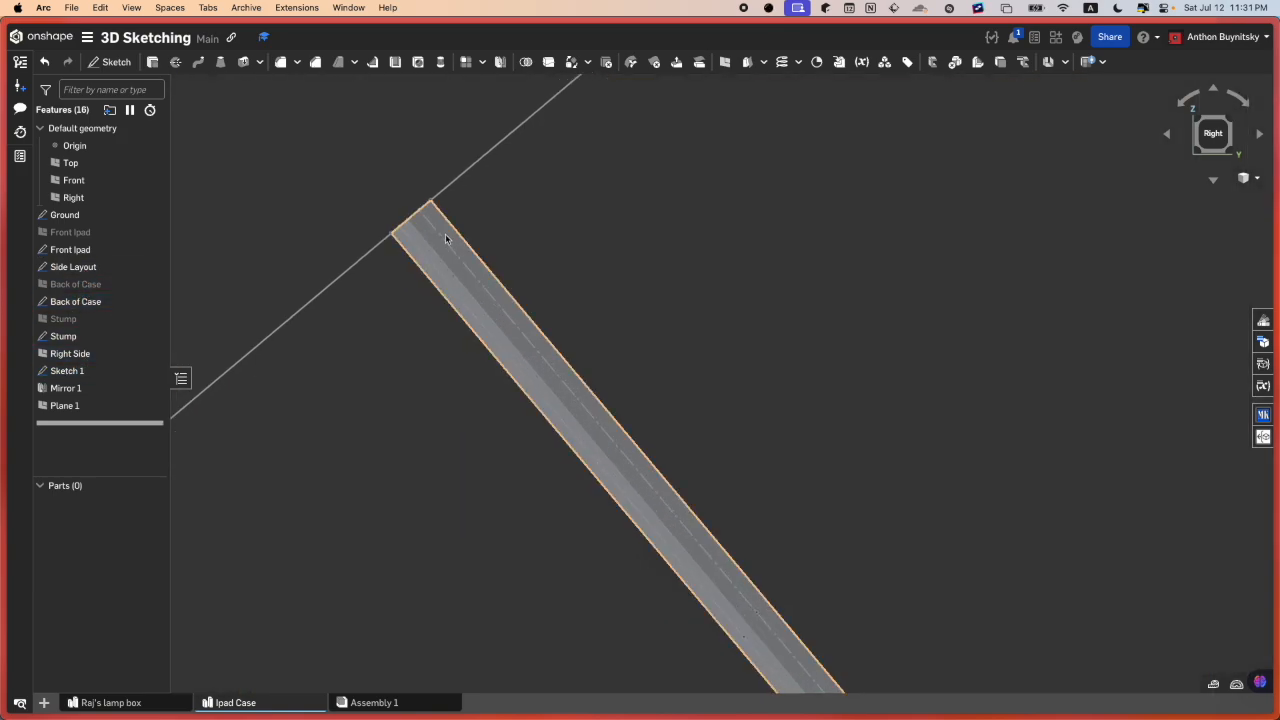
scroll(446, 235, "up", 3)
left_click(458, 243)
scroll(514, 274, "down", 4)
right_click_drag(514, 274, 490, 281)
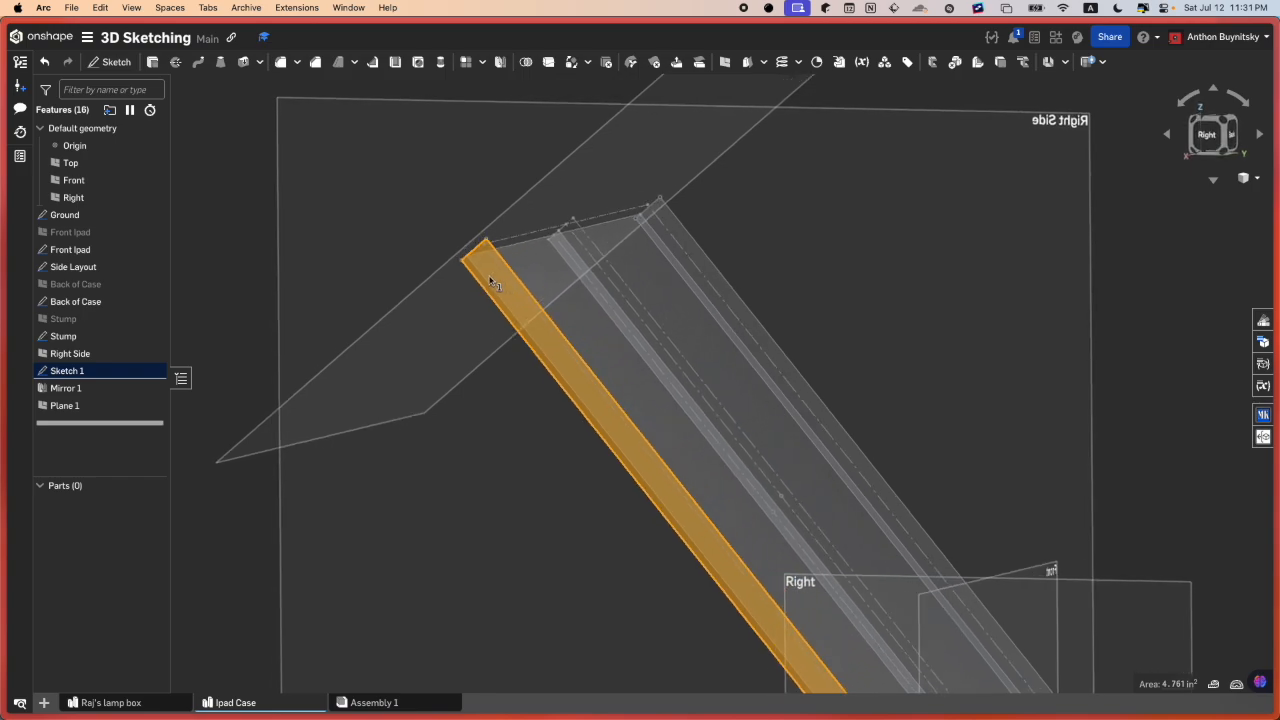
left_click(682, 240)
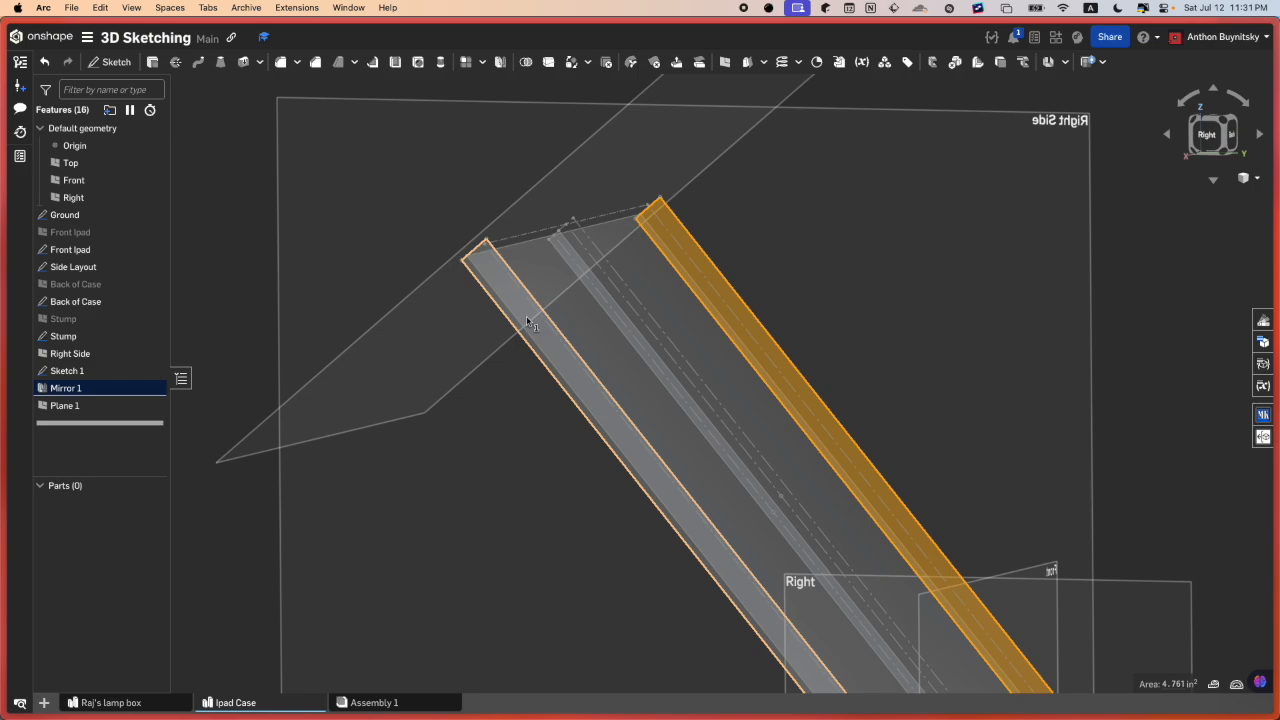
left_click(114, 218)
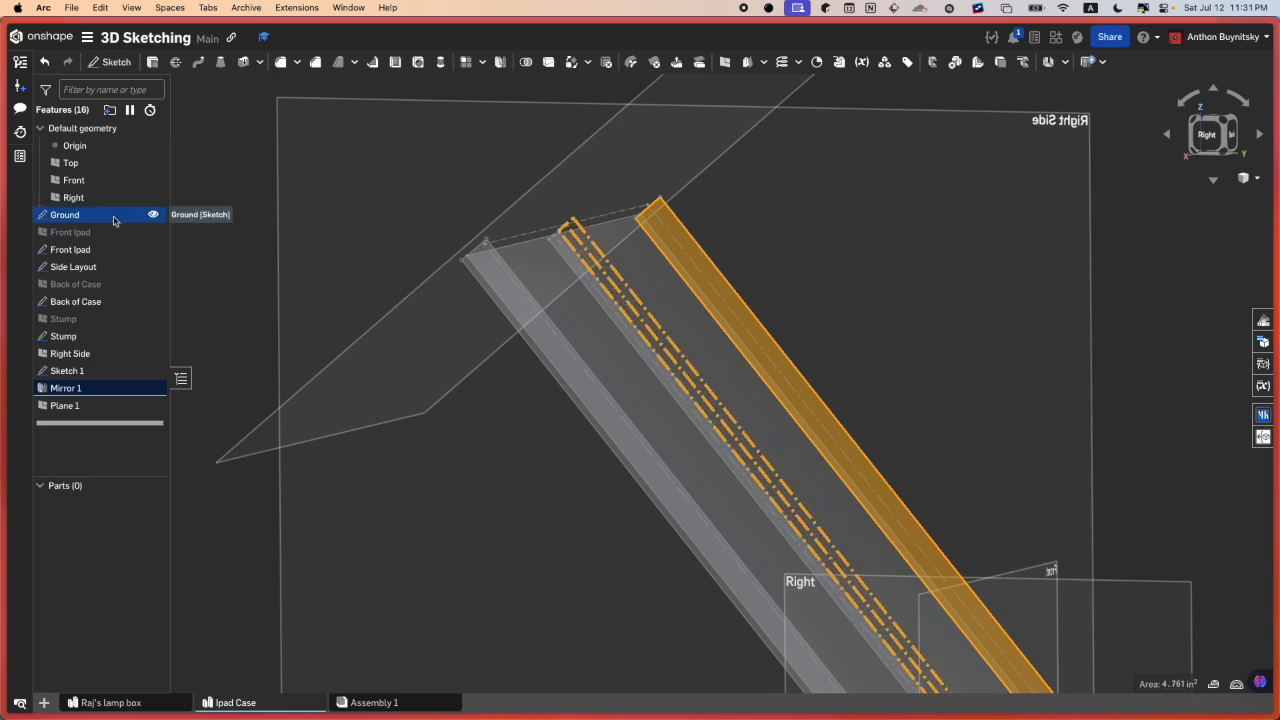
- Roll the feature history back to just after Side Layout and display that sketch in the Right view
left_click(148, 269)
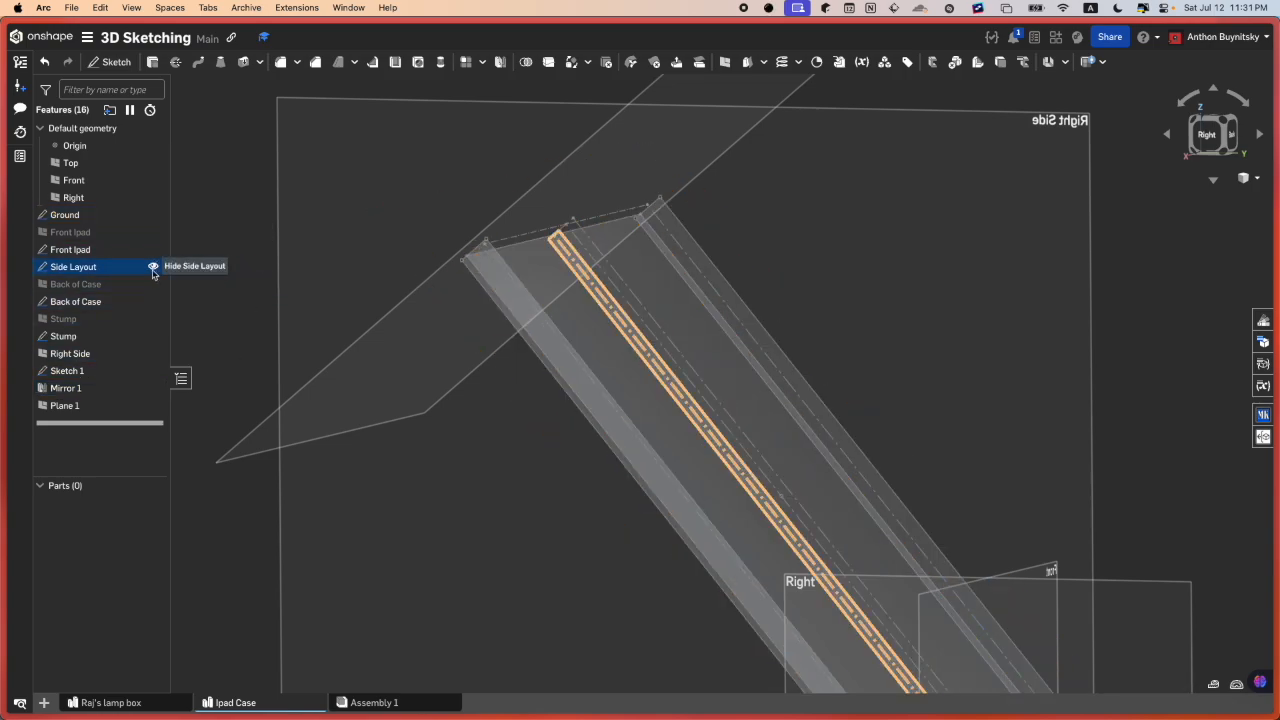
left_click(153, 267)
left_click_drag(123, 423, 128, 285)
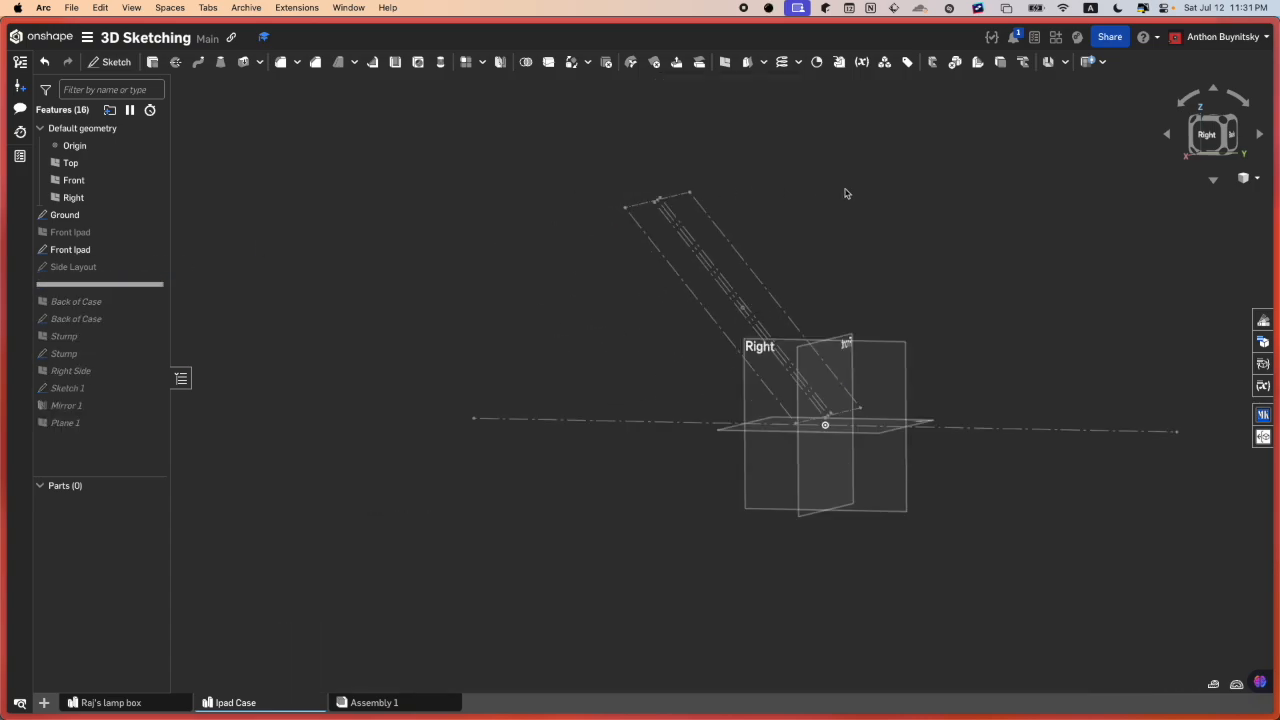
left_click(1207, 134)
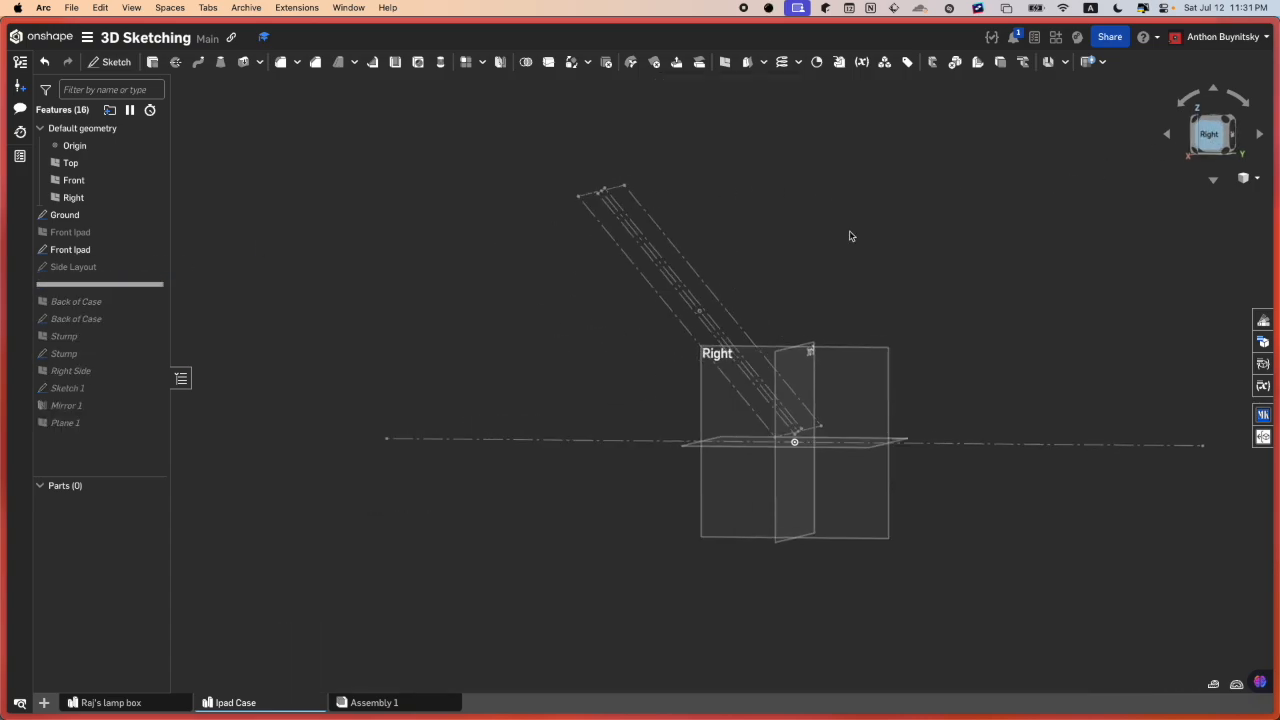
left_click(153, 267)
scroll(491, 247, "up", 1)
scroll(656, 401, "down", 2)
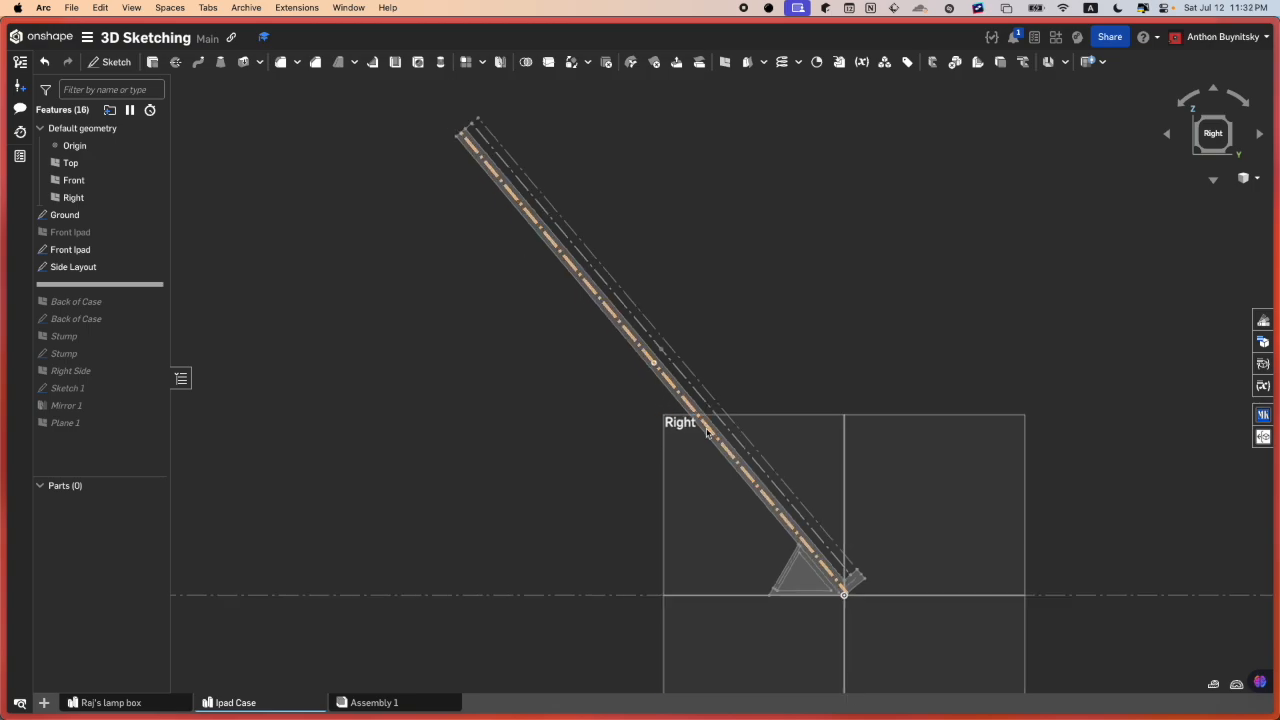
- Examine the Side Layout sketch's long case strip and triangular support against the Front Ipad outline
scroll(602, 340, "up", 5)
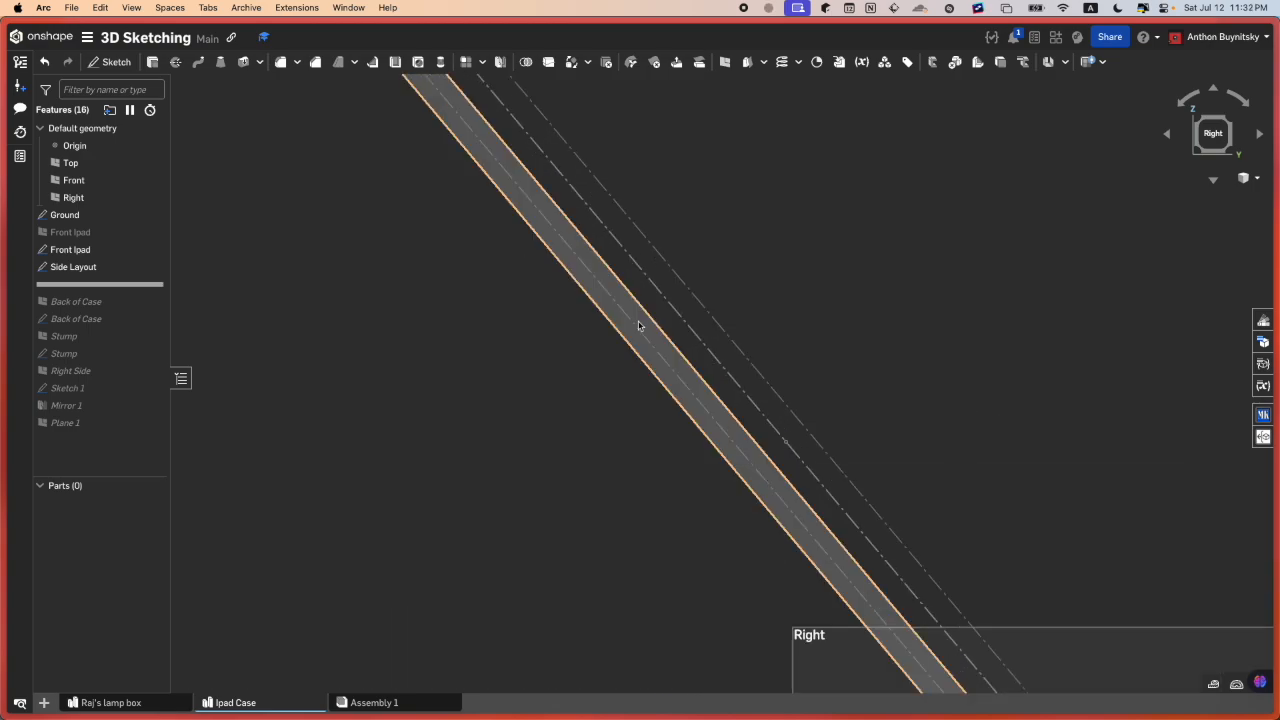
left_click(628, 331)
scroll(628, 331, "down", 5)
scroll(753, 528, "up", 4)
key("space")
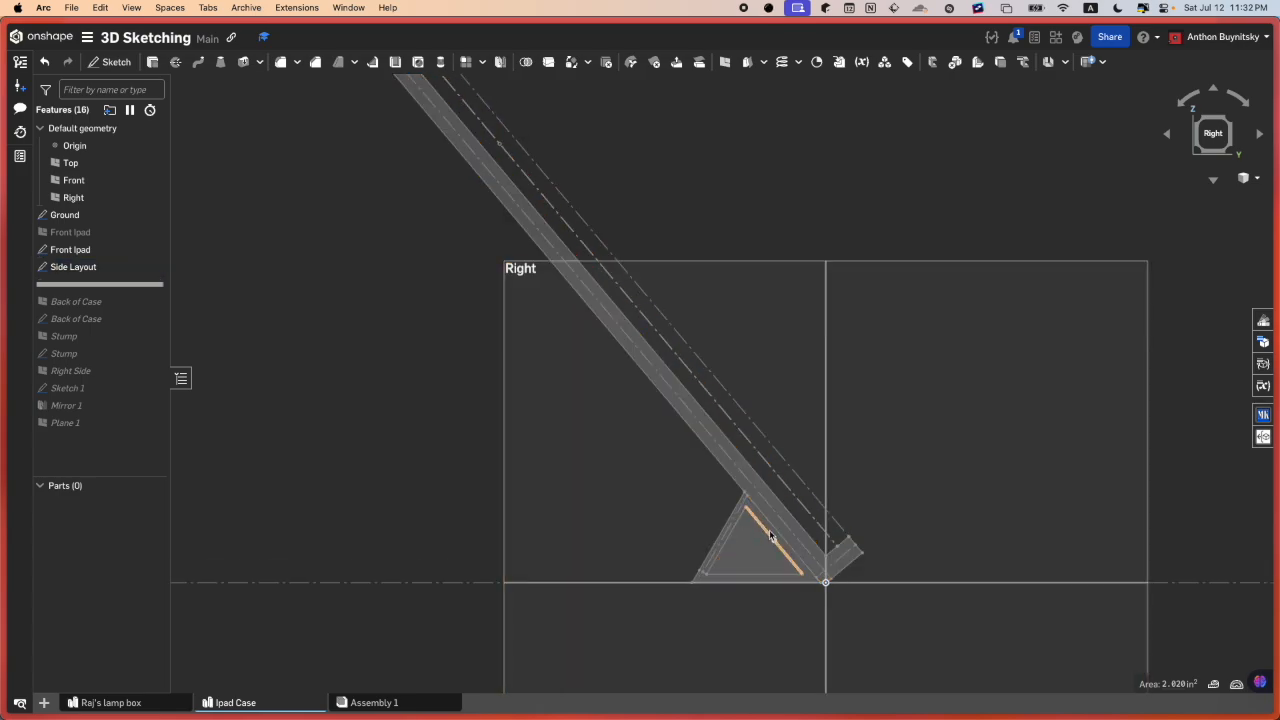
right_click_drag(772, 535, 757, 533)
scroll(741, 540, "up", 1)
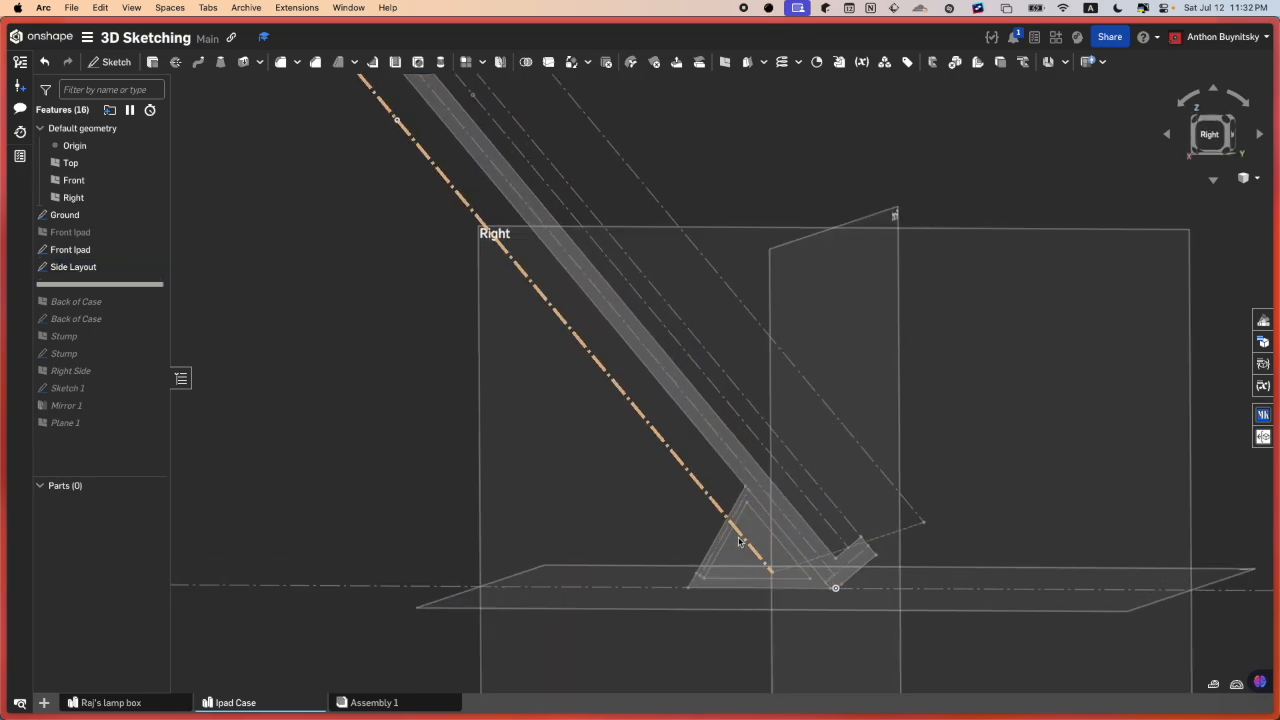
scroll(739, 541, "down", 5)
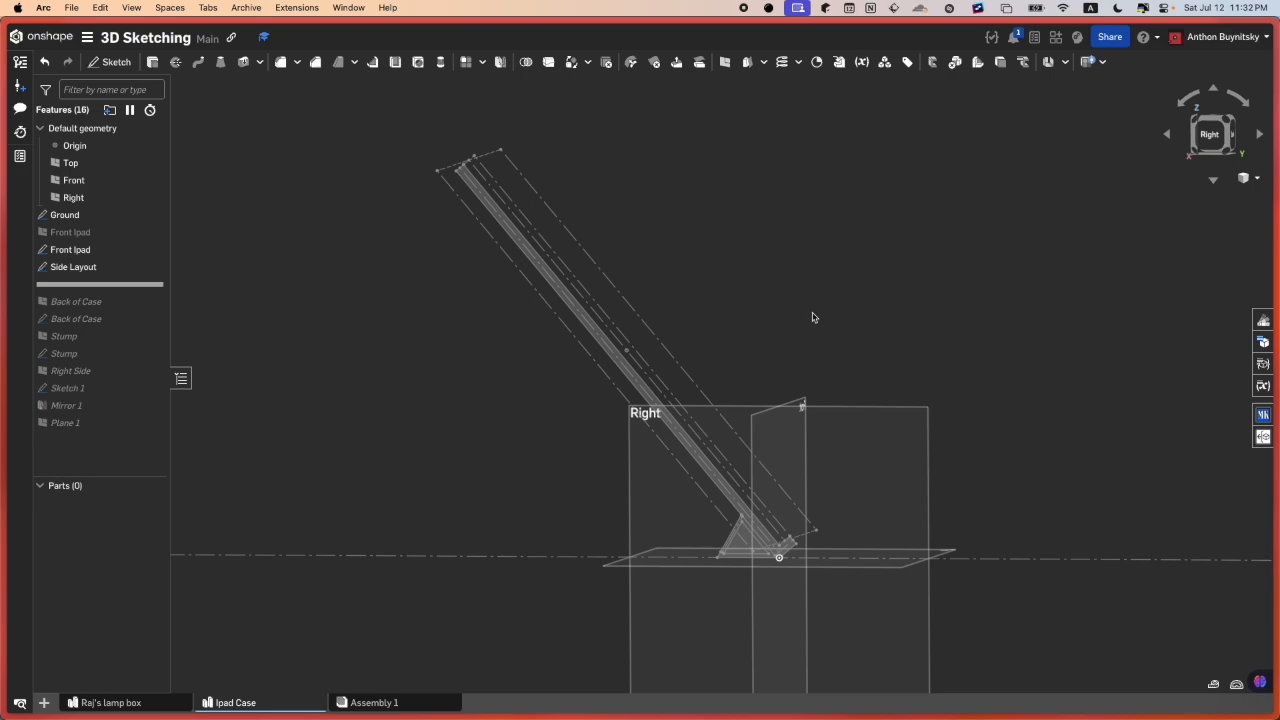
- Highlight the triangular support's frame region in the Side Layout sketch, examine it up close, and clear the selection
scroll(697, 513, "up", 8)
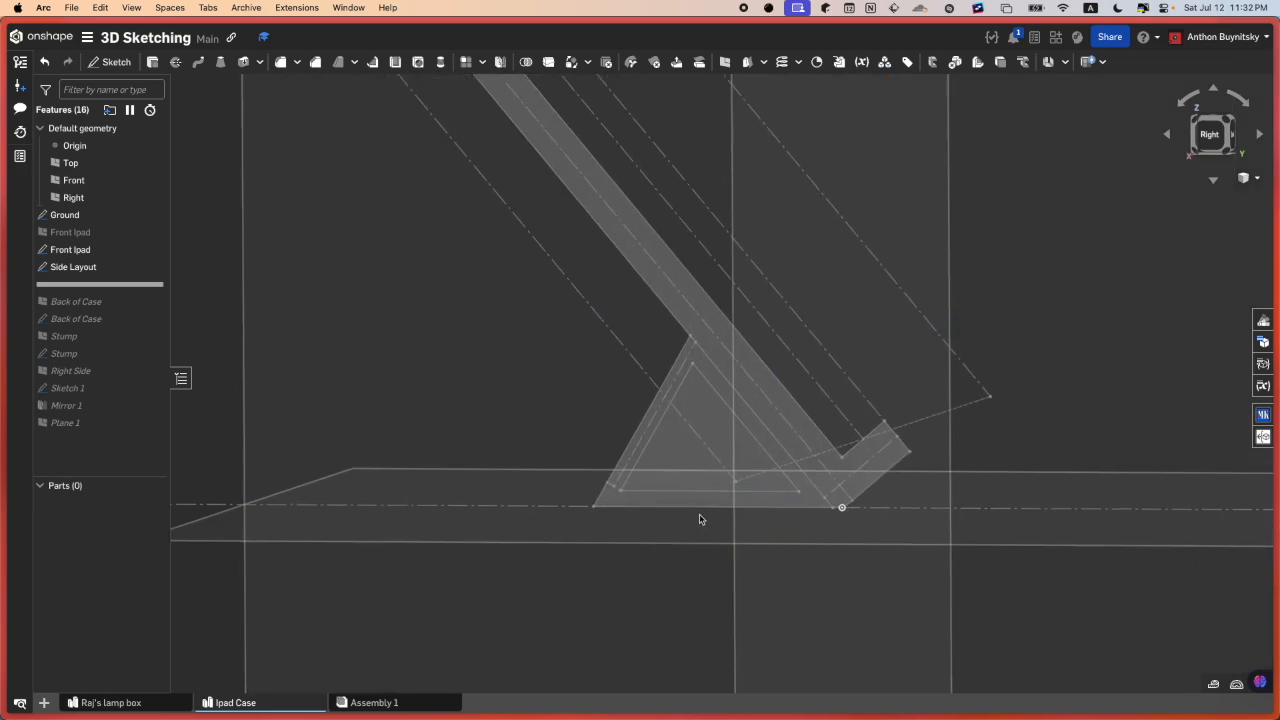
left_click(595, 495)
scroll(595, 494, "down", 2)
right_click_drag(597, 493, 625, 478)
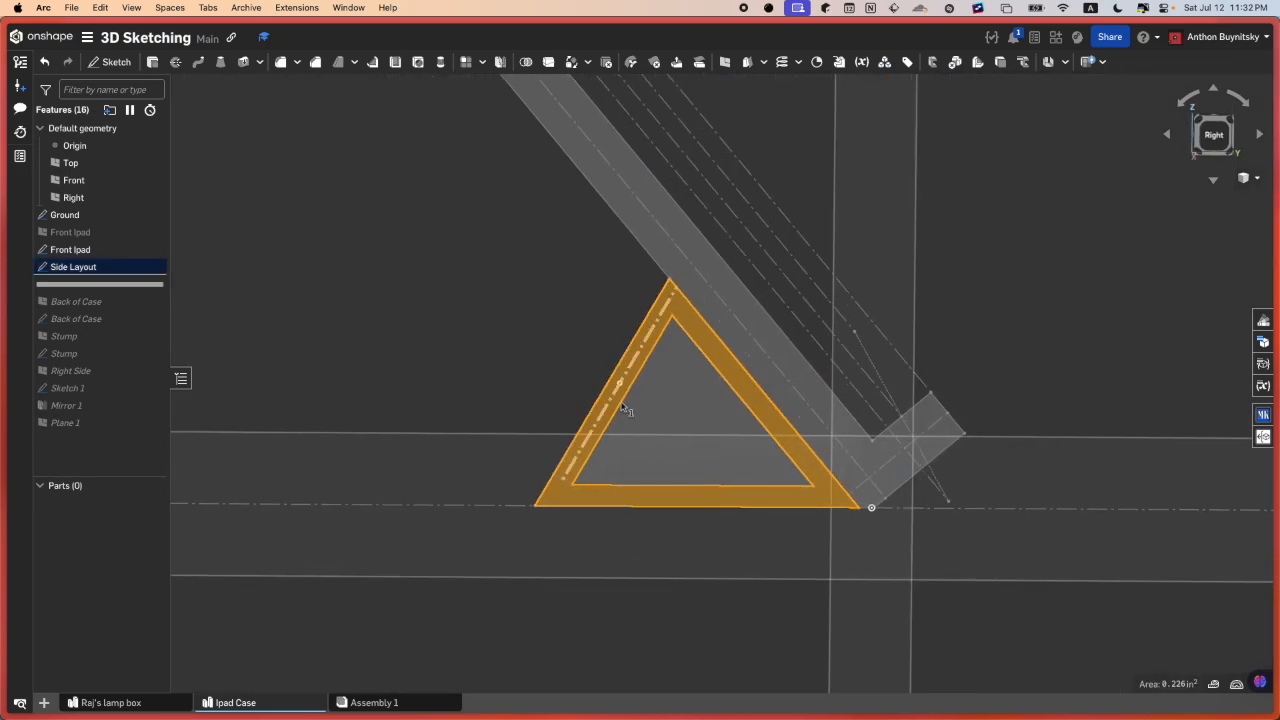
scroll(660, 460, "down", 5)
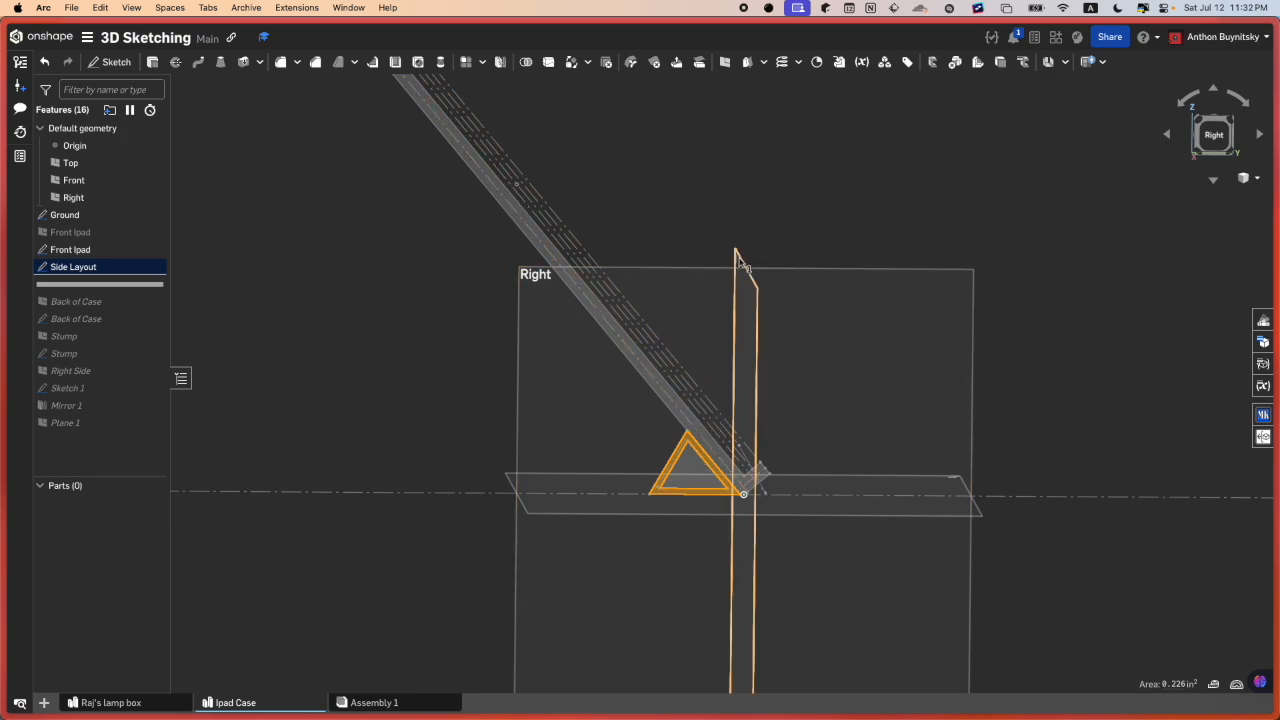
key("Escape")
- Examine the upper end of the Side Layout sketch's long case strip, and return to the straight-on Right view
scroll(740, 260, "down", 5)
middle_click_drag(742, 263, 746, 283)
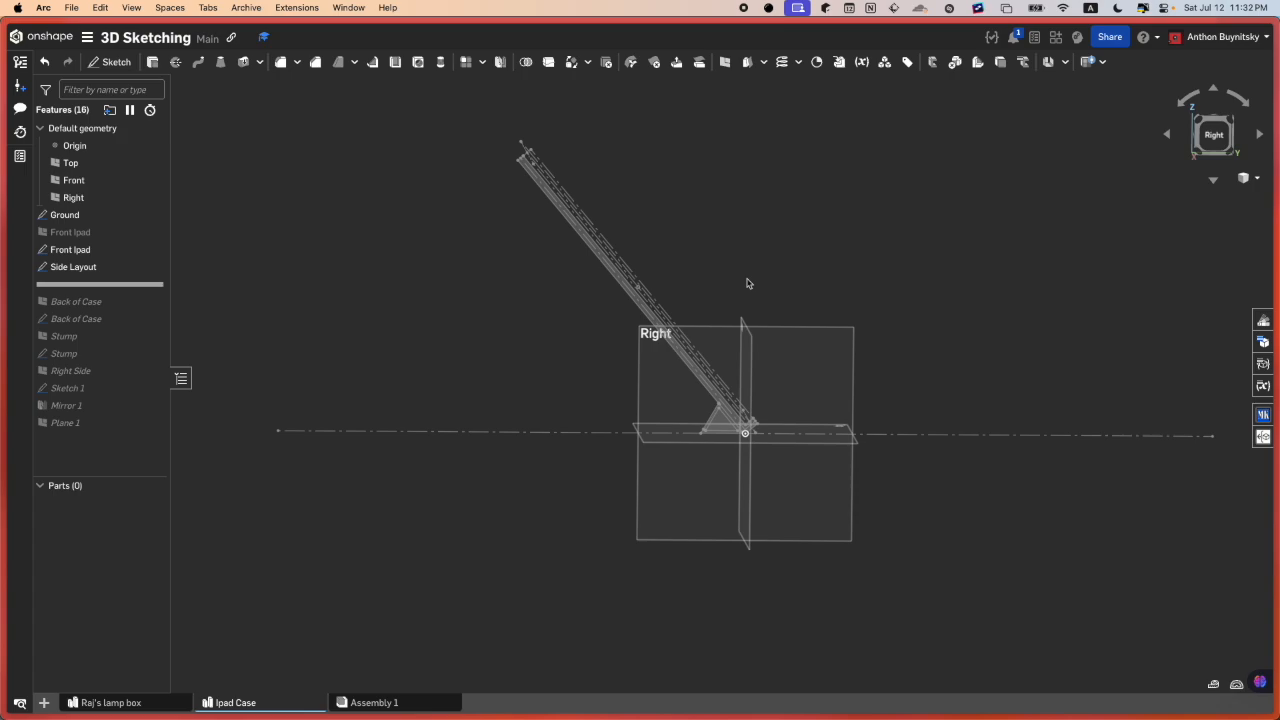
scroll(517, 158, "up", 3)
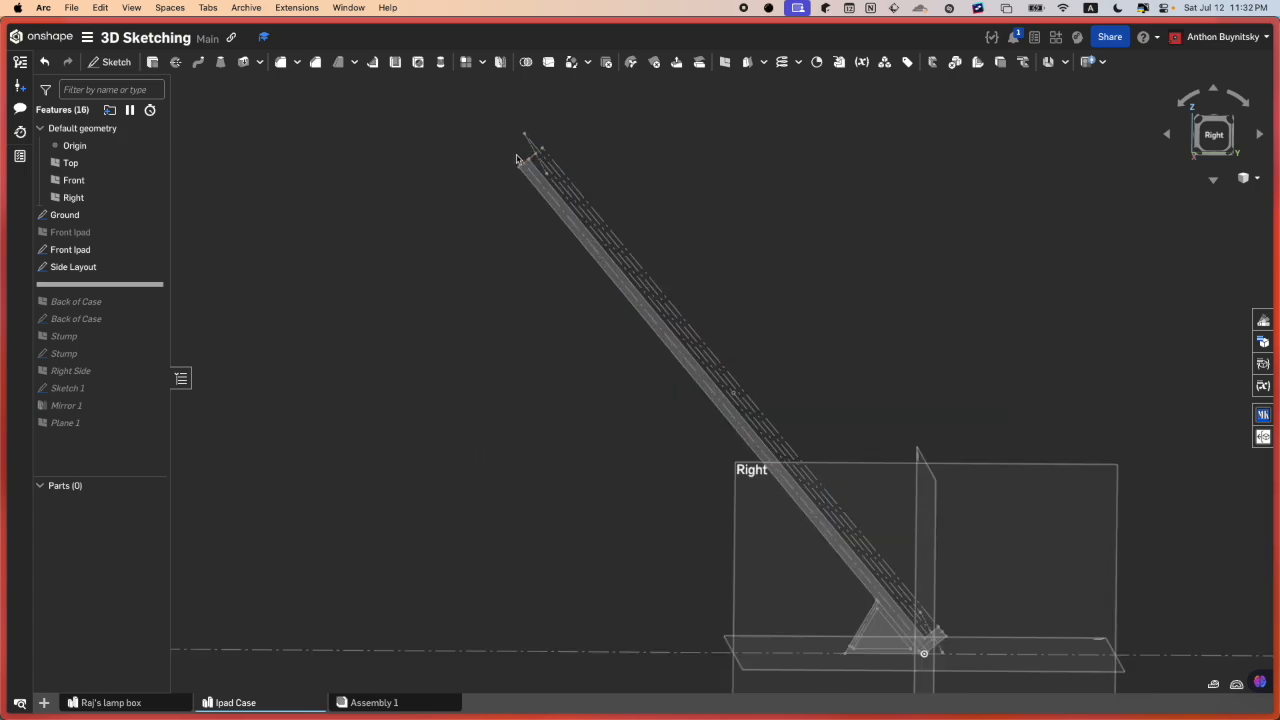
scroll(517, 158, "up", 2)
scroll(530, 170, "up", 2)
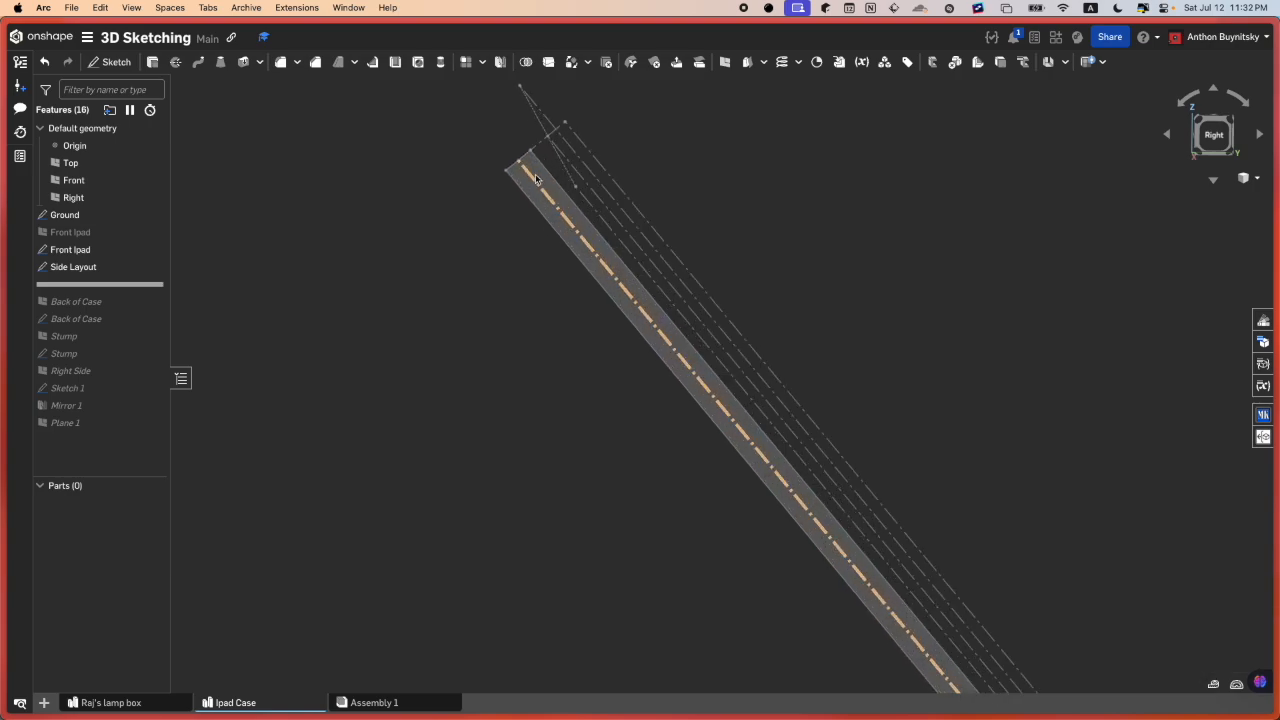
scroll(537, 178, "down", 5)
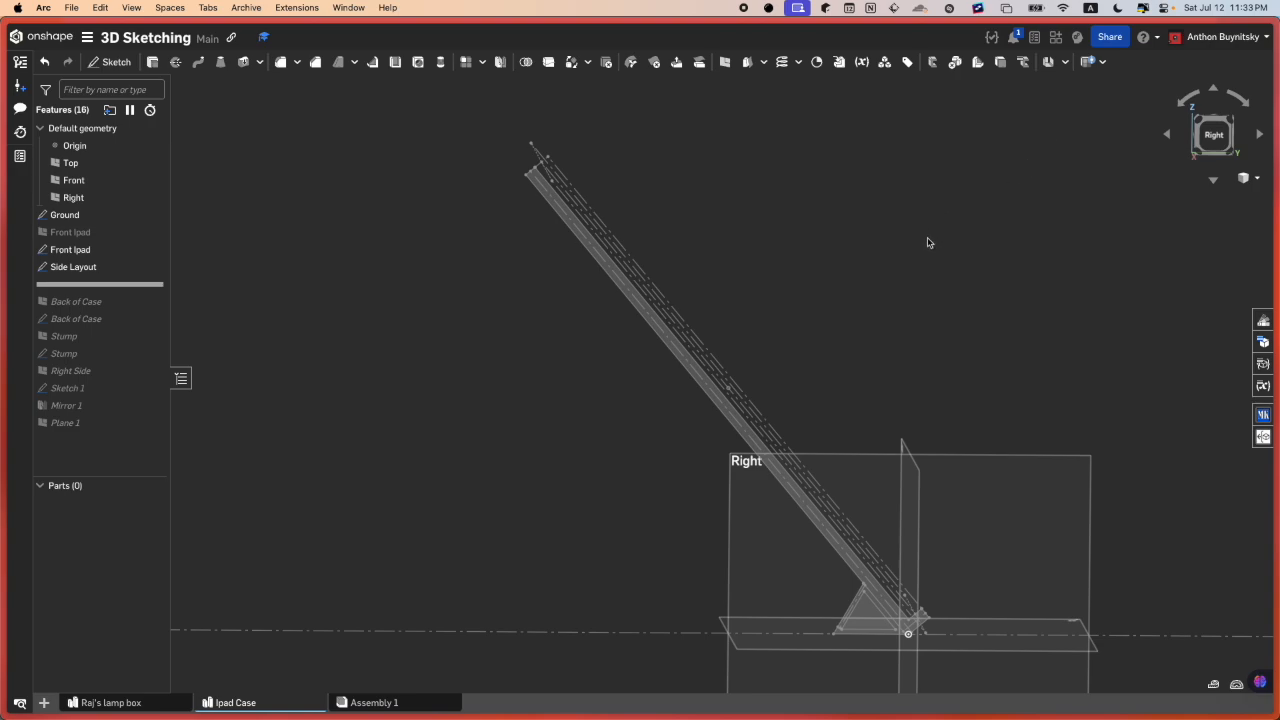
scroll(935, 255, "up", 2)
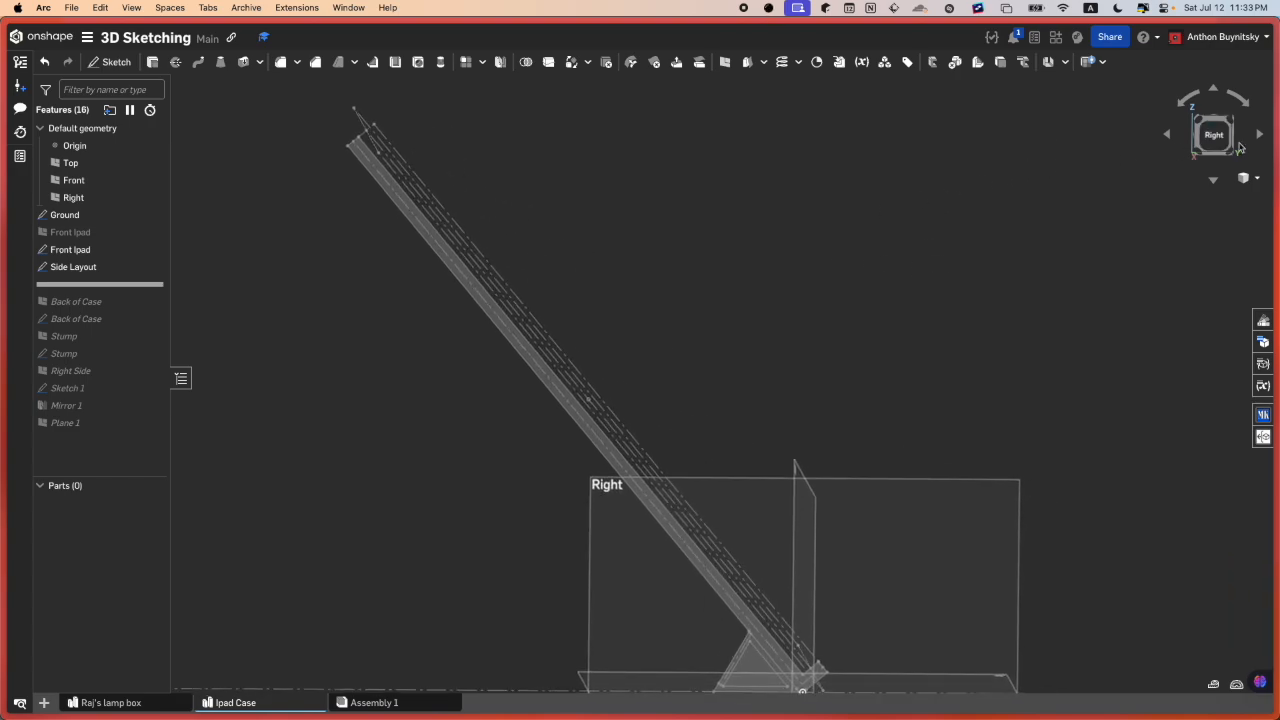
left_click(1213, 134)
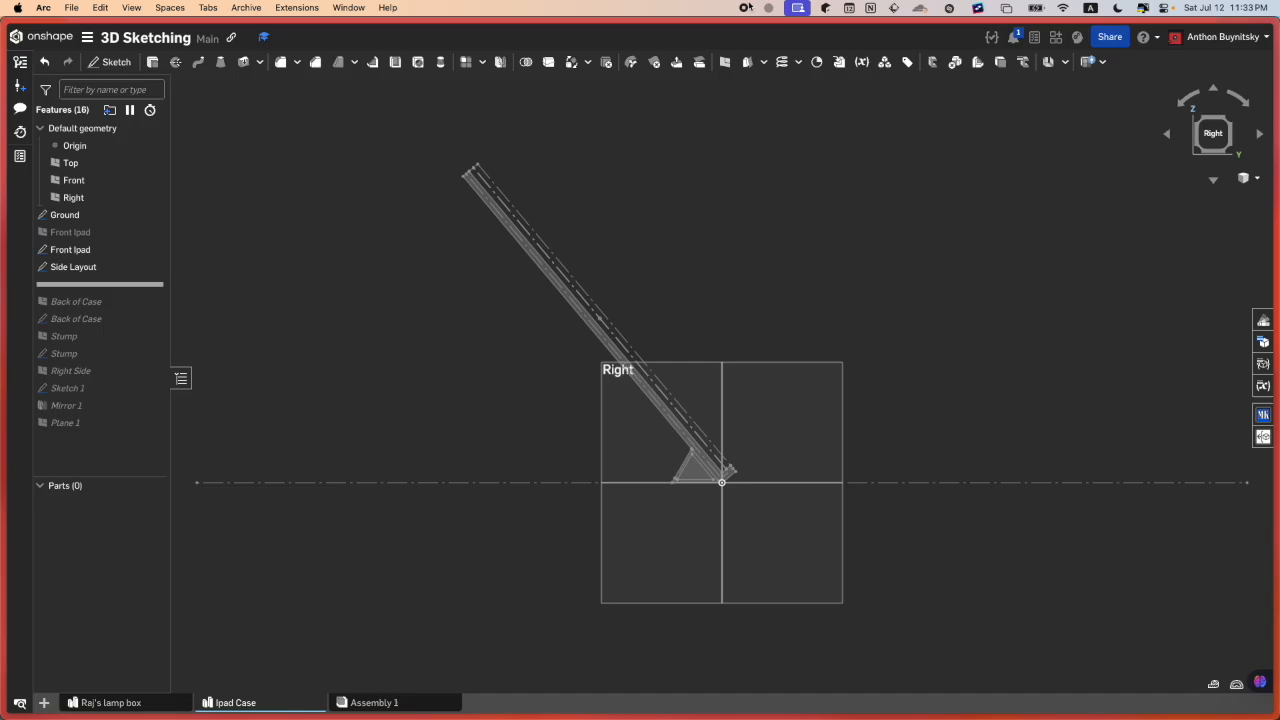